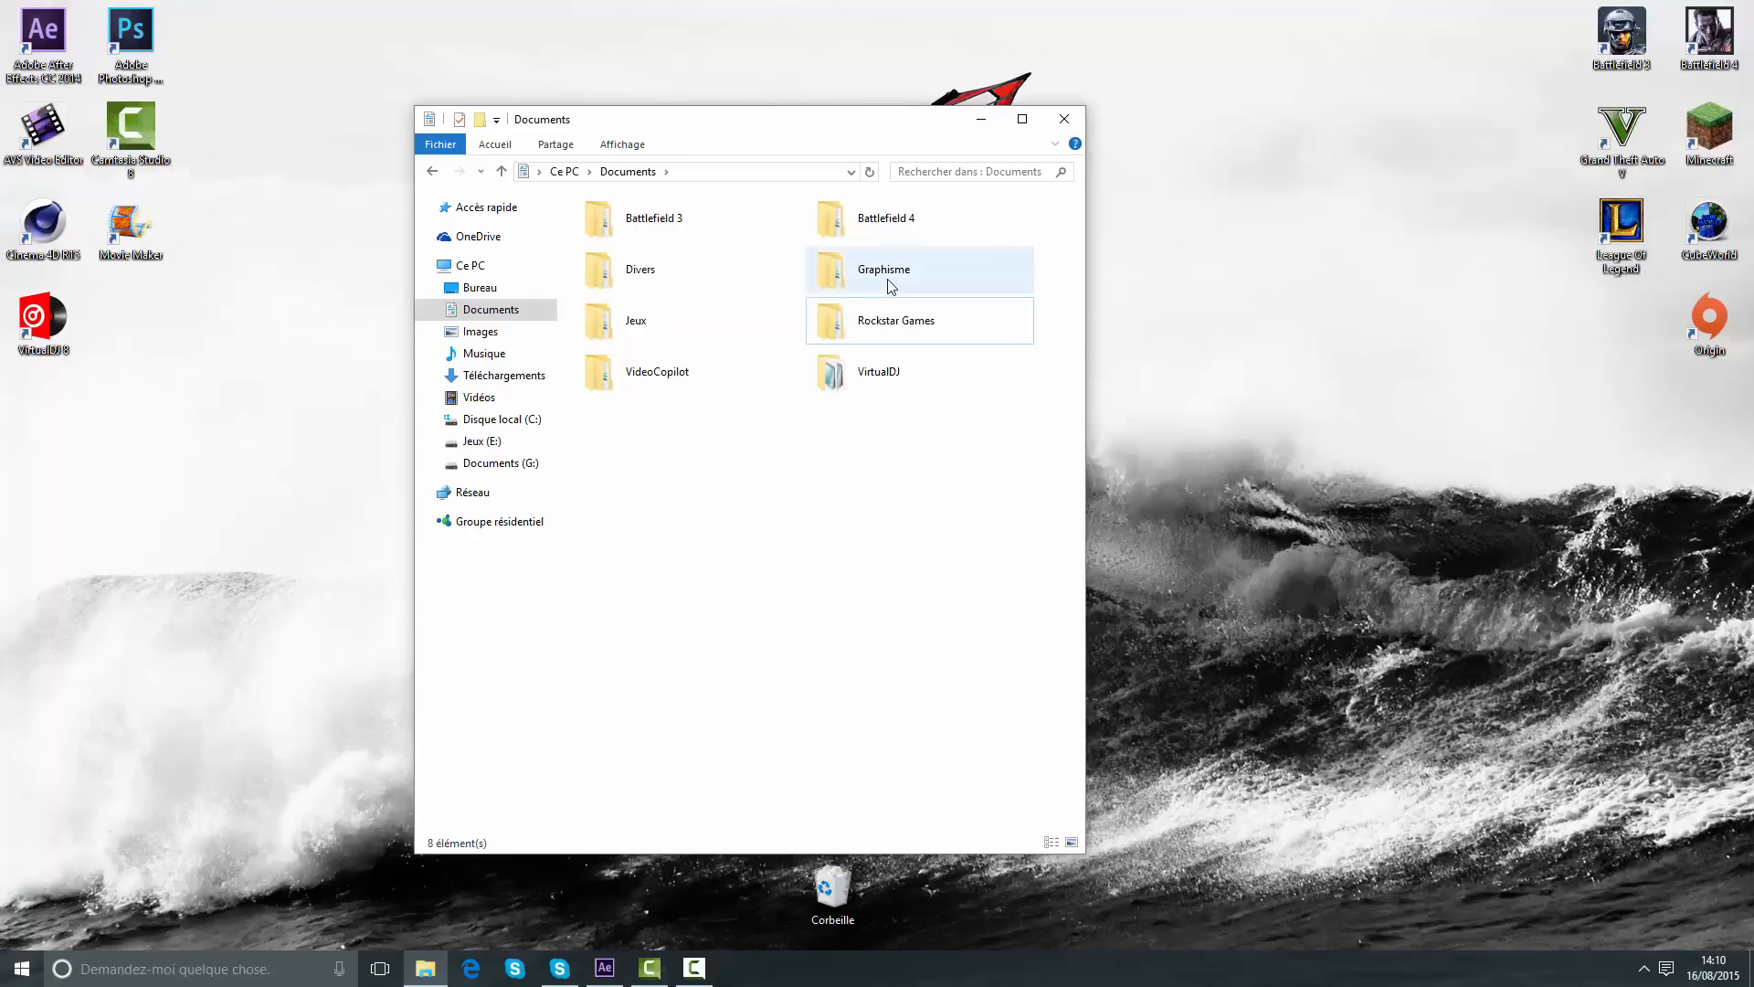
# - Open the Ressources folder of the Ecran de mac flat design project under Graphisme, Projets, After Effects
pyautogui.doubleClick(888, 279)
pyautogui.doubleClick(712, 228)
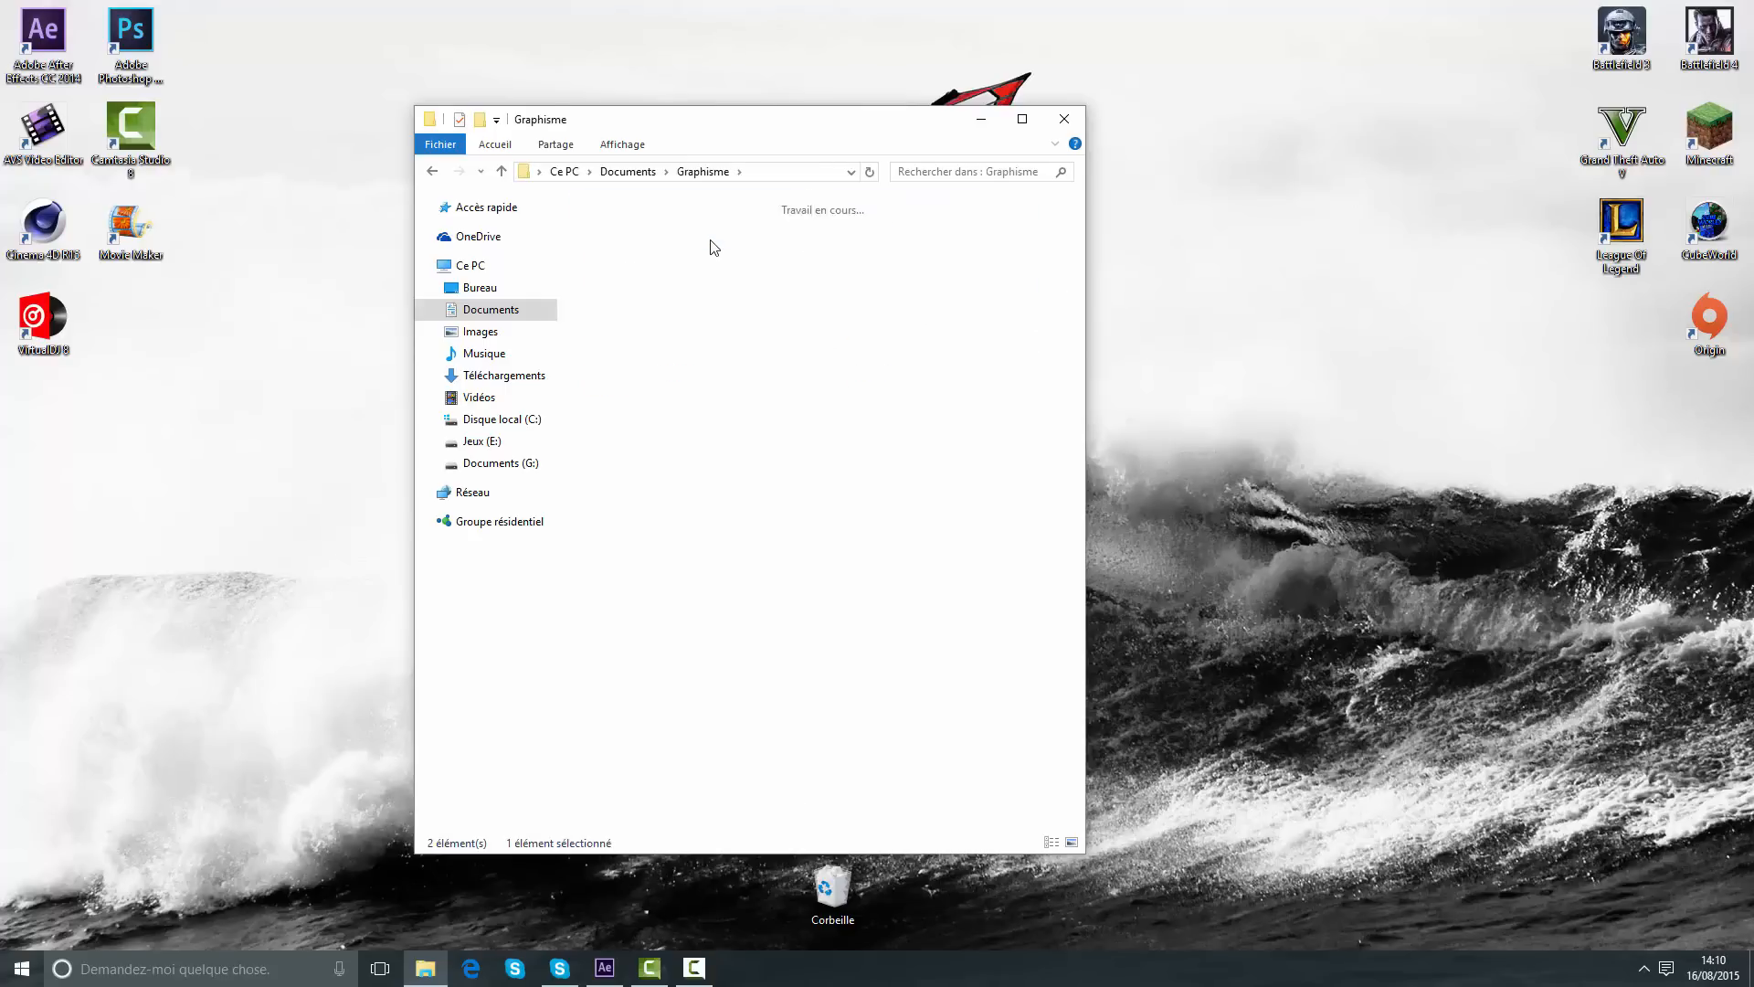
pyautogui.moveTo(841, 123); pyautogui.dragTo(920, 97)
pyautogui.click(819, 192)
pyautogui.doubleClick(819, 192)
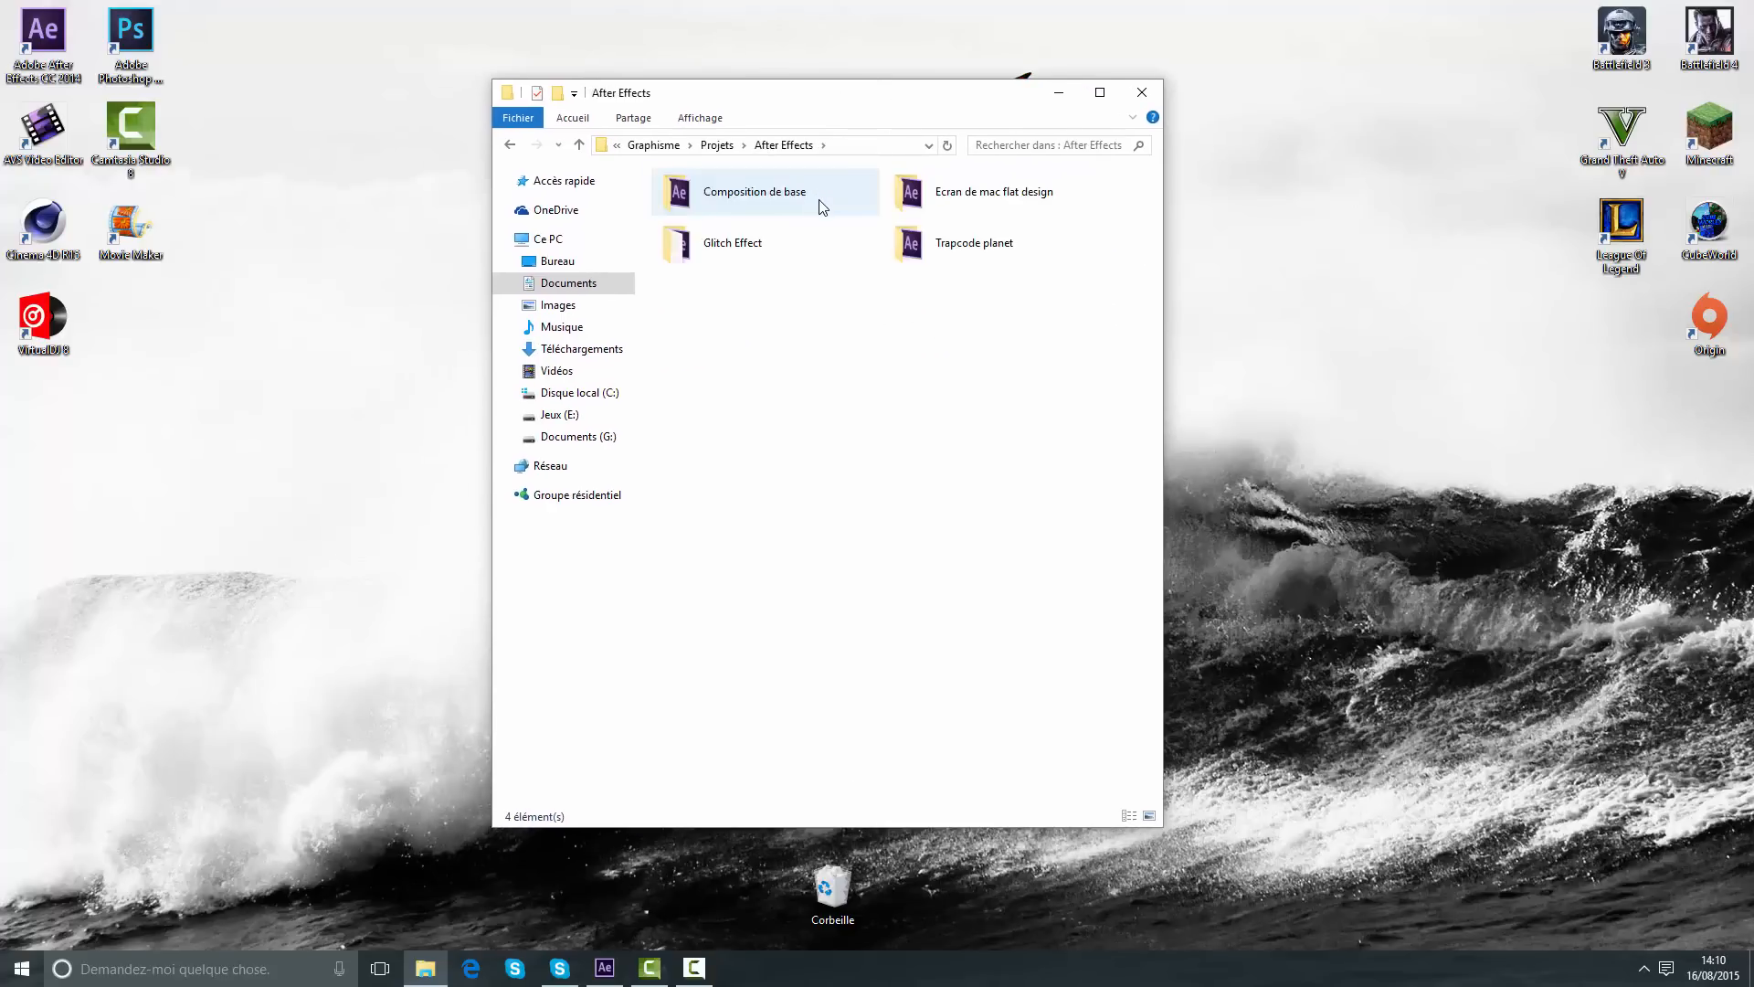
pyautogui.click(953, 213)
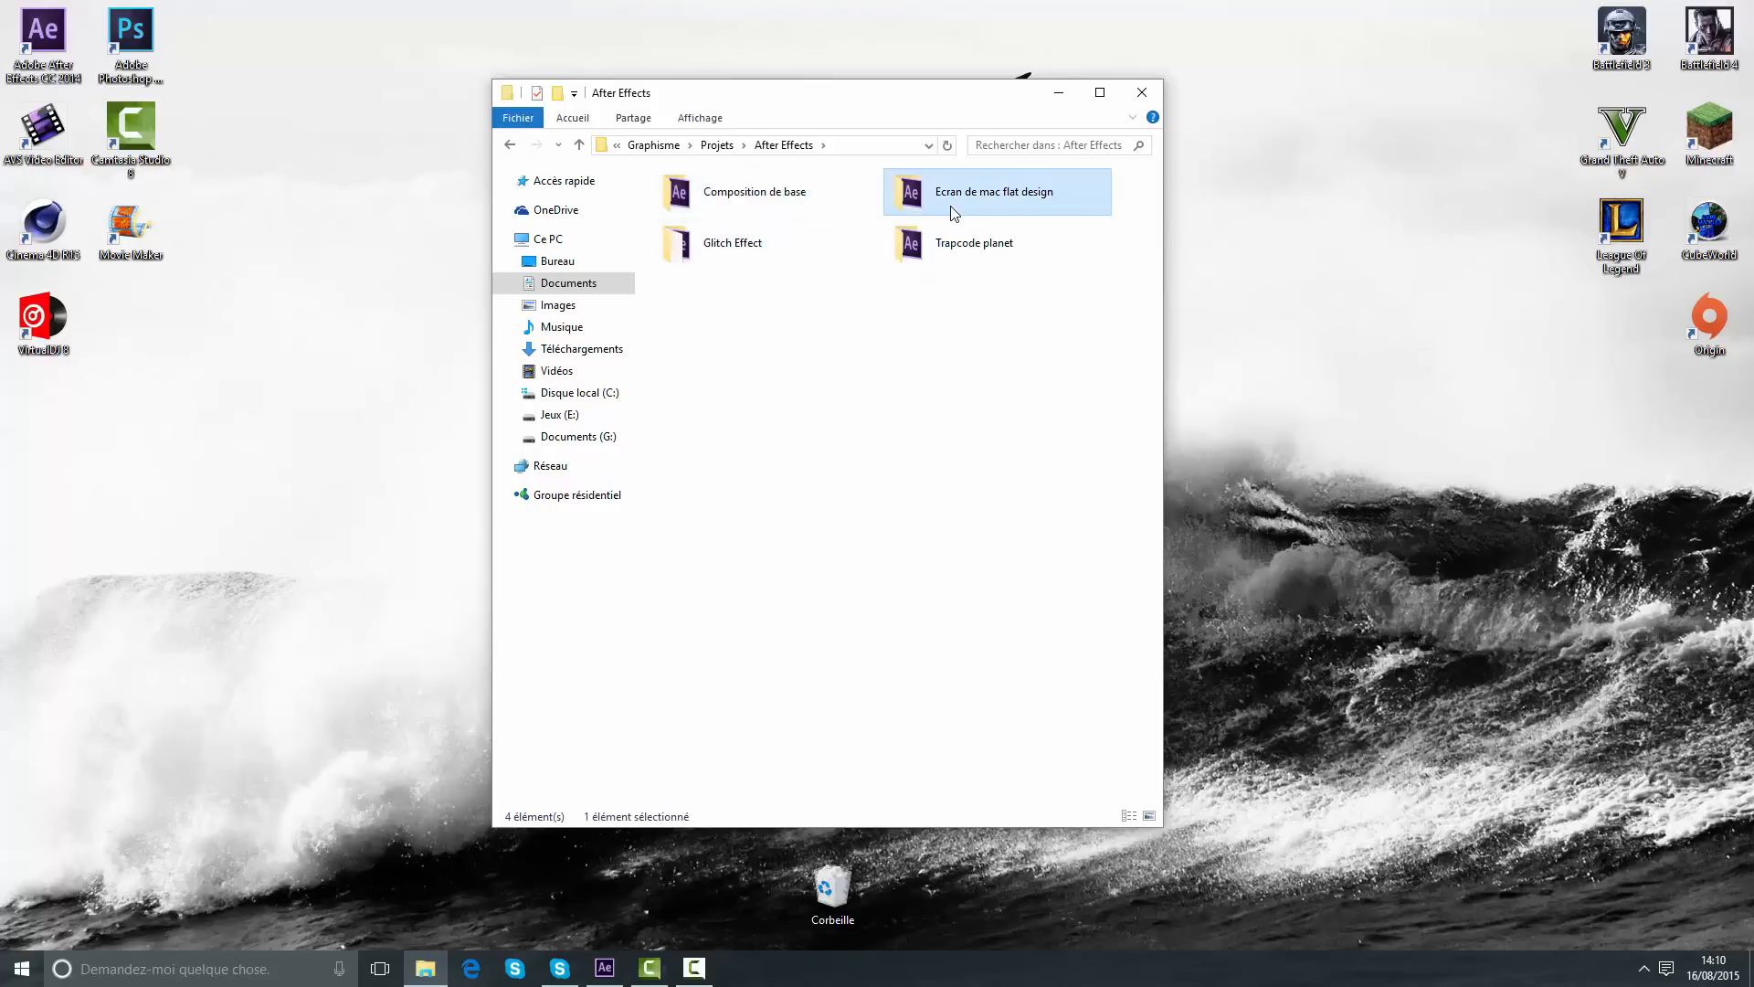
pyautogui.doubleClick(955, 213)
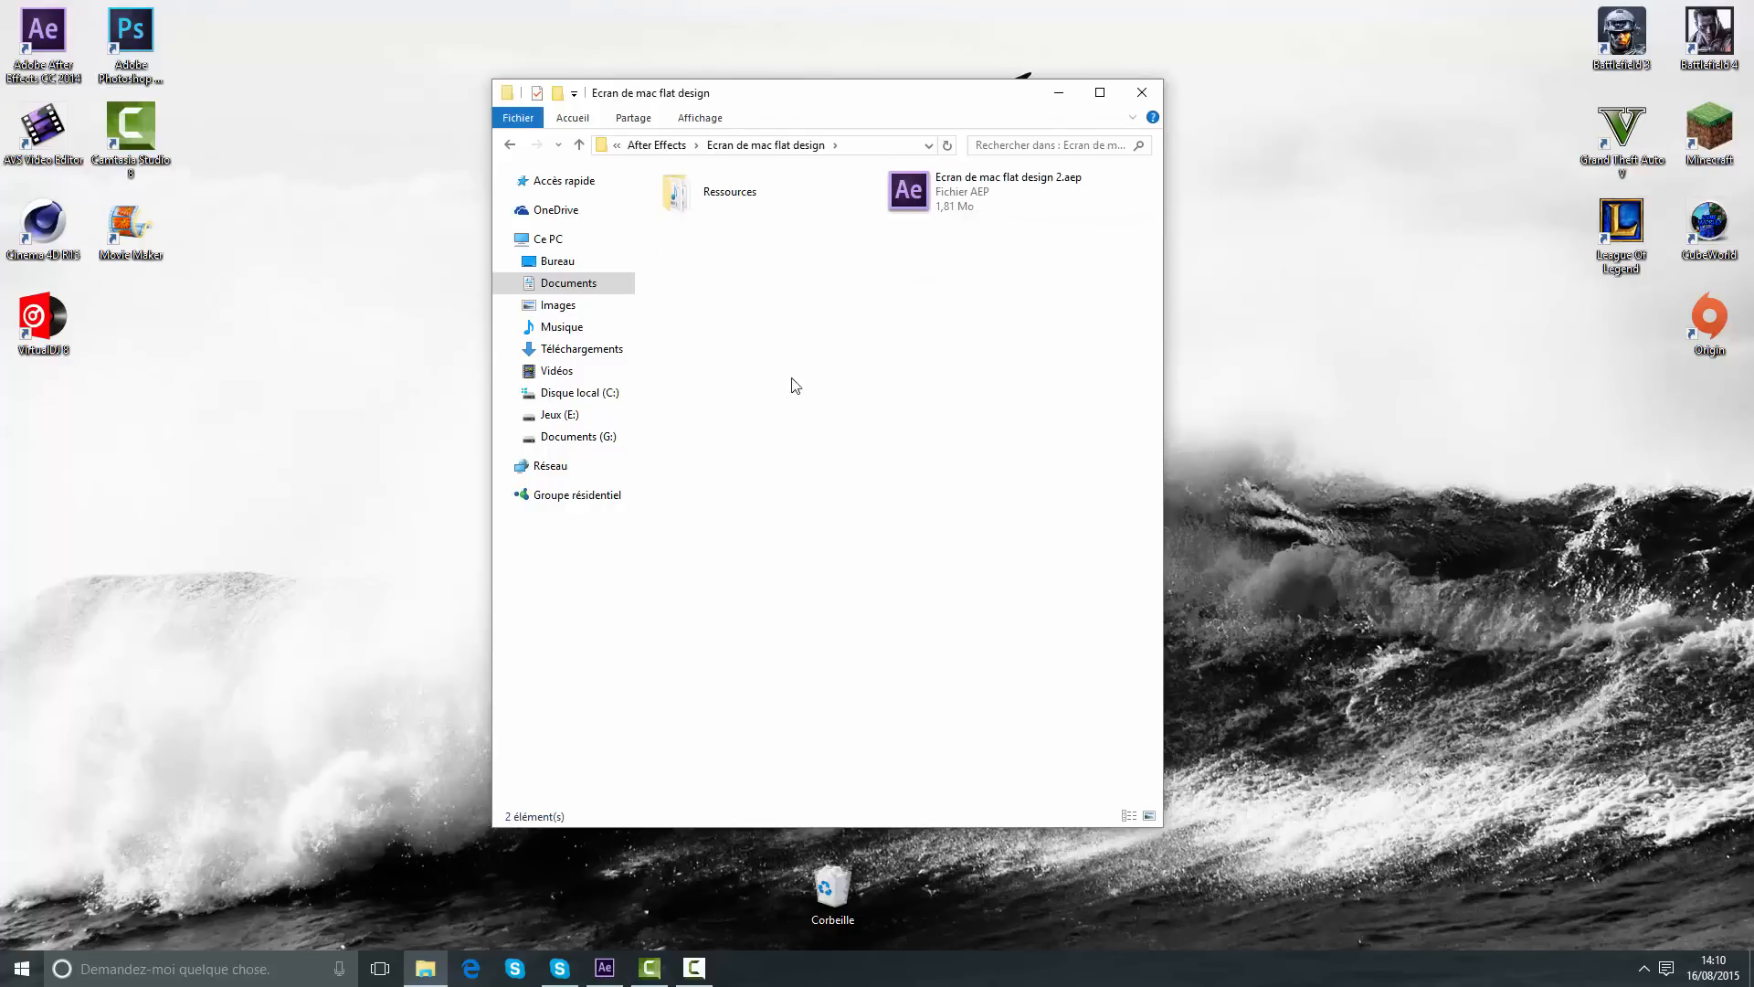
pyautogui.doubleClick(743, 216)
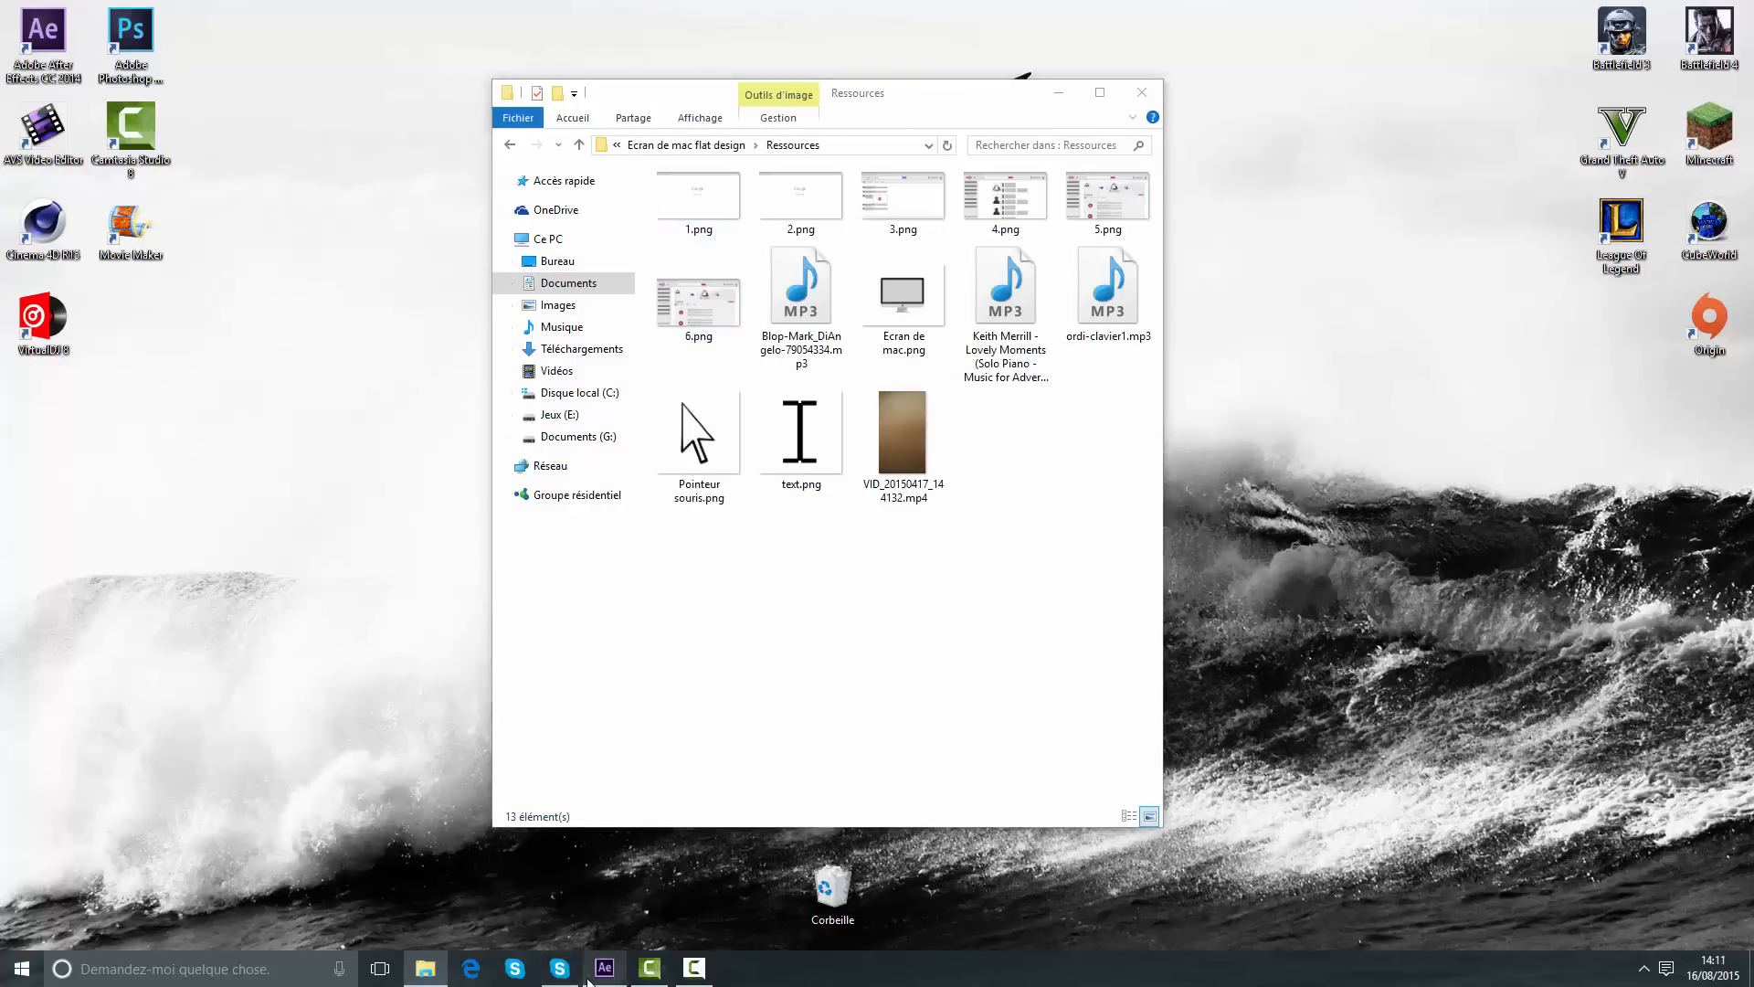
# - Switch to After Effects and scrub the How To Subscribe composition to 0:00:11:18 with the whole Mac screen in view
pyautogui.click(604, 968)
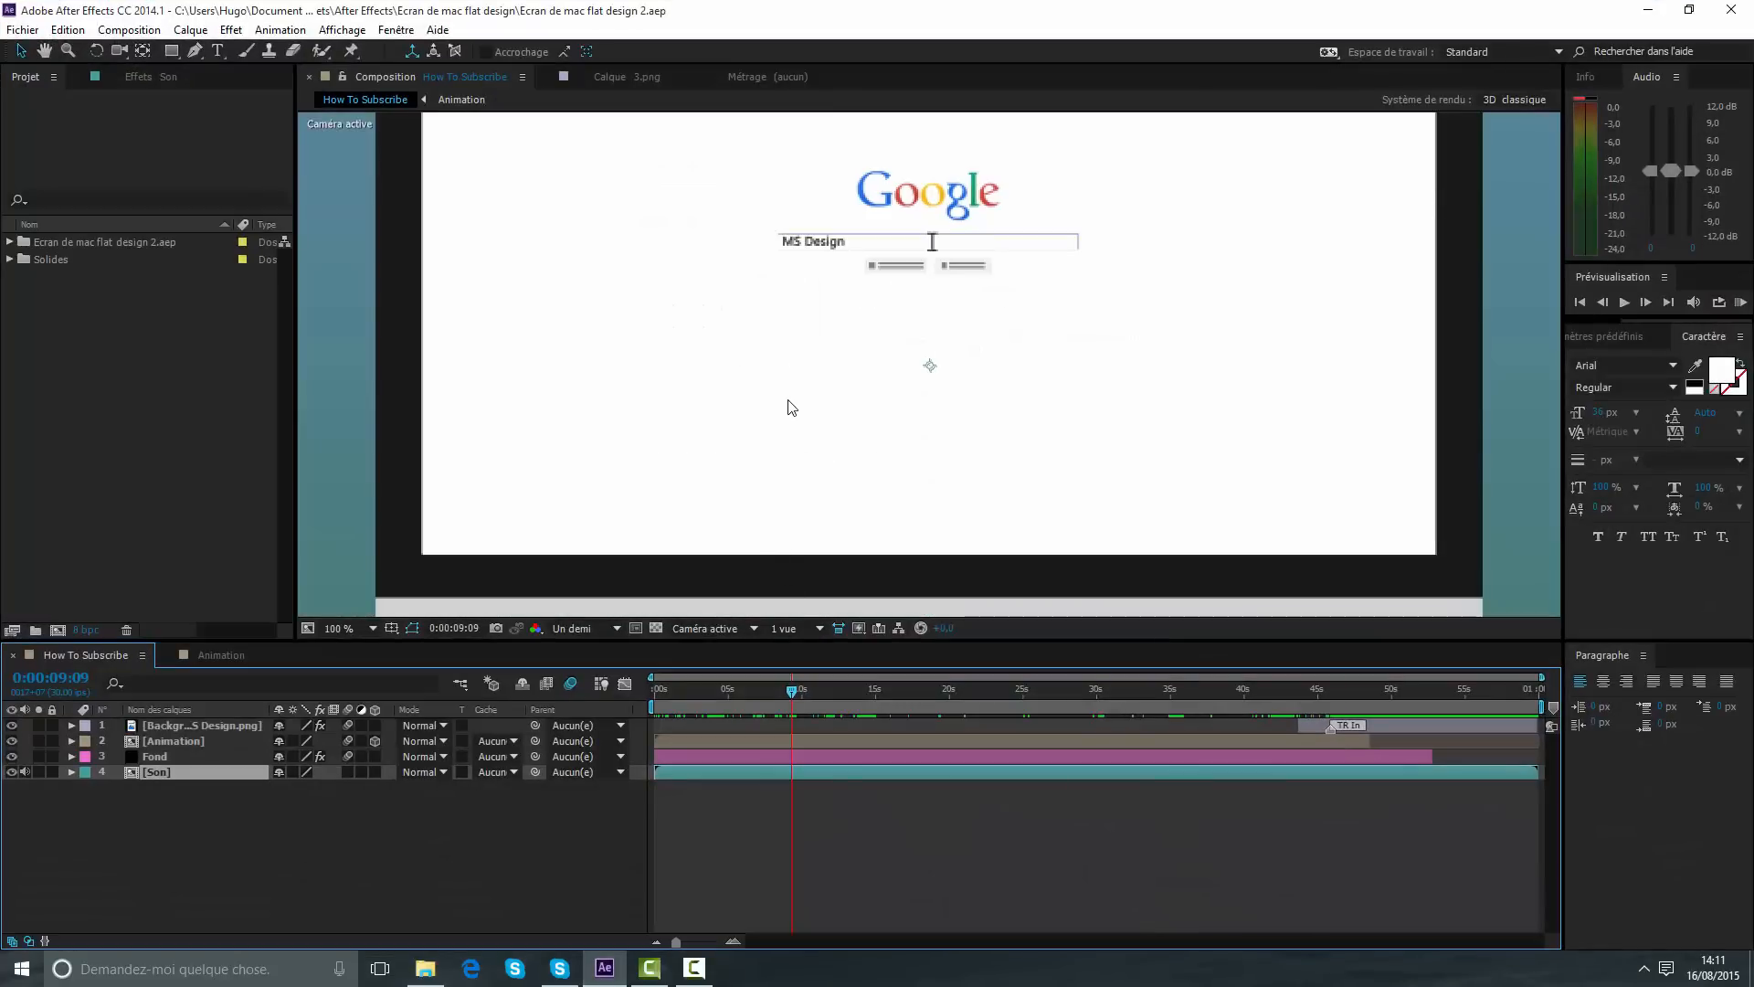
pyautogui.press(',')
pyautogui.press(',')
pyautogui.moveTo(783, 677); pyautogui.dragTo(825, 726)
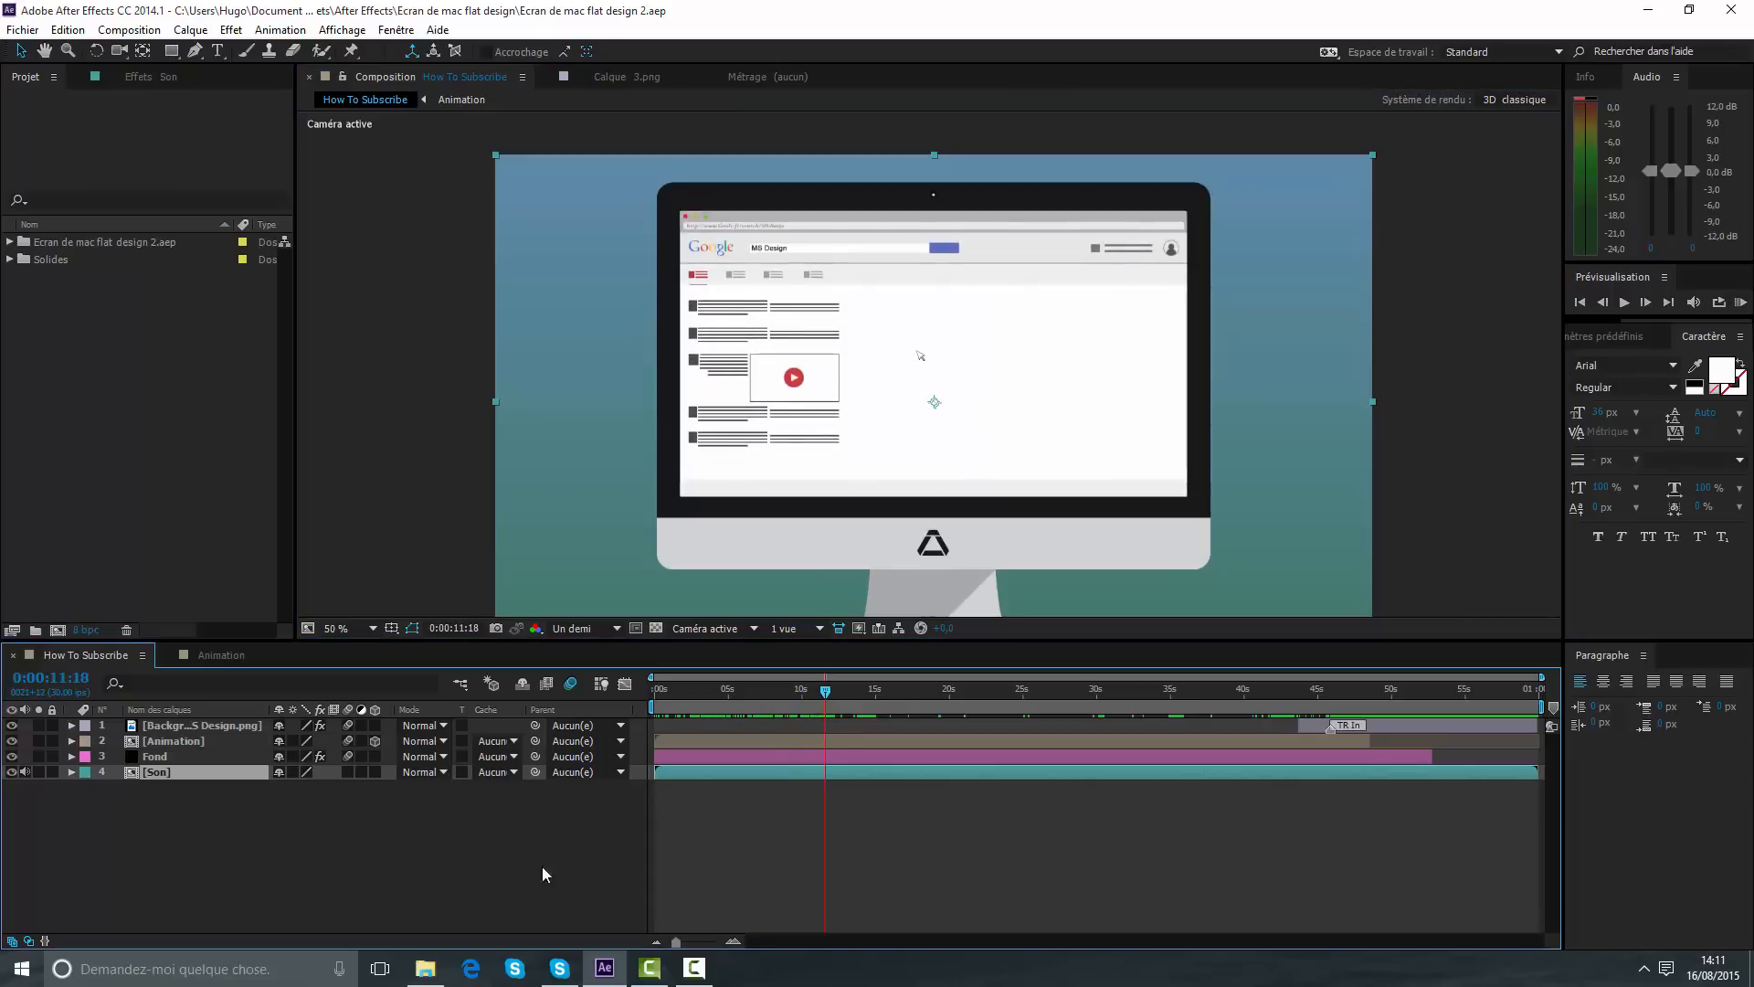
# - Return to the Ressources folder and examine Ecran de mac.png up close, including its bezel and logo
pyautogui.click(430, 969)
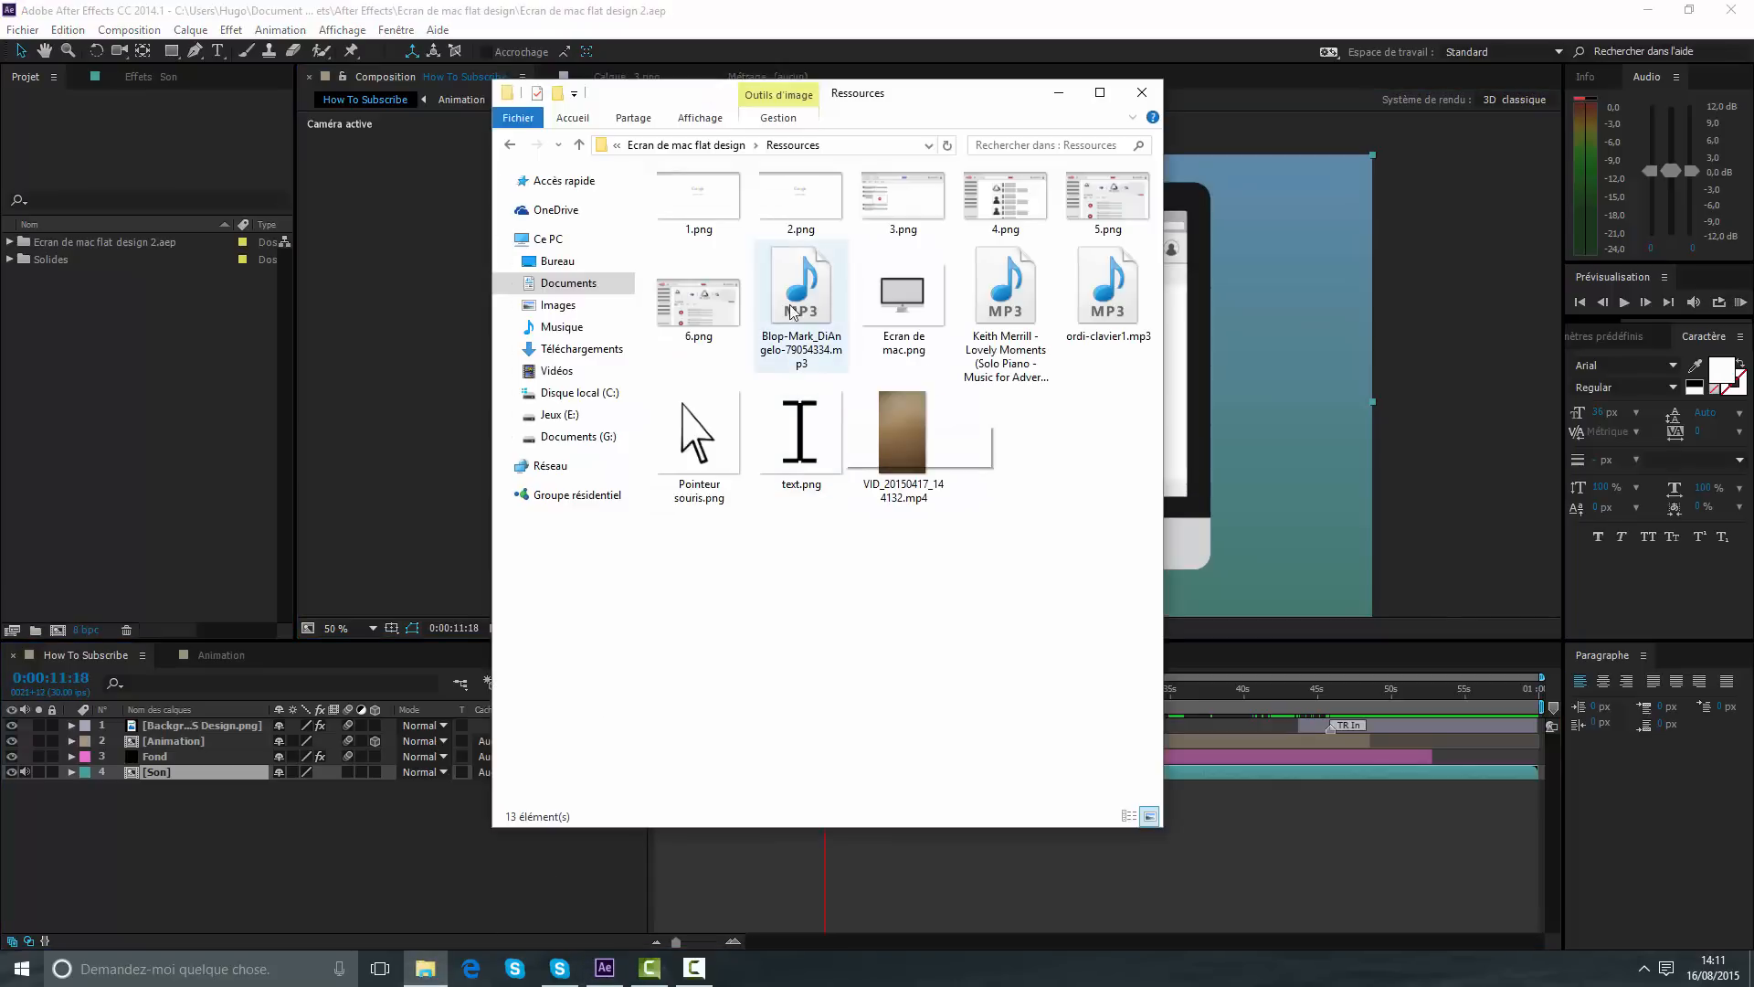
pyautogui.click(897, 315)
pyautogui.doubleClick(895, 313)
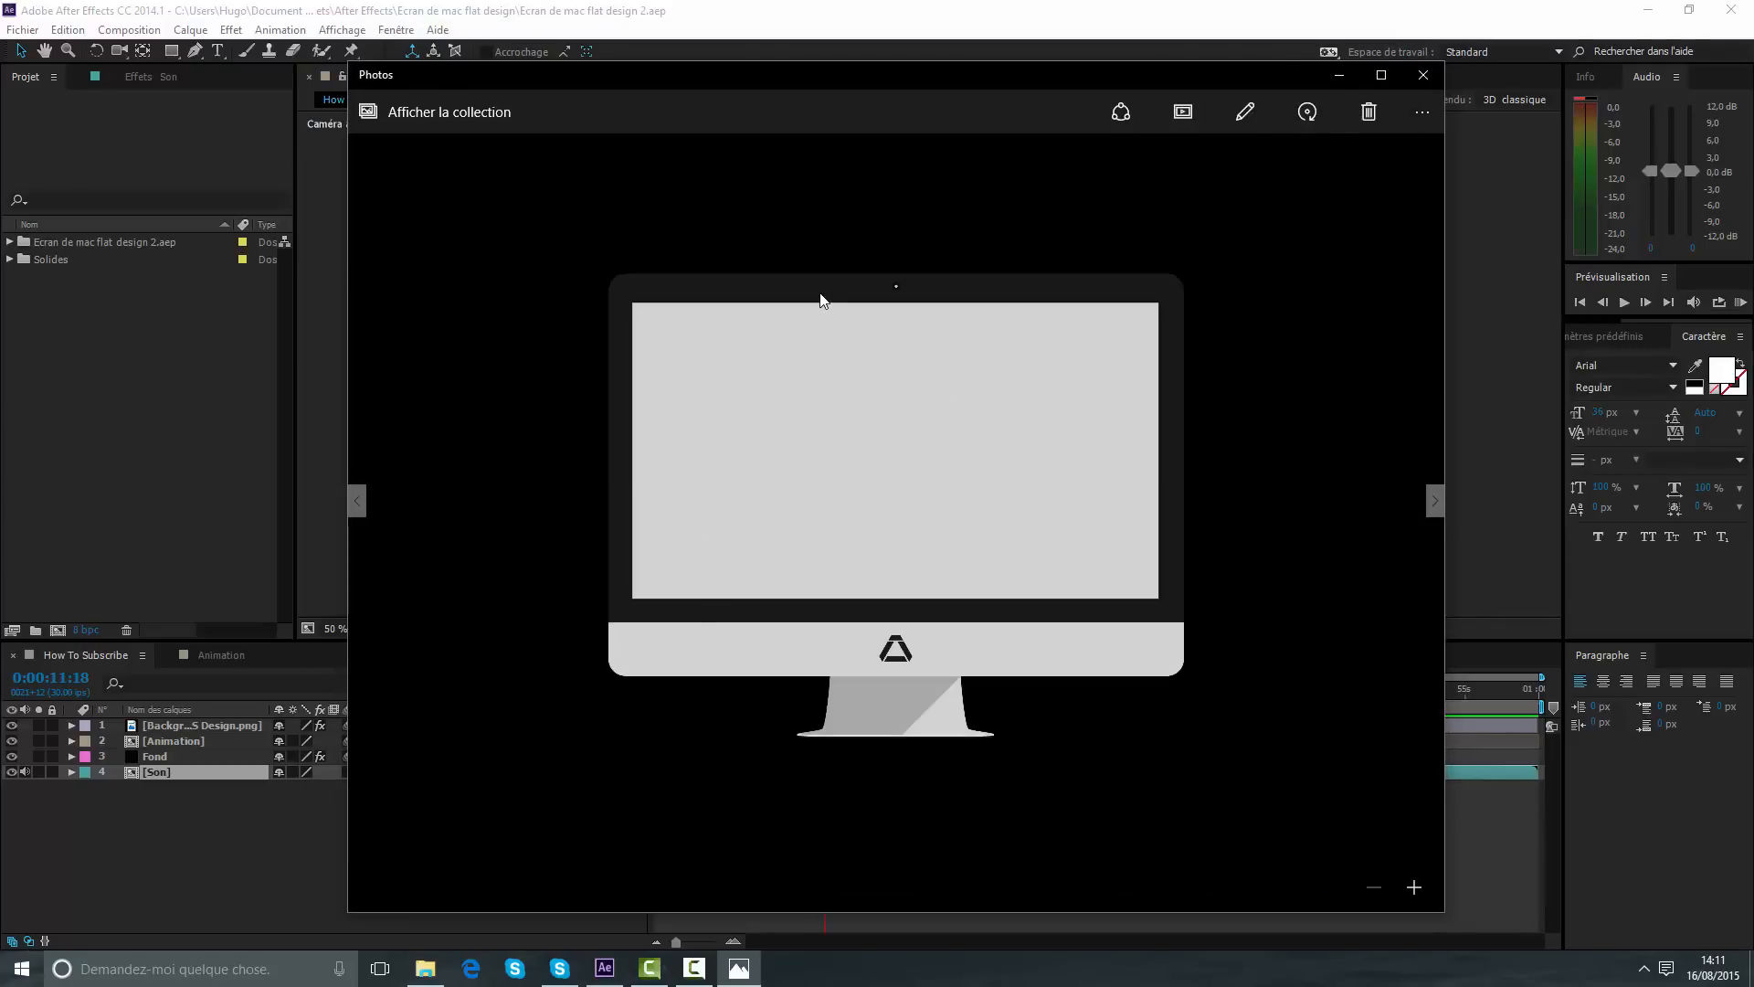
pyautogui.doubleClick(868, 631)
pyautogui.moveTo(854, 662); pyautogui.dragTo(1088, 740)
pyautogui.moveTo(919, 571); pyautogui.dragTo(1023, 654)
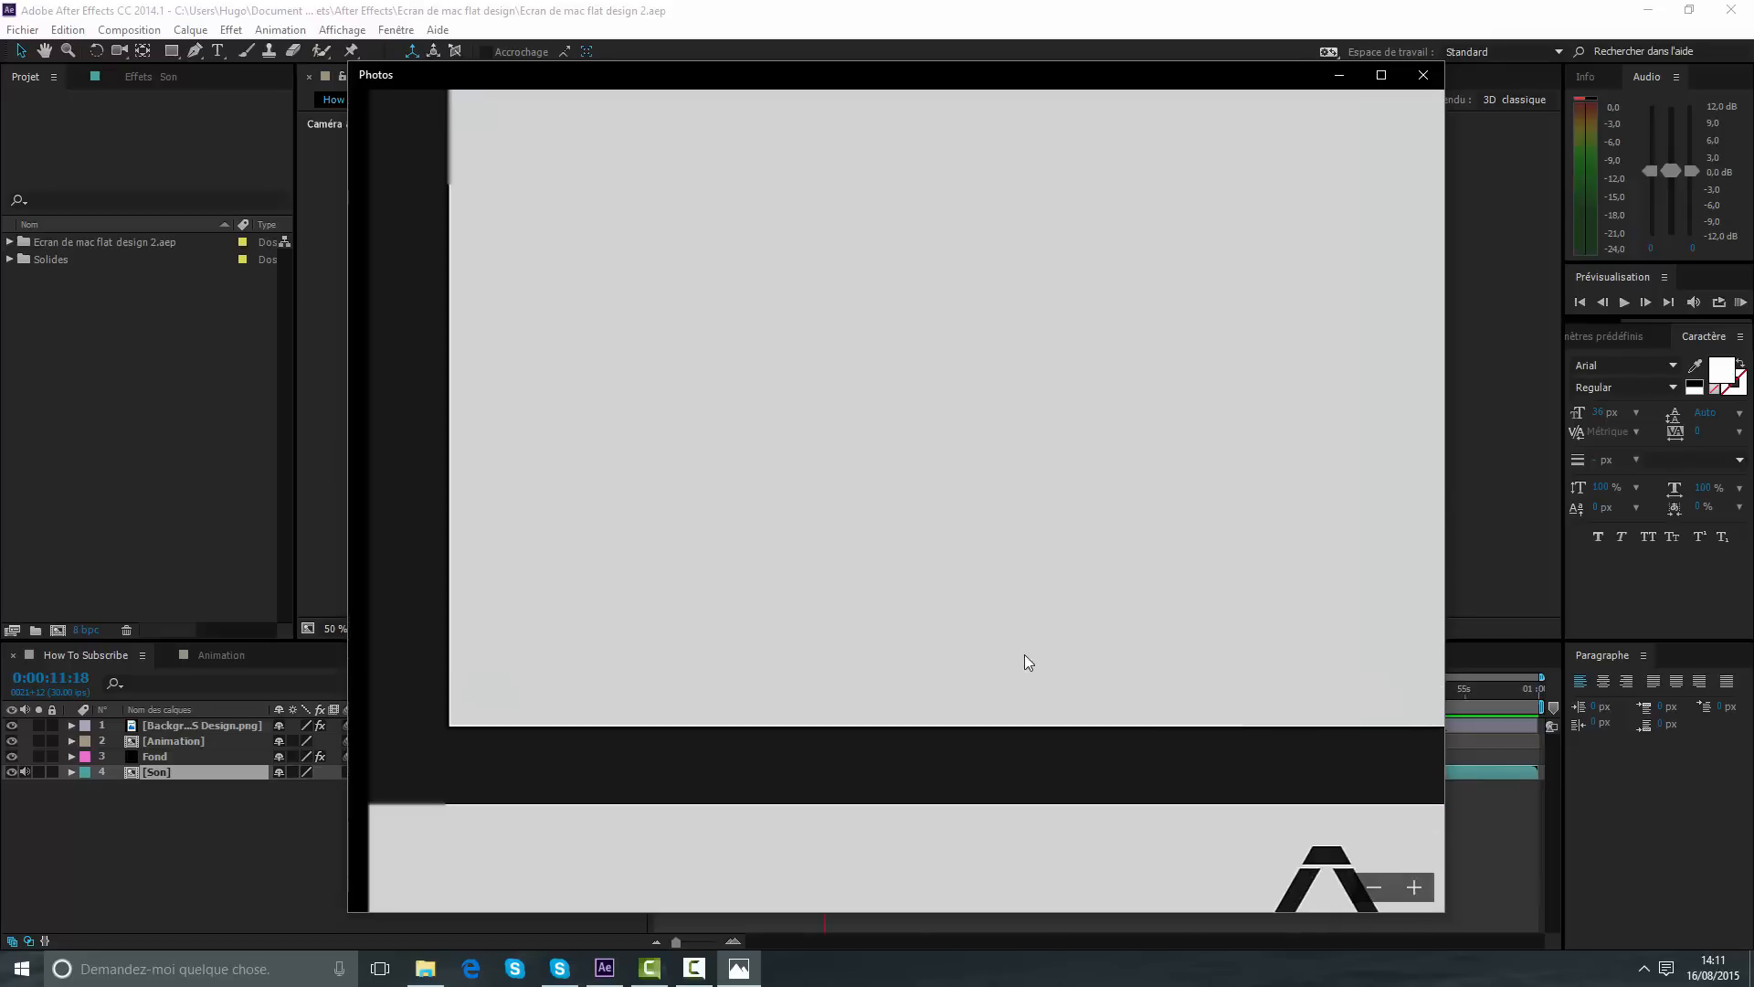
pyautogui.doubleClick(1025, 654)
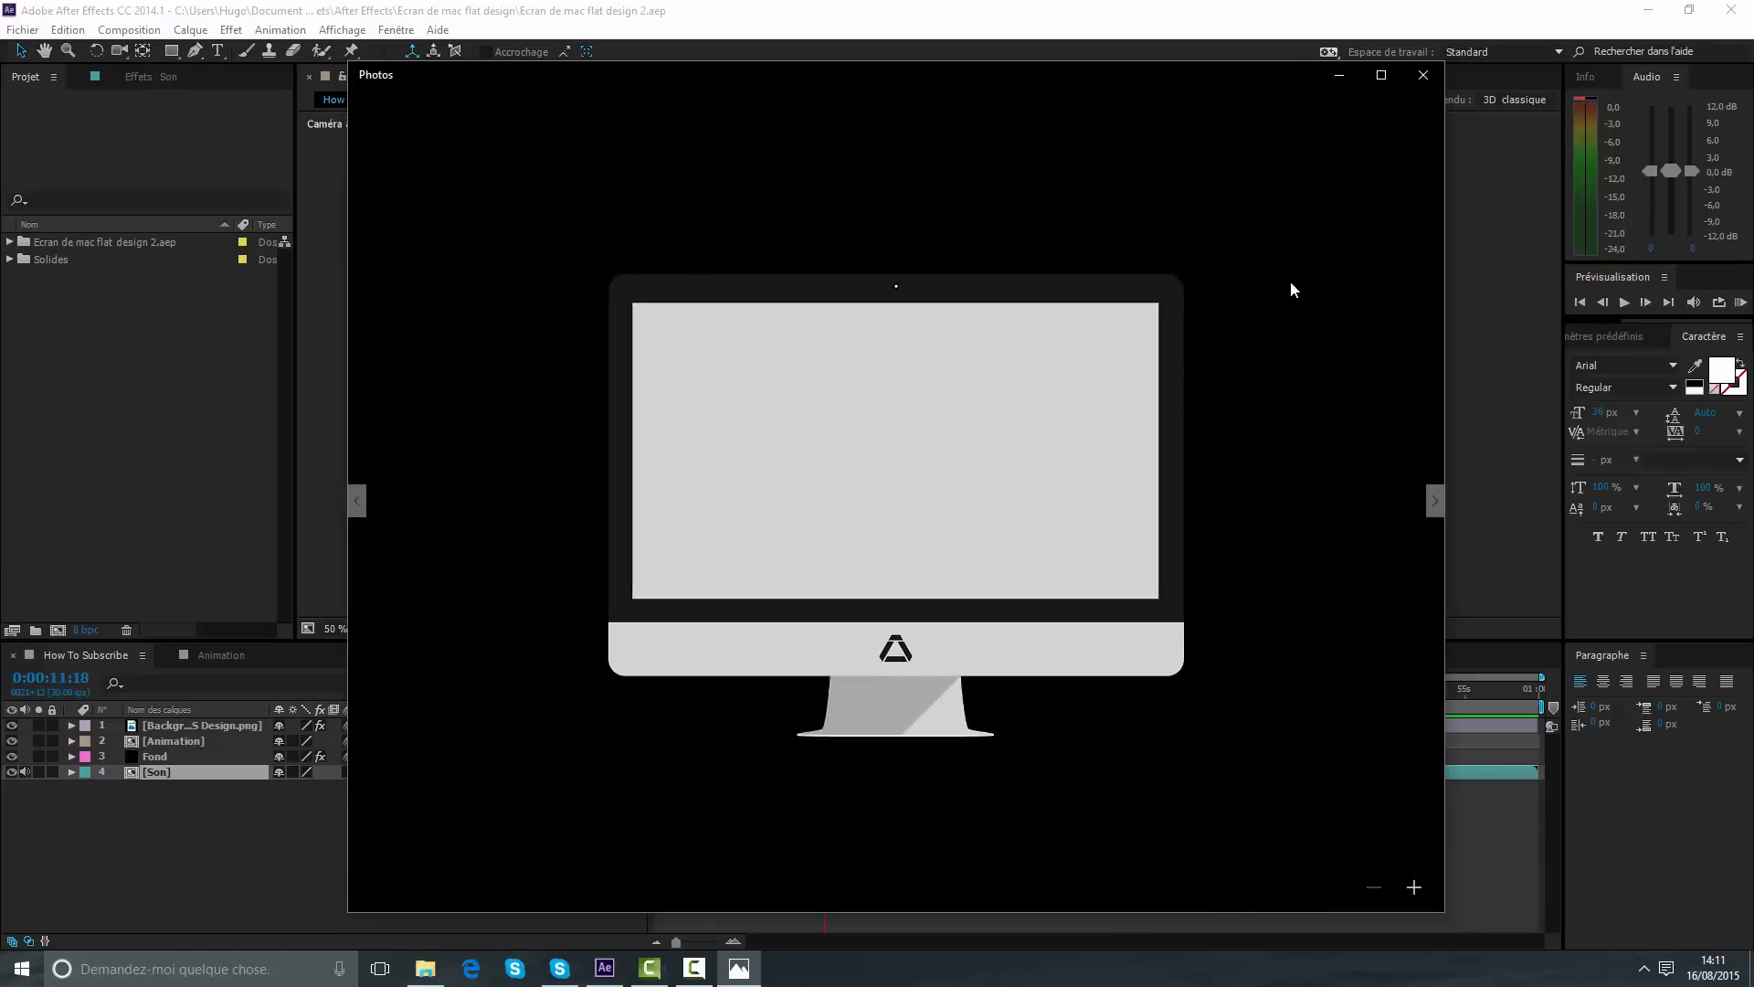
pyautogui.click(1423, 78)
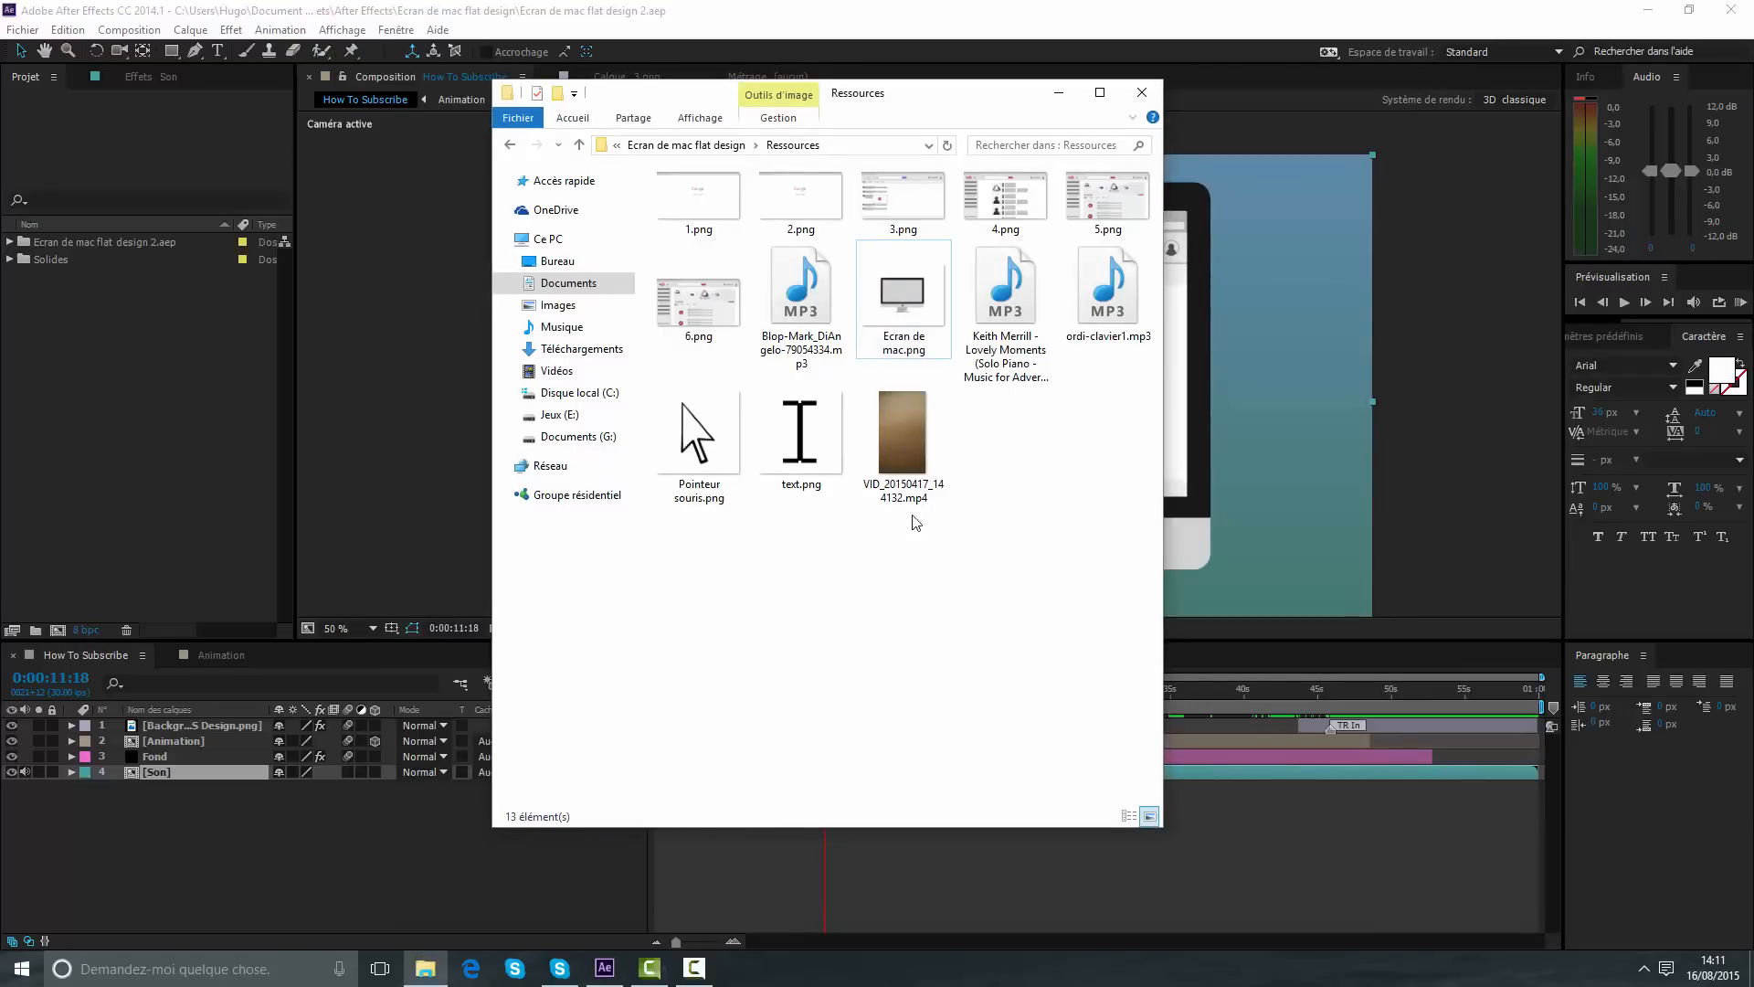
# - Open 1.png and compare the Google search box's outline with that of the neighbouring image
pyautogui.doubleClick(722, 224)
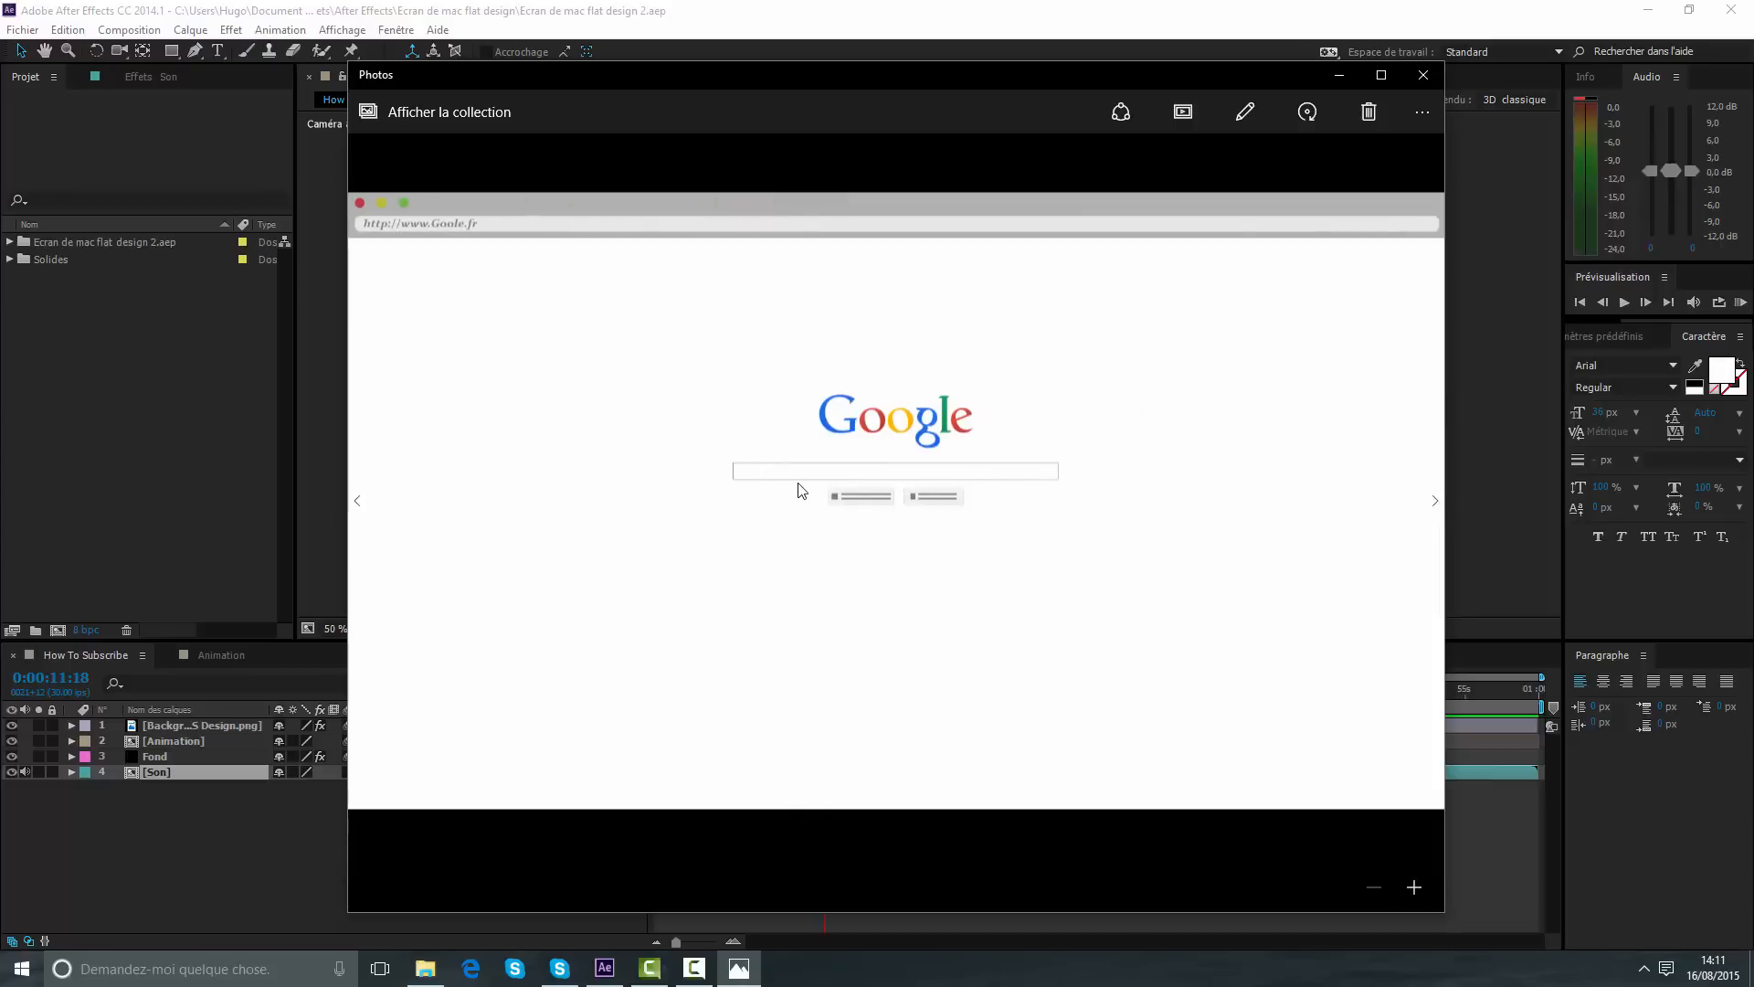
pyautogui.scroll(2, 800, 491)
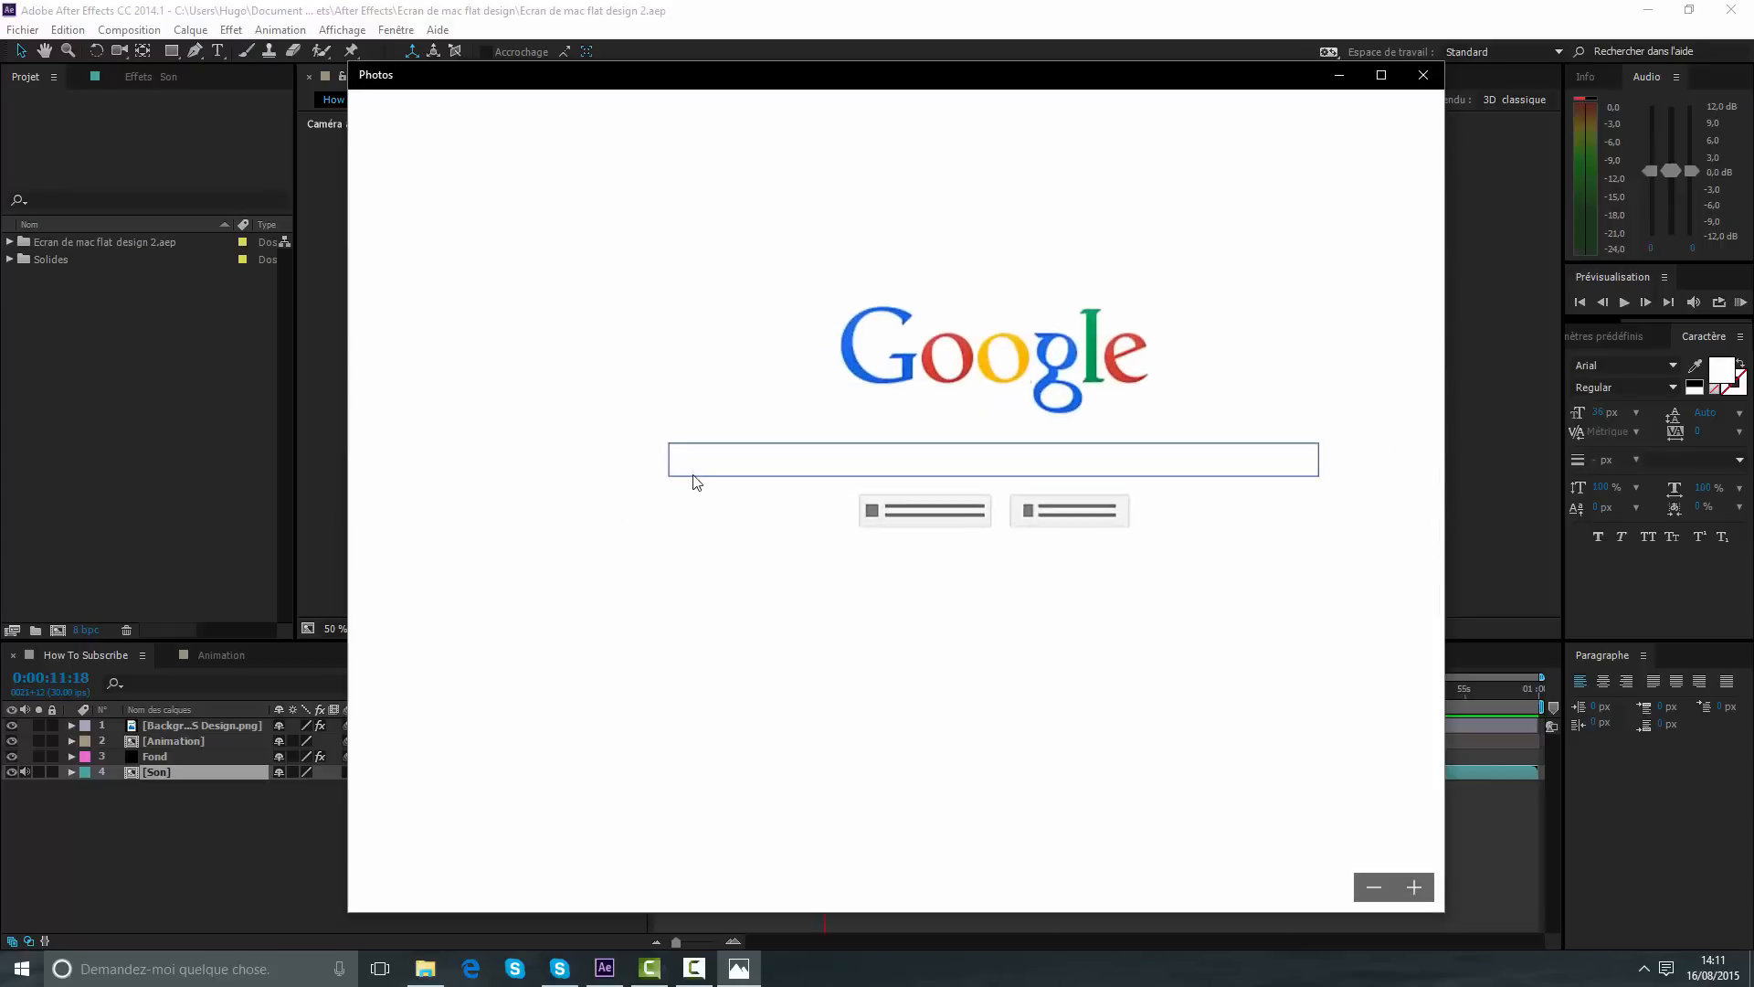
pyautogui.scroll(-2, 800, 486)
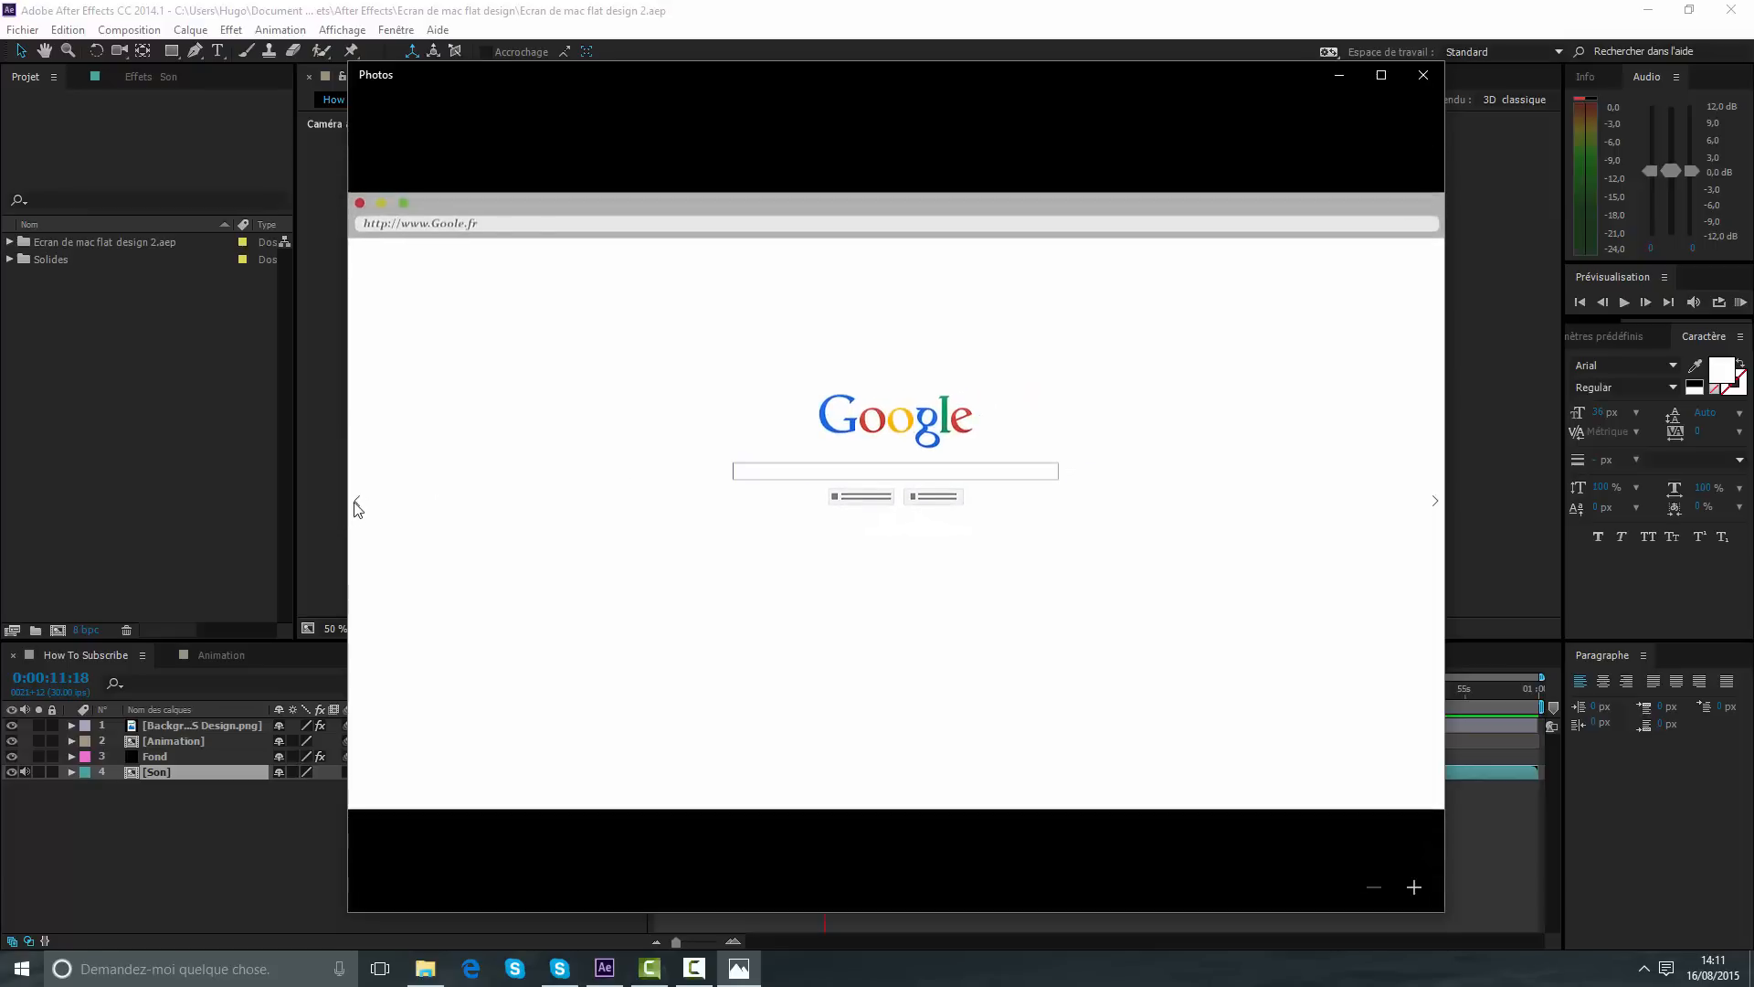
pyautogui.scroll(2, 864, 491)
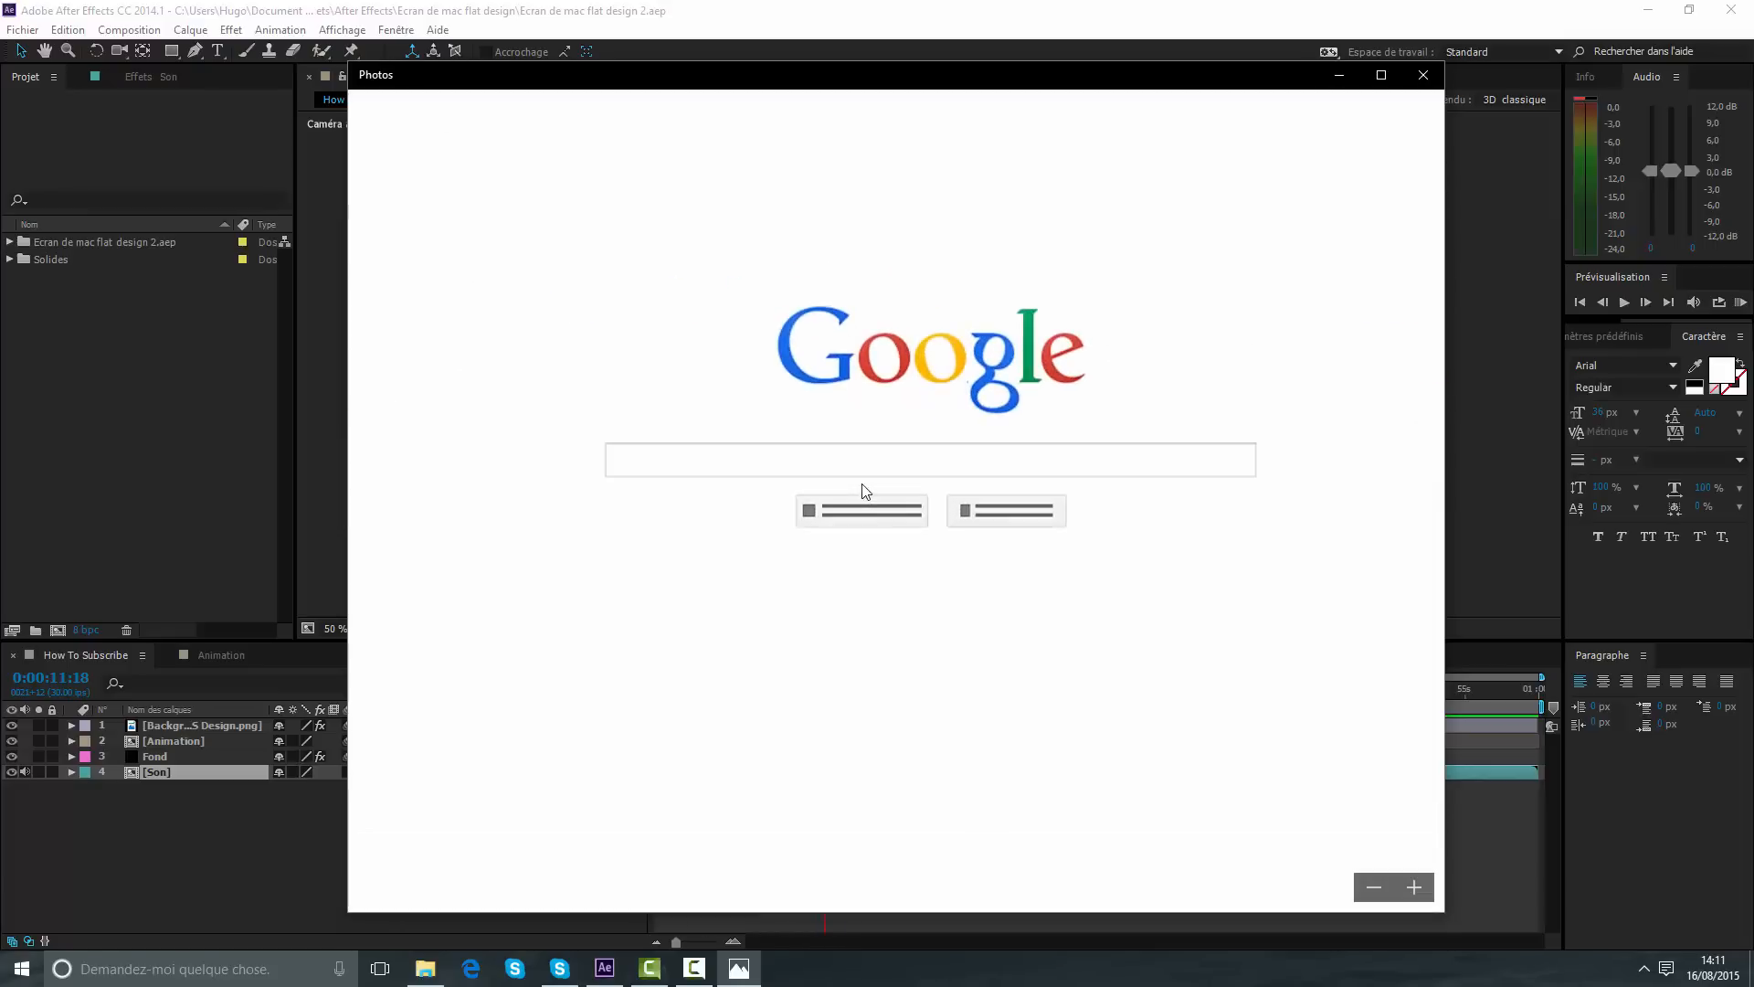
pyautogui.scroll(-2, 864, 491)
# - Back in After Effects, review the pointer over the Google search box between 0:00:06:26 and 0:00:07:21
pyautogui.click(977, 4)
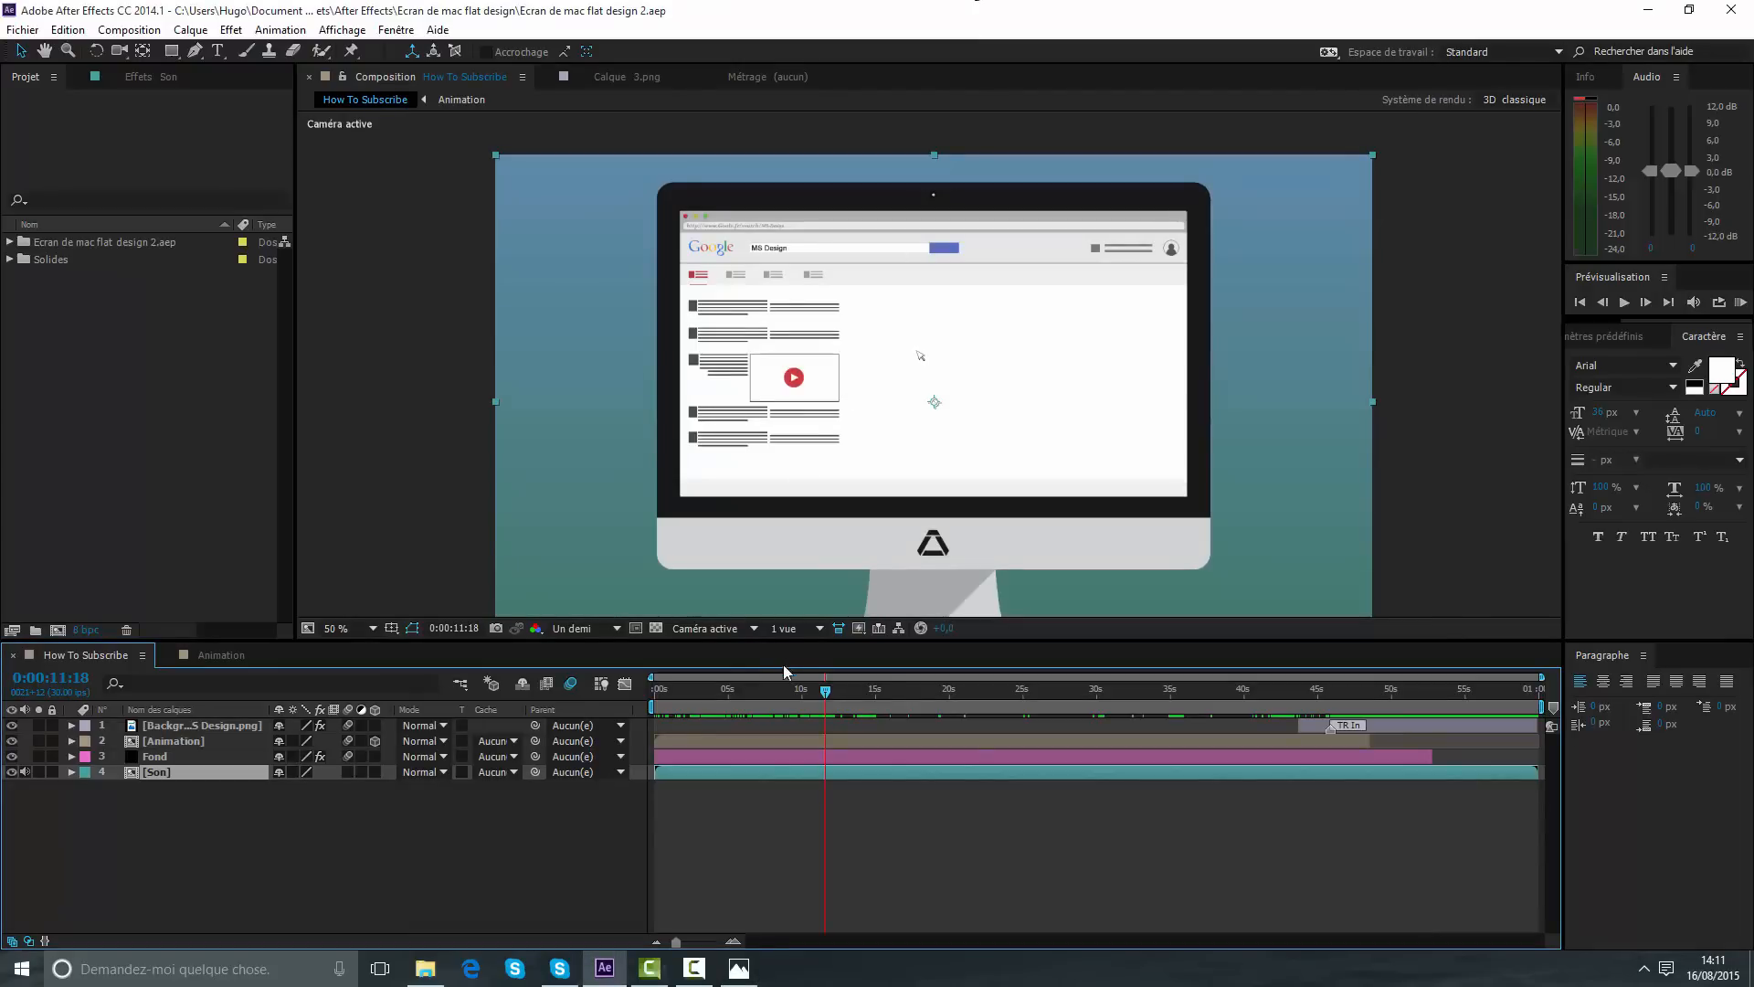
pyautogui.moveTo(804, 691); pyautogui.dragTo(755, 691)
pyautogui.scroll(2, 930, 397)
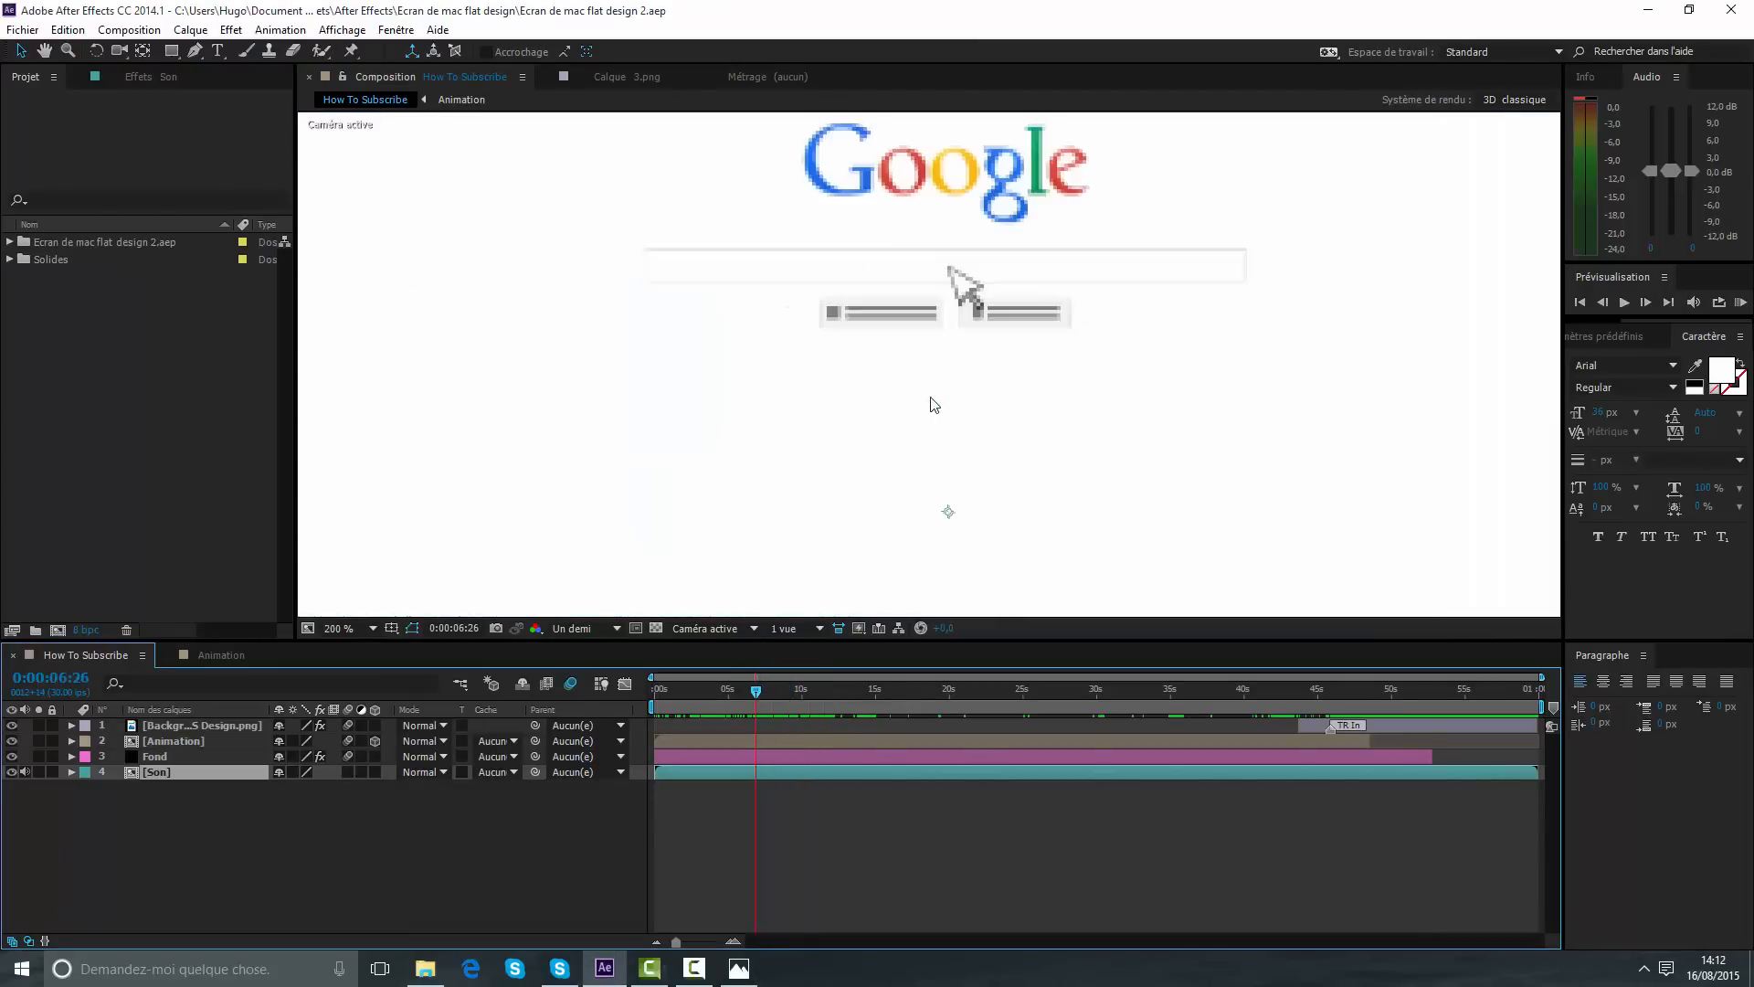
pyautogui.press('space')
pyautogui.moveTo(924, 346); pyautogui.dragTo(898, 423)
pyautogui.moveTo(756, 691); pyautogui.dragTo(768, 692)
pyautogui.press(',')
pyautogui.press(',')
pyautogui.press(',')
pyautogui.press(',')
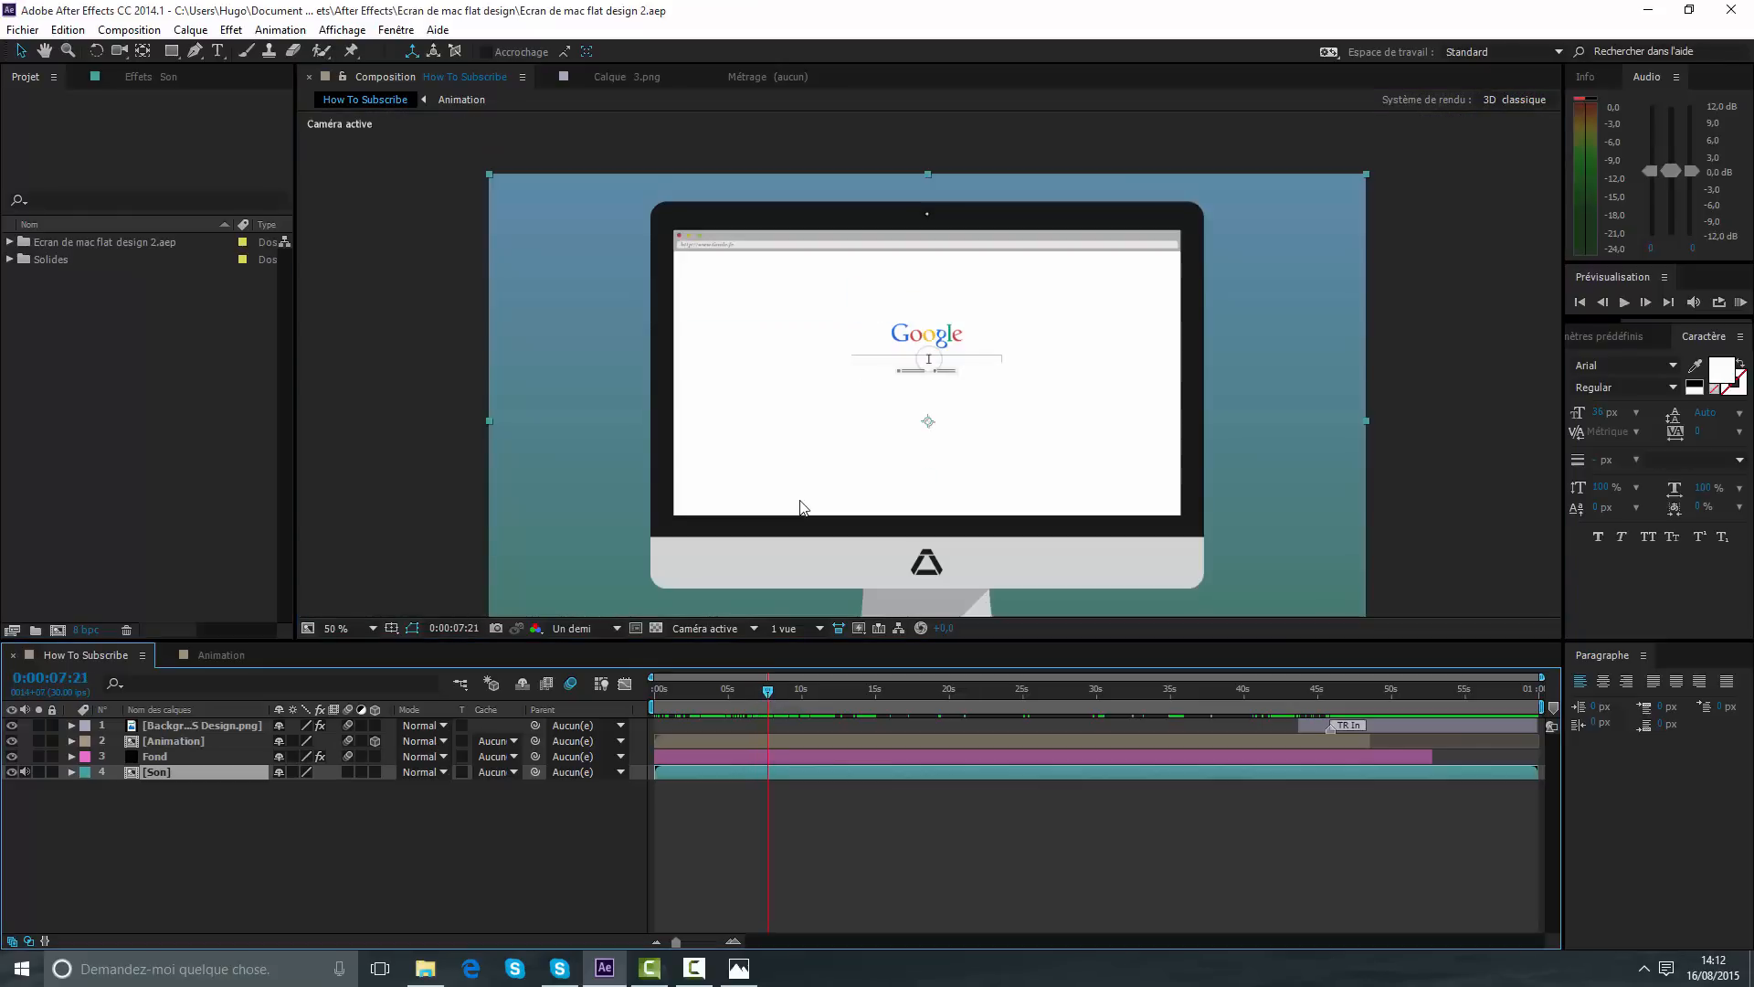
# - Open 3.png from the Ressources folder and browse the mock-ups through to the YouTube channel page
pyautogui.click(429, 968)
pyautogui.doubleClick(932, 187)
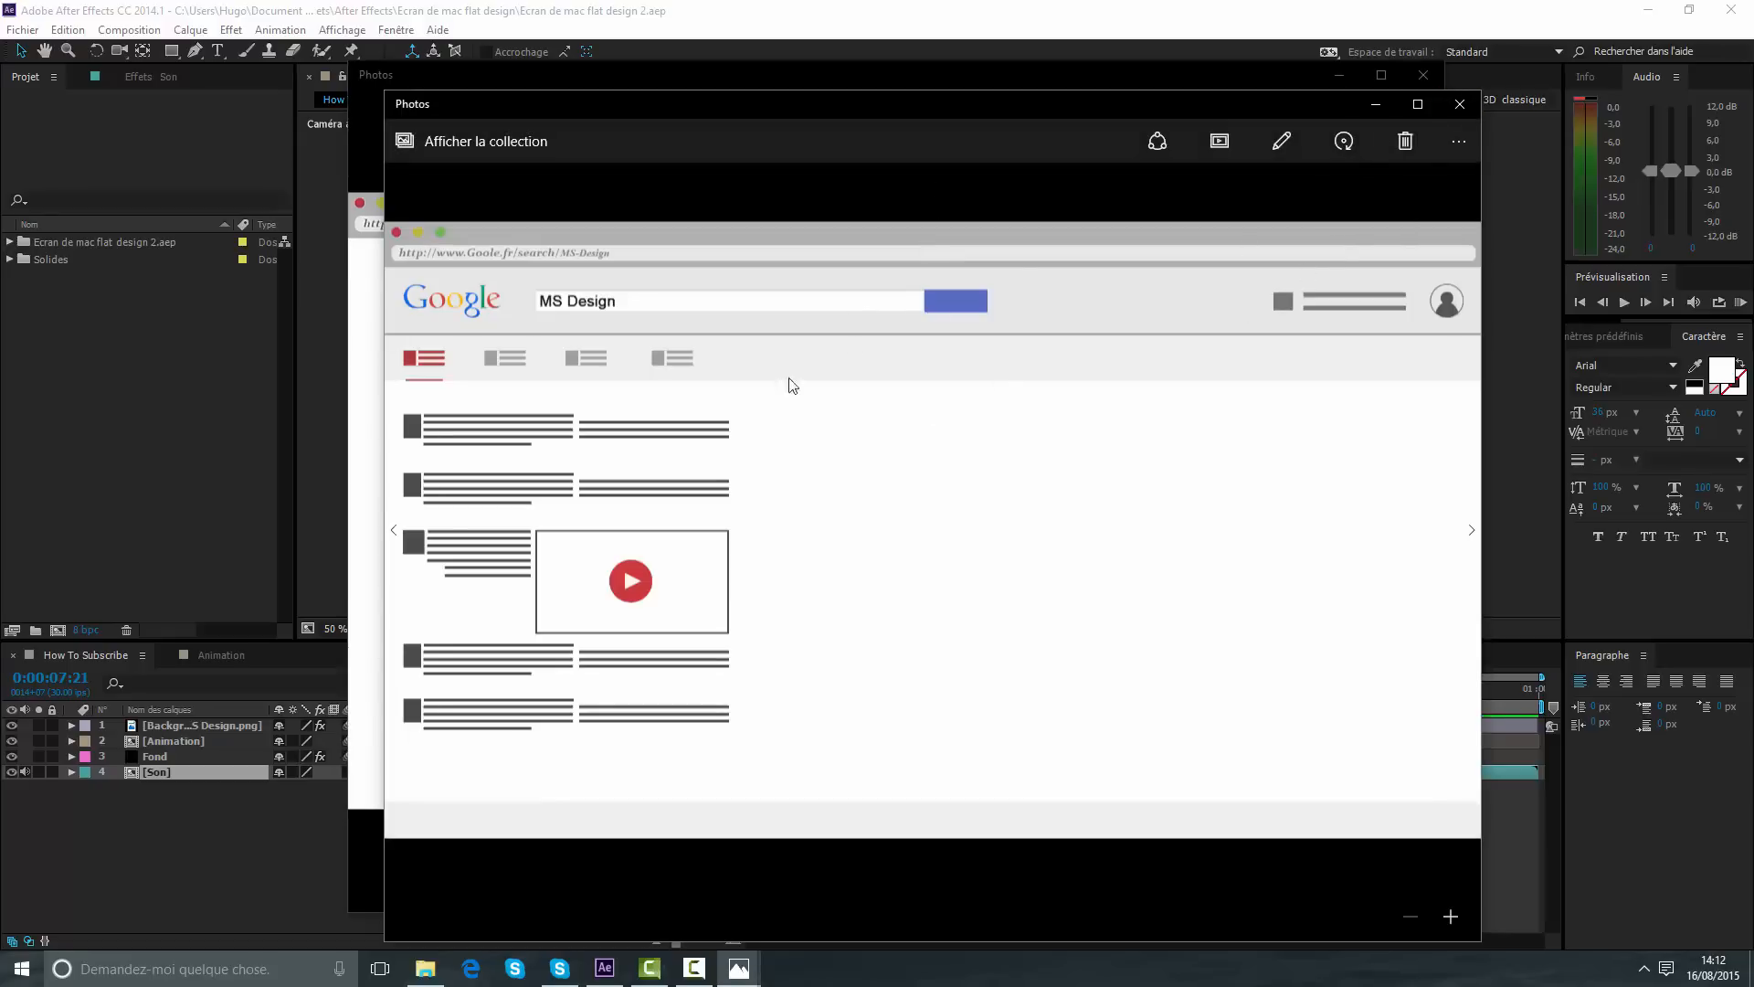
pyautogui.click(1477, 541)
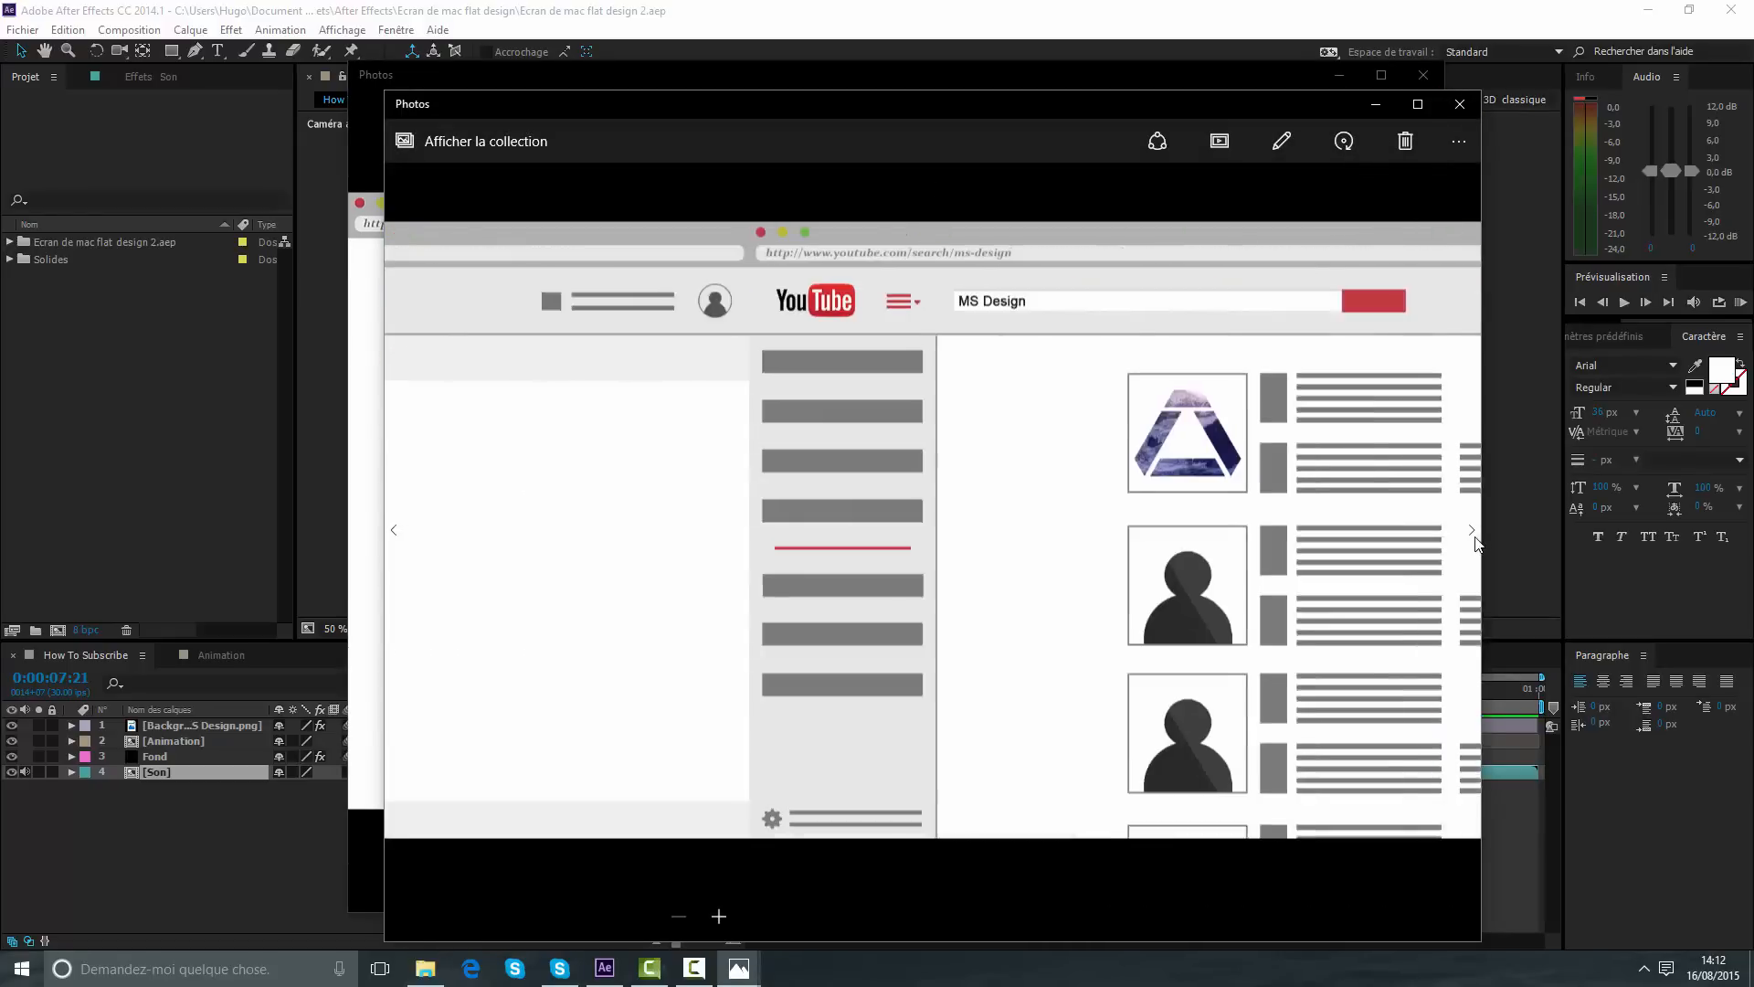
pyautogui.click(1478, 541)
pyautogui.click(1478, 541)
pyautogui.click(1478, 541)
pyautogui.click(1477, 541)
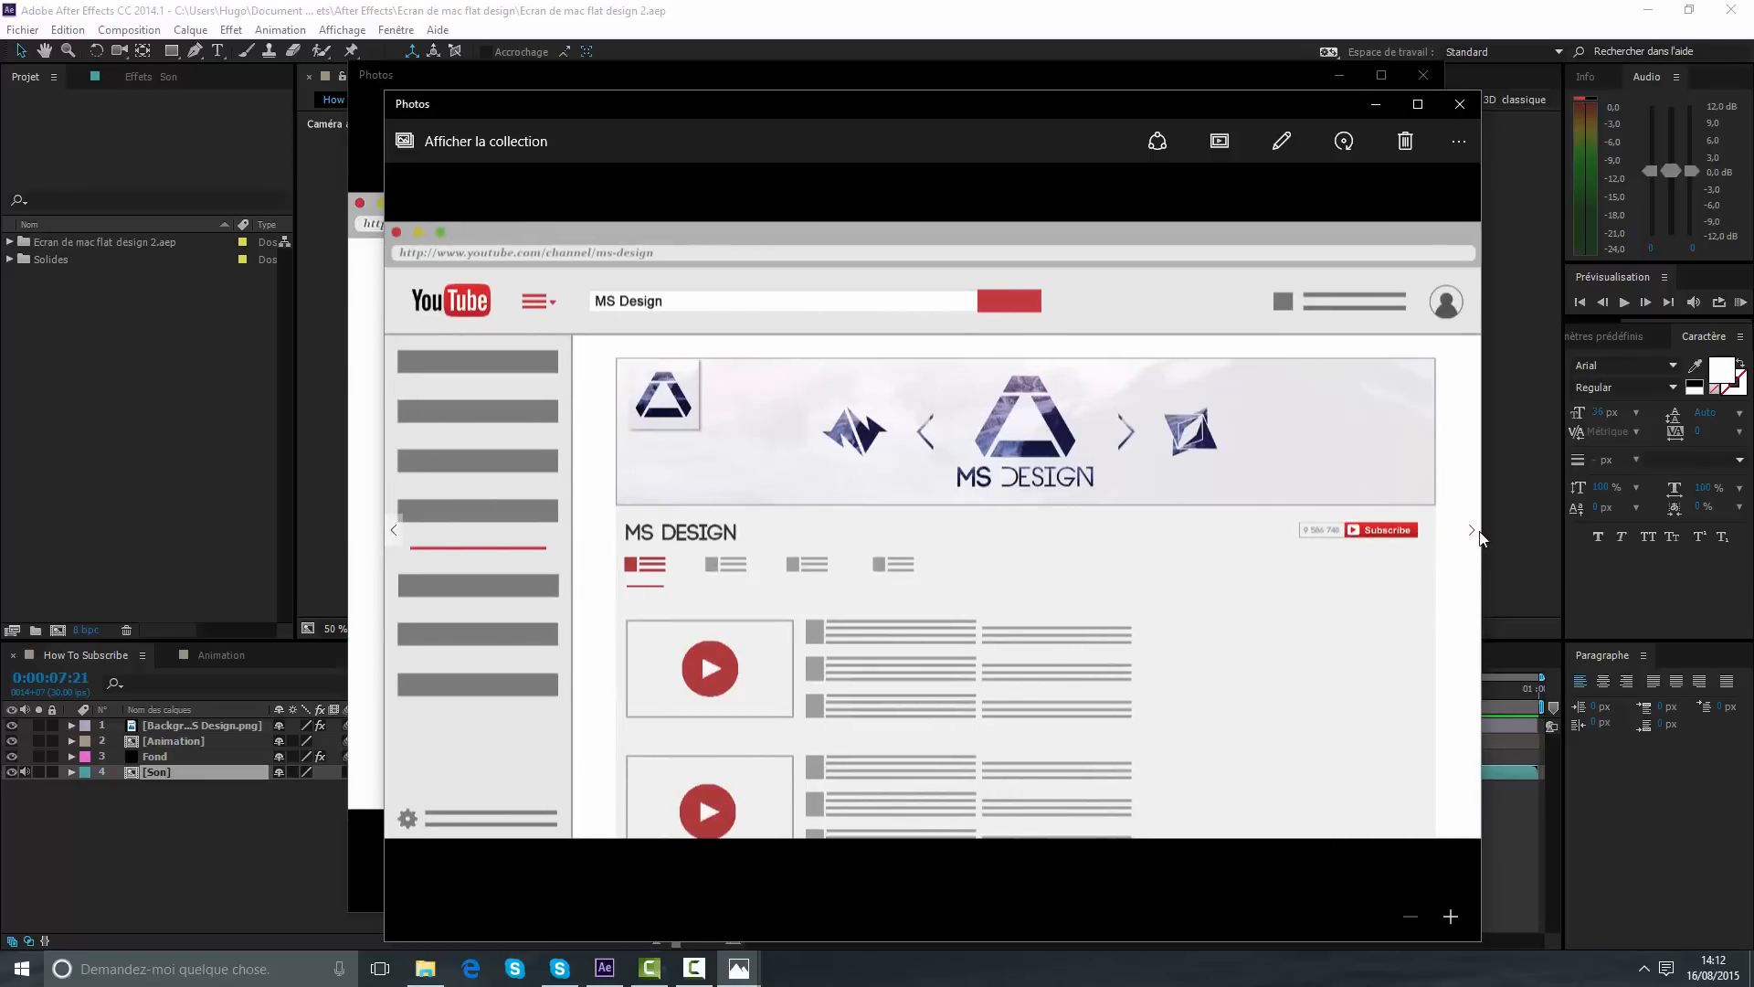
# - Compare the Subscribe and Subscribed buttons and their counters in the two channel mock-ups, and close the image viewers
pyautogui.doubleClick(1398, 537)
pyautogui.moveTo(1399, 537); pyautogui.dragTo(1317, 528)
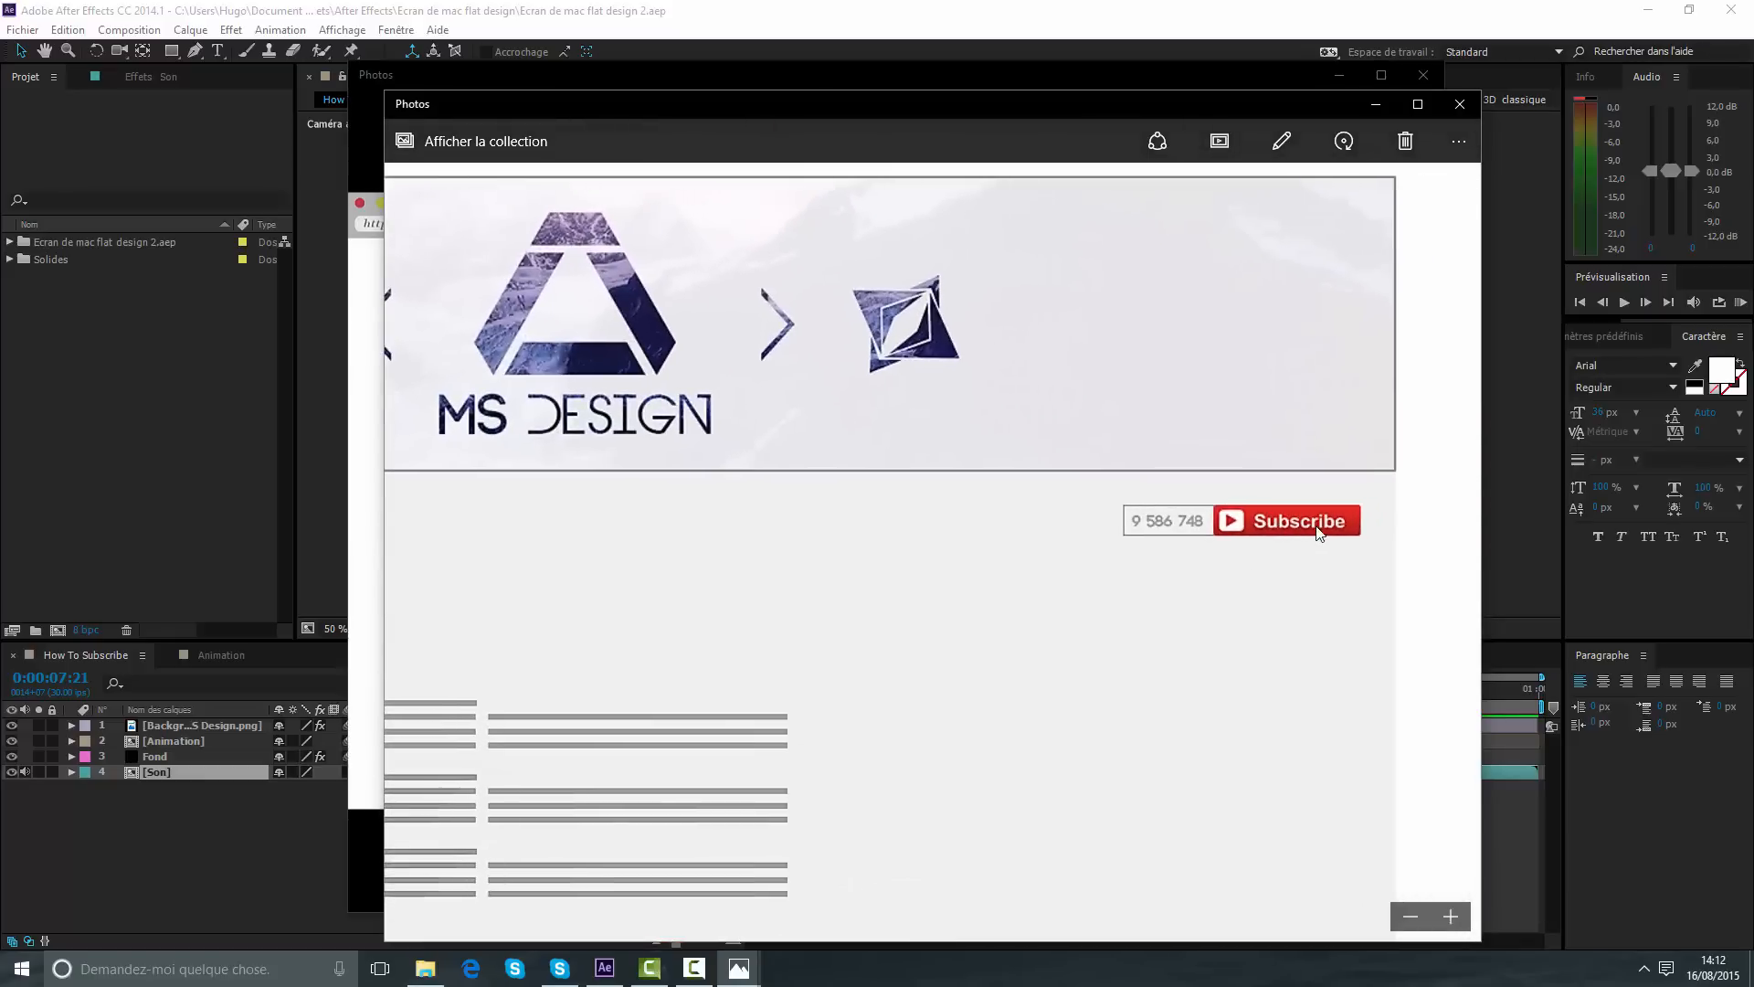
pyautogui.doubleClick(1238, 527)
pyautogui.click(1472, 532)
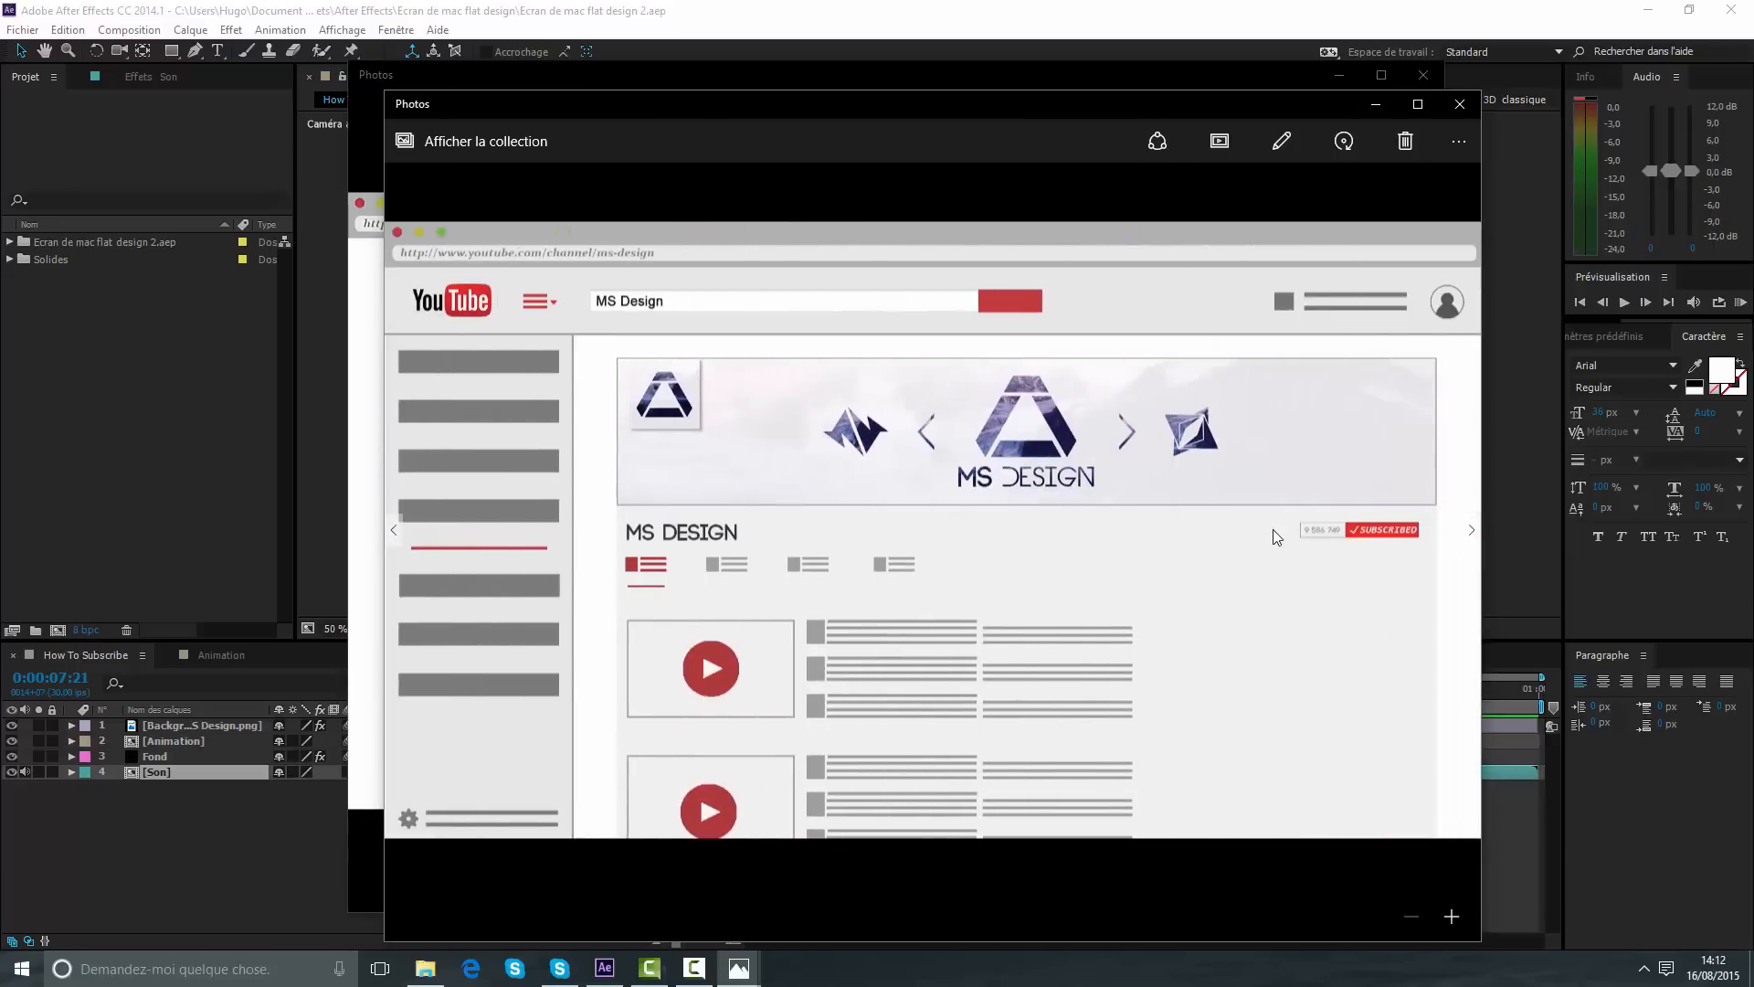
pyautogui.doubleClick(1337, 549)
pyautogui.moveTo(1376, 532); pyautogui.dragTo(1229, 541)
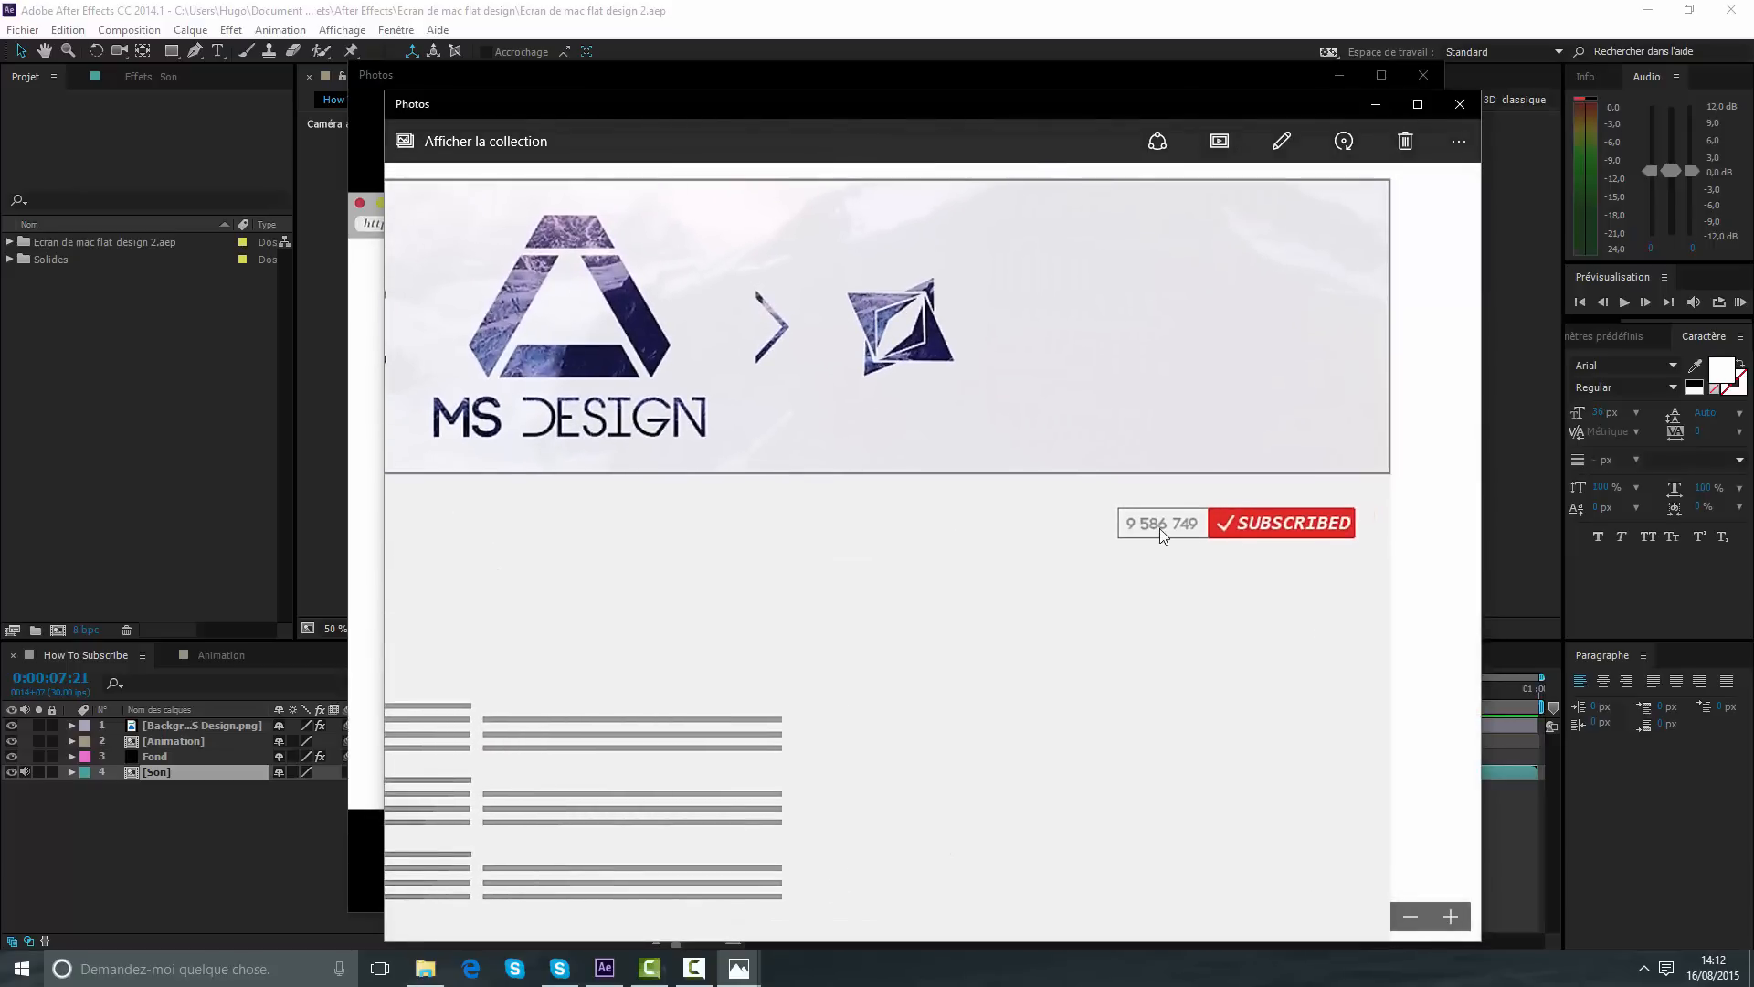
pyautogui.doubleClick(1171, 508)
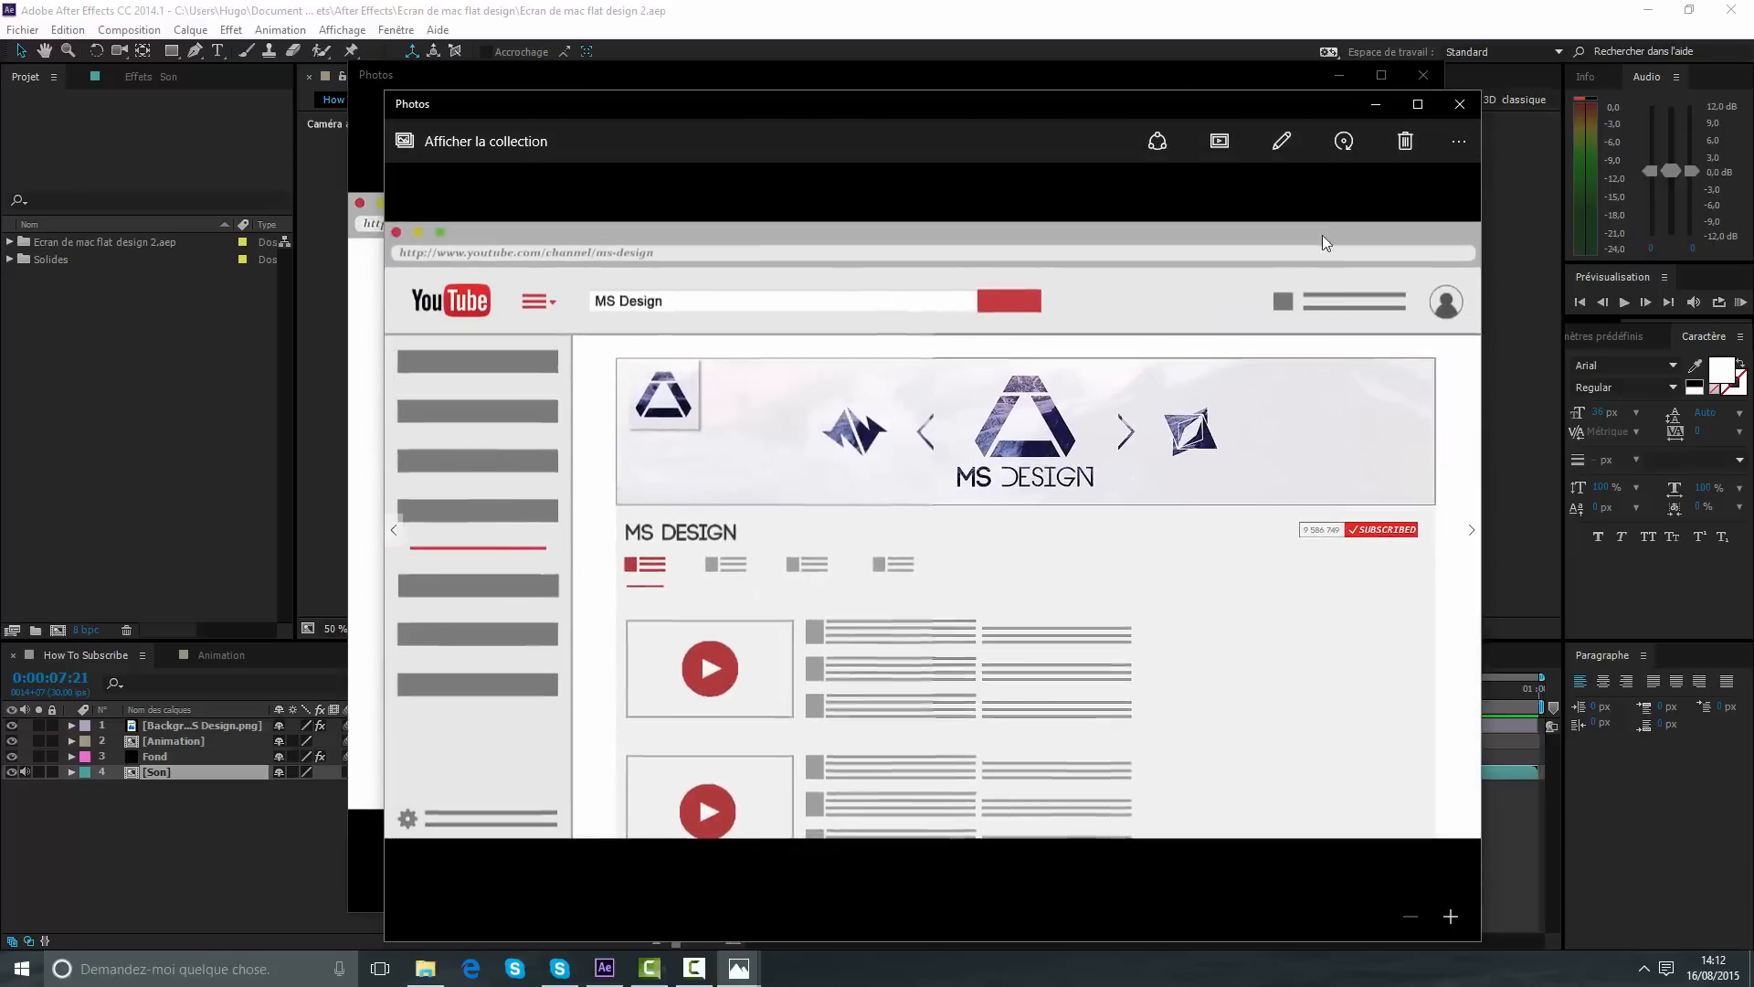
pyautogui.click(1459, 104)
pyautogui.click(1422, 76)
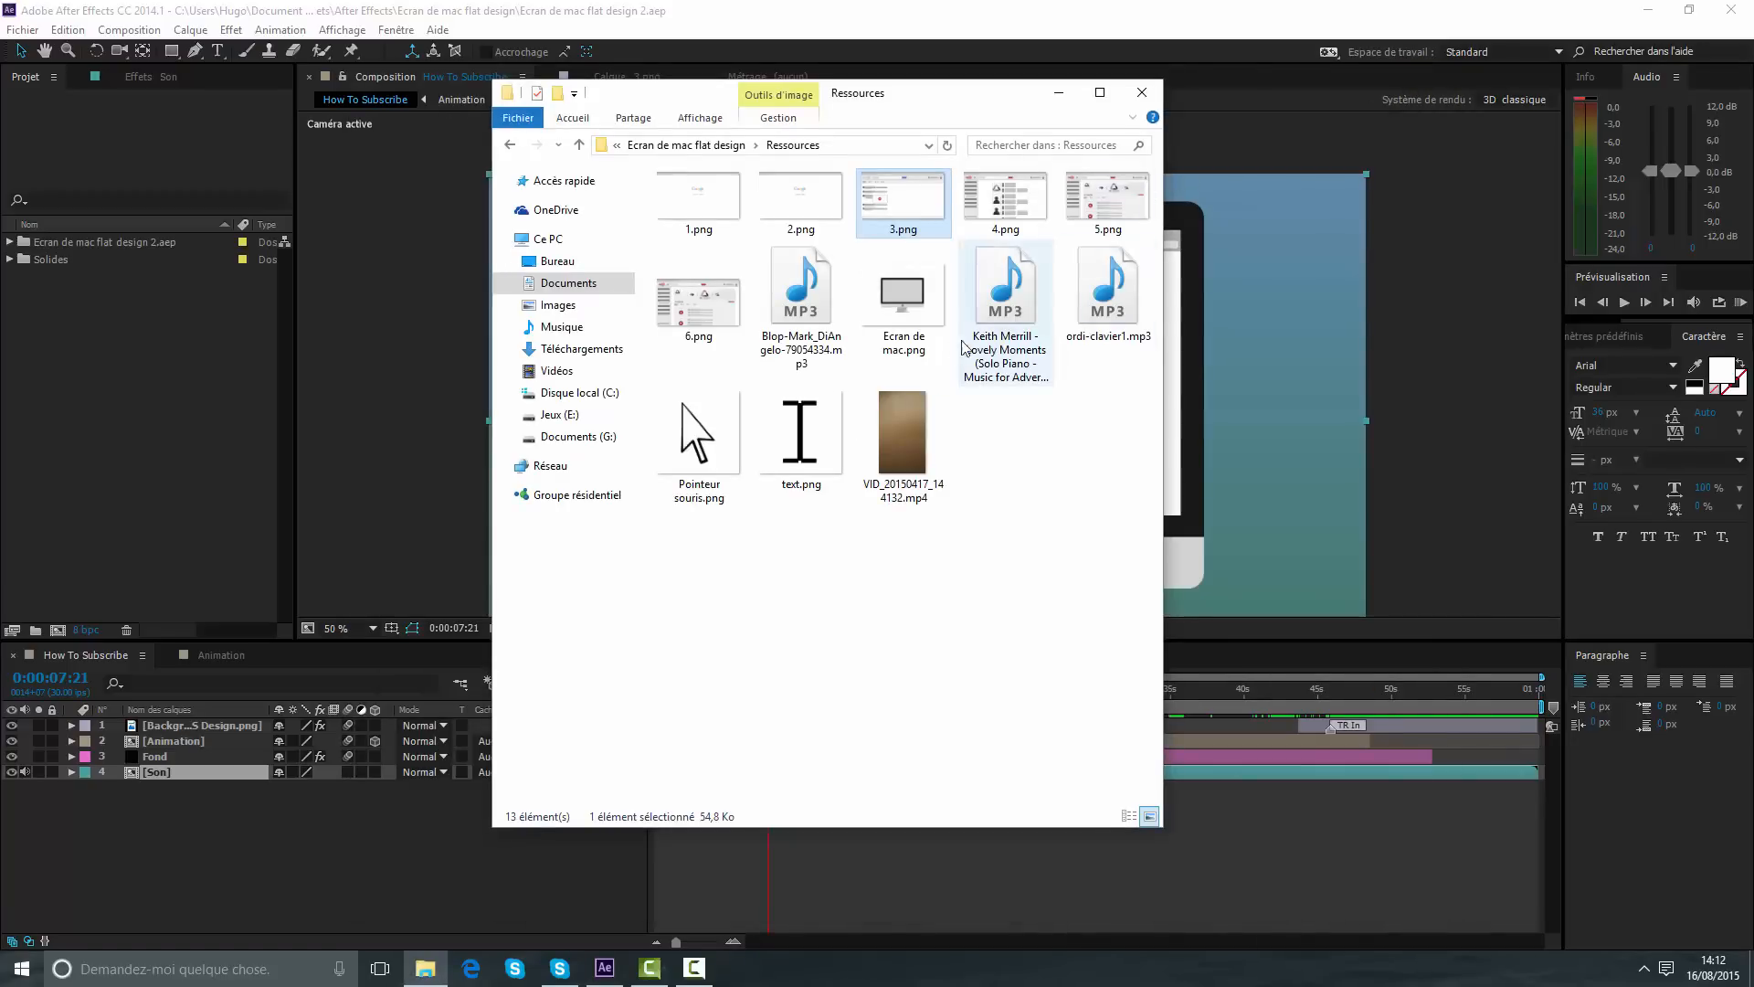
# - View the cursor images Pointeur souris.png and text.png, closing each after inspection
pyautogui.doubleClick(724, 441)
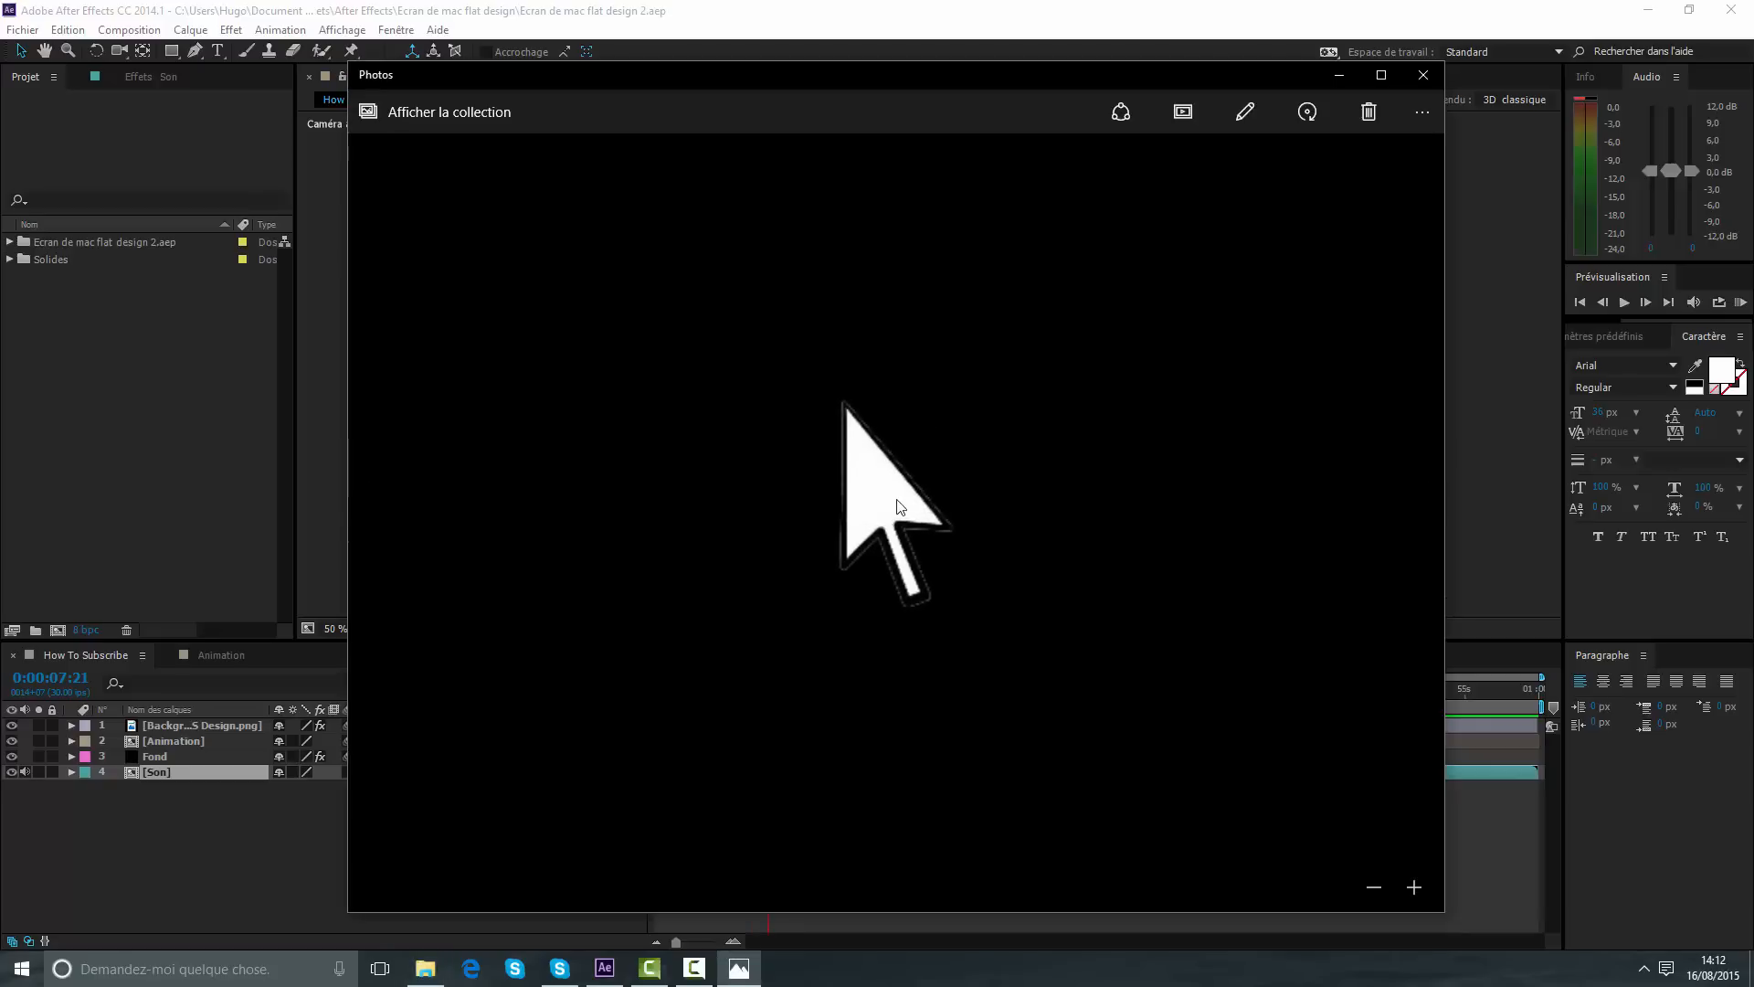
pyautogui.click(1421, 76)
pyautogui.doubleClick(836, 442)
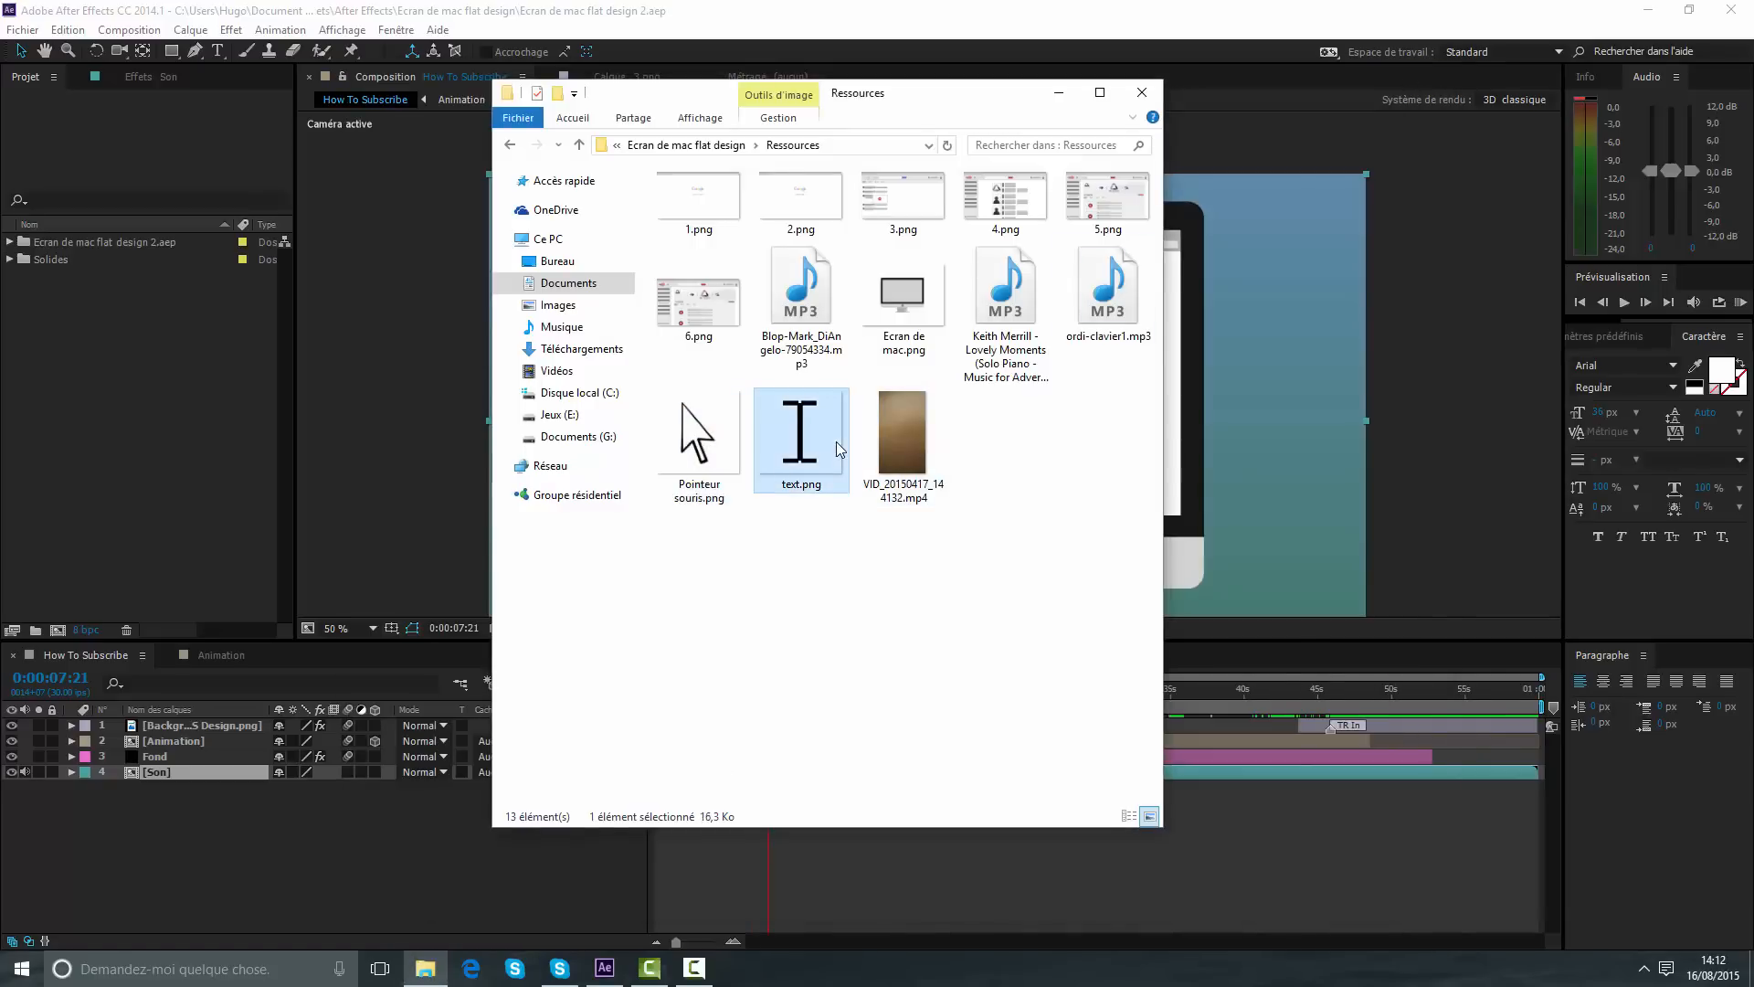
pyautogui.click(1412, 83)
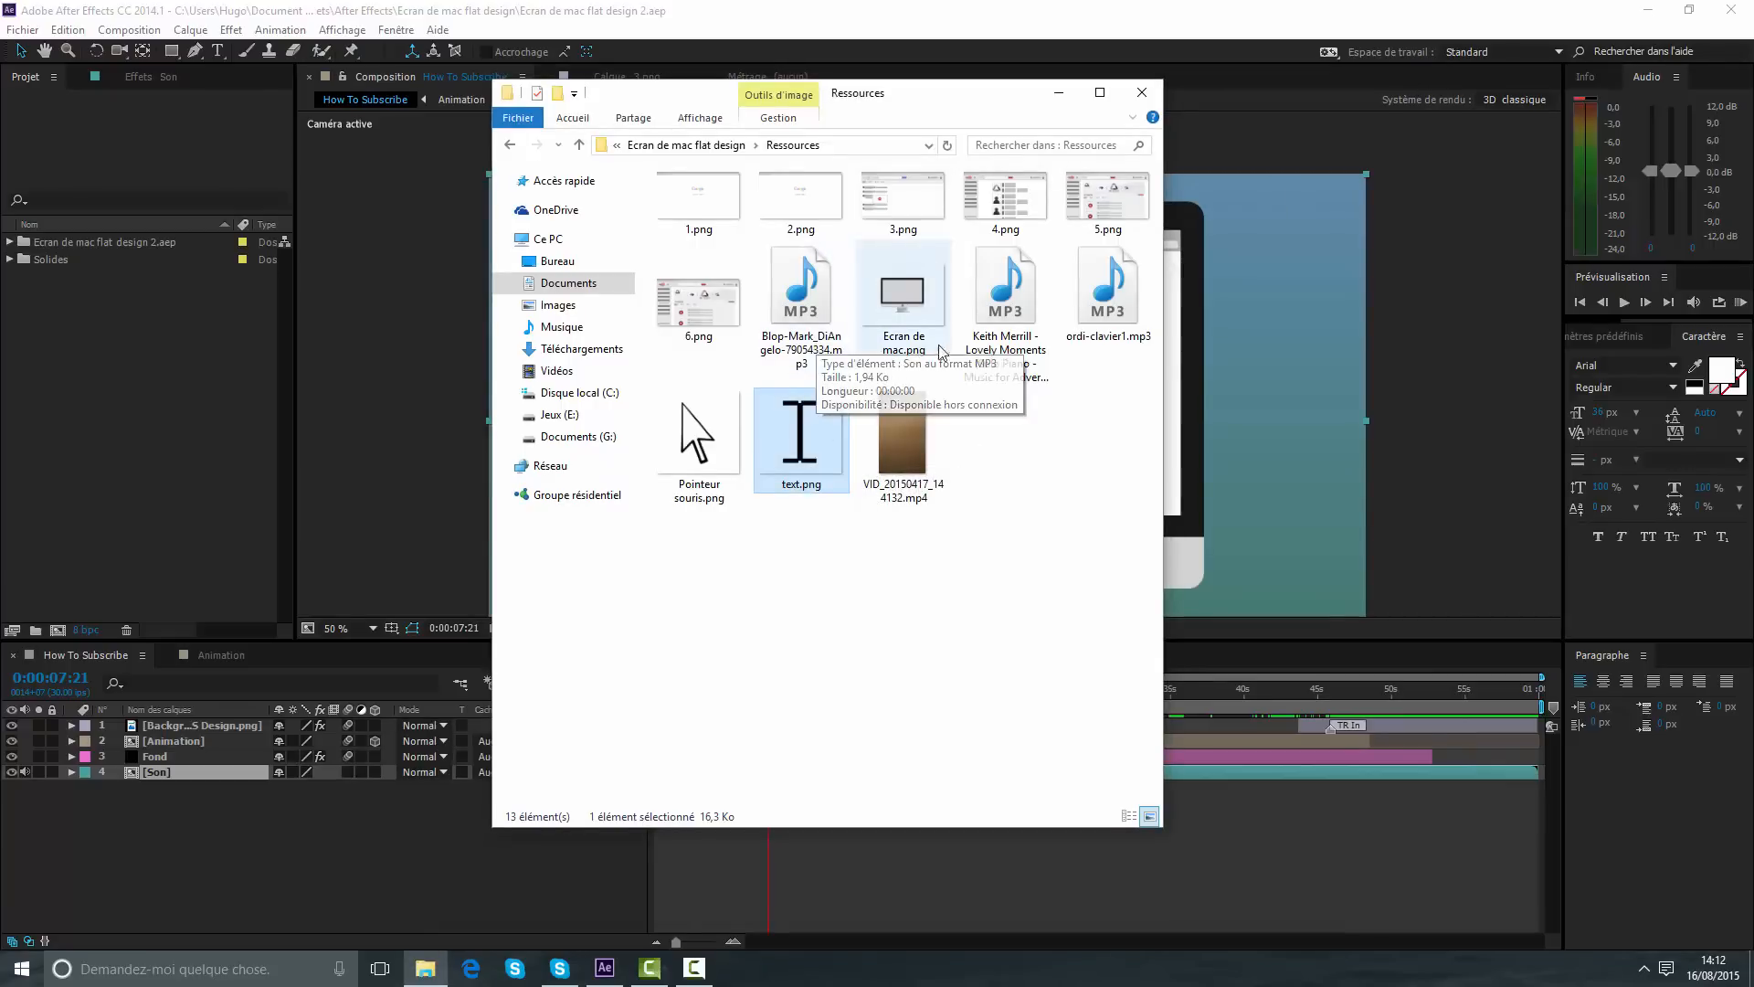
# - Play the keyboard sound ordi-clavier1.mp3 from near its start and pause it
pyautogui.click(1121, 340)
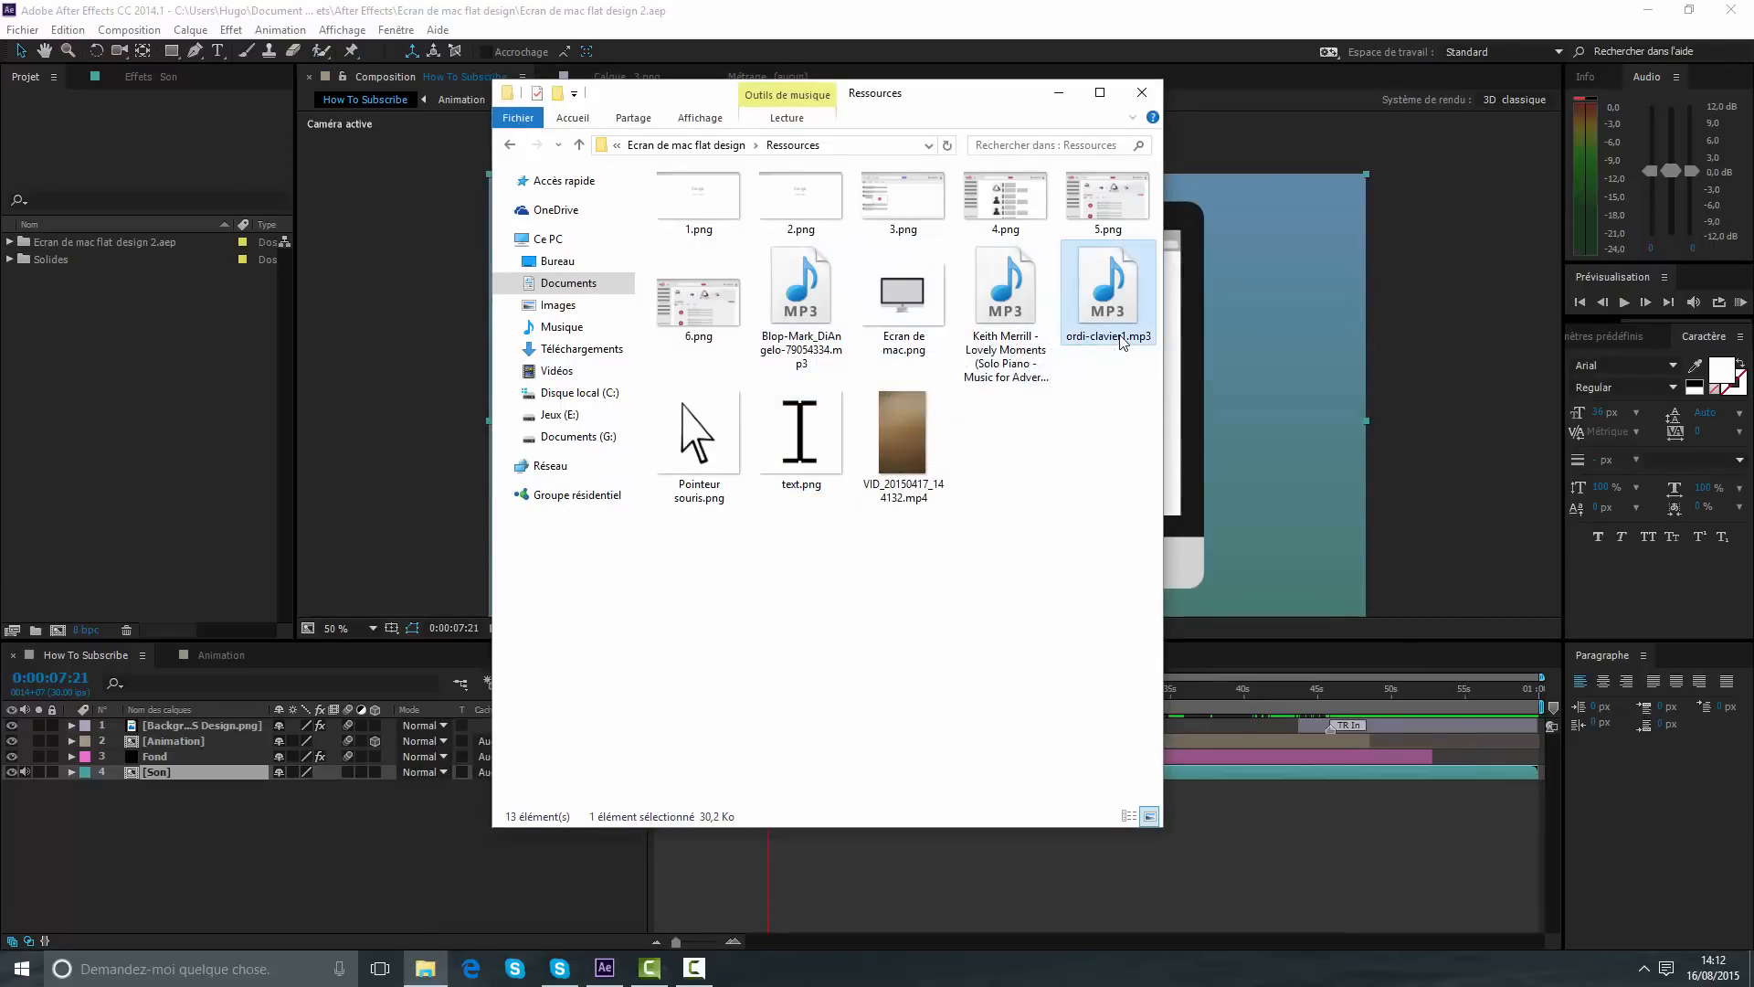
pyautogui.doubleClick(1122, 340)
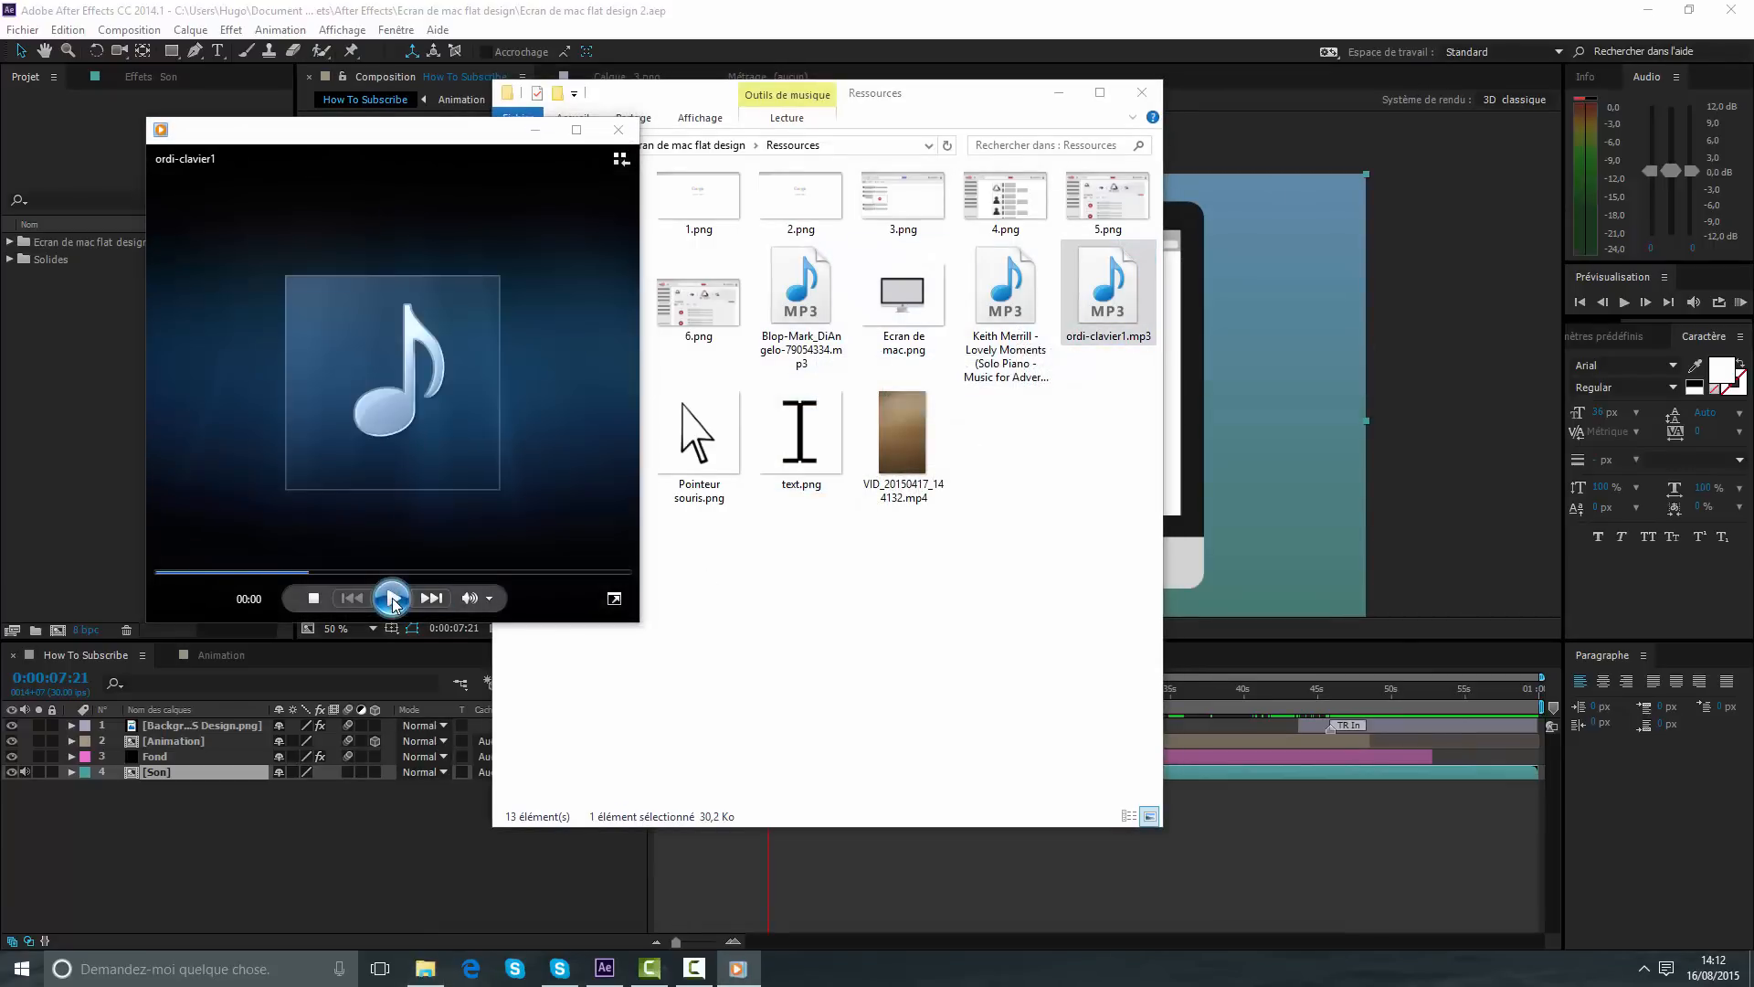
pyautogui.moveTo(255, 152); pyautogui.dragTo(676, 316)
pyautogui.click(595, 681)
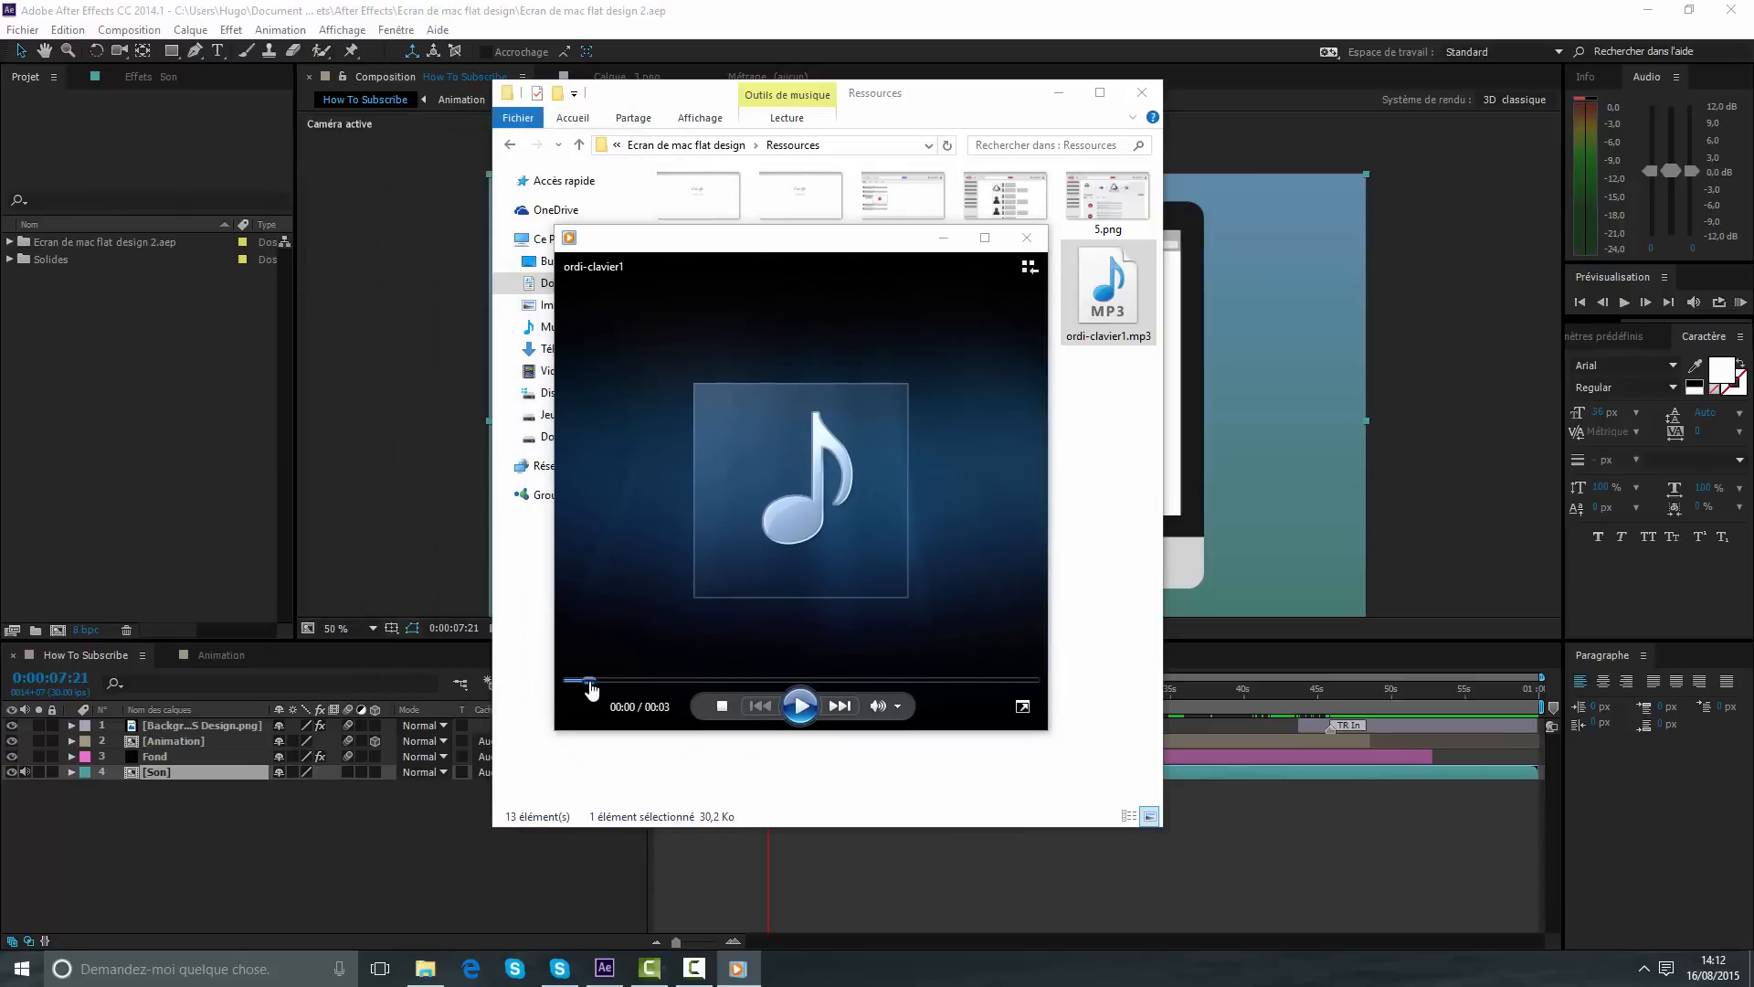
pyautogui.click(799, 719)
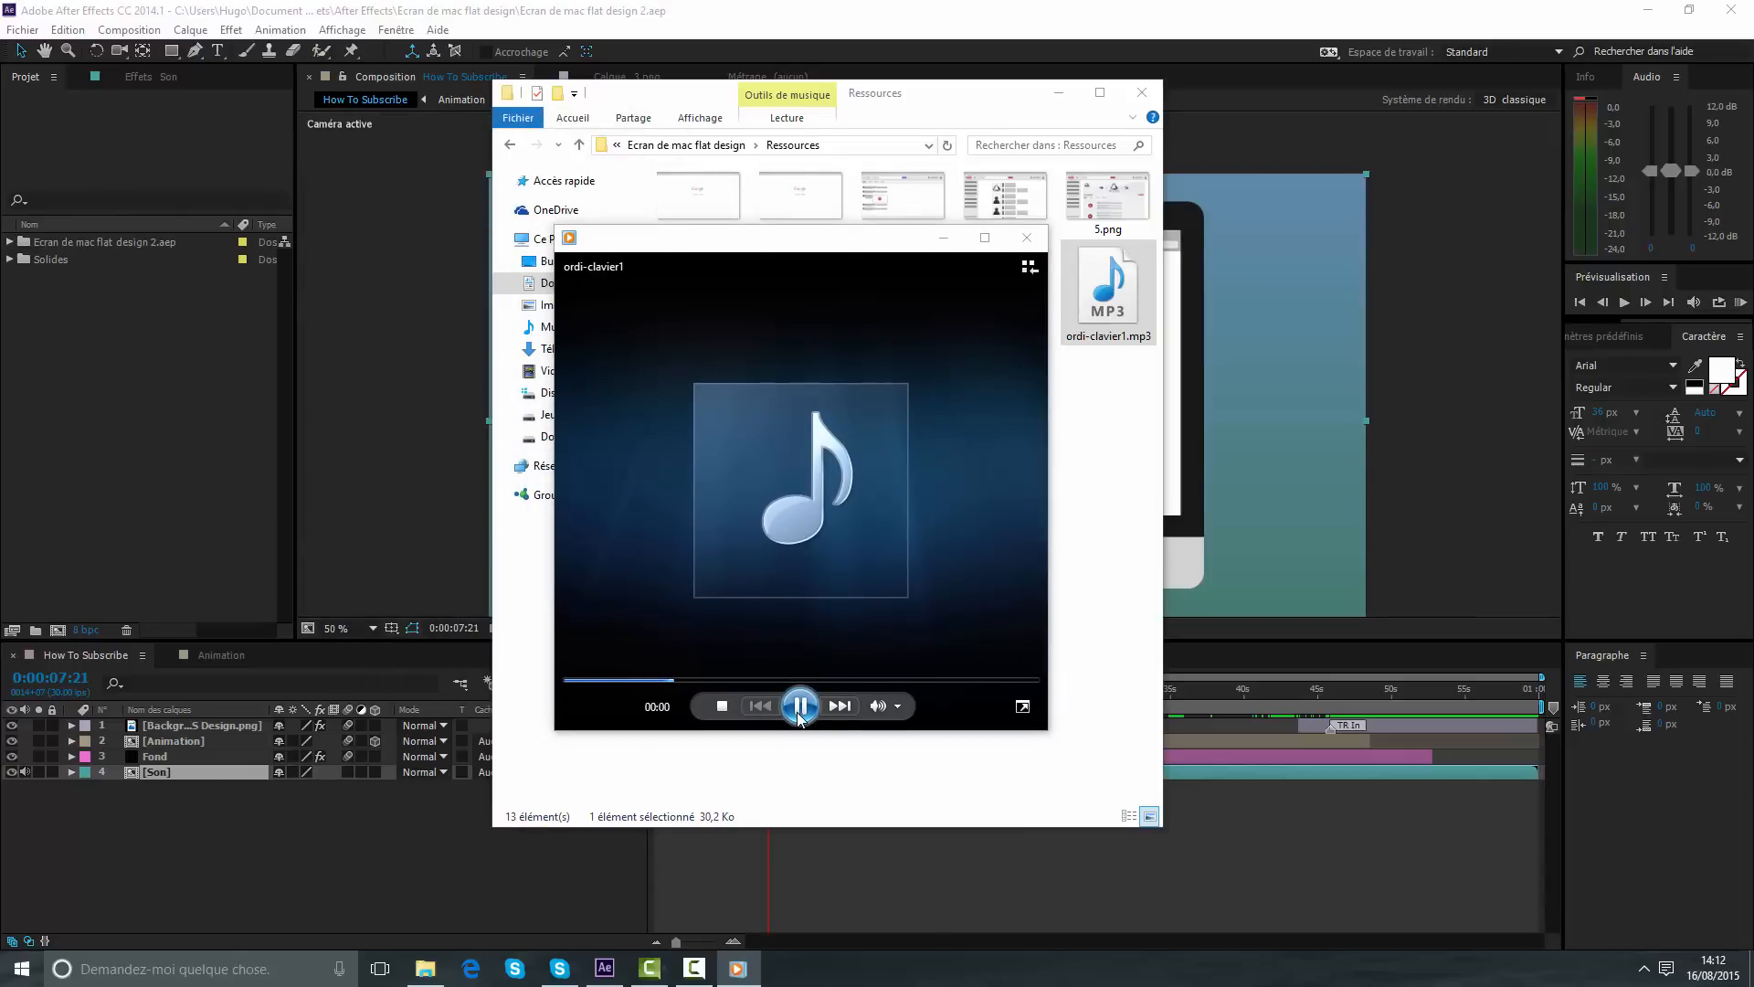
pyautogui.click(798, 718)
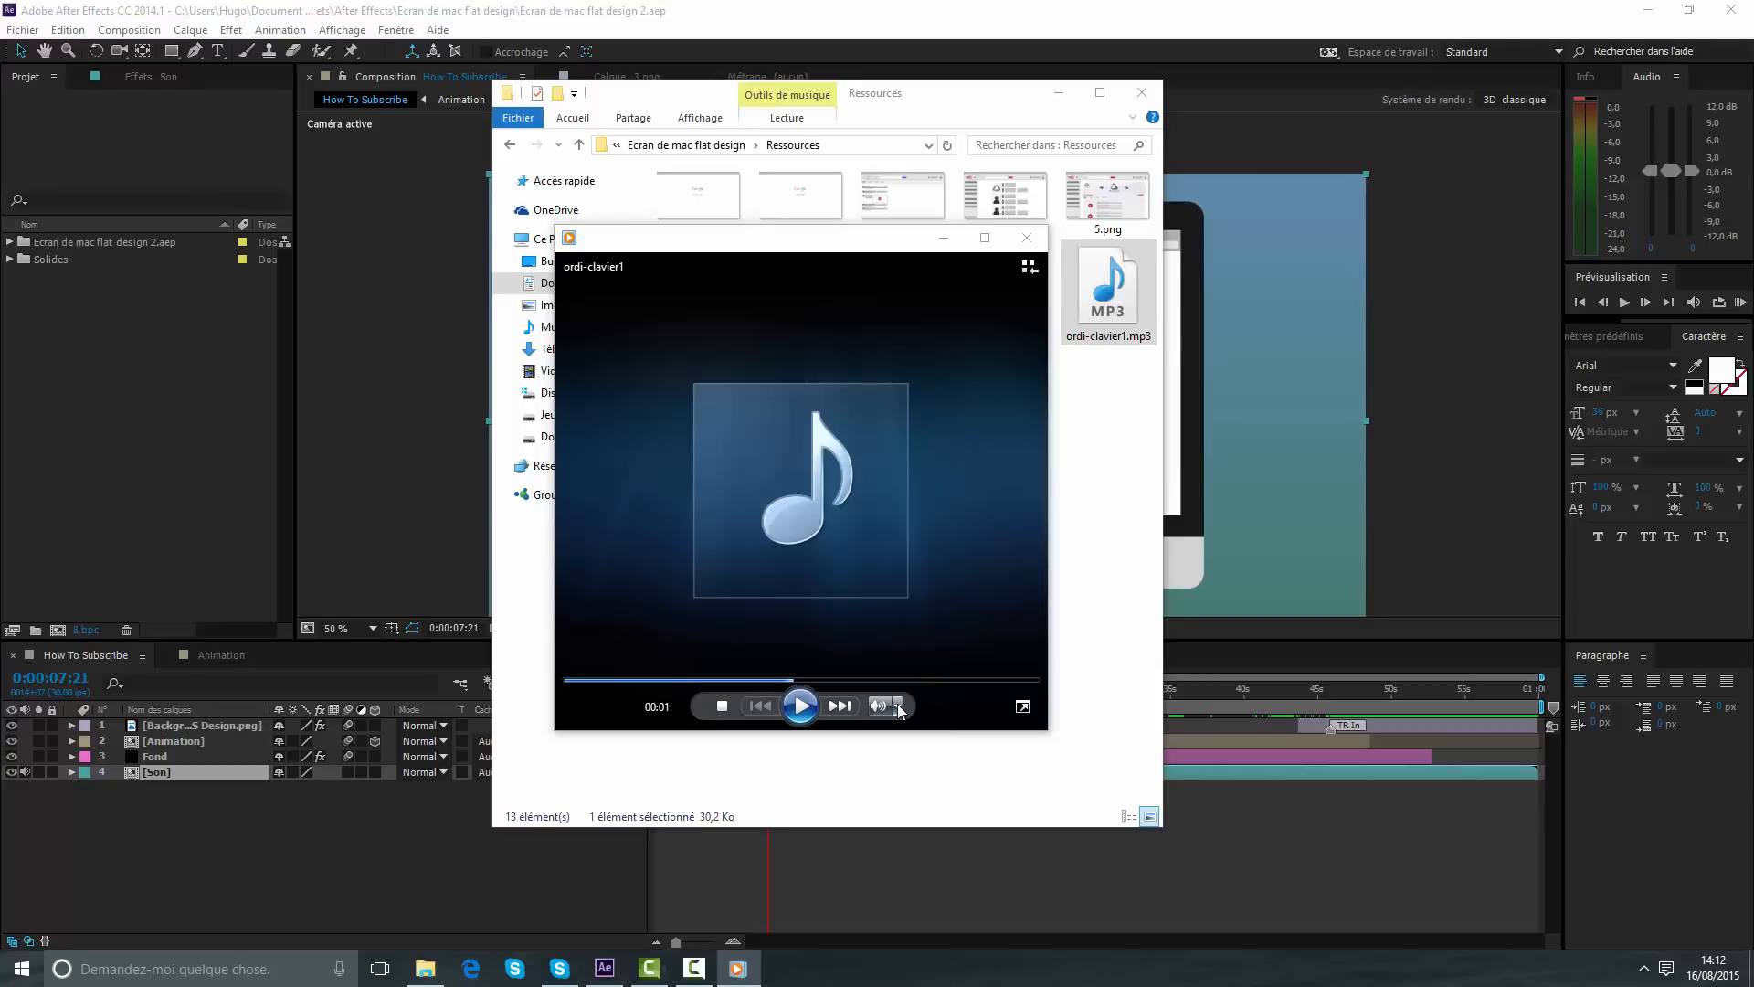
# - Close the keyboard sound, listen to the Lovely Moments solo piano MP3 from a point further into the track, and close the player
pyautogui.press('alt')
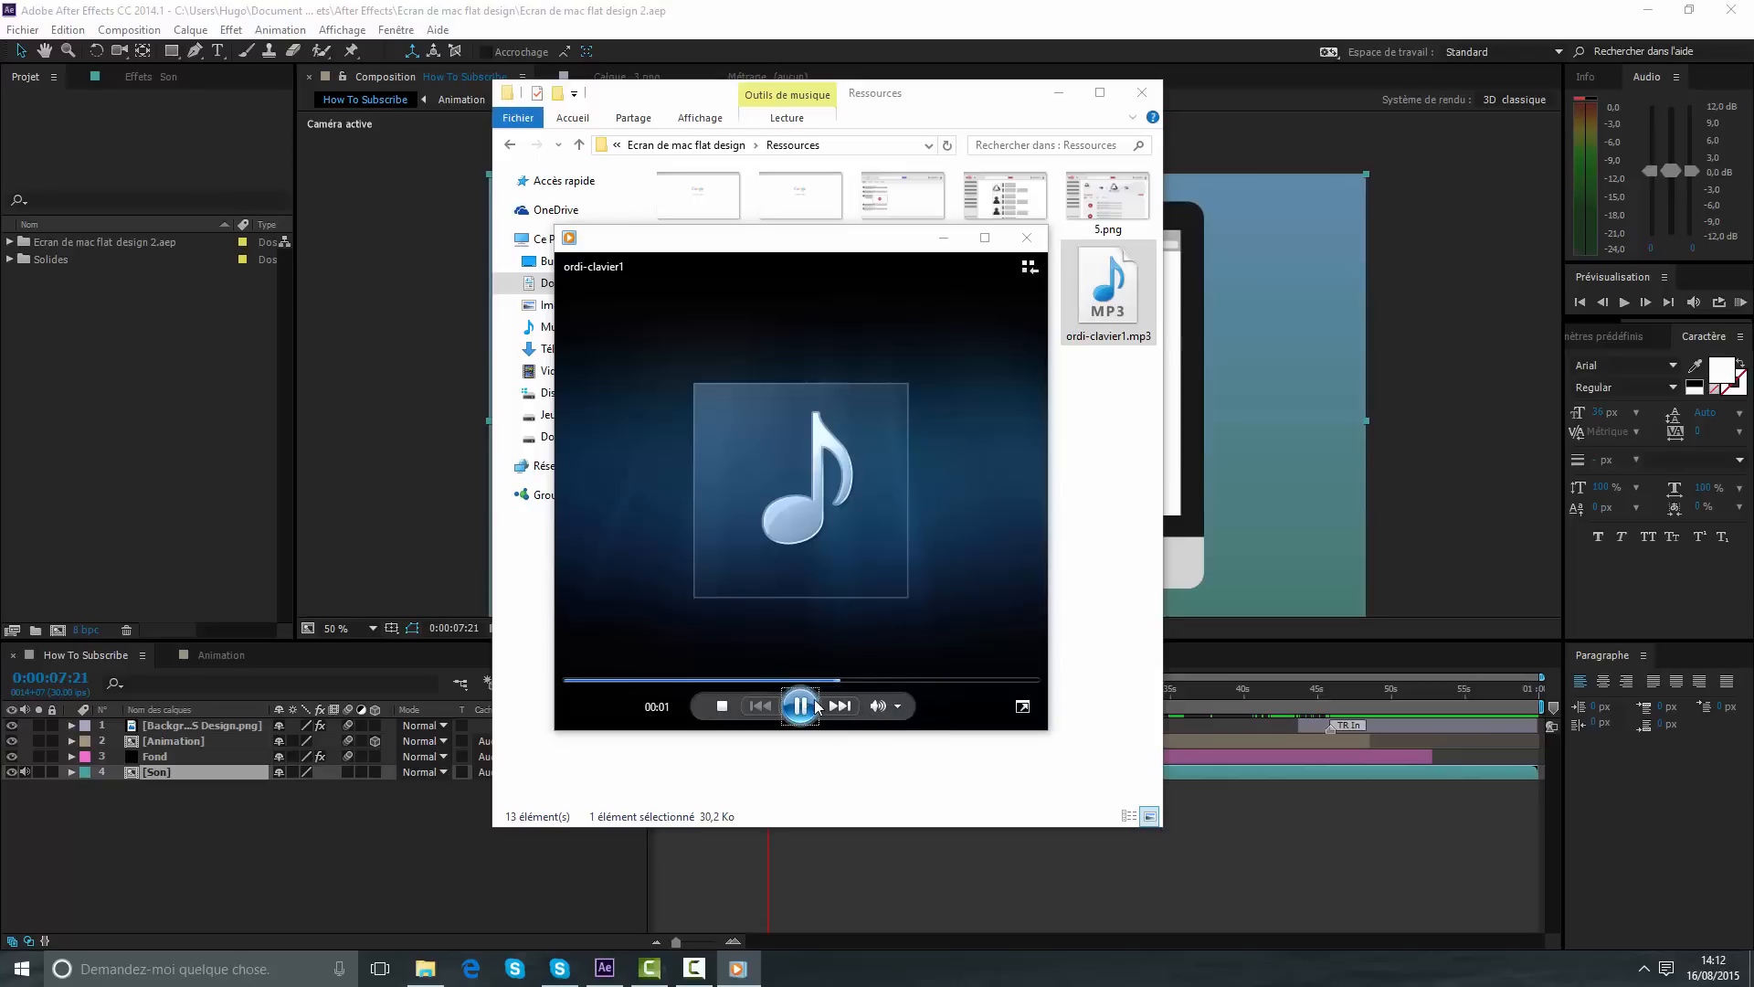
pyautogui.click(1027, 237)
pyautogui.click(1003, 318)
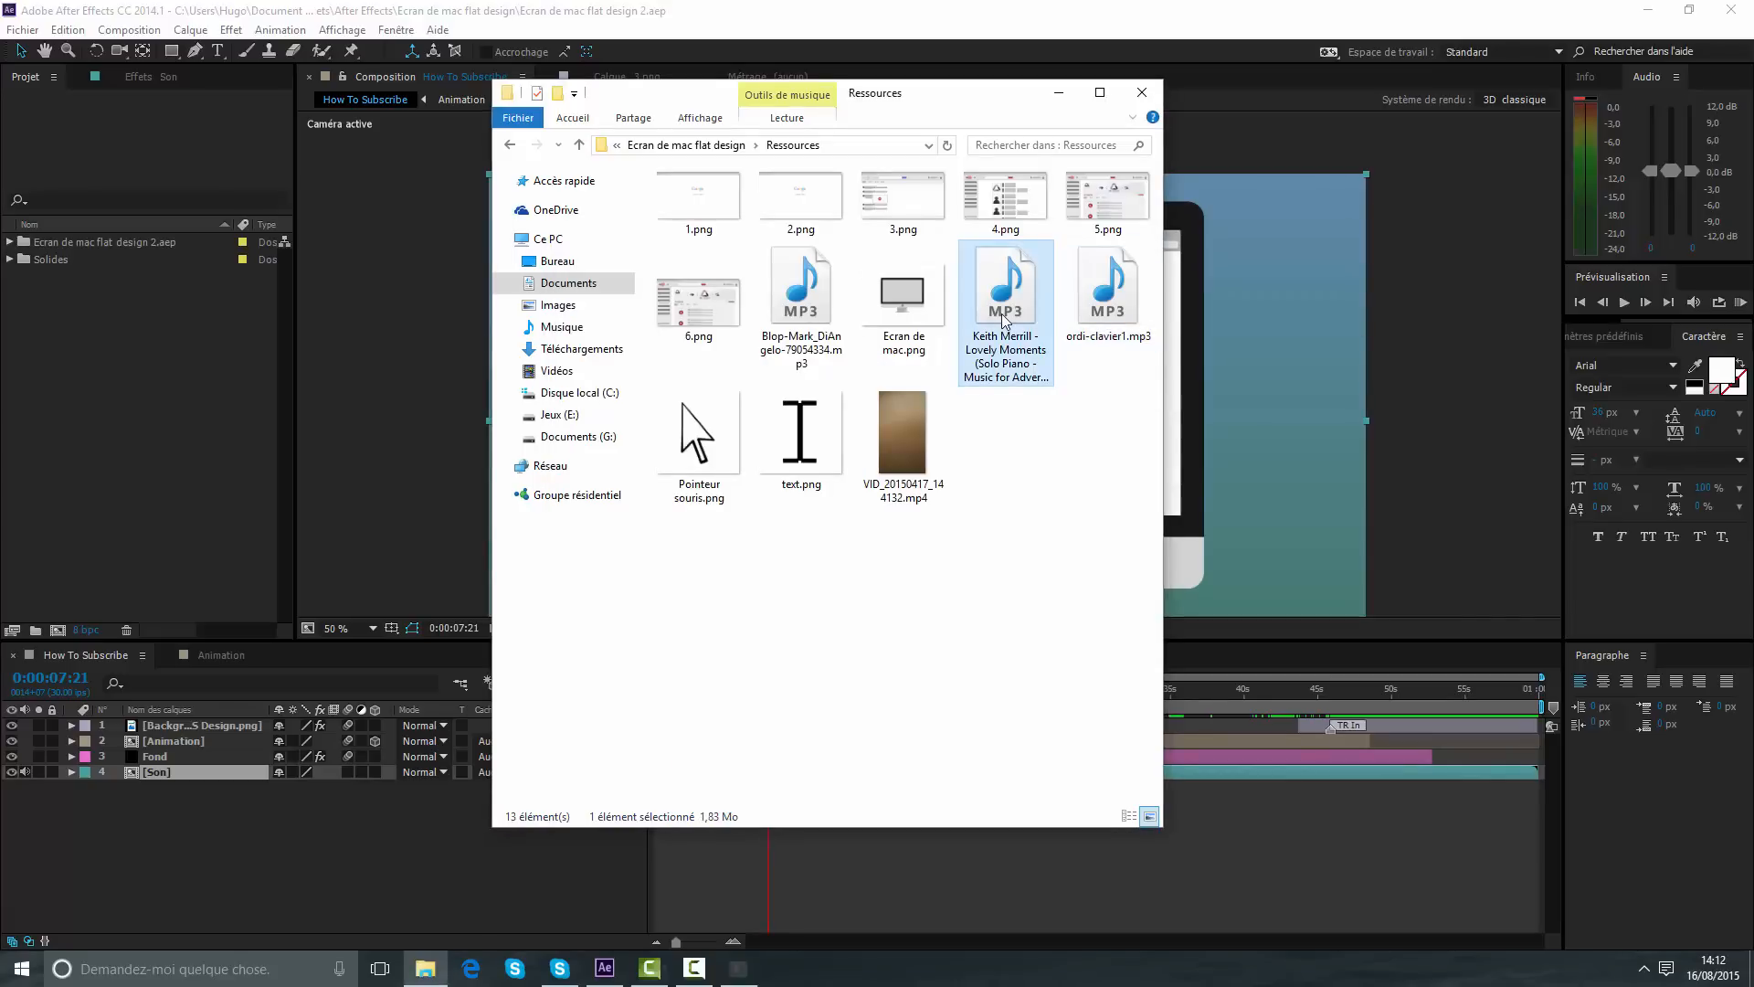
pyautogui.doubleClick(1005, 318)
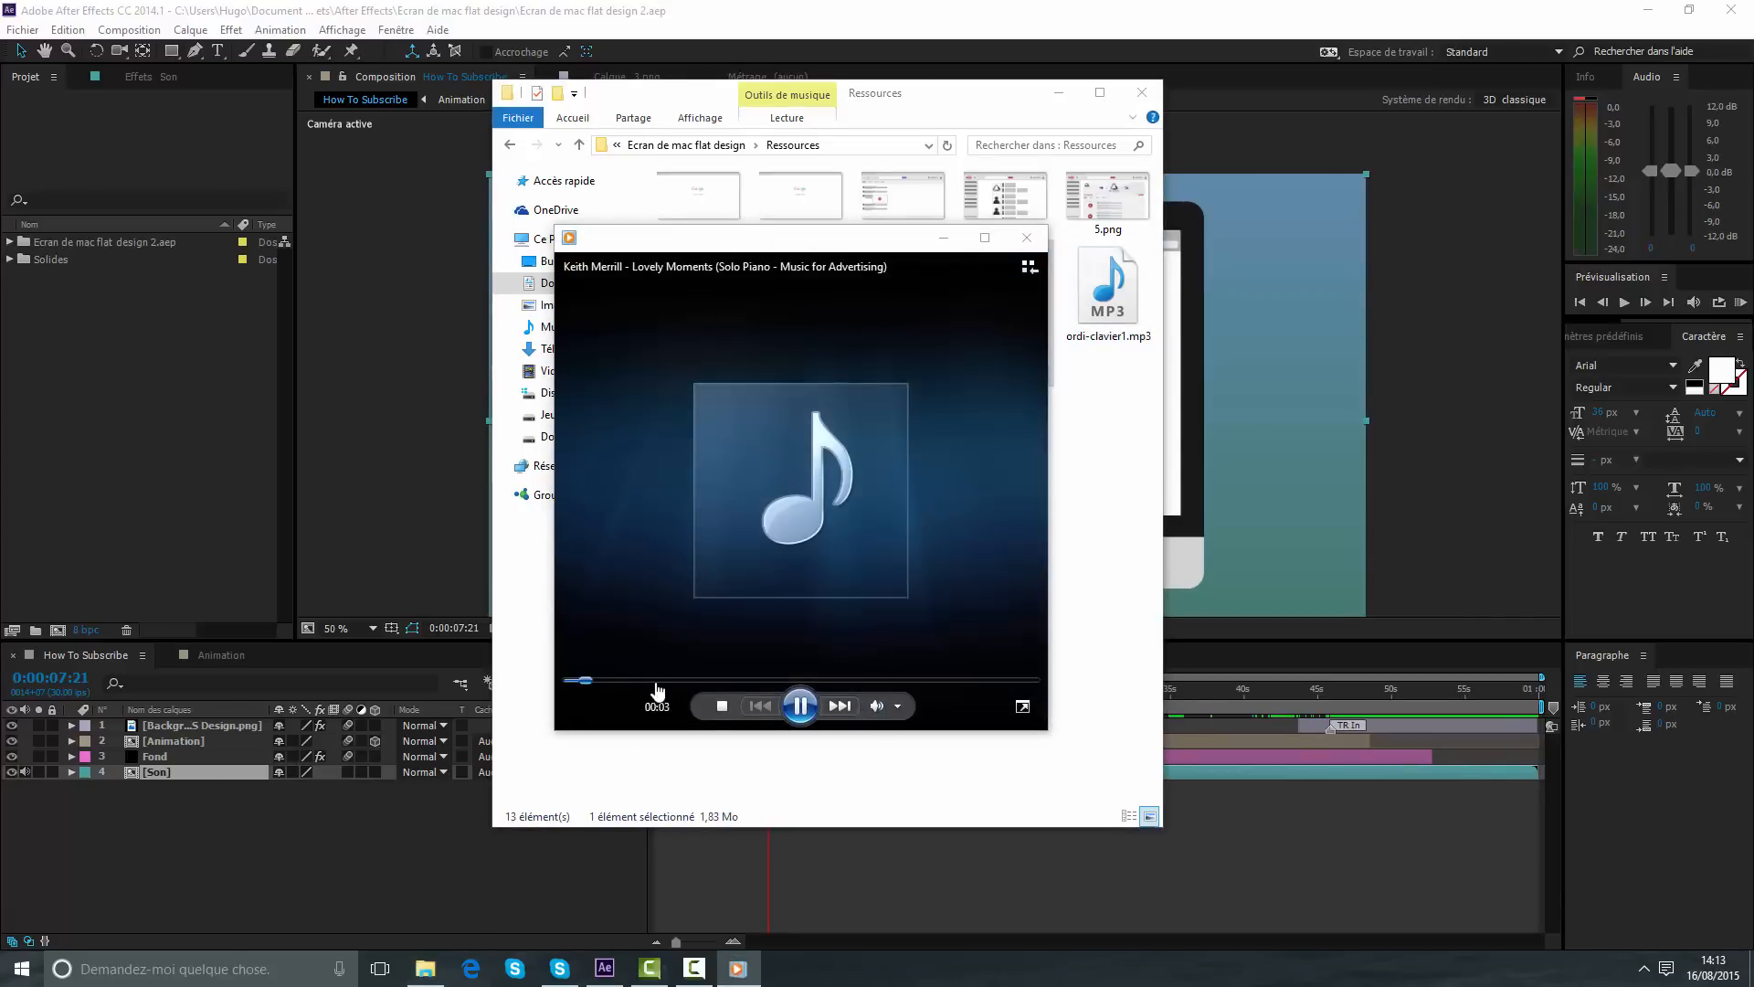
pyautogui.click(656, 682)
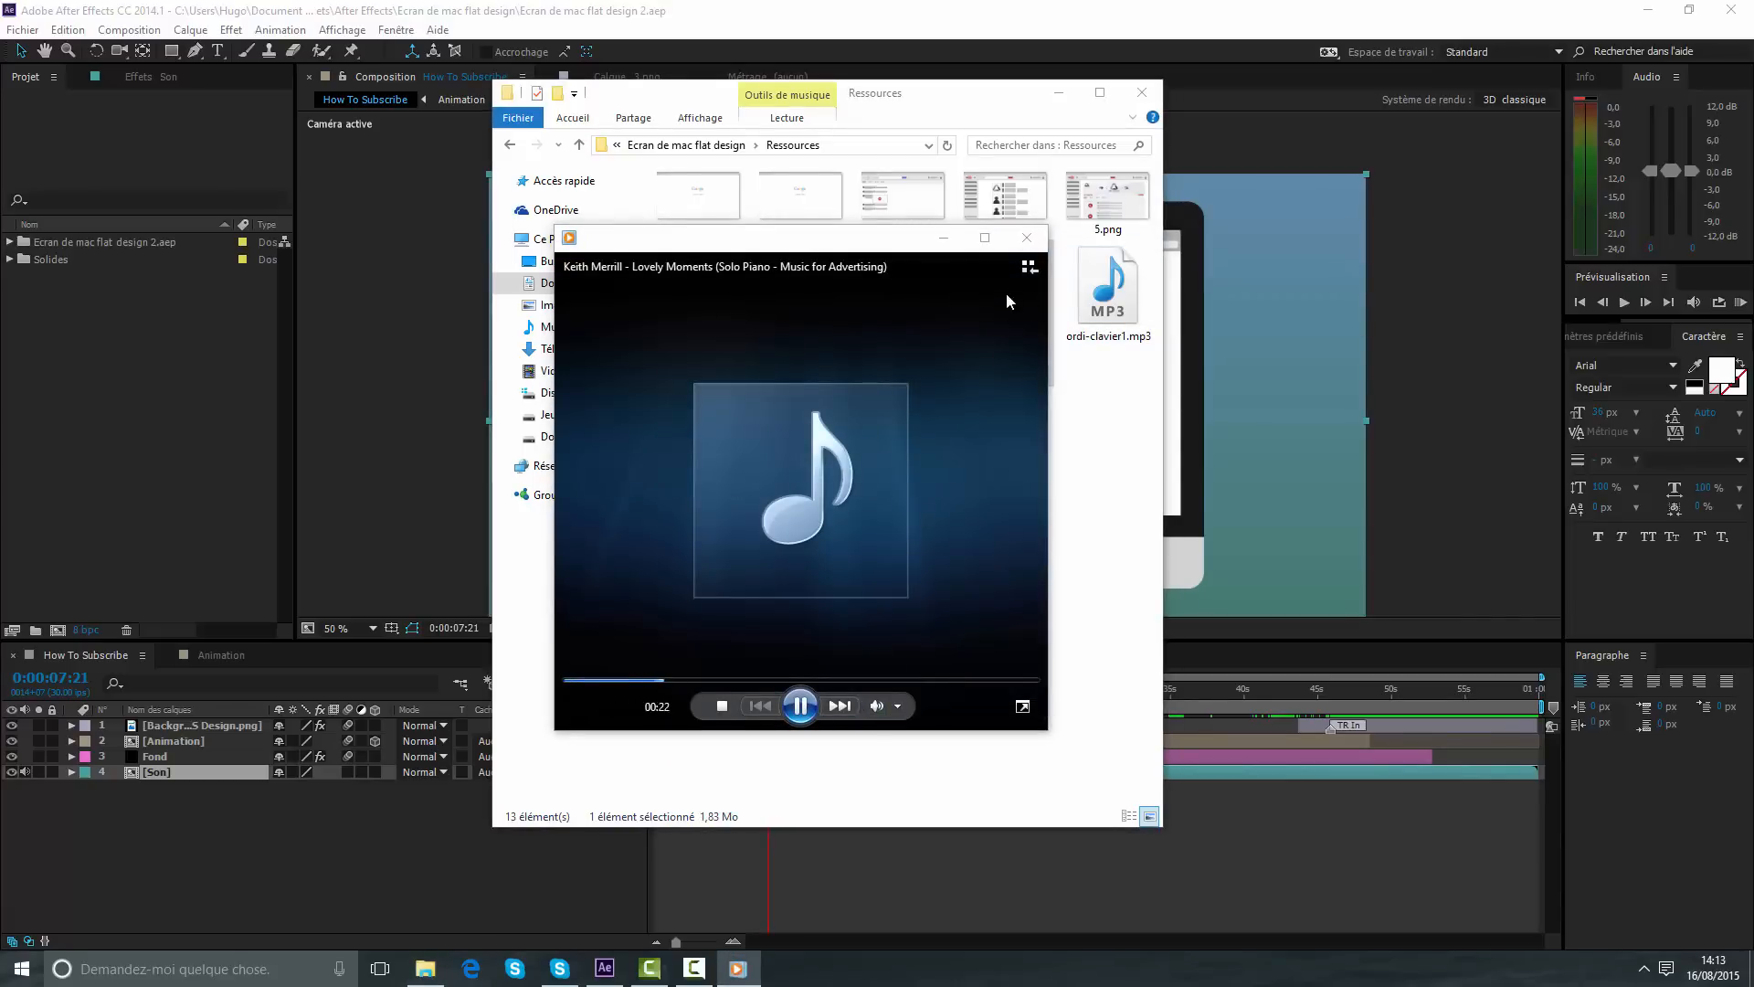
pyautogui.click(1027, 238)
# - Play the Blop MP3 sound effect, then switch back to After Effects and return the How To Subscribe playhead to the start
pyautogui.doubleClick(831, 303)
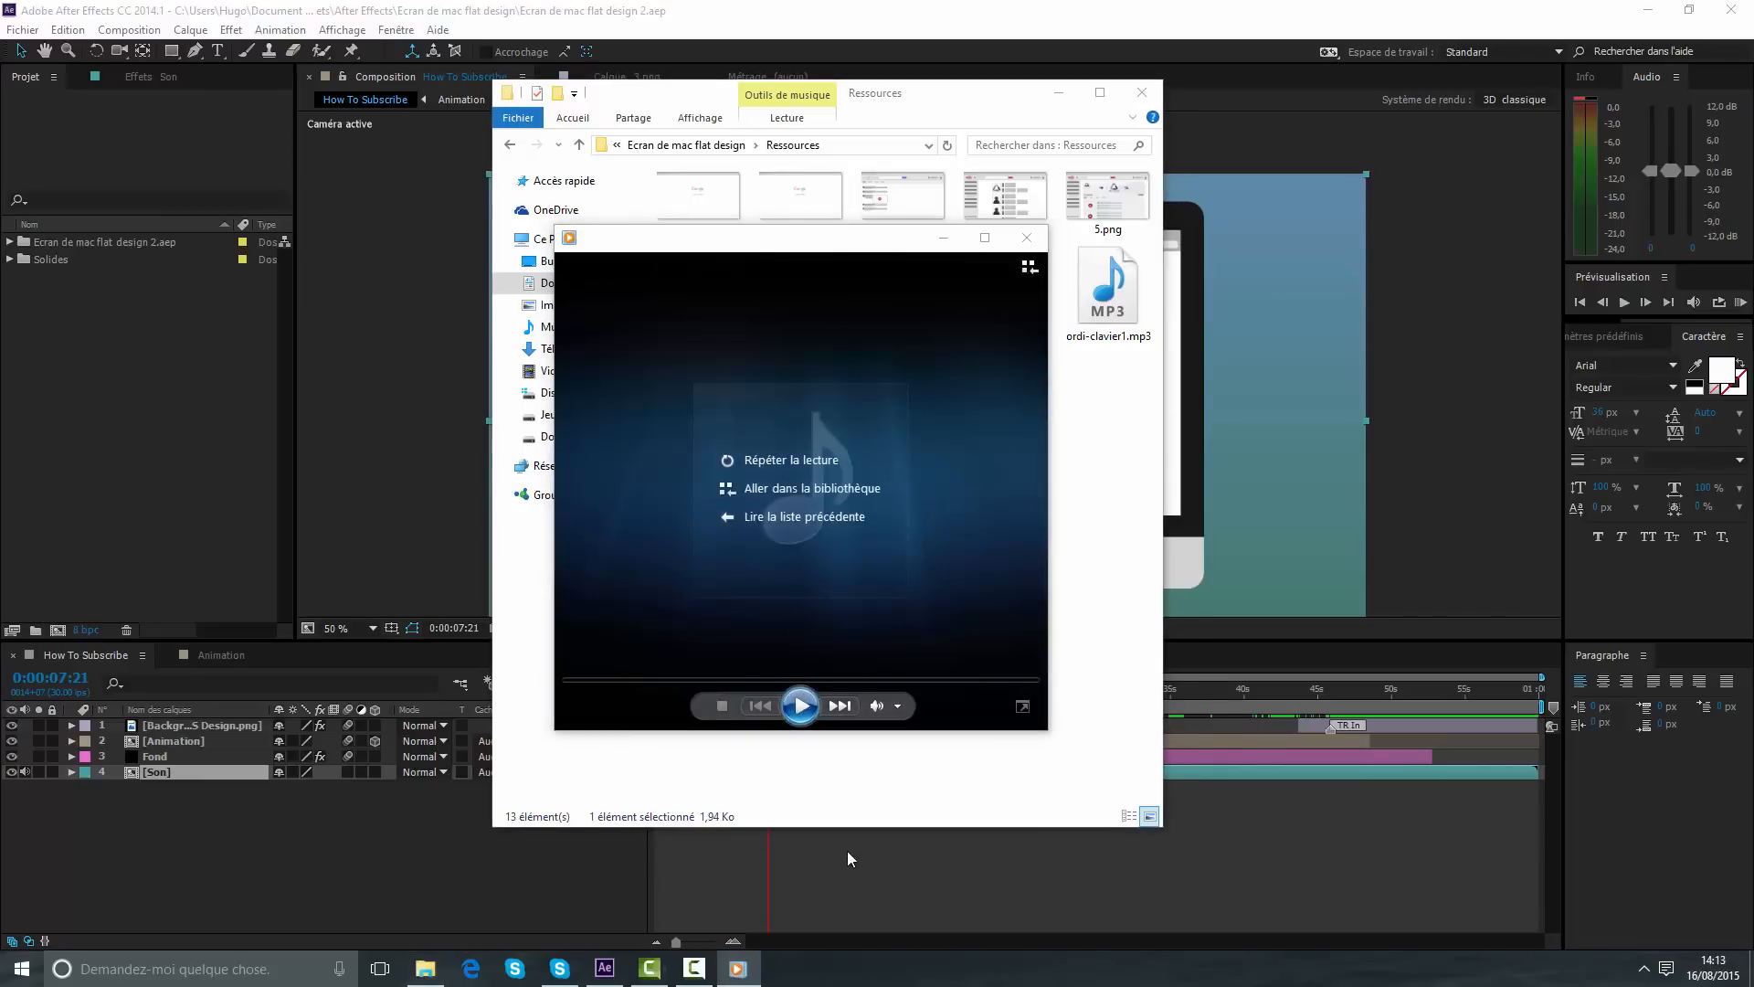
pyautogui.click(847, 852)
pyautogui.click(677, 689)
pyautogui.click(652, 704)
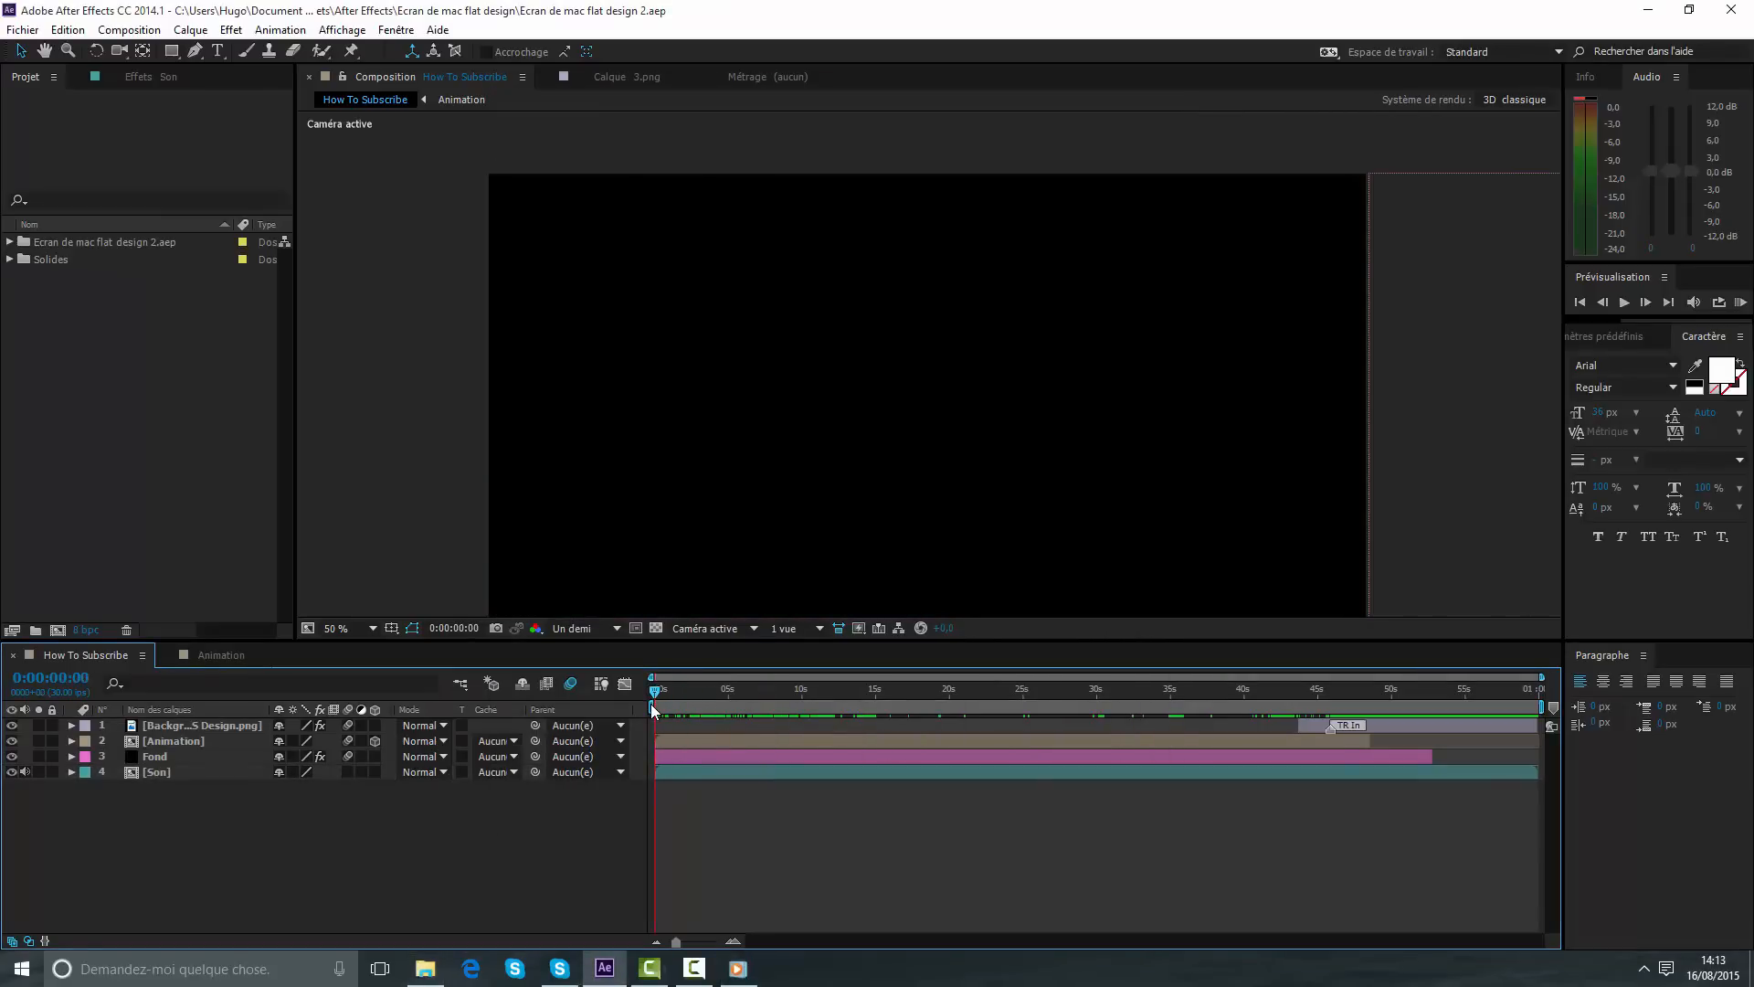
pyautogui.press('space')
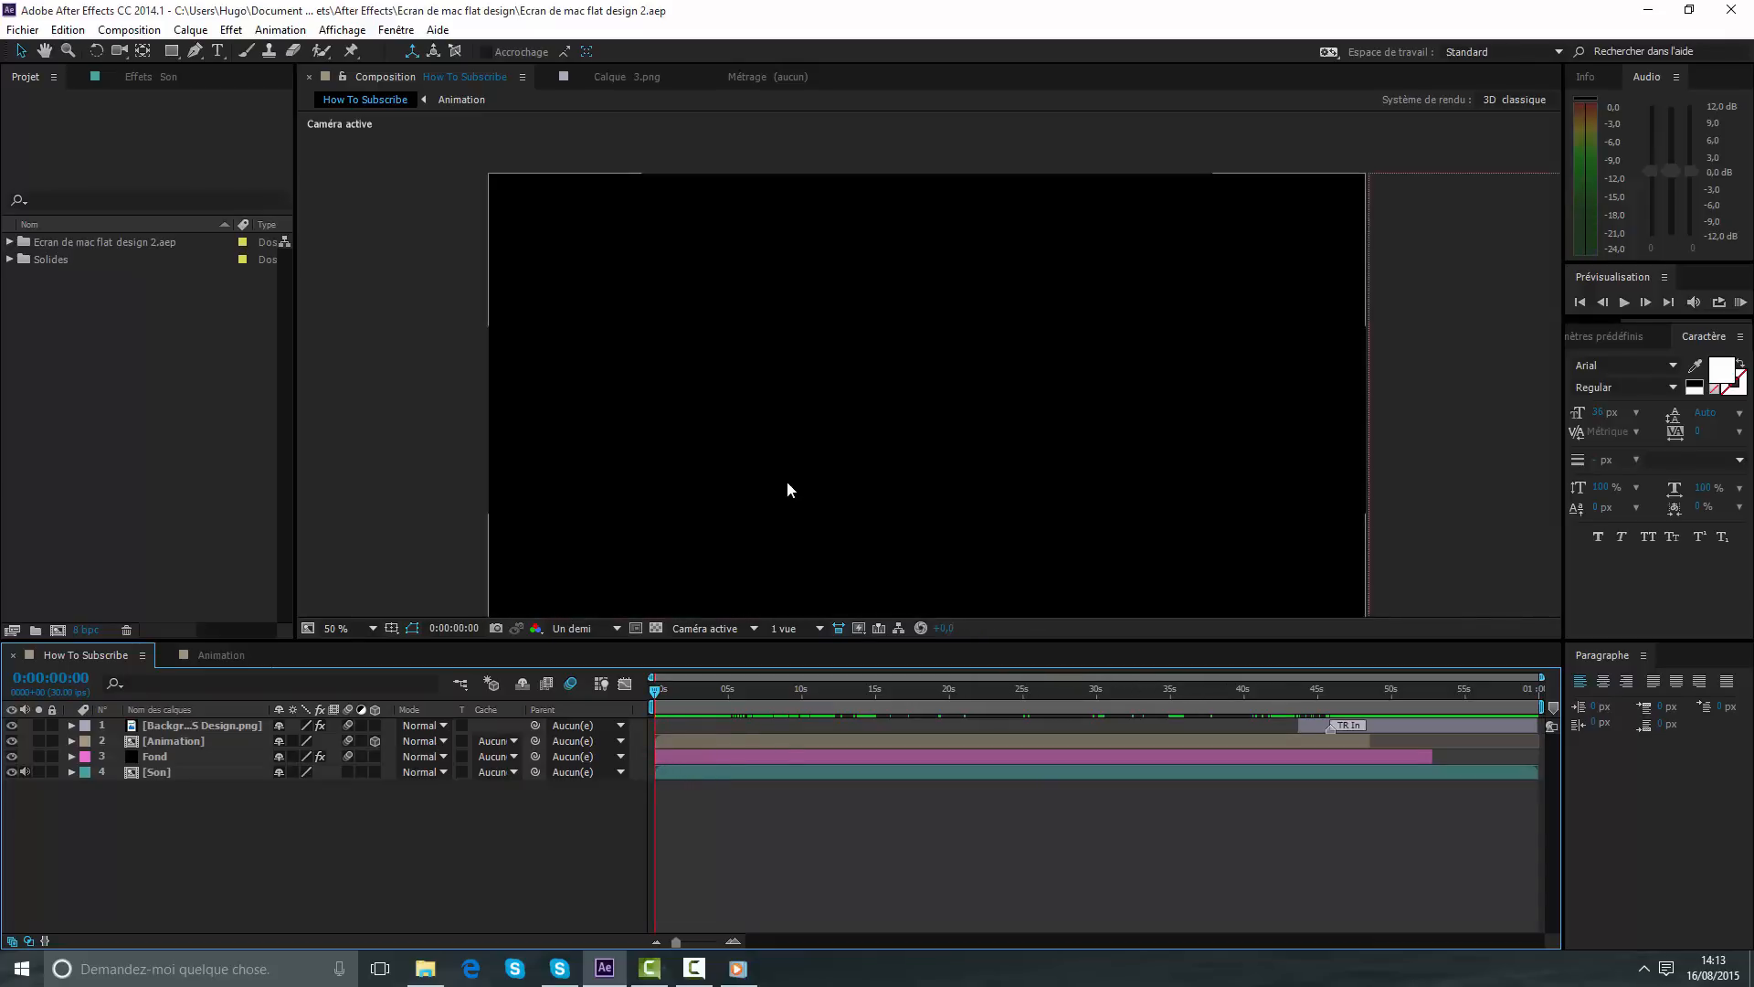
# - Create a new composition named "Animatio ntutp", keeping the preset size, frame rate and duration
pyautogui.scroll(-2, 786, 481)
pyautogui.rightClick(108, 489)
pyautogui.click(137, 491)
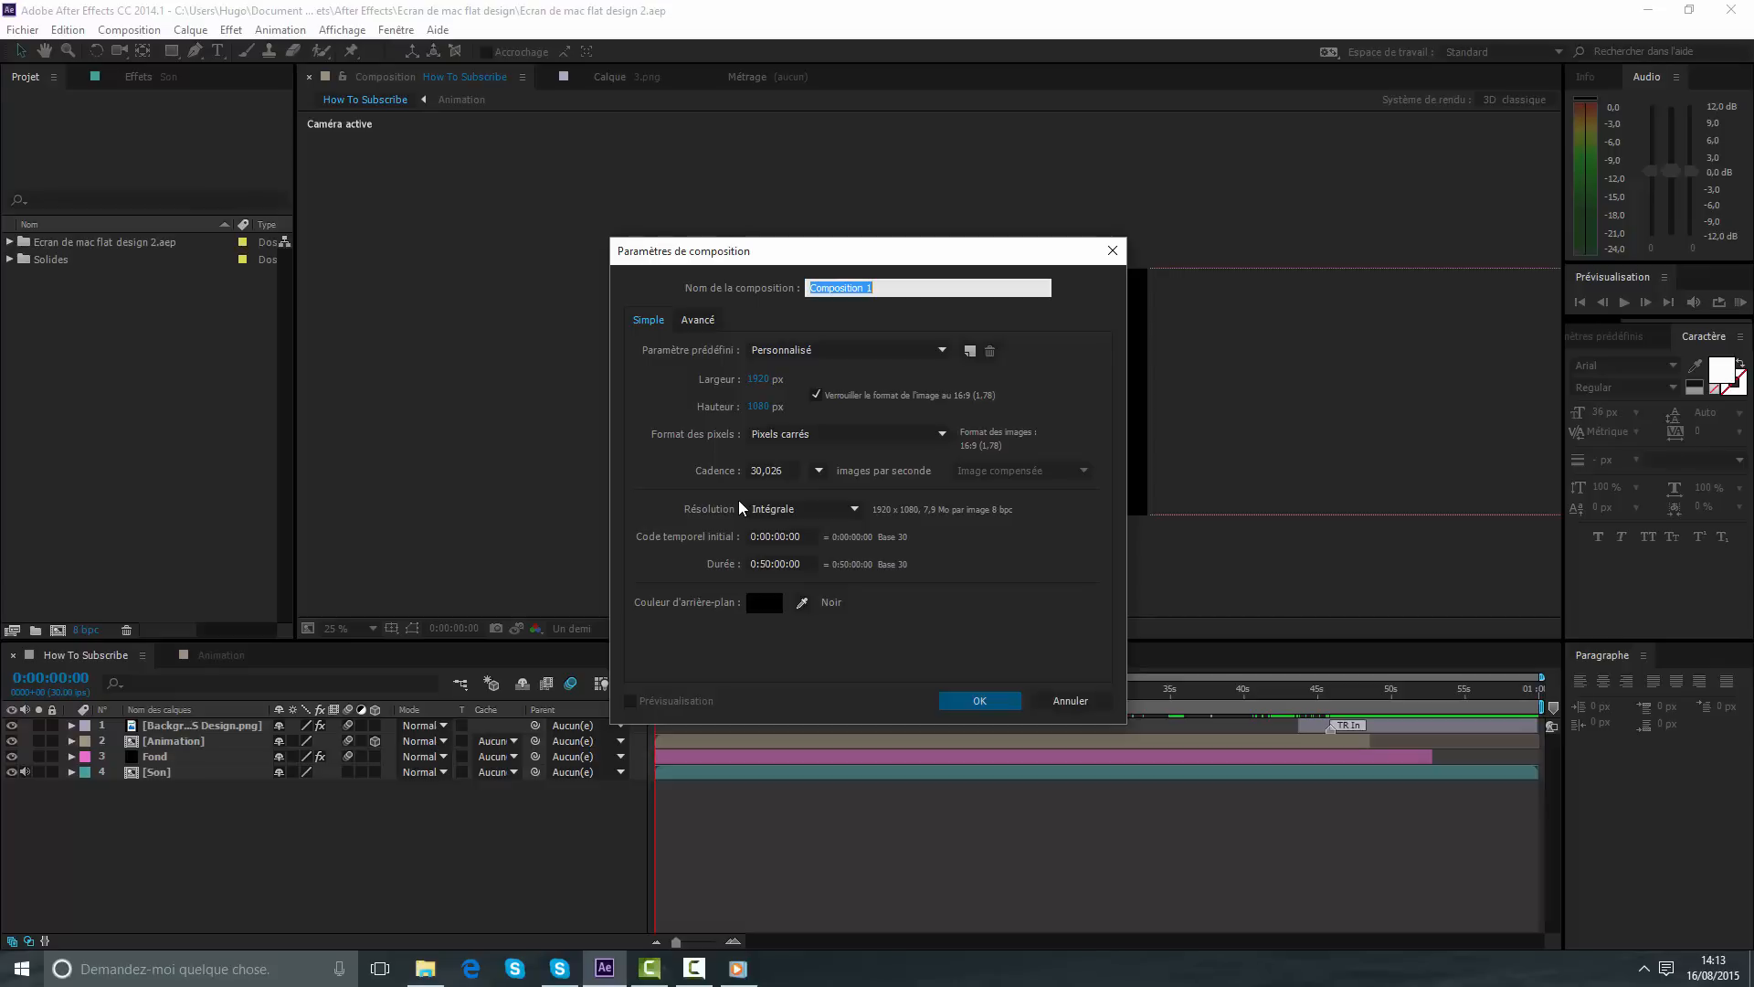
pyautogui.write('Animatio ntutp')
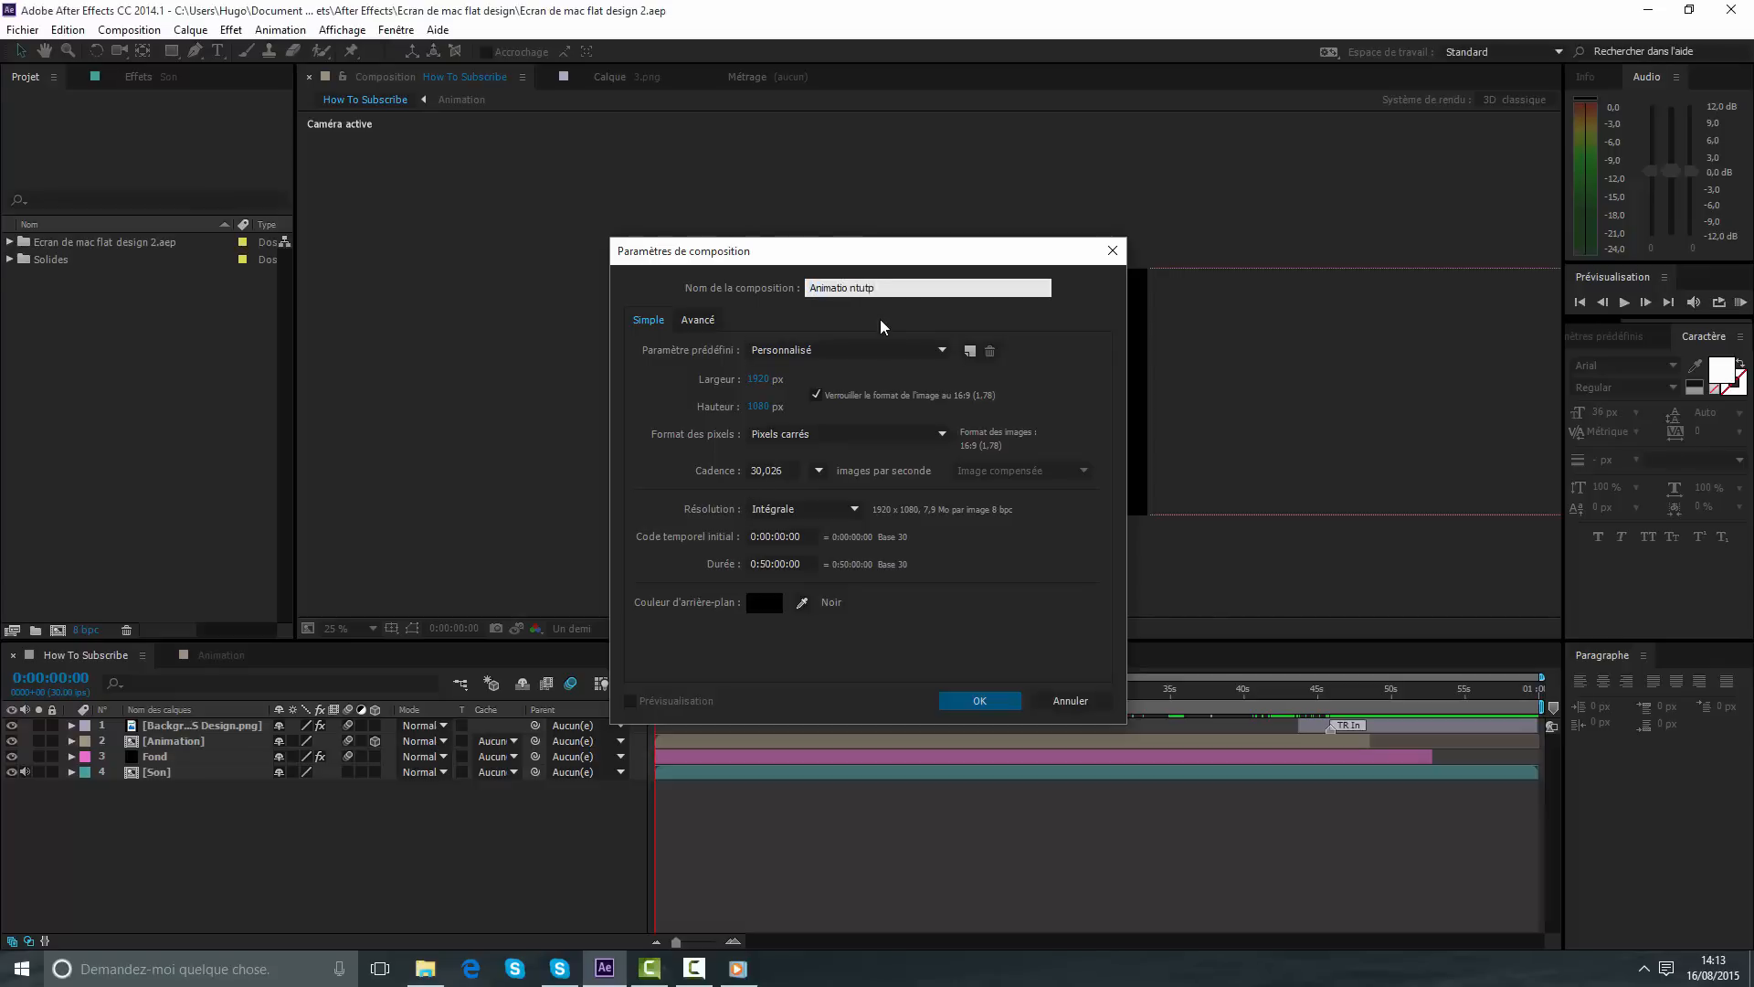
pyautogui.press('Return')
# - Import Ecran de mac.png from the Ressources folder and add it as a layer in the Animatio ntutp composition
pyautogui.click(426, 967)
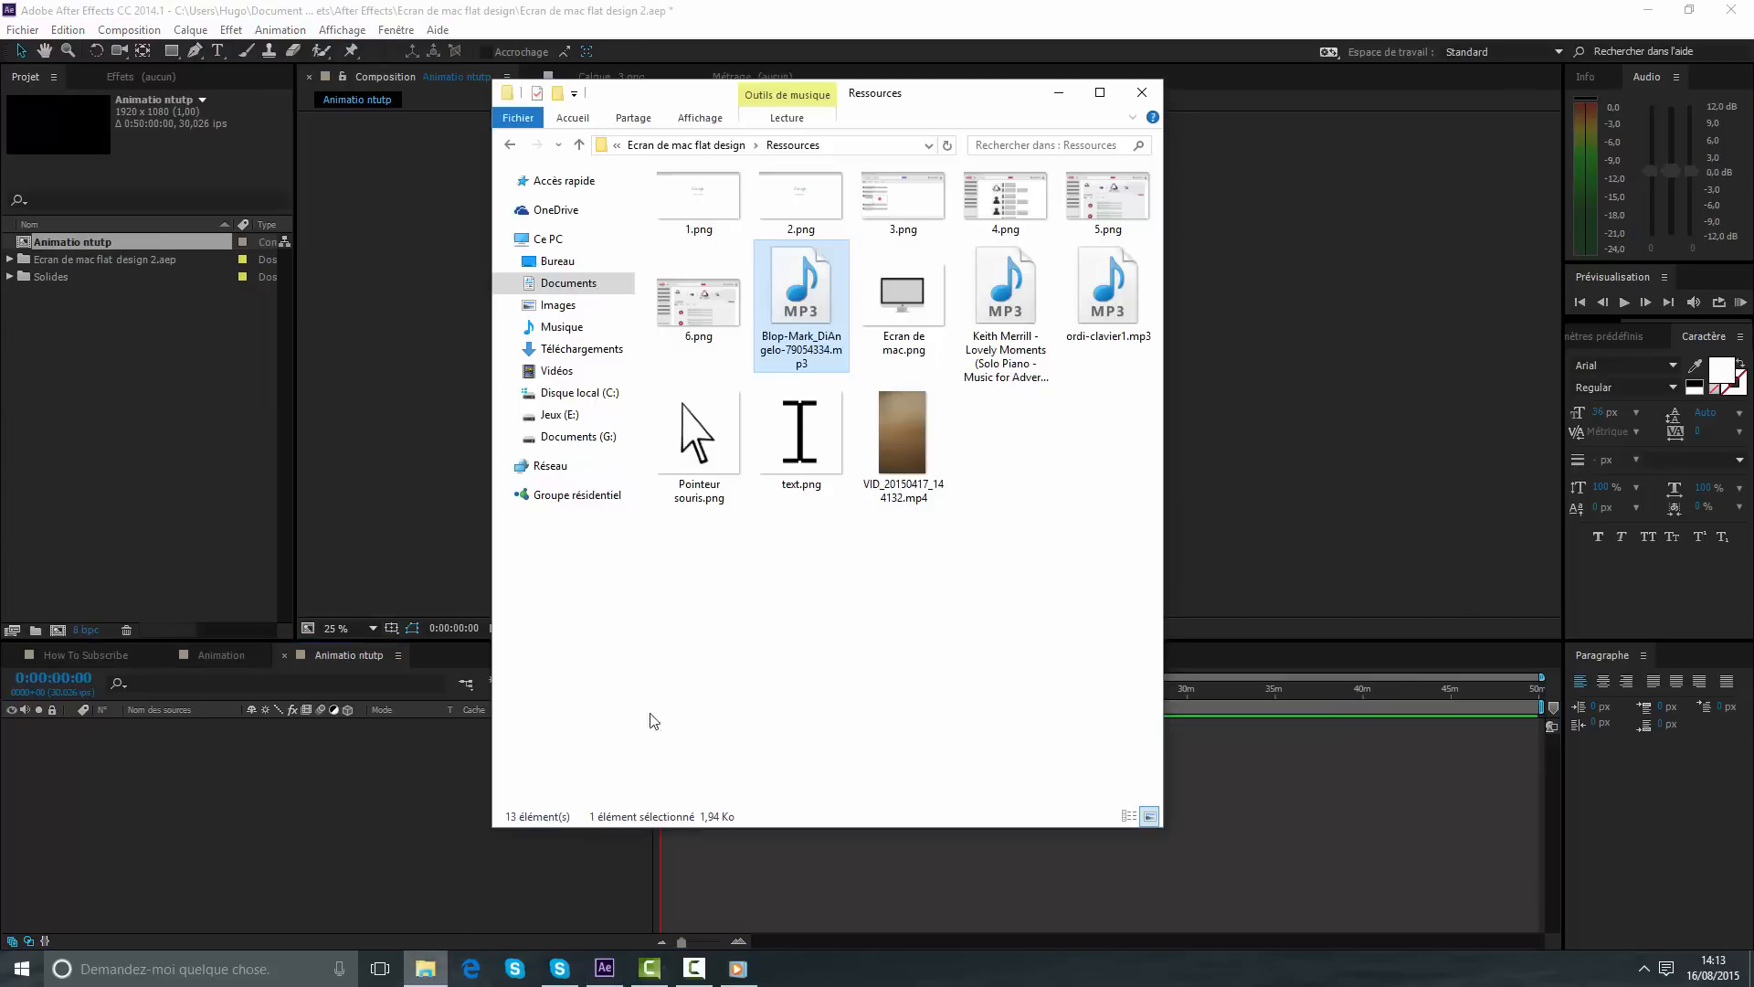
pyautogui.moveTo(909, 325); pyautogui.dragTo(162, 497)
pyautogui.moveTo(53, 276); pyautogui.dragTo(672, 695)
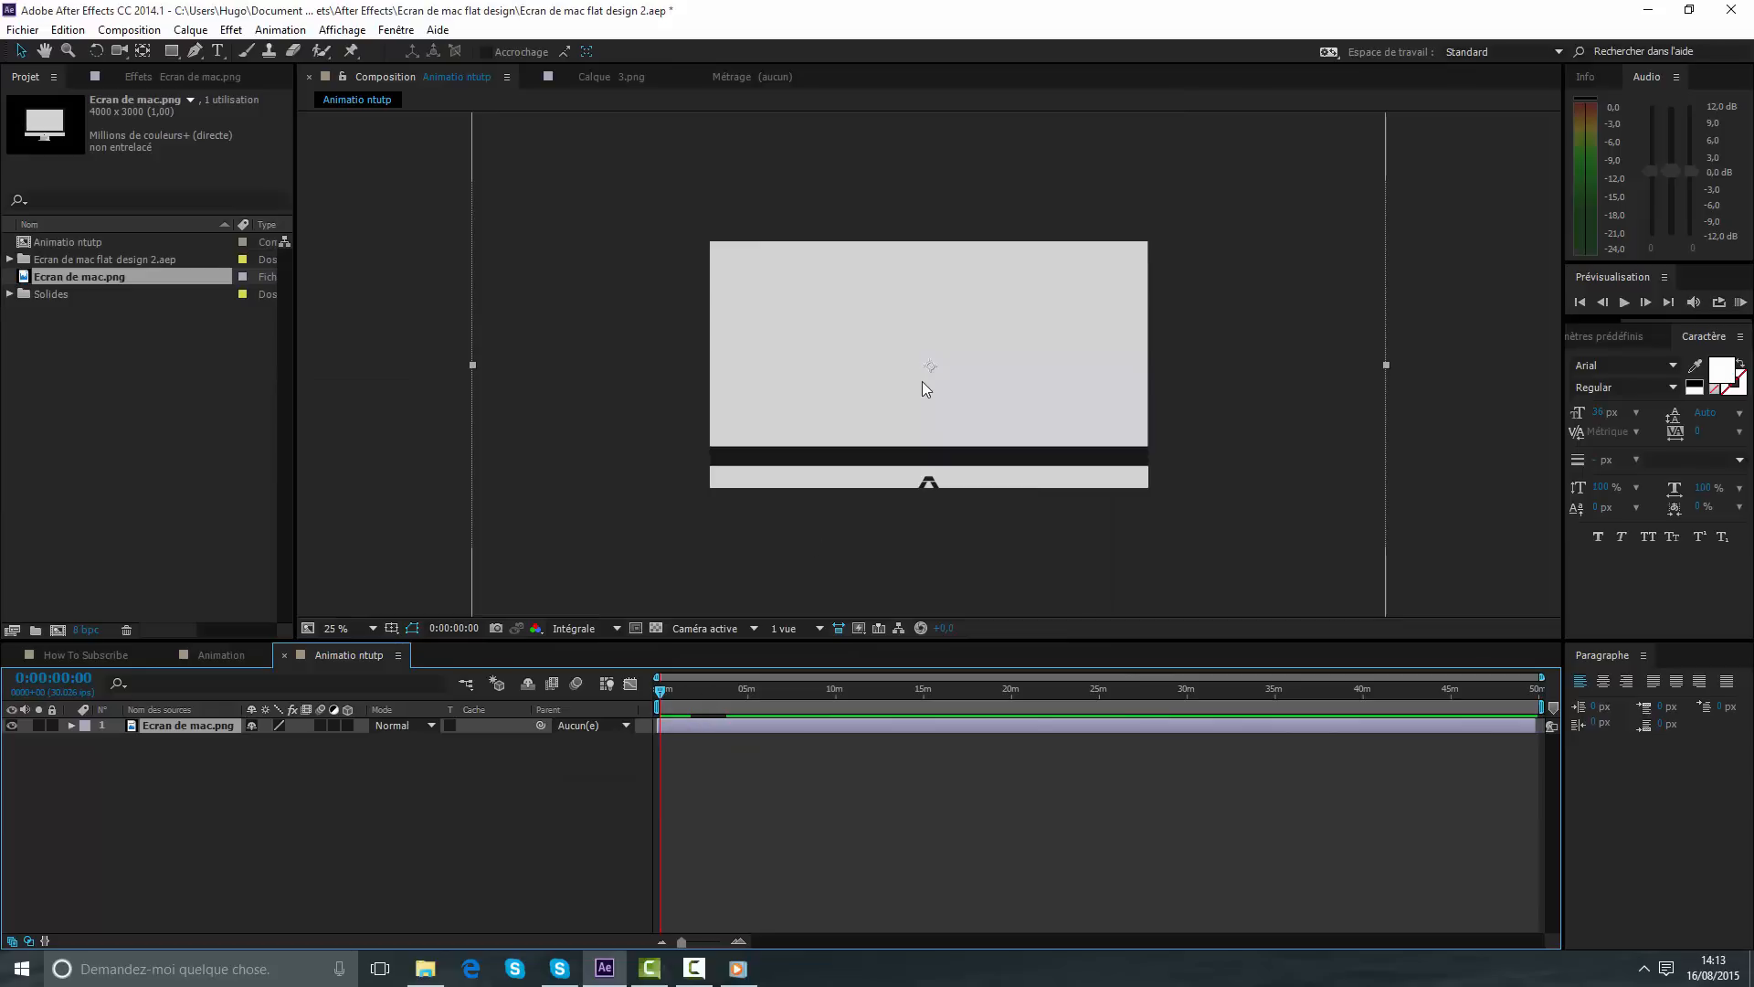
# - Scale the Ecran de mac.png layer down around its centre until the whole monitor and stand fit inside the frame
pyautogui.press(',')
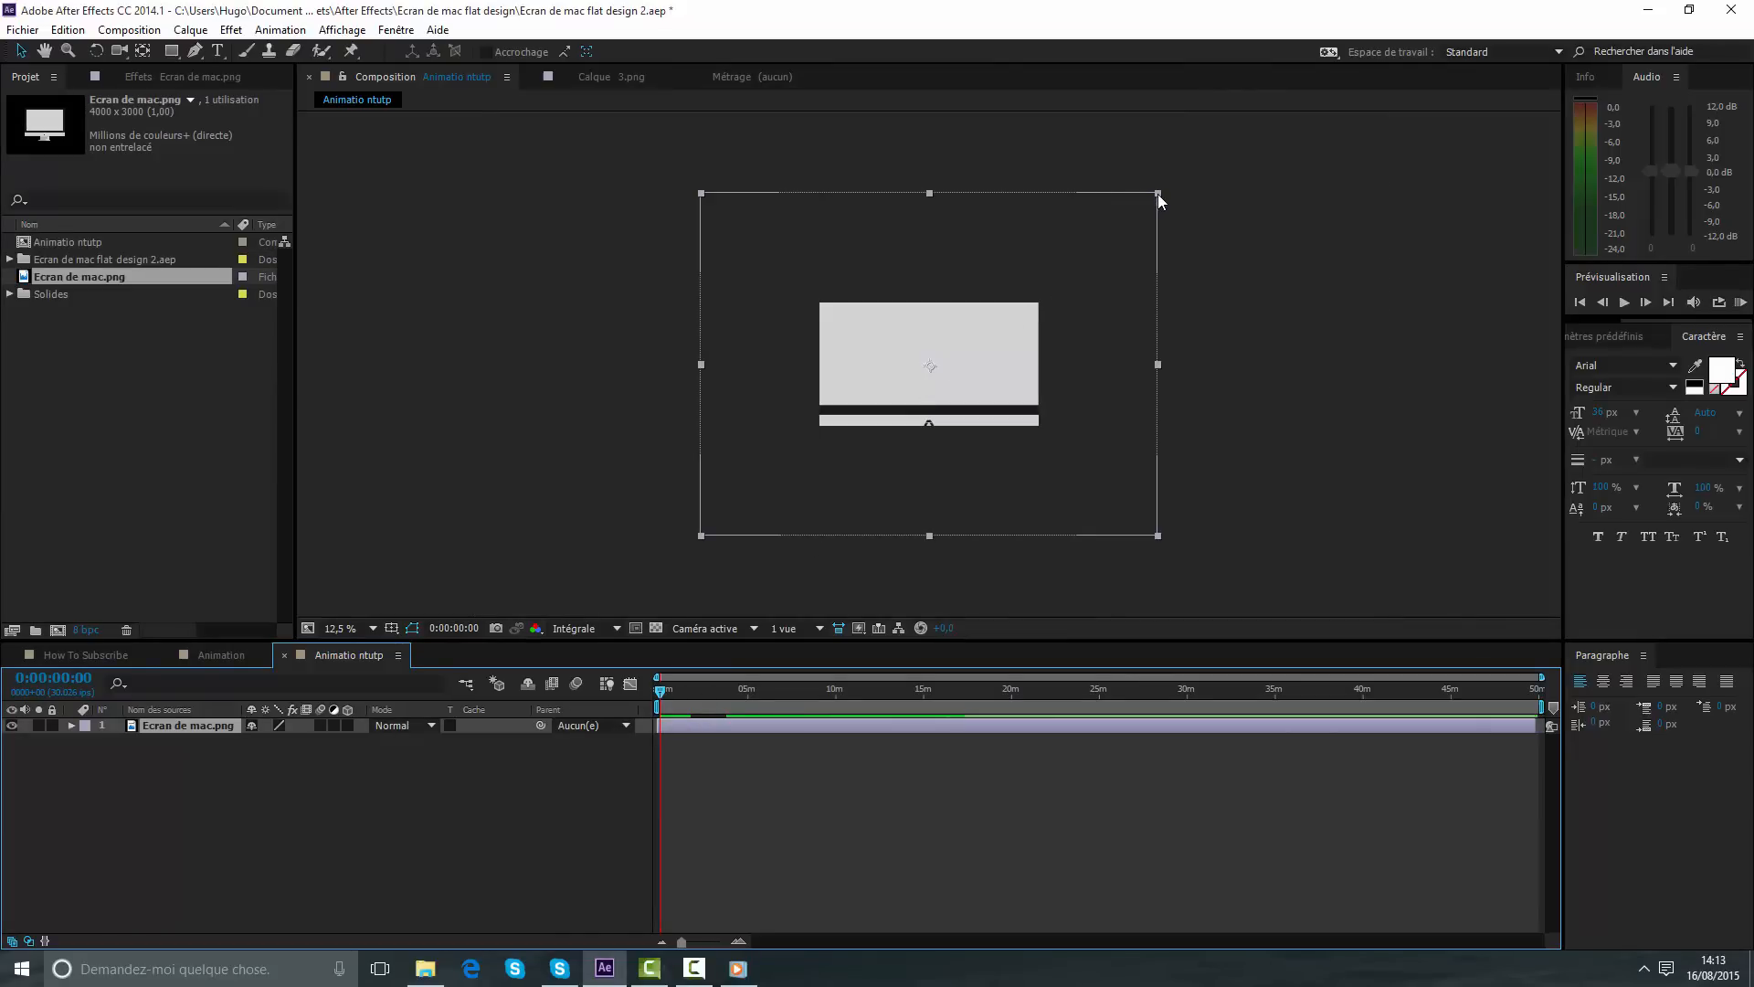
pyautogui.moveTo(1158, 193); pyautogui.dragTo(1044, 278)
pyautogui.click(958, 775)
pyautogui.scroll(1, 968, 453)
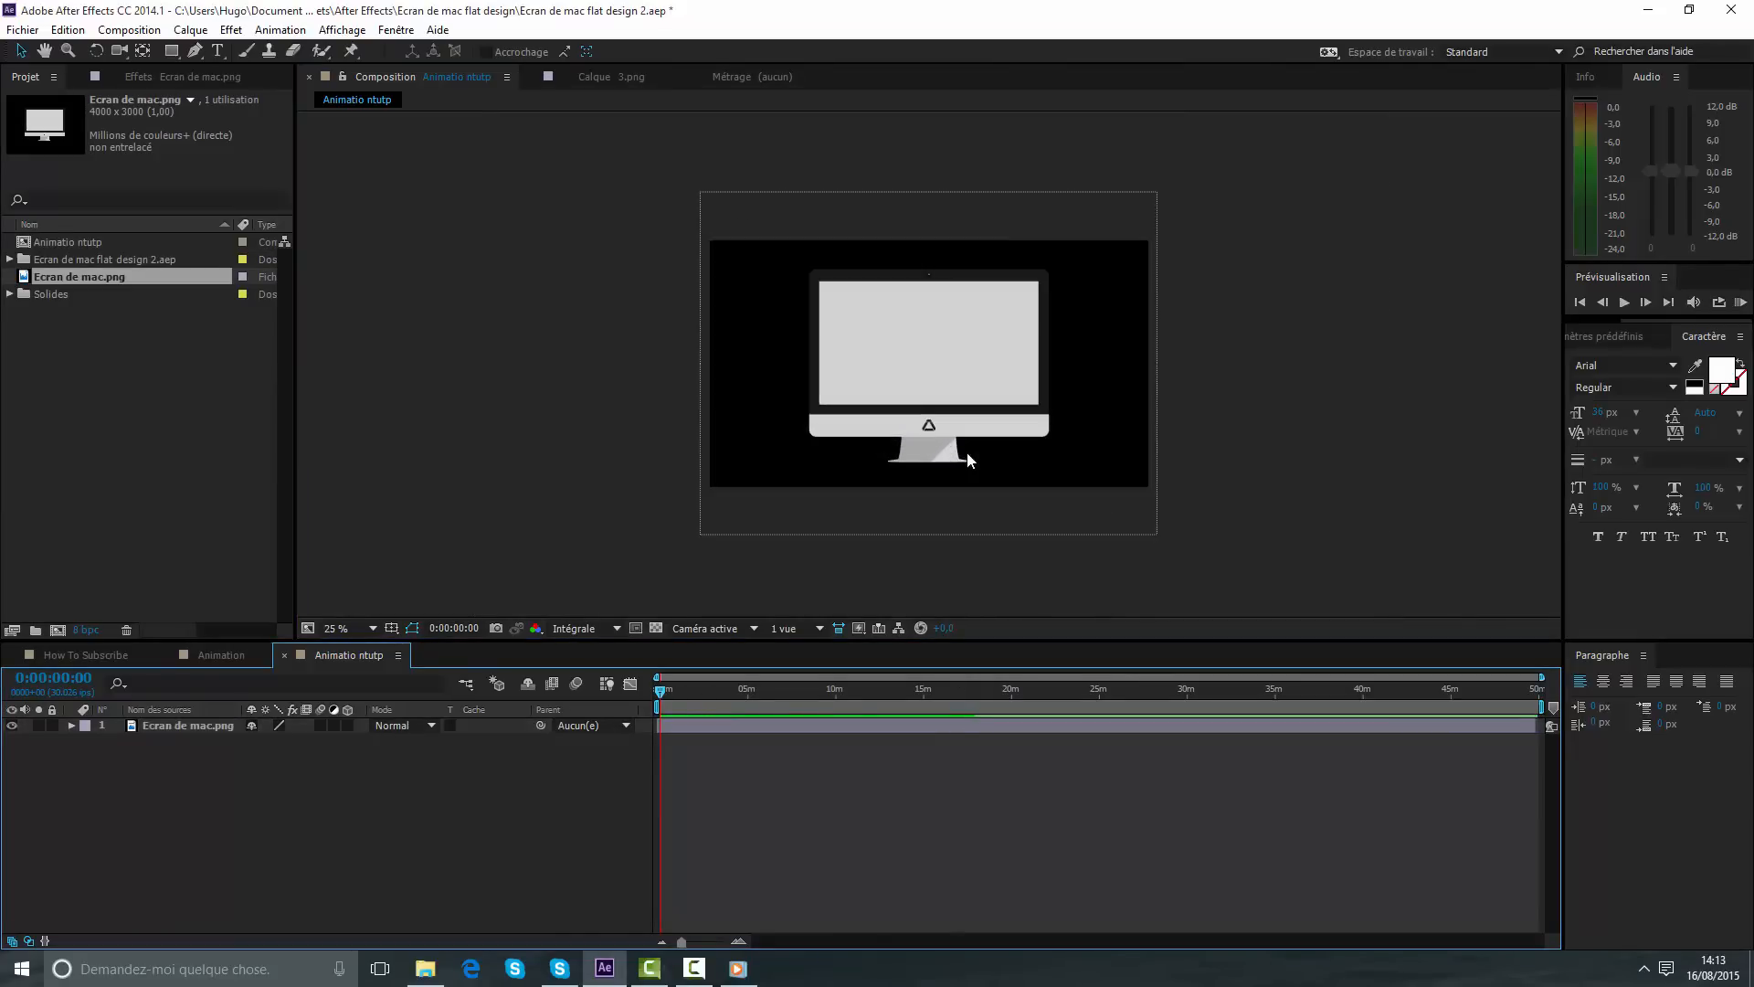
# - Create a composition-sized solid named "Fond" and place it below the Ecran de mac.png layer
pyautogui.rightClick(822, 764)
pyautogui.moveTo(1115, 569)
pyautogui.click(1209, 620)
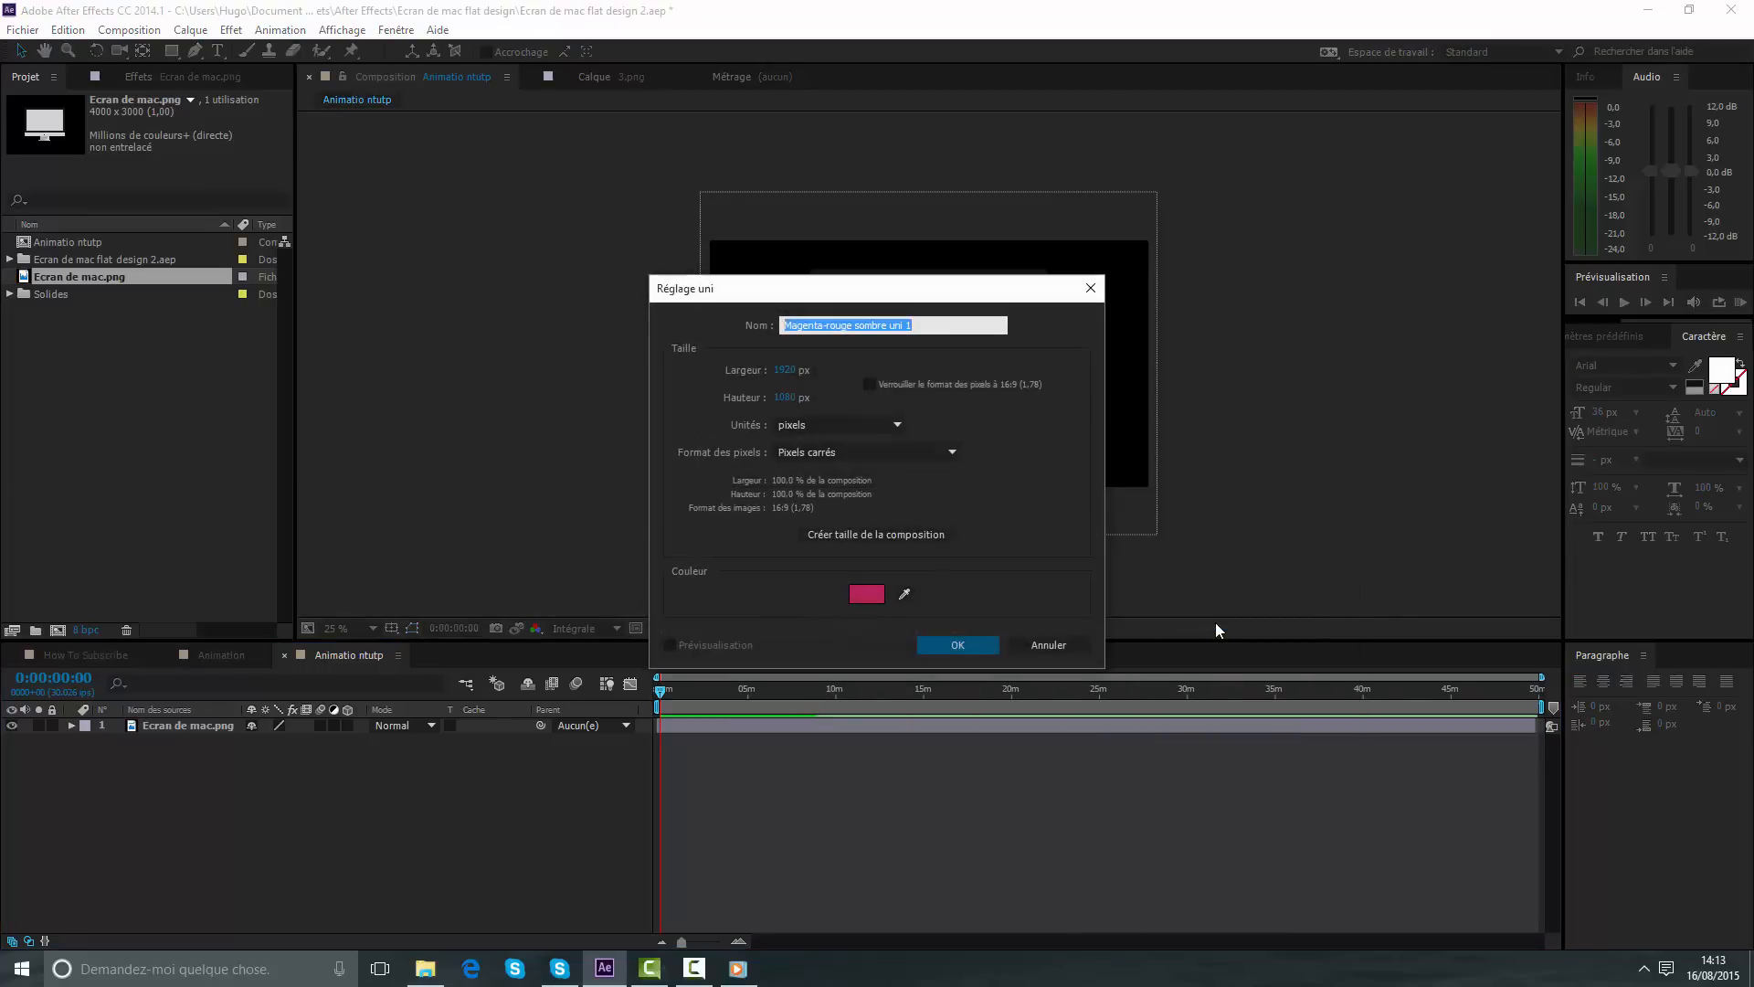
pyautogui.write('Fond')
pyautogui.press('Return')
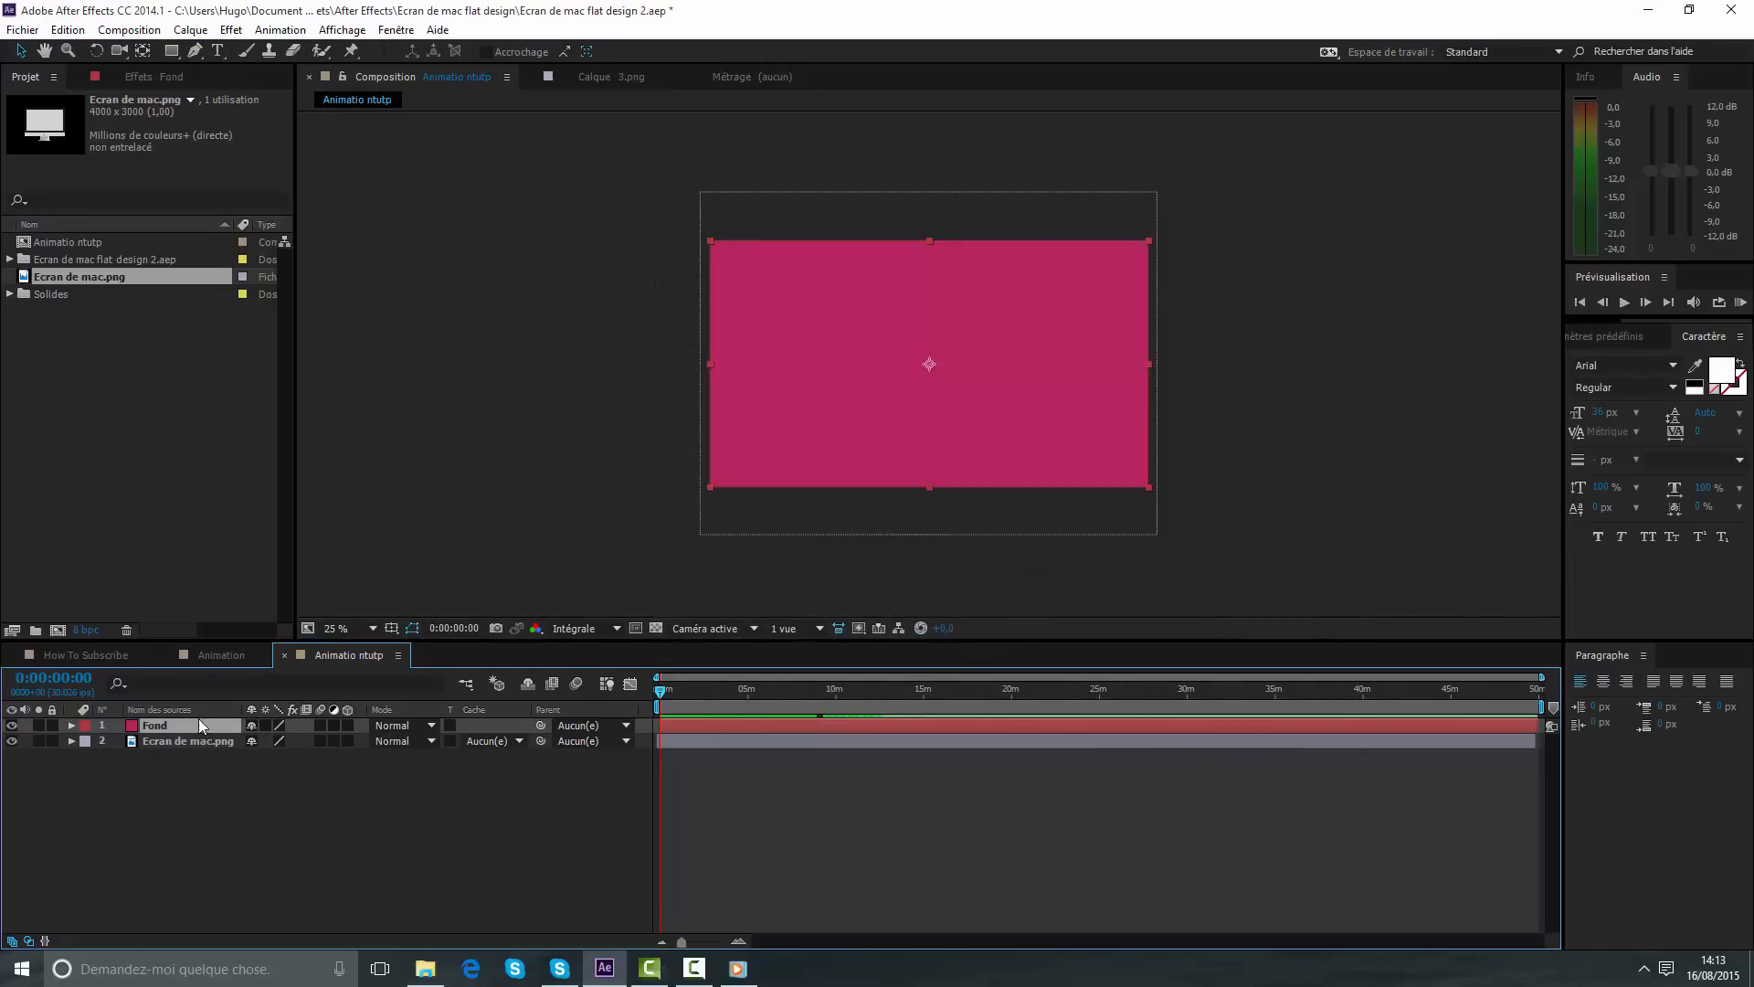
pyautogui.moveTo(202, 726); pyautogui.dragTo(199, 781)
# - Find the Gamme des dégradés effect by searching for "gamme" and apply it to the Fond layer
pyautogui.click(1627, 352)
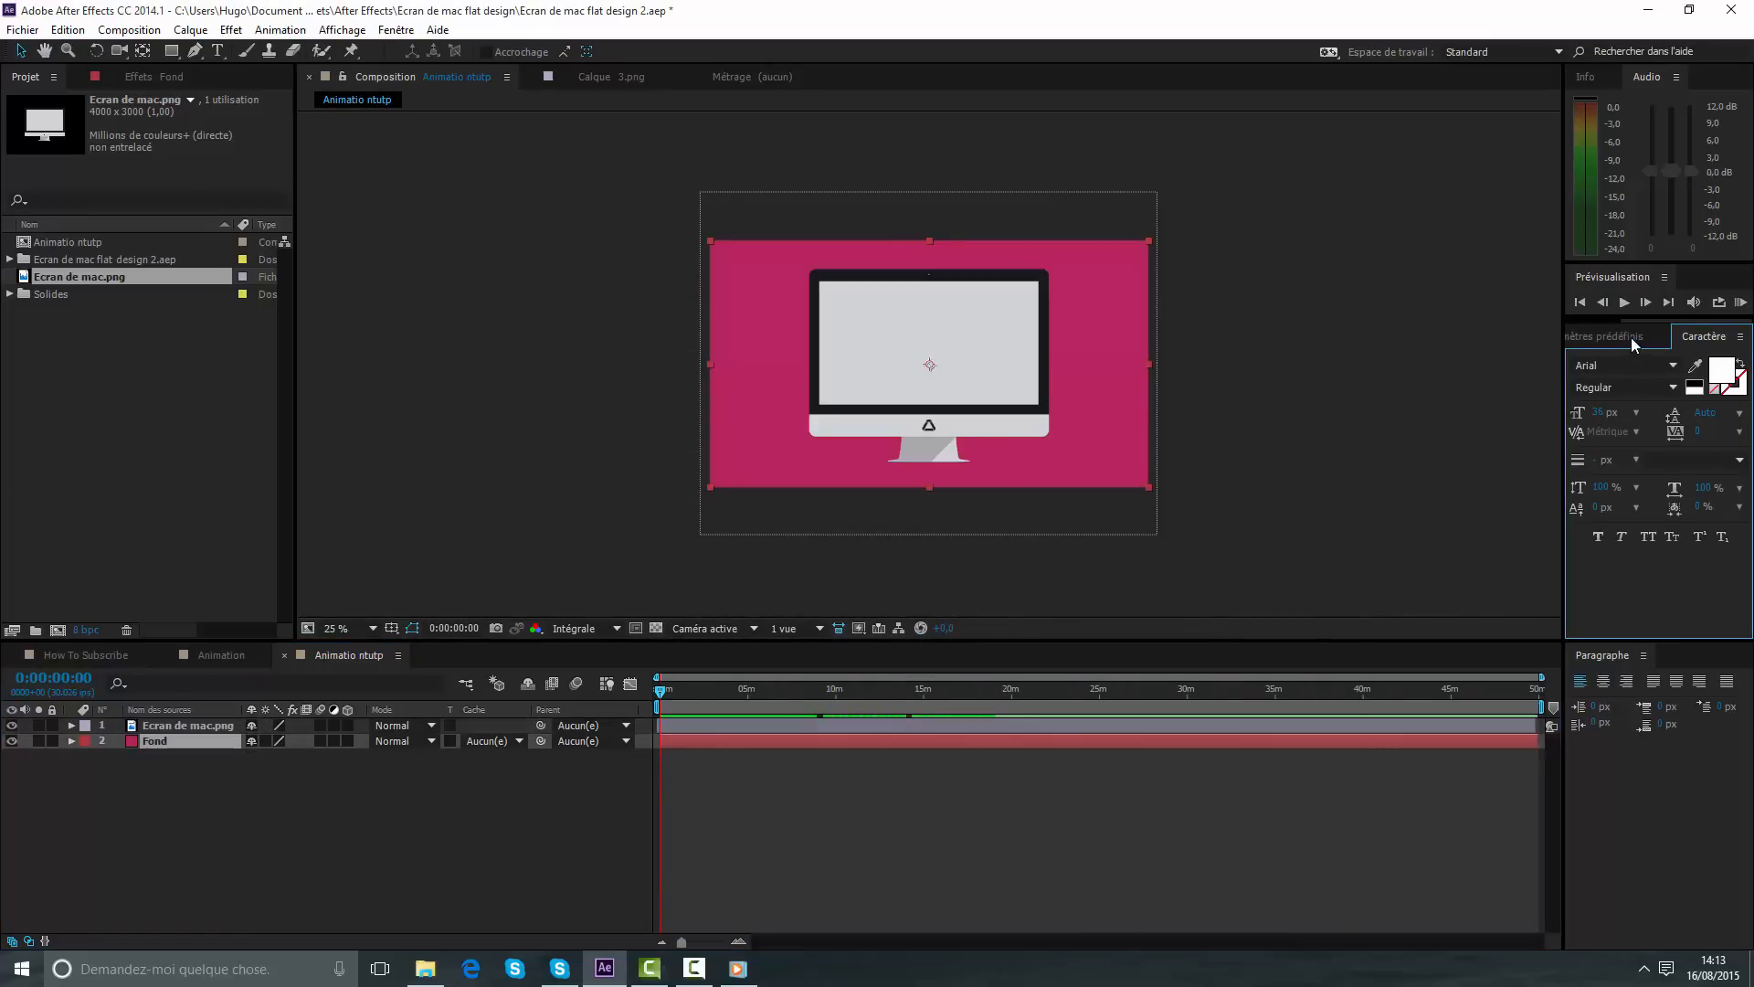
pyautogui.click(1632, 337)
pyautogui.click(1645, 359)
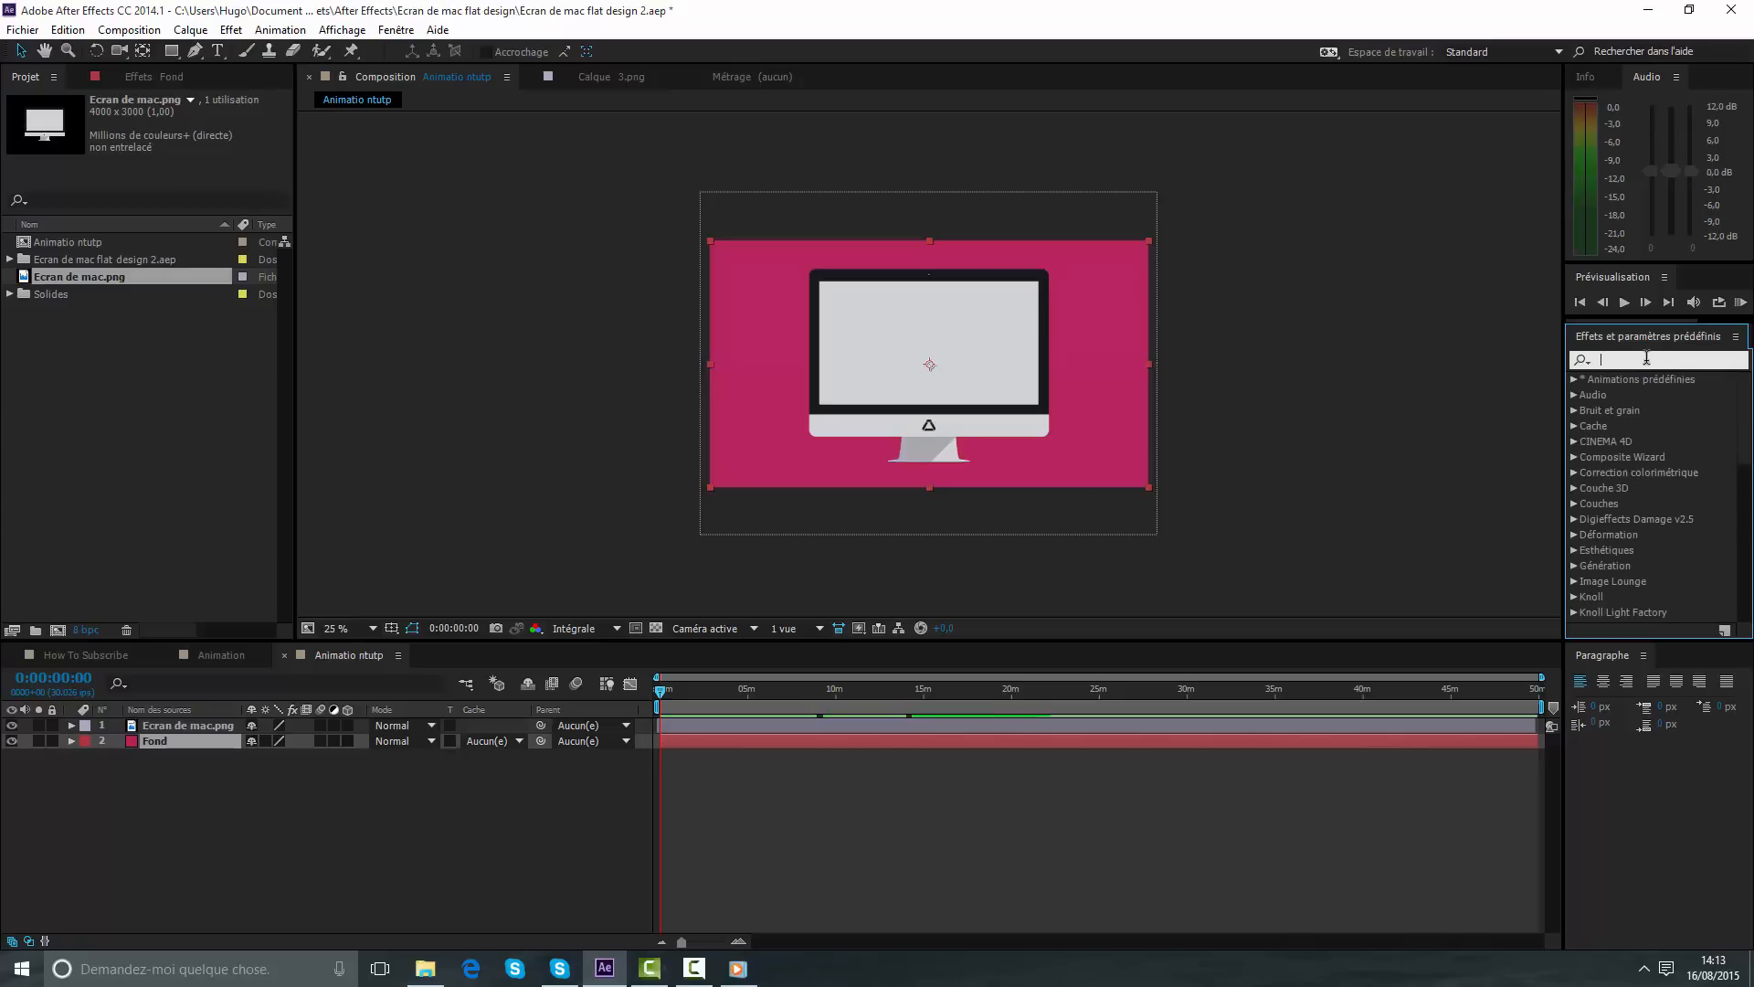
pyautogui.write('gamme')
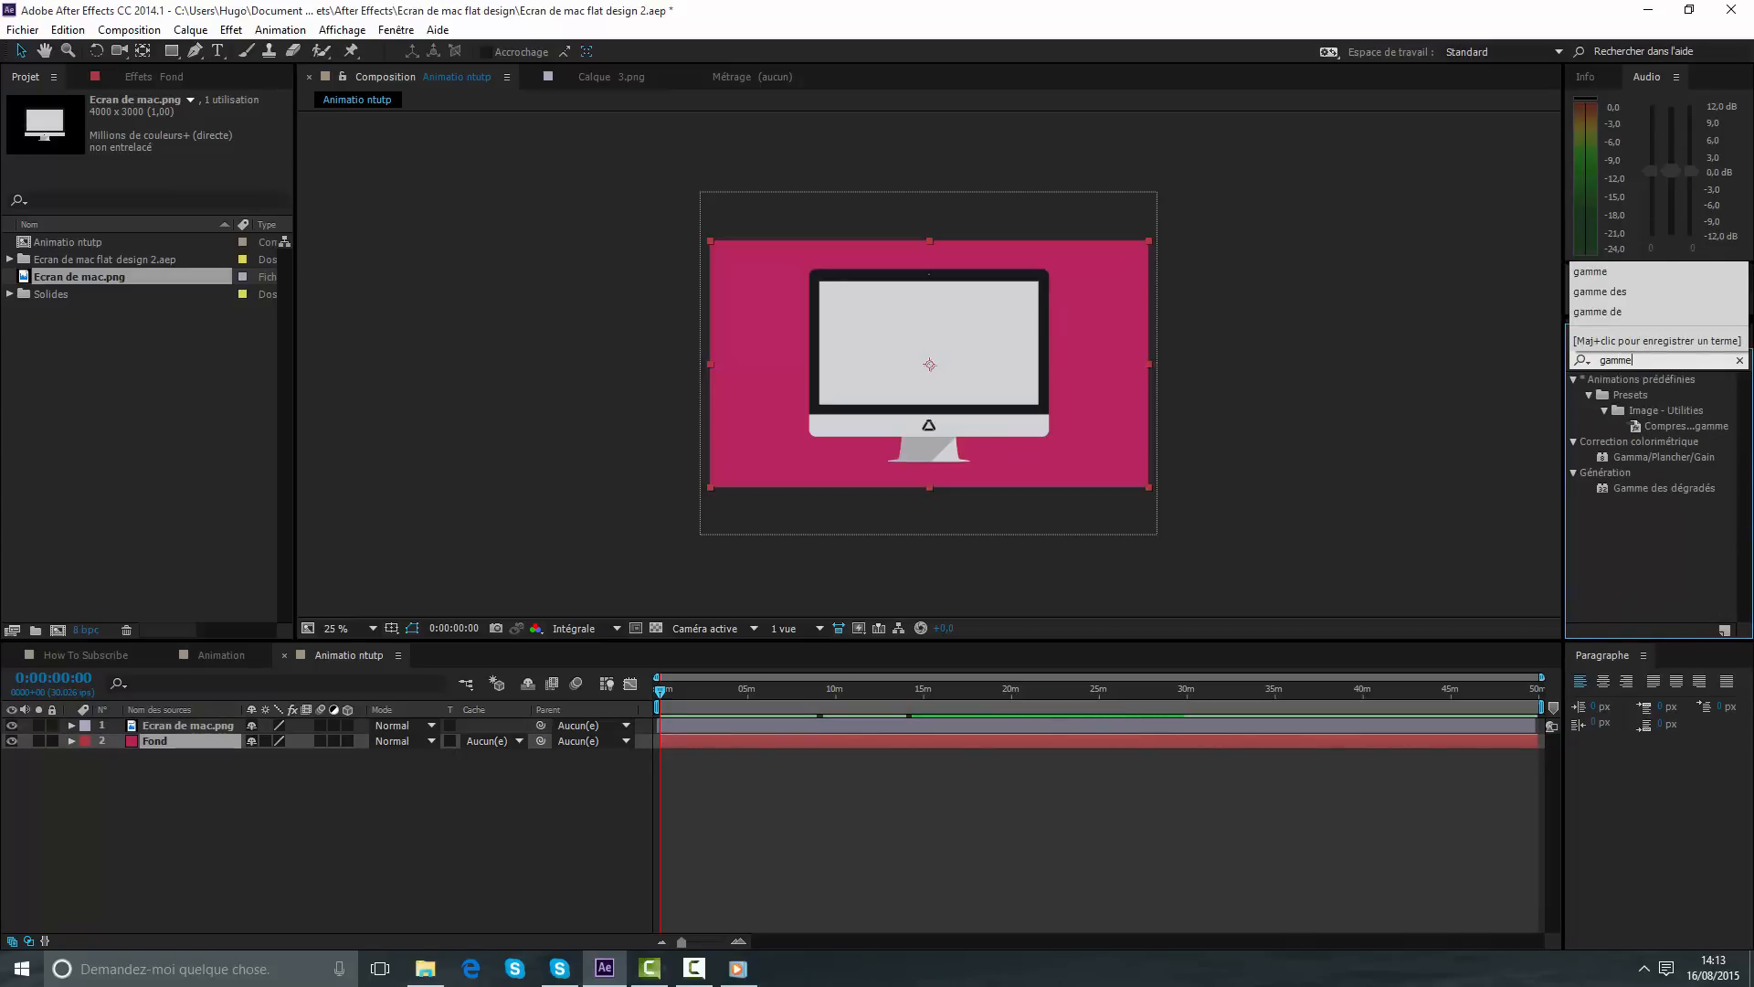
pyautogui.click(1672, 457)
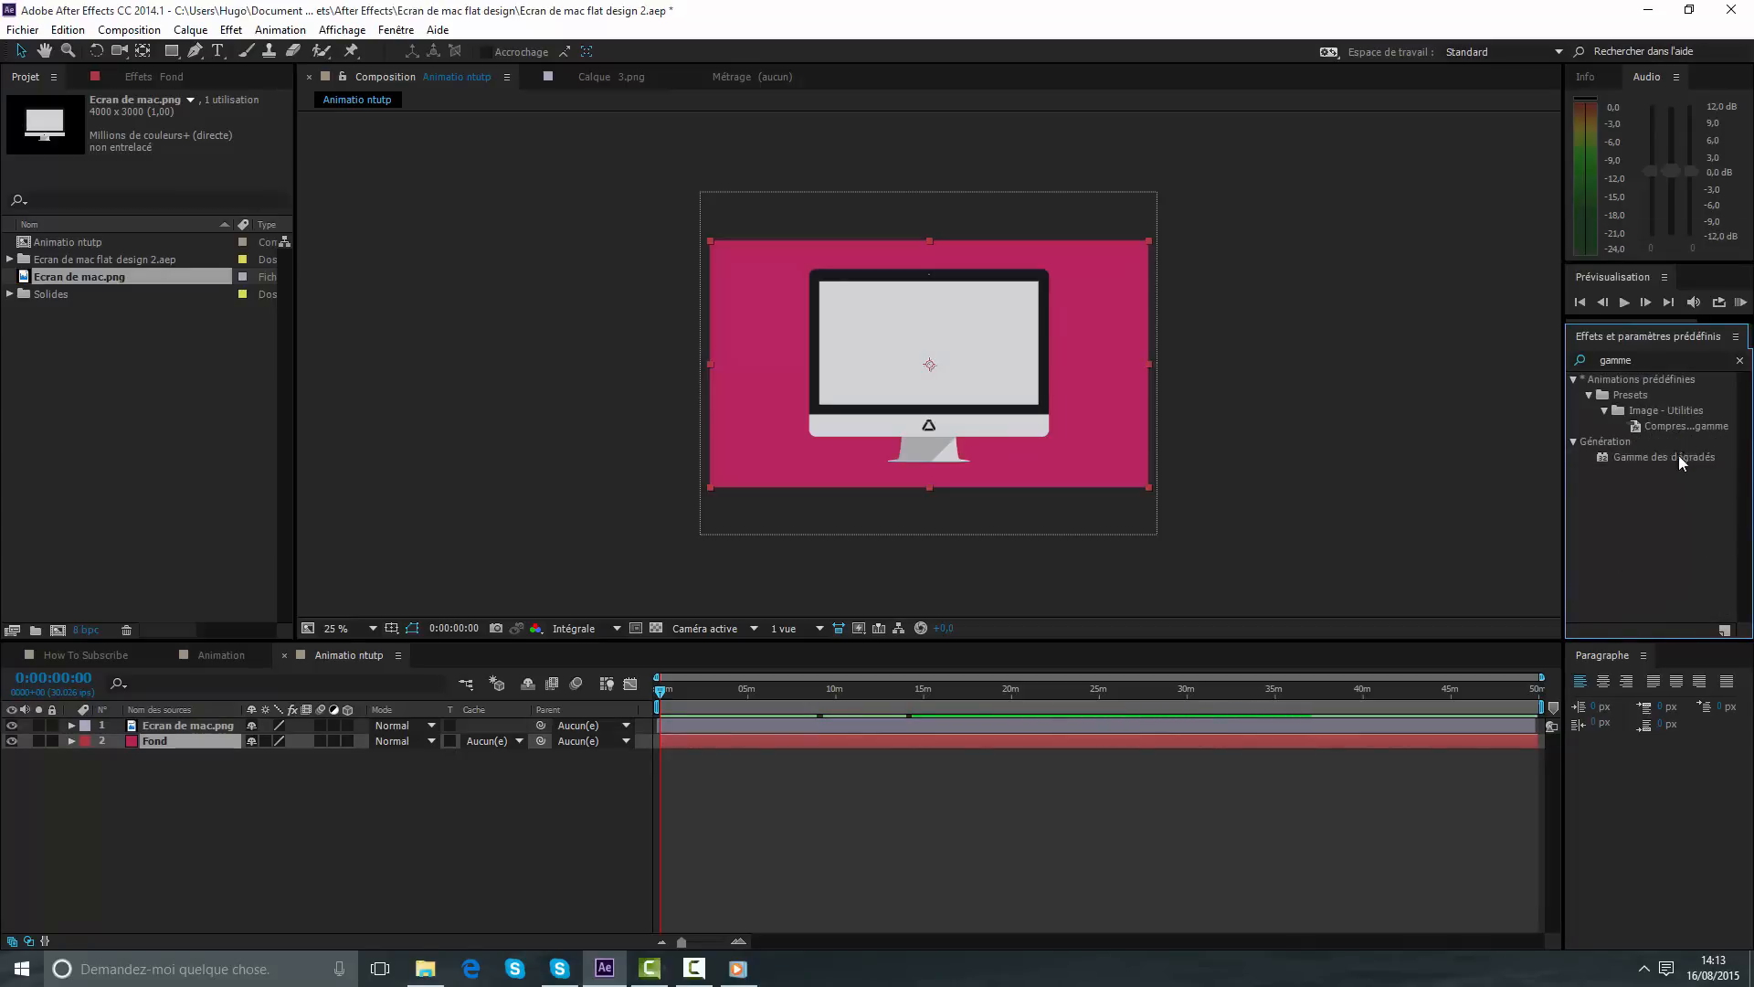
pyautogui.moveTo(1681, 454); pyautogui.dragTo(1024, 738)
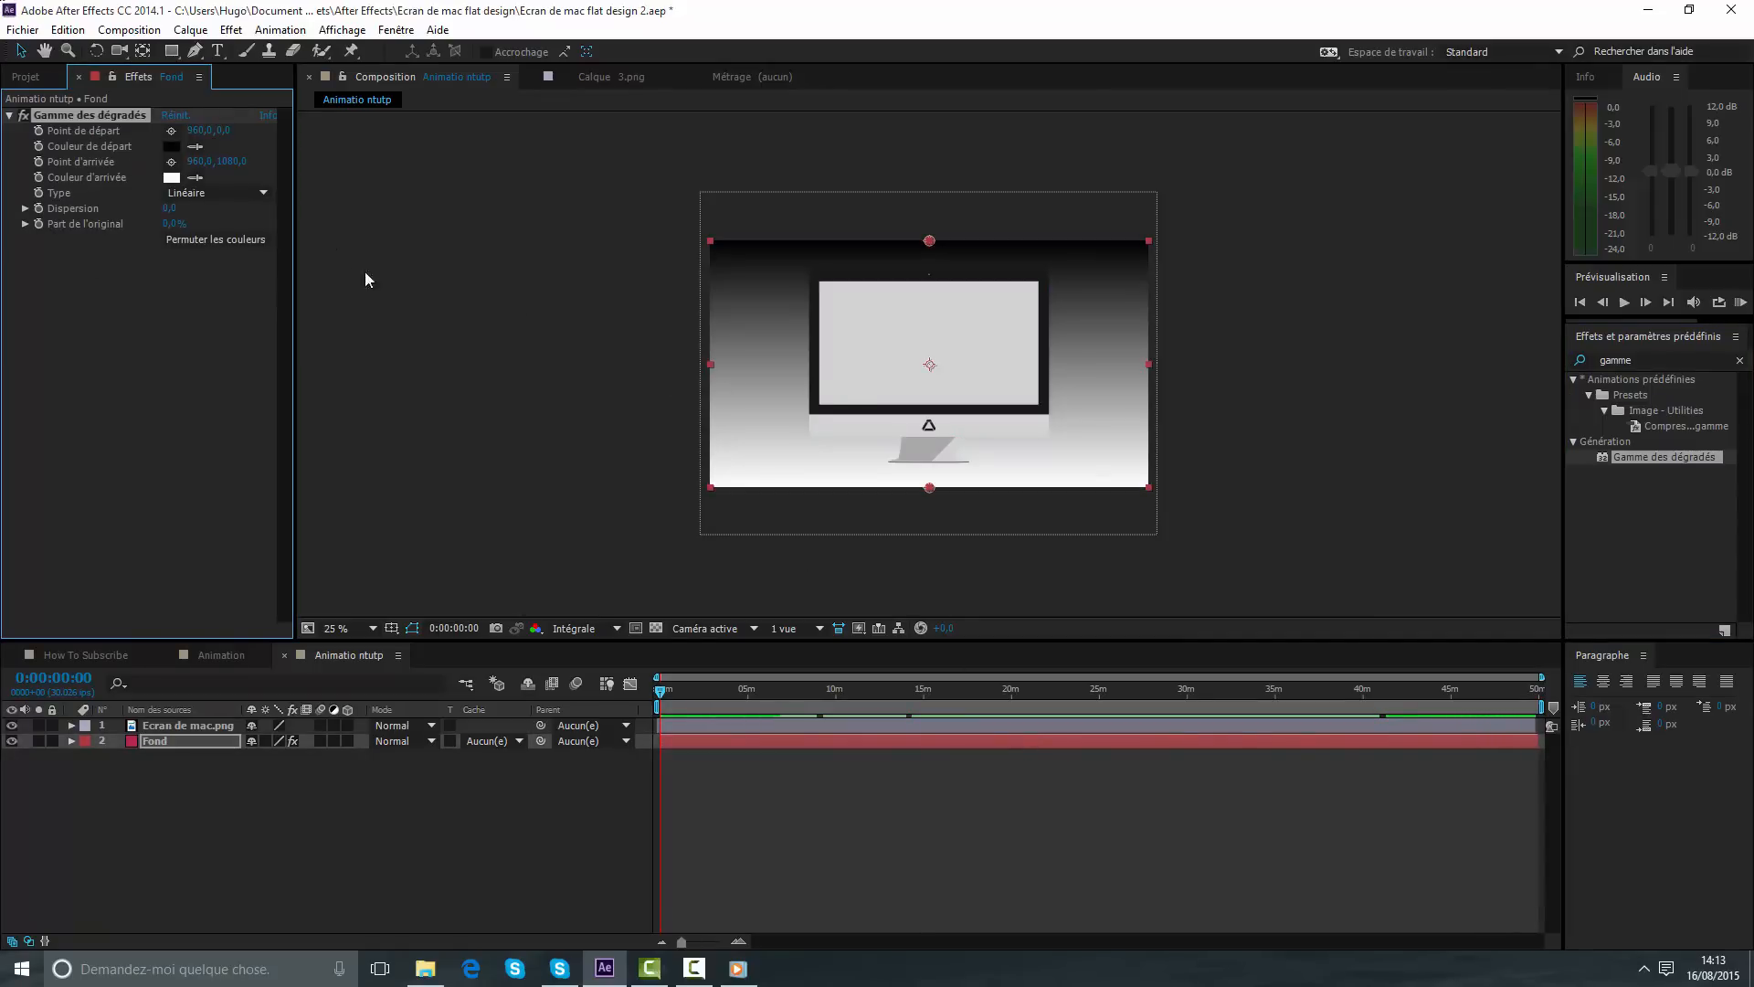
# - Set the end colour (Couleur d'arrivée) of the Fond gradient to dark teal 003E49
pyautogui.click(171, 178)
pyautogui.moveTo(237, 731); pyautogui.dragTo(124, 751)
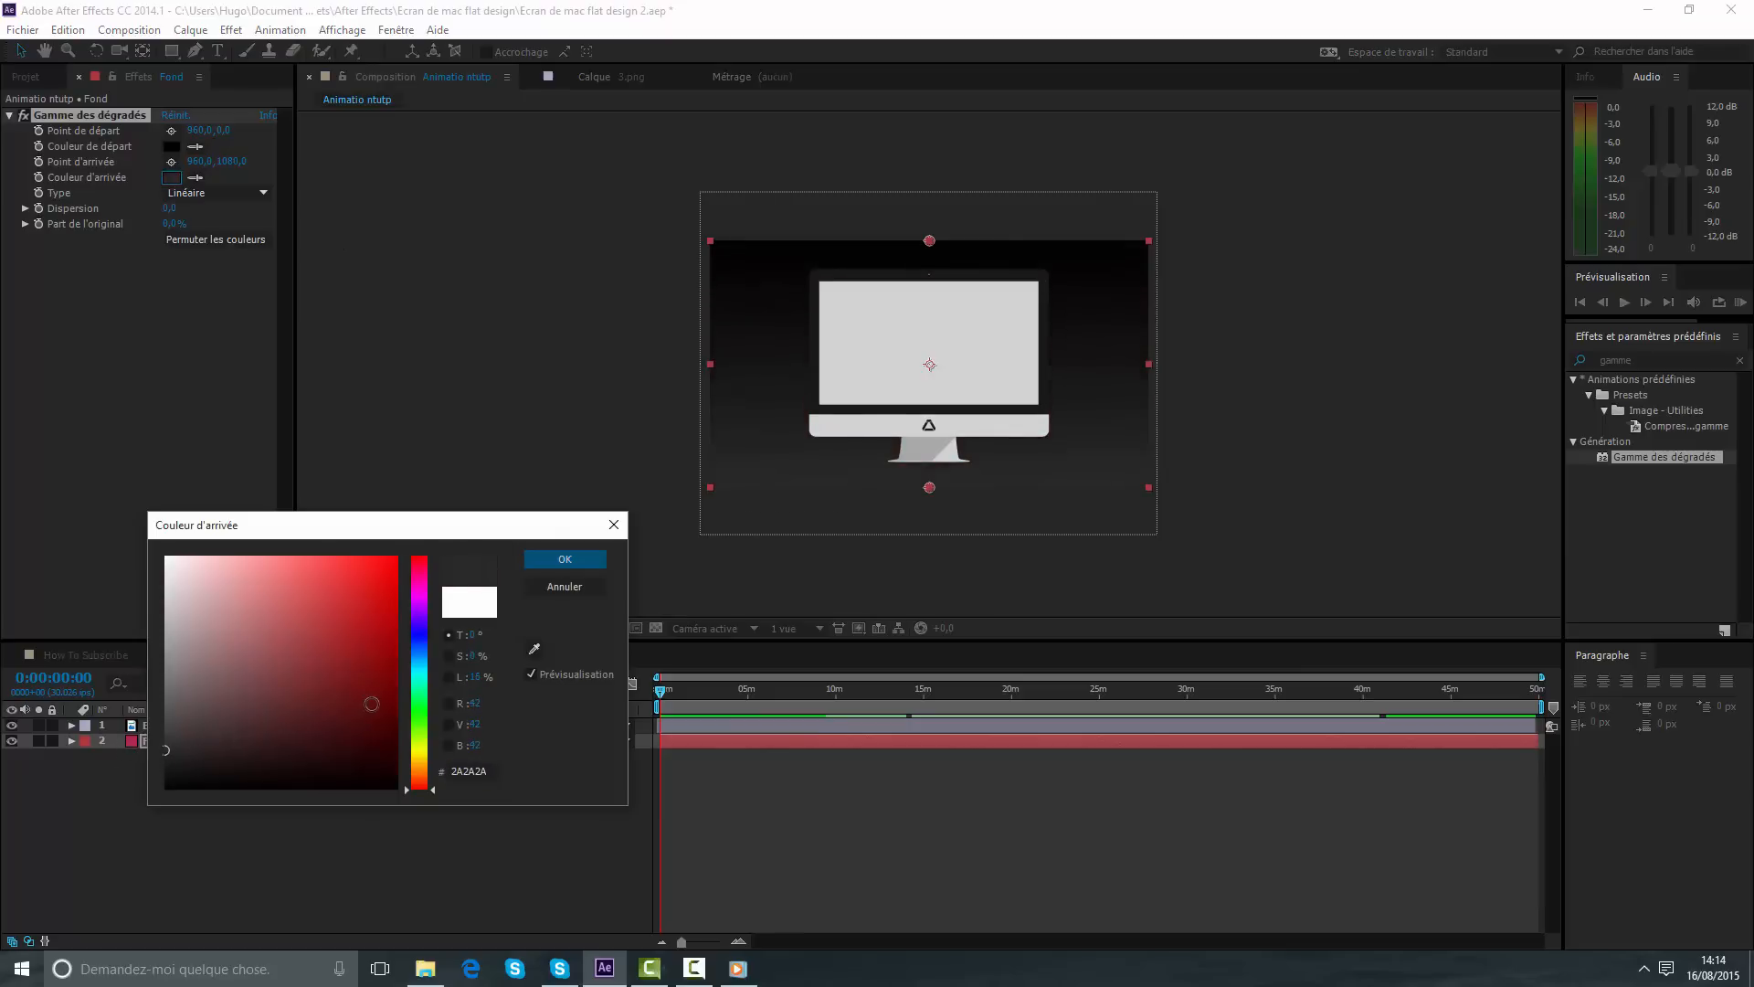
pyautogui.moveTo(416, 709); pyautogui.dragTo(396, 739)
pyautogui.moveTo(238, 753); pyautogui.dragTo(160, 762)
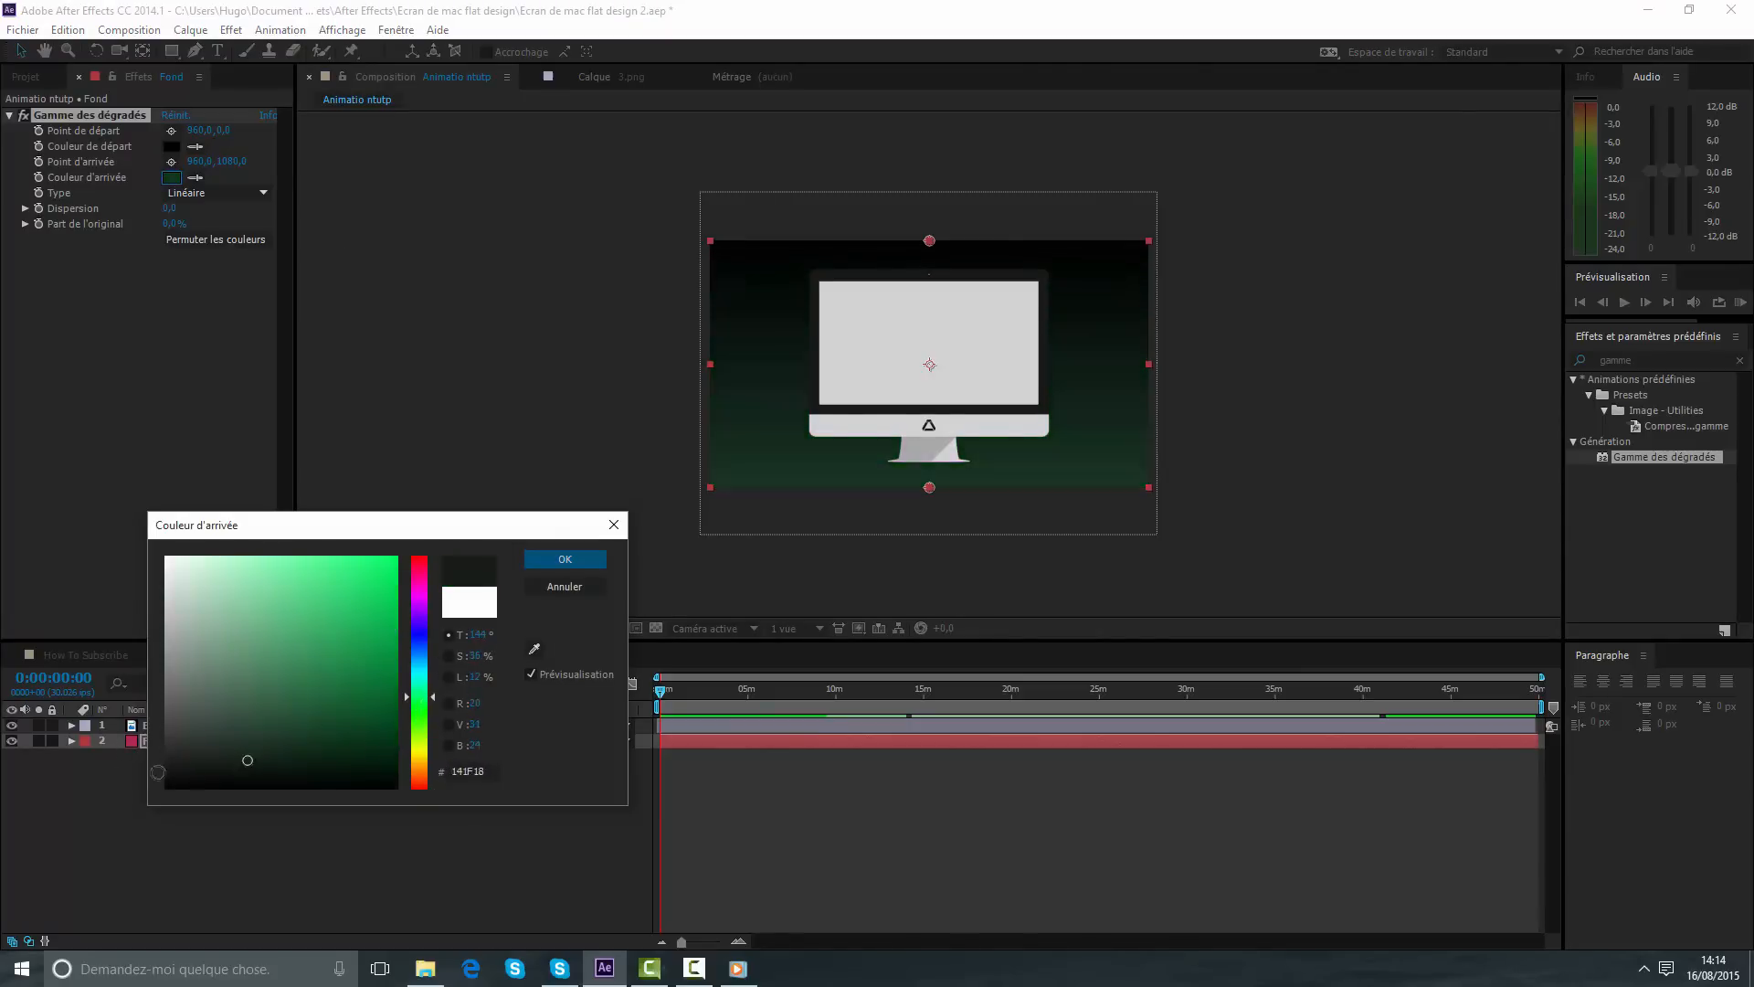
pyautogui.click(419, 668)
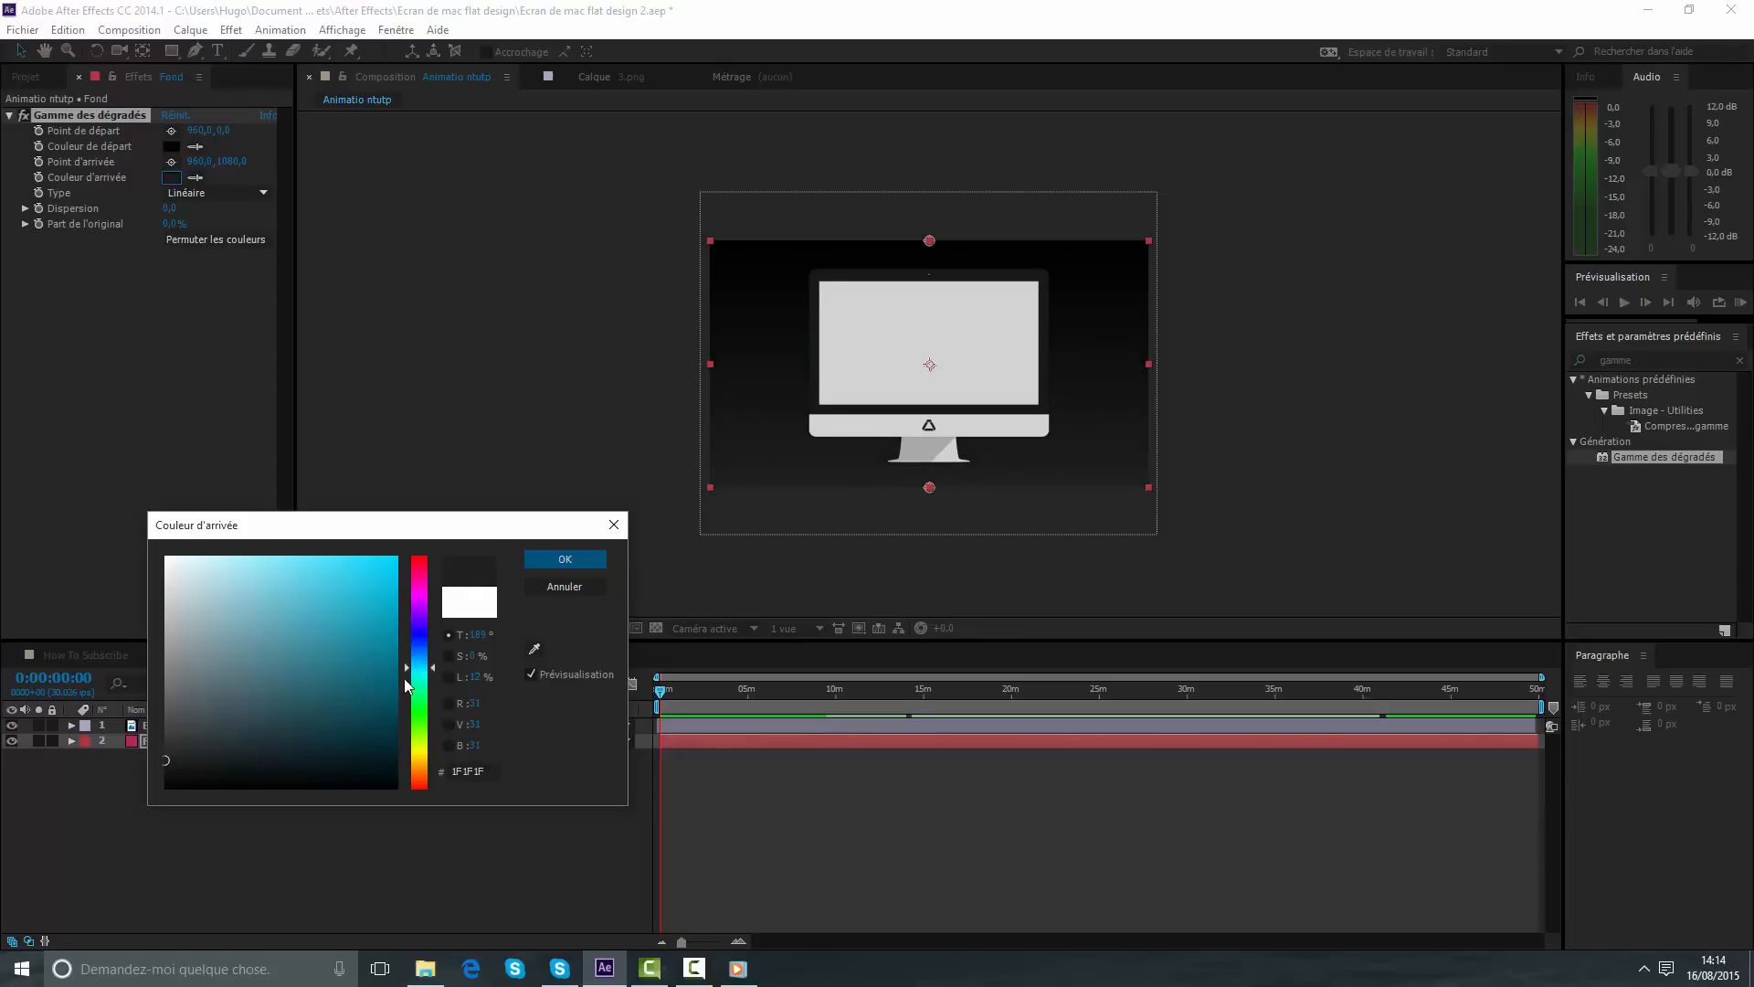
pyautogui.moveTo(393, 700); pyautogui.dragTo(395, 717)
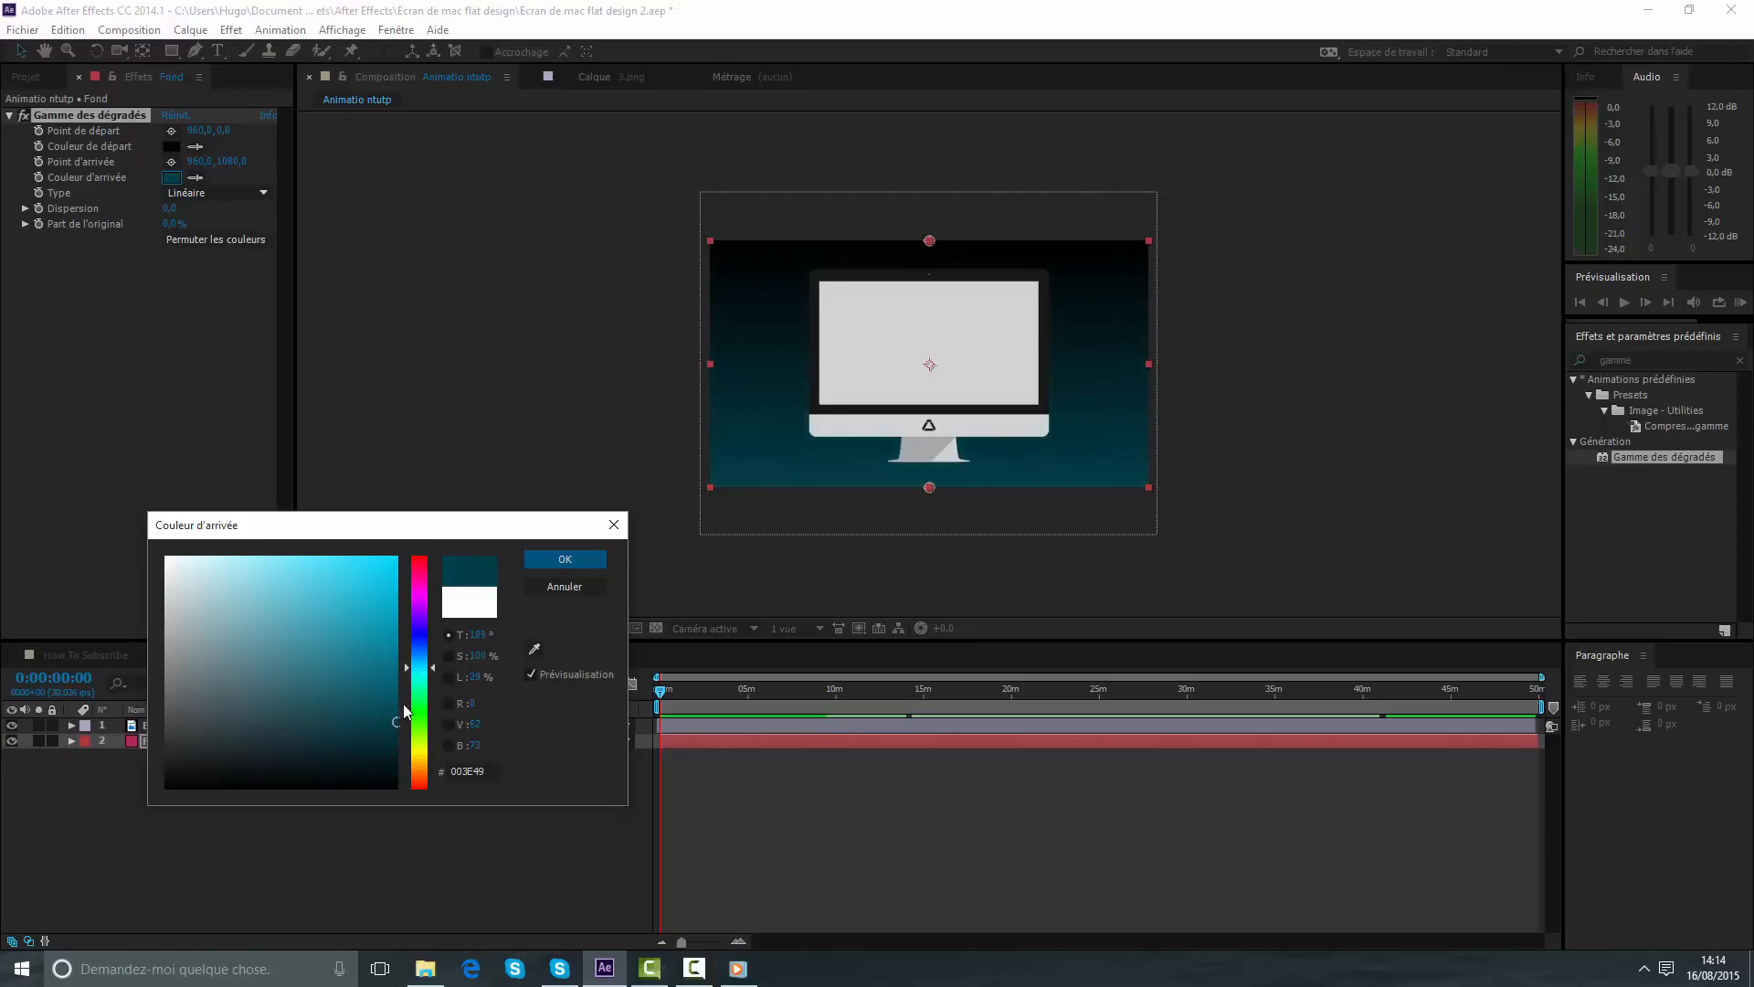
pyautogui.click(564, 559)
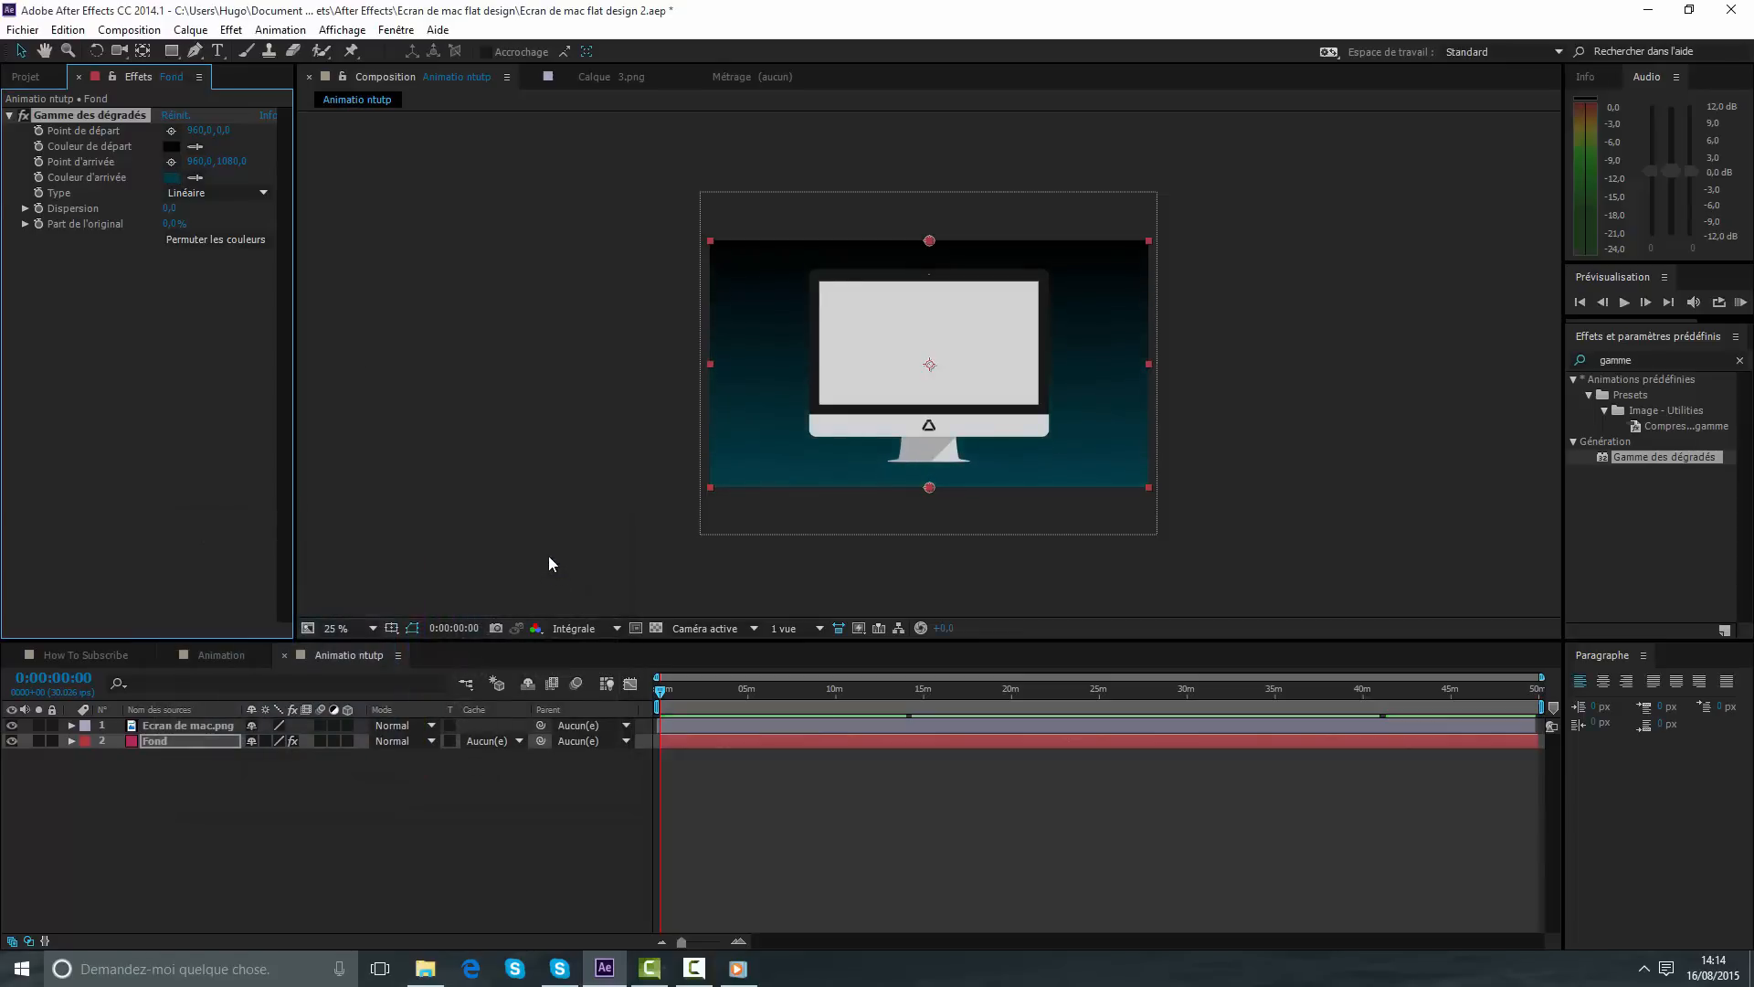
# - Set the start colour (Couleur de départ) of the Fond gradient to green 00826B
pyautogui.click(171, 146)
pyautogui.moveTo(382, 699)
pyautogui.mouseDown()
pyautogui.moveTo(408, 711)
pyautogui.moveTo(419, 674)
pyautogui.moveTo(422, 701)
pyautogui.moveTo(424, 647)
pyautogui.moveTo(426, 677)
pyautogui.moveTo(362, 715)
pyautogui.moveTo(339, 694)
pyautogui.moveTo(354, 721)
pyautogui.moveTo(425, 697)
pyautogui.moveTo(406, 672)
pyautogui.mouseUp()
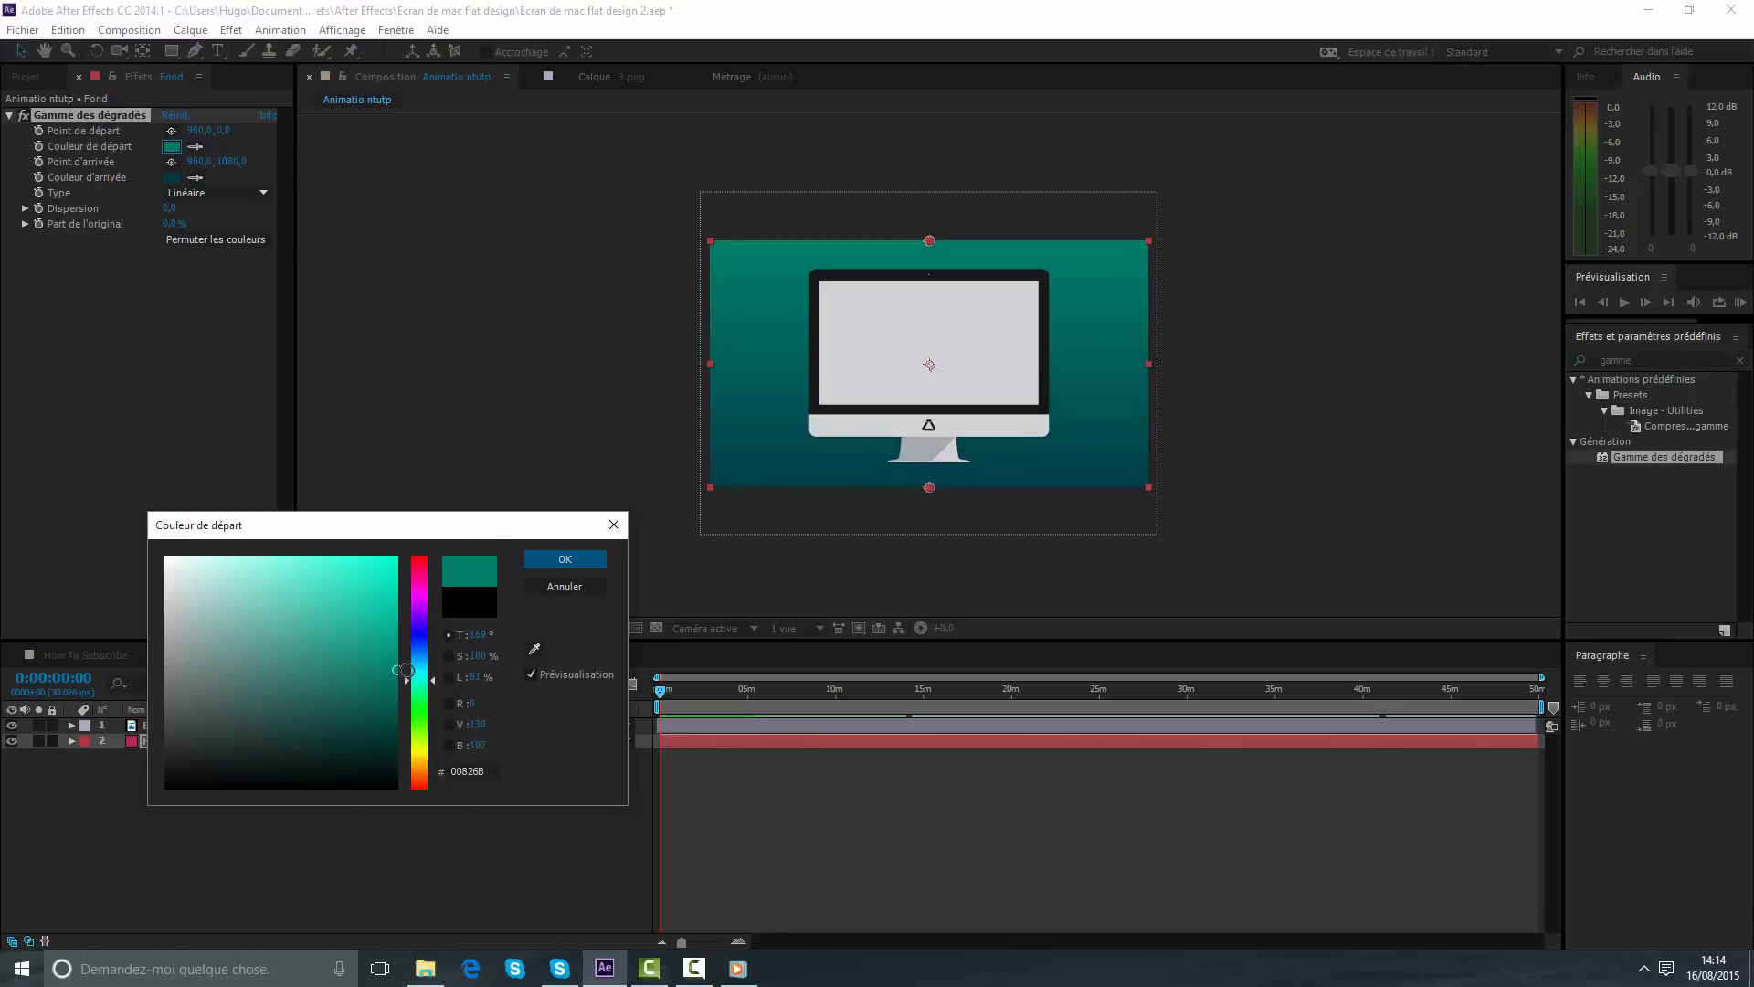
pyautogui.click(564, 558)
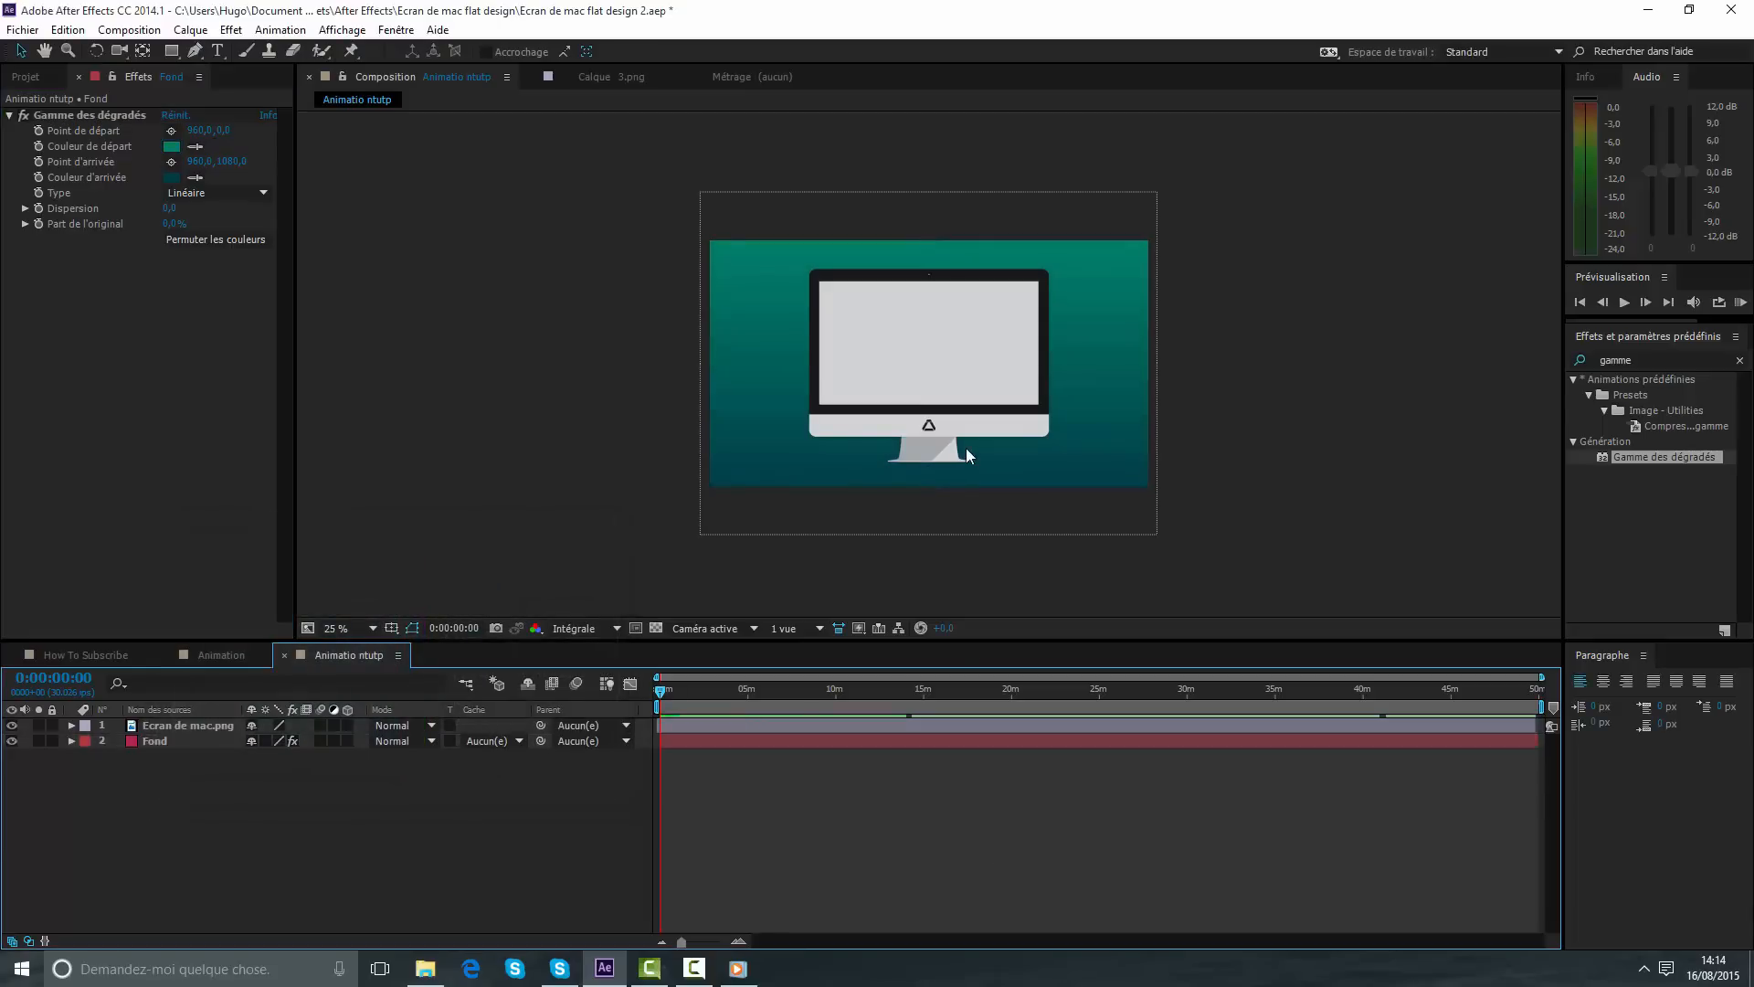
pyautogui.press('.')
pyautogui.press(',')
pyautogui.press('.')
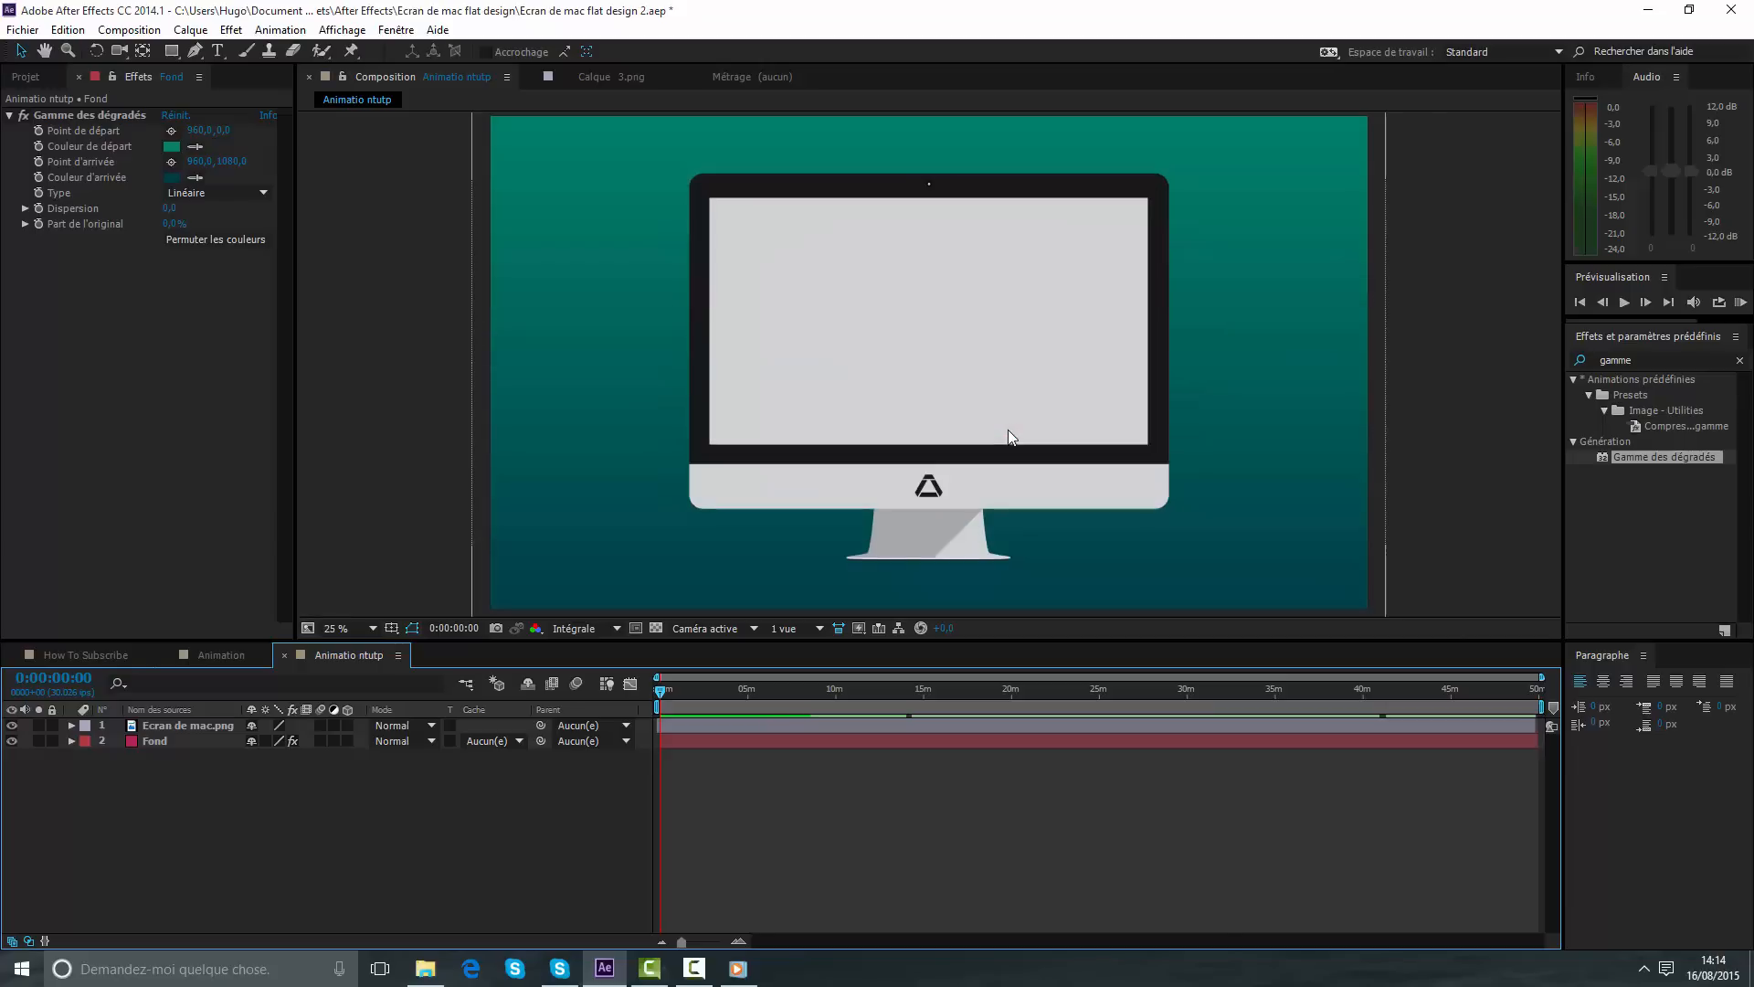
pyautogui.click(835, 718)
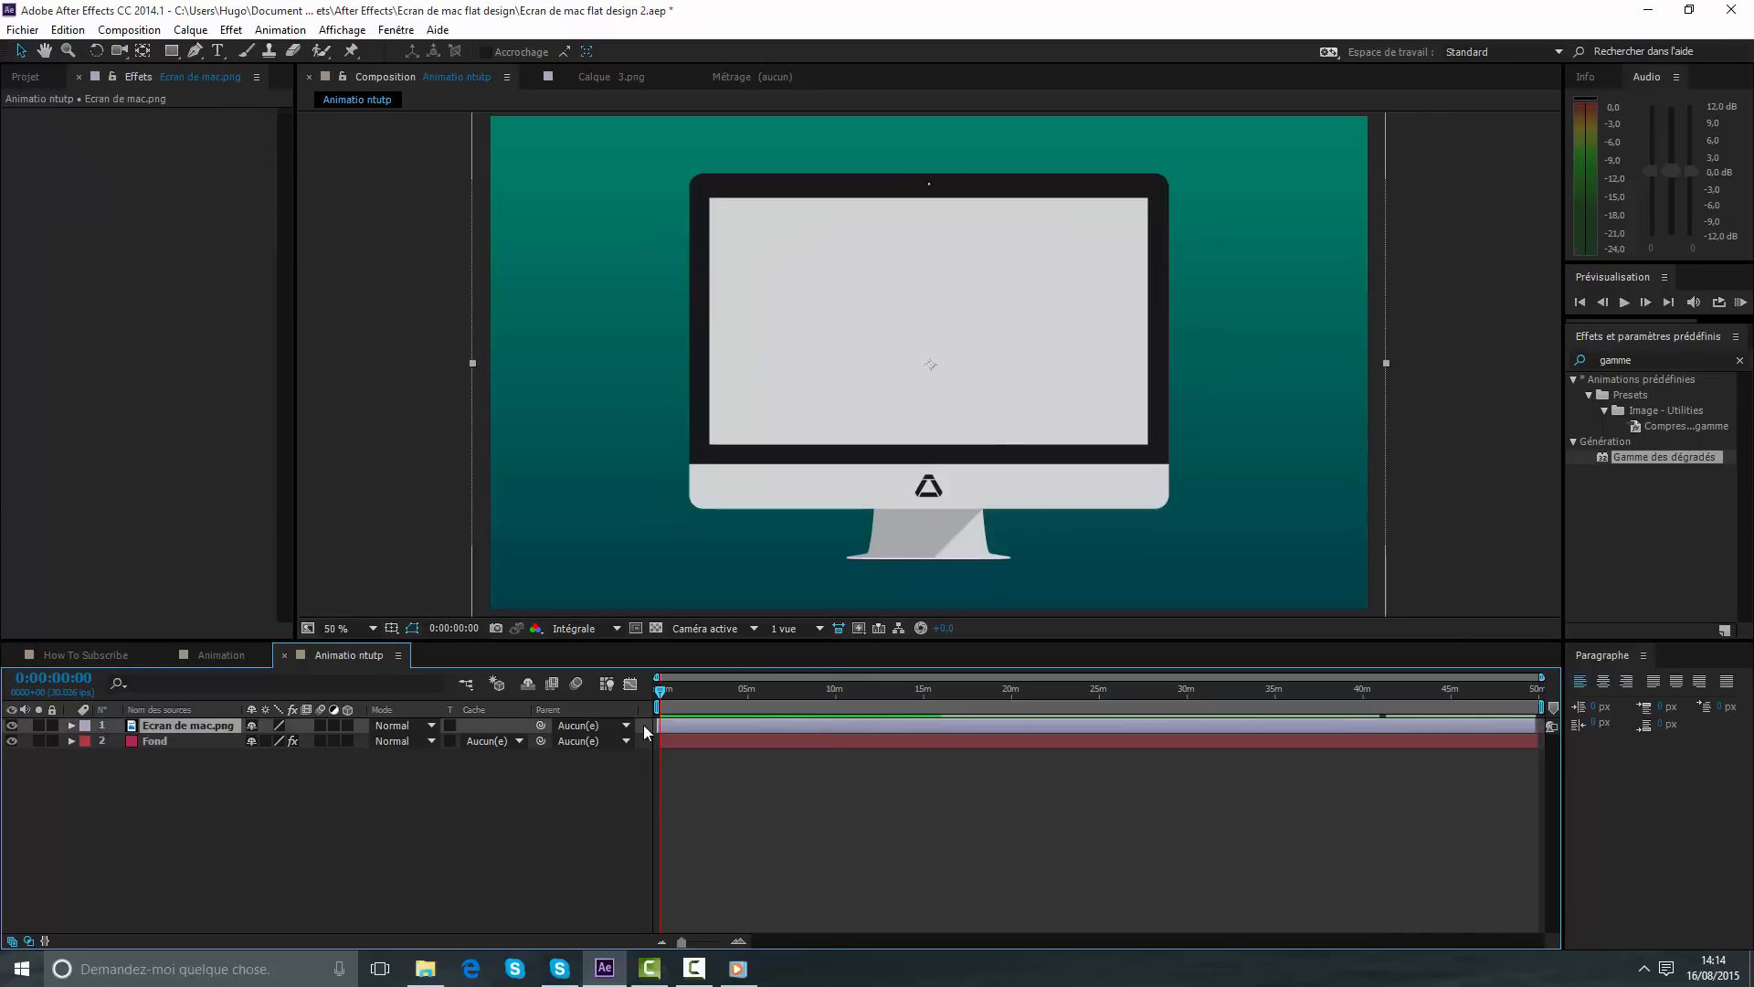
pyautogui.click(666, 797)
# - Import the browser mock-ups 1.png and 2.png from the Ressources folder into the project
pyautogui.click(27, 81)
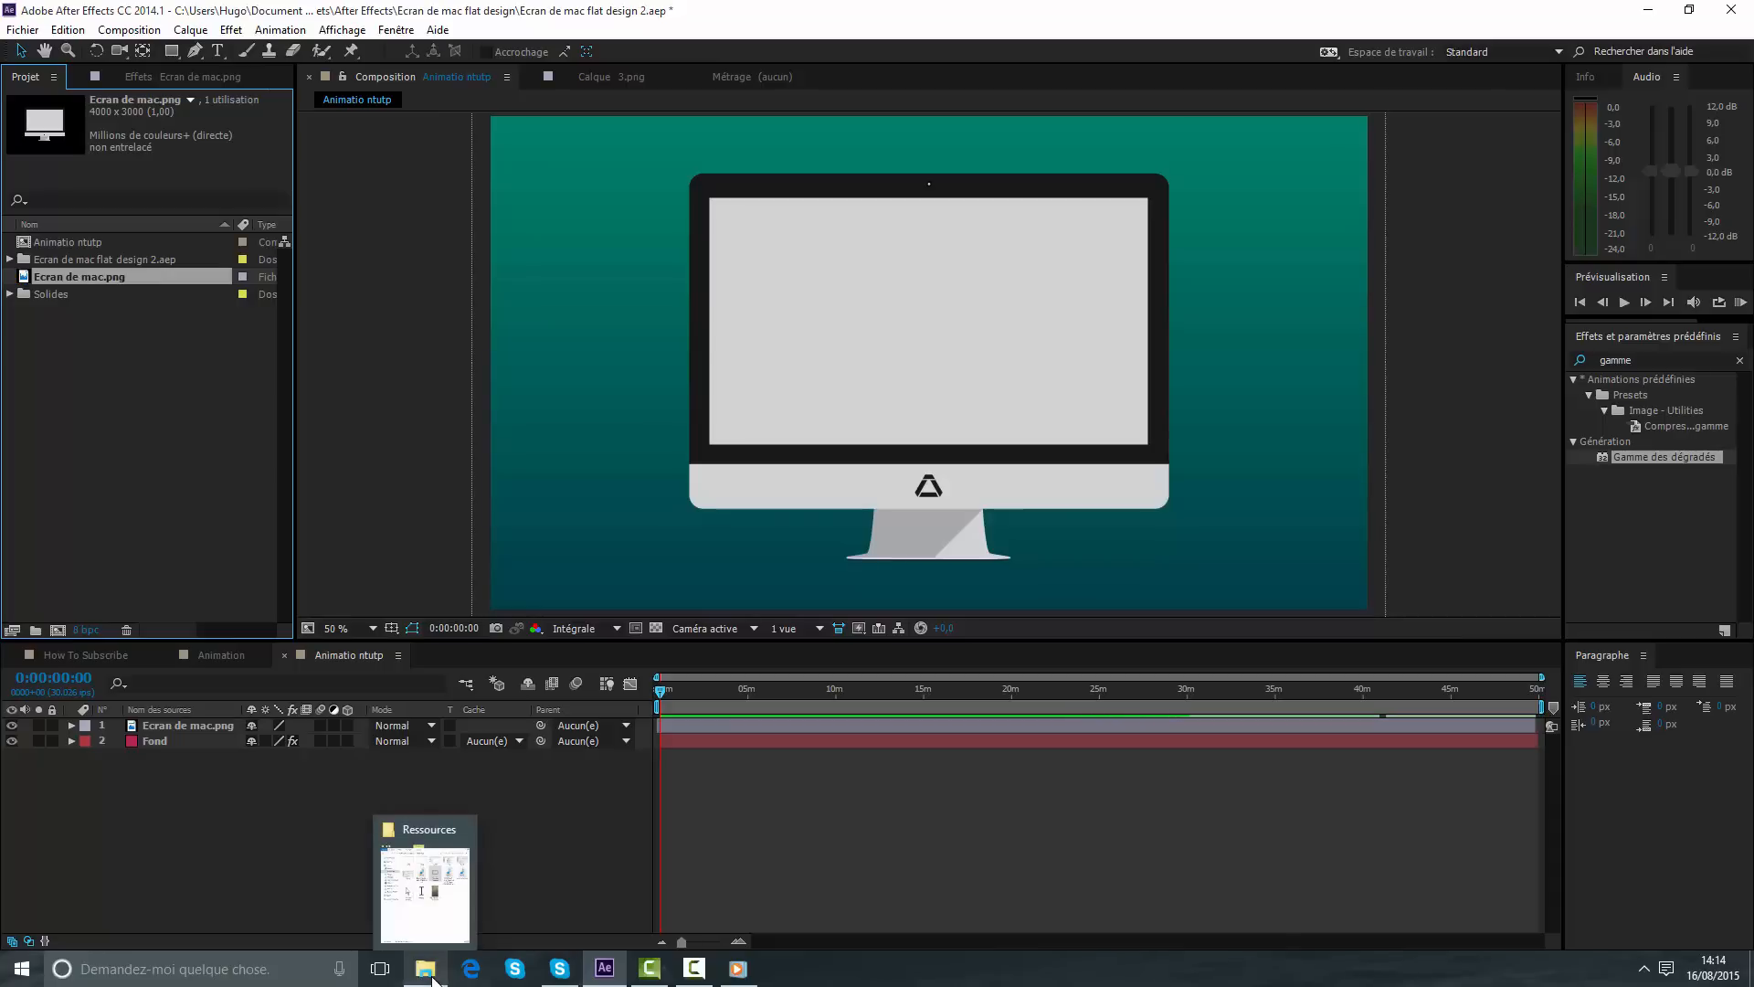
pyautogui.click(433, 980)
pyautogui.moveTo(699, 196); pyautogui.dragTo(178, 433)
pyautogui.click(427, 972)
pyautogui.moveTo(830, 198); pyautogui.dragTo(354, 719)
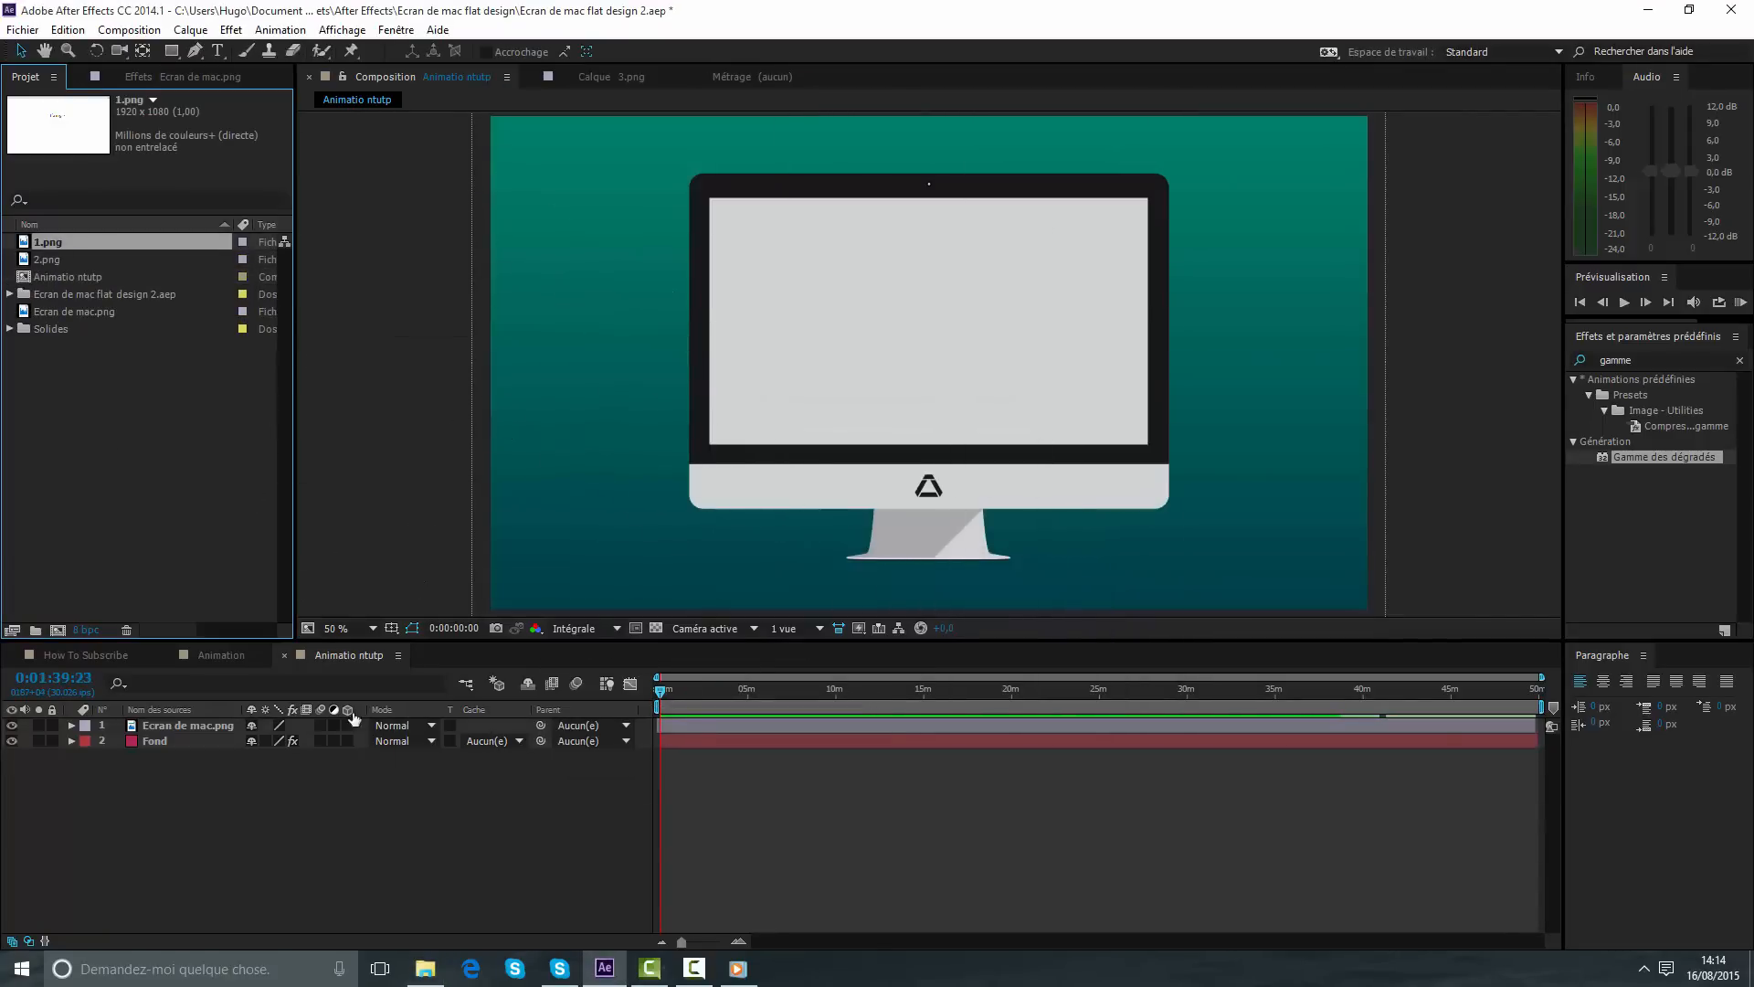
# - Import the cursor images Pointeur souris.png and text.png from the Ressources folder into the project
pyautogui.click(425, 968)
pyautogui.moveTo(699, 439); pyautogui.dragTo(247, 439)
pyautogui.click(426, 969)
pyautogui.moveTo(801, 434); pyautogui.dragTo(265, 459)
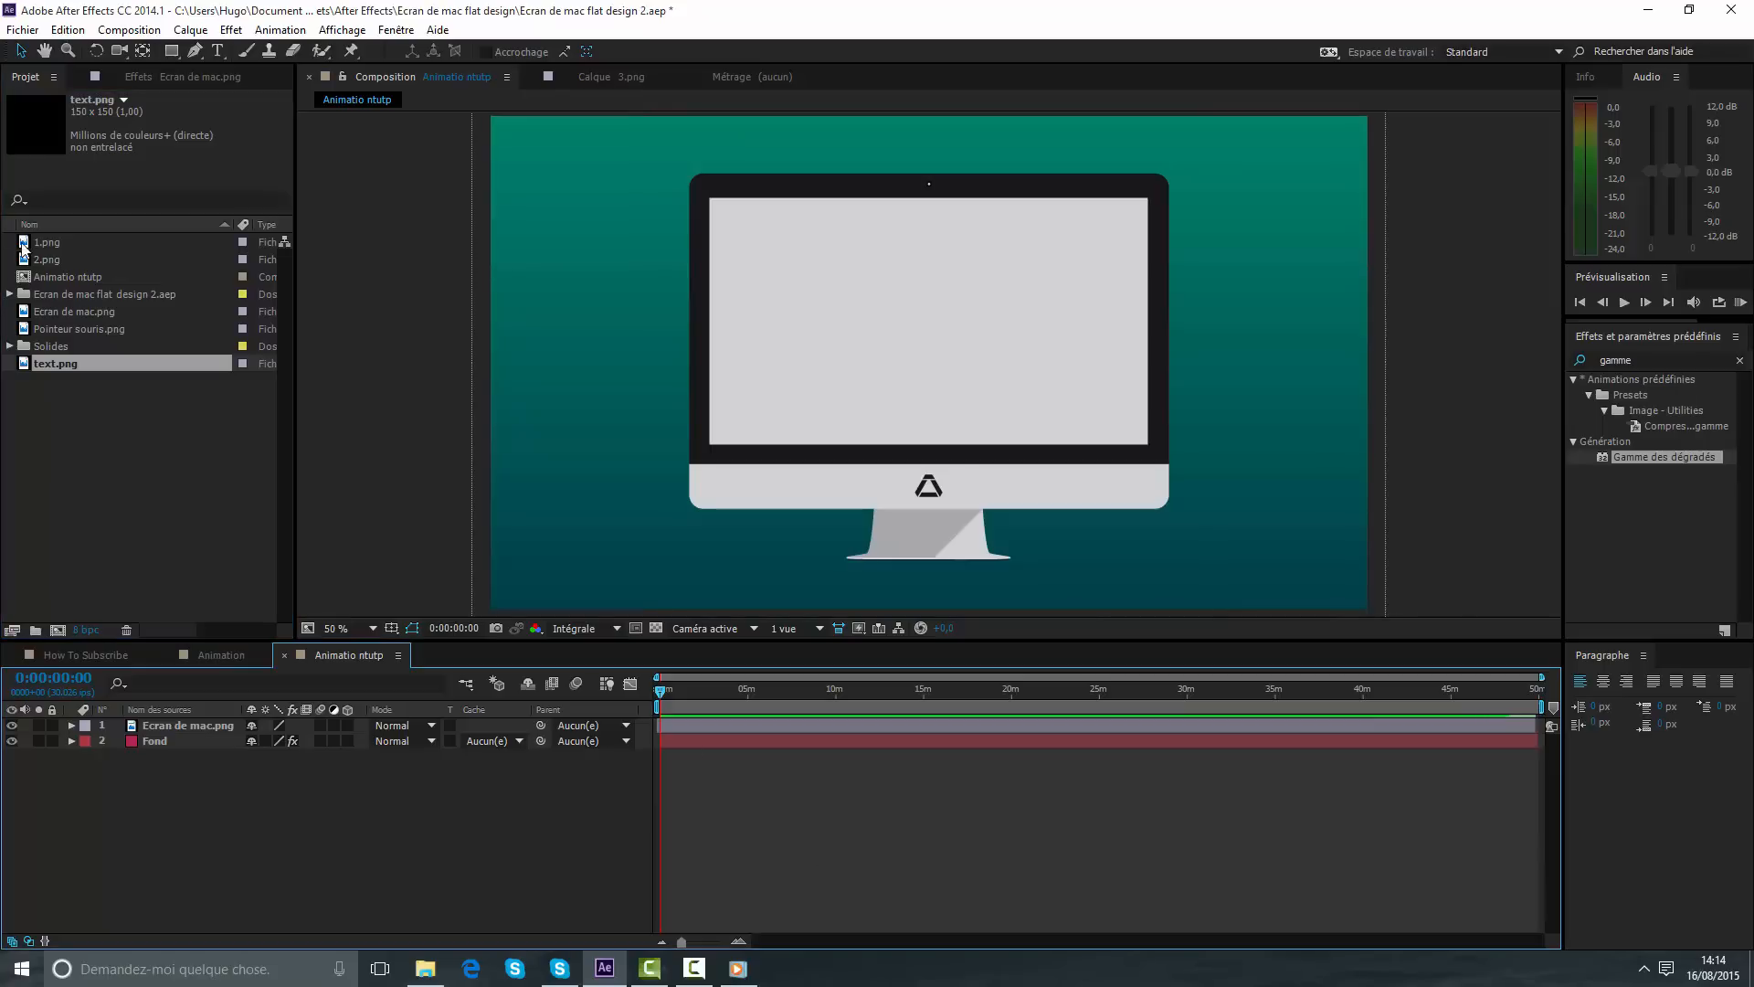
# - Add 1.png as the top layer from the start of the composition and scale it down to about the width of the monitor's screen
pyautogui.moveTo(22, 244); pyautogui.dragTo(660, 722)
pyautogui.click(706, 690)
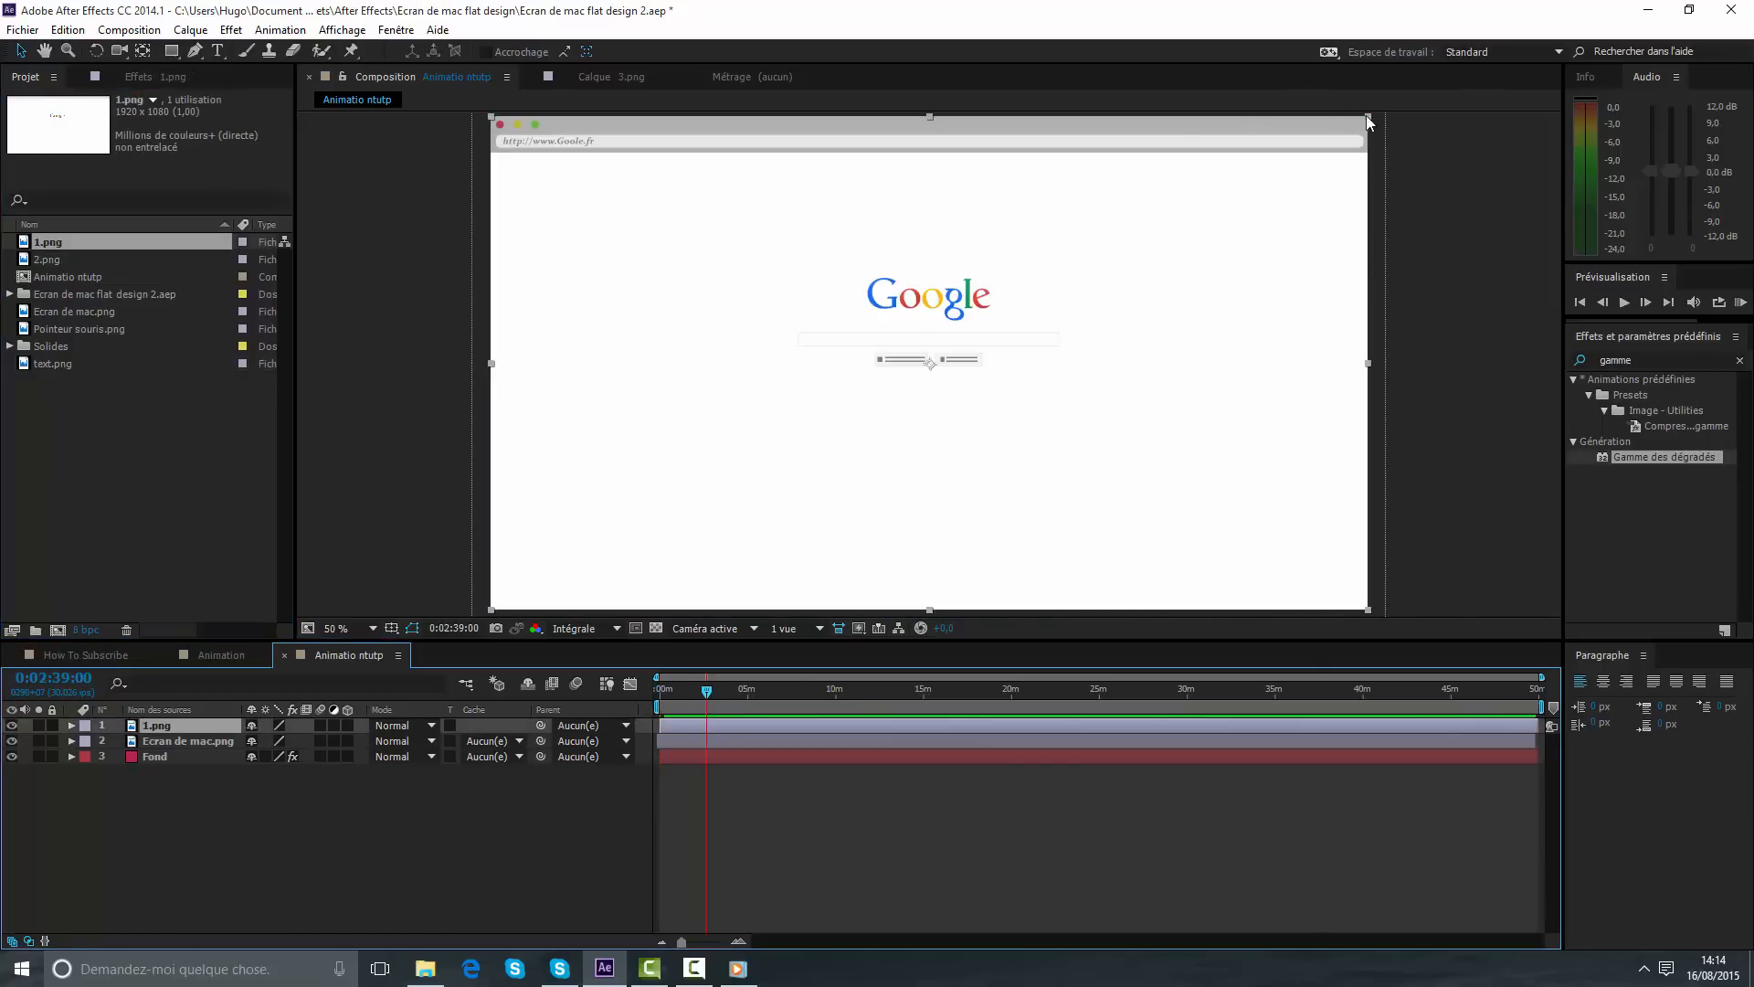
pyautogui.moveTo(1369, 117); pyautogui.dragTo(1192, 242)
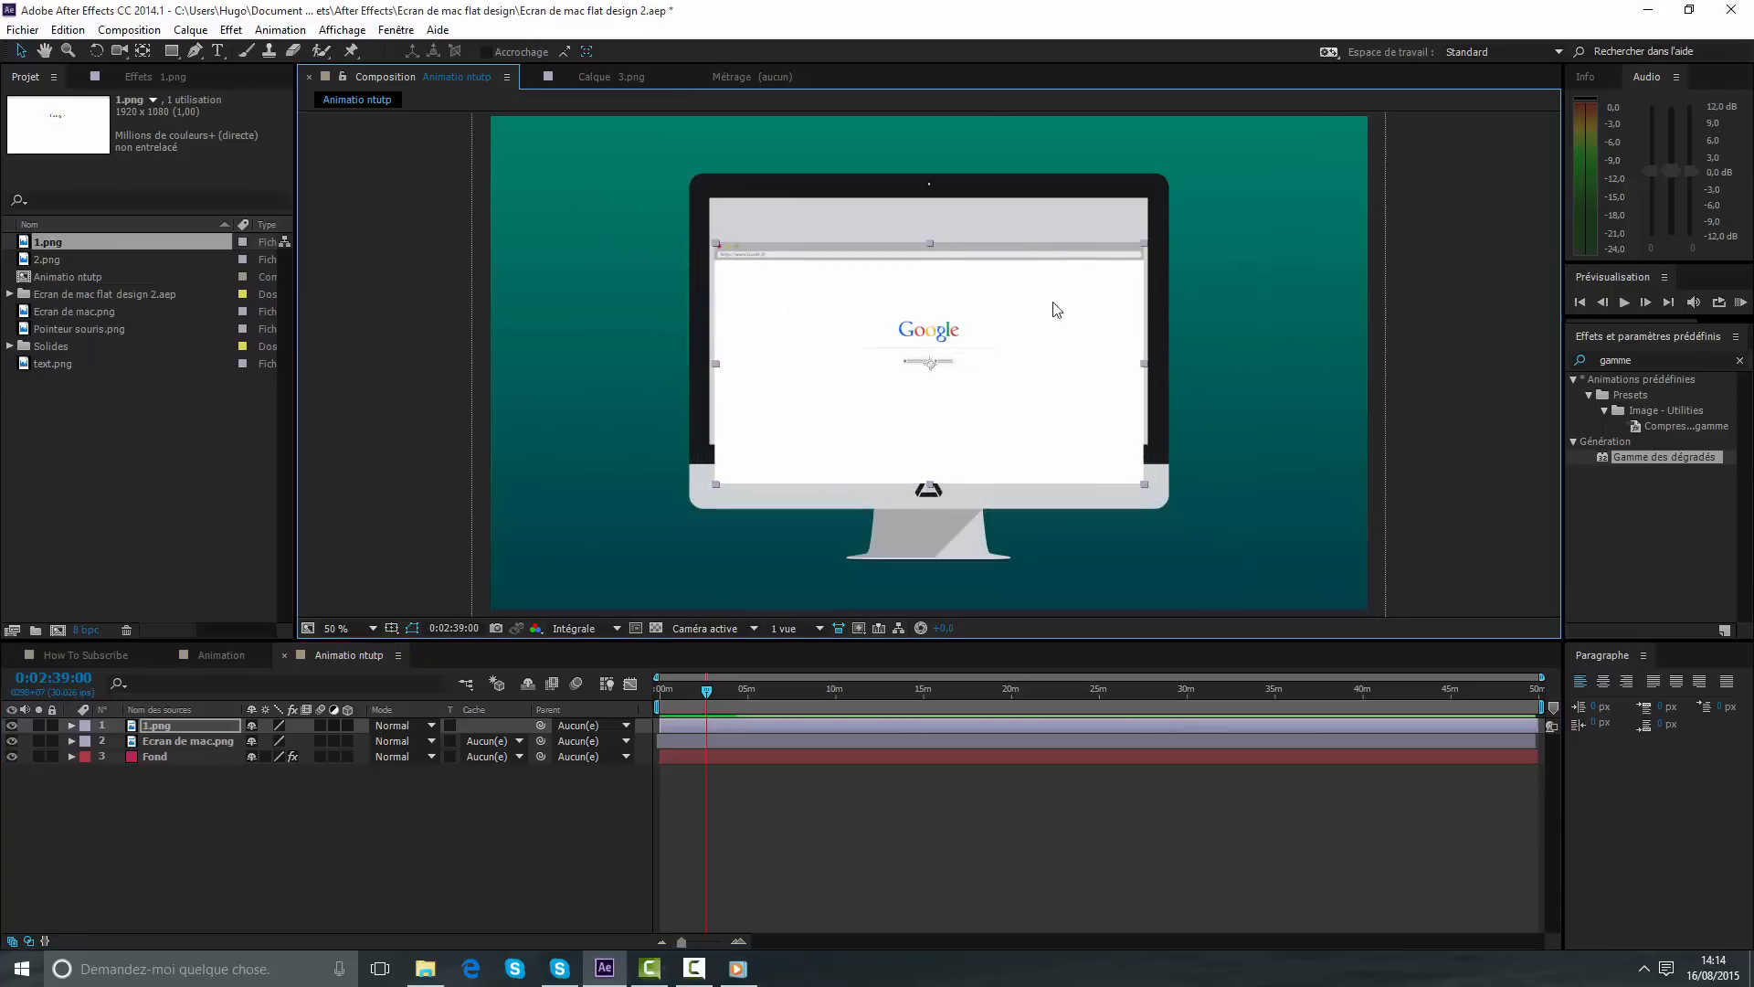
# - Adjust the scale and position of the 1.png layer, at about 958, 448, so the browser page exactly fills the monitor's screen area
pyautogui.moveTo(1051, 296); pyautogui.dragTo(1050, 274)
pyautogui.press('.')
pyautogui.press('.')
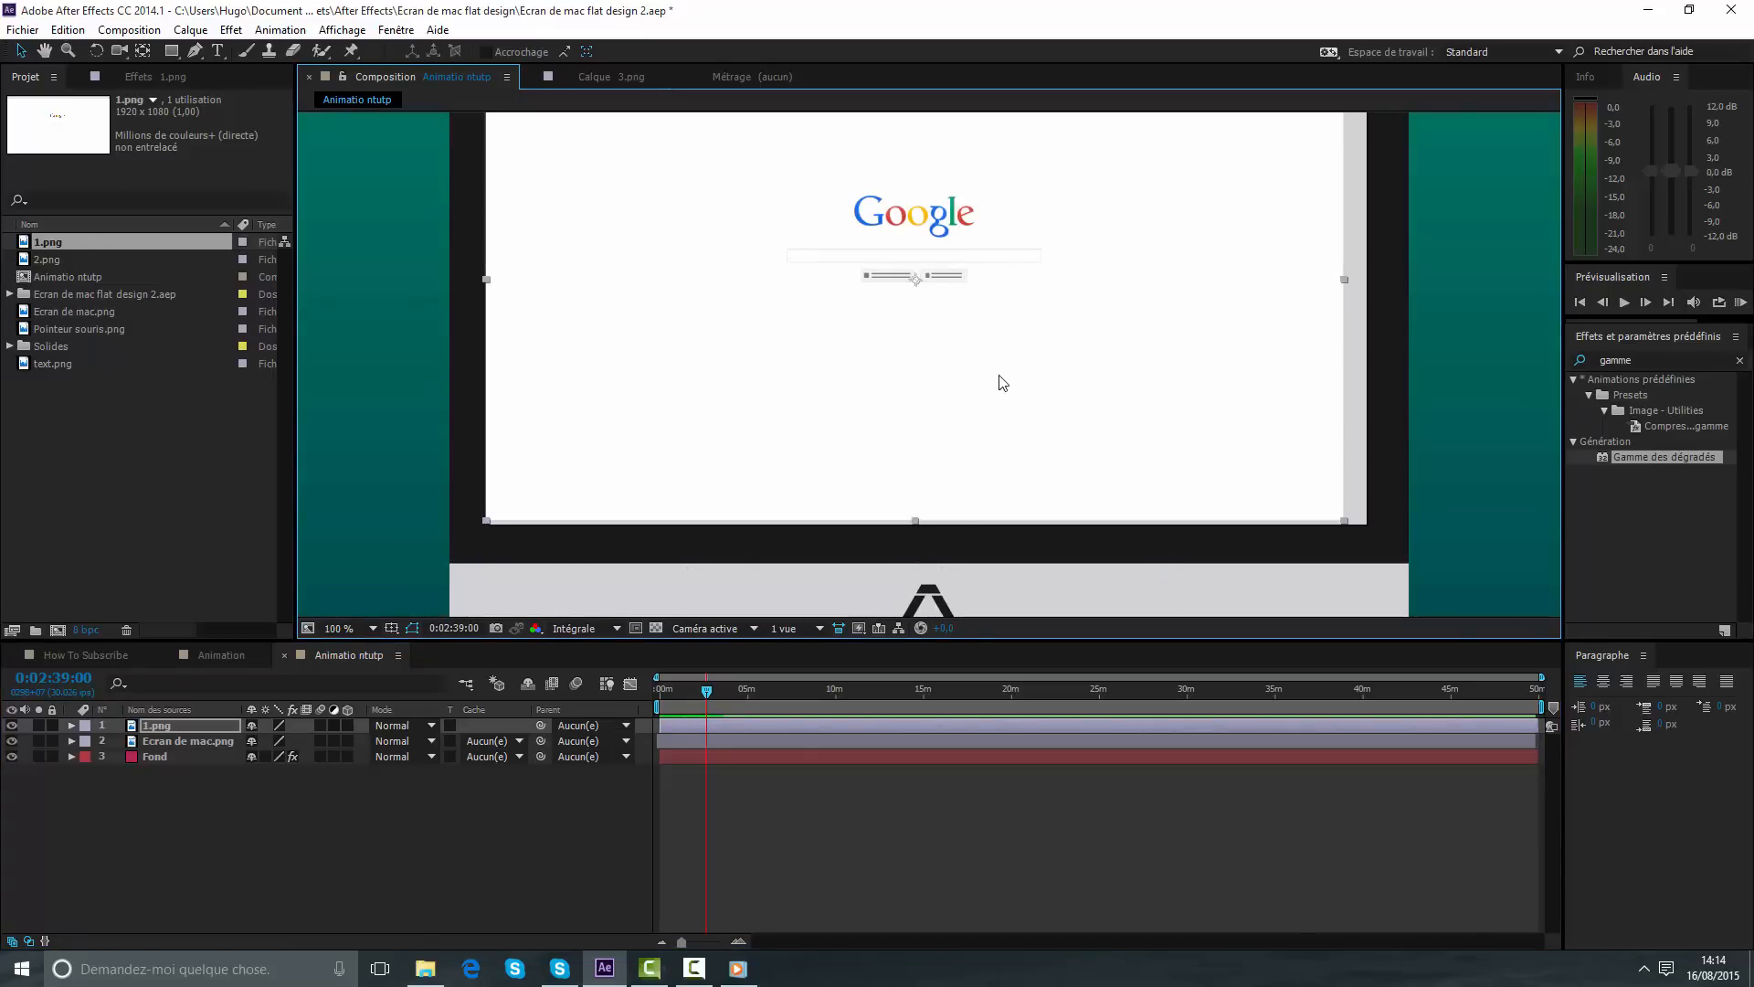
pyautogui.press('p')
pyautogui.moveTo(284, 742); pyautogui.dragTo(144, 772)
pyautogui.press('s')
pyautogui.press('p')
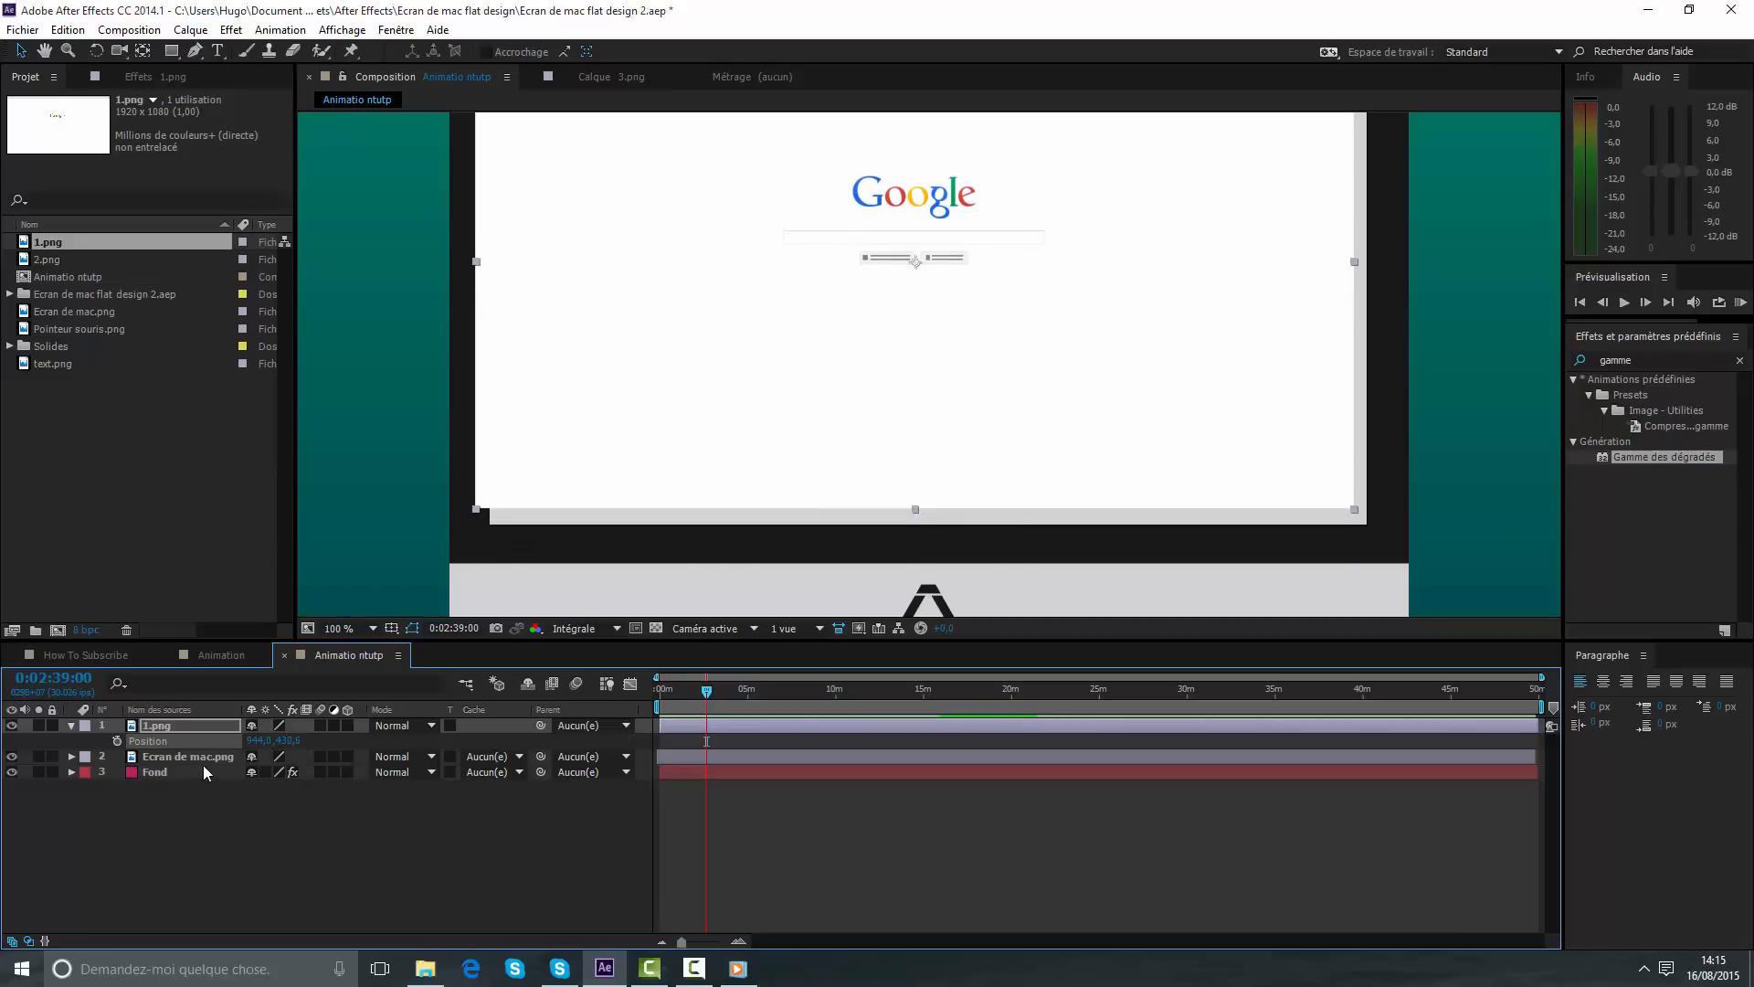
pyautogui.moveTo(297, 742); pyautogui.dragTo(687, 749)
pyautogui.moveTo(268, 743)
pyautogui.mouseDown()
pyautogui.moveTo(301, 743)
pyautogui.moveTo(283, 743)
pyautogui.mouseUp()
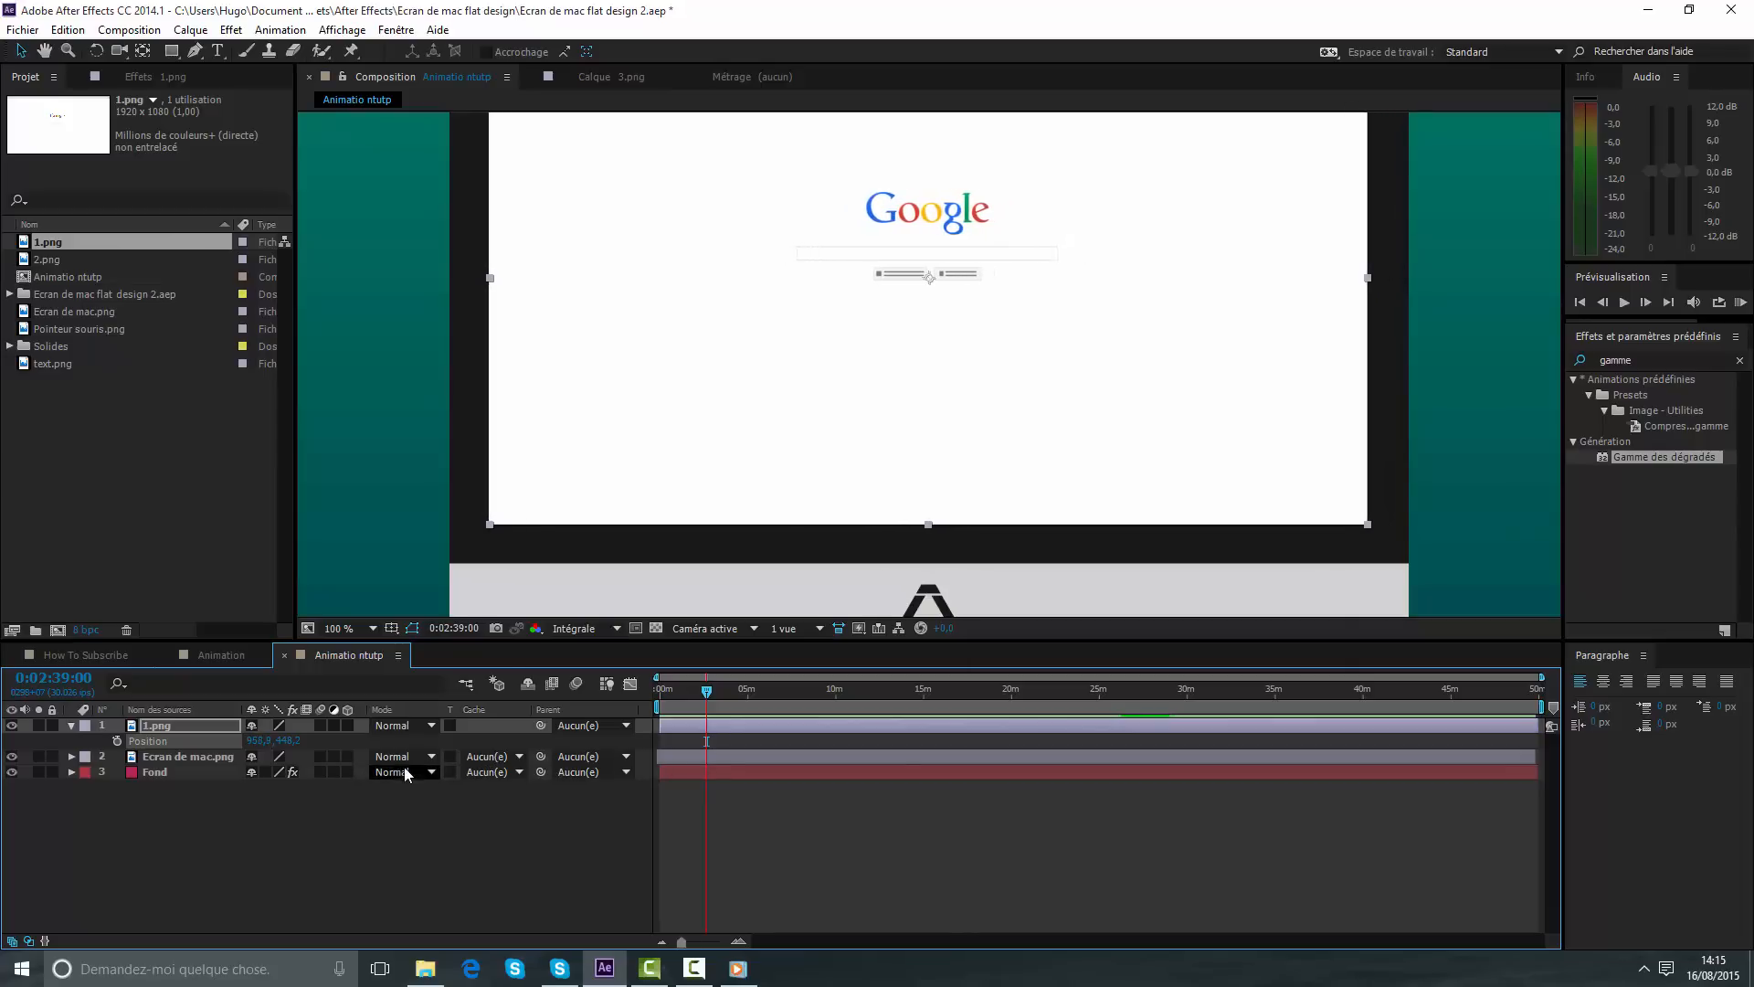
pyautogui.moveTo(771, 421); pyautogui.dragTo(740, 626)
pyautogui.click(930, 903)
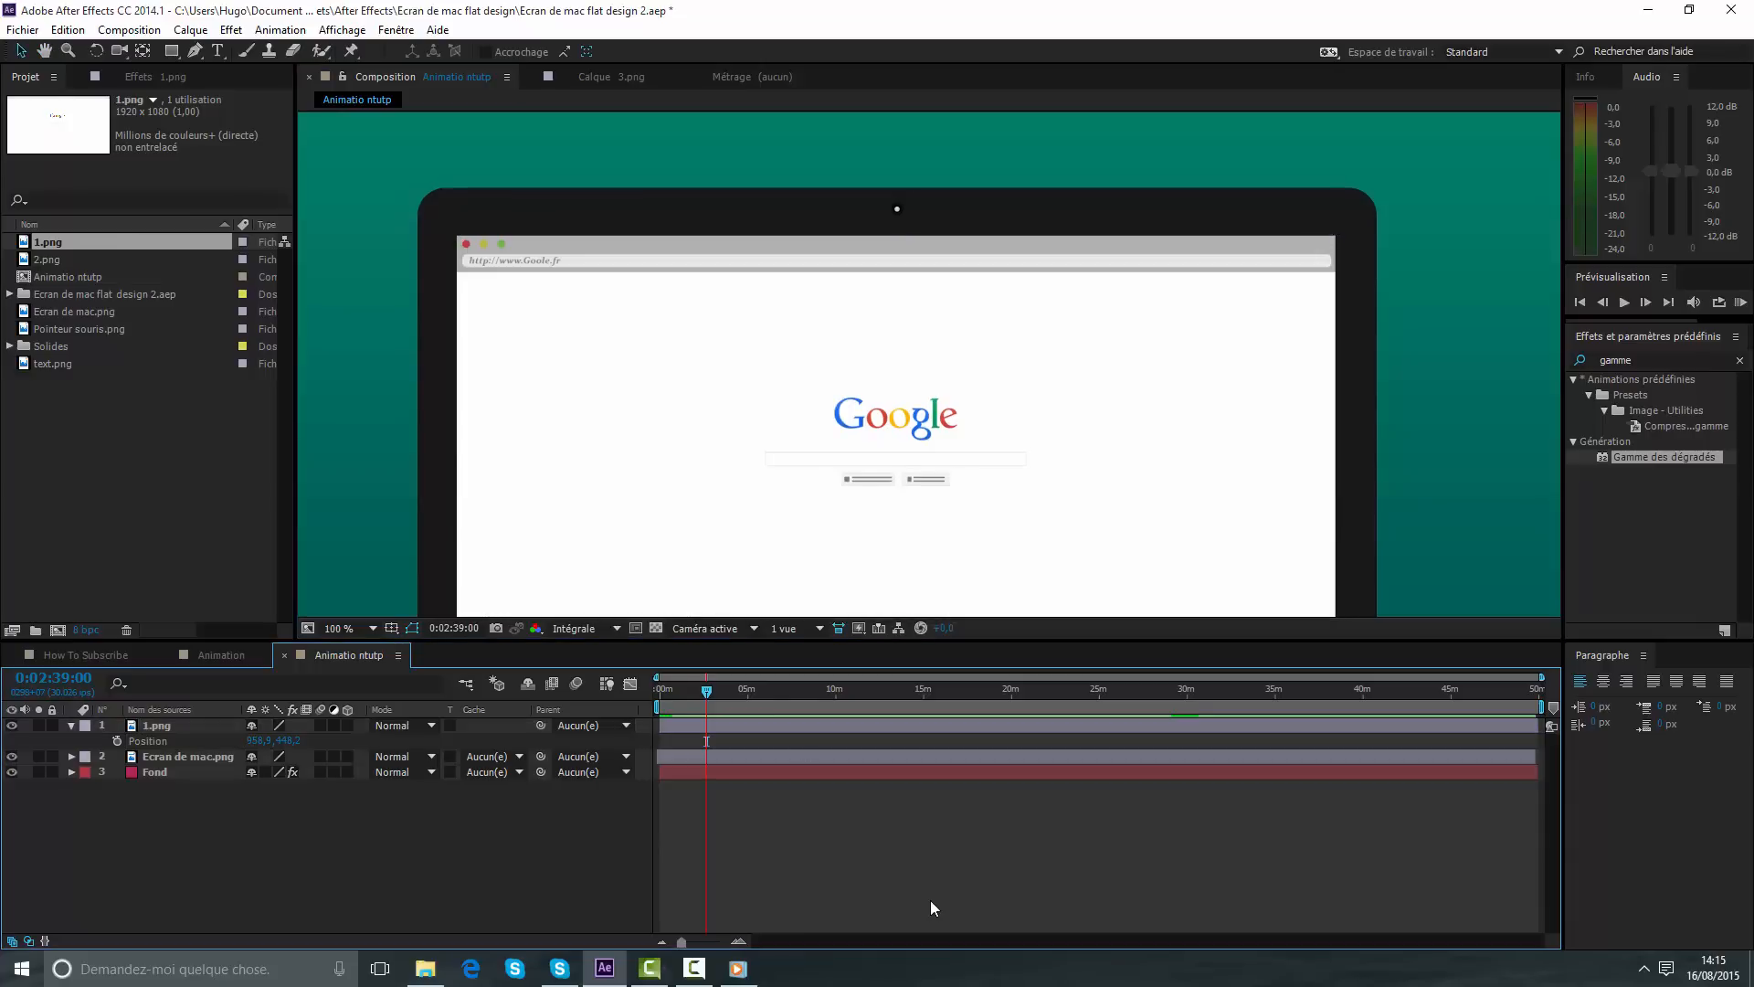
pyautogui.scroll(-2, 882, 528)
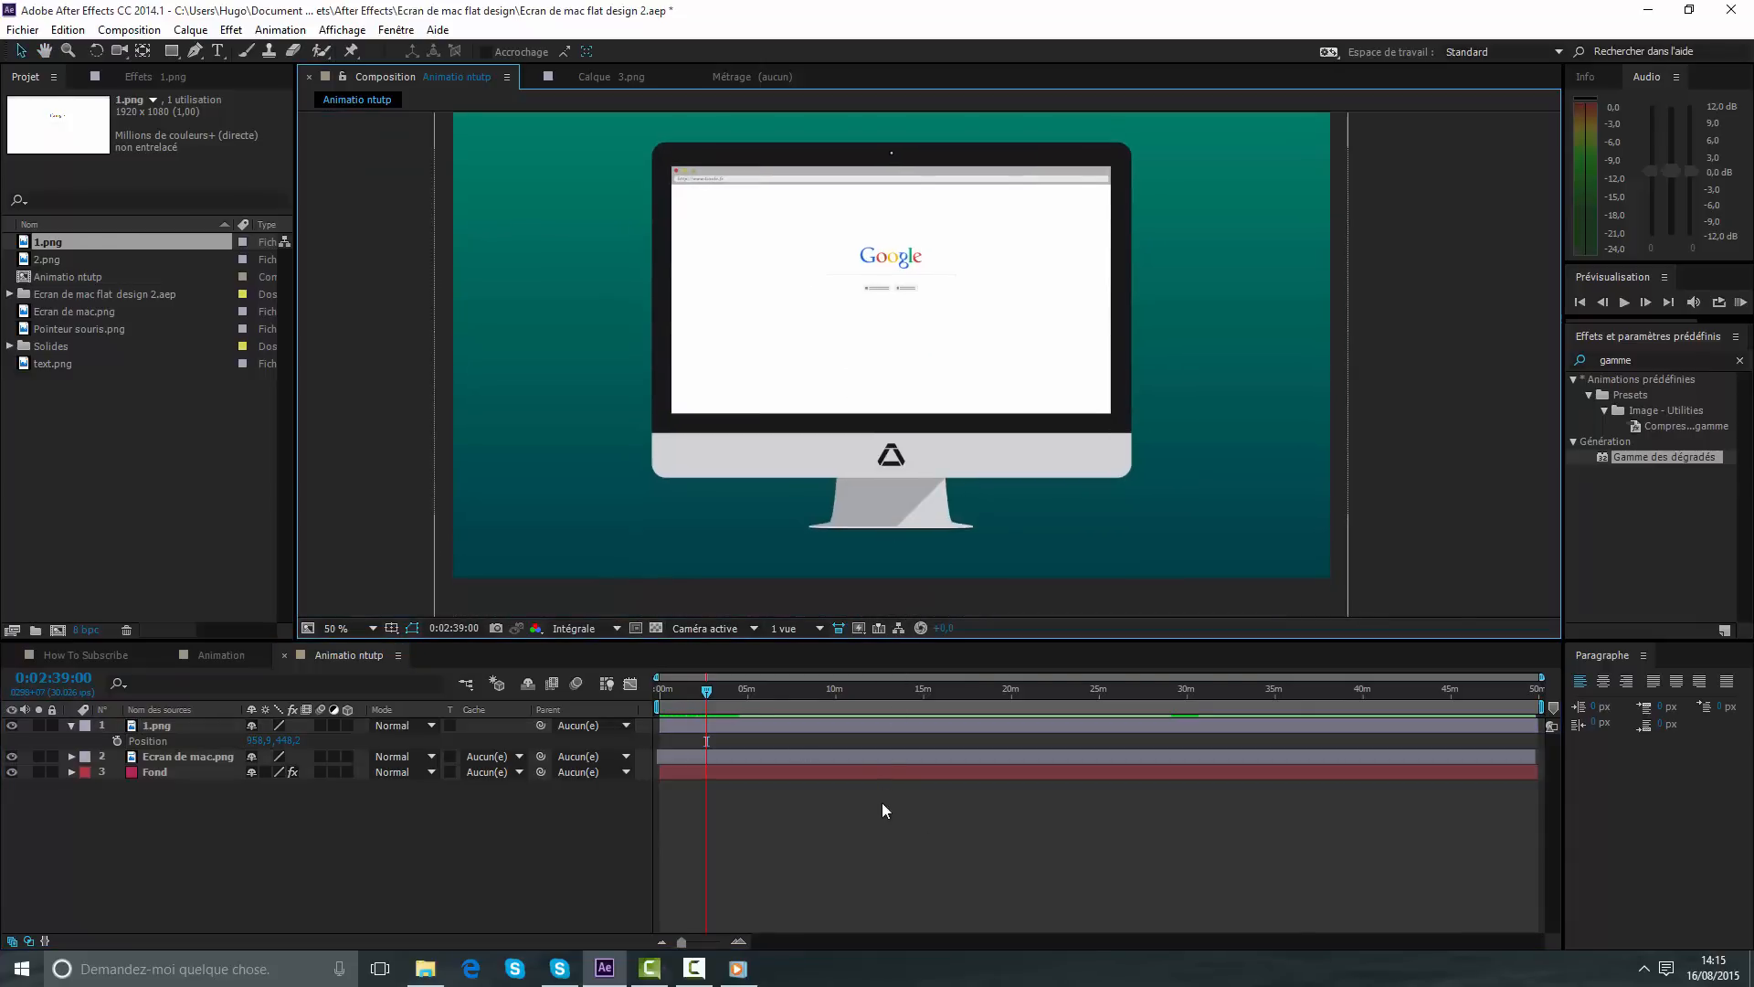
# - Add Pointeur souris.png as the top layer at the start of the composition, with the whole frame fitted in view
pyautogui.click(352, 629)
pyautogui.click(398, 326)
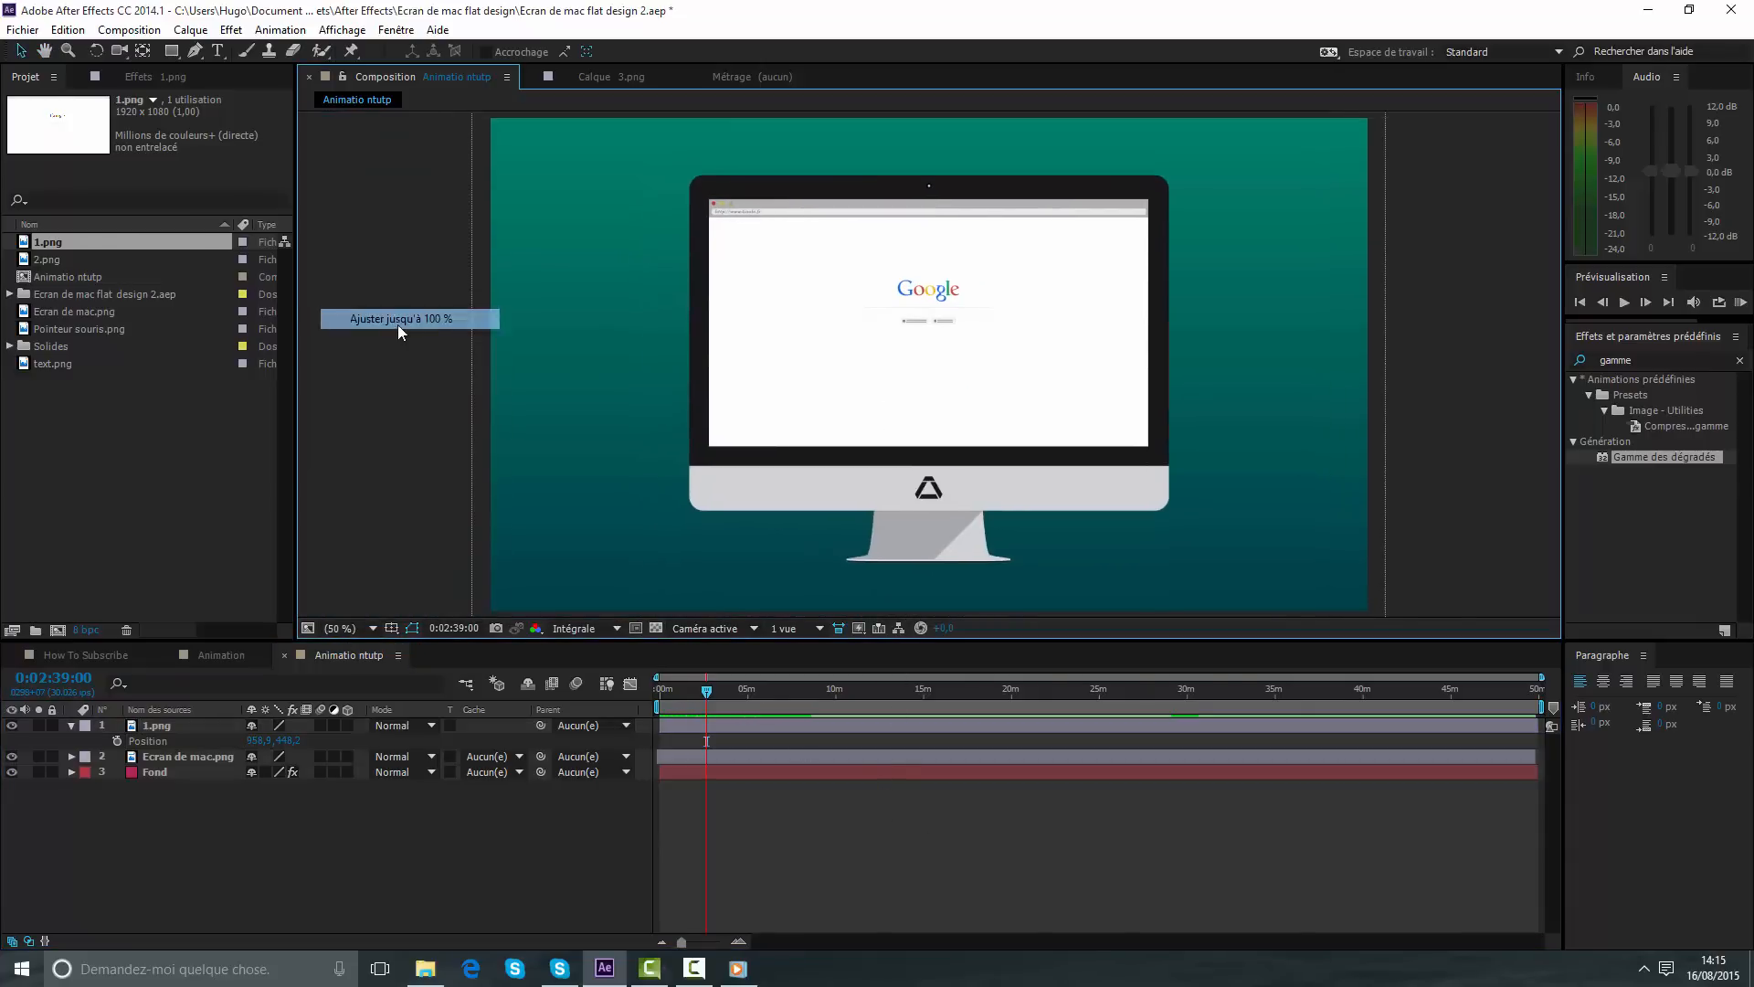
pyautogui.click(945, 859)
pyautogui.moveTo(696, 688); pyautogui.dragTo(628, 707)
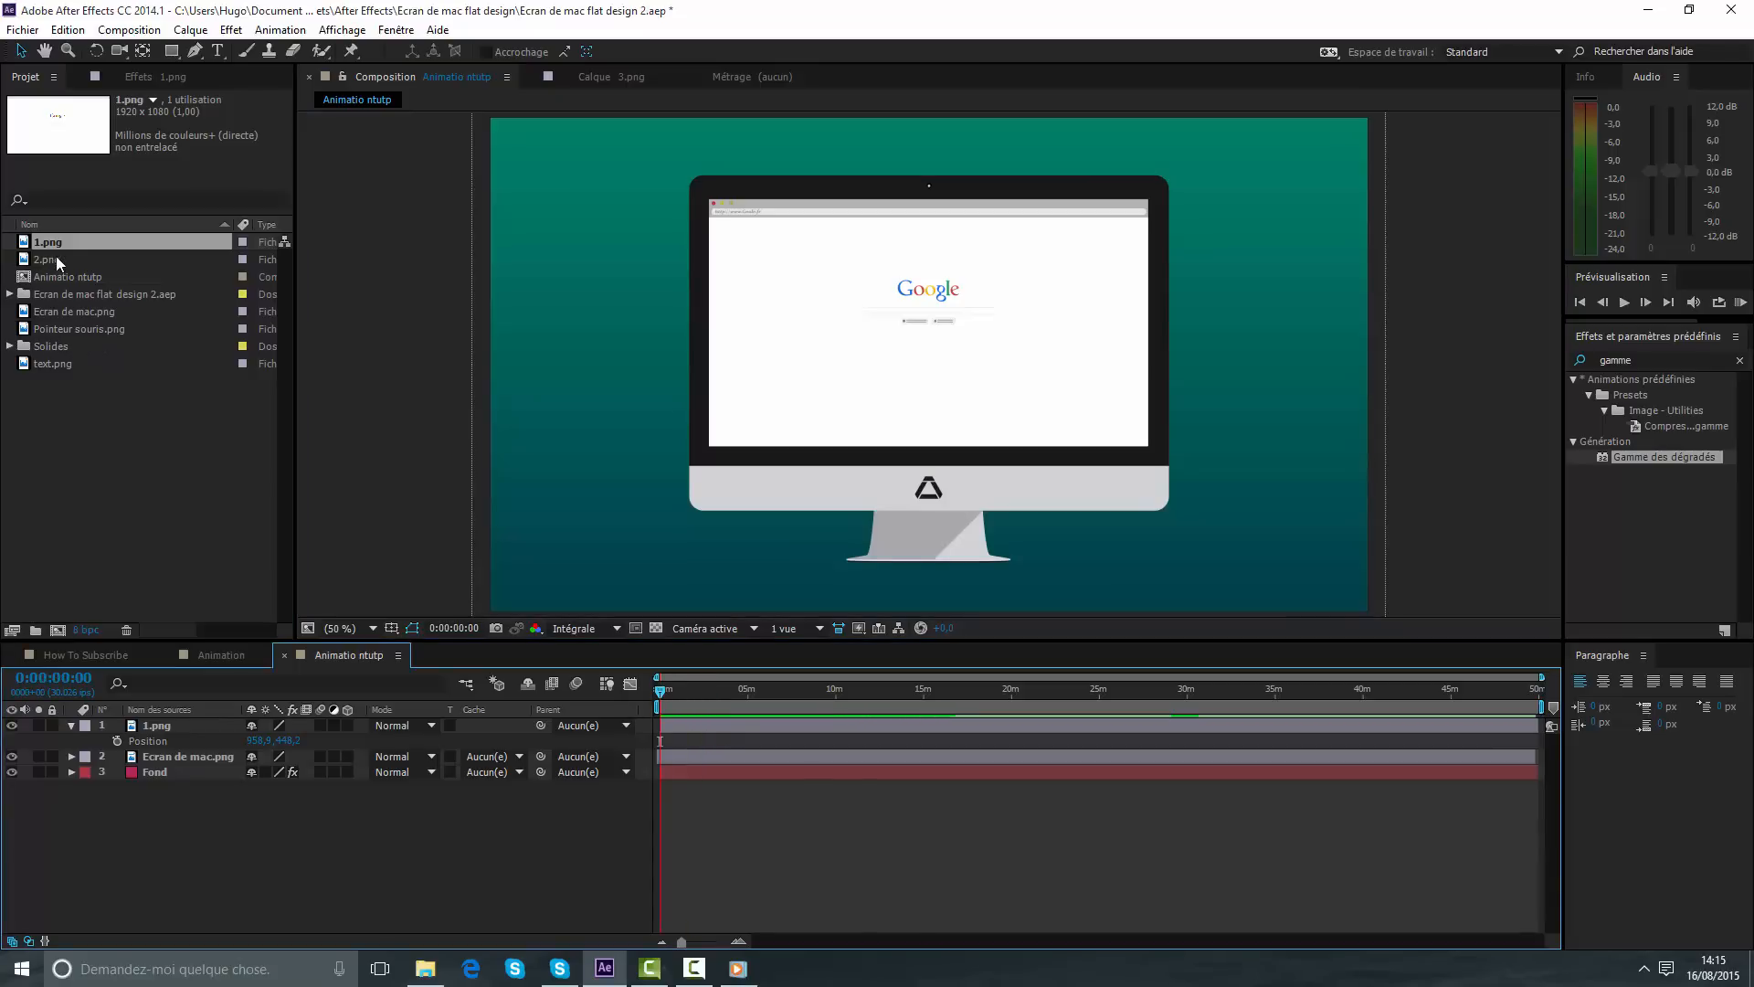
pyautogui.click(59, 363)
pyautogui.click(56, 312)
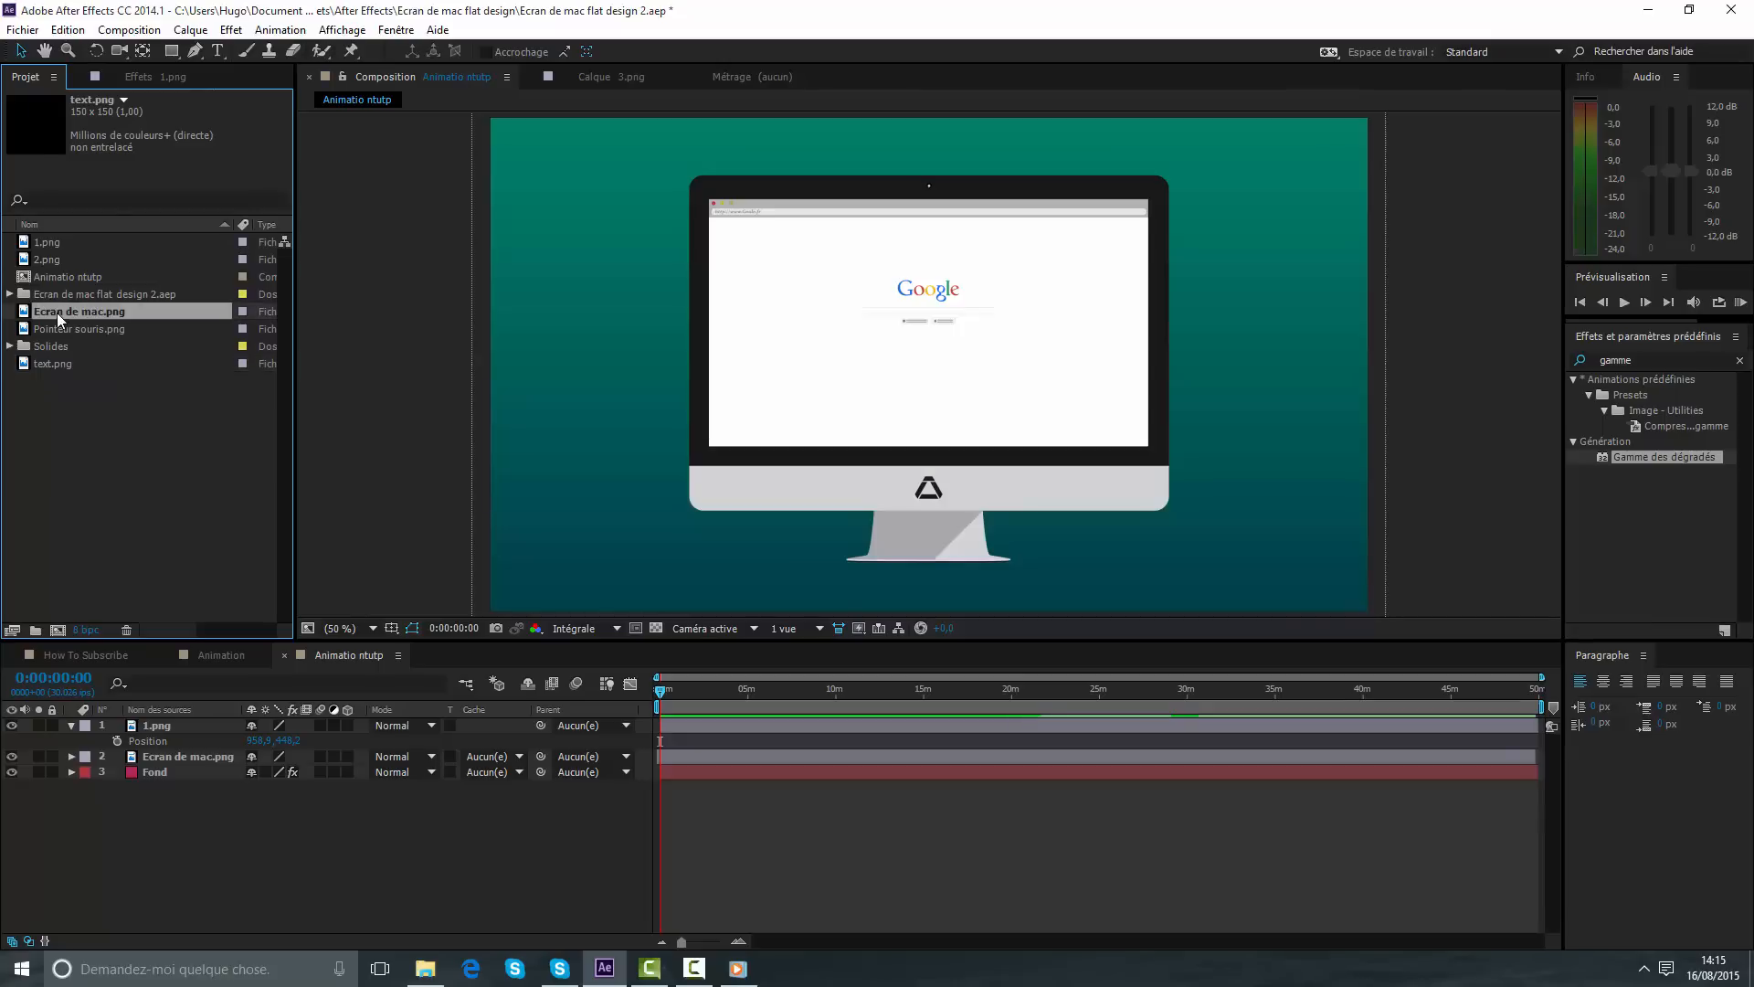
pyautogui.moveTo(53, 327); pyautogui.dragTo(716, 731)
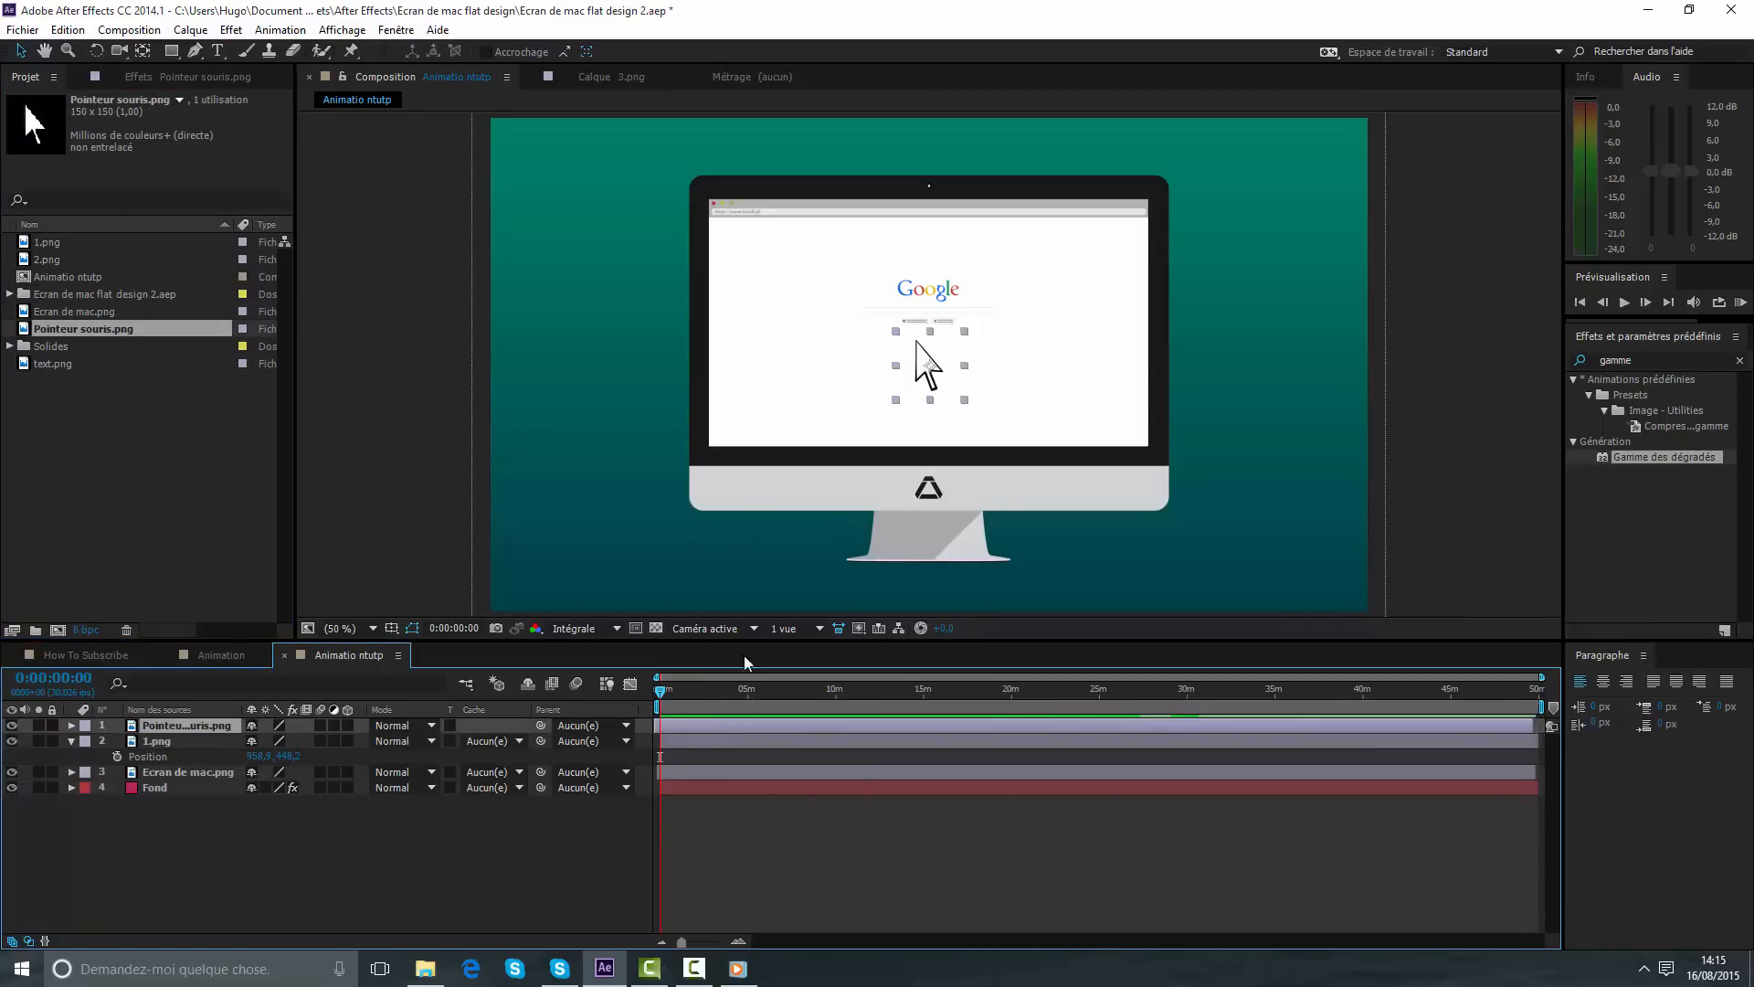
# - Scale the Pointeur souris.png layer down proportionally to a small cursor size suited to the browser page
pyautogui.press('s')
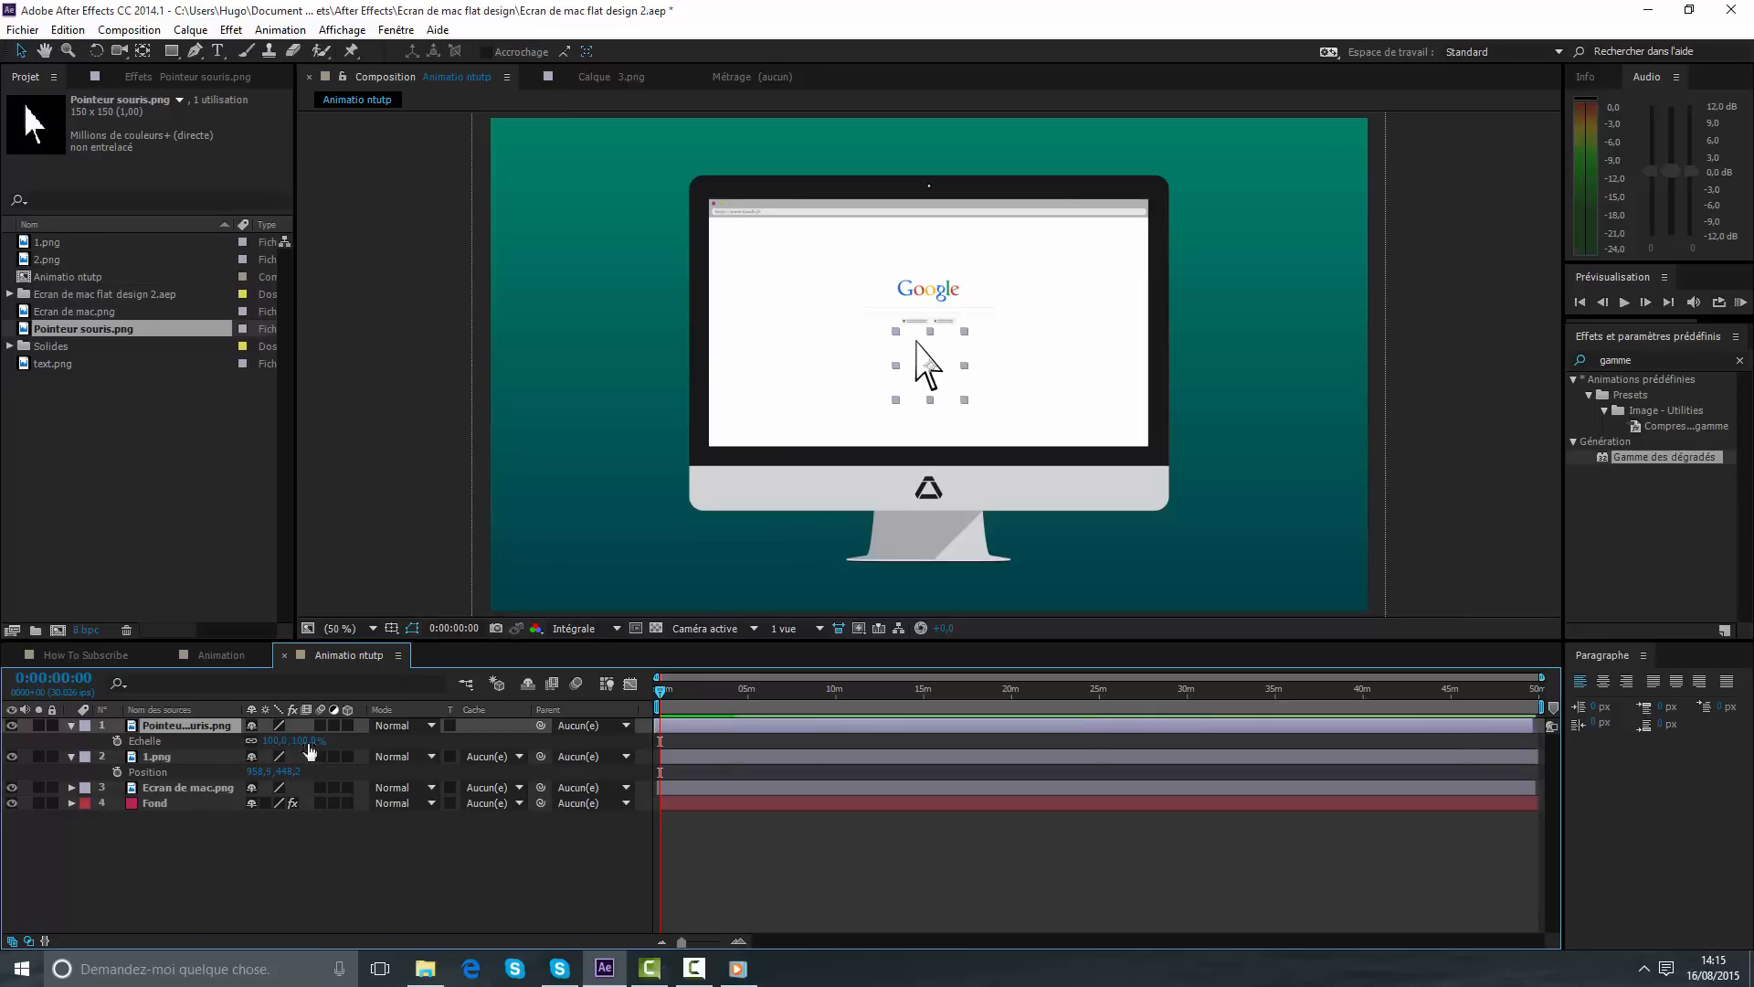
pyautogui.moveTo(307, 742); pyautogui.dragTo(83, 804)
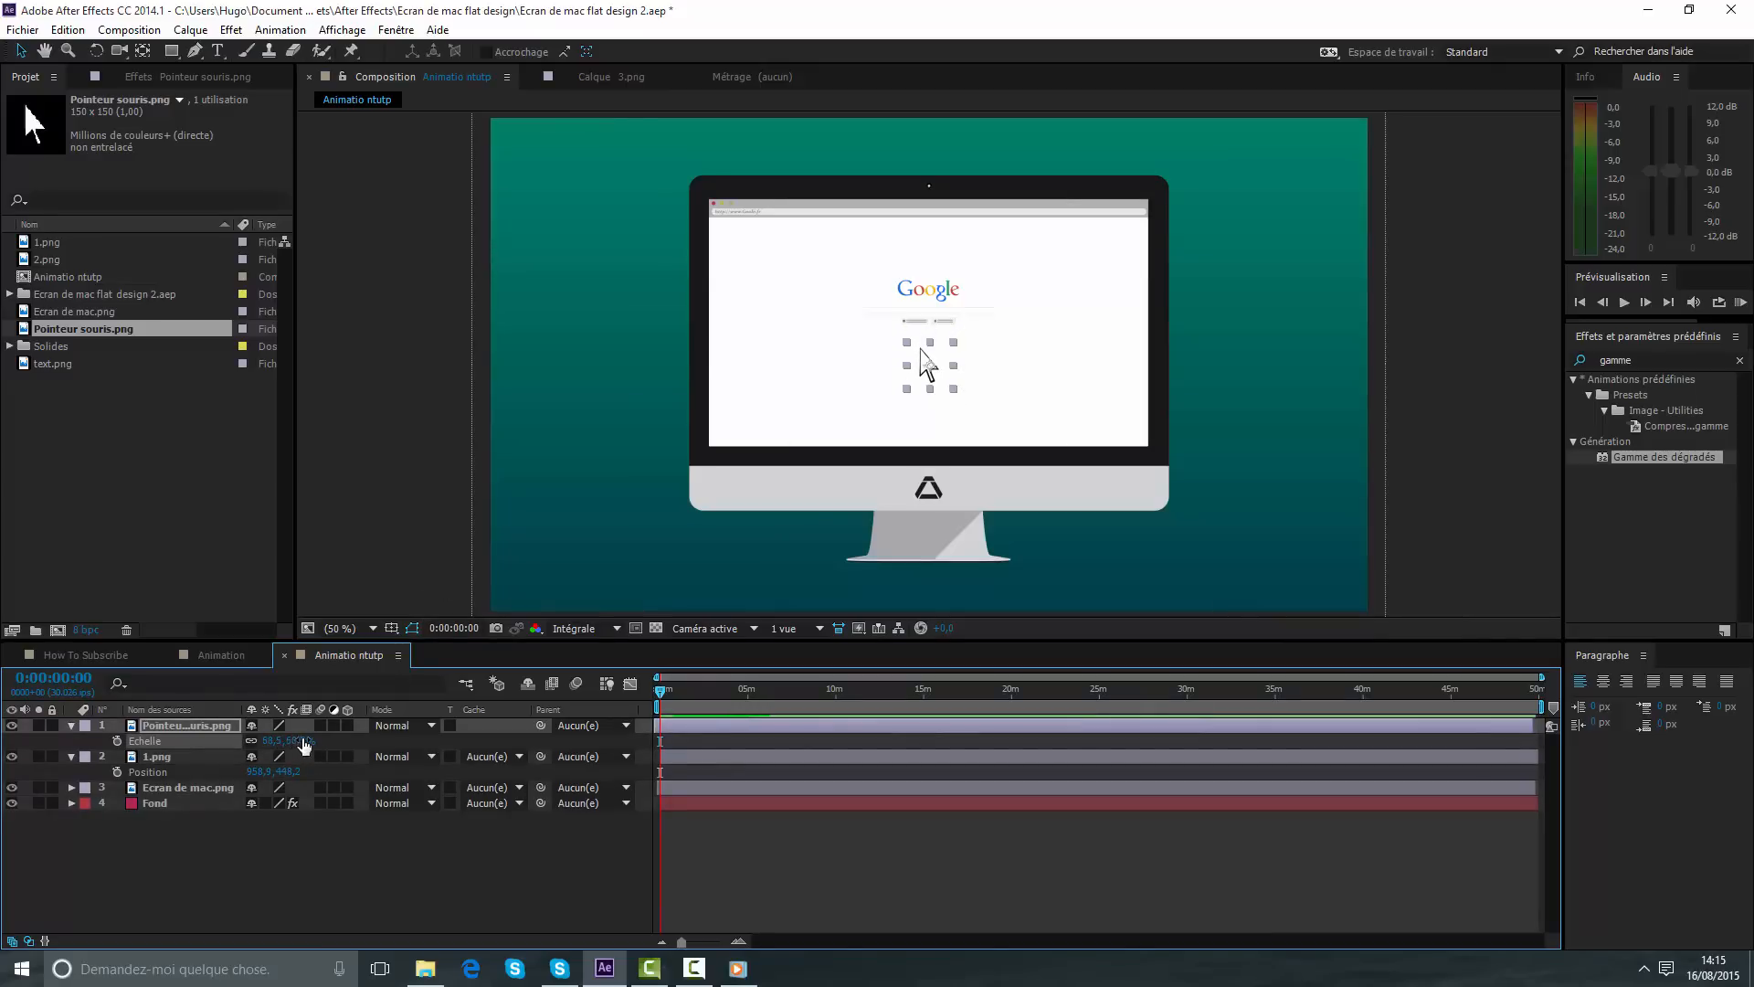
pyautogui.moveTo(303, 742)
pyautogui.mouseDown()
pyautogui.moveTo(281, 756)
pyautogui.moveTo(303, 758)
pyautogui.mouseUp()
pyautogui.click(734, 856)
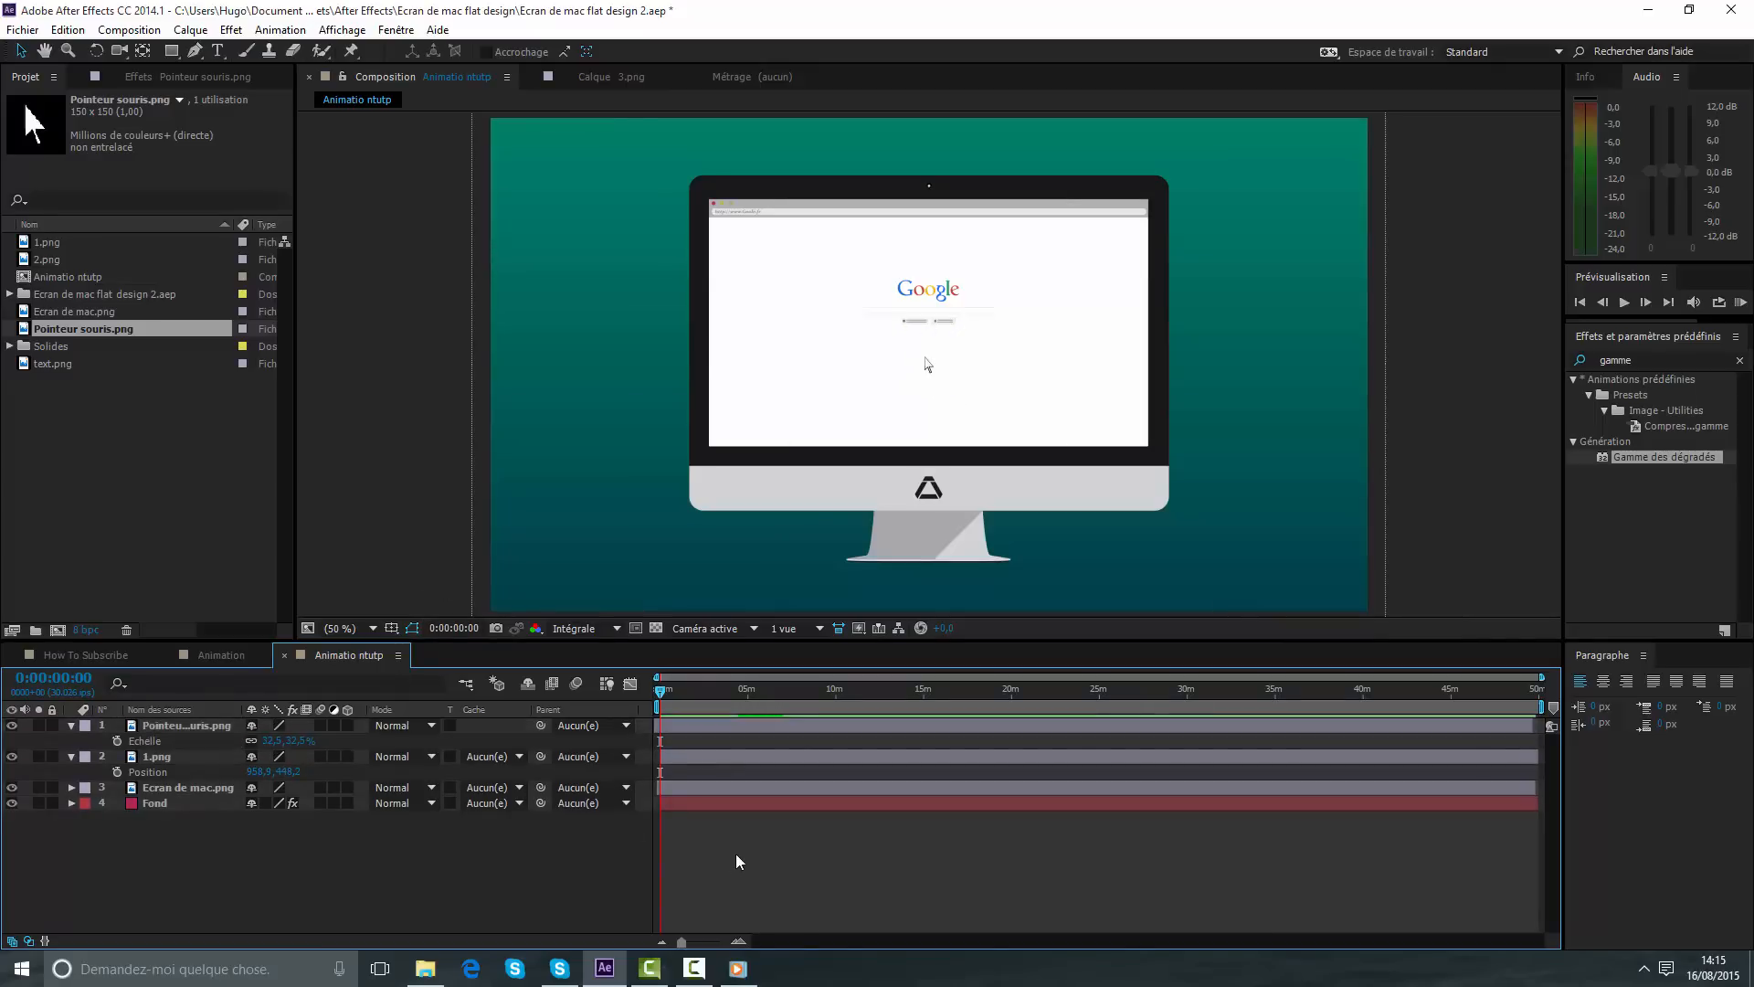
pyautogui.scroll(1, 998, 325)
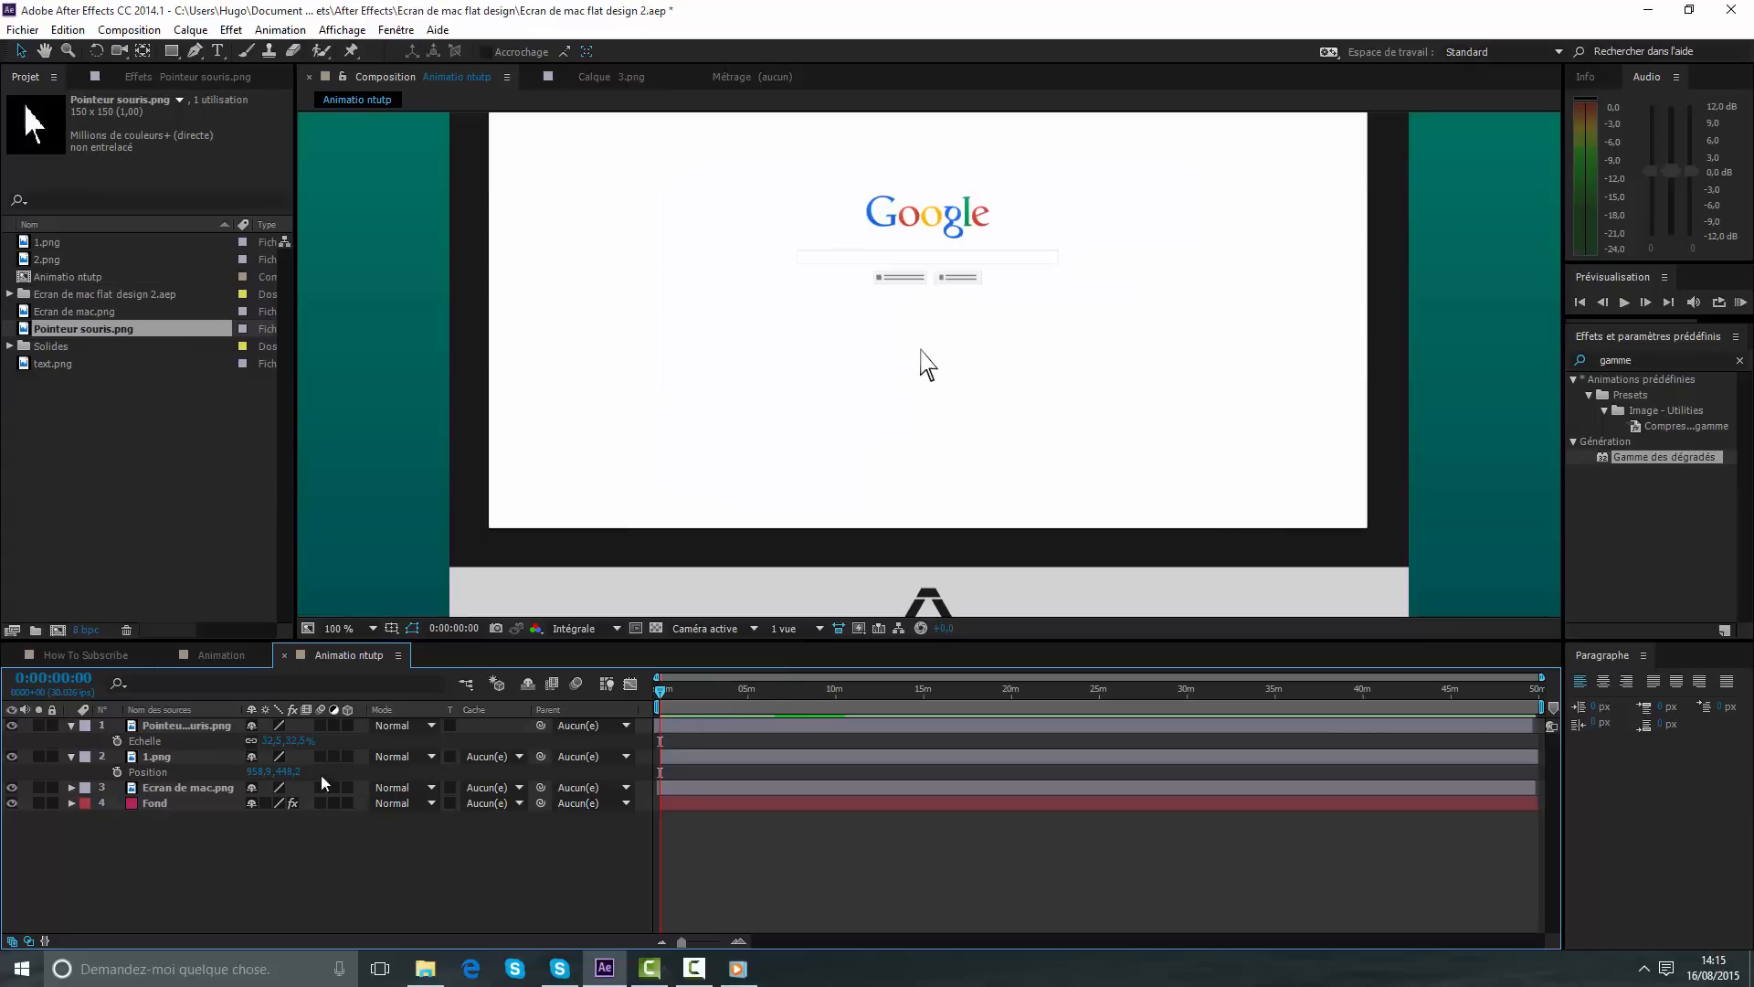
pyautogui.click(194, 728)
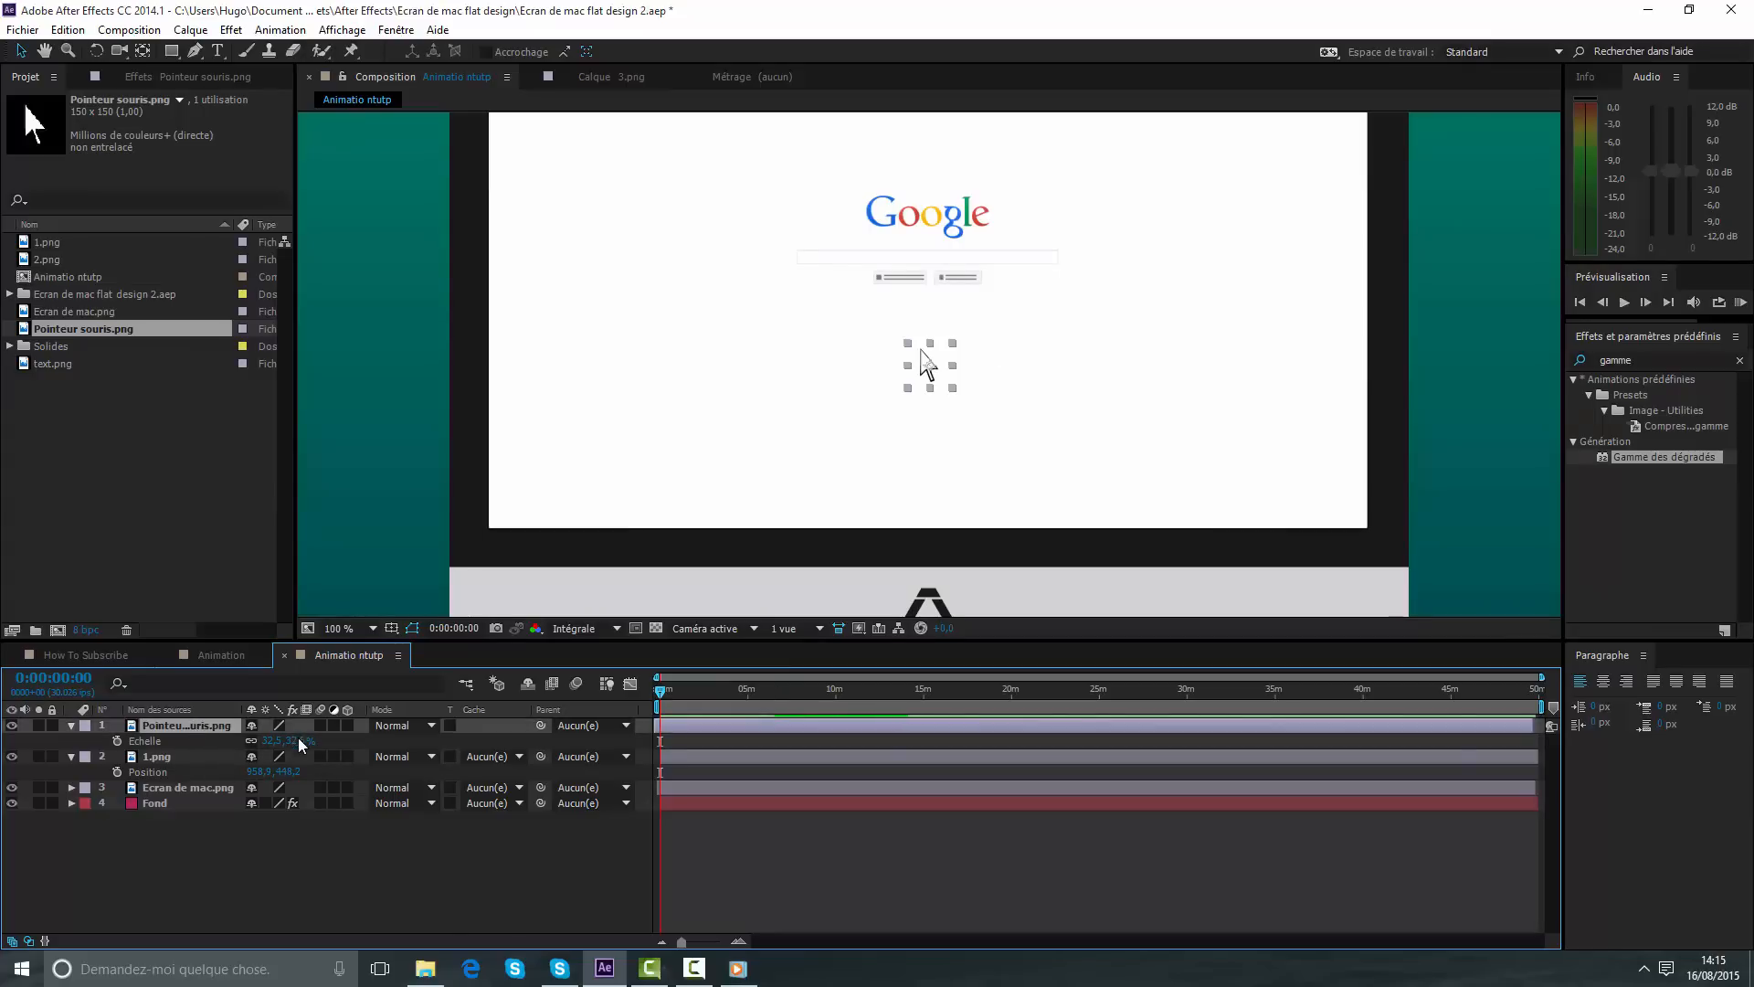
pyautogui.moveTo(301, 745); pyautogui.dragTo(414, 747)
# - Move the pointer layer beyond the frame's lower-right edge, to about 1963, 899, and set a Position keyframe at 0:00:00:00
pyautogui.press('p')
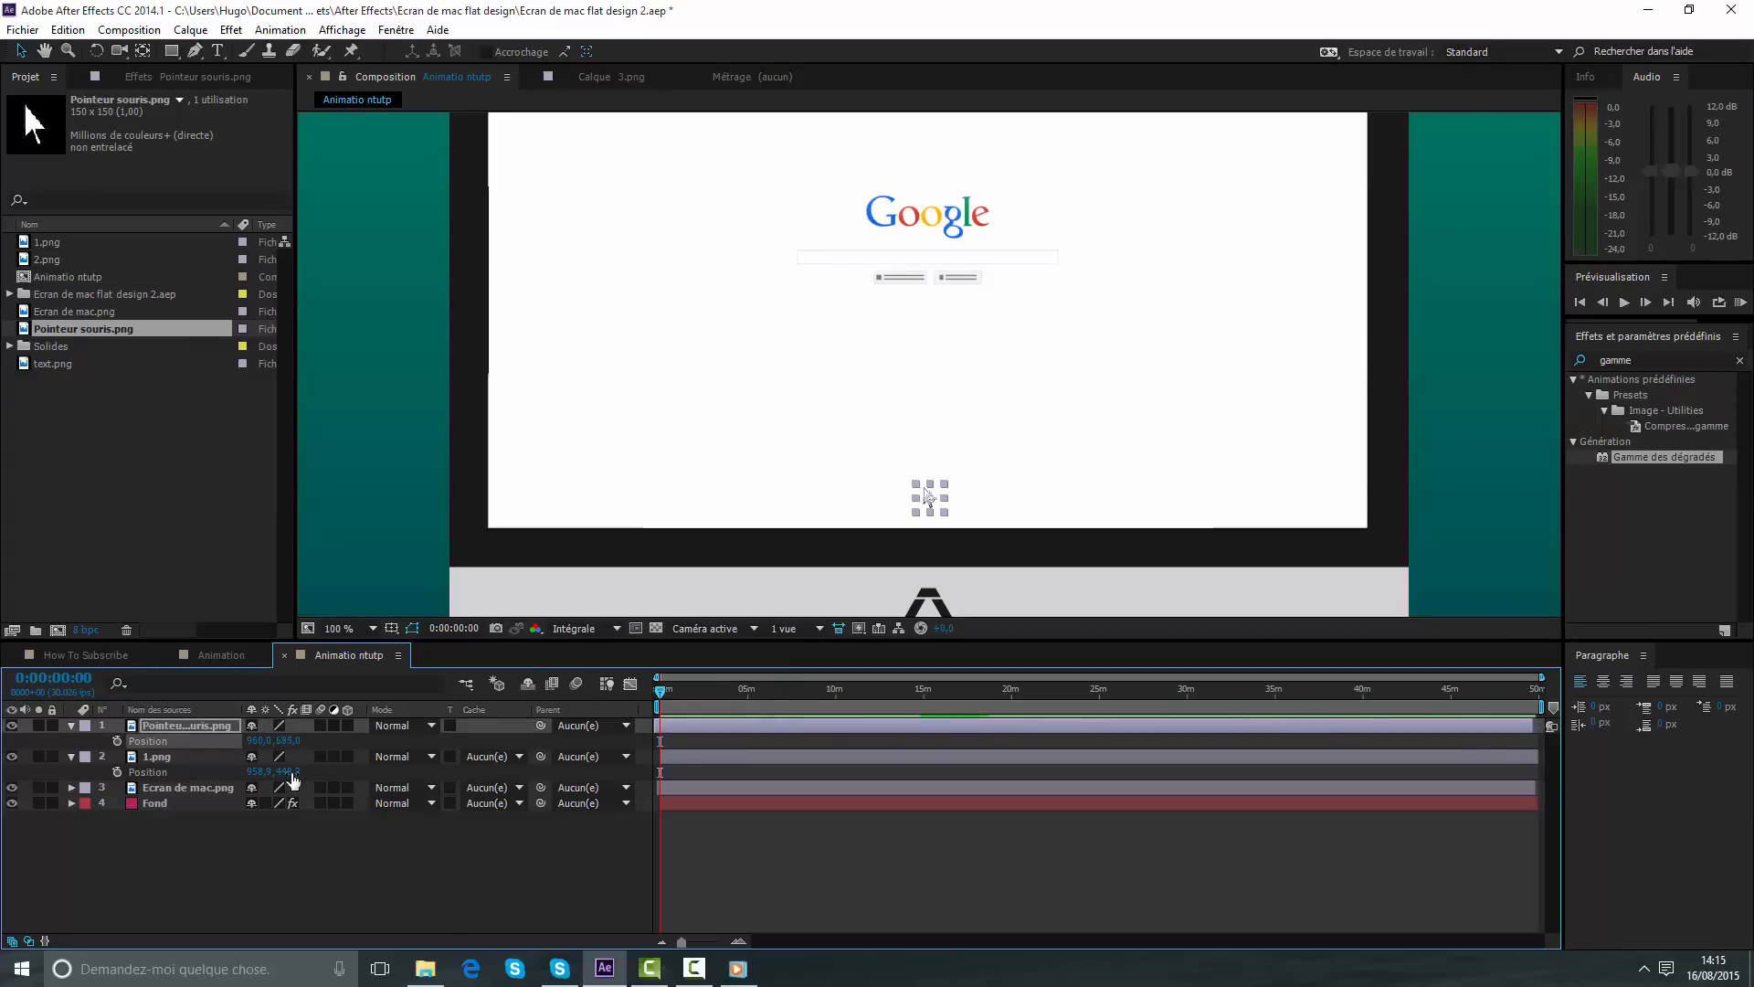
pyautogui.moveTo(261, 741); pyautogui.dragTo(137, 741)
pyautogui.moveTo(35, 787); pyautogui.dragTo(961, 787)
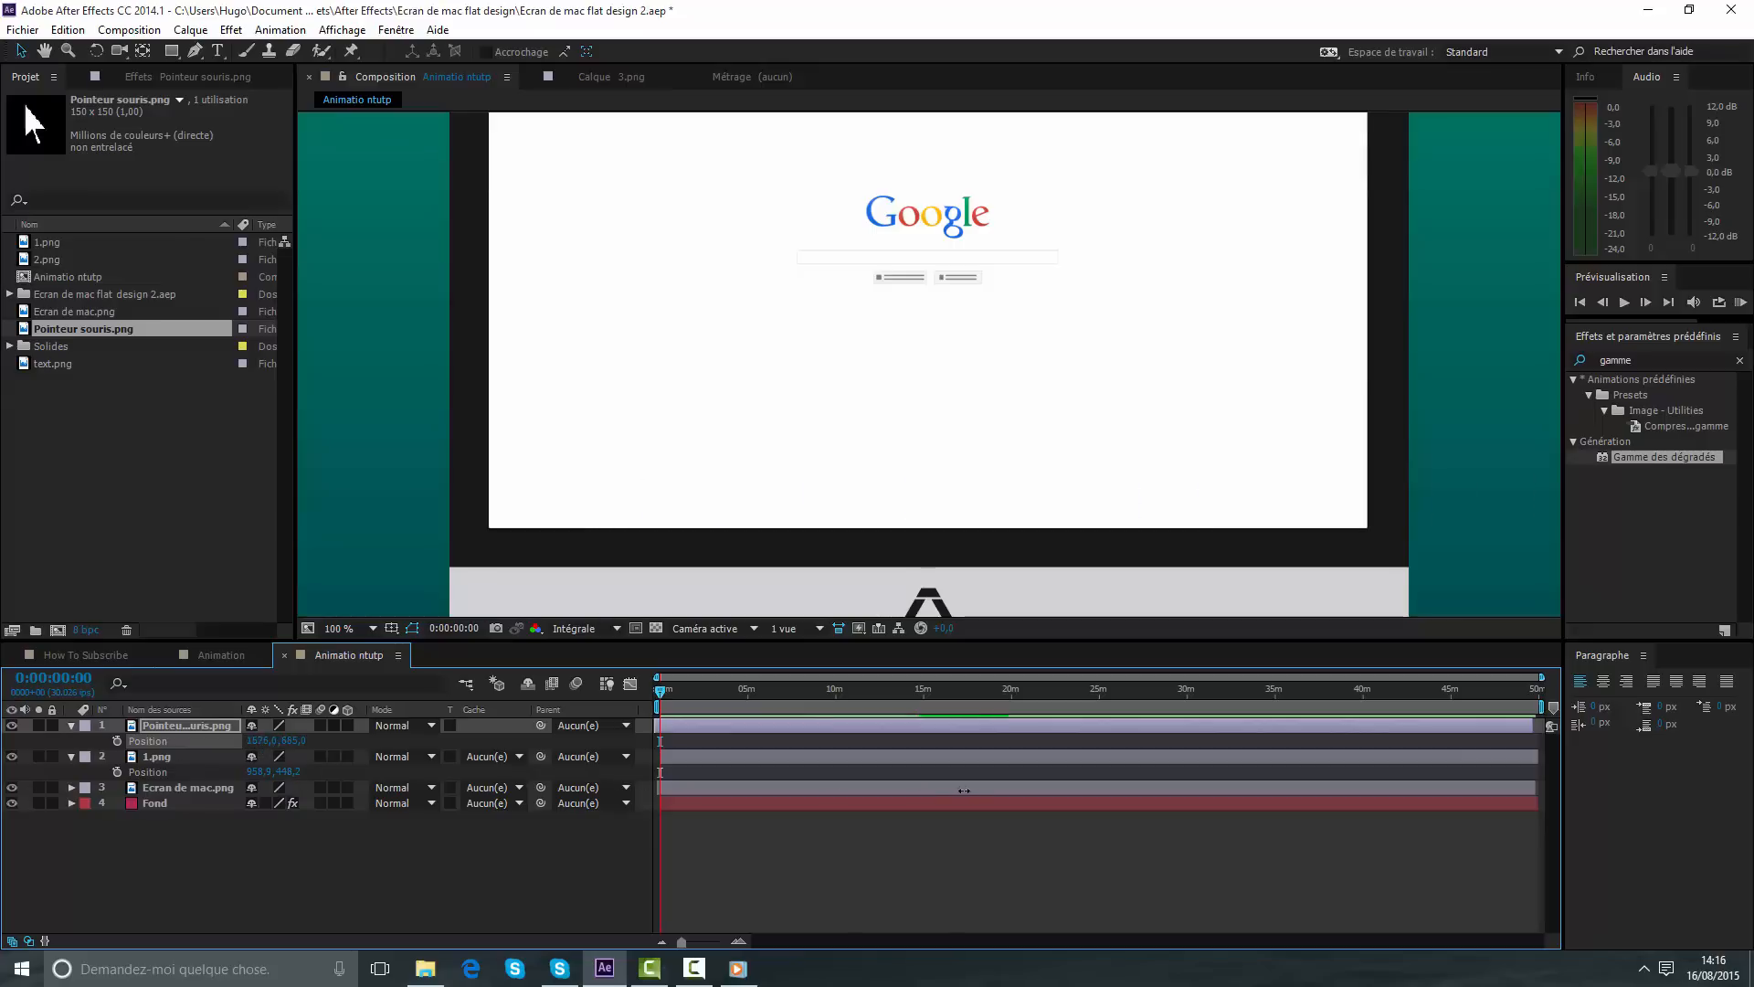
pyautogui.scroll(-1, 1253, 384)
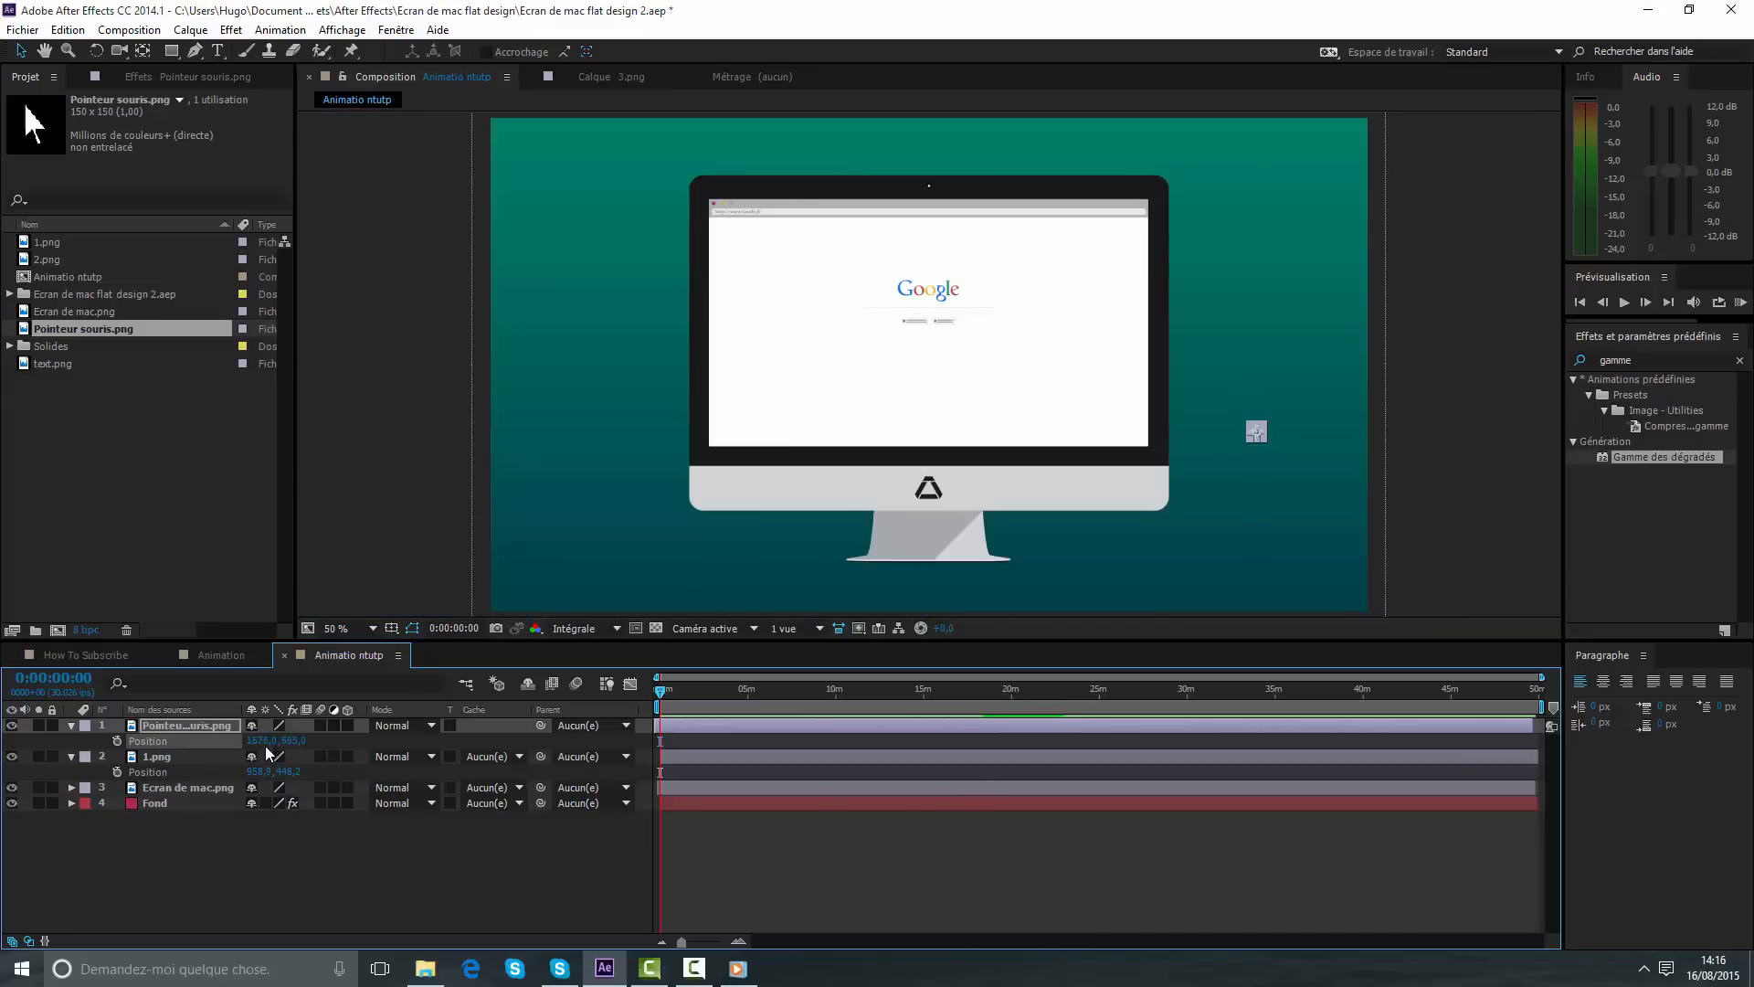
pyautogui.moveTo(262, 741); pyautogui.dragTo(520, 734)
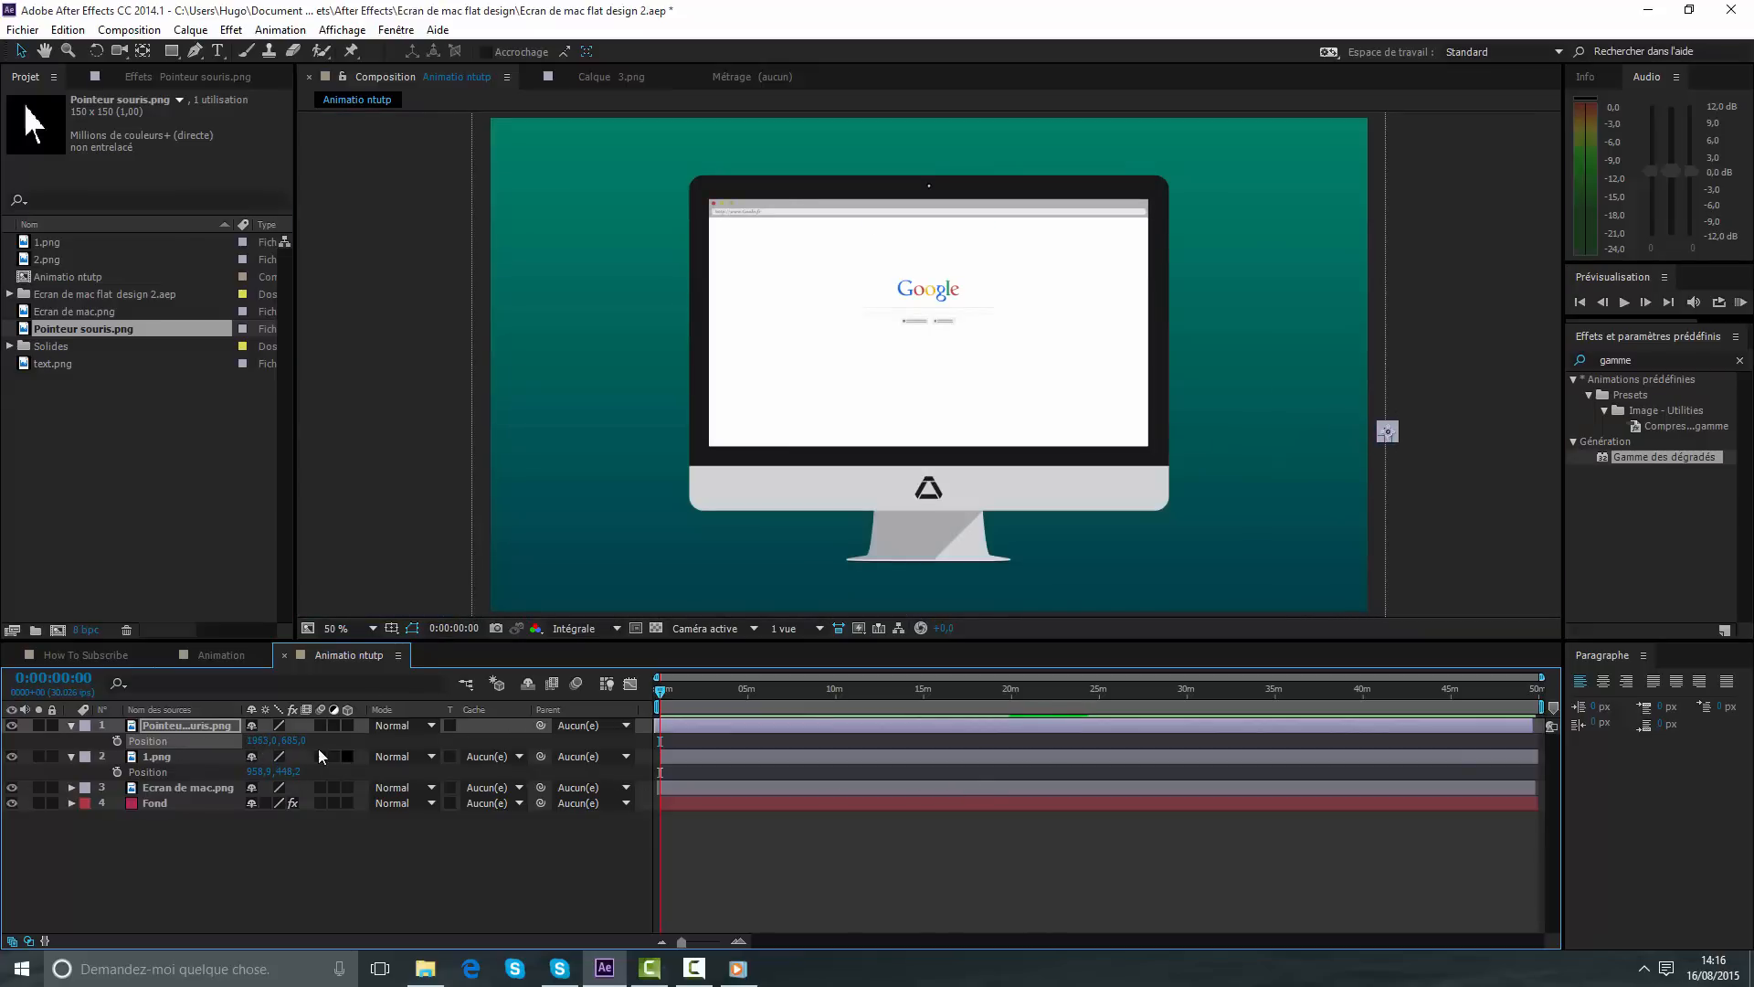
pyautogui.moveTo(337, 738); pyautogui.dragTo(532, 738)
pyautogui.click(71, 726)
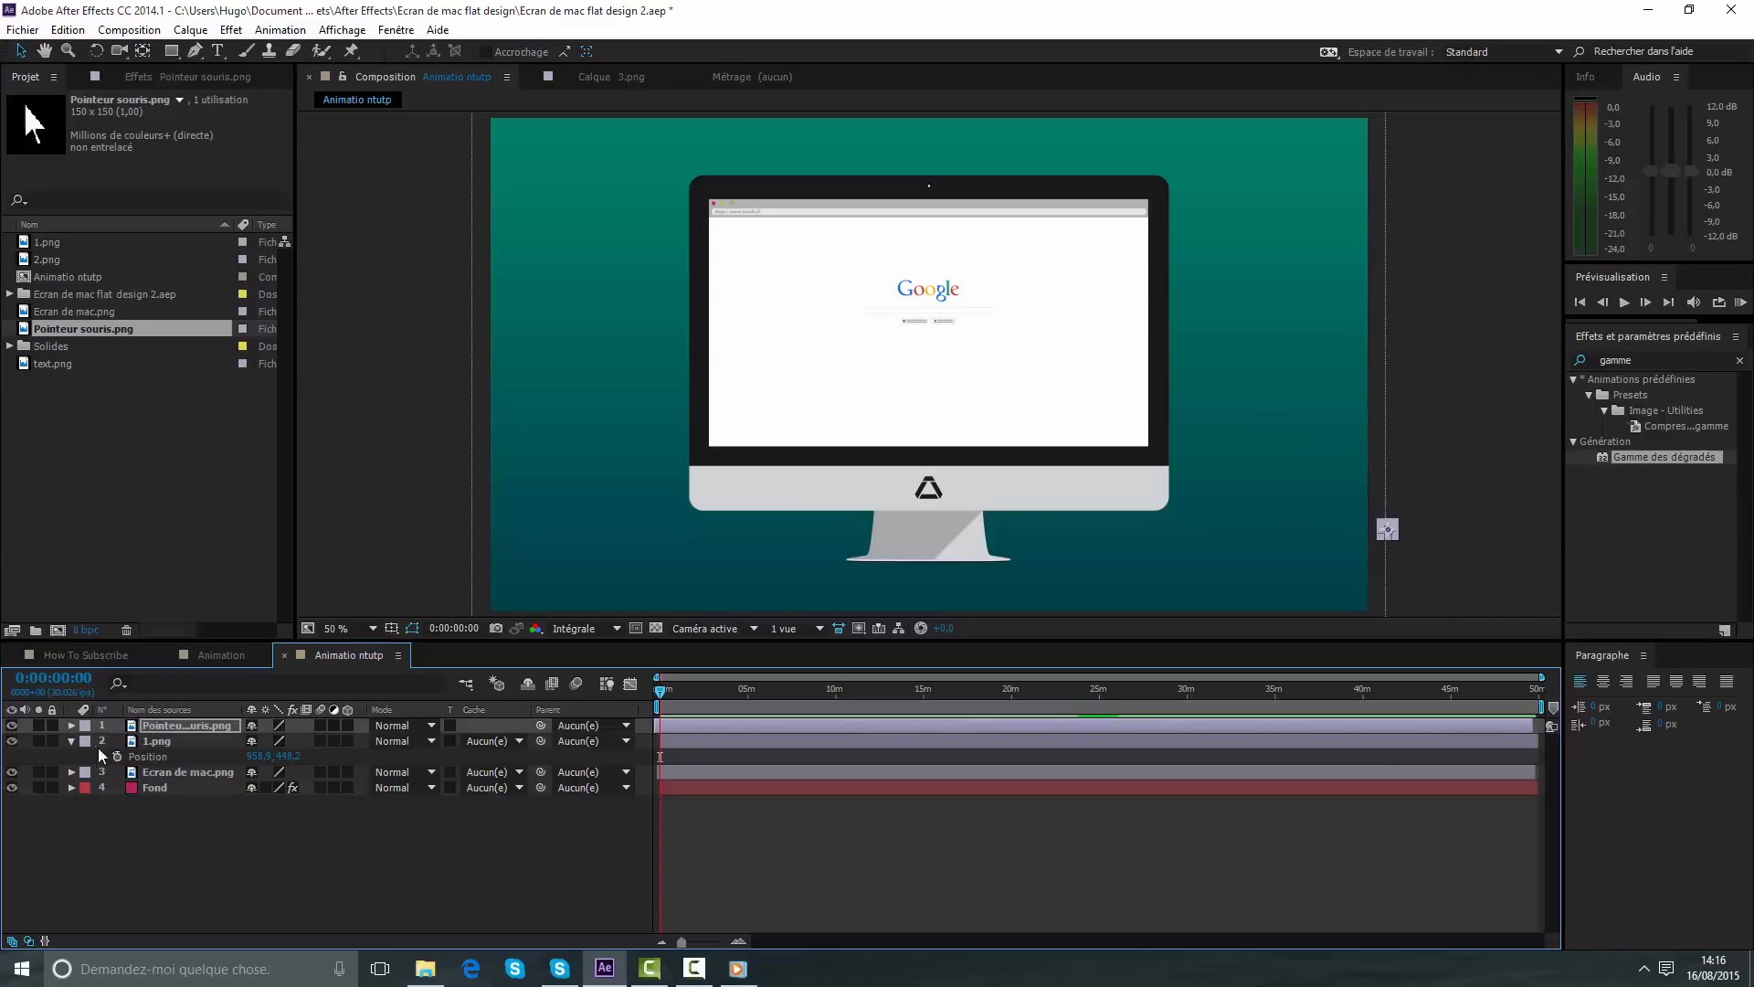
pyautogui.press('p')
pyautogui.click(117, 741)
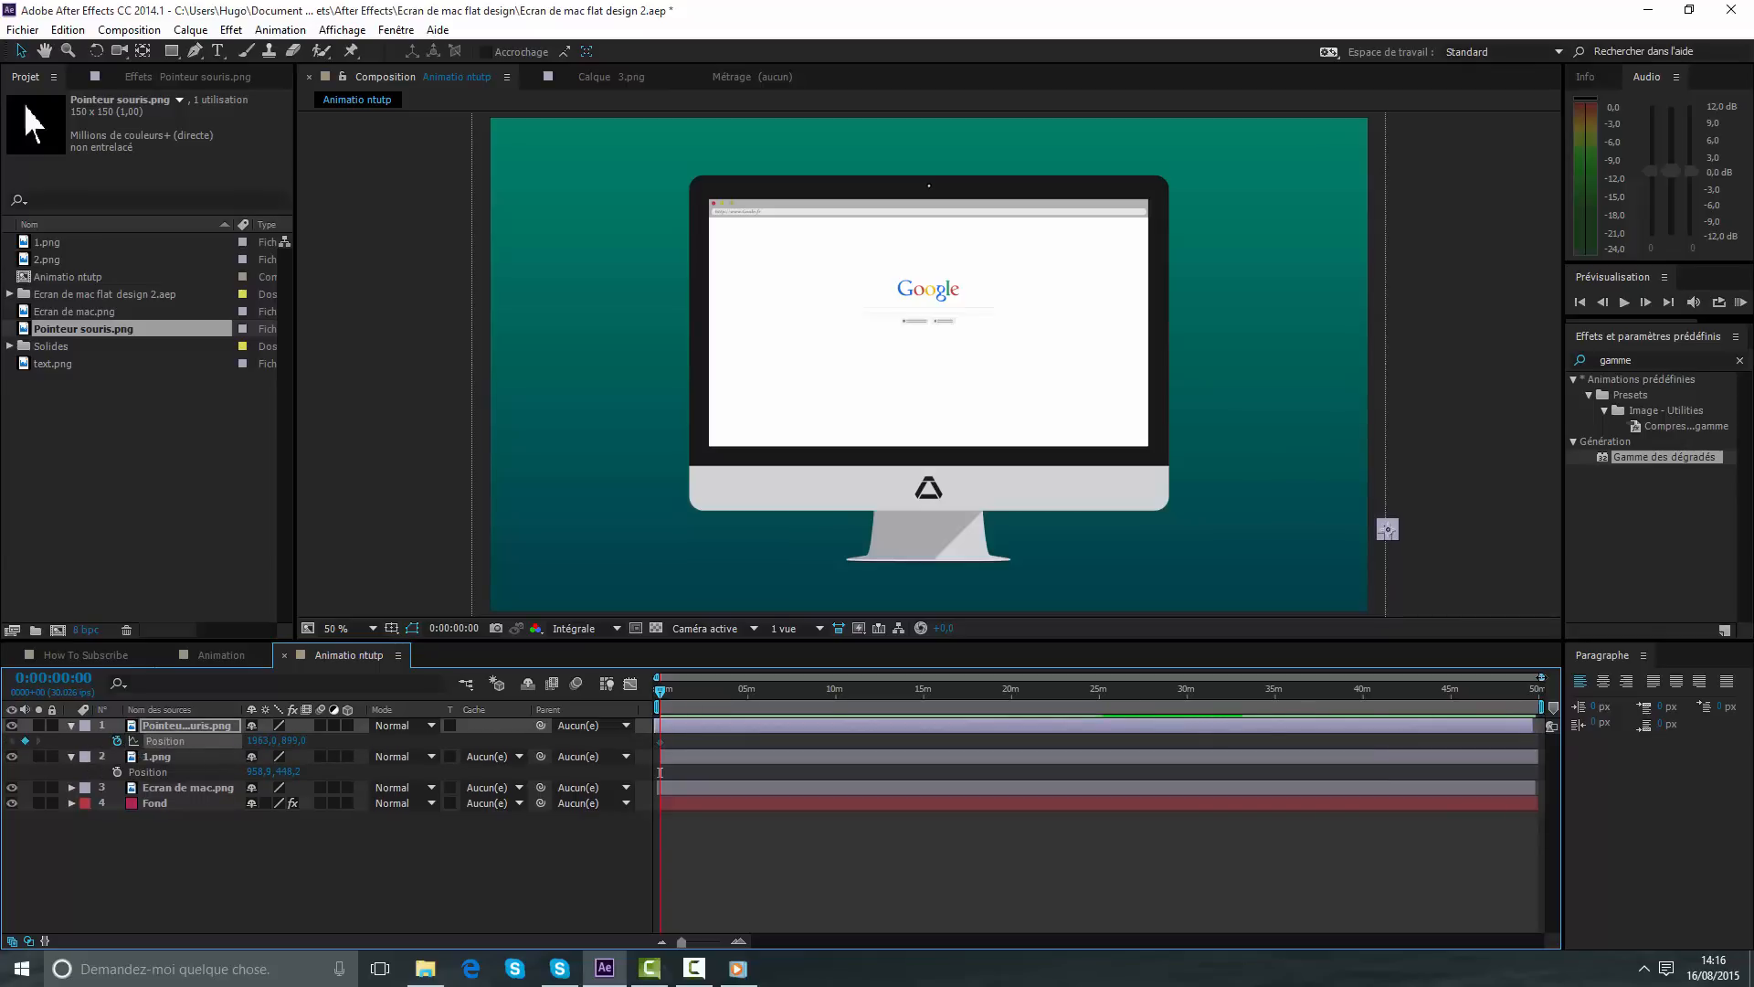
# - Set the duration of the Animatio ntutp composition to 0:00:30:00
pyautogui.moveTo(1541, 677); pyautogui.dragTo(725, 693)
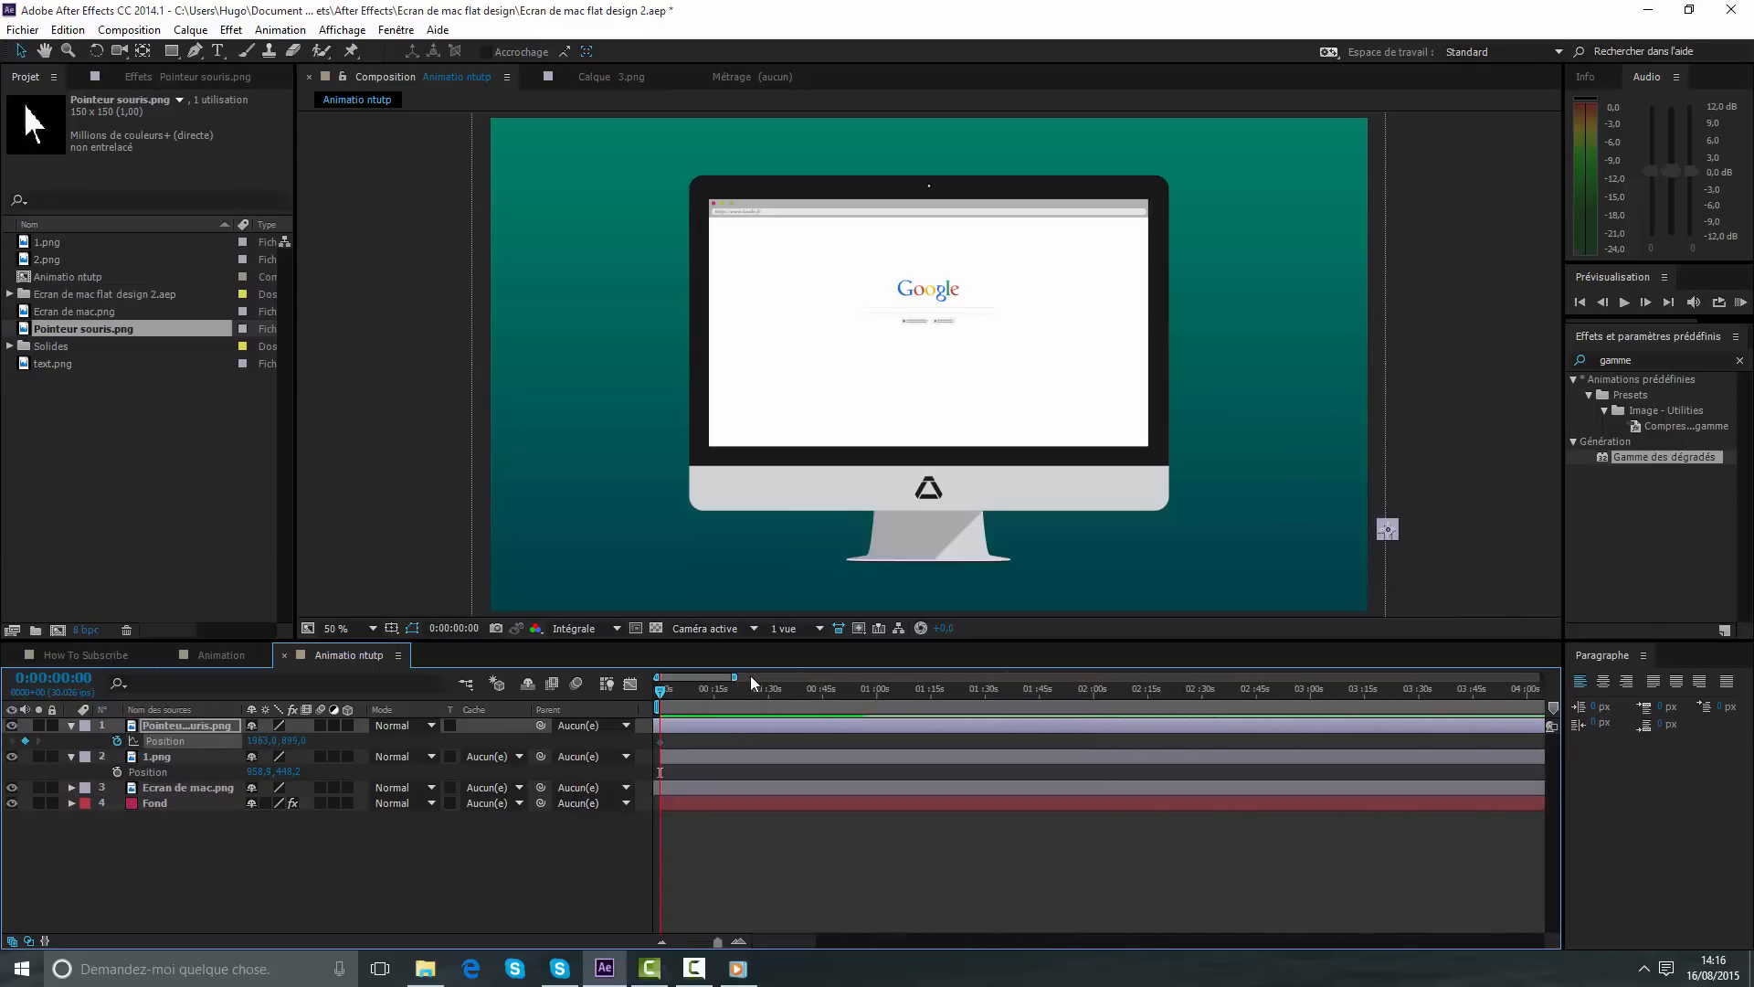
pyautogui.click(66, 274)
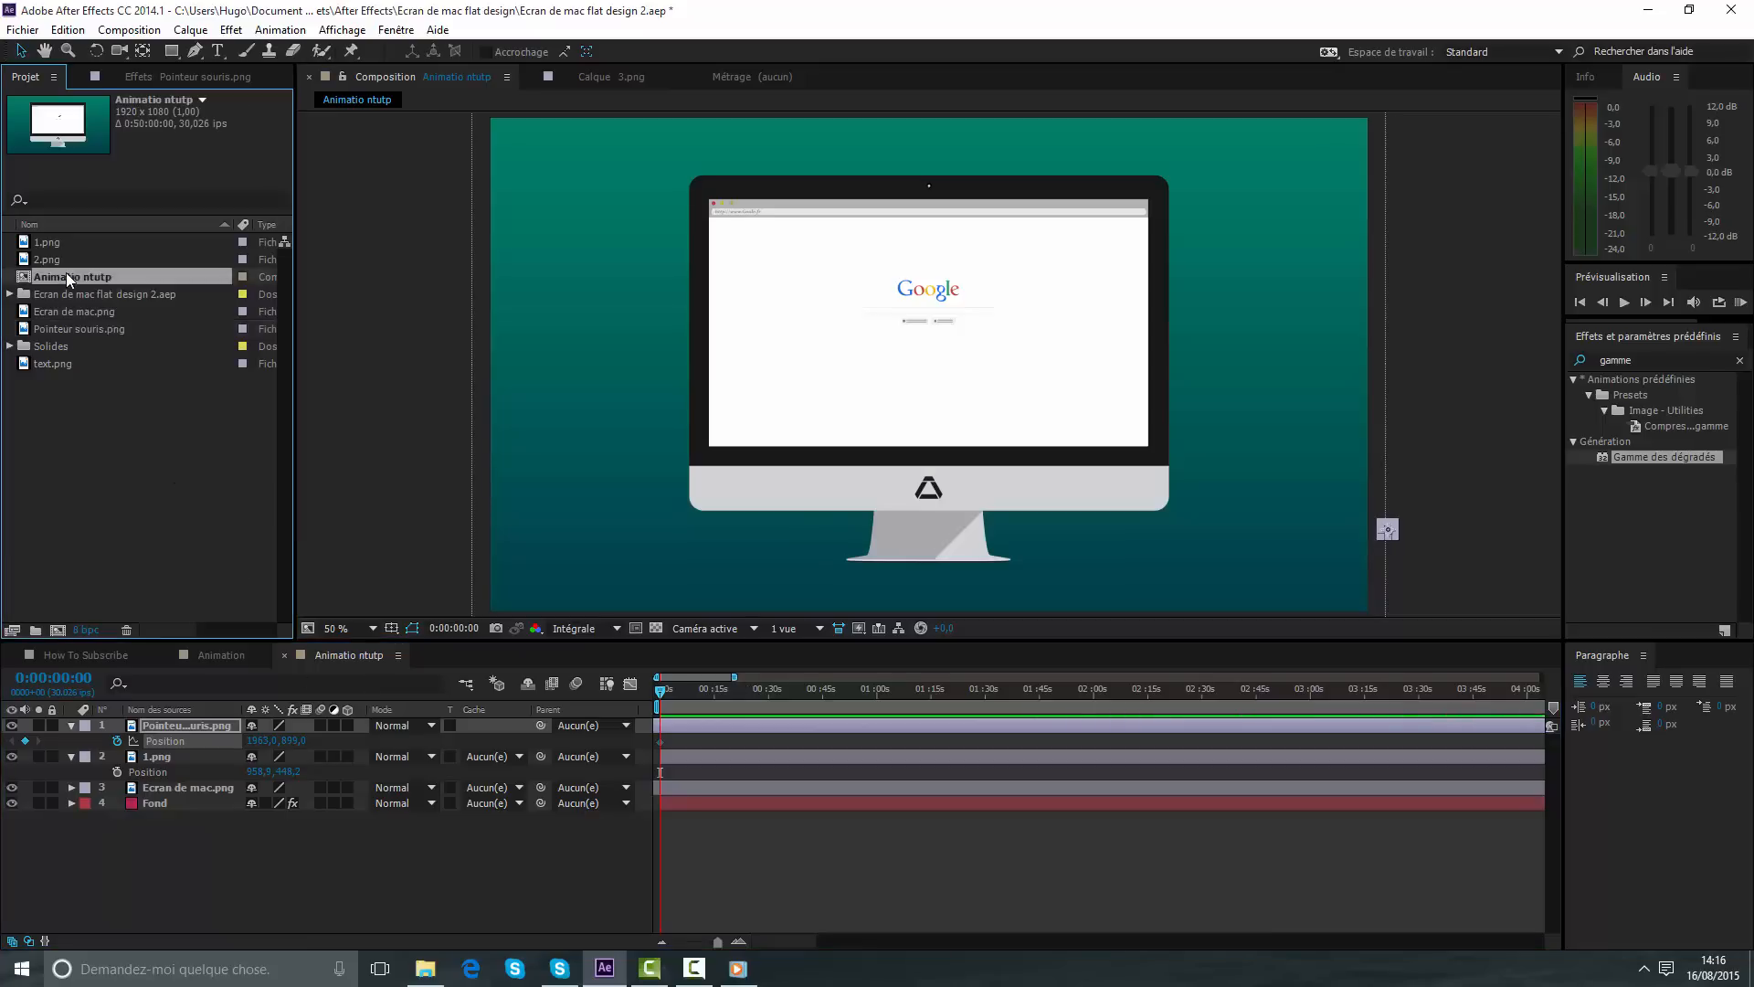
pyautogui.rightClick(65, 274)
pyautogui.click(90, 293)
pyautogui.click(773, 564)
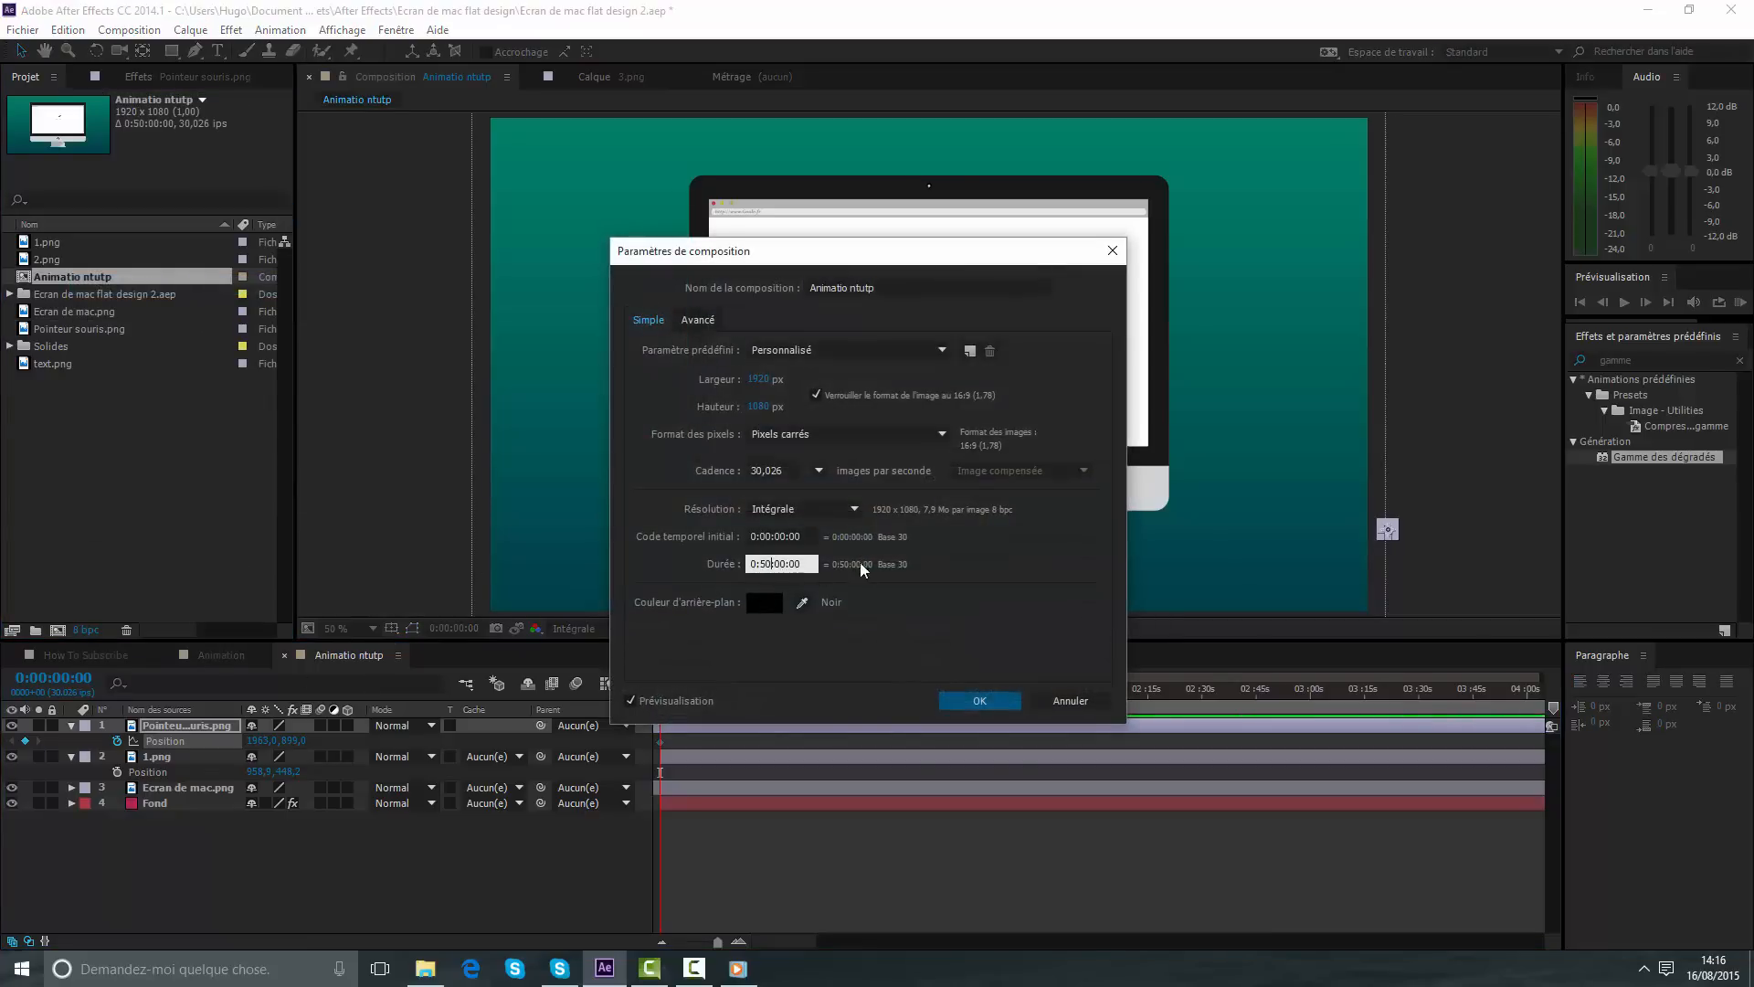
pyautogui.write('30')
pyautogui.press('BackSpace')
pyautogui.press('Return')
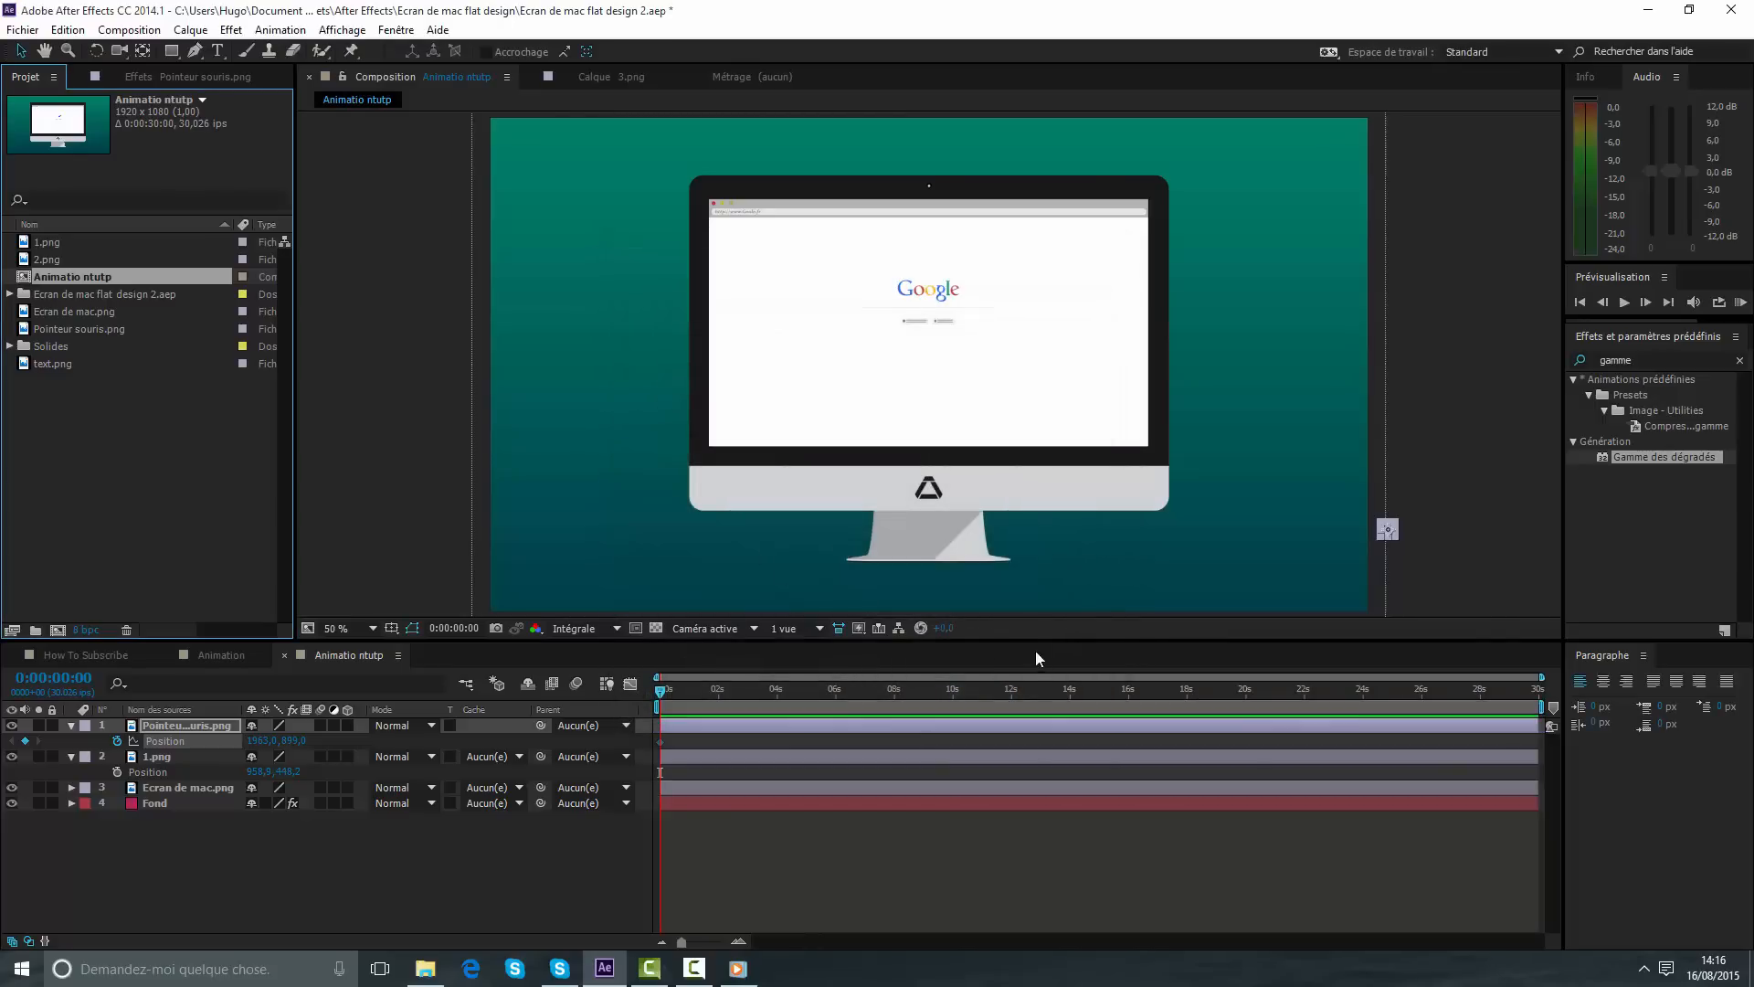
# - At 0:00:01:17, keyframe the pointer's Position at about 966, 427 so its tip sits on the Google search field
pyautogui.moveTo(1540, 677); pyautogui.dragTo(1387, 677)
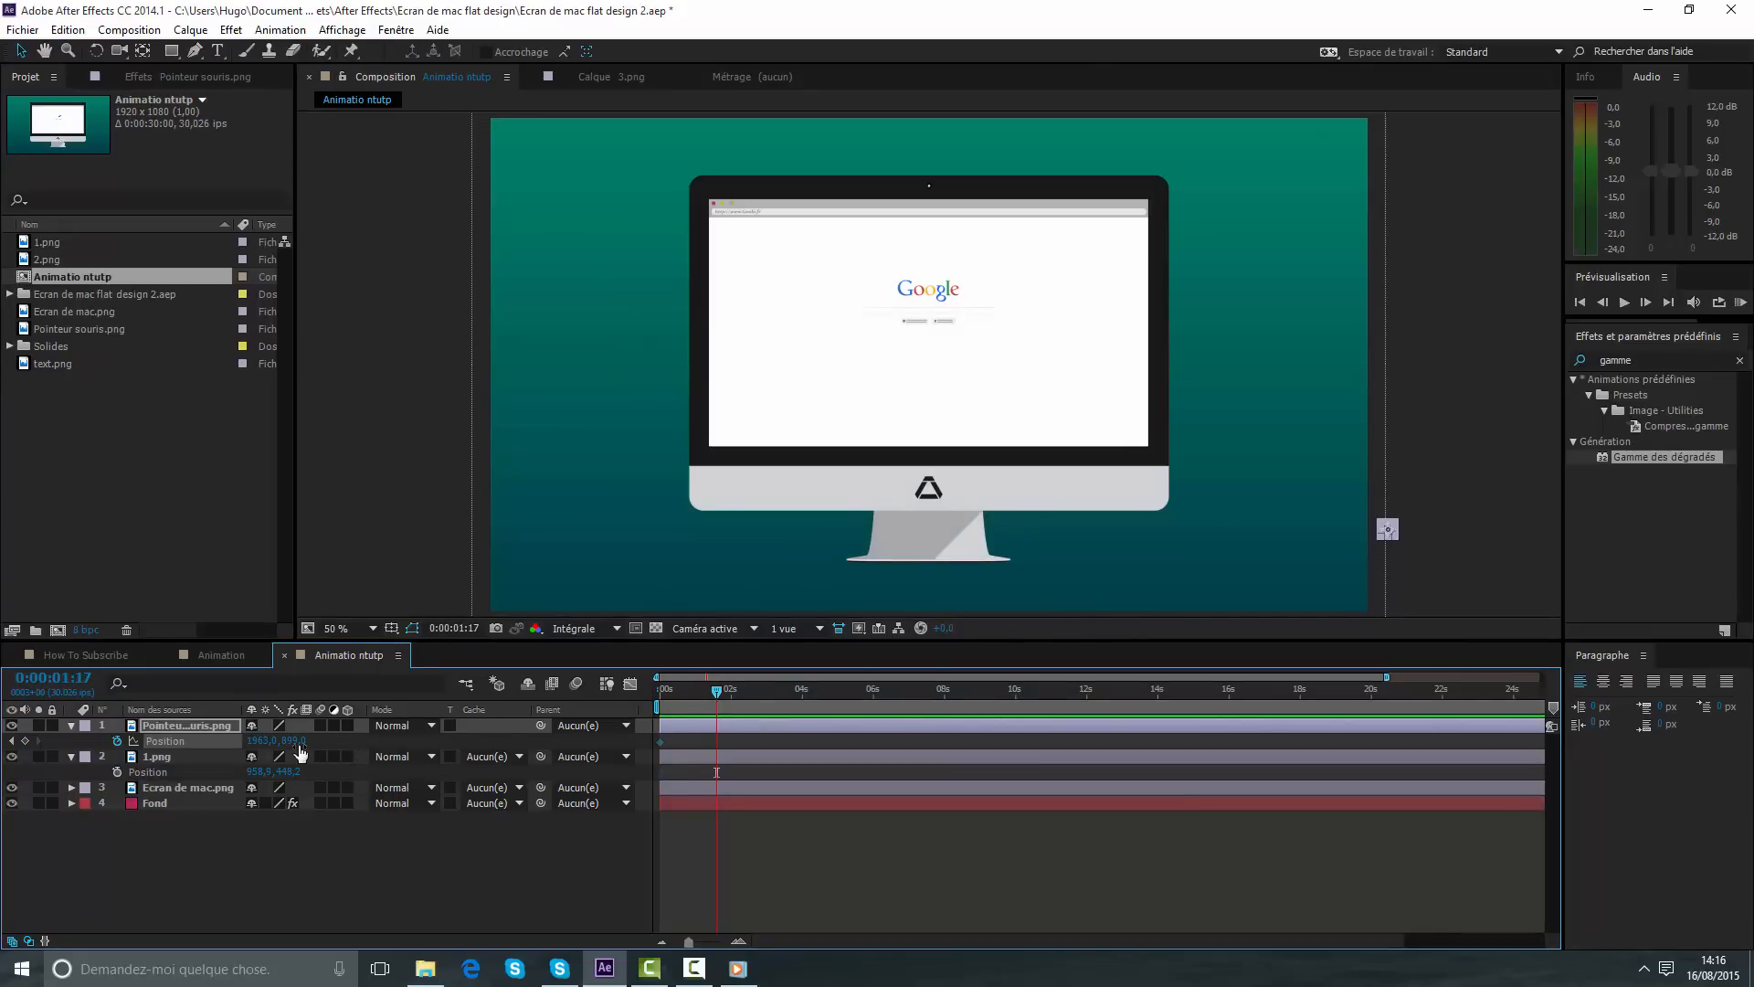
pyautogui.moveTo(300, 749); pyautogui.dragTo(58, 816)
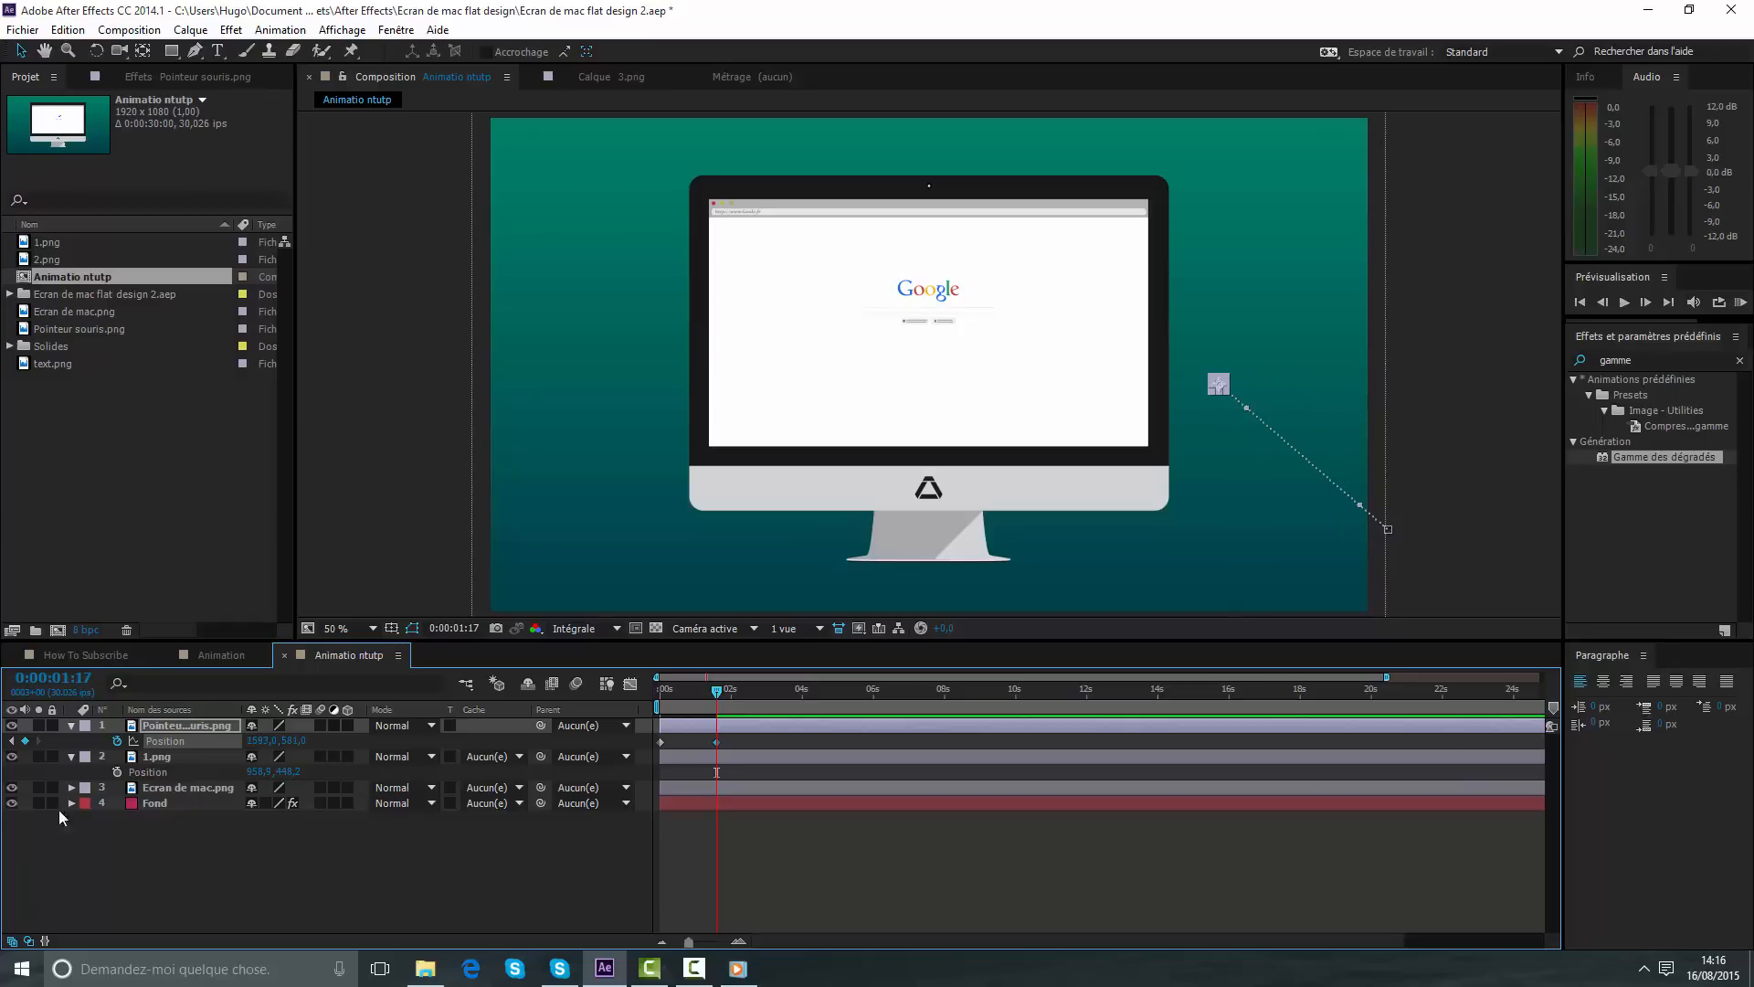
pyautogui.moveTo(256, 745); pyautogui.dragTo(136, 763)
pyautogui.moveTo(286, 749); pyautogui.dragTo(213, 750)
pyautogui.press('.')
pyautogui.moveTo(933, 382); pyautogui.dragTo(926, 428)
pyautogui.scroll(2, 925, 428)
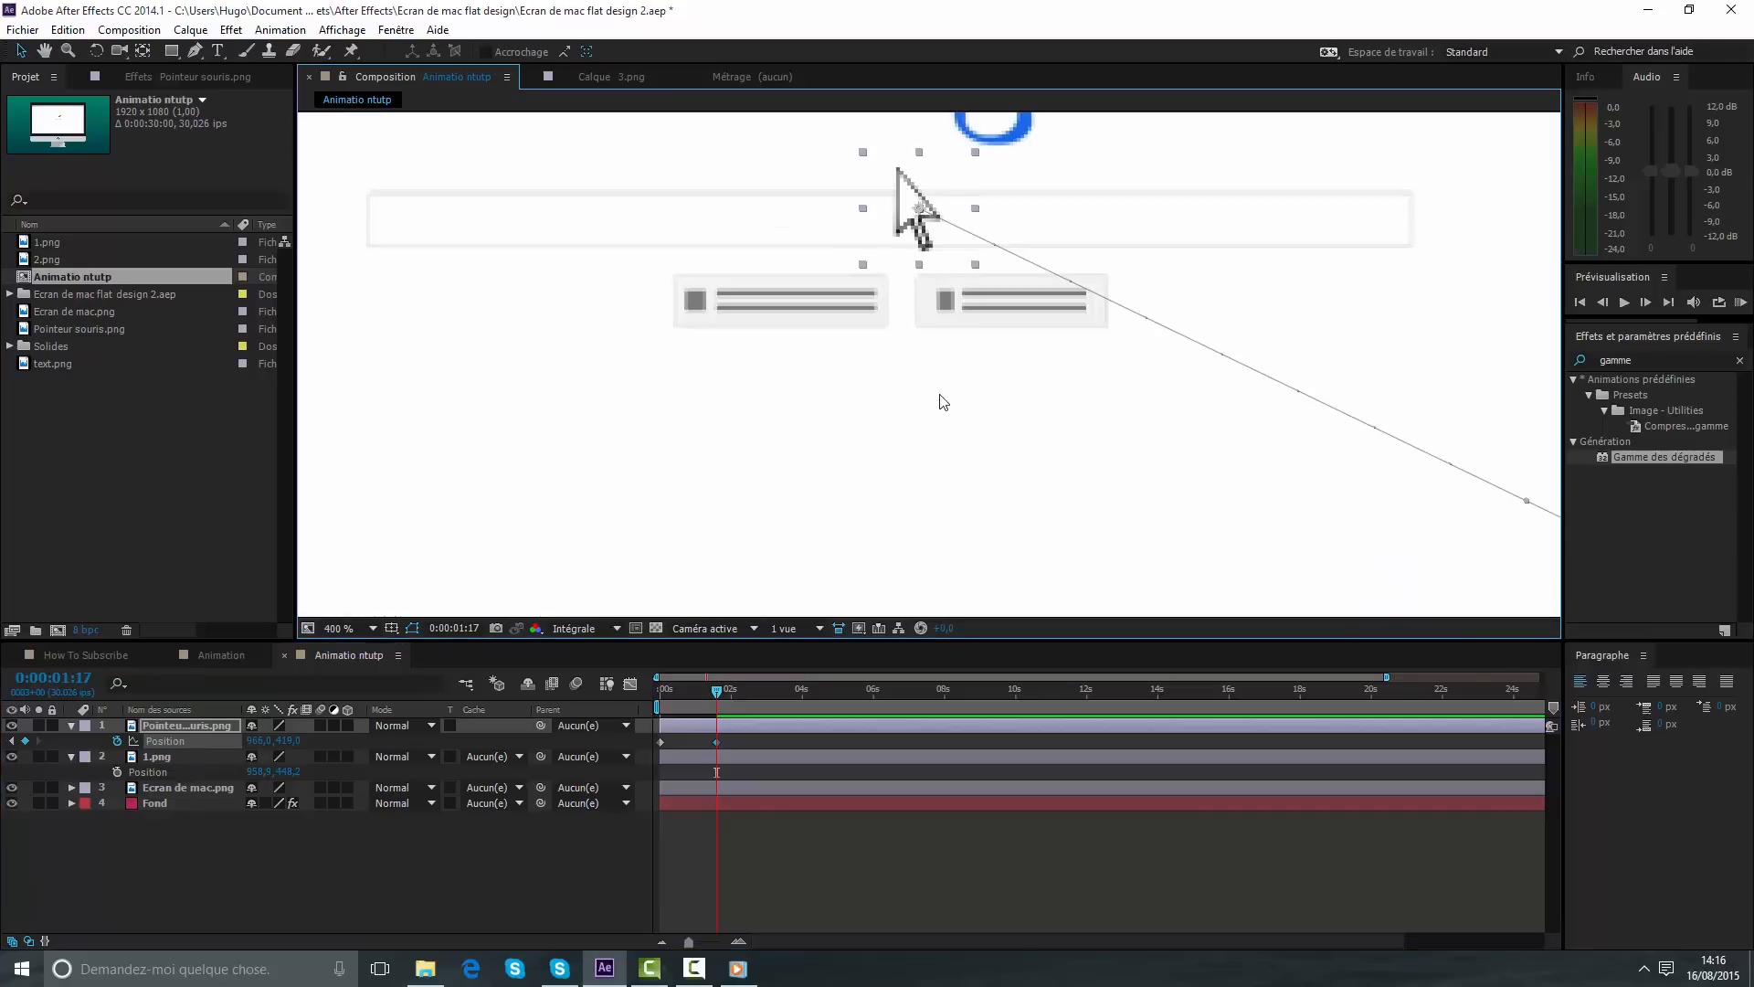
pyautogui.moveTo(947, 349); pyautogui.dragTo(936, 423)
pyautogui.moveTo(289, 740)
pyautogui.mouseDown()
pyautogui.moveTo(311, 741)
pyautogui.moveTo(294, 741)
pyautogui.mouseUp()
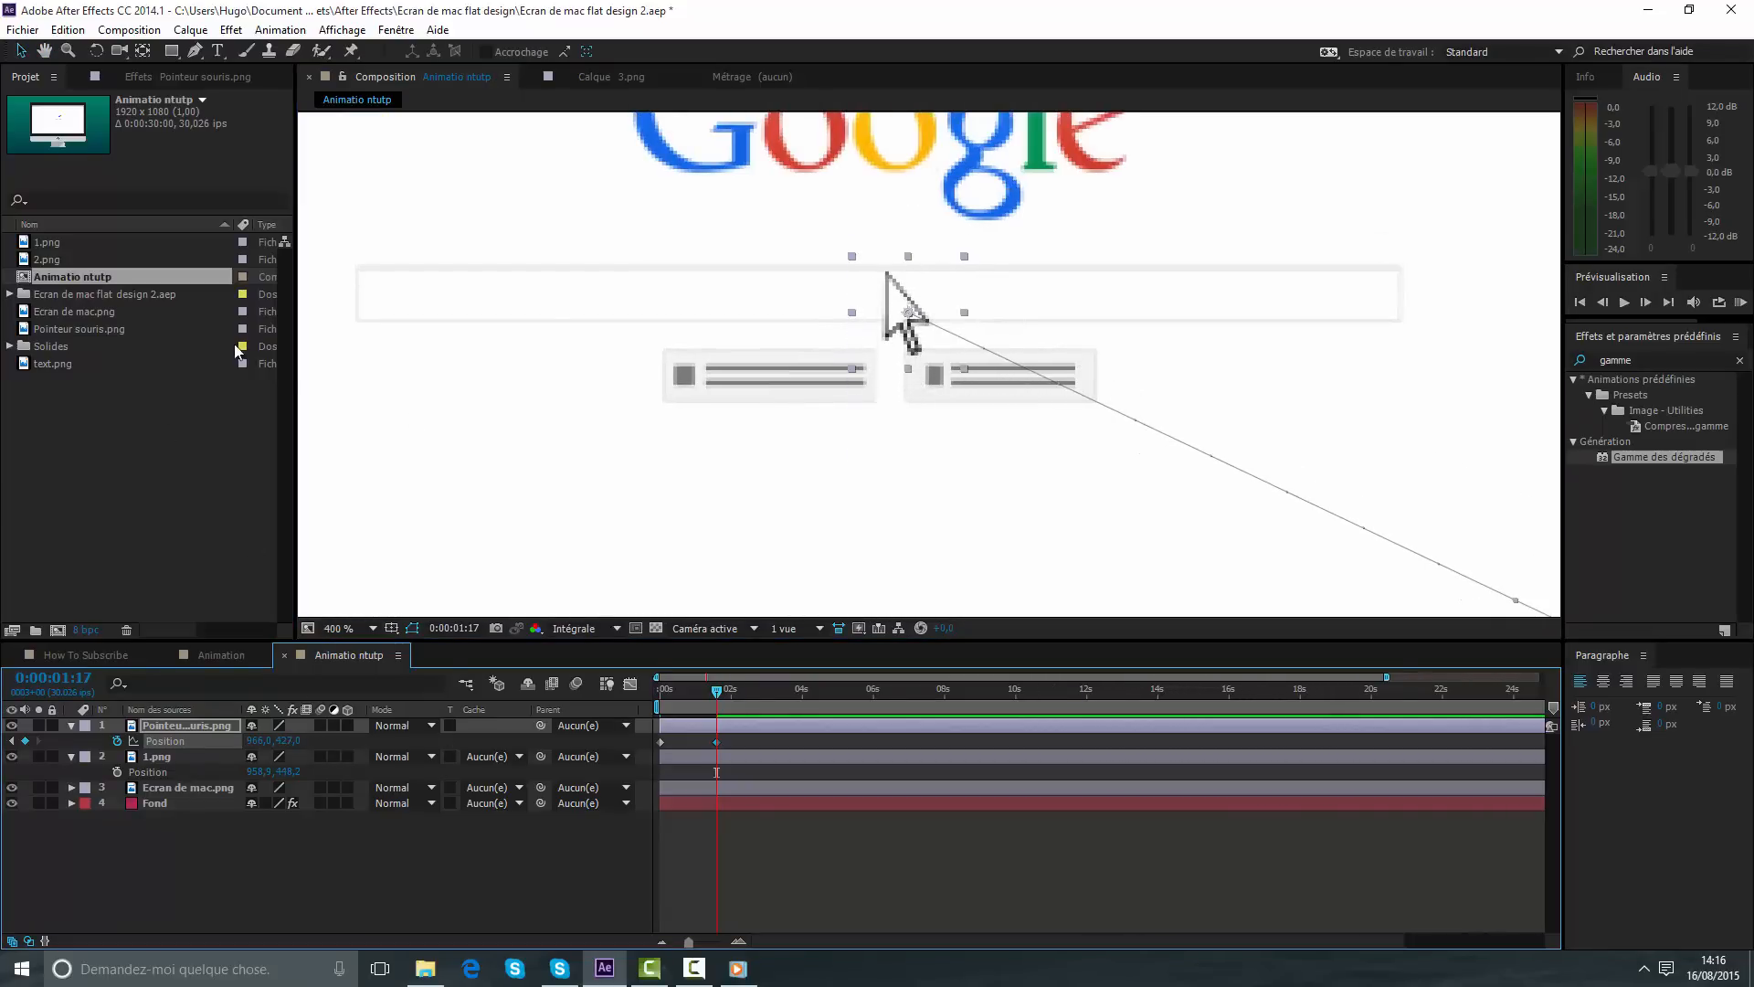
# - Bend the pointer's motion path into a smooth curve by pulling the direction handles of both Position keyframes downward
pyautogui.scroll(-1, 1182, 441)
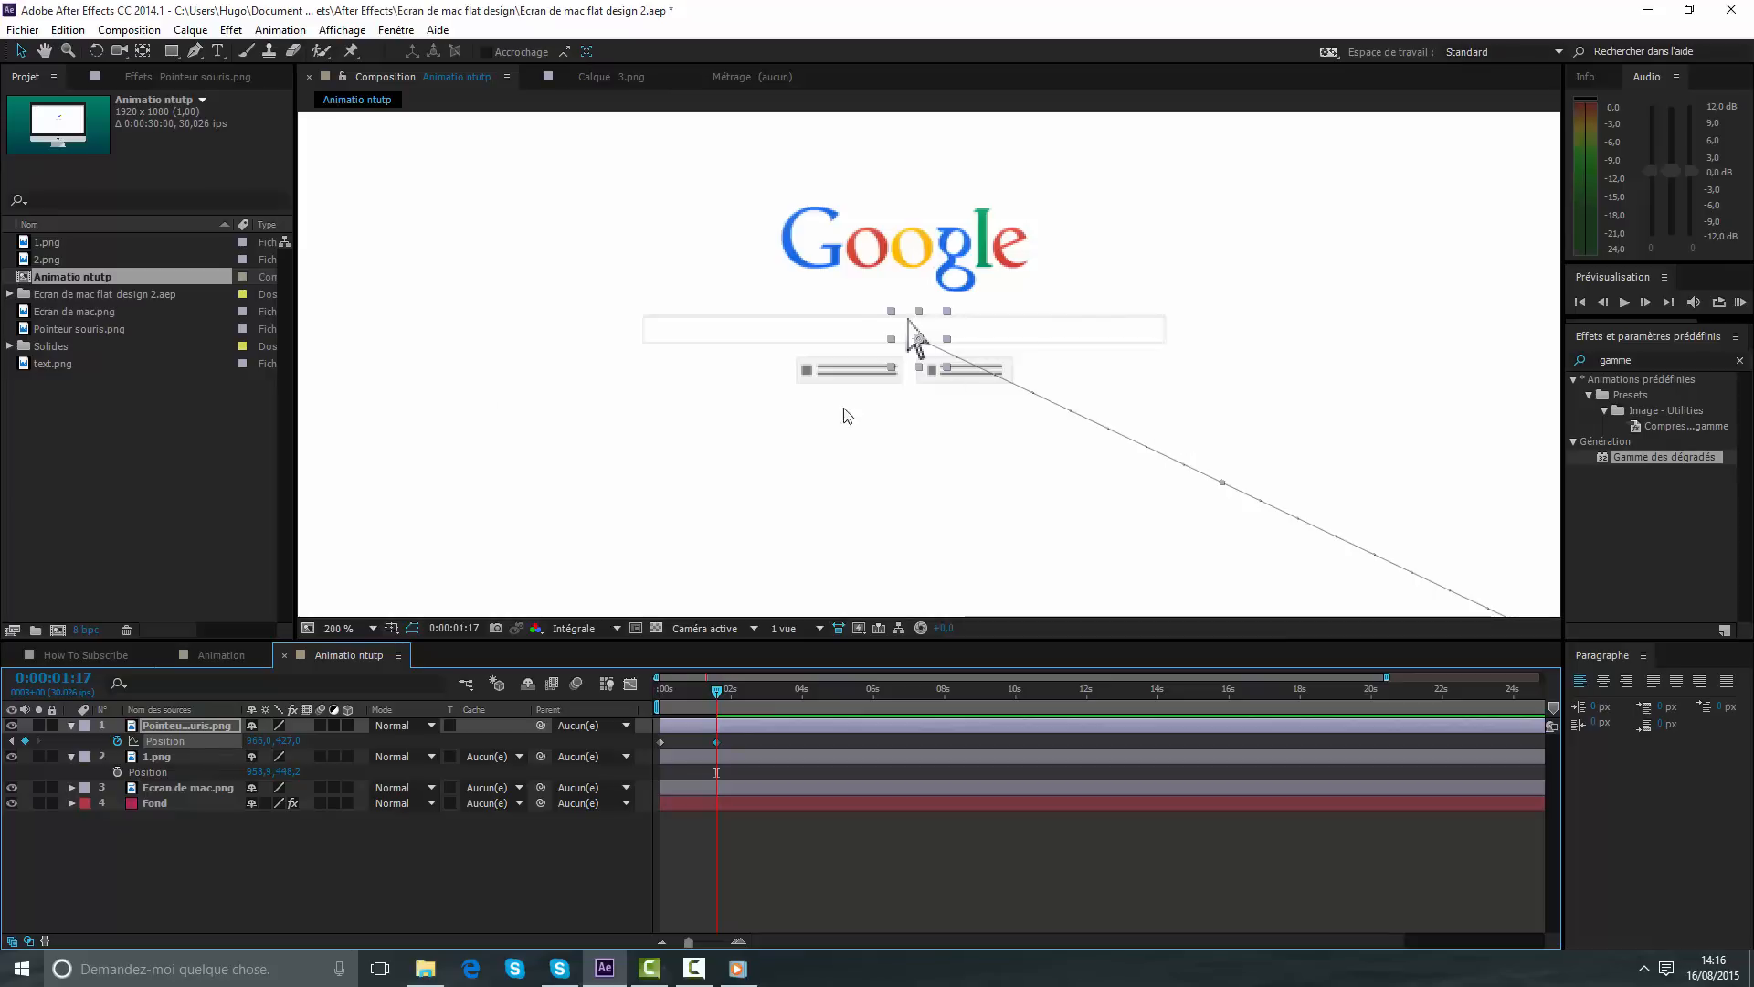
pyautogui.scroll(-1, 1001, 418)
pyautogui.scroll(-1, 1211, 462)
pyautogui.scroll(1, 1101, 436)
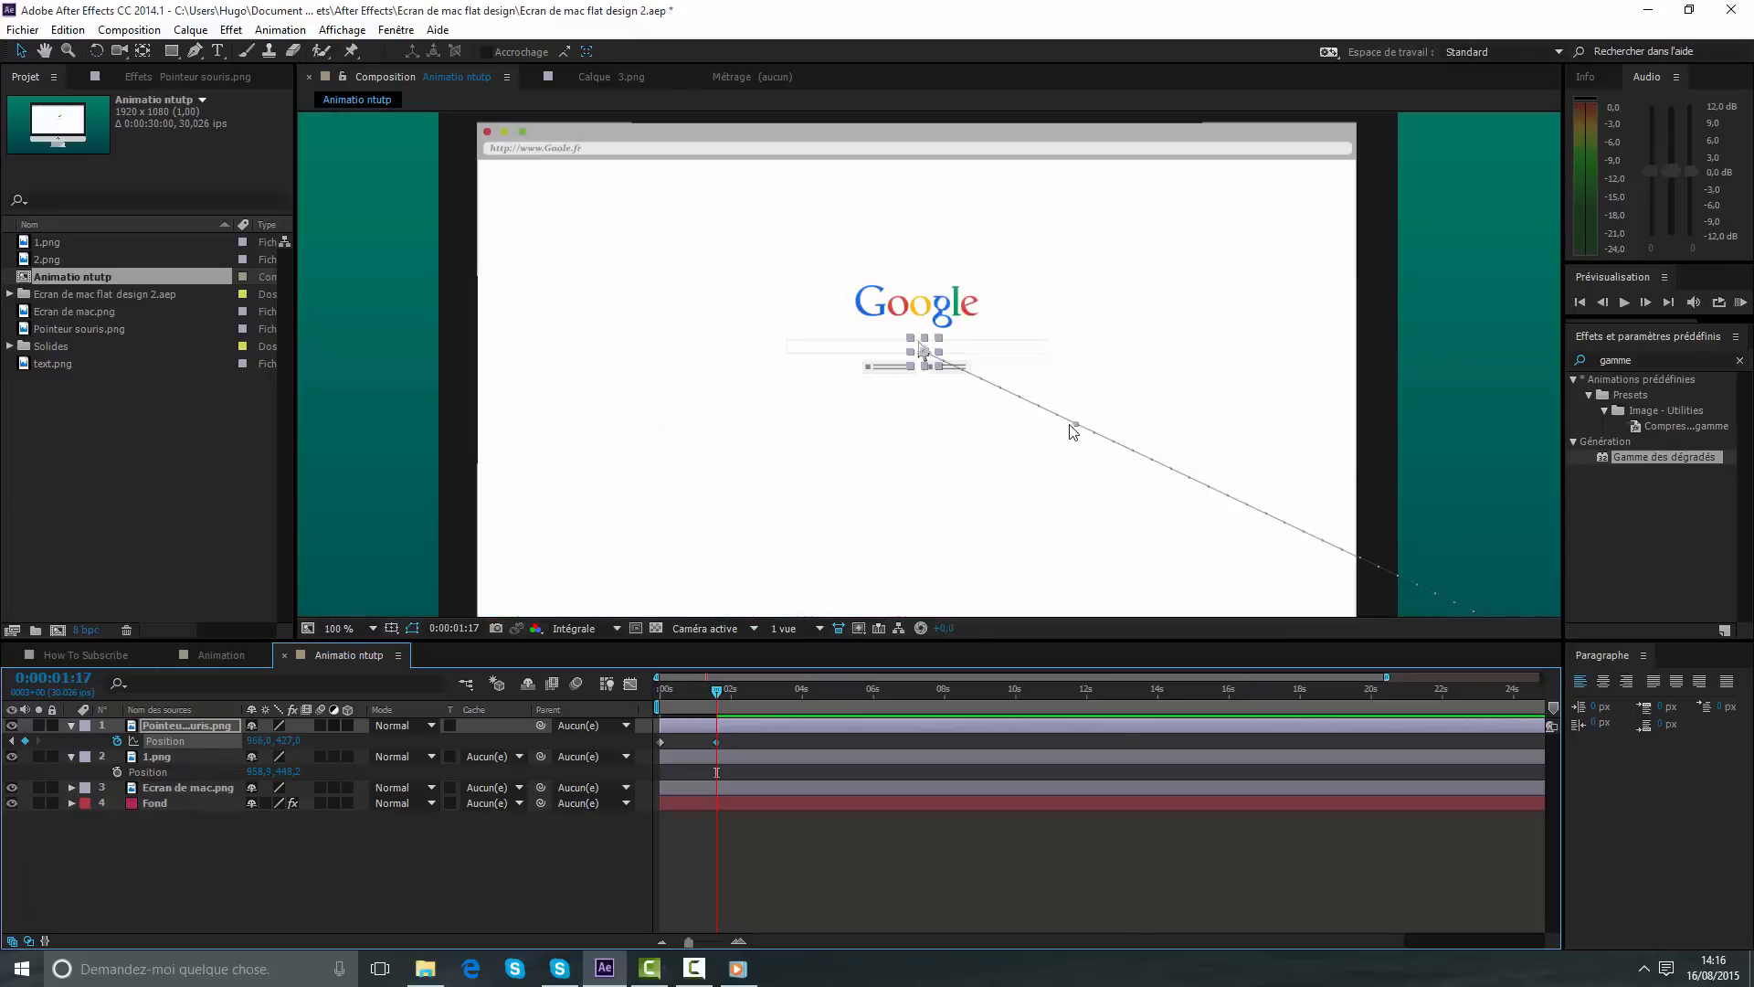
pyautogui.moveTo(1077, 425); pyautogui.dragTo(963, 565)
pyautogui.moveTo(1056, 537); pyautogui.dragTo(942, 354)
pyautogui.moveTo(1307, 490); pyautogui.dragTo(826, 376)
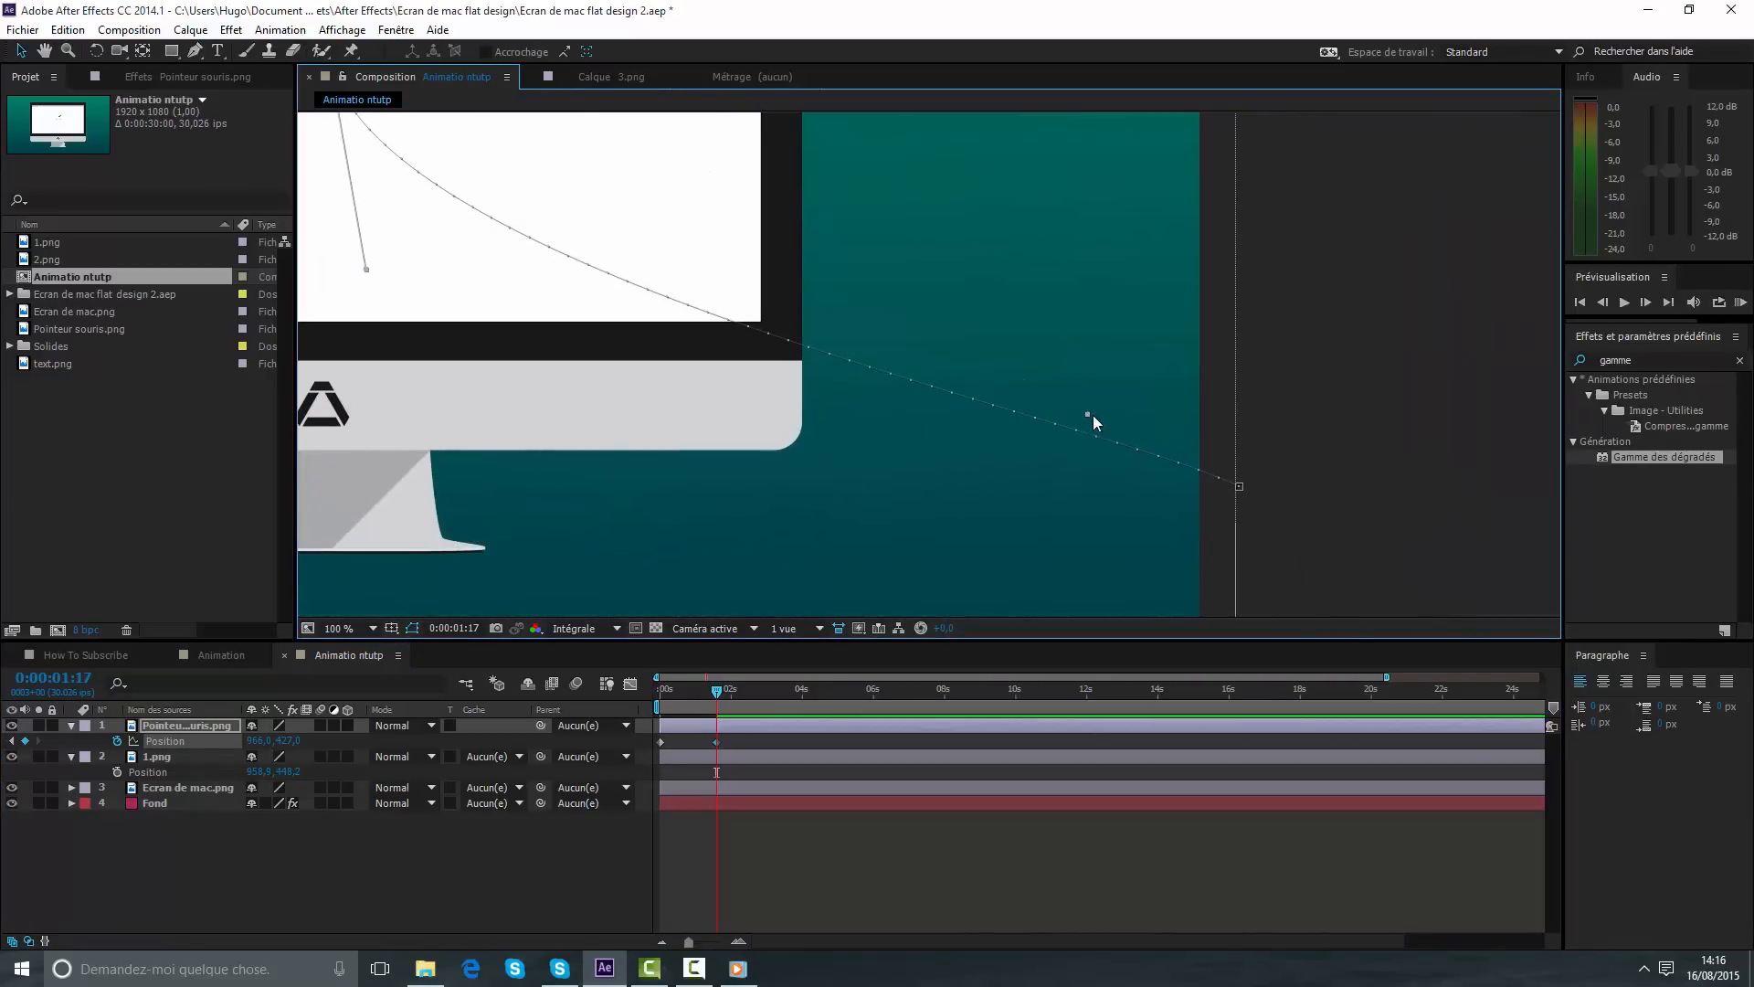
pyautogui.moveTo(1087, 414); pyautogui.dragTo(759, 513)
pyautogui.moveTo(666, 454); pyautogui.dragTo(1053, 511)
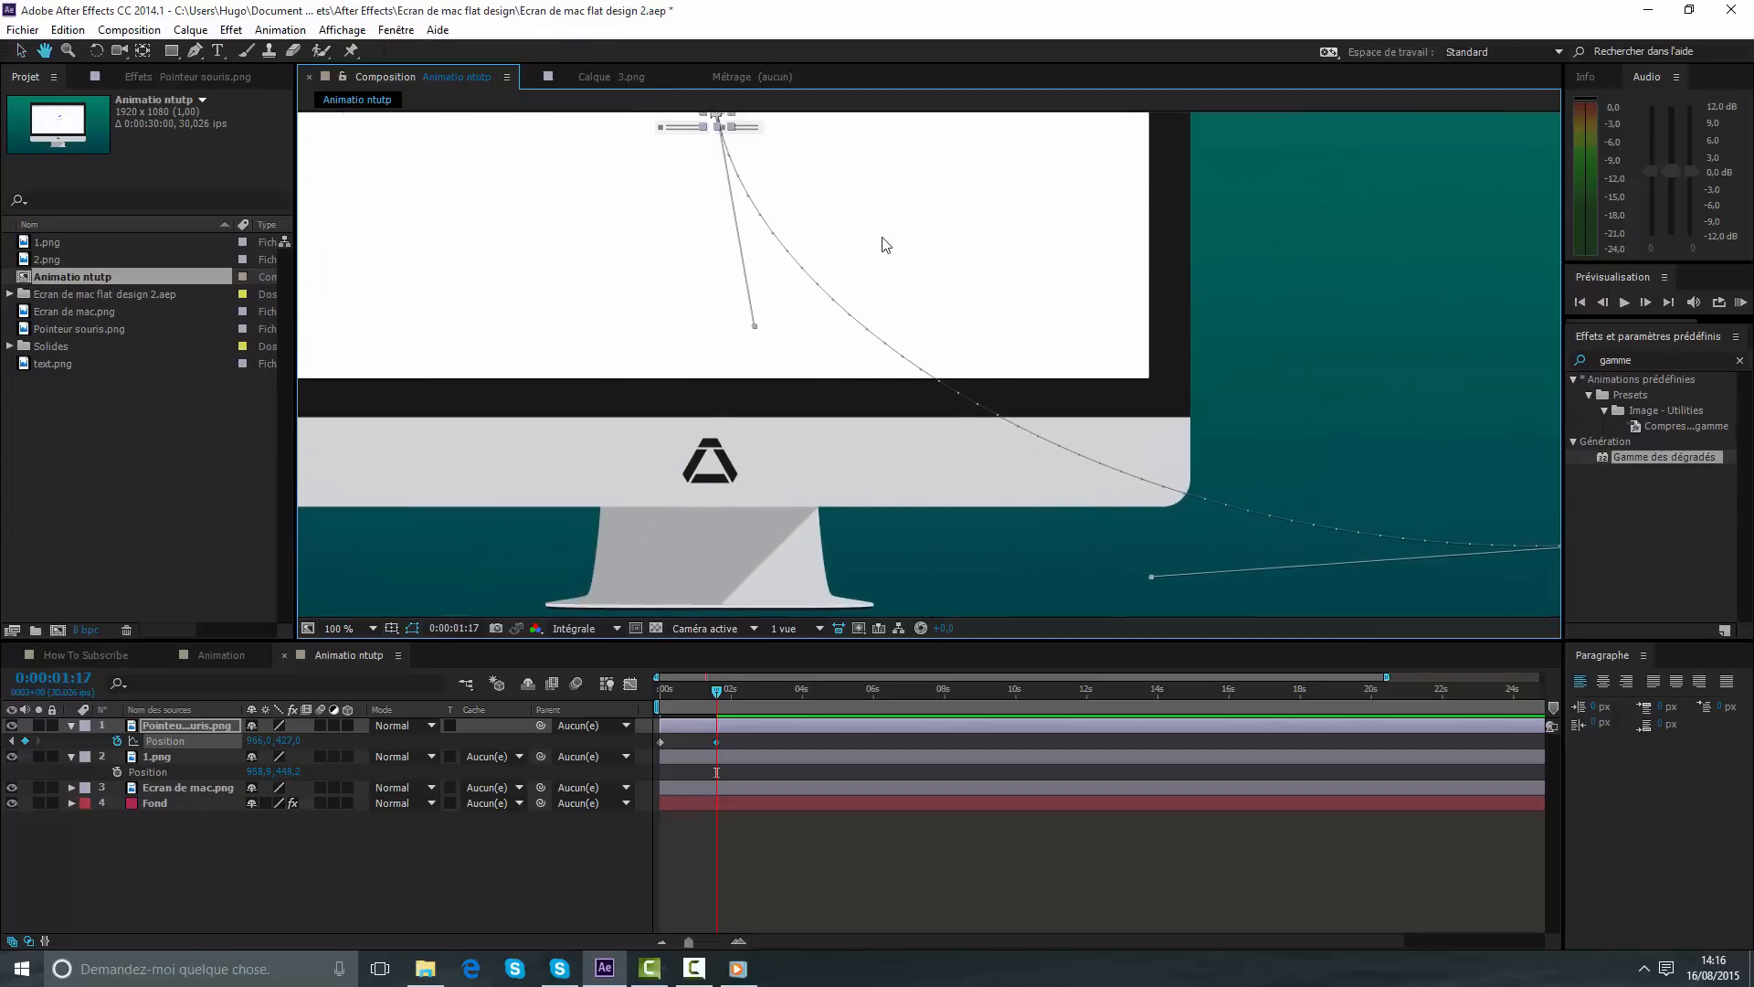
pyautogui.scroll(-1, 885, 245)
pyautogui.moveTo(826, 300); pyautogui.dragTo(869, 399)
pyautogui.scroll(1, 867, 399)
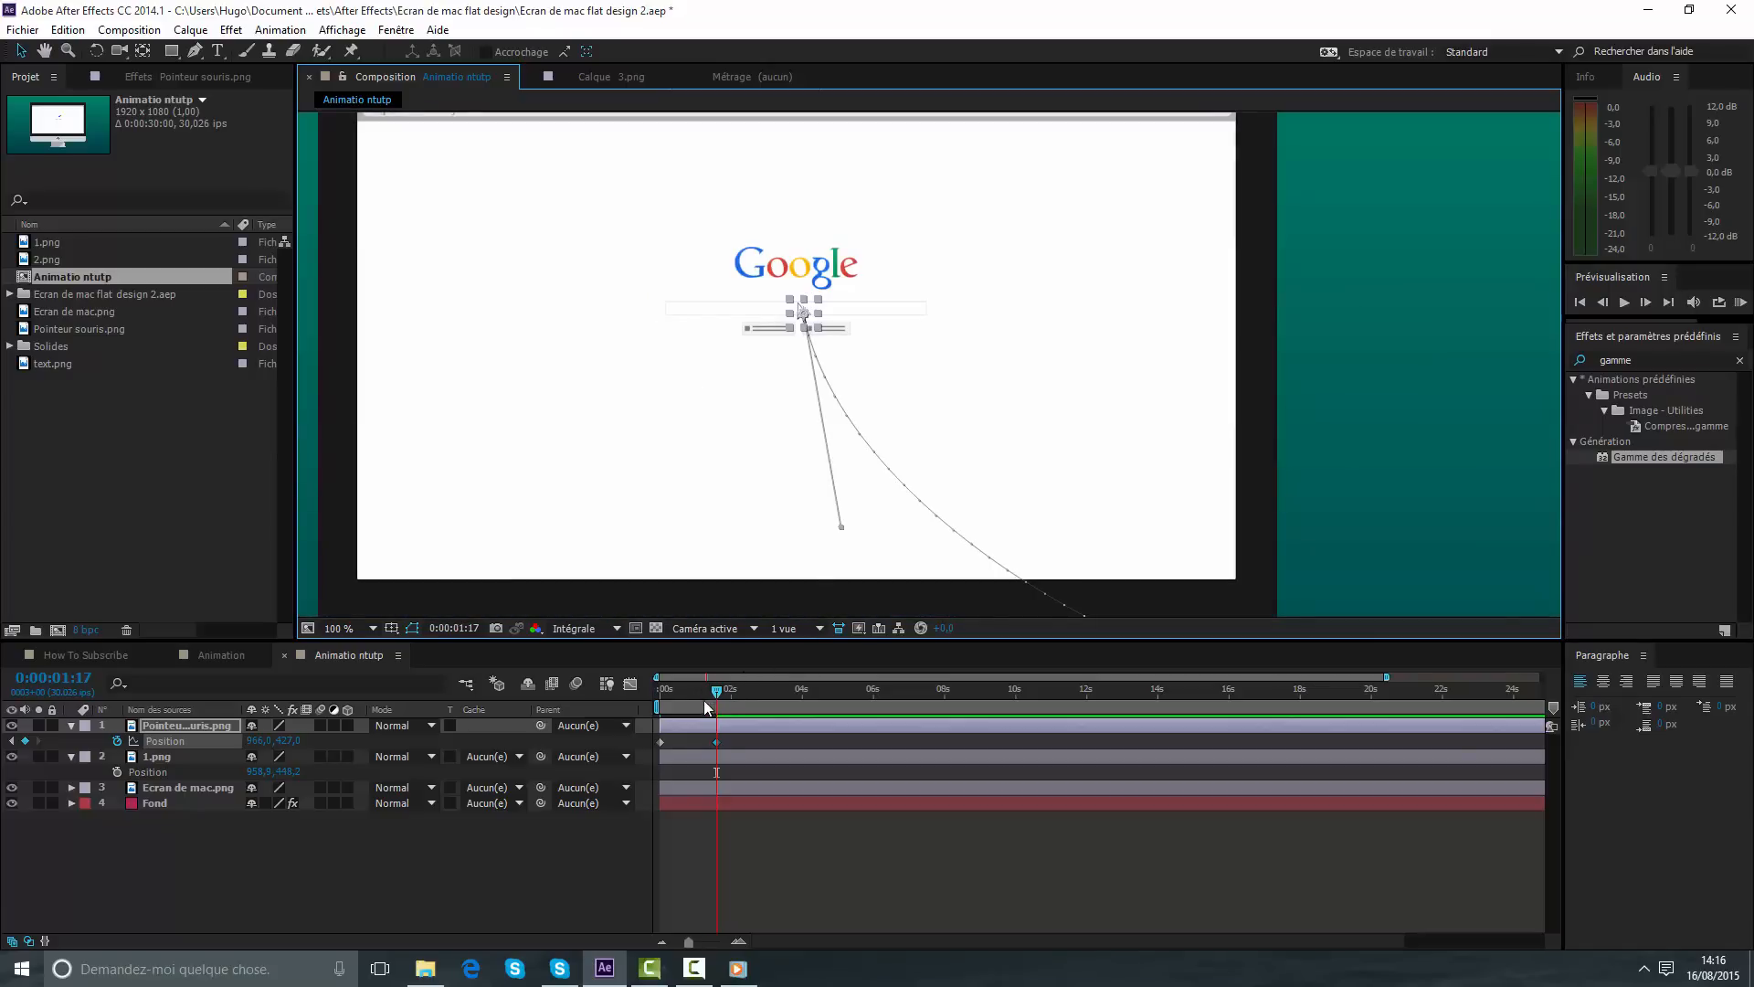
# - Apply Easy Ease to both Position keyframes of the pointer layer in the graph editor
pyautogui.moveTo(705, 700); pyautogui.dragTo(746, 716)
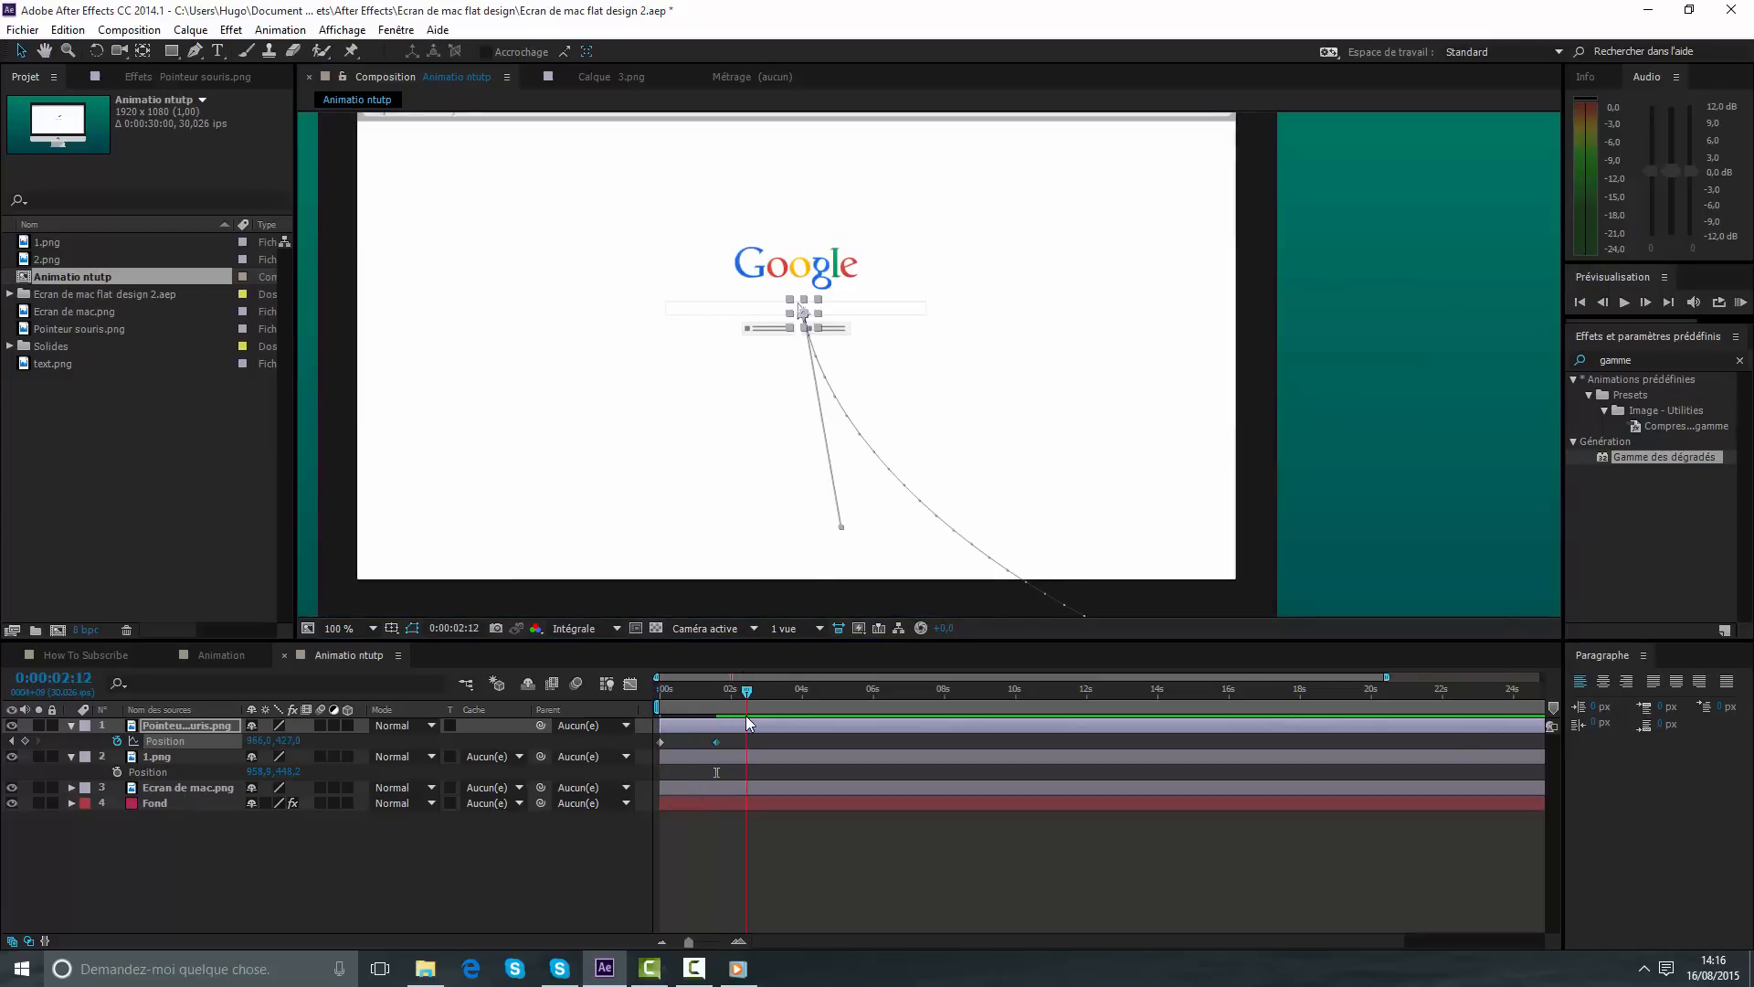
pyautogui.click(808, 921)
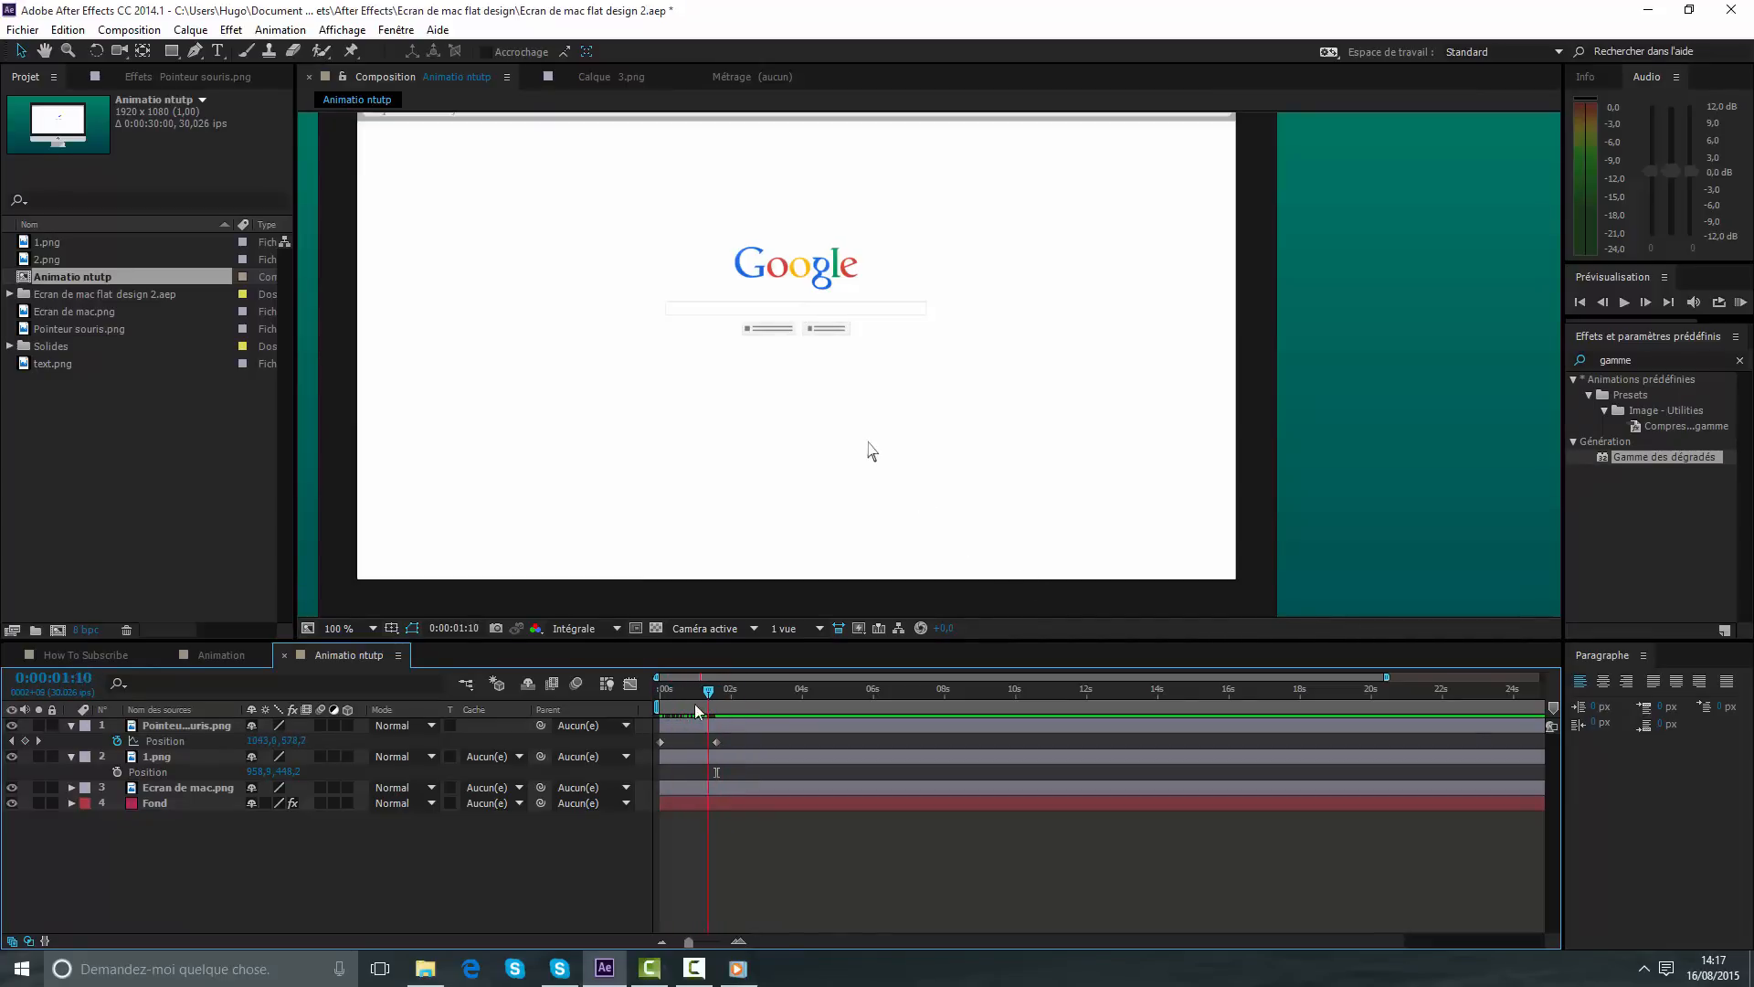
pyautogui.moveTo(727, 742); pyautogui.dragTo(649, 747)
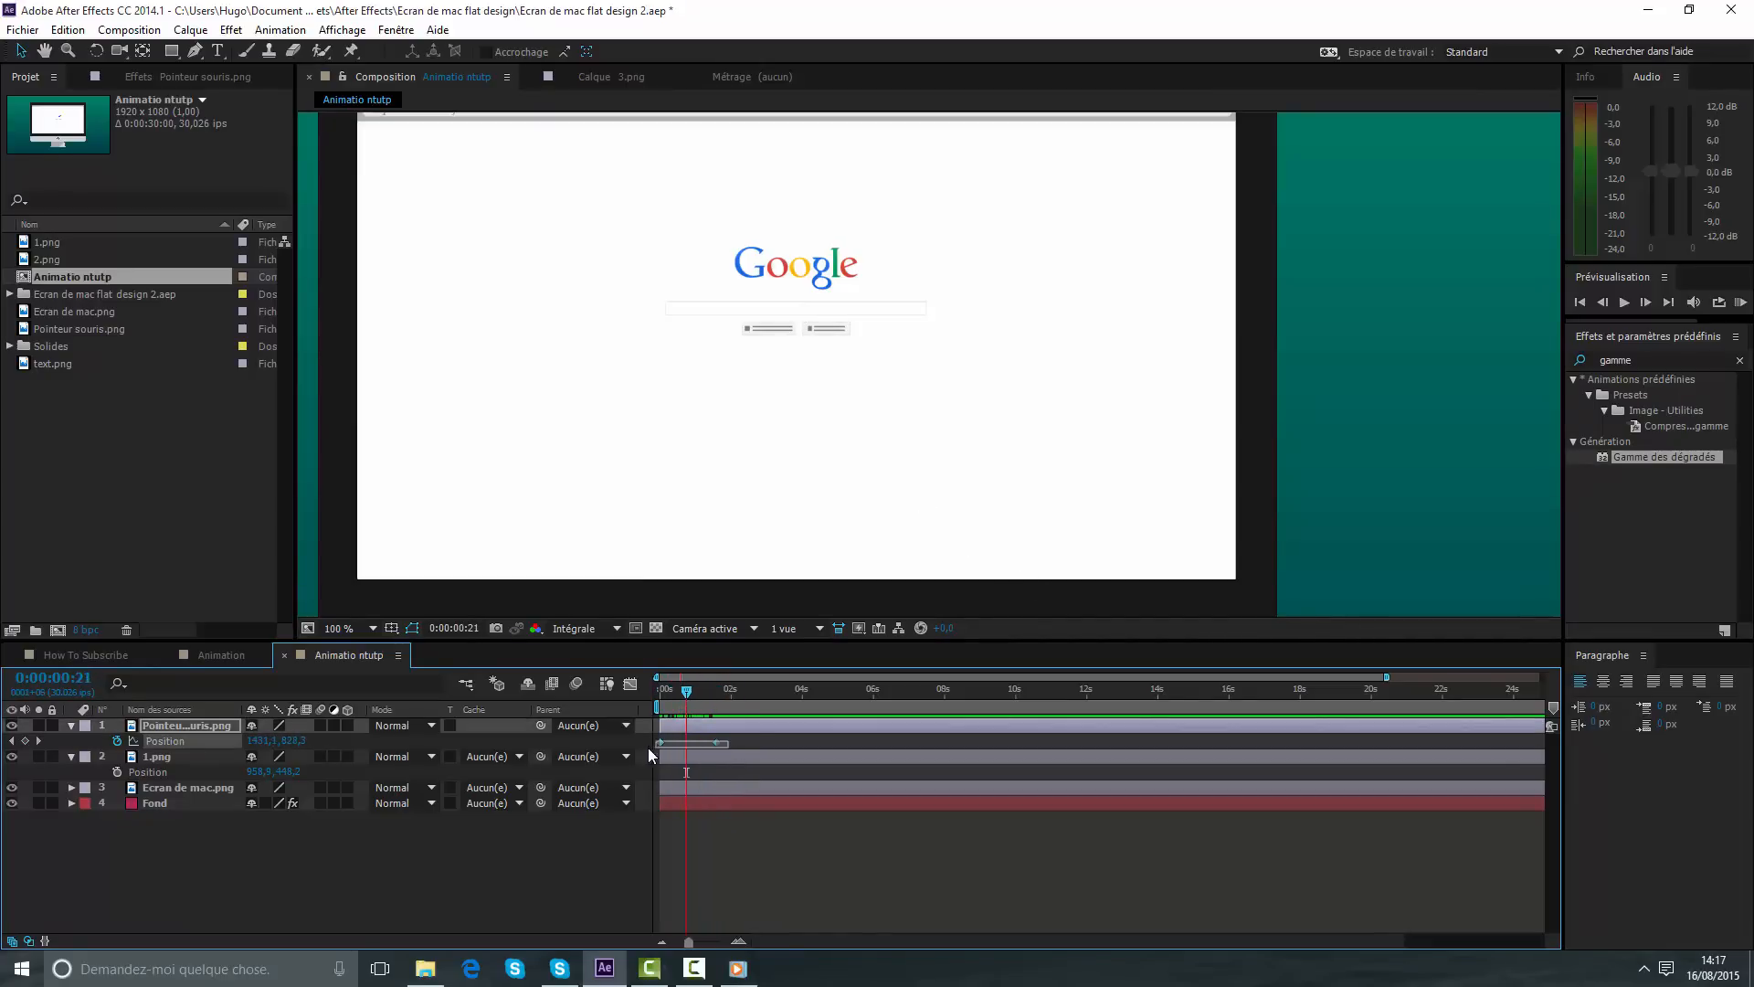
pyautogui.click(634, 685)
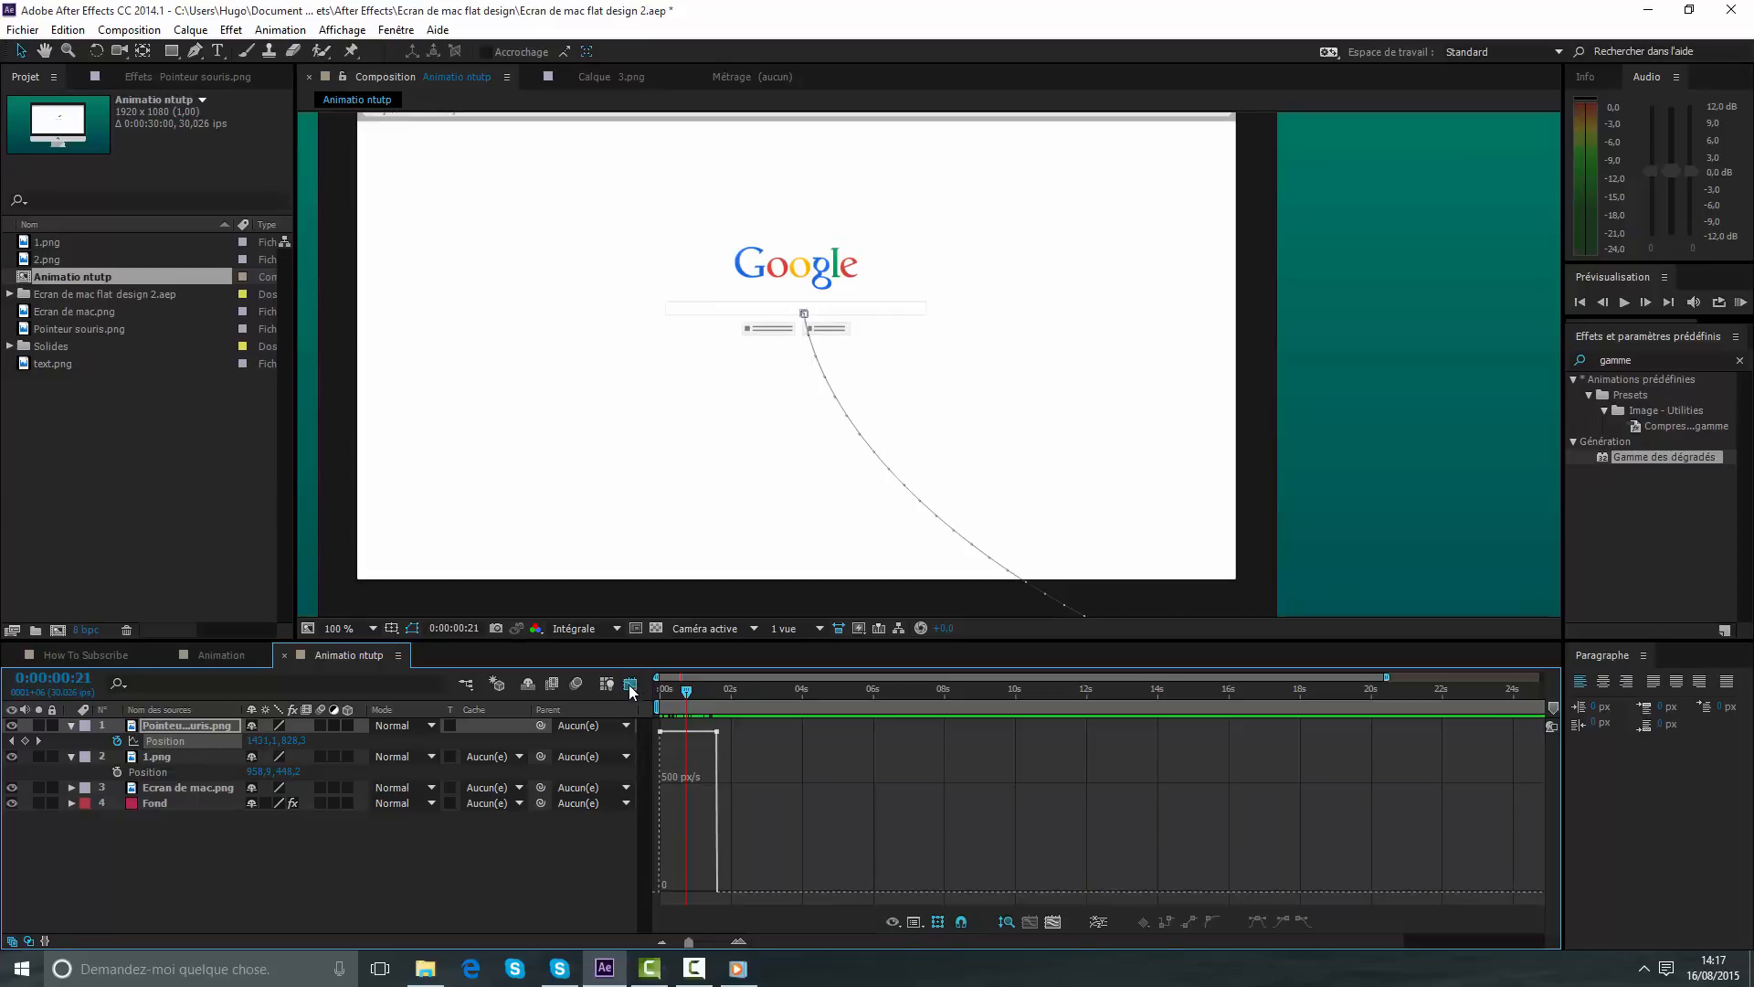
pyautogui.click(201, 744)
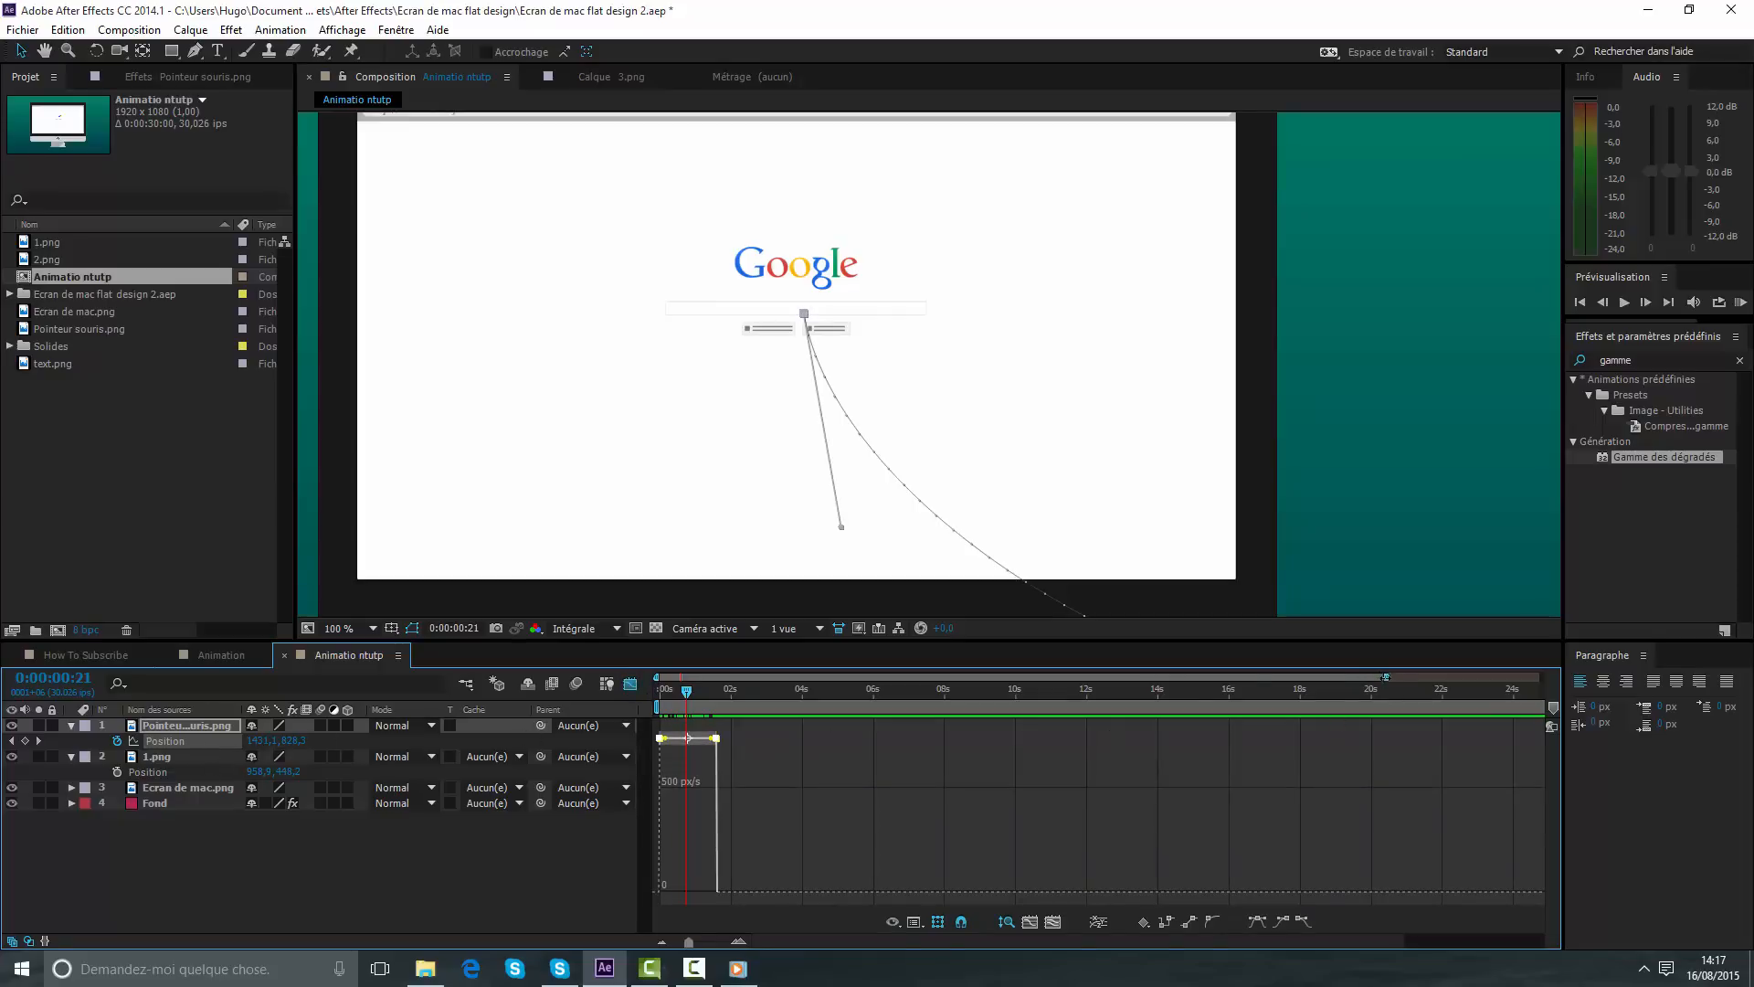
pyautogui.moveTo(1386, 677); pyautogui.dragTo(814, 700)
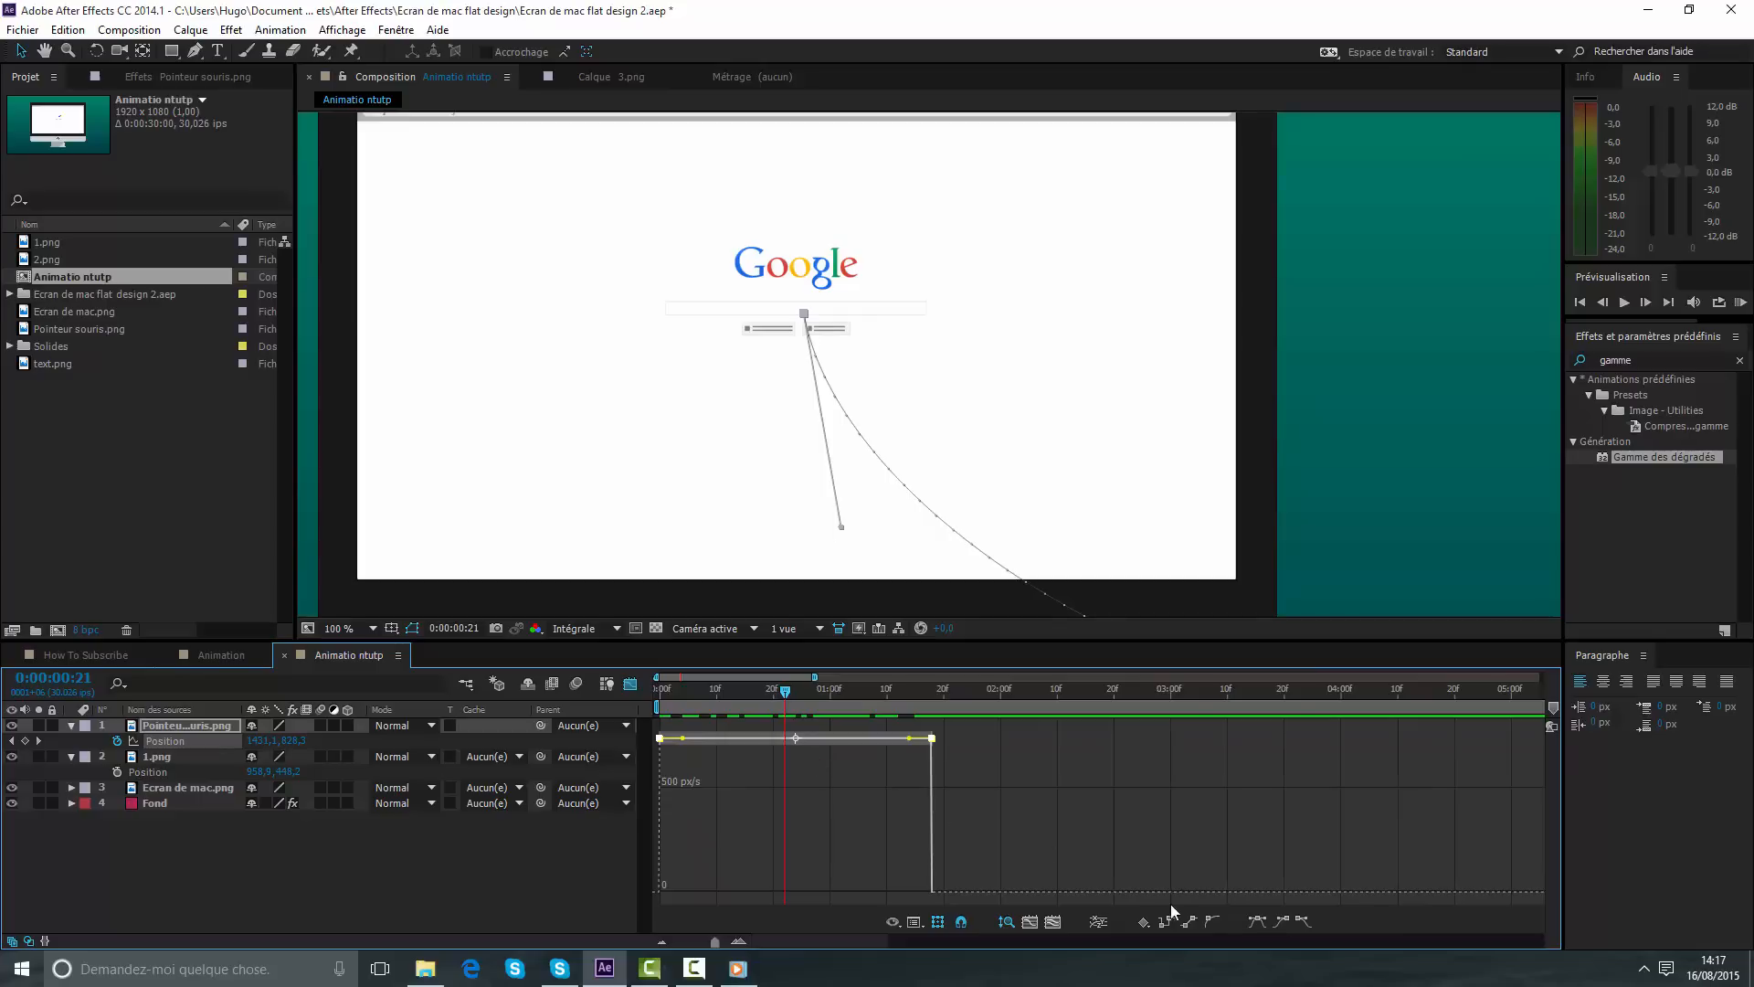
pyautogui.click(1255, 923)
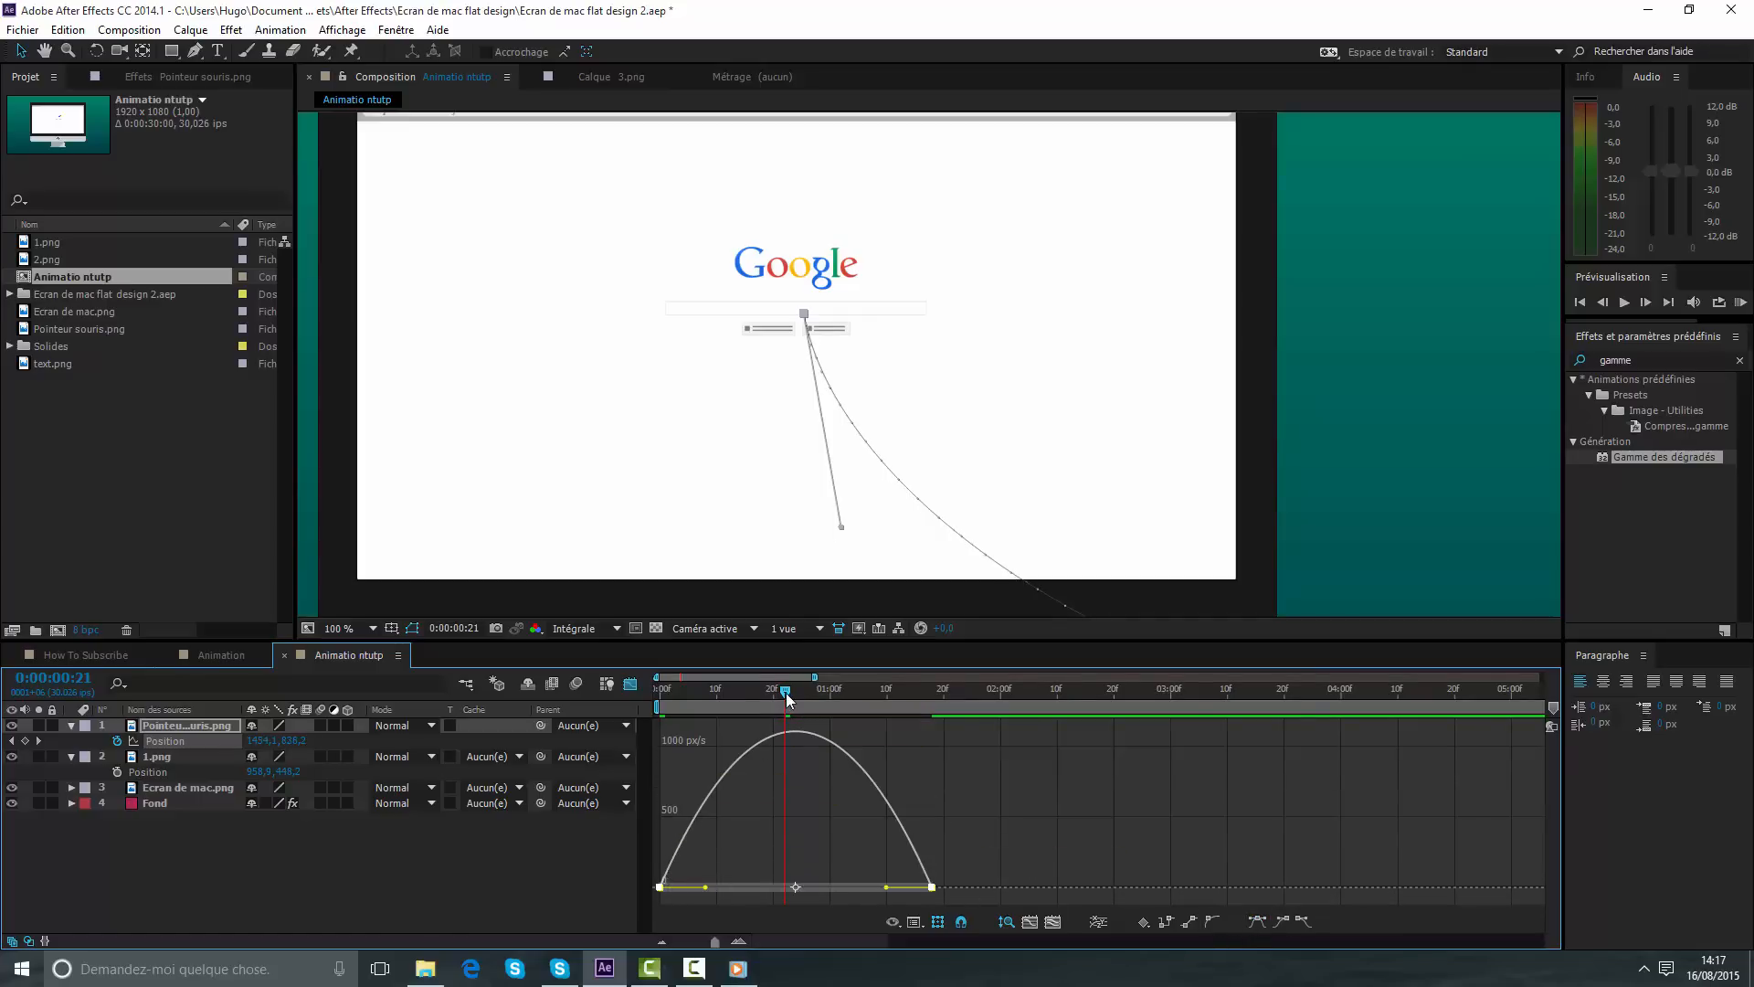
# - Stretch the last Position keyframe's influence handle back toward the start so the pointer's speed peaks early and slows gradually
pyautogui.moveTo(785, 692); pyautogui.dragTo(850, 724)
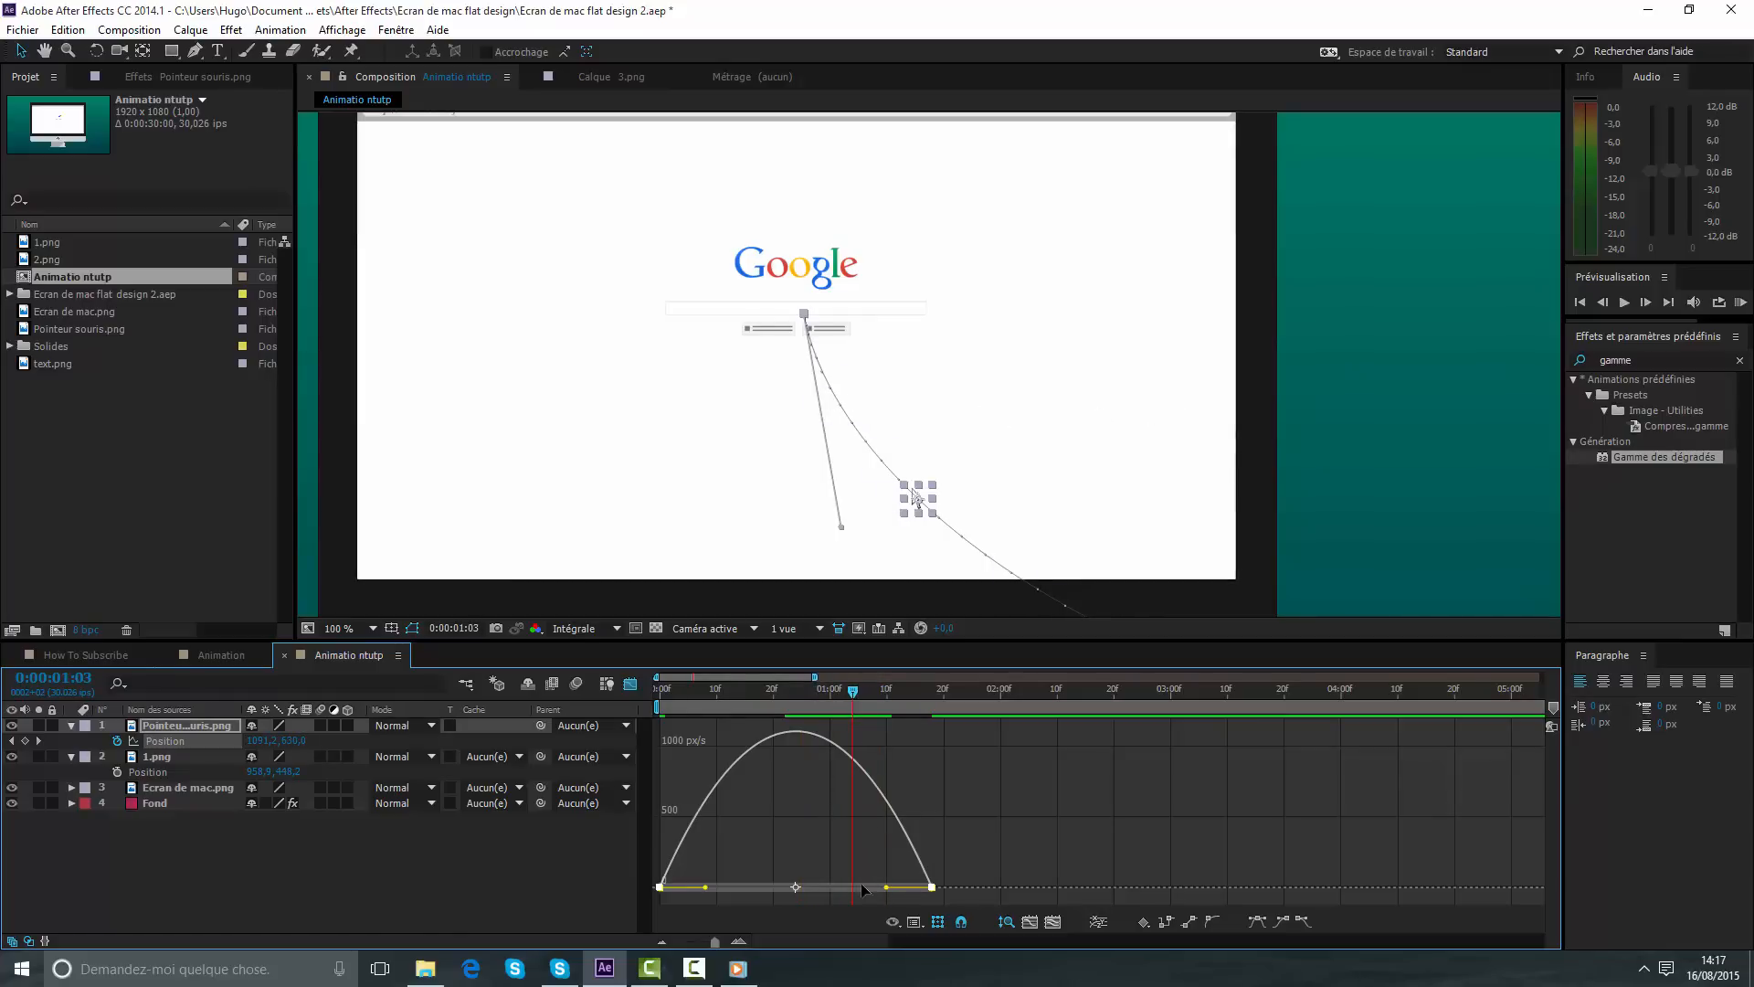
pyautogui.moveTo(888, 889); pyautogui.dragTo(751, 883)
pyautogui.moveTo(722, 691); pyautogui.dragTo(855, 726)
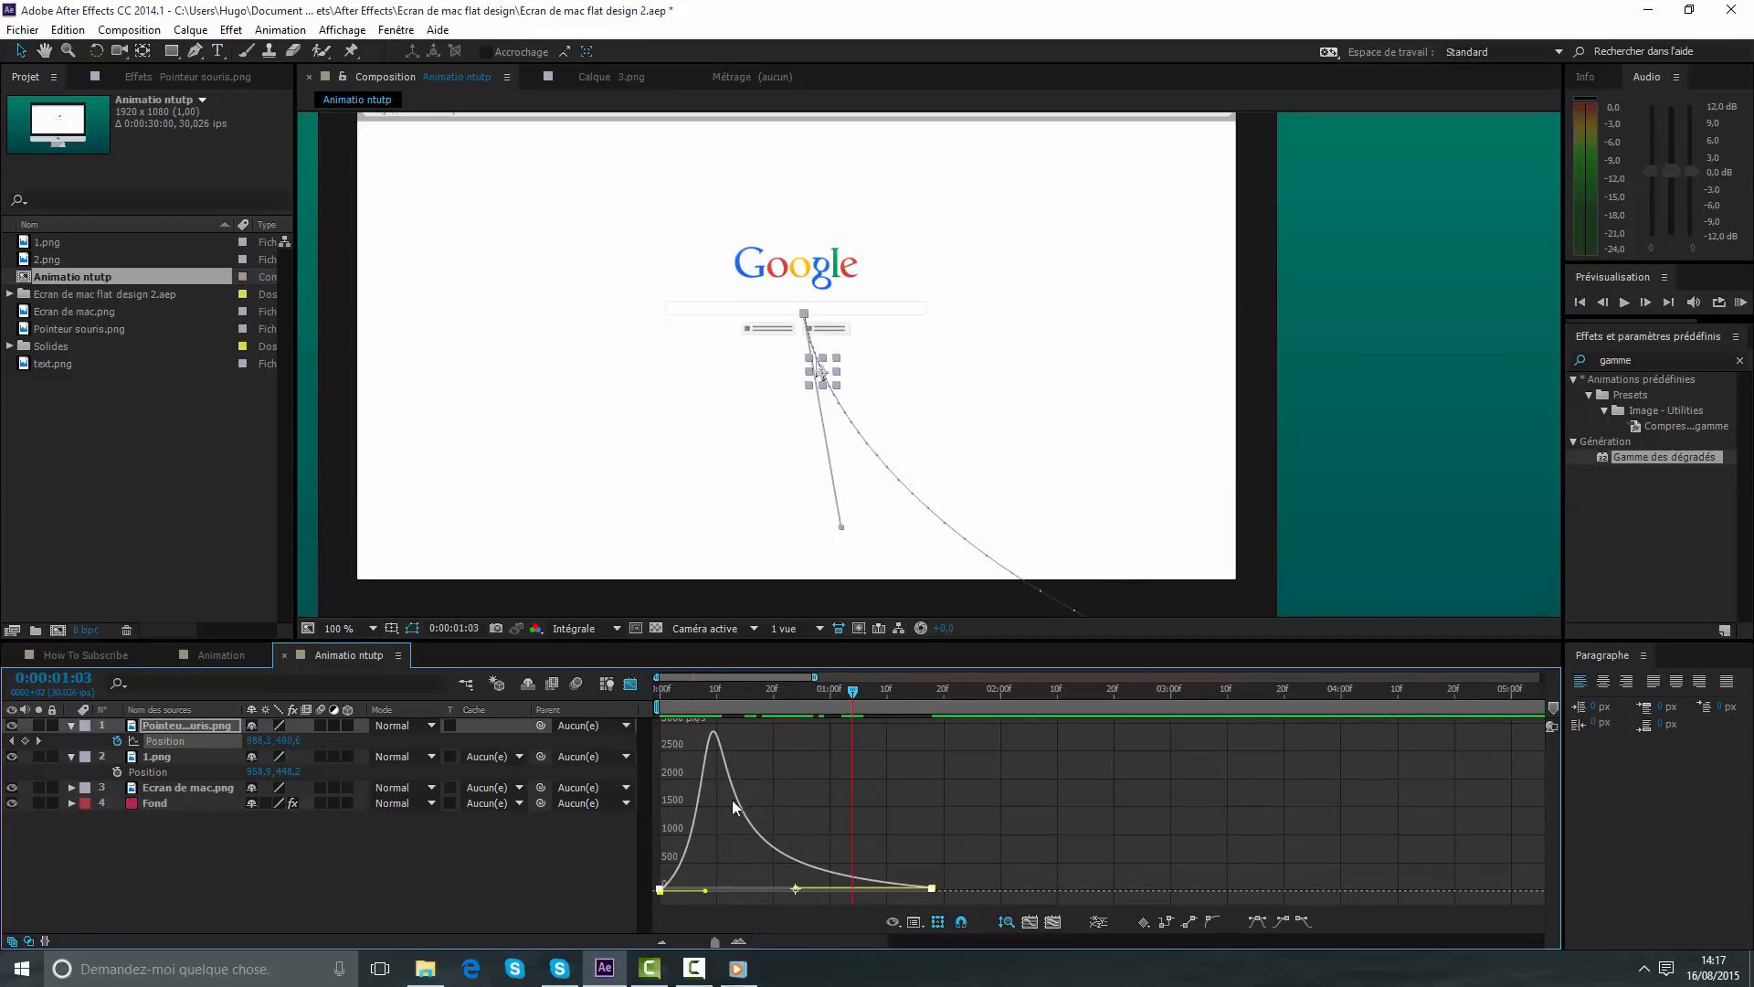
pyautogui.click(911, 923)
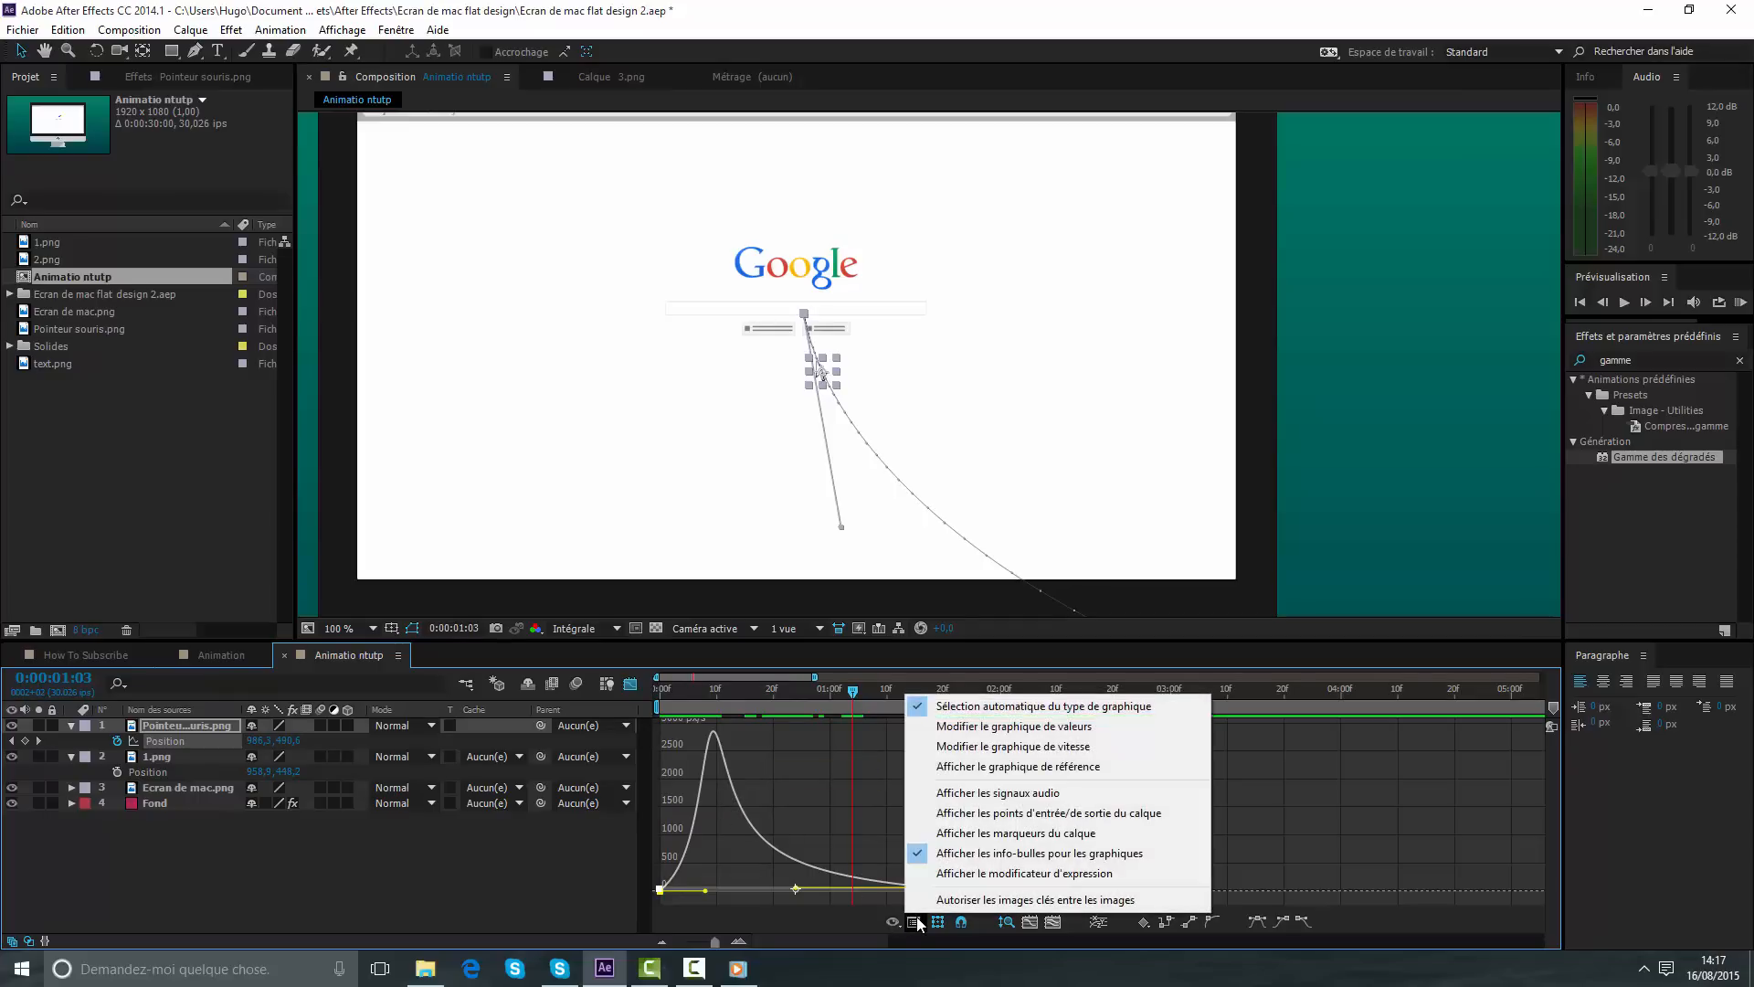
pyautogui.click(963, 901)
pyautogui.click(572, 885)
pyautogui.click(216, 741)
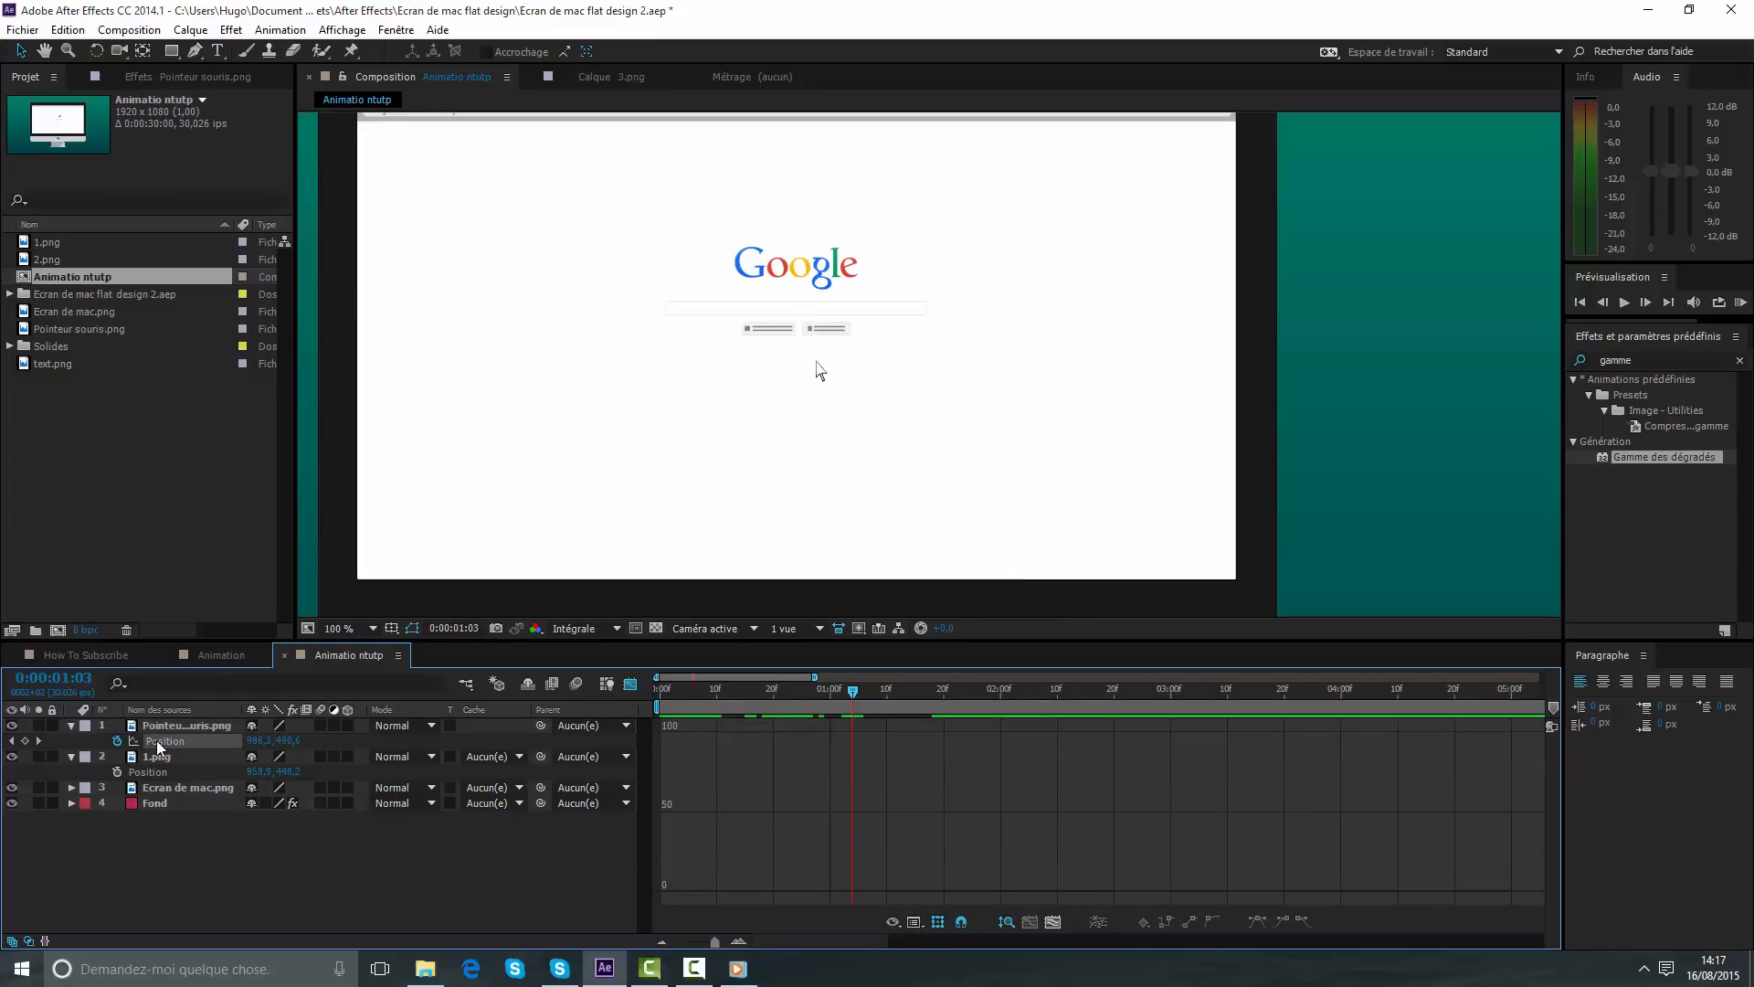
pyautogui.click(912, 886)
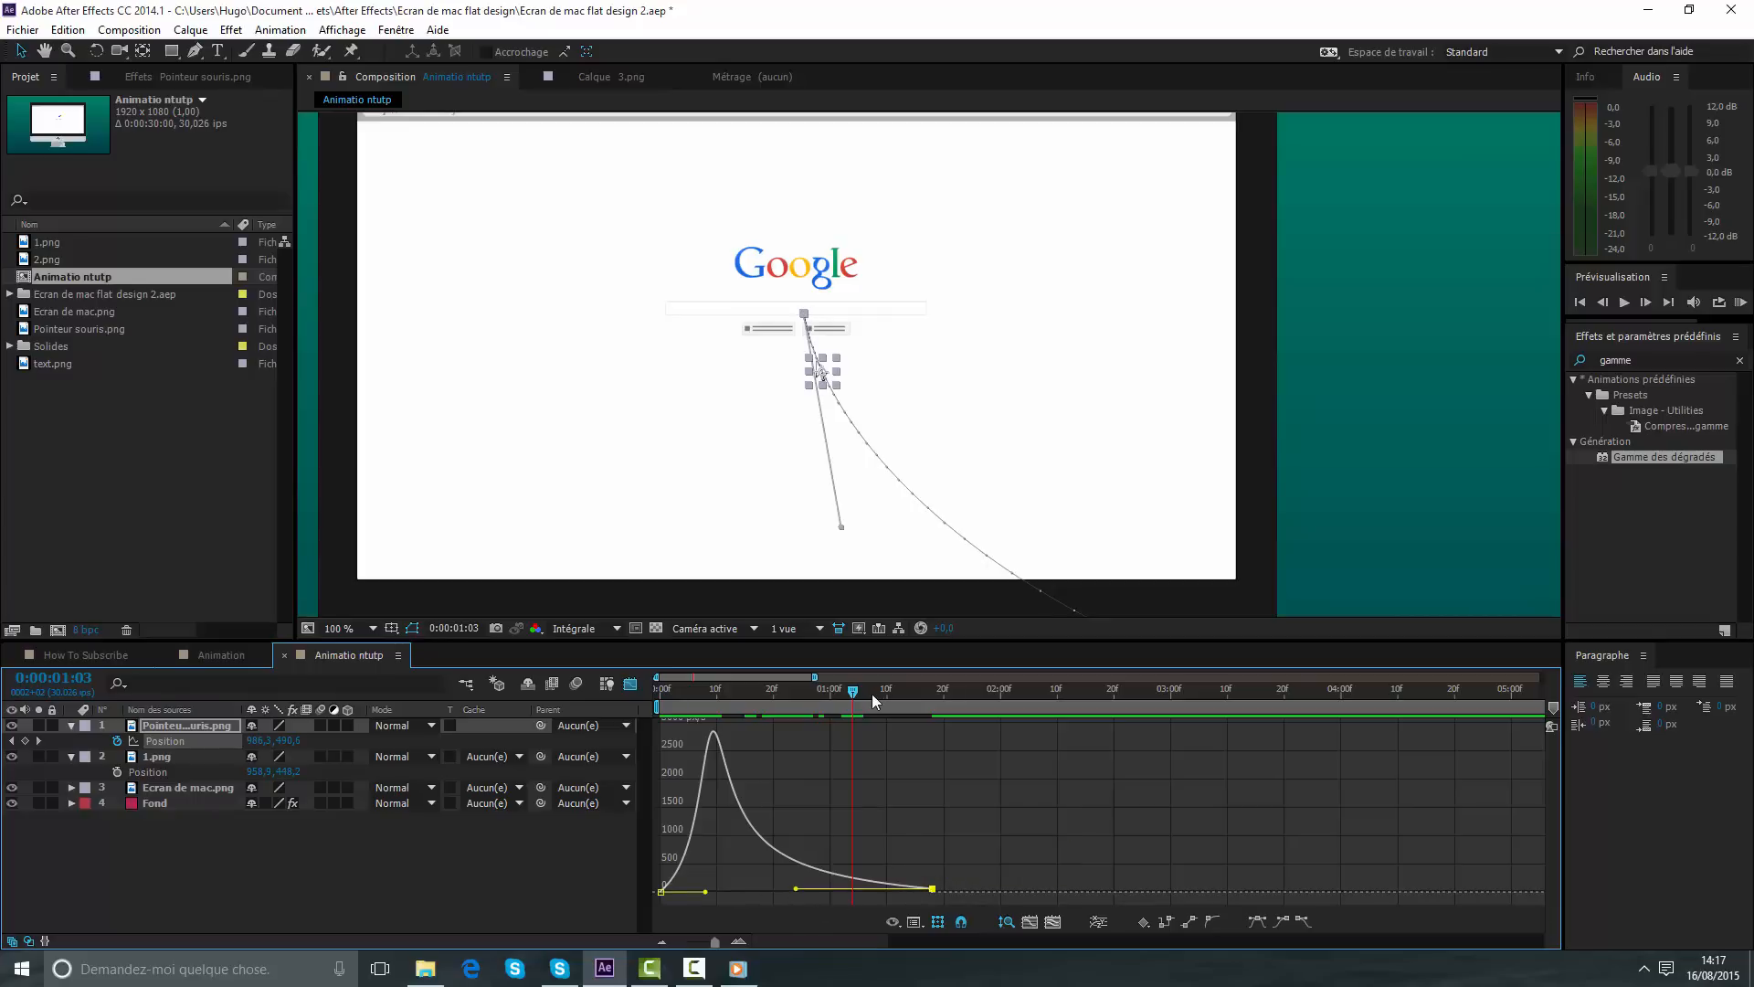
# - Preview the eased pointer movement from 0:00:00:00
pyautogui.moveTo(874, 702); pyautogui.dragTo(660, 693)
pyautogui.click(583, 843)
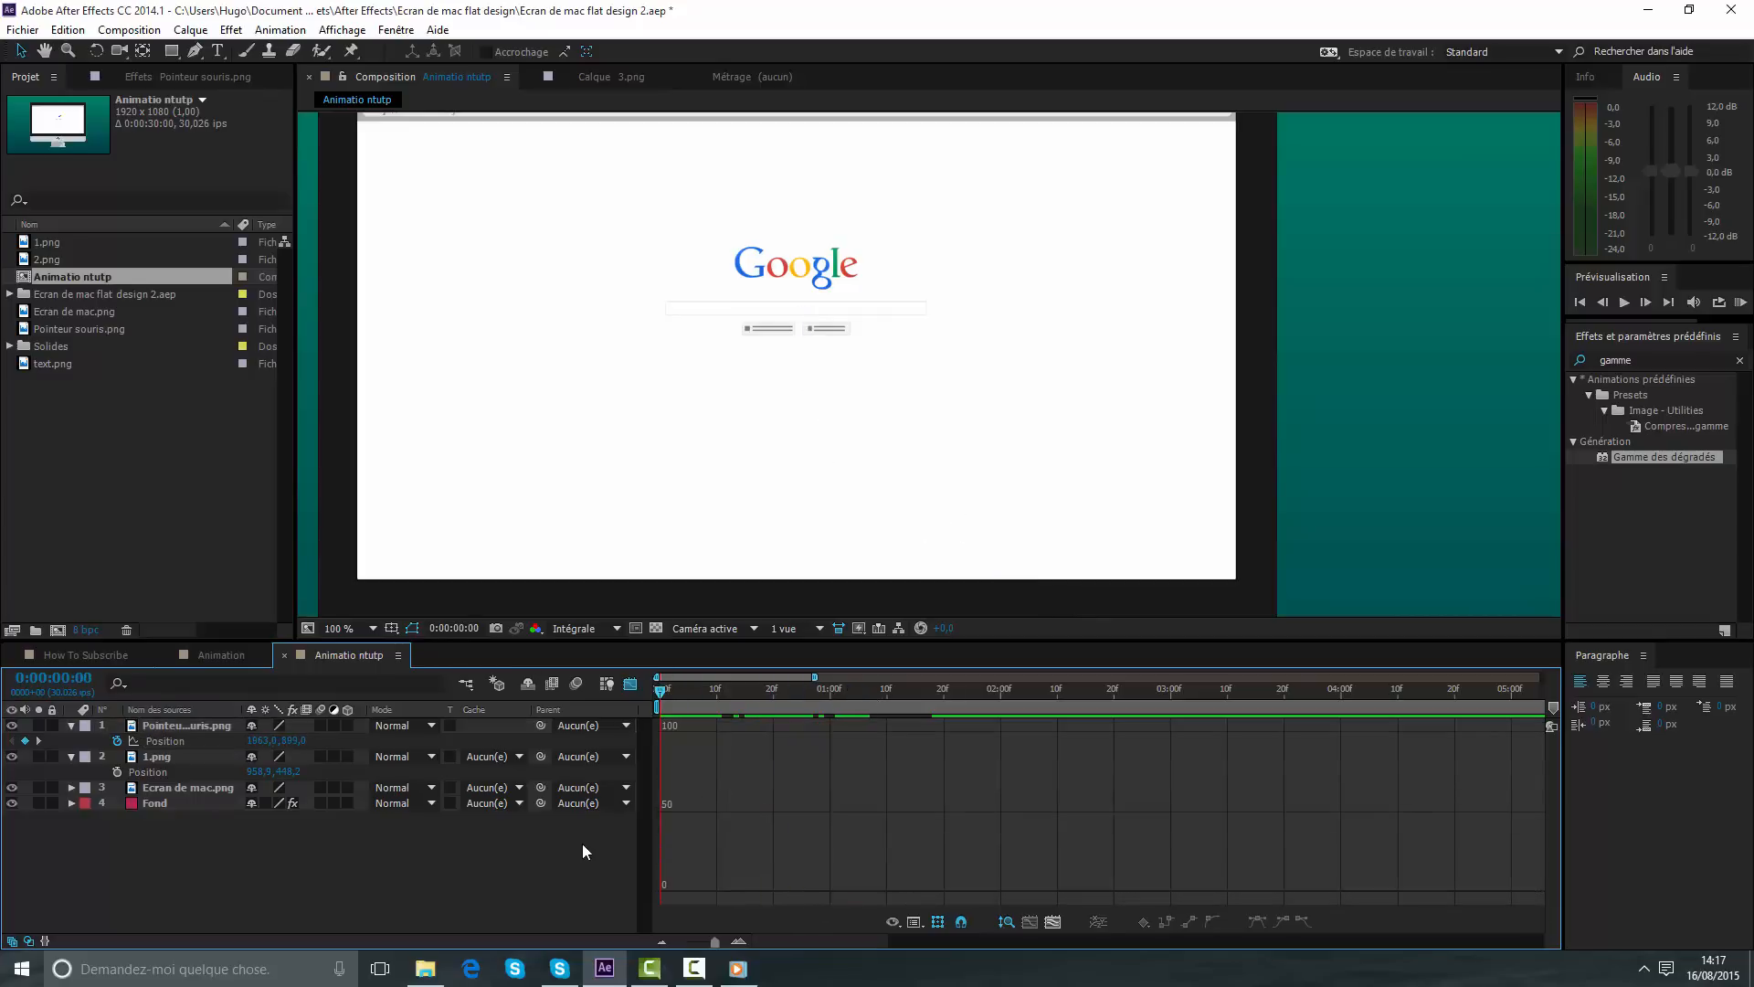
pyautogui.press('space')
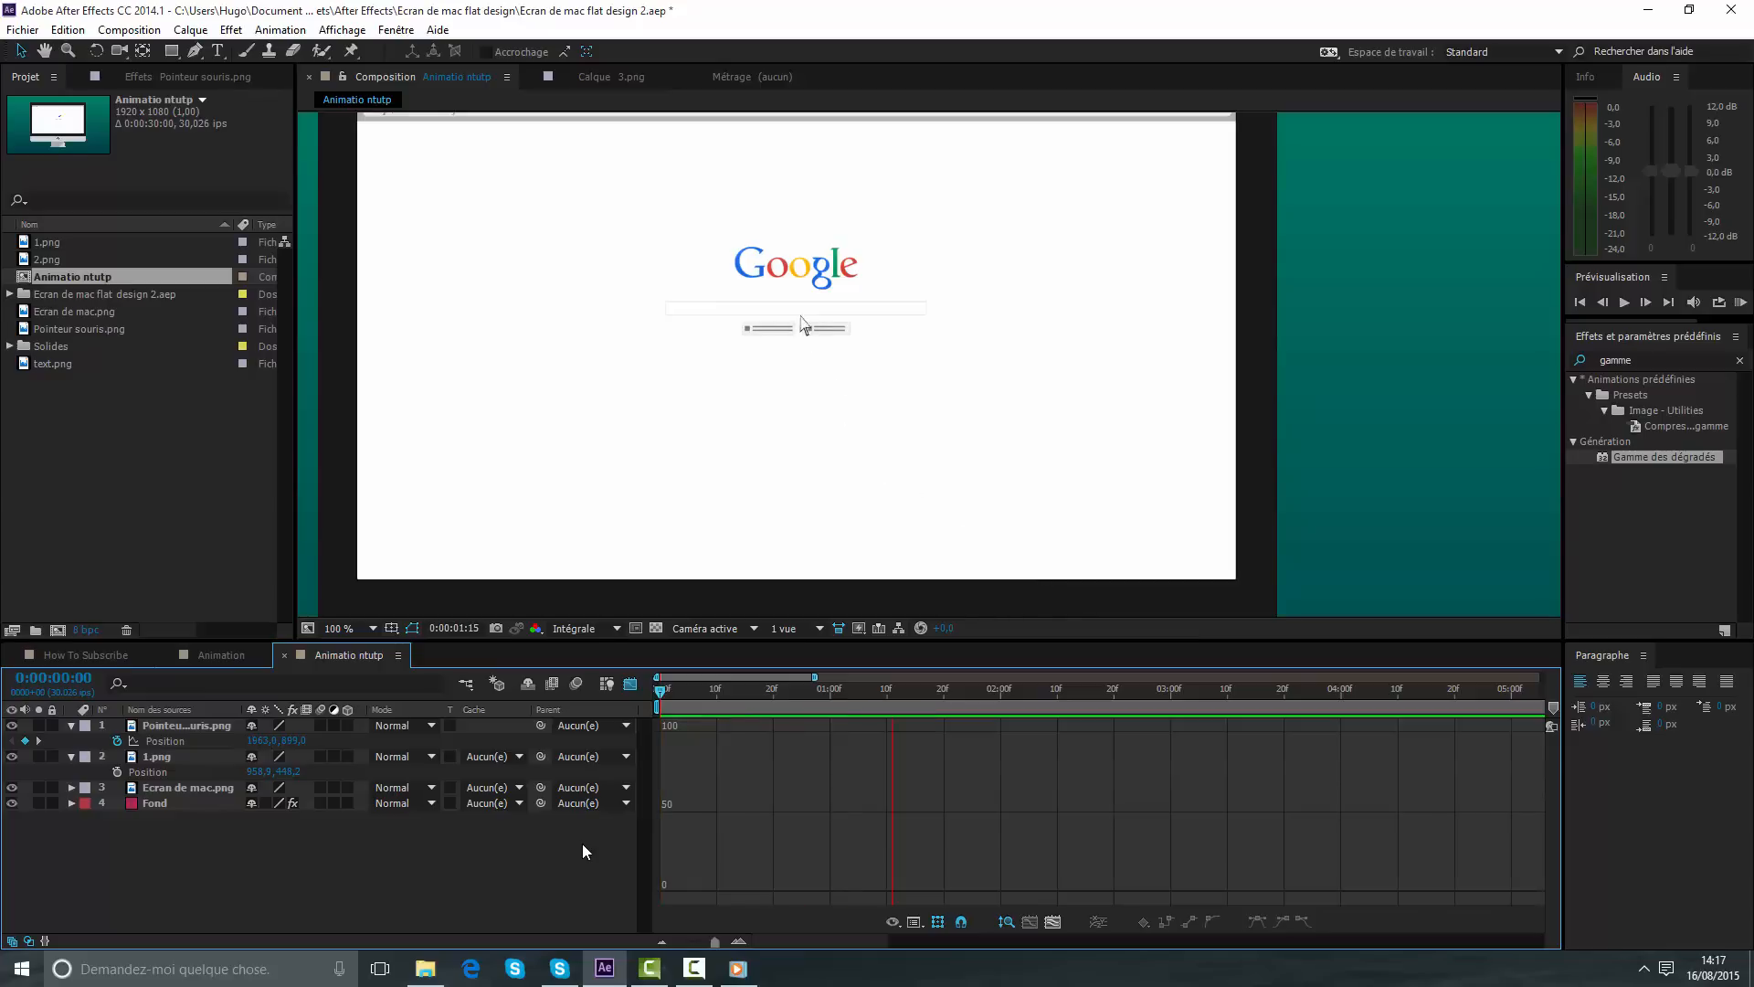
pyautogui.press('space')
# - Delay the pointer's first Position keyframe to about 0:00:00:13 in the layer-bar view and preview the animation
pyautogui.click(614, 682)
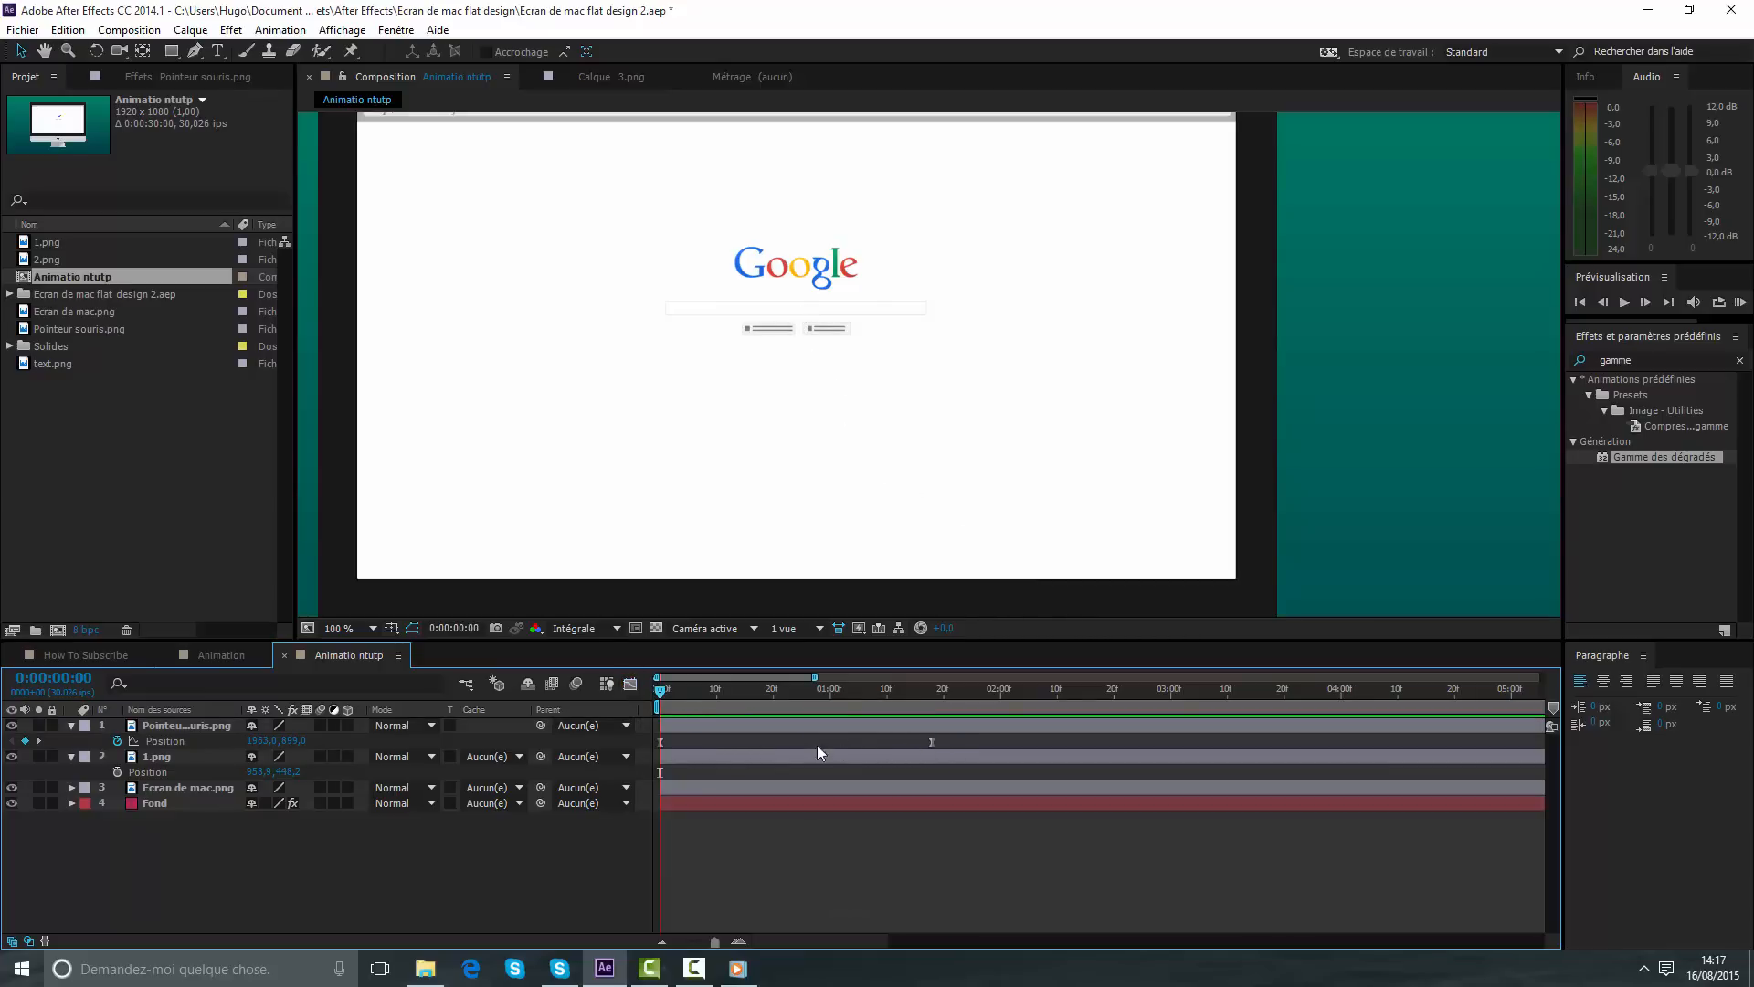
pyautogui.moveTo(664, 743); pyautogui.dragTo(714, 743)
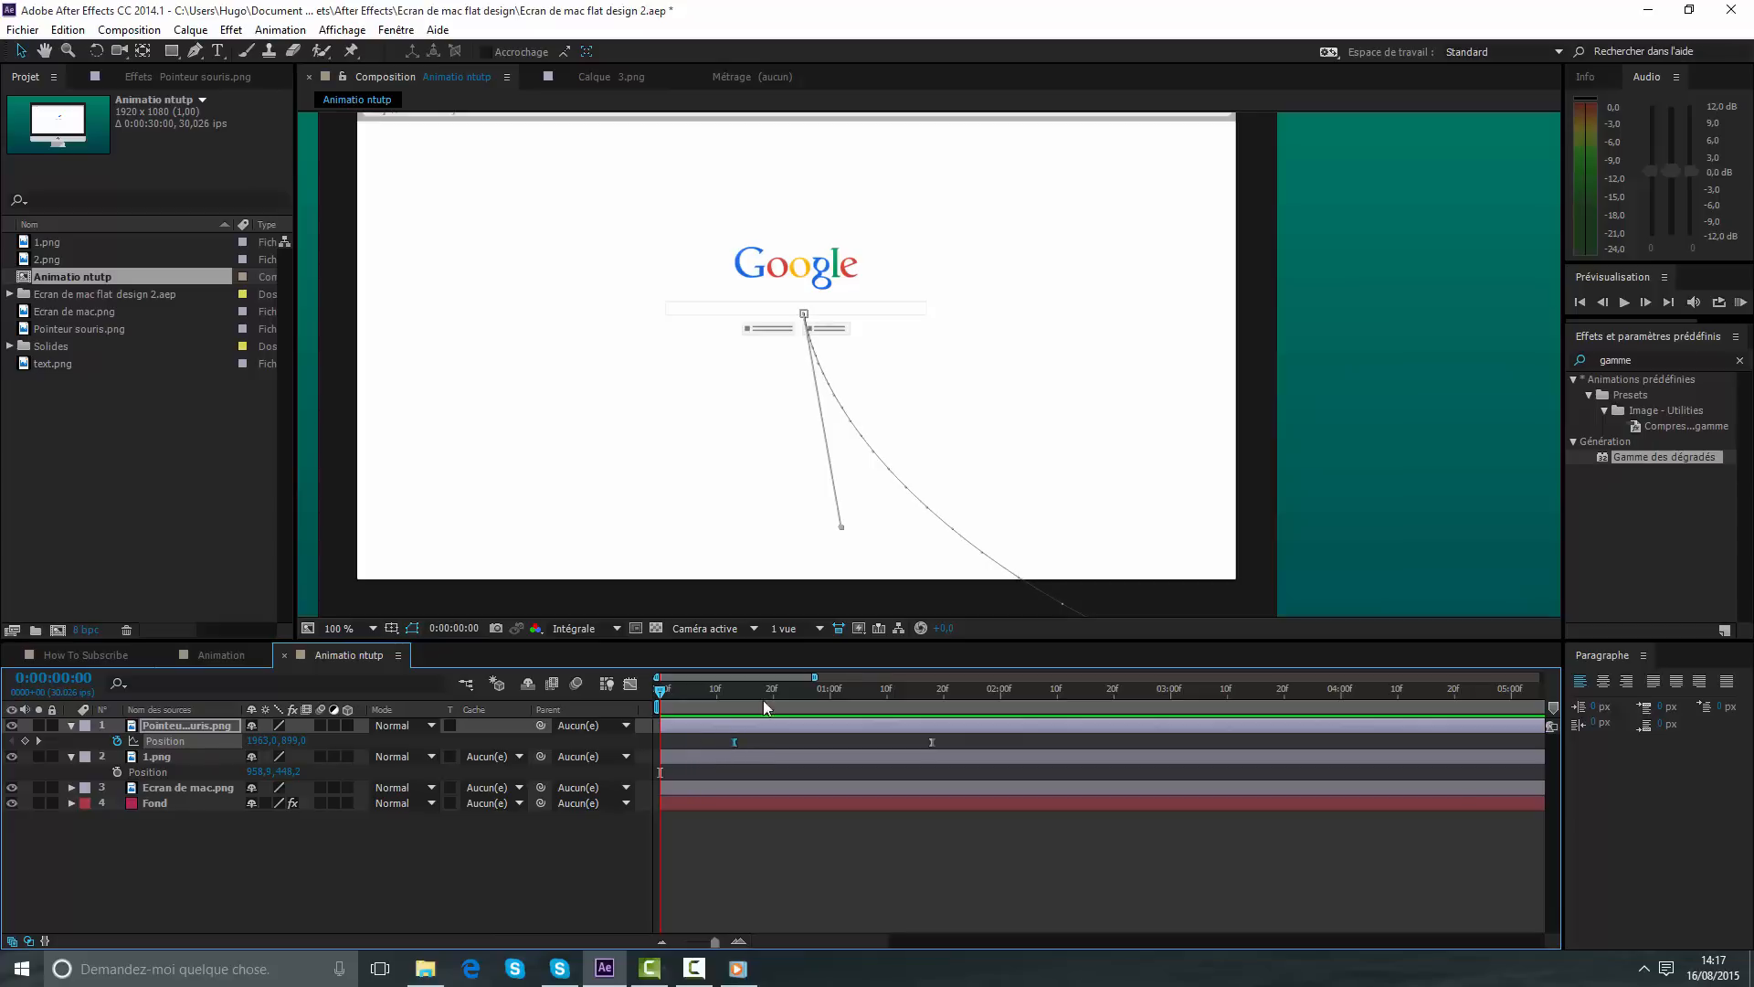
pyautogui.moveTo(854, 492); pyautogui.dragTo(732, 372)
pyautogui.press('KP_0')
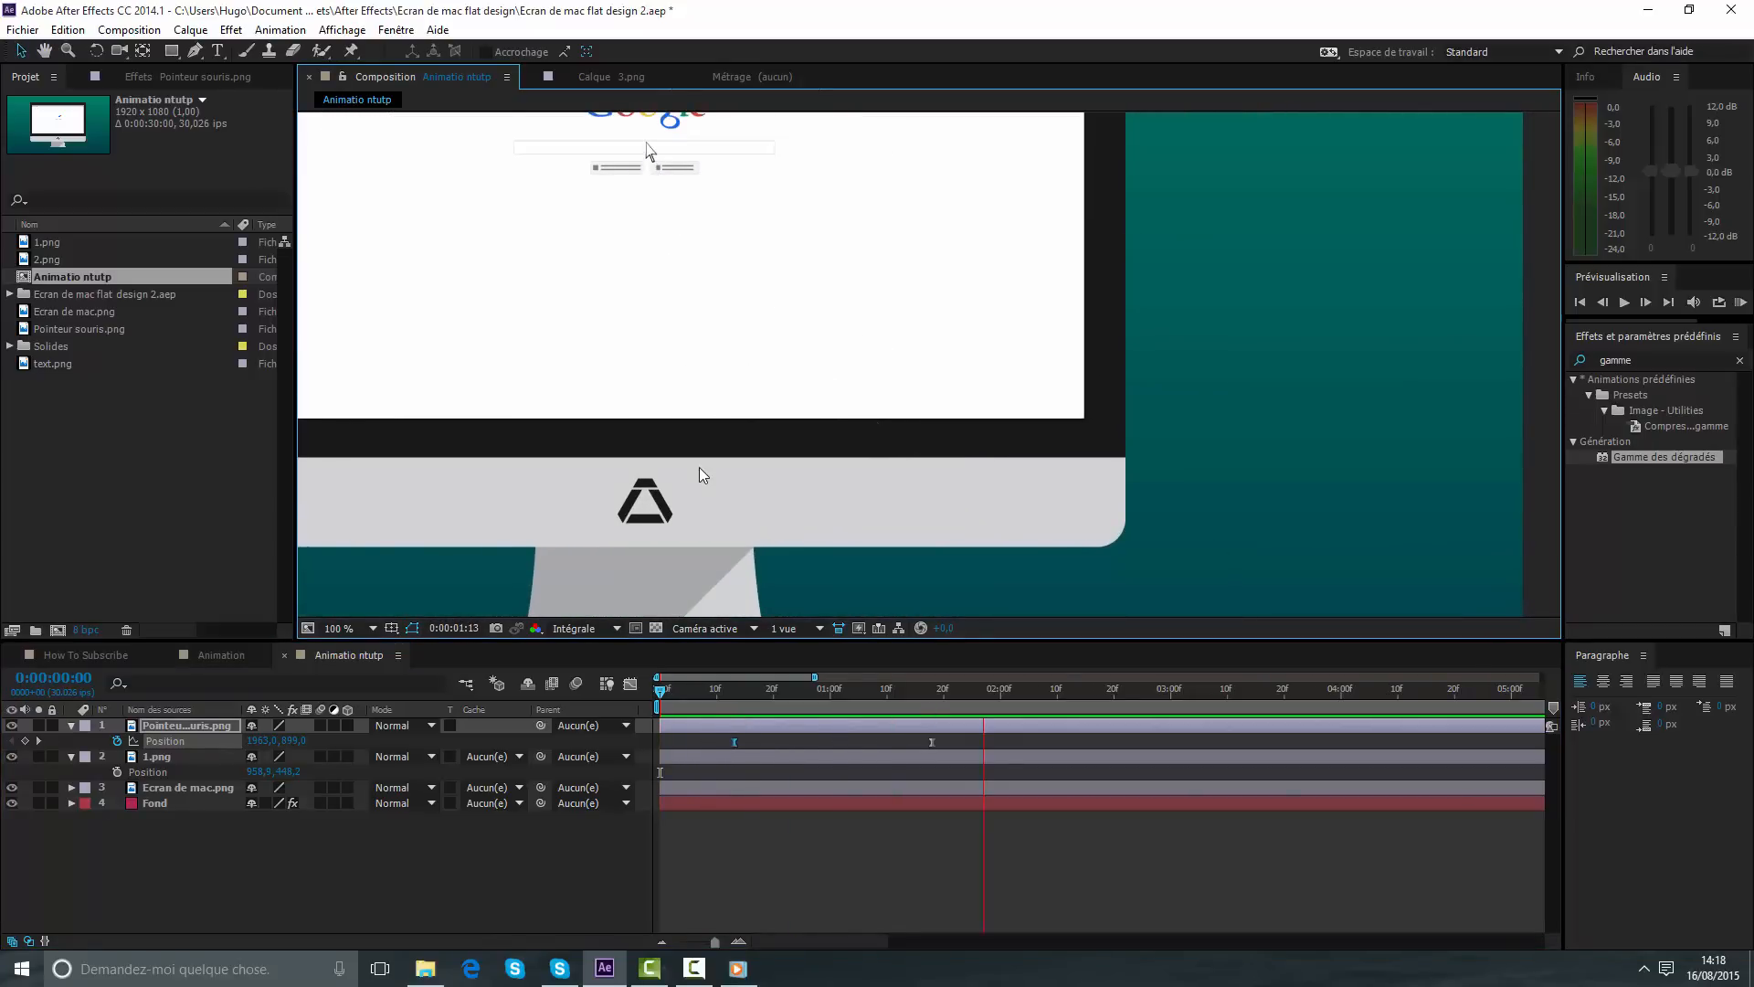
pyautogui.press('space')
pyautogui.click(999, 858)
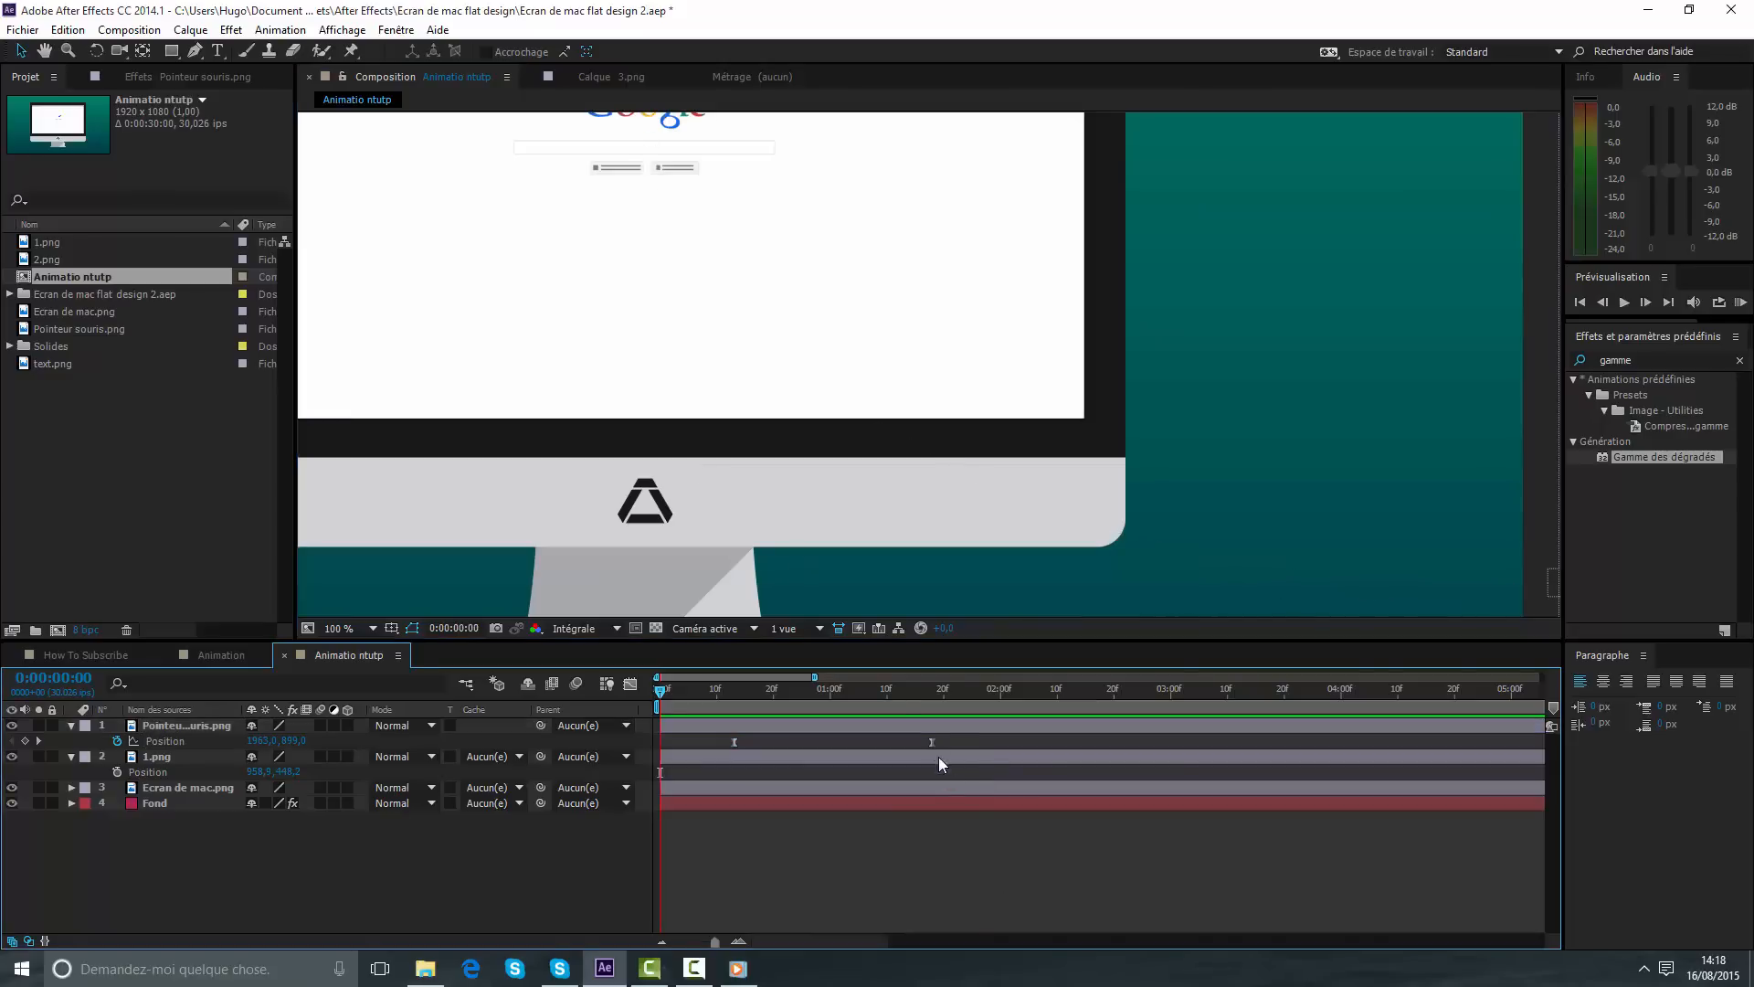
# - Move the pointer's last Position keyframe to 0:00:01:02 and enable motion blur for its layer and the composition
pyautogui.click(931, 742)
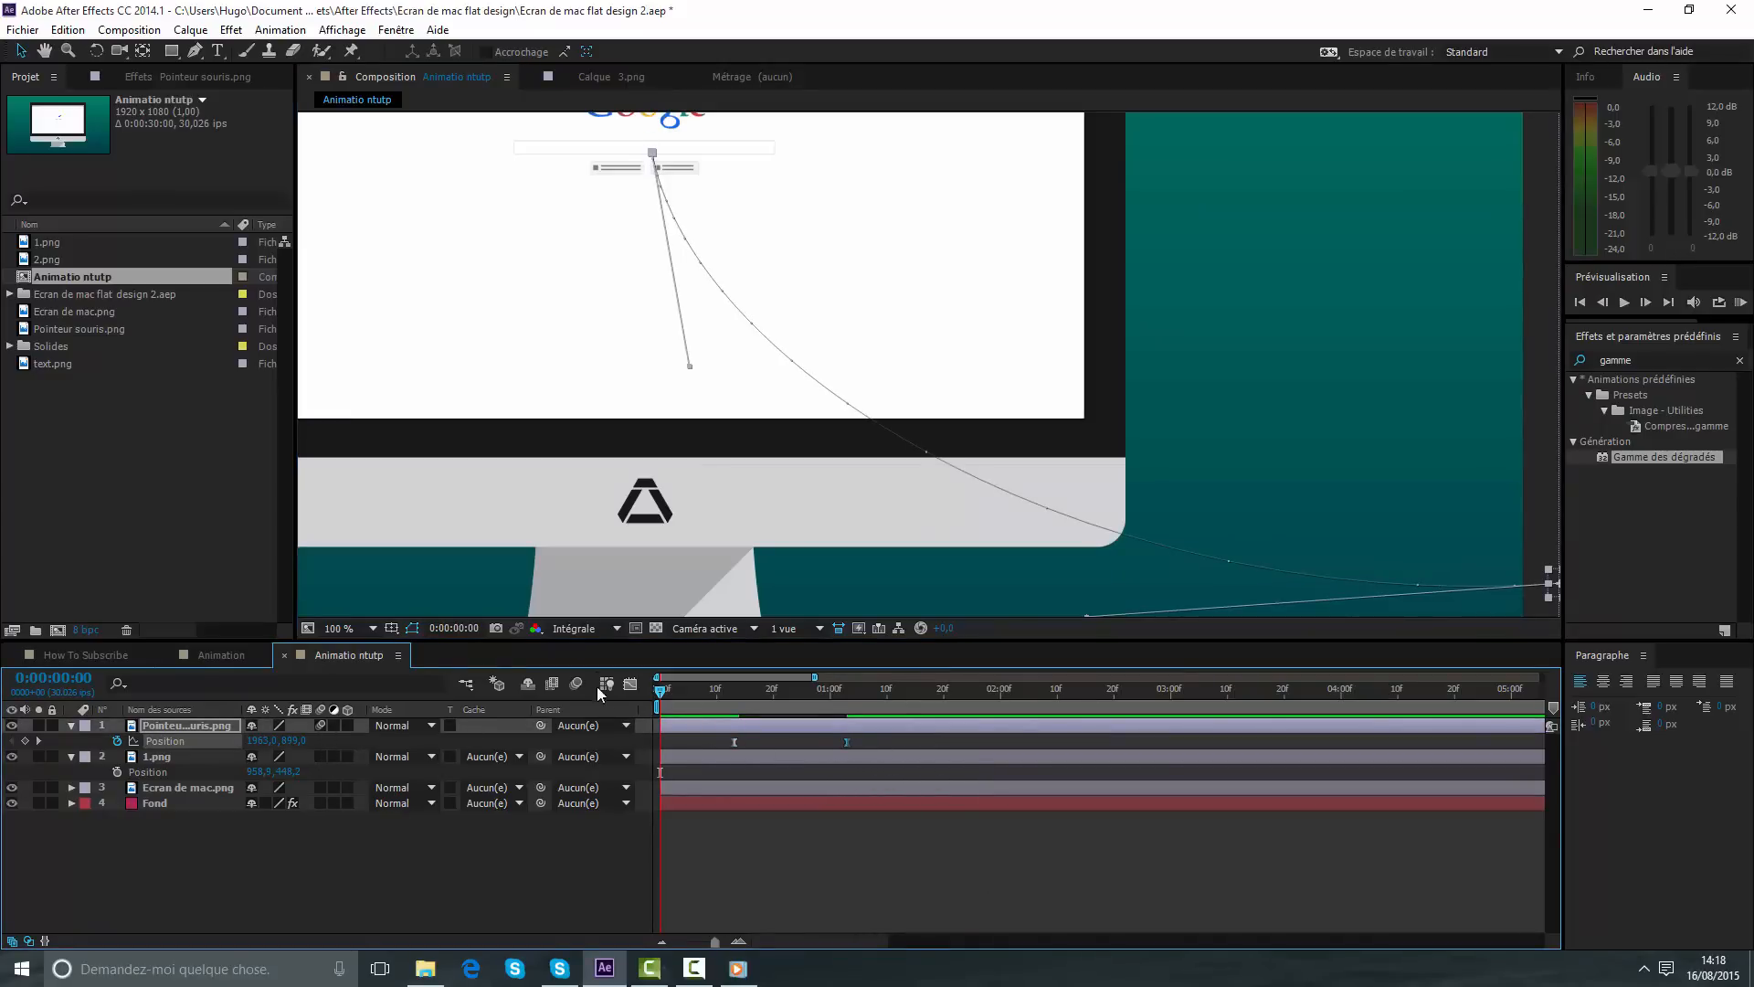
pyautogui.click(569, 684)
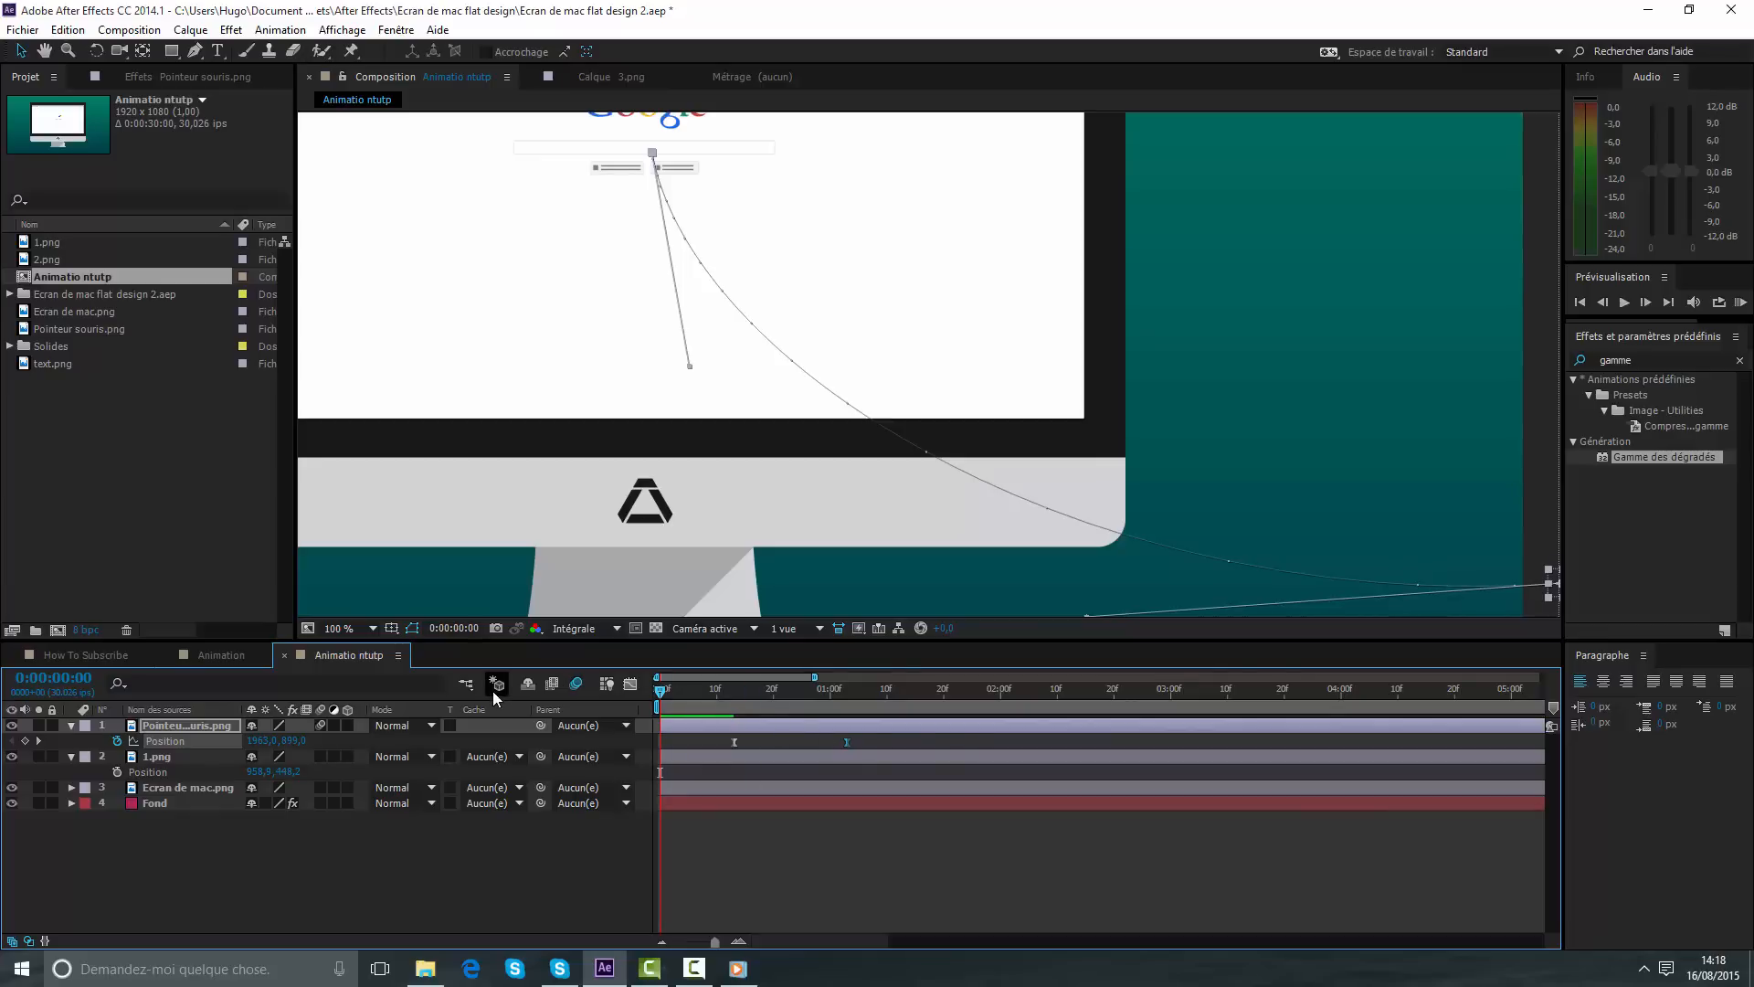
pyautogui.press('space')
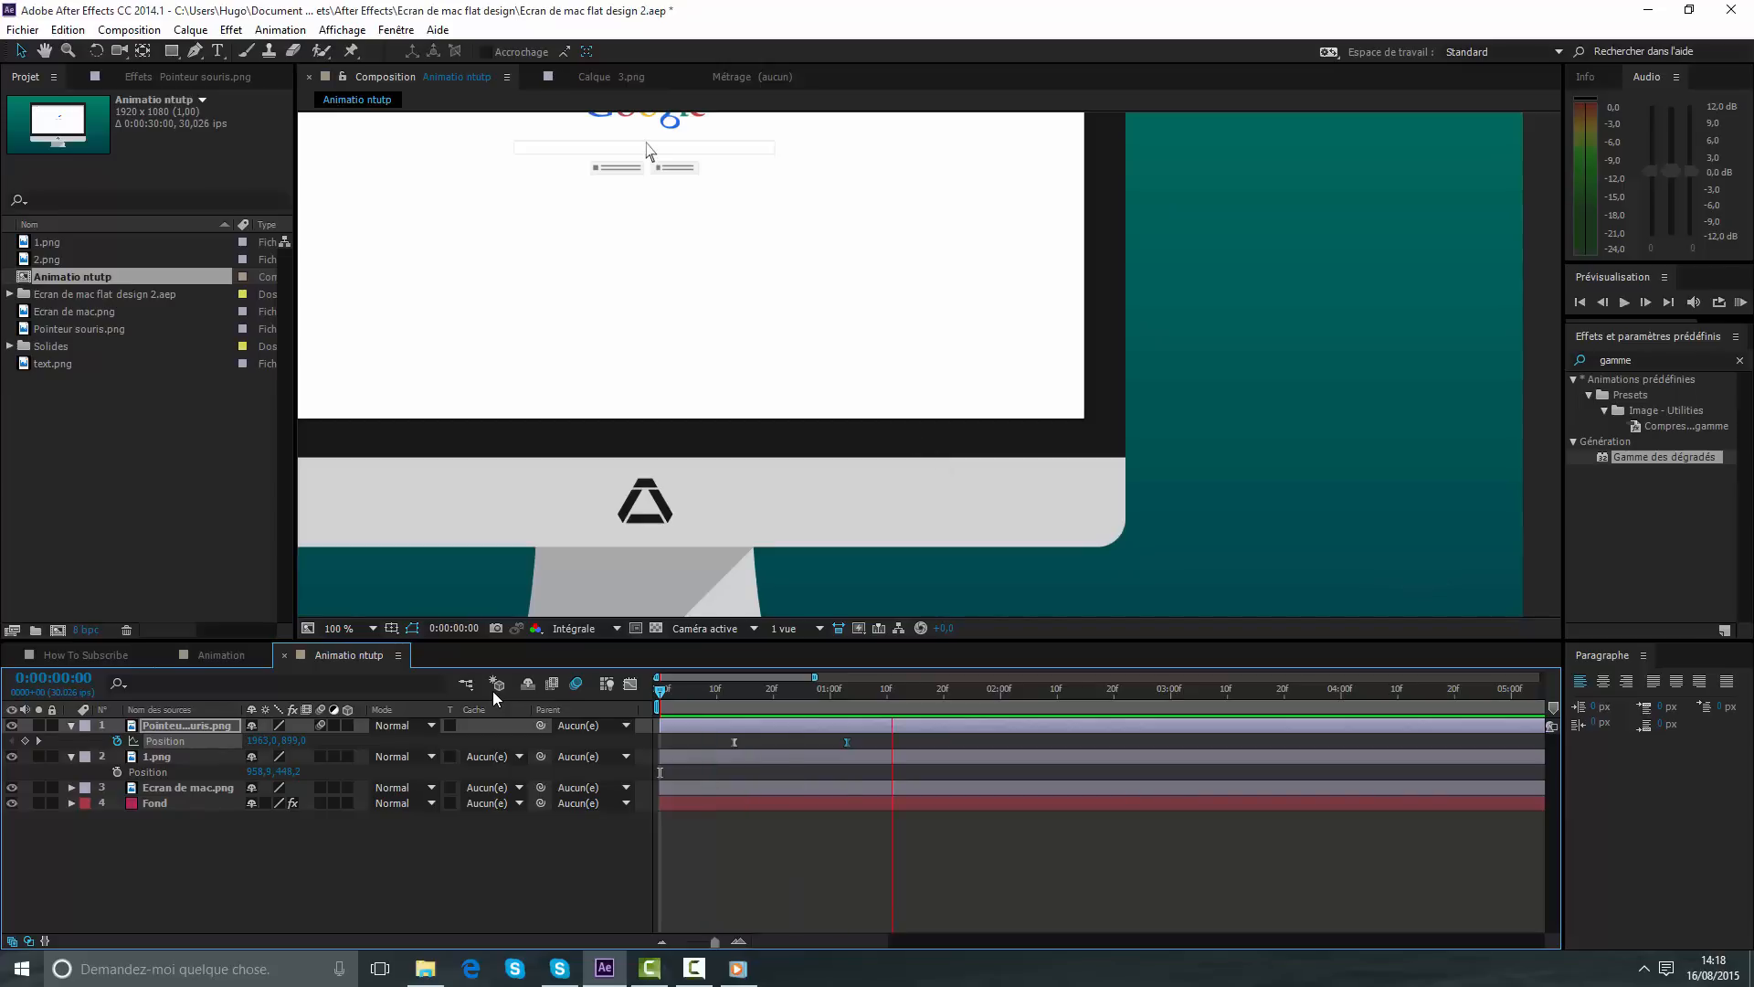
pyautogui.press('space')
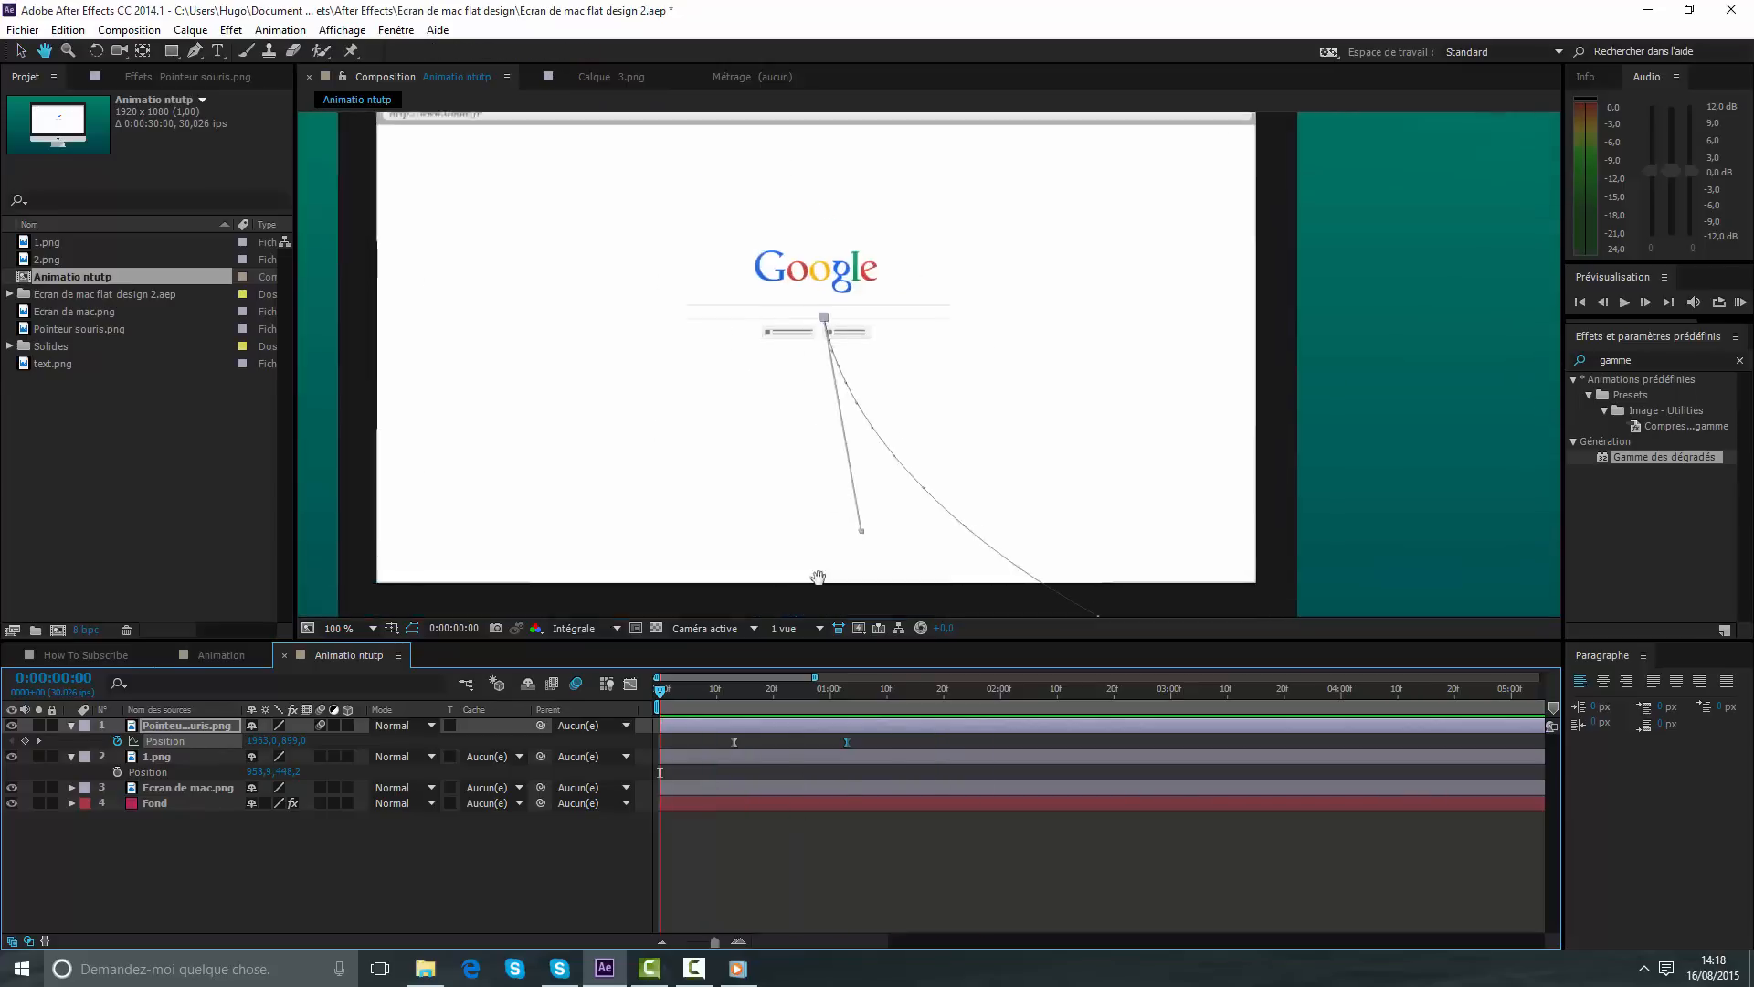
# - Inspect the pointer's motion blur near the search field at 0:00:00:28, magnified to 400%
pyautogui.moveTo(720, 693); pyautogui.dragTo(824, 694)
pyautogui.click(919, 836)
pyautogui.scroll(2, 920, 445)
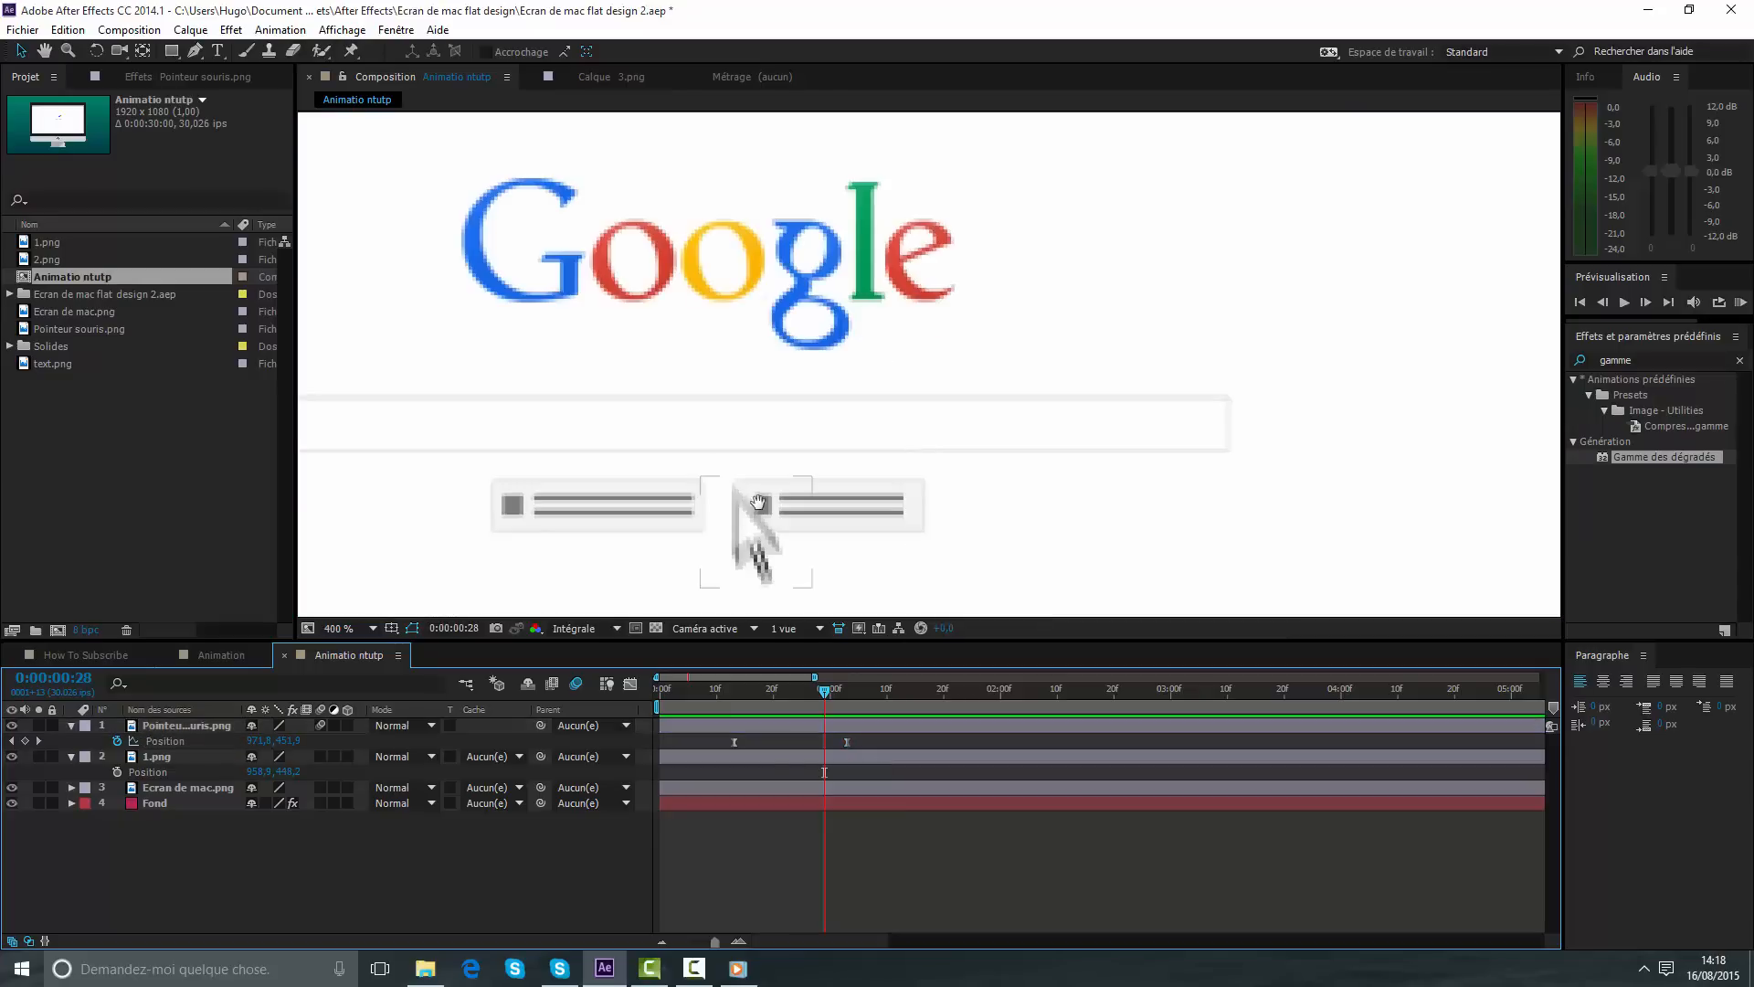
pyautogui.press('space')
pyautogui.moveTo(758, 551); pyautogui.dragTo(881, 482)
# - Add text.png as the top layer starting at 0:00:01:01 and center it over the Google search field
pyautogui.moveTo(824, 692); pyautogui.dragTo(841, 694)
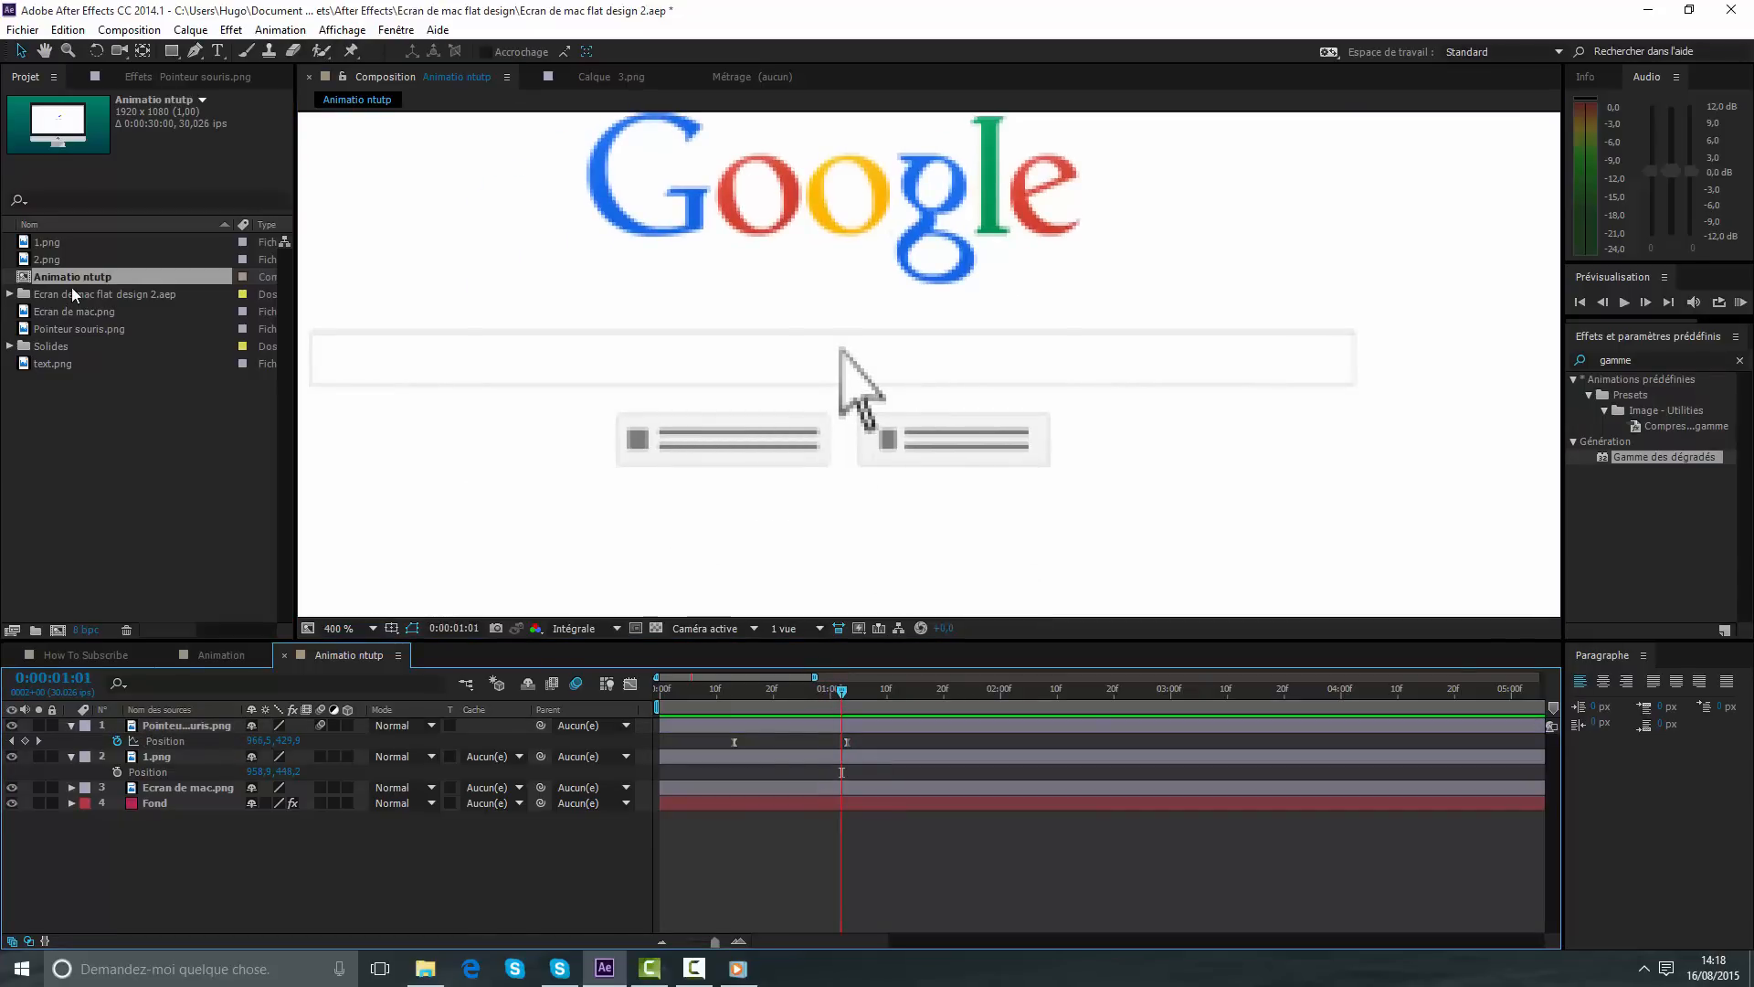
pyautogui.click(73, 313)
pyautogui.click(73, 324)
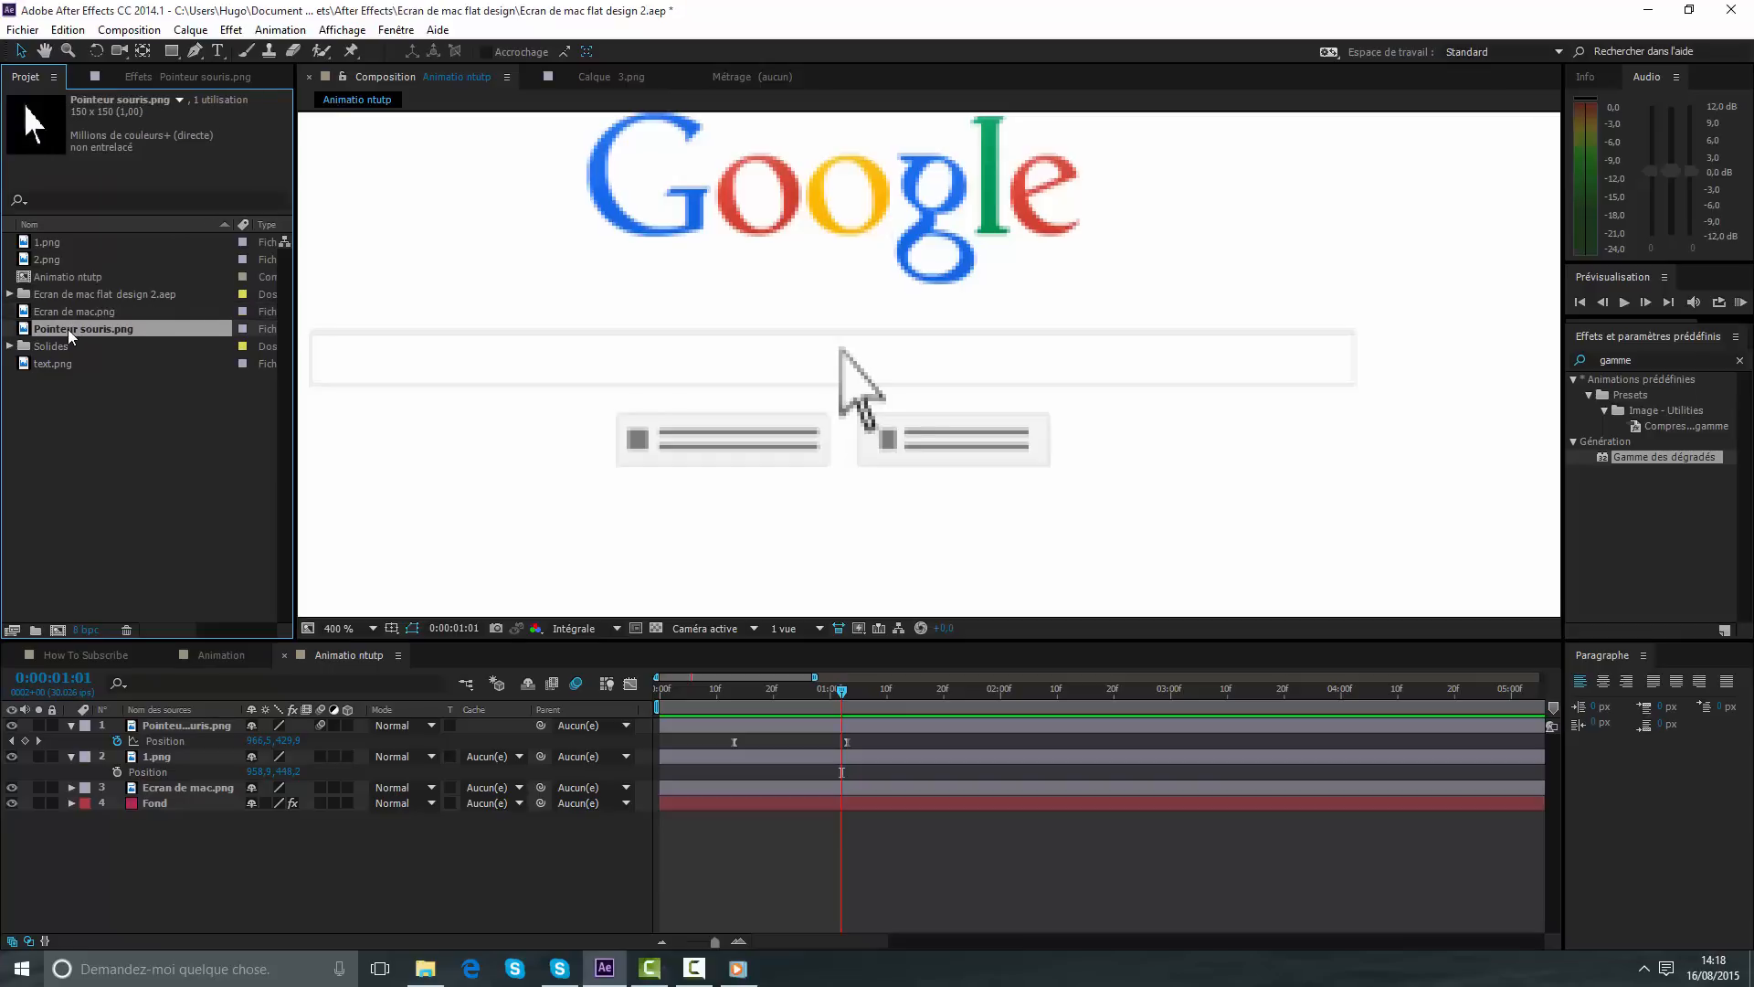
pyautogui.click(55, 362)
pyautogui.moveTo(53, 362); pyautogui.dragTo(852, 729)
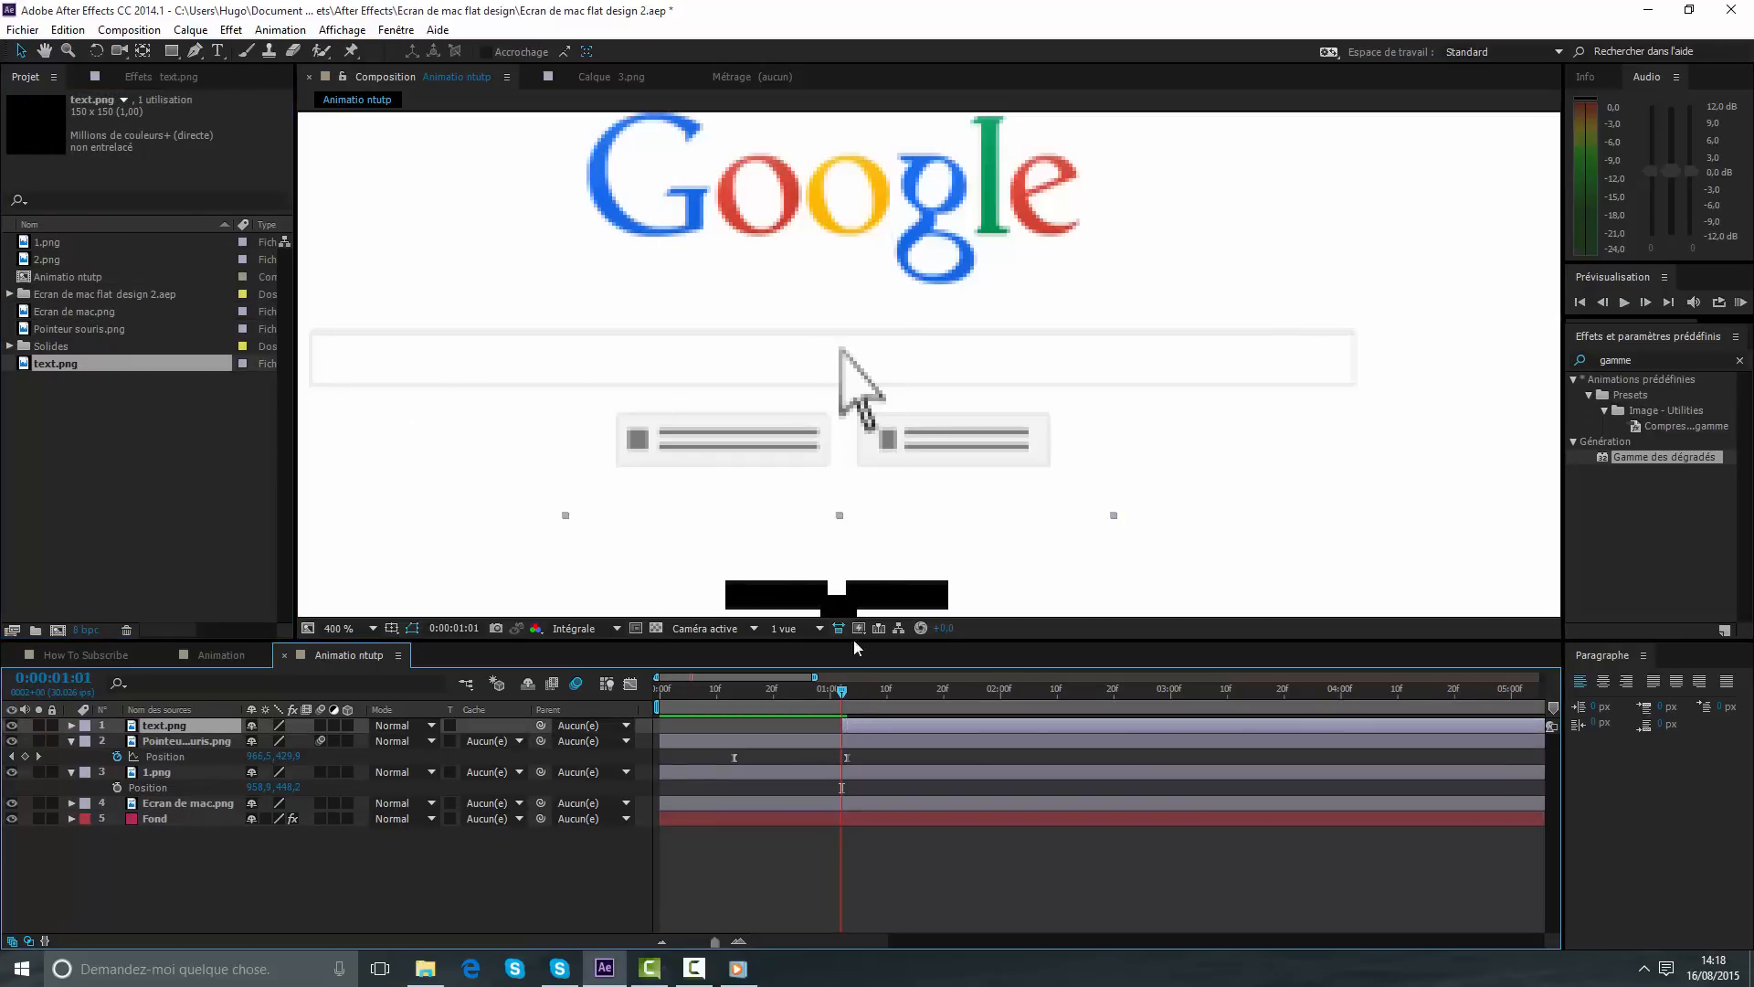
pyautogui.moveTo(877, 550); pyautogui.dragTo(884, 209)
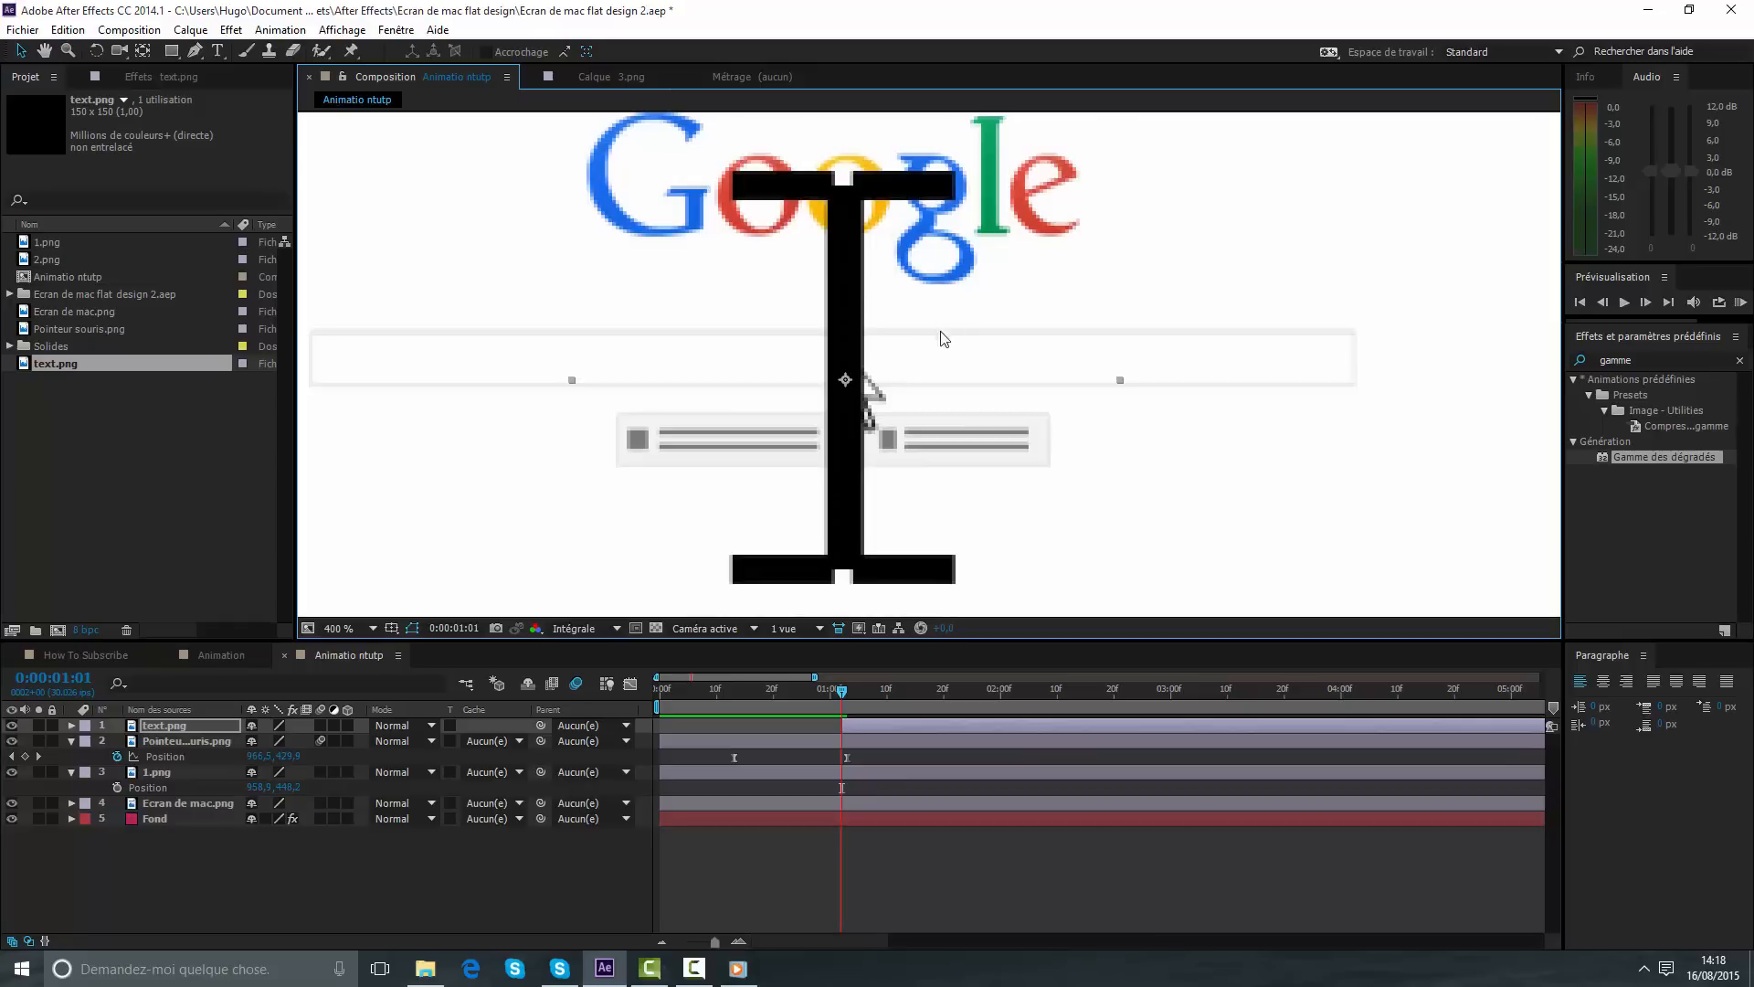
# - Scale the text.png layer to about 15.7% and place it over the mouse pointer, at about 964.5, 432
pyautogui.press('s')
pyautogui.moveTo(305, 746)
pyautogui.mouseDown()
pyautogui.moveTo(241, 757)
pyautogui.moveTo(290, 740)
pyautogui.moveTo(270, 759)
pyautogui.moveTo(288, 770)
pyautogui.mouseUp()
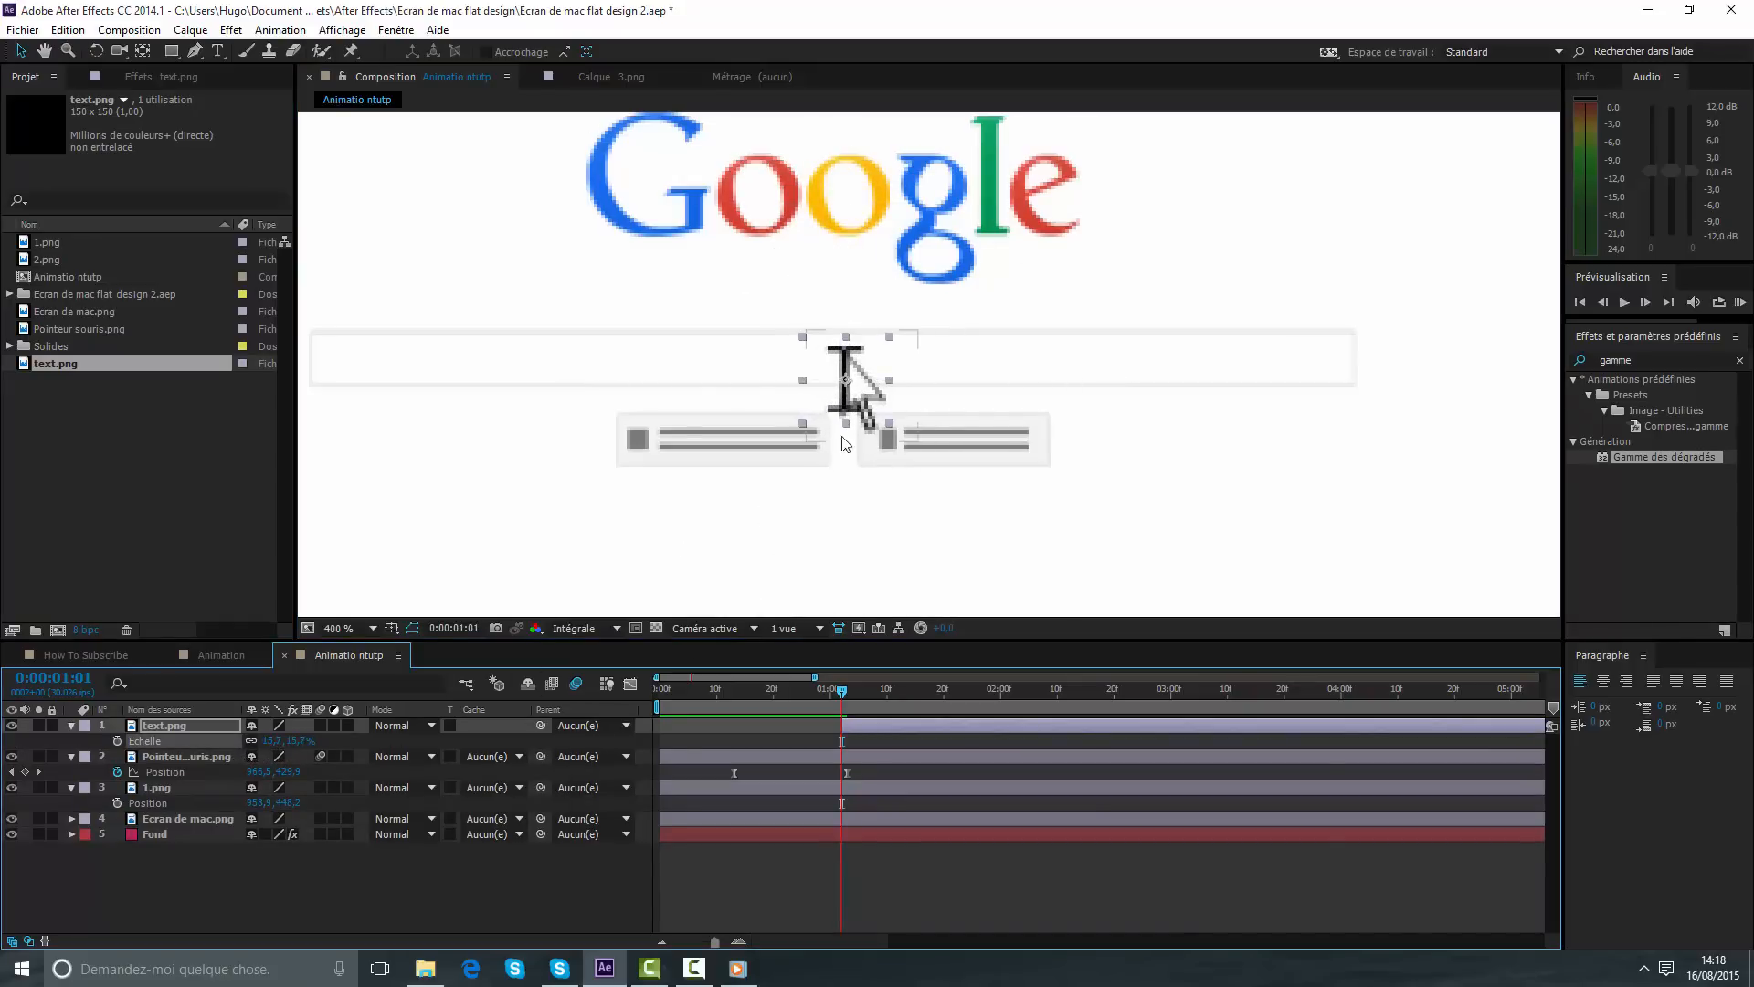
pyautogui.moveTo(861, 403); pyautogui.dragTo(871, 416)
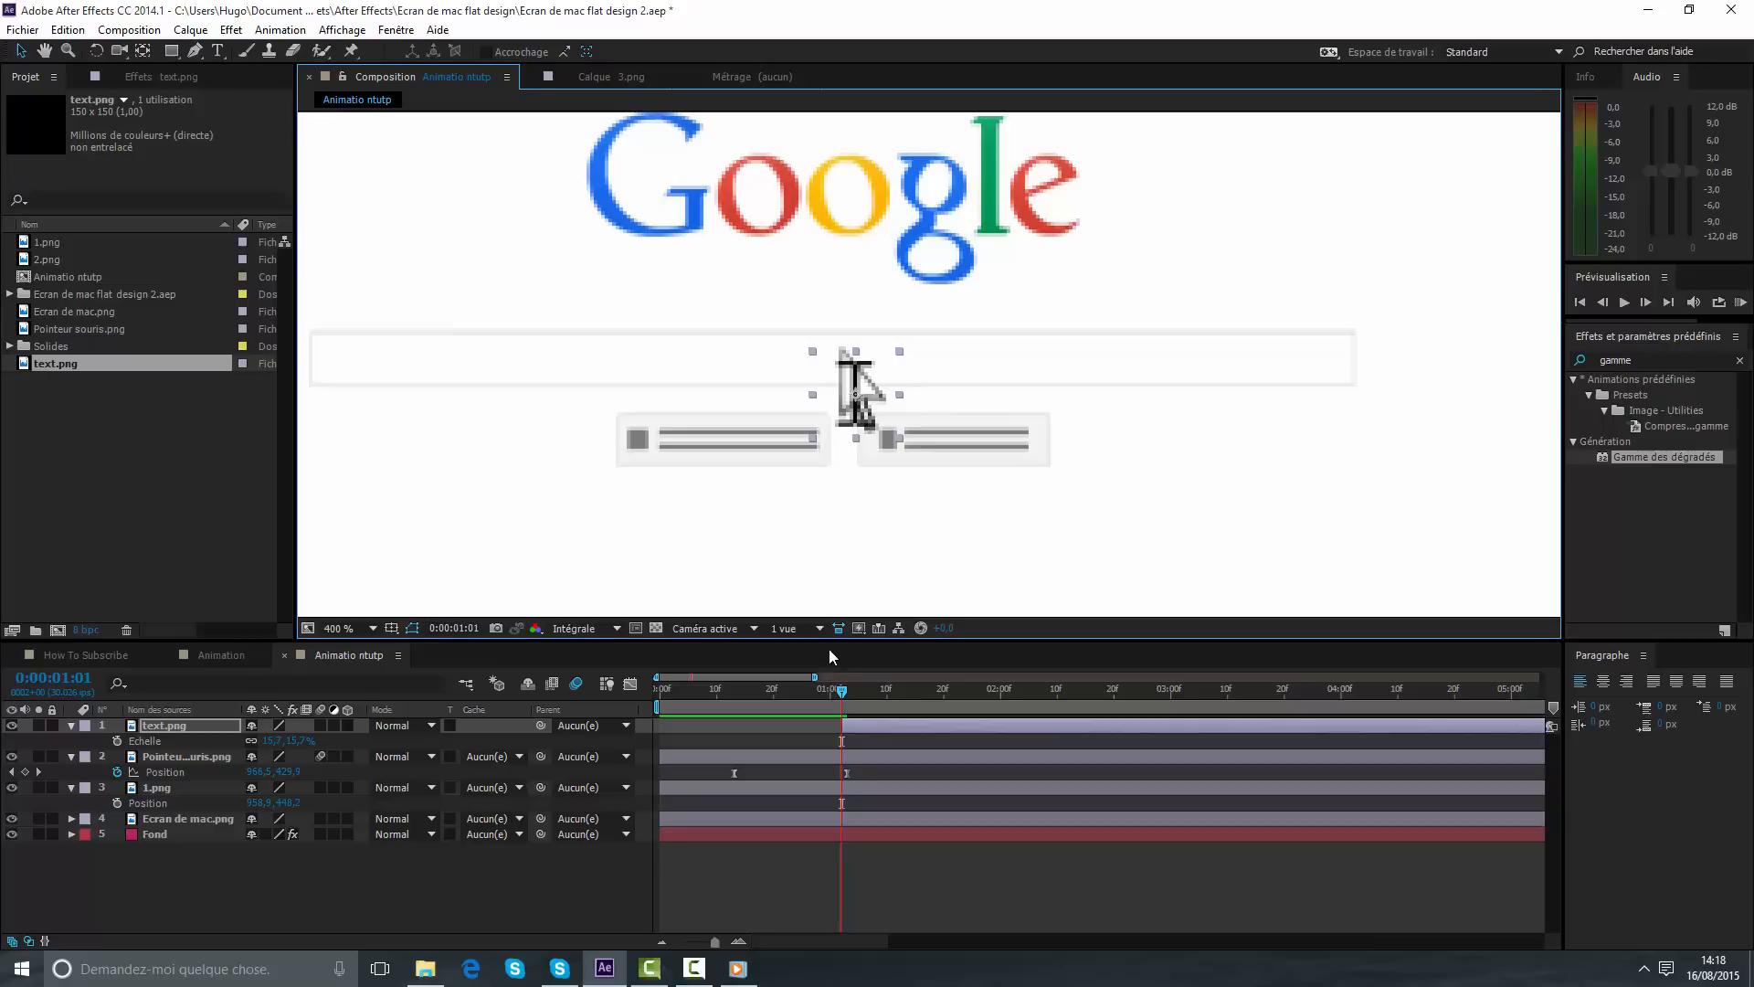
# - Set a Position keyframe for the text.png layer at 0:00:01:01
pyautogui.click(857, 758)
pyautogui.click(857, 726)
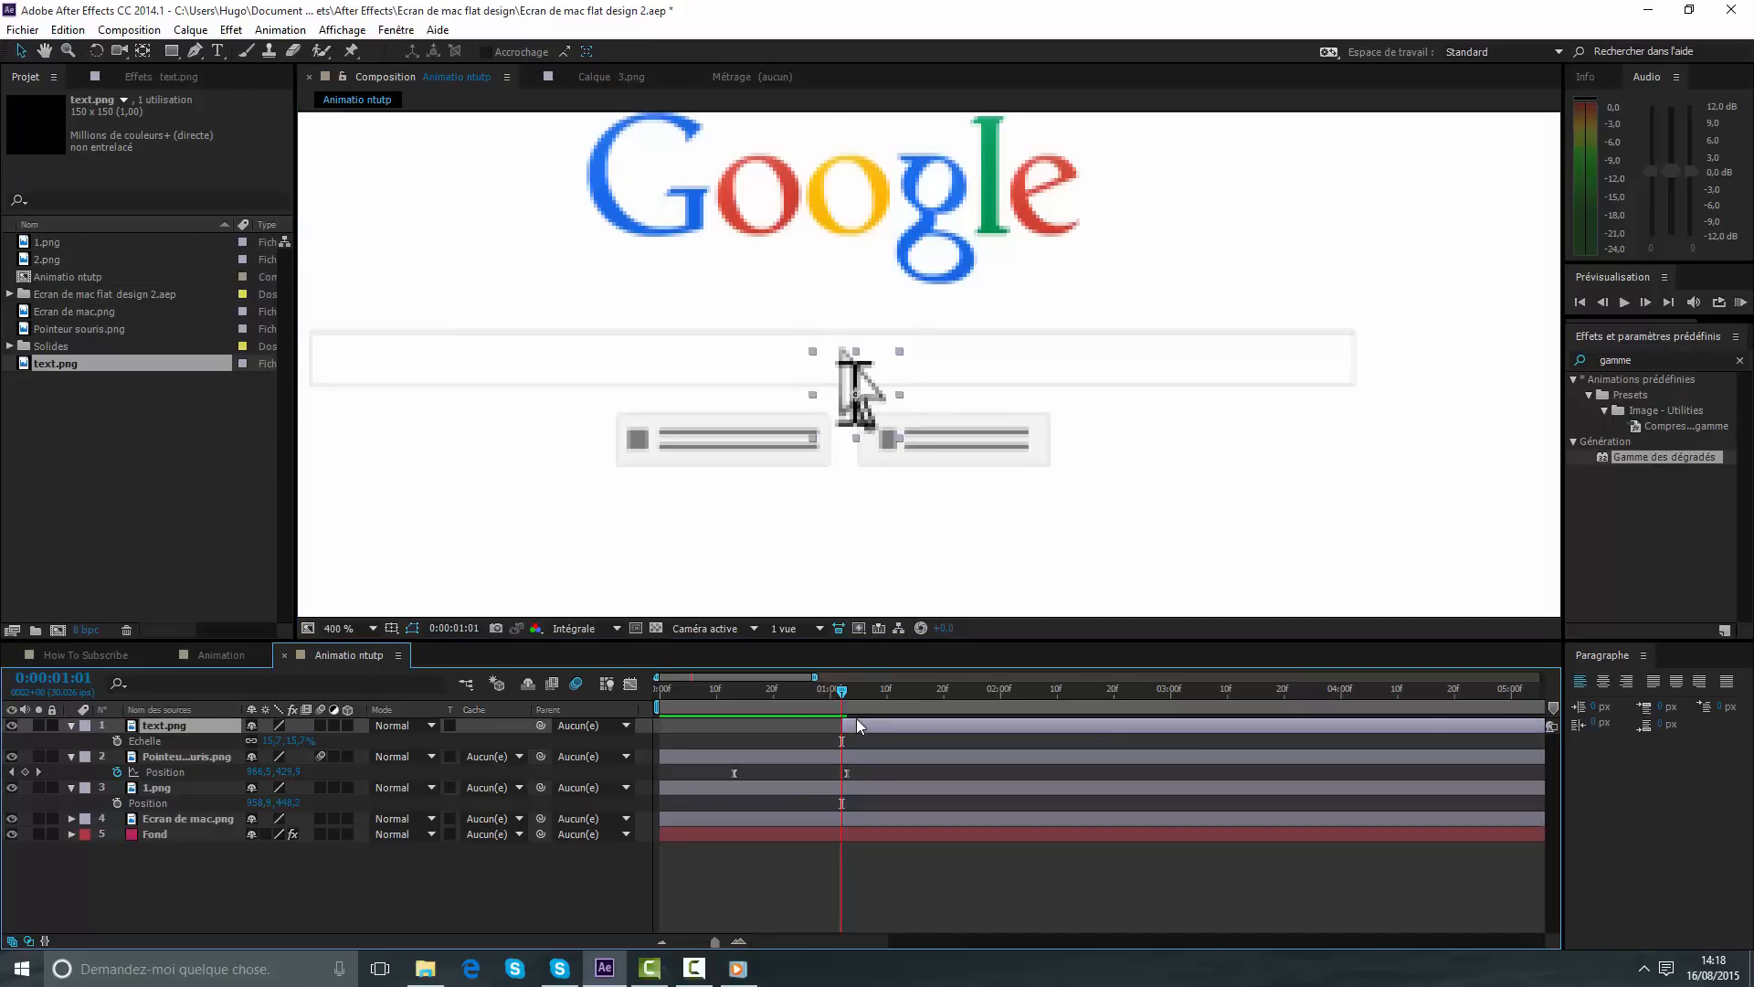
pyautogui.press('p')
pyautogui.click(117, 741)
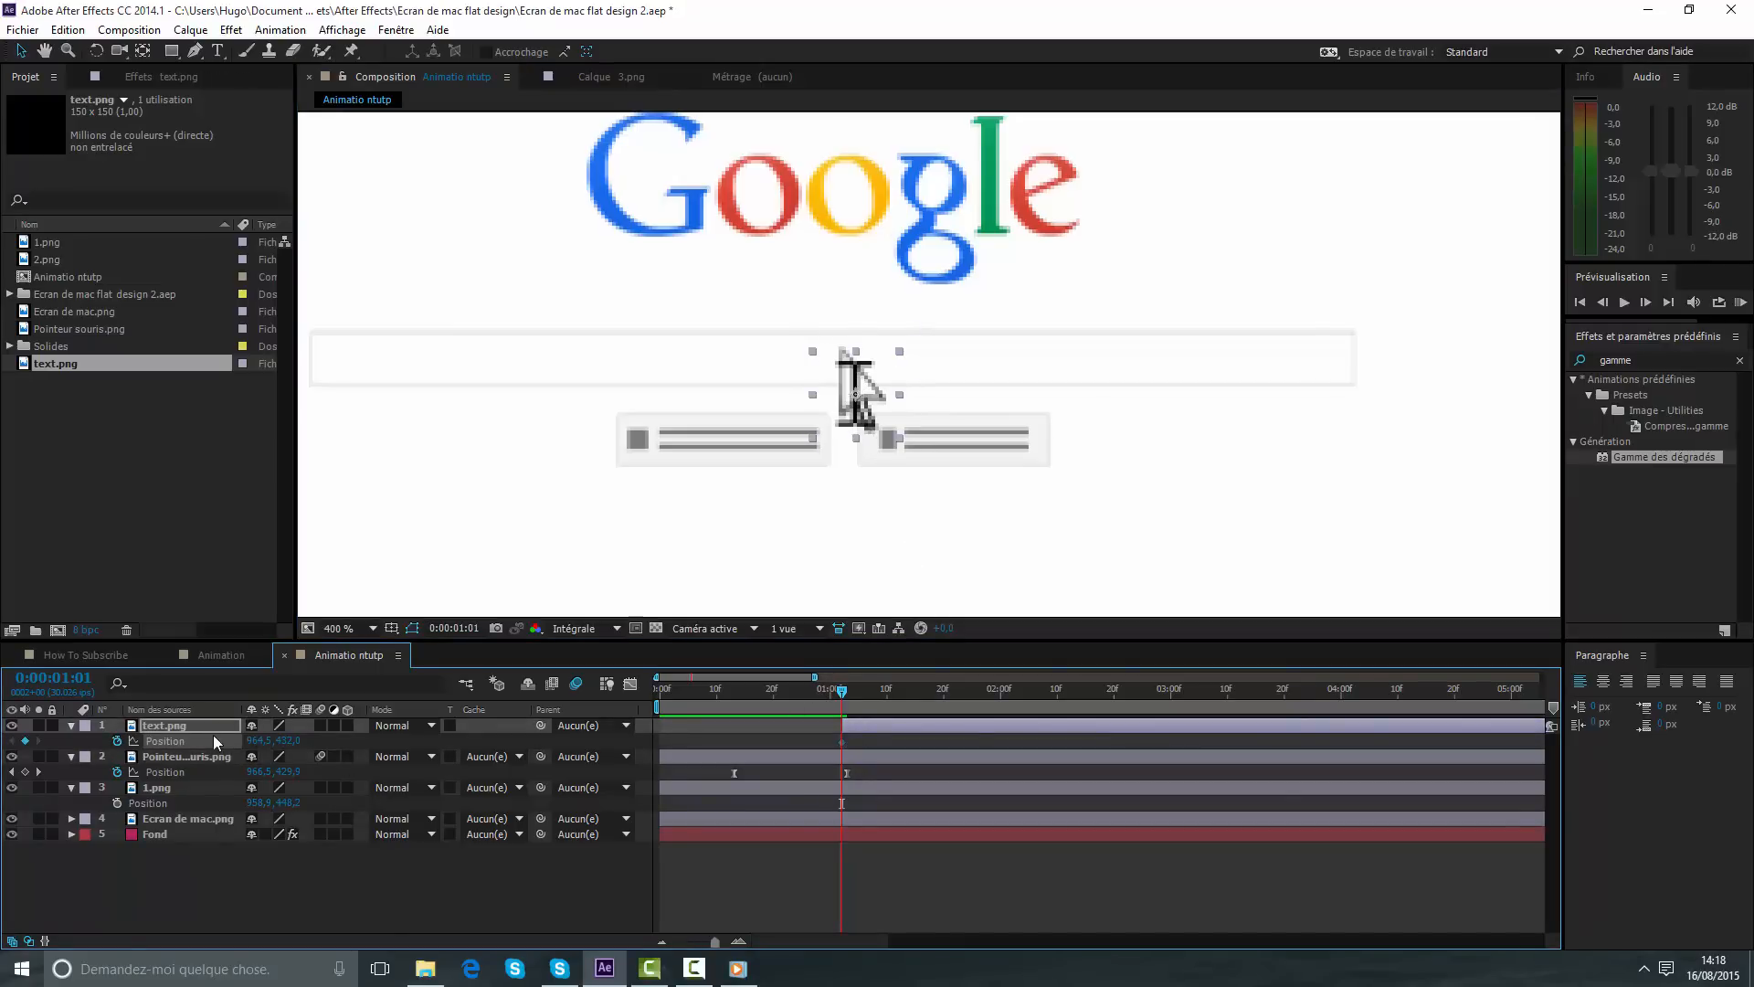
# - At 0:00:01:02, nudge text.png upward to about y 429 to follow the pointer, adding a Position keyframe
pyautogui.press('pagedown')
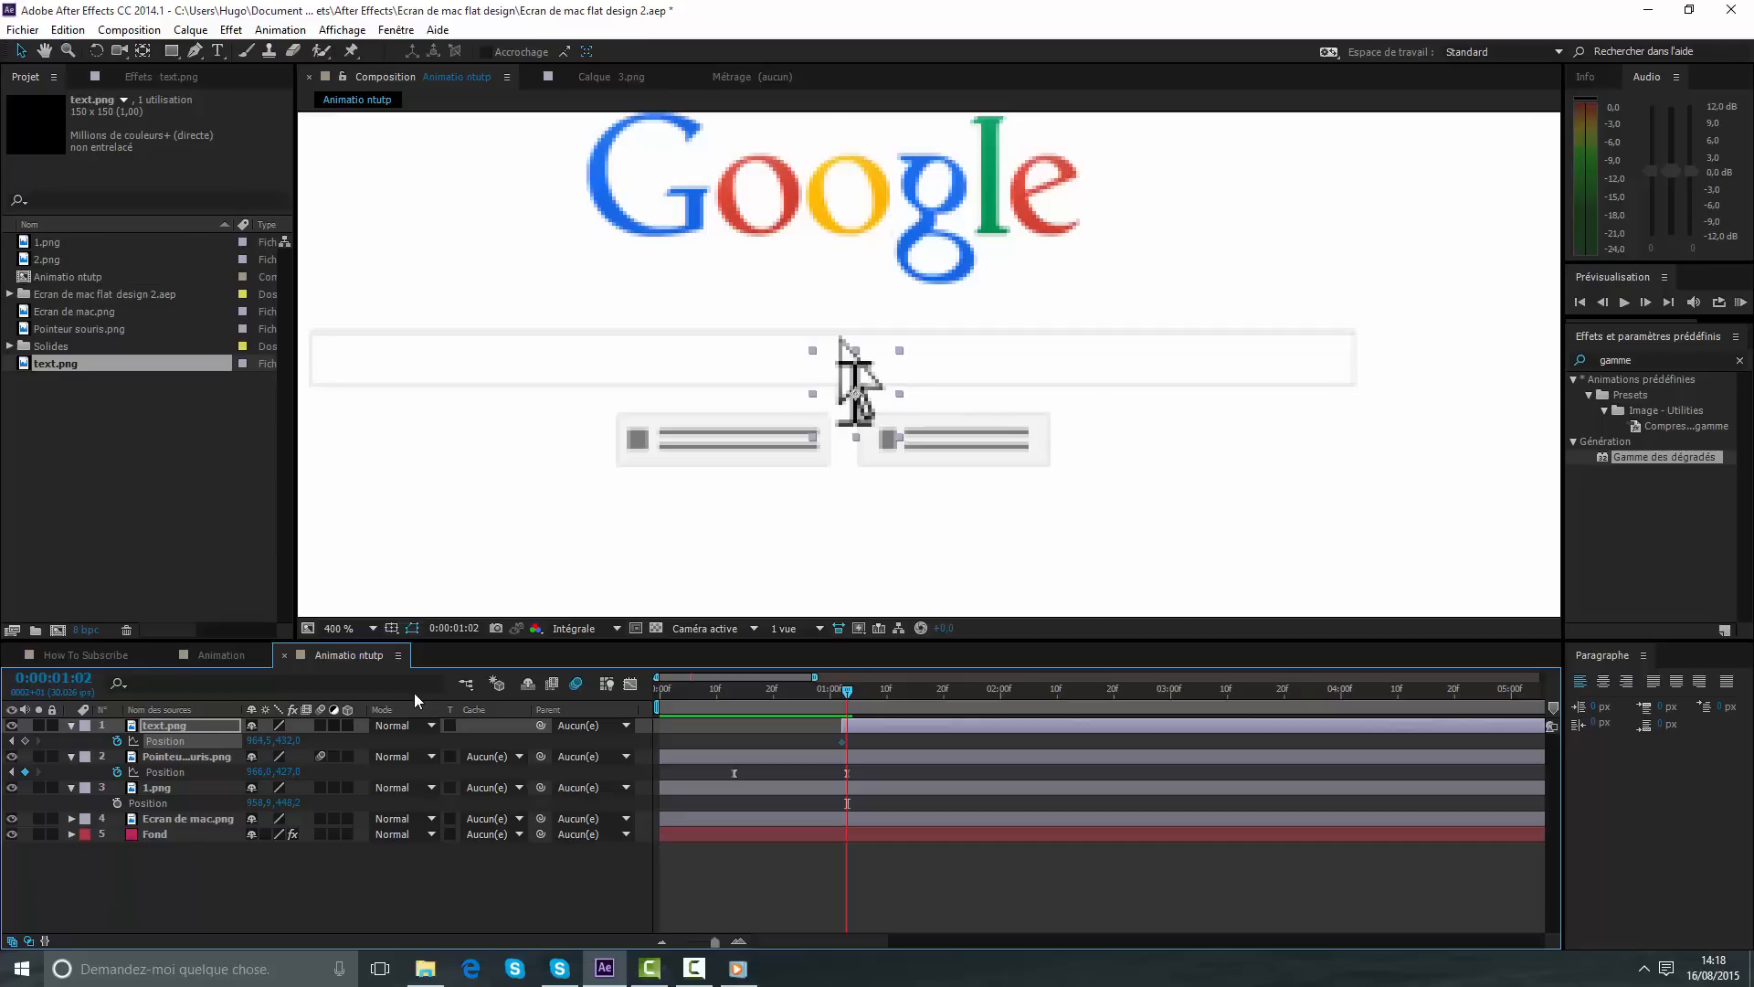
pyautogui.press('Up')
pyautogui.press('Up')
pyautogui.press('Up')
pyautogui.press('Up')
pyautogui.press('Up')
pyautogui.press('Up')
pyautogui.press('Up')
pyautogui.press('Up')
pyautogui.press('Up')
pyautogui.press('Up')
pyautogui.press('Up')
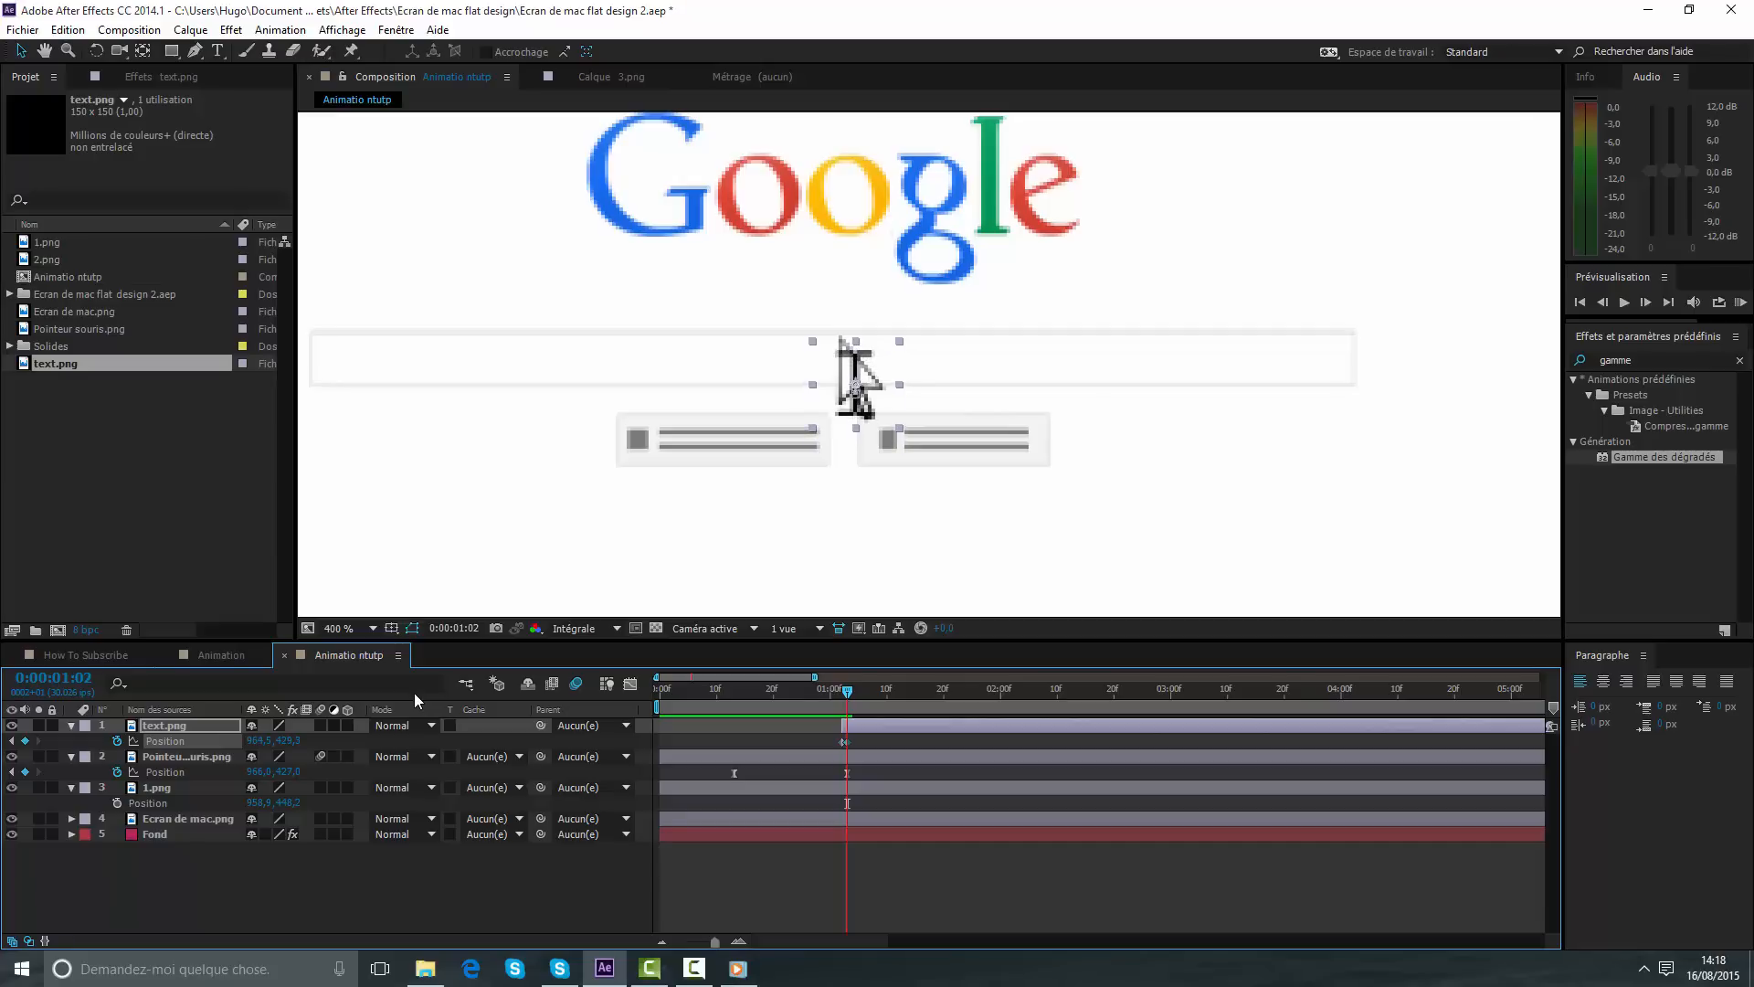
# - Nudge text.png upward at 0:00:01:03 and 0:00:01:04 to about y 427, keyframing its Position frame by frame
pyautogui.press('pagedown')
pyautogui.press('pagedown')
pyautogui.press('Up')
pyautogui.press('Up')
pyautogui.press('Up')
pyautogui.press('Up')
pyautogui.press('Up')
pyautogui.press('Up')
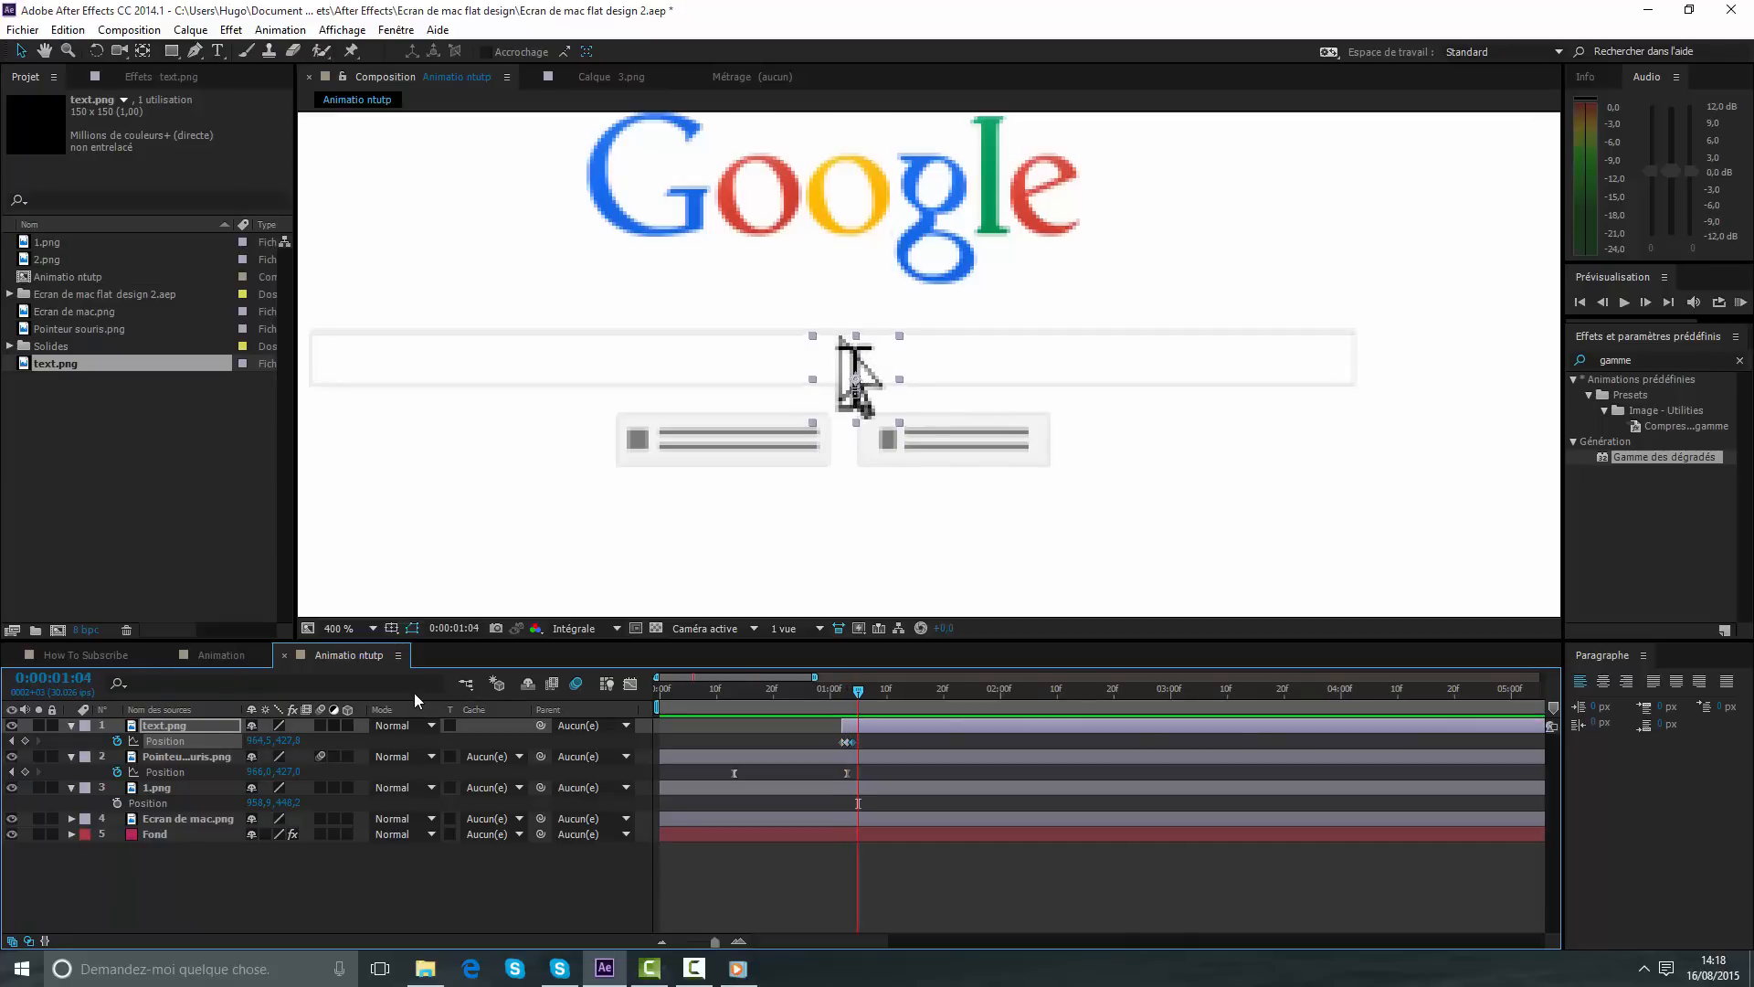
pyautogui.press('Up')
pyautogui.press('Up')
pyautogui.press('pagedown')
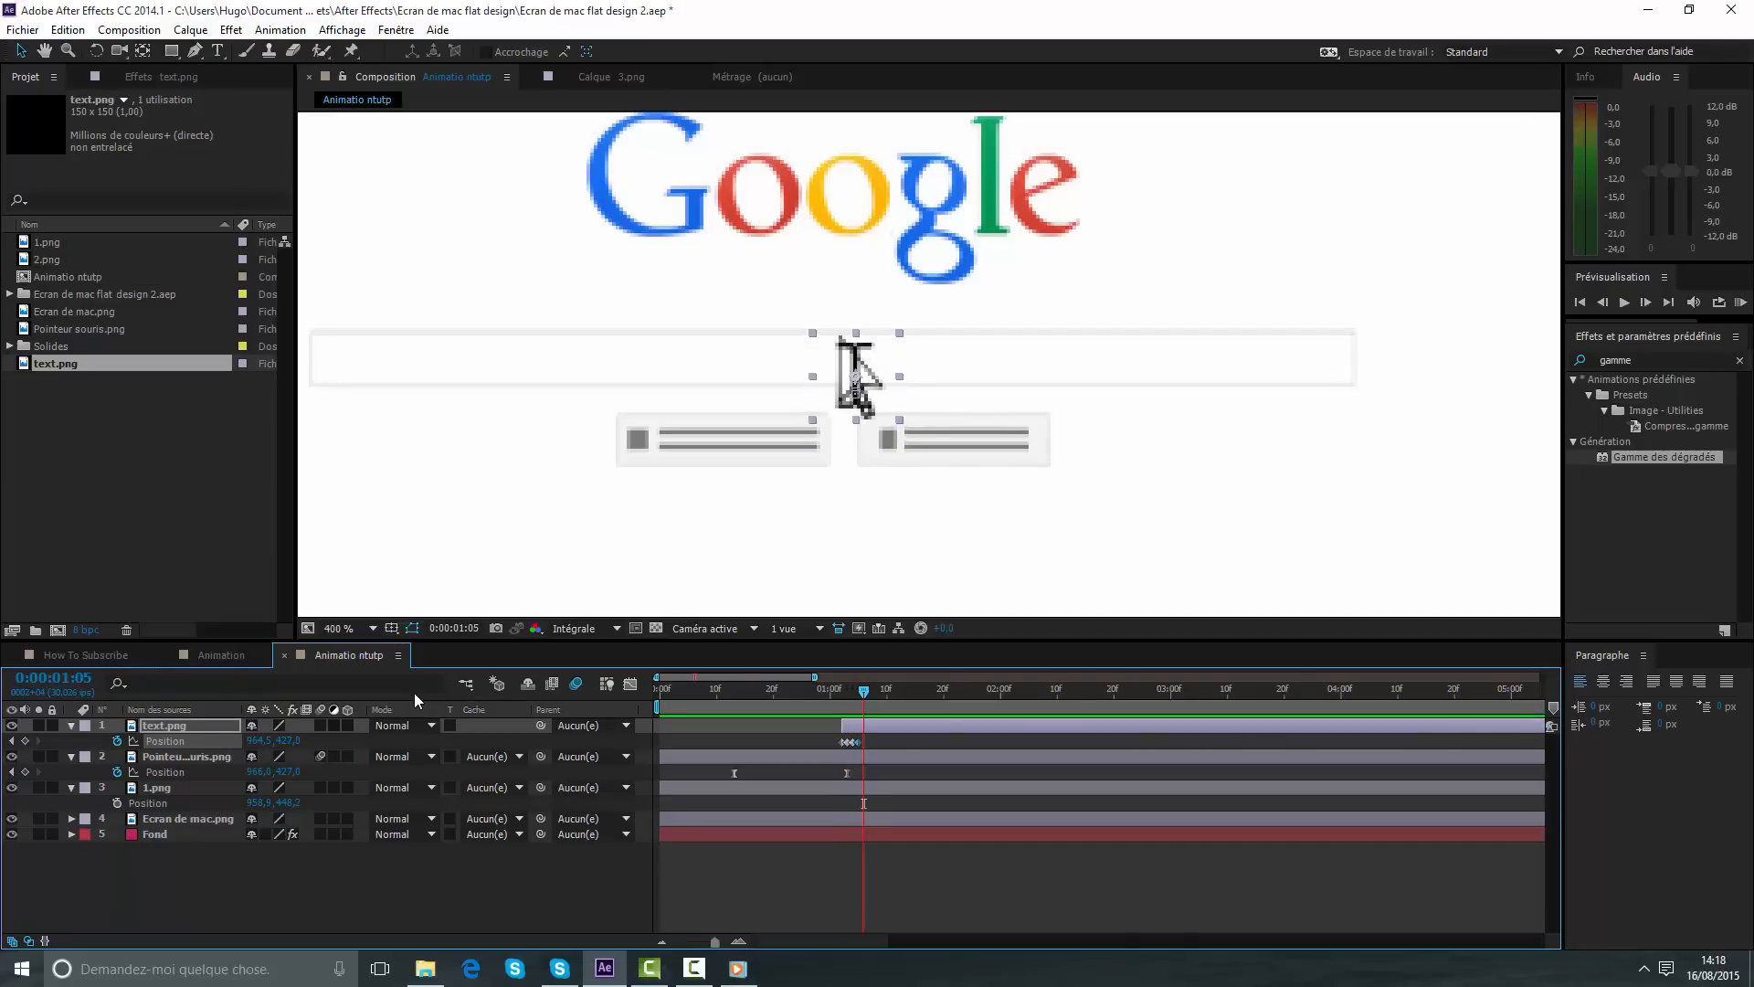
# - At 0:00:01:05, nudge text.png left and upward to about 963, 420, adding a Position keyframe
pyautogui.press('Left')
pyautogui.press('Left')
pyautogui.press('Left')
pyautogui.press('Left')
pyautogui.press('Left')
pyautogui.press('Up')
pyautogui.press('Up')
pyautogui.press('Up')
pyautogui.press('Up')
pyautogui.press('Up')
pyautogui.press('Up')
pyautogui.press('Up')
pyautogui.press('Up')
pyautogui.press('Up')
pyautogui.press('Up')
pyautogui.press('Up')
pyautogui.press('Up')
pyautogui.press('Up')
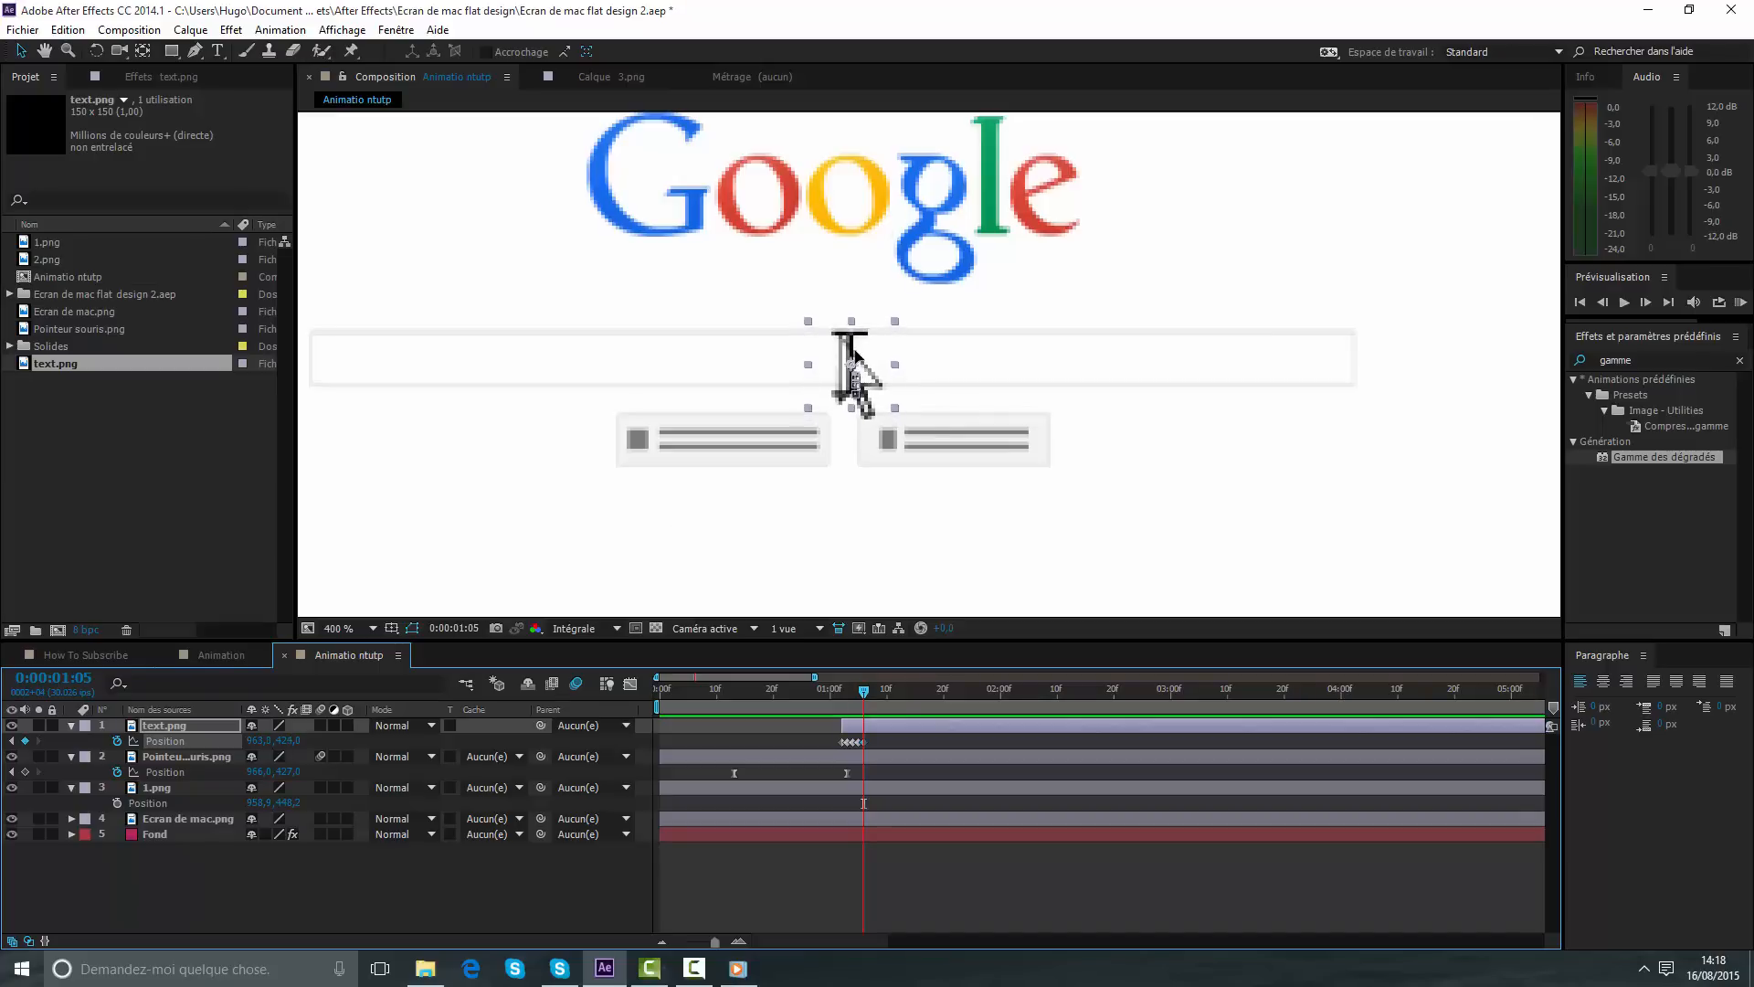
pyautogui.press('Up')
pyautogui.press('Up')
pyautogui.press('Up')
pyautogui.press('Up')
pyautogui.press('Up')
pyautogui.press('Up')
pyautogui.press('Up')
pyautogui.press('Up')
pyautogui.press('Up')
pyautogui.press('Up')
pyautogui.press('Up')
pyautogui.press('Up')
pyautogui.press('Up')
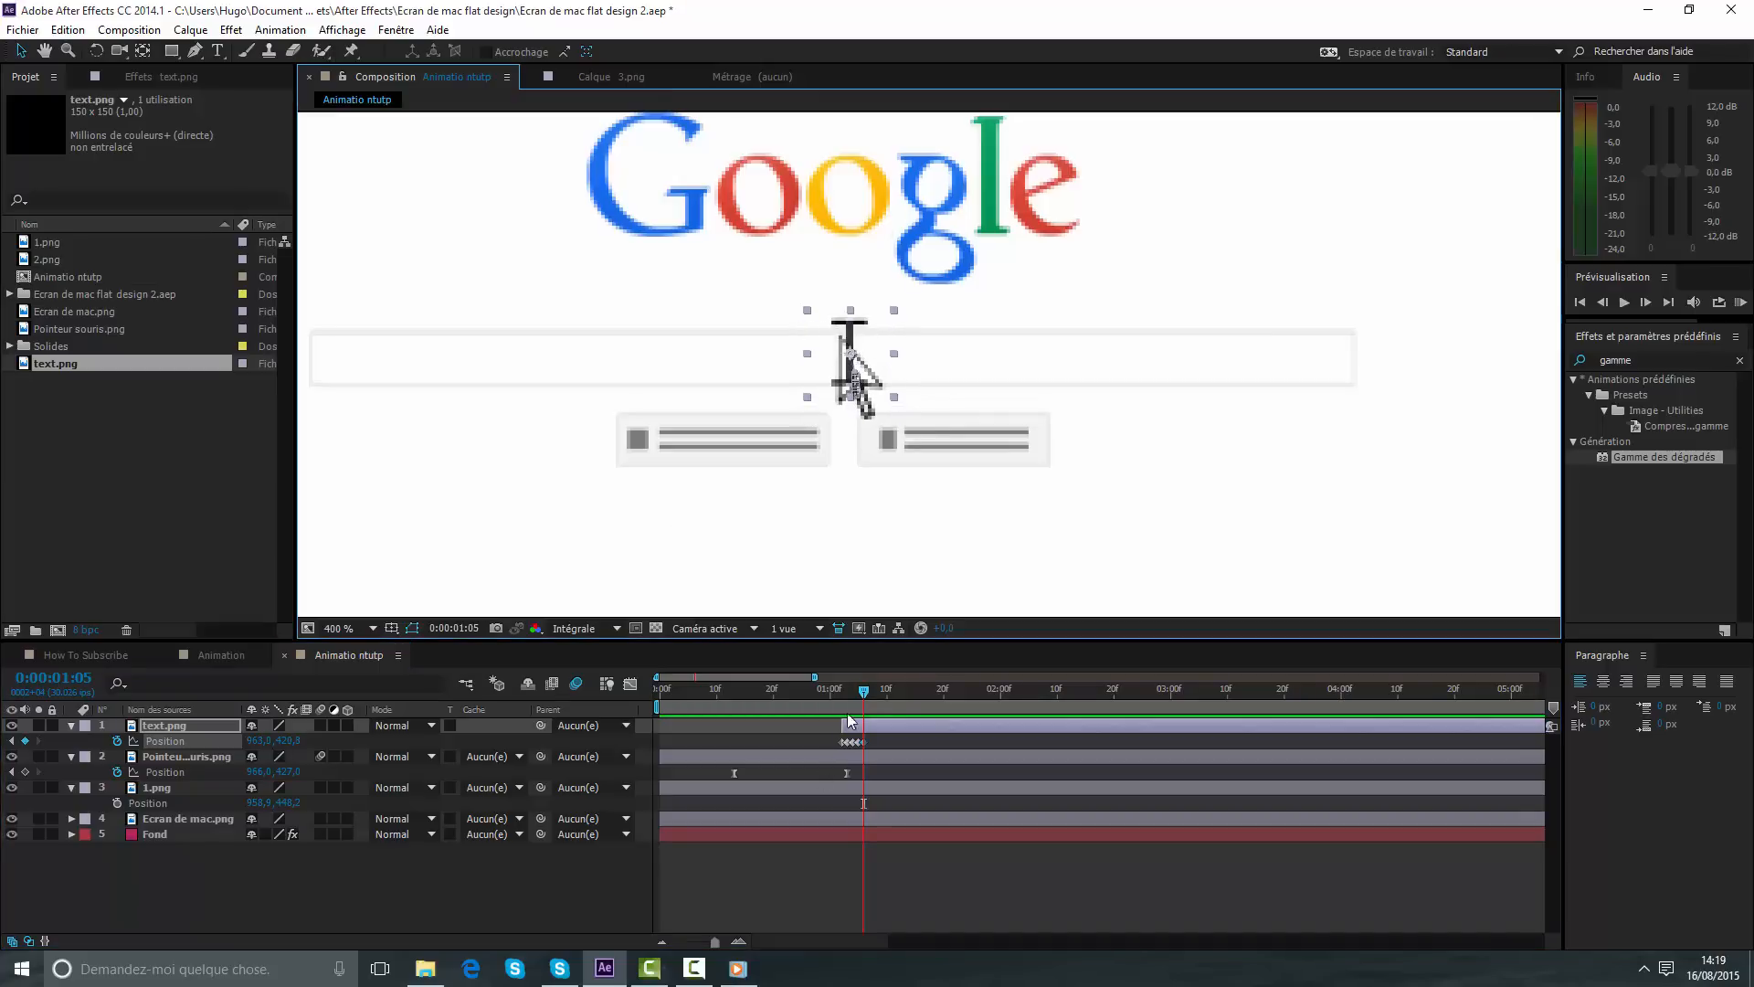
# - Delete text.png's intermediate Position keyframes, keeping only those at 0:00:01:01 and 0:00:01:05
pyautogui.moveTo(864, 696); pyautogui.dragTo(699, 678)
pyautogui.moveTo(1110, 729)
pyautogui.mouseDown()
pyautogui.moveTo(732, 732)
pyautogui.moveTo(1137, 746)
pyautogui.moveTo(1092, 694)
pyautogui.moveTo(1021, 700)
pyautogui.moveTo(1153, 709)
pyautogui.moveTo(1076, 722)
pyautogui.moveTo(1070, 706)
pyautogui.moveTo(1085, 728)
pyautogui.mouseUp()
pyautogui.press('Delete')
# - Split the mouse pointer layer at 0:00:01:02 and delete the part after the split
pyautogui.click(1086, 756)
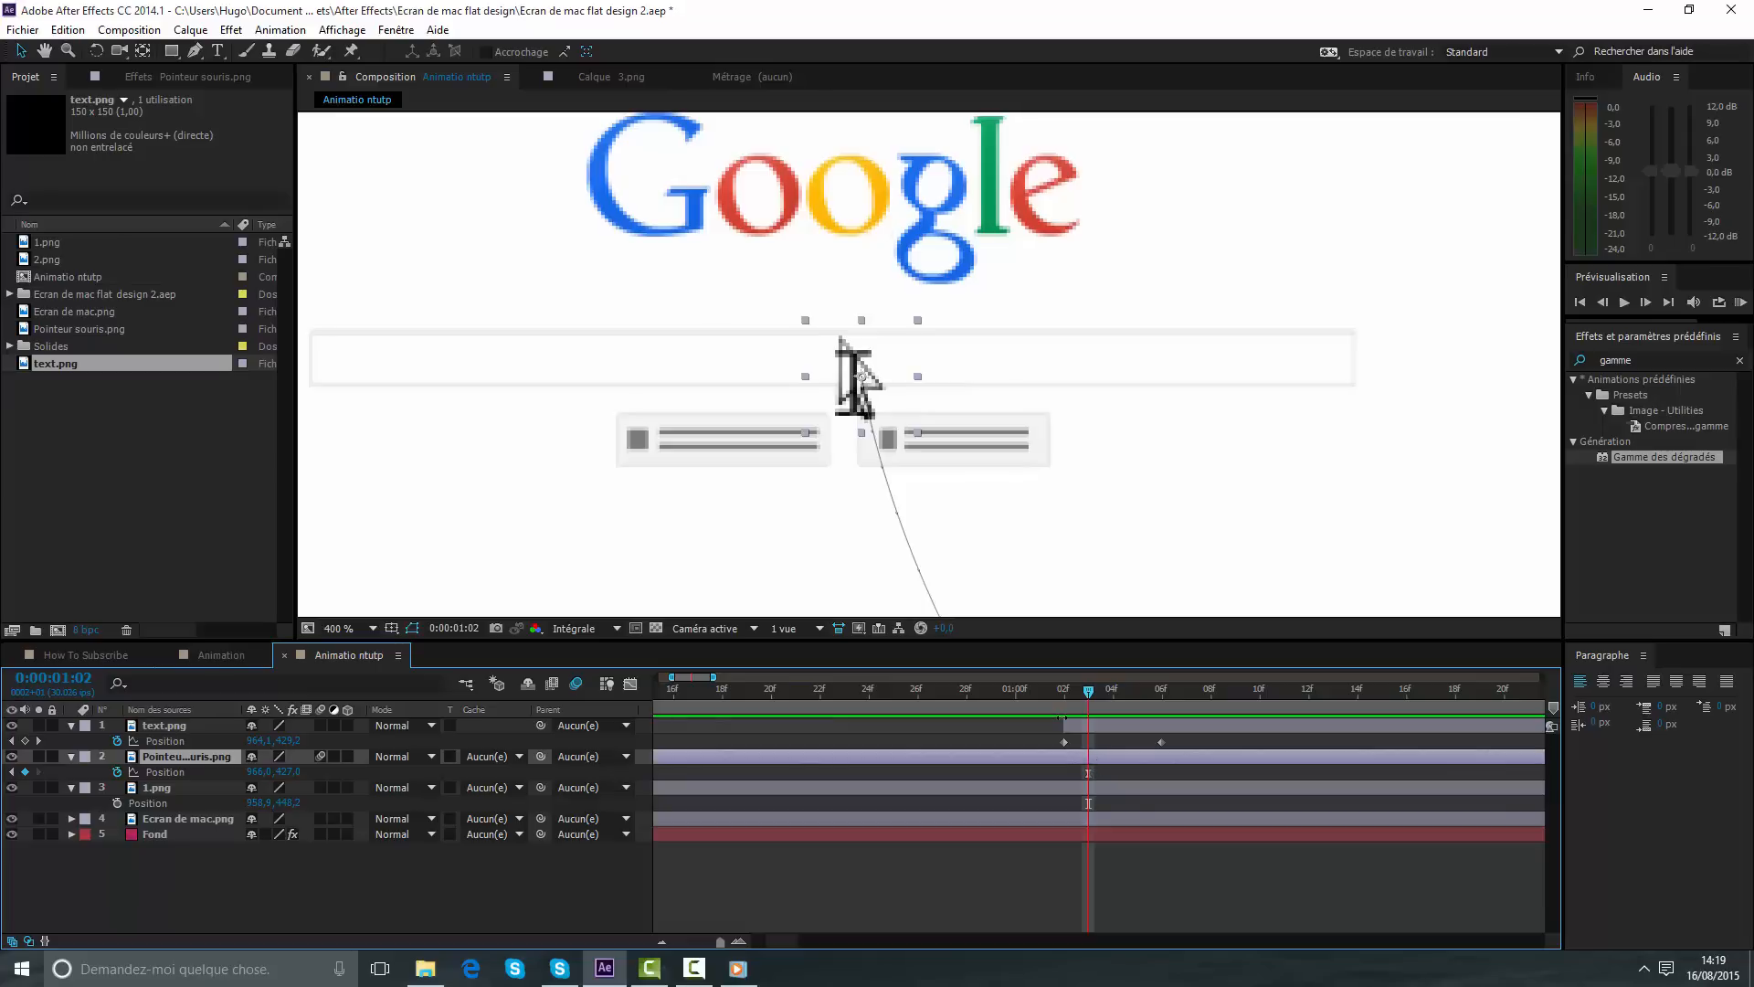
pyautogui.click(100, 31)
pyautogui.moveTo(68, 29)
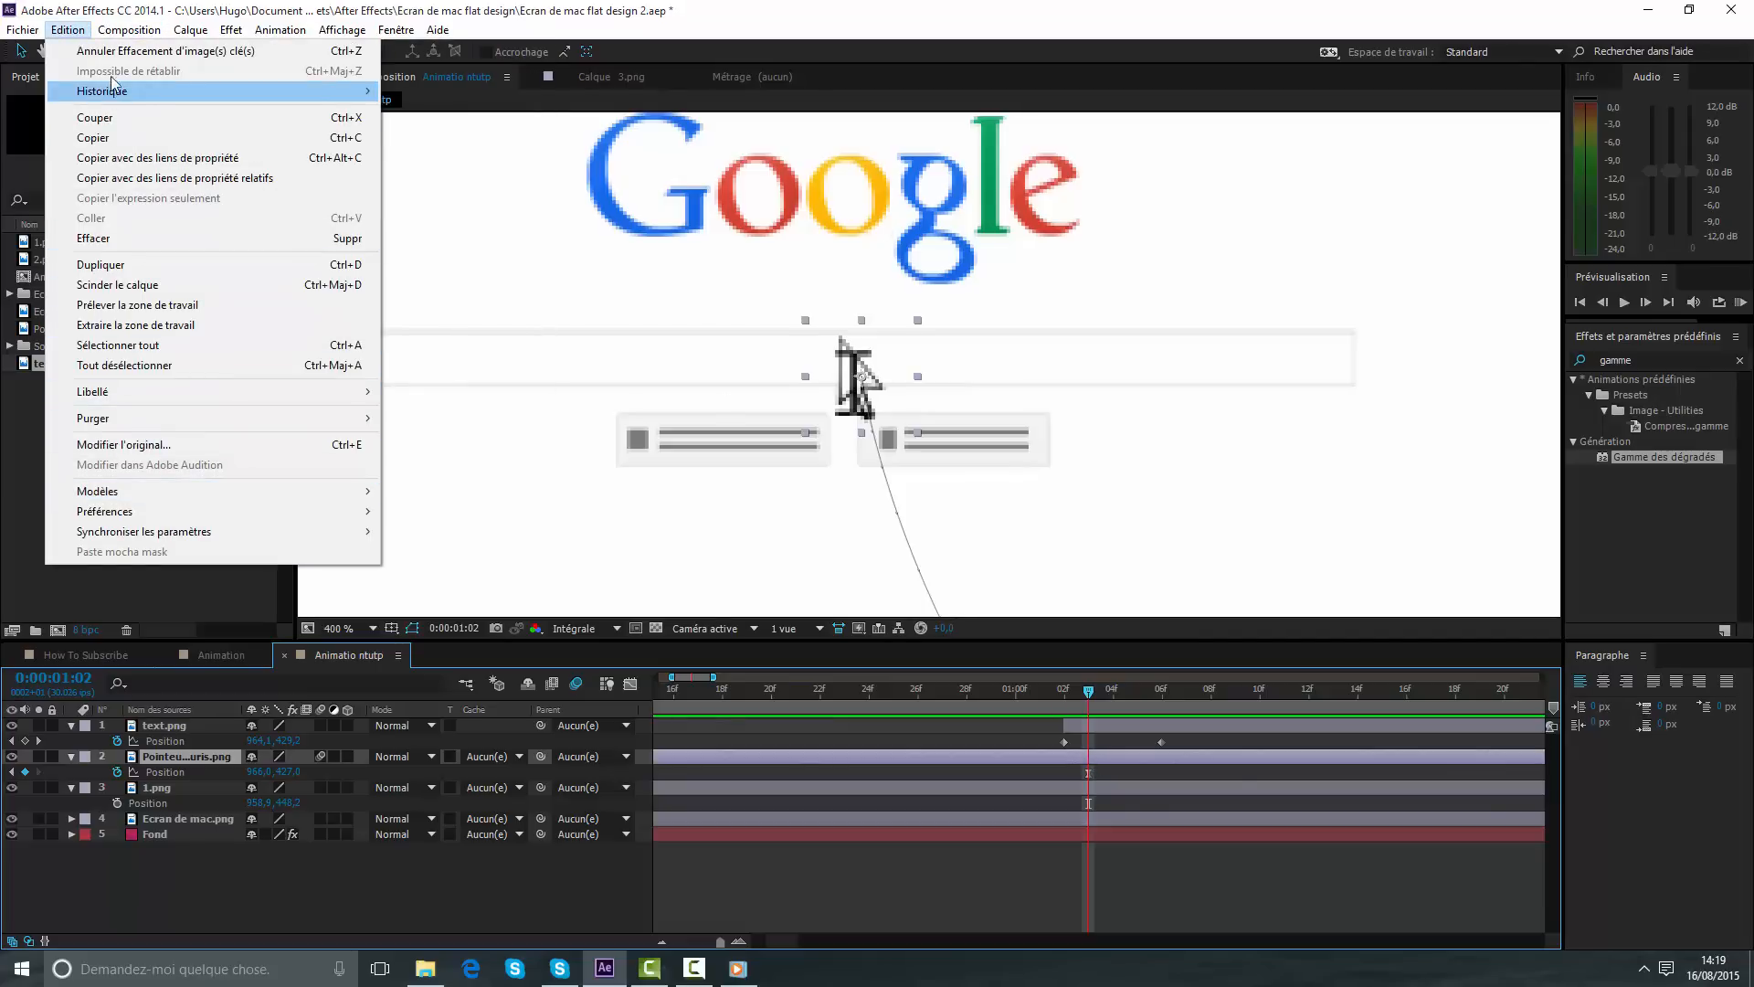
pyautogui.click(117, 285)
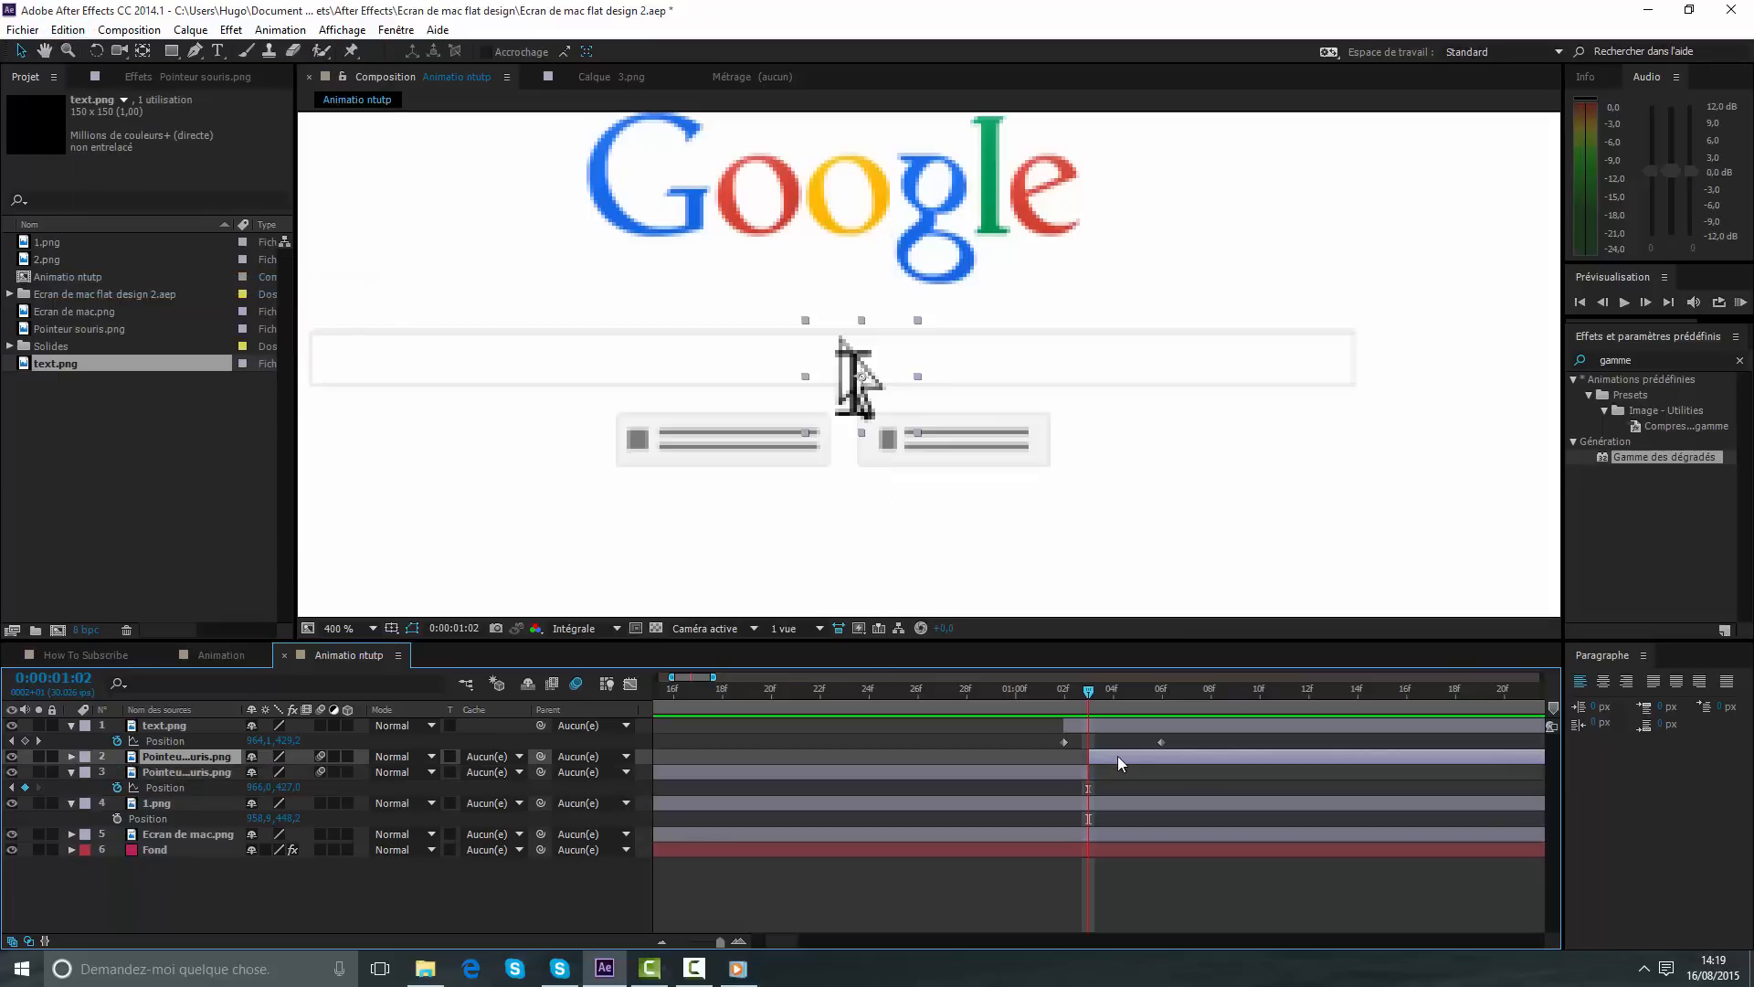
pyautogui.press('Delete')
pyautogui.press('pageup')
pyautogui.press('pageup')
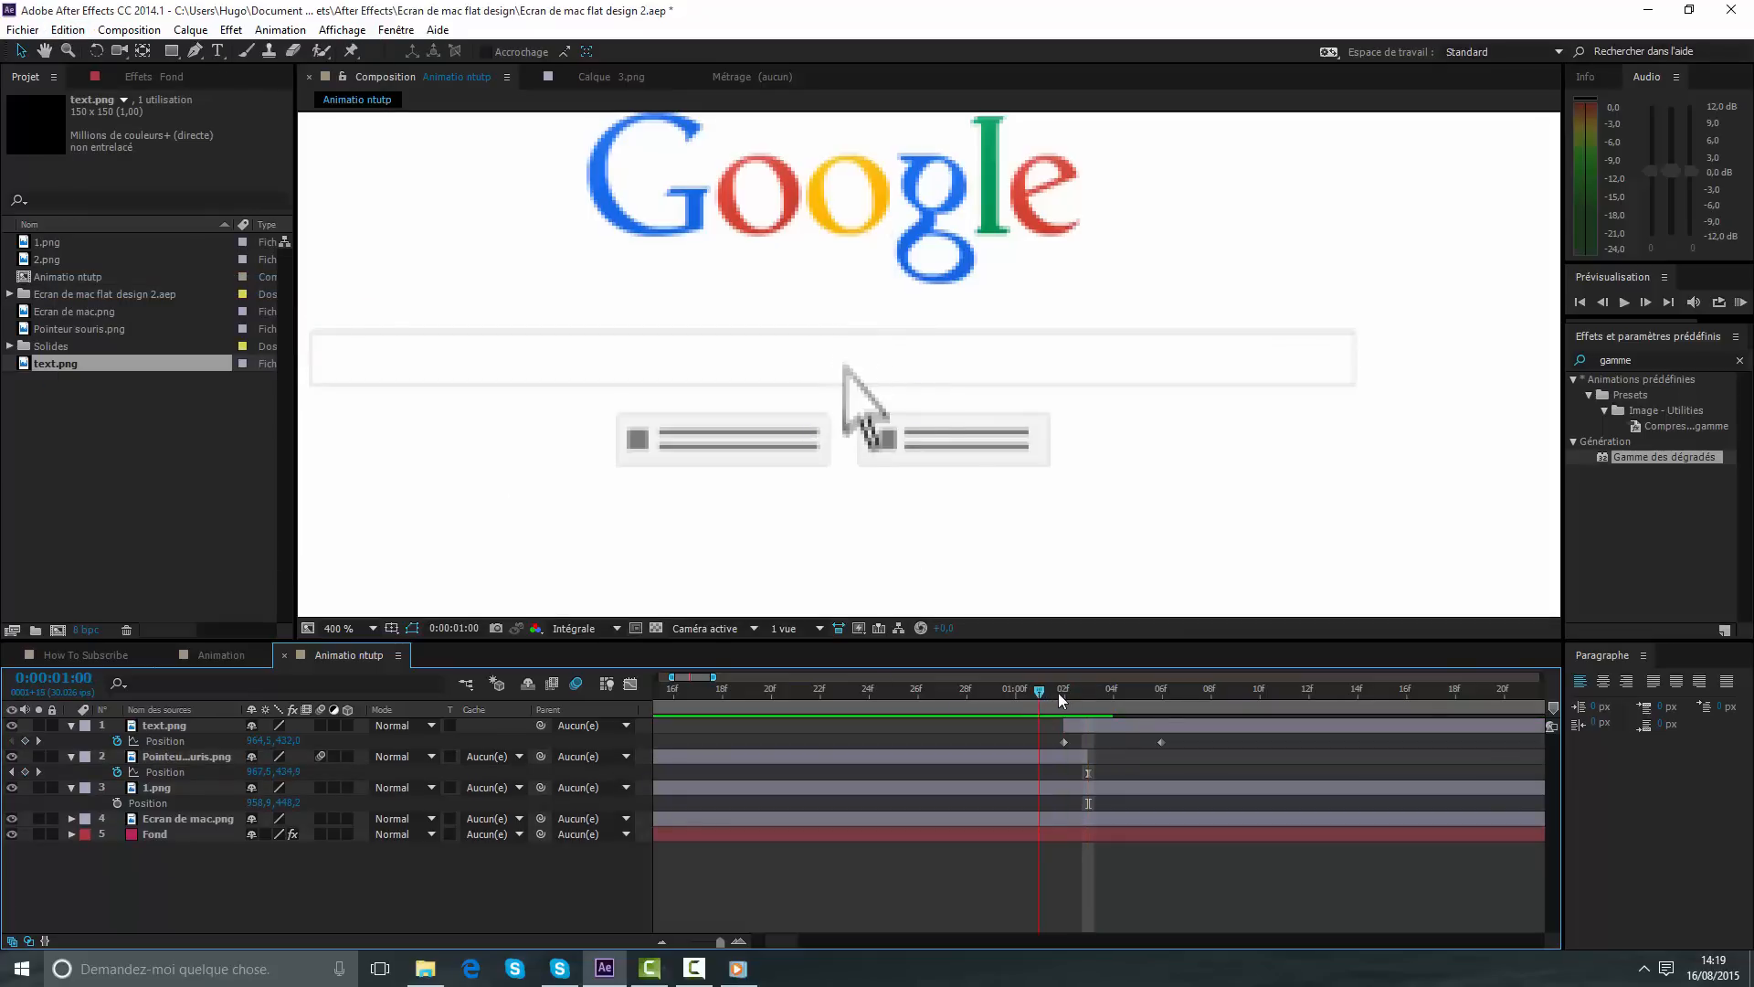
# - Trim the start of the text.png layer to 0:00:01:02, where the mouse pointer layer ends
pyautogui.click(1084, 699)
pyautogui.click(1101, 727)
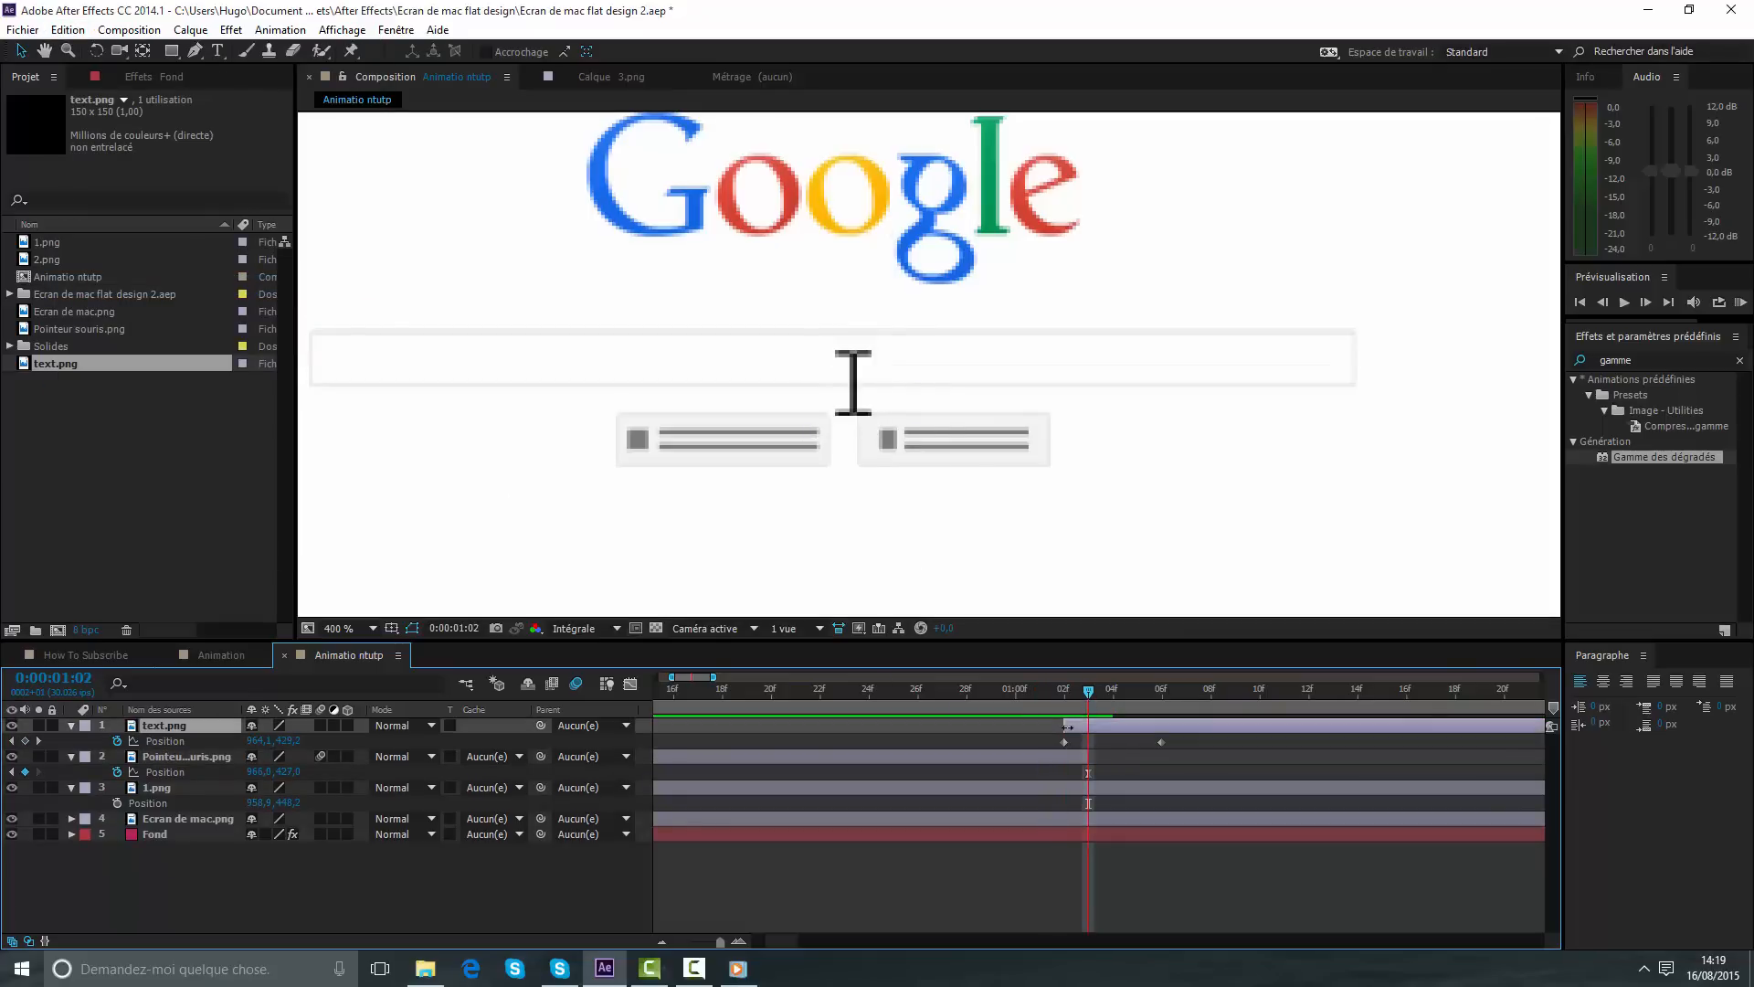
pyautogui.click(1108, 865)
# - Preview the change from mouse pointer to text cursor from 0:00:00:16, both close up and at 100% view
pyautogui.moveTo(1097, 712); pyautogui.dragTo(833, 730)
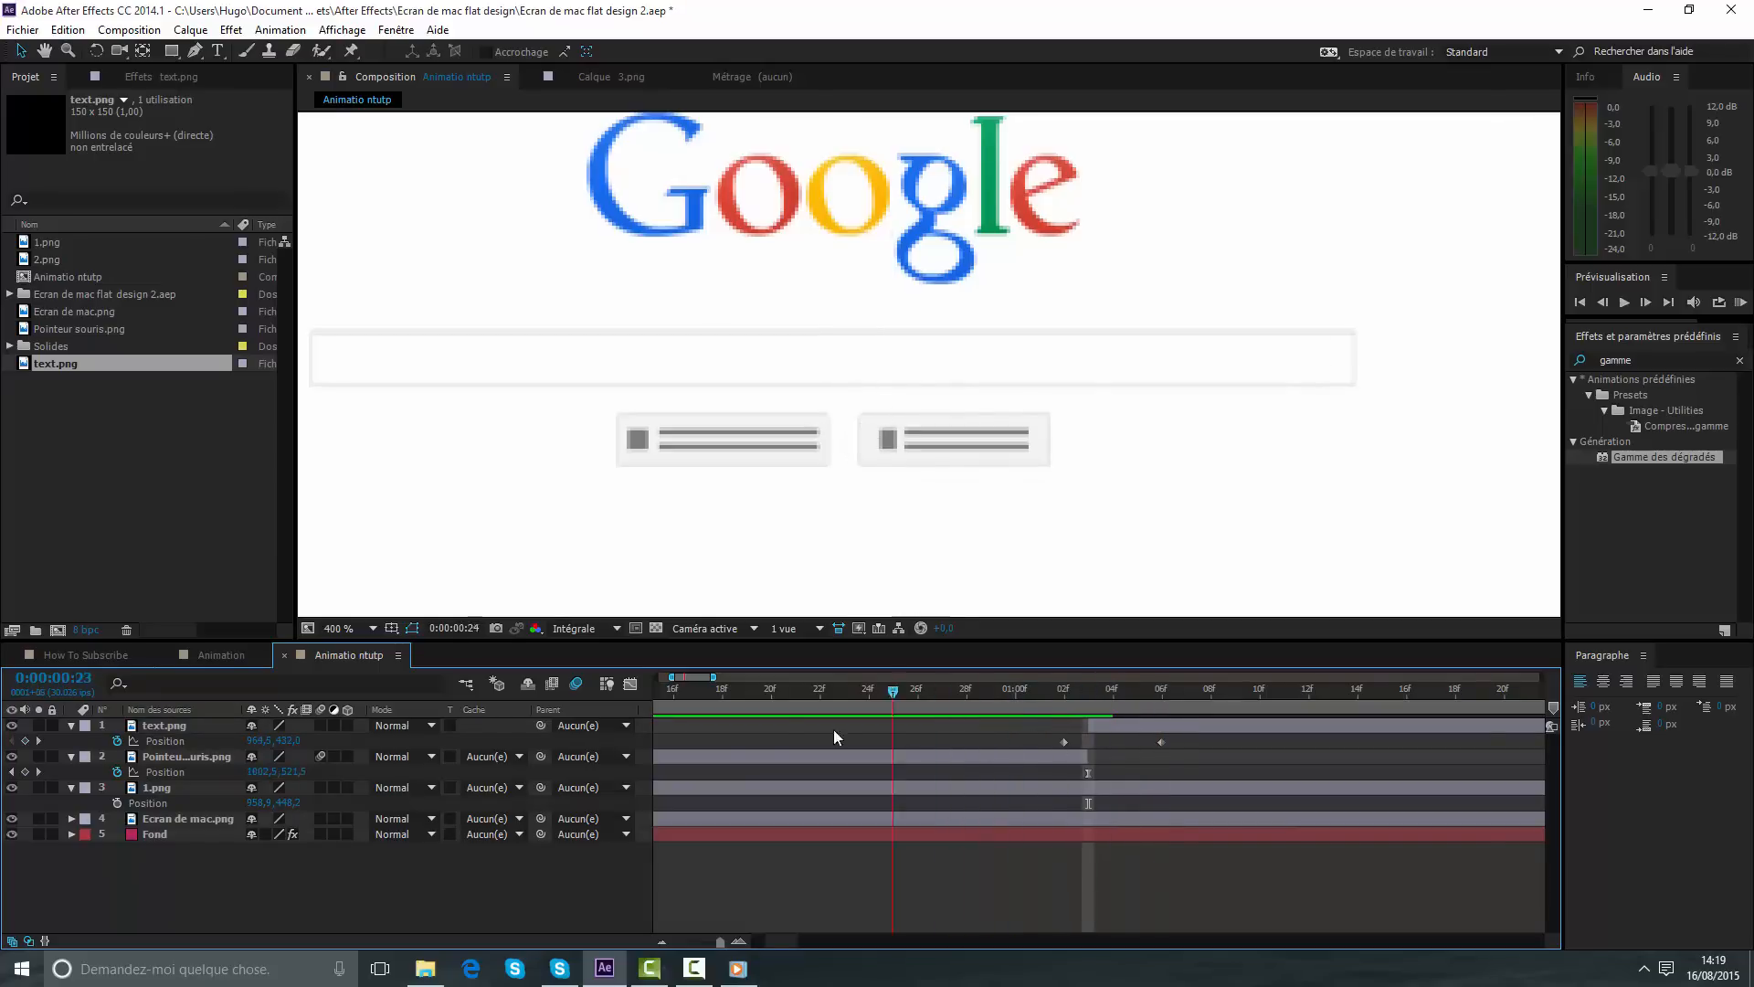
pyautogui.moveTo(728, 711); pyautogui.dragTo(694, 693)
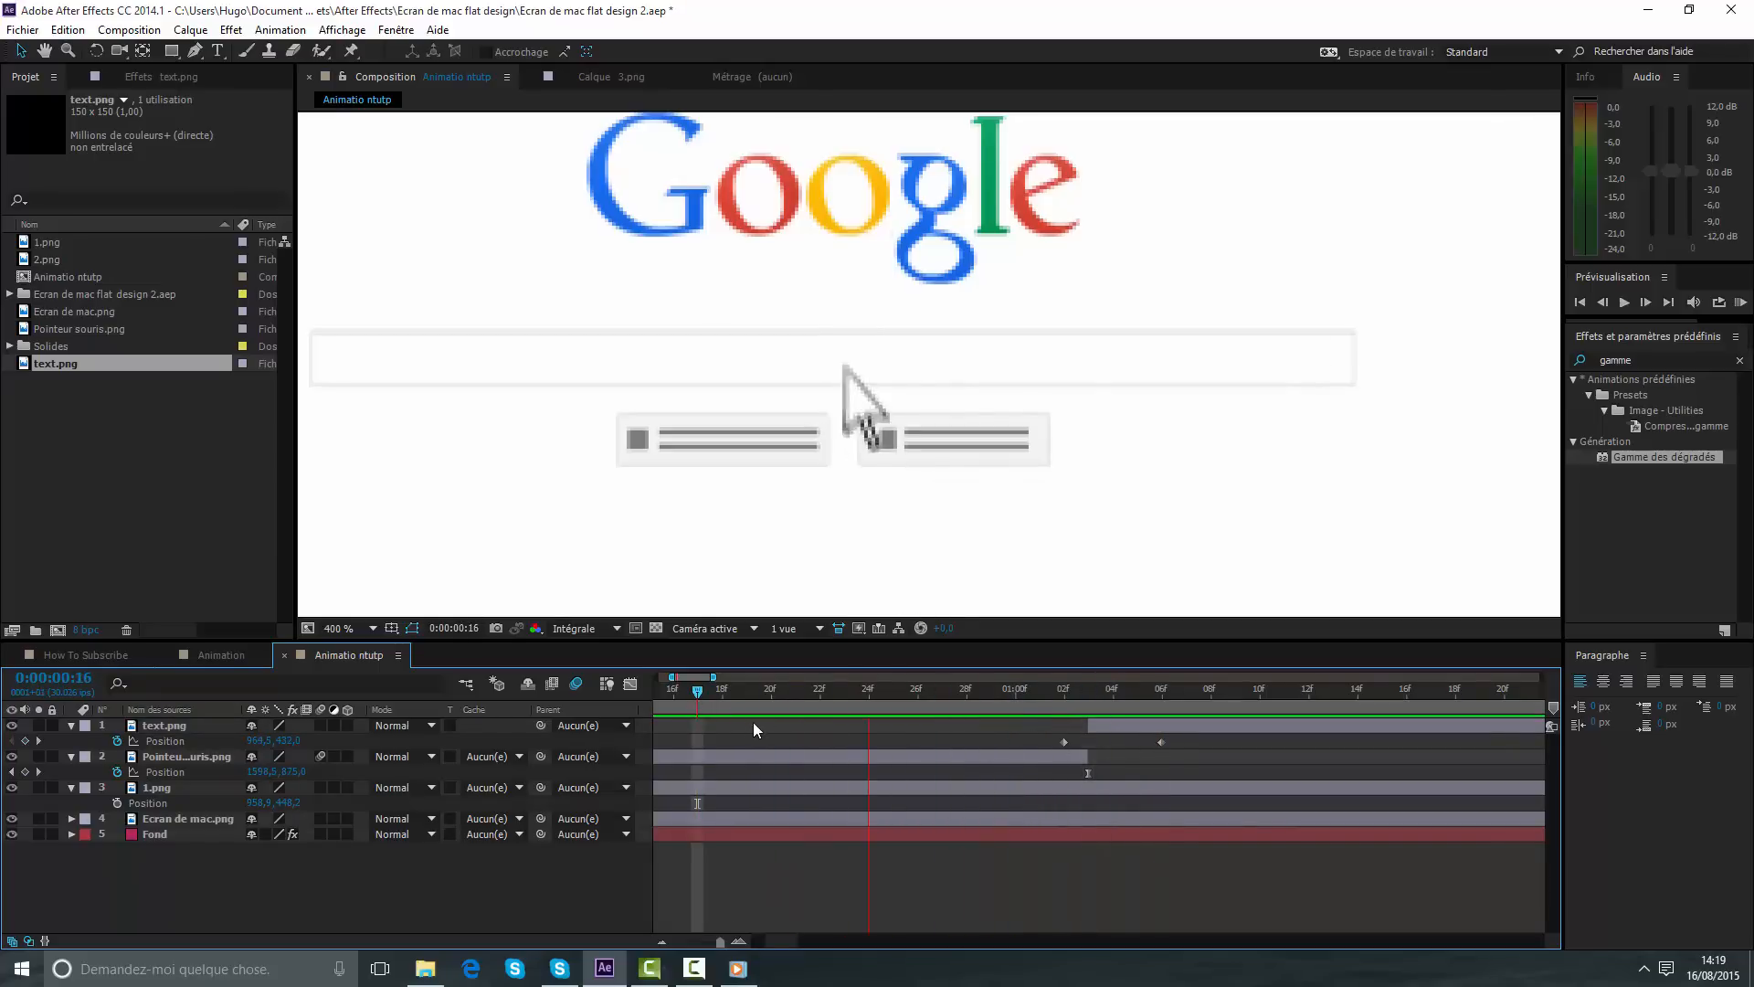
pyautogui.press('space')
pyautogui.press('space')
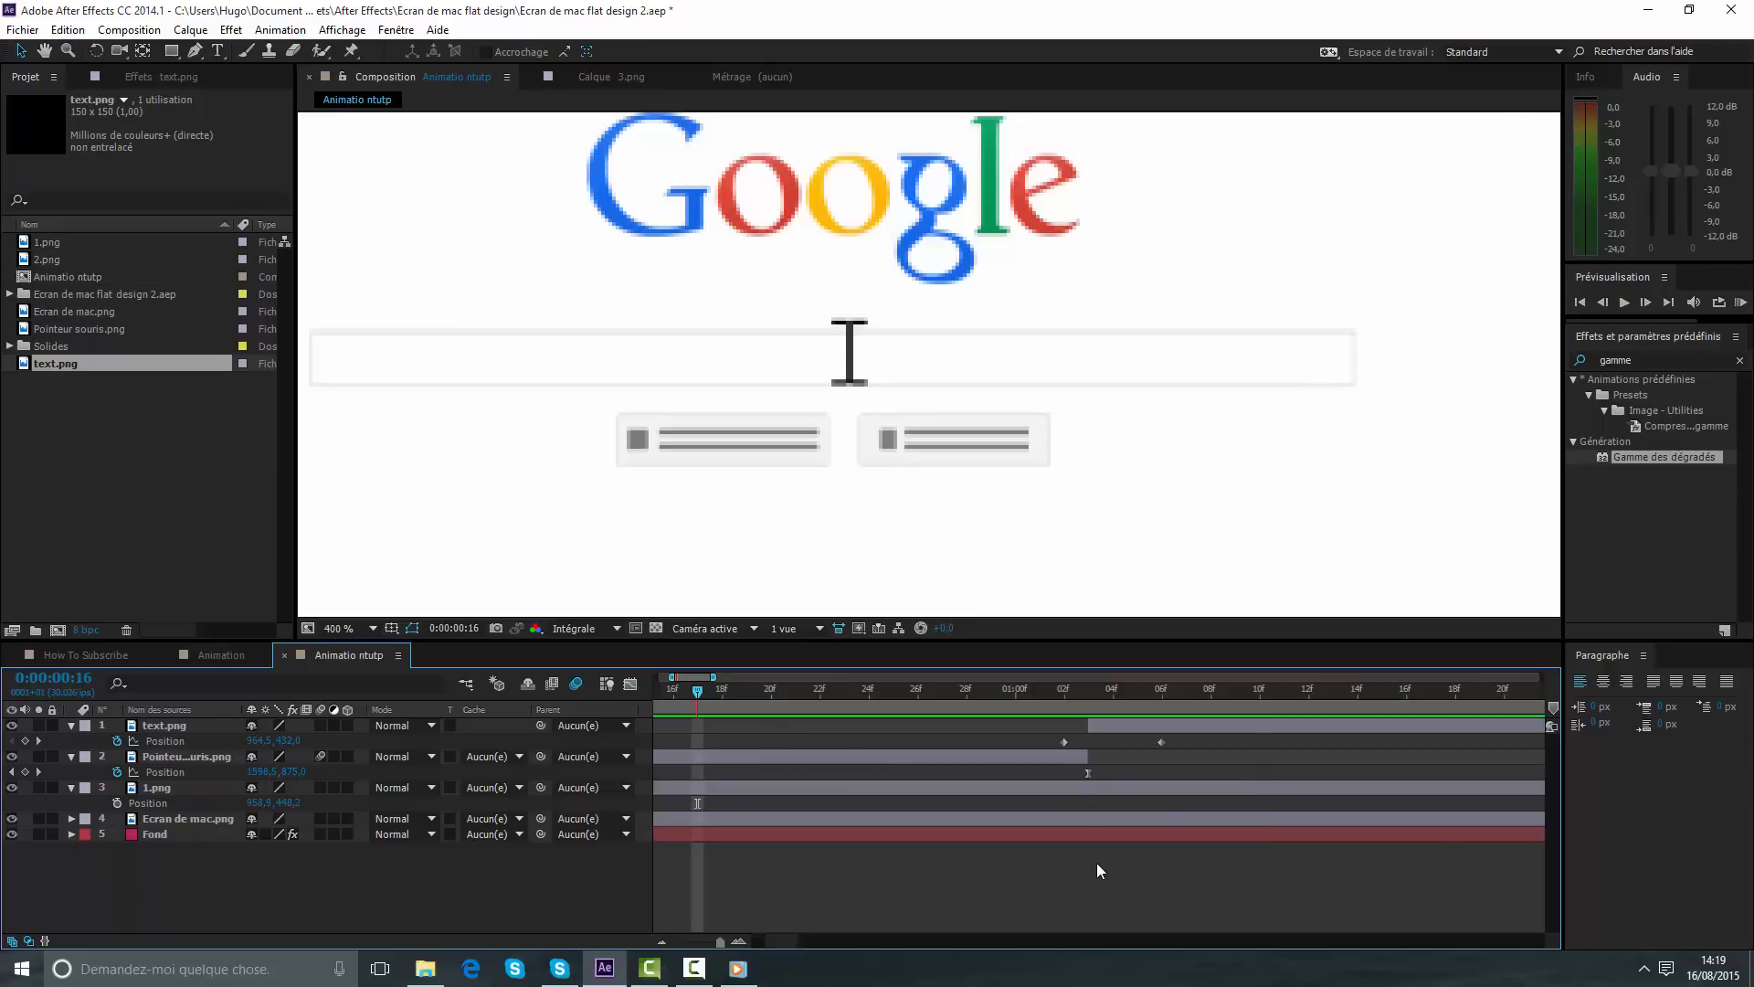
pyautogui.scroll(-4, 928, 445)
pyautogui.press('space')
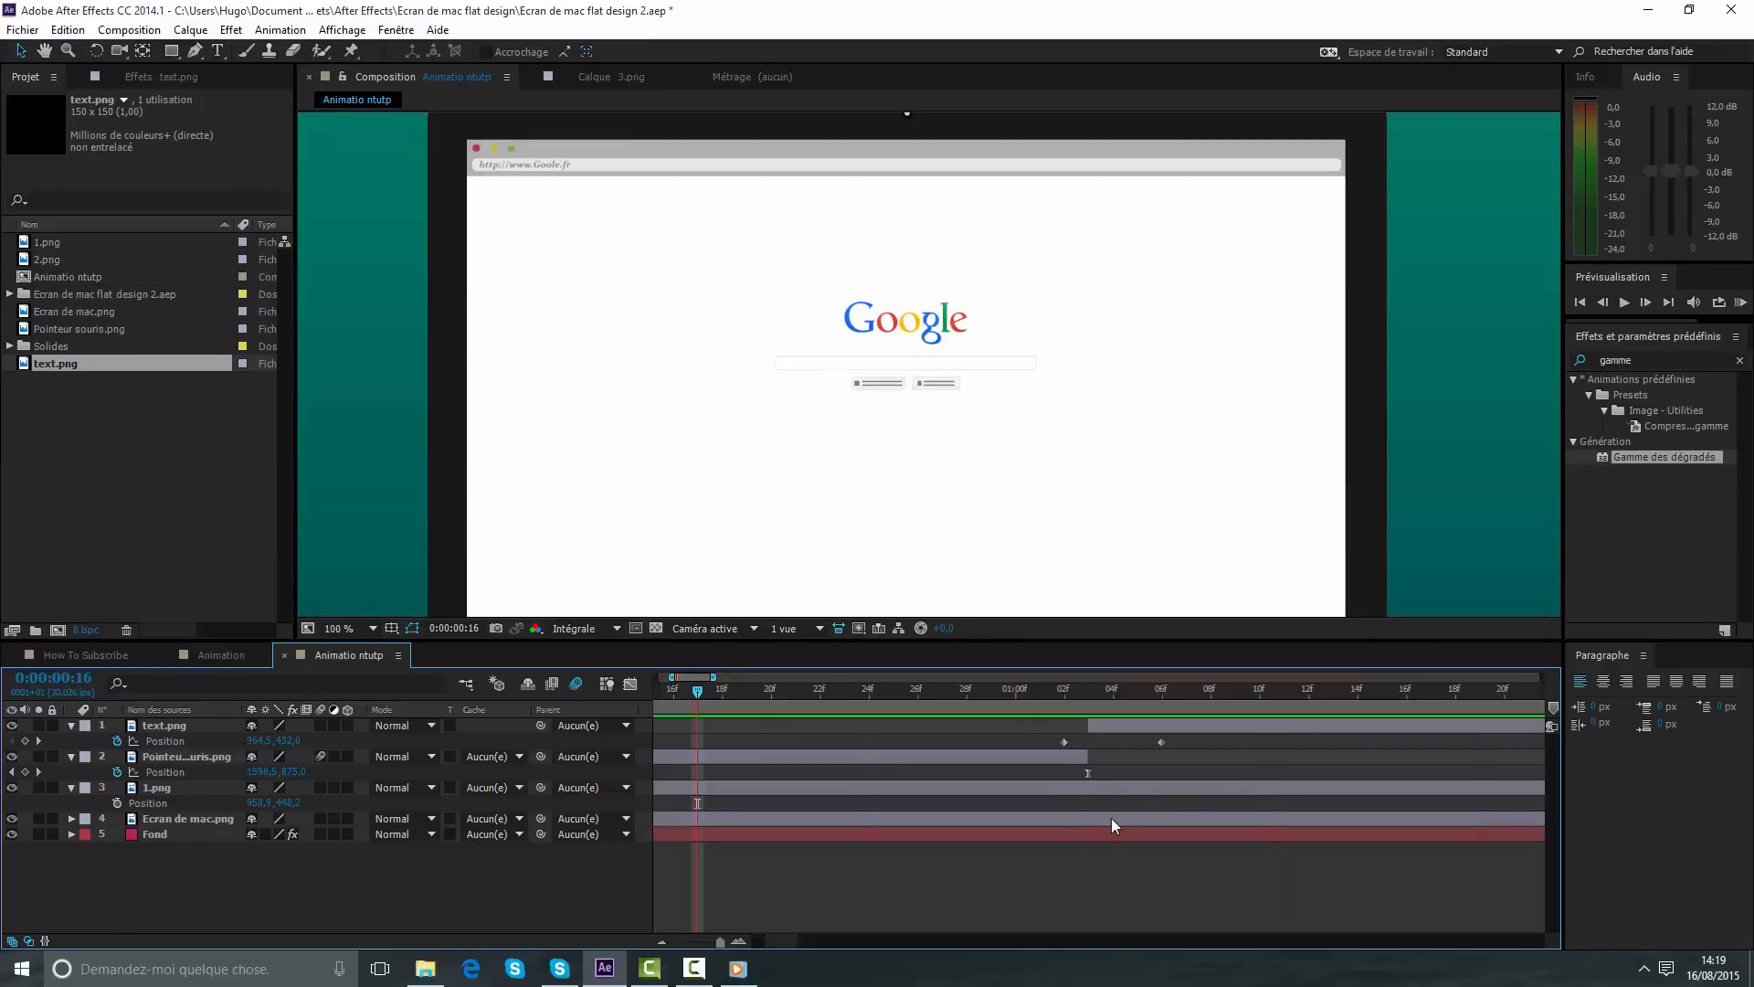
# - Set a Scale keyframe for the text.png layer at 0:00:01:06
pyautogui.moveTo(910, 687); pyautogui.dragTo(1049, 700)
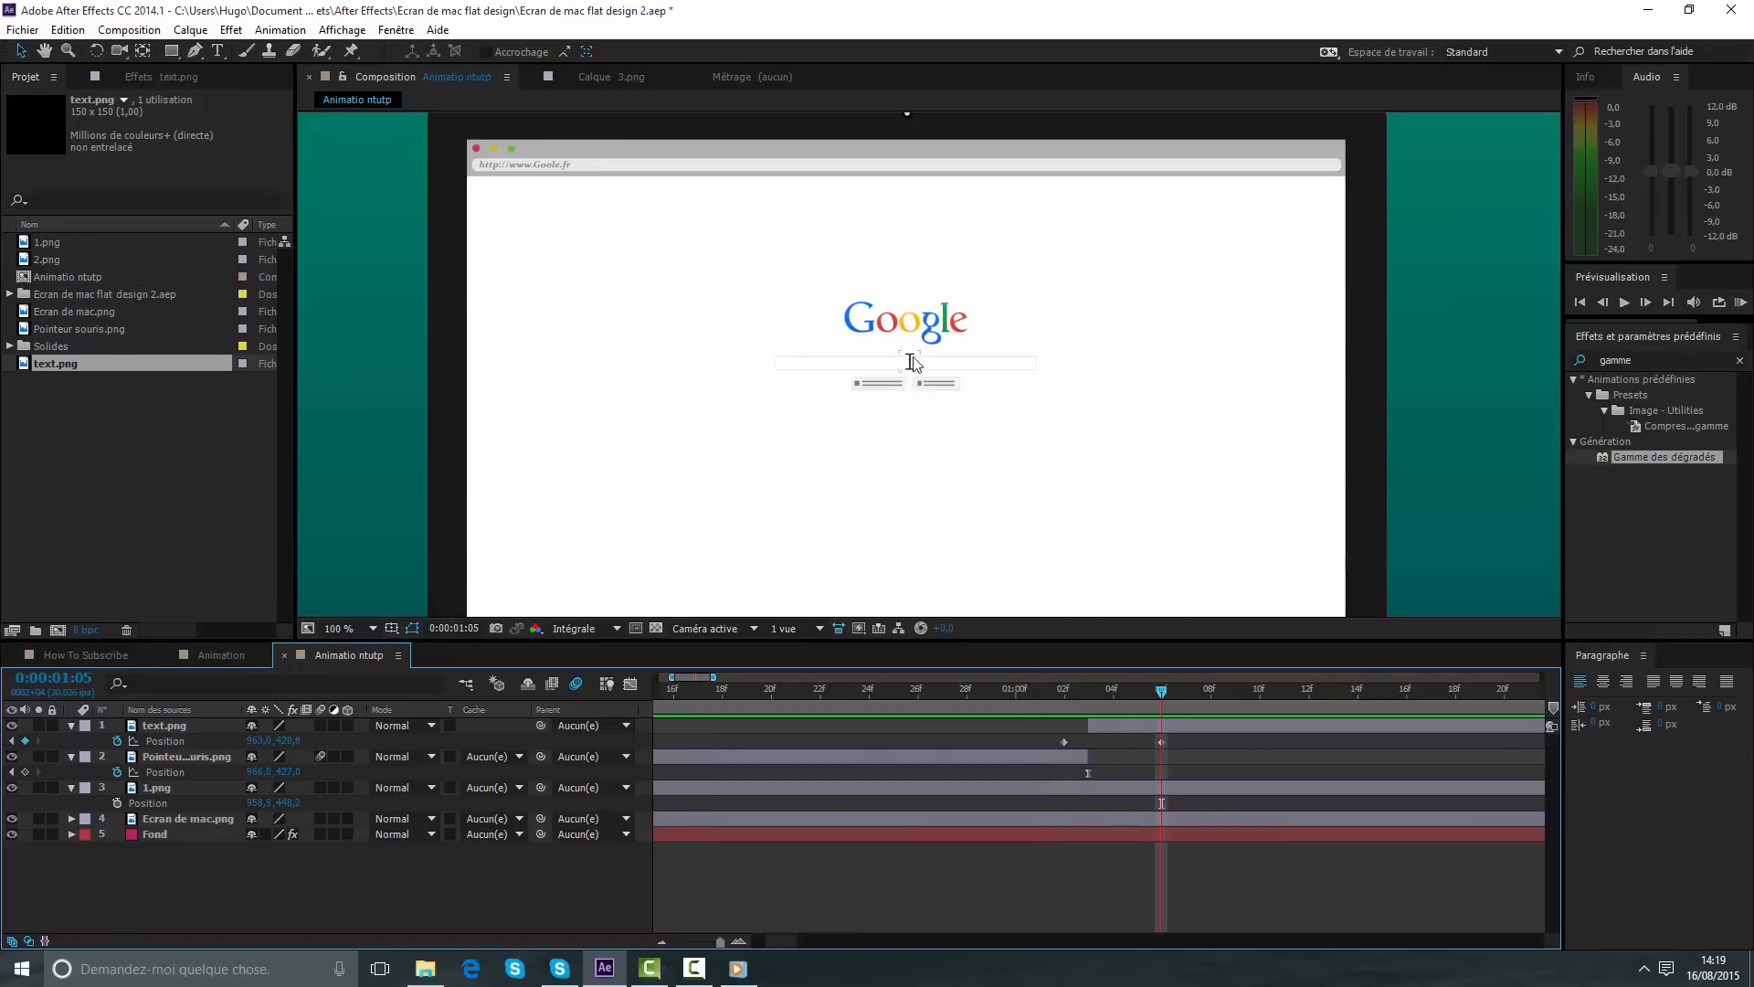
pyautogui.scroll(4, 916, 363)
pyautogui.moveTo(869, 366); pyautogui.dragTo(887, 387)
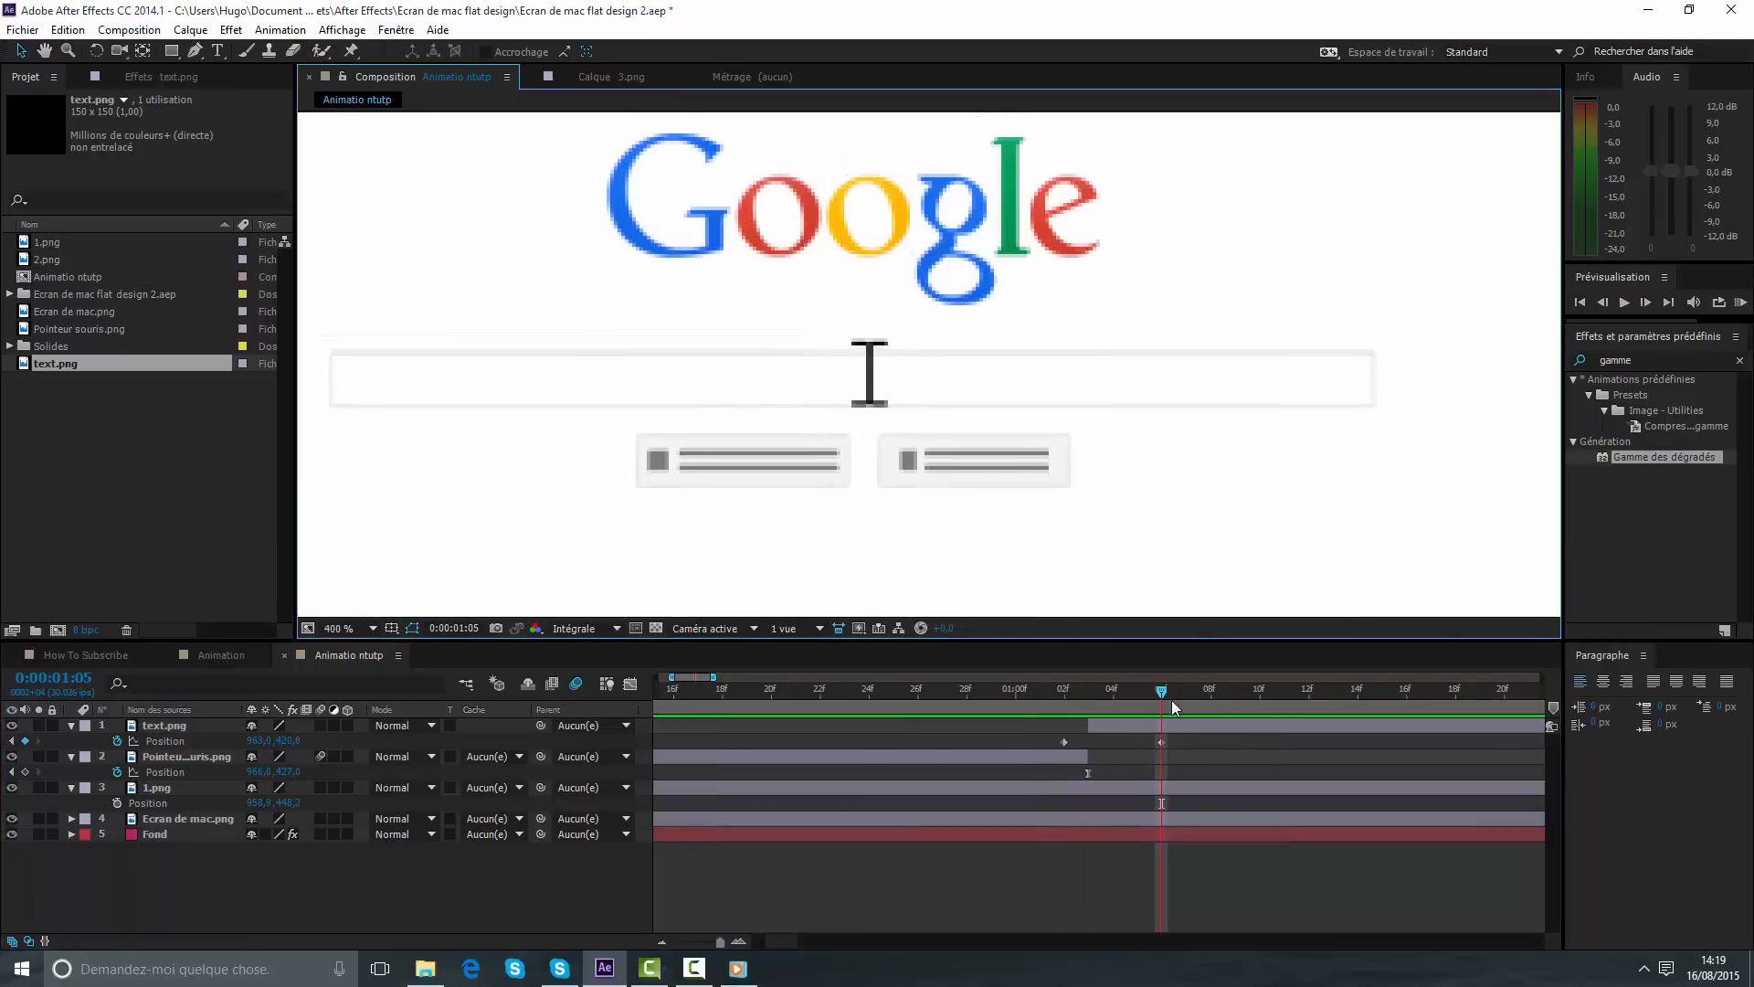
pyautogui.moveTo(1170, 699)
pyautogui.mouseDown()
pyautogui.moveTo(1056, 703)
pyautogui.moveTo(1186, 721)
pyautogui.mouseUp()
pyautogui.click(1186, 721)
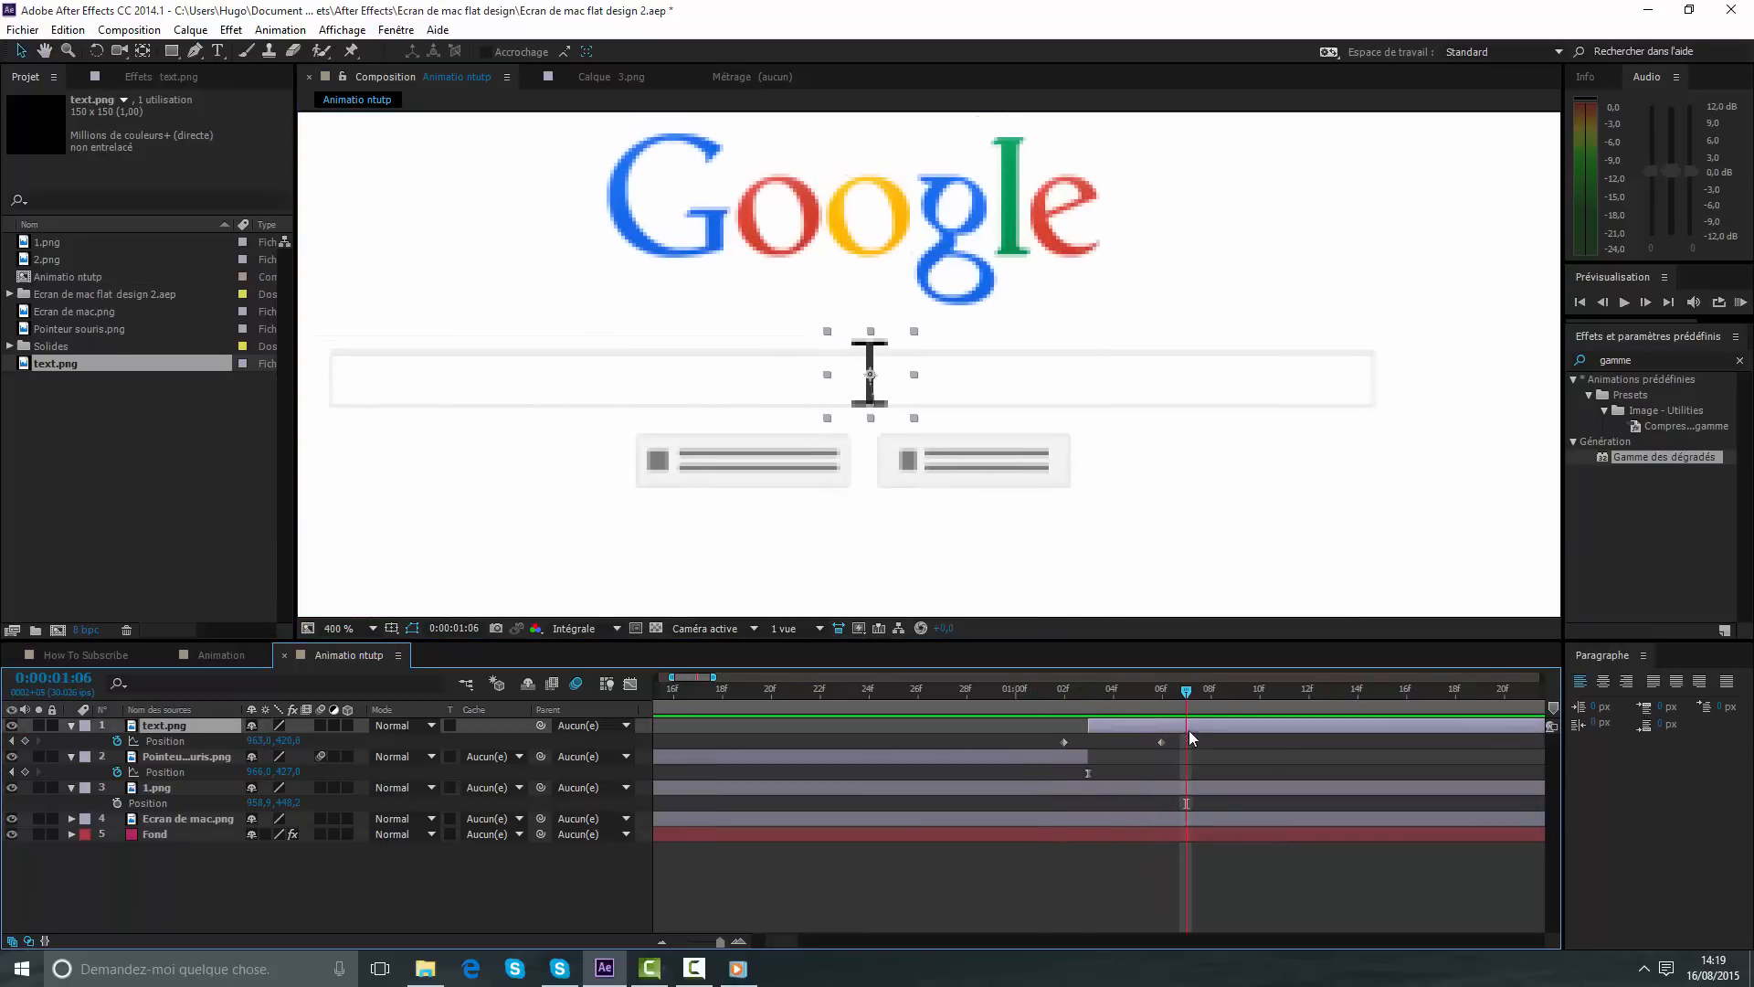
pyautogui.click(67, 29)
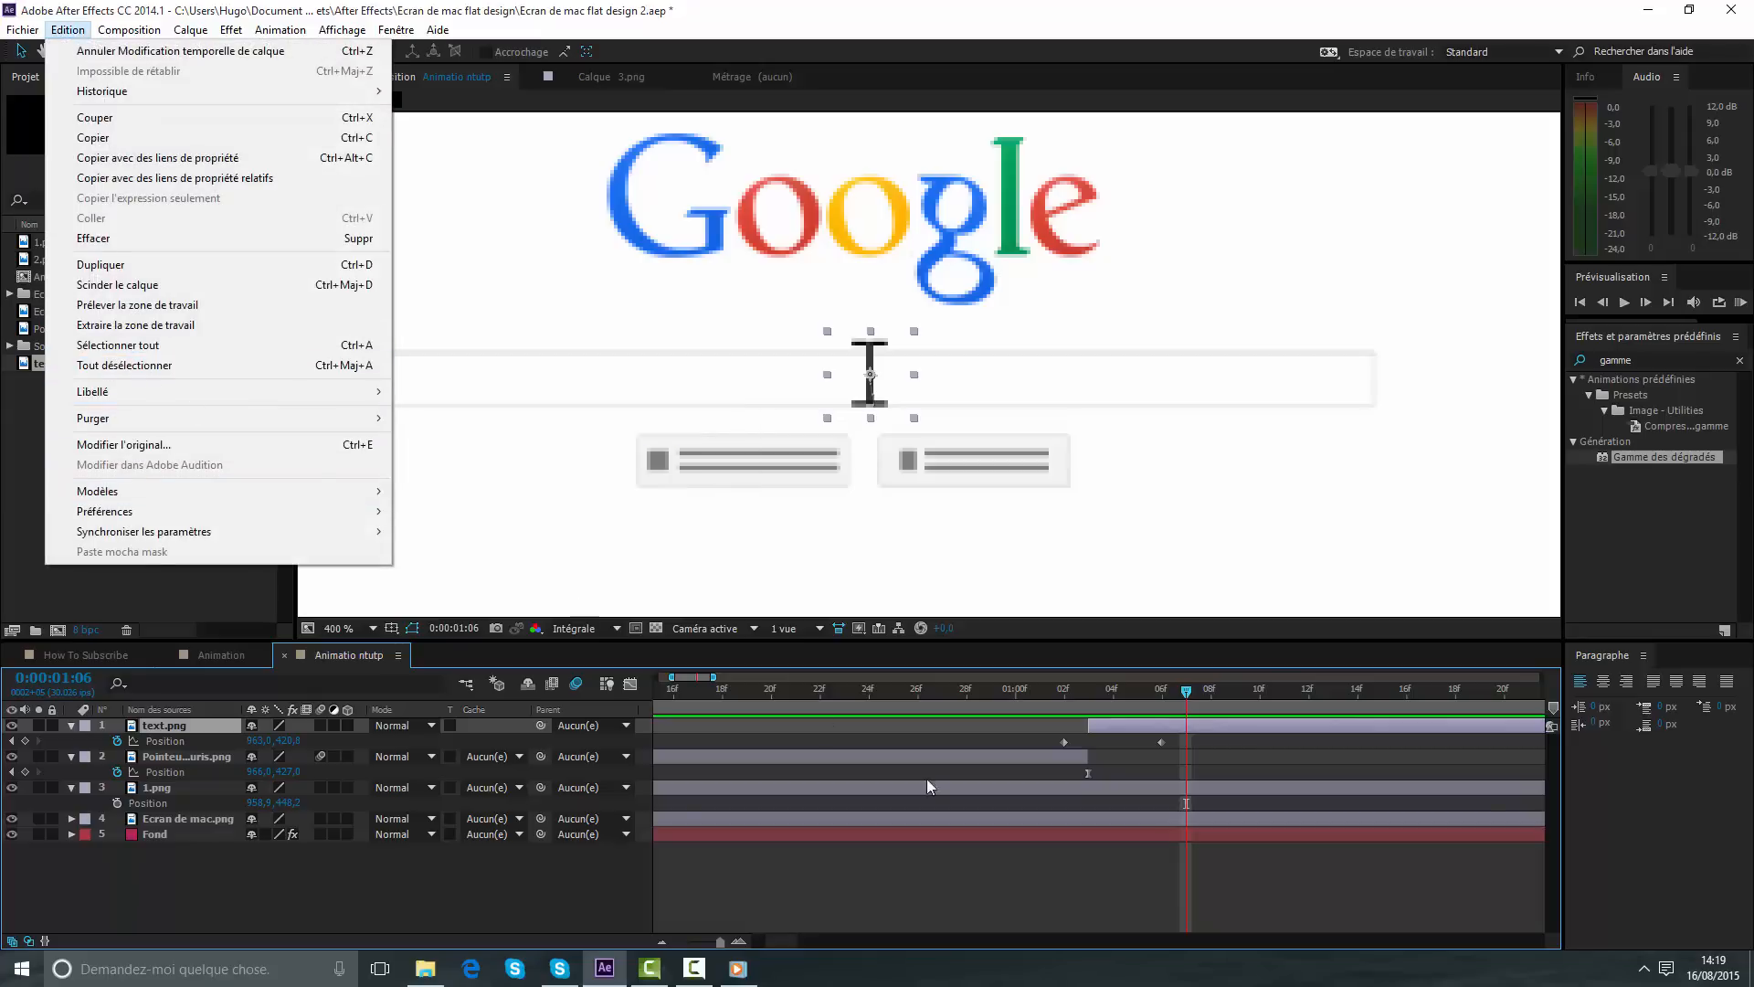
pyautogui.click(128, 365)
pyautogui.click(1205, 731)
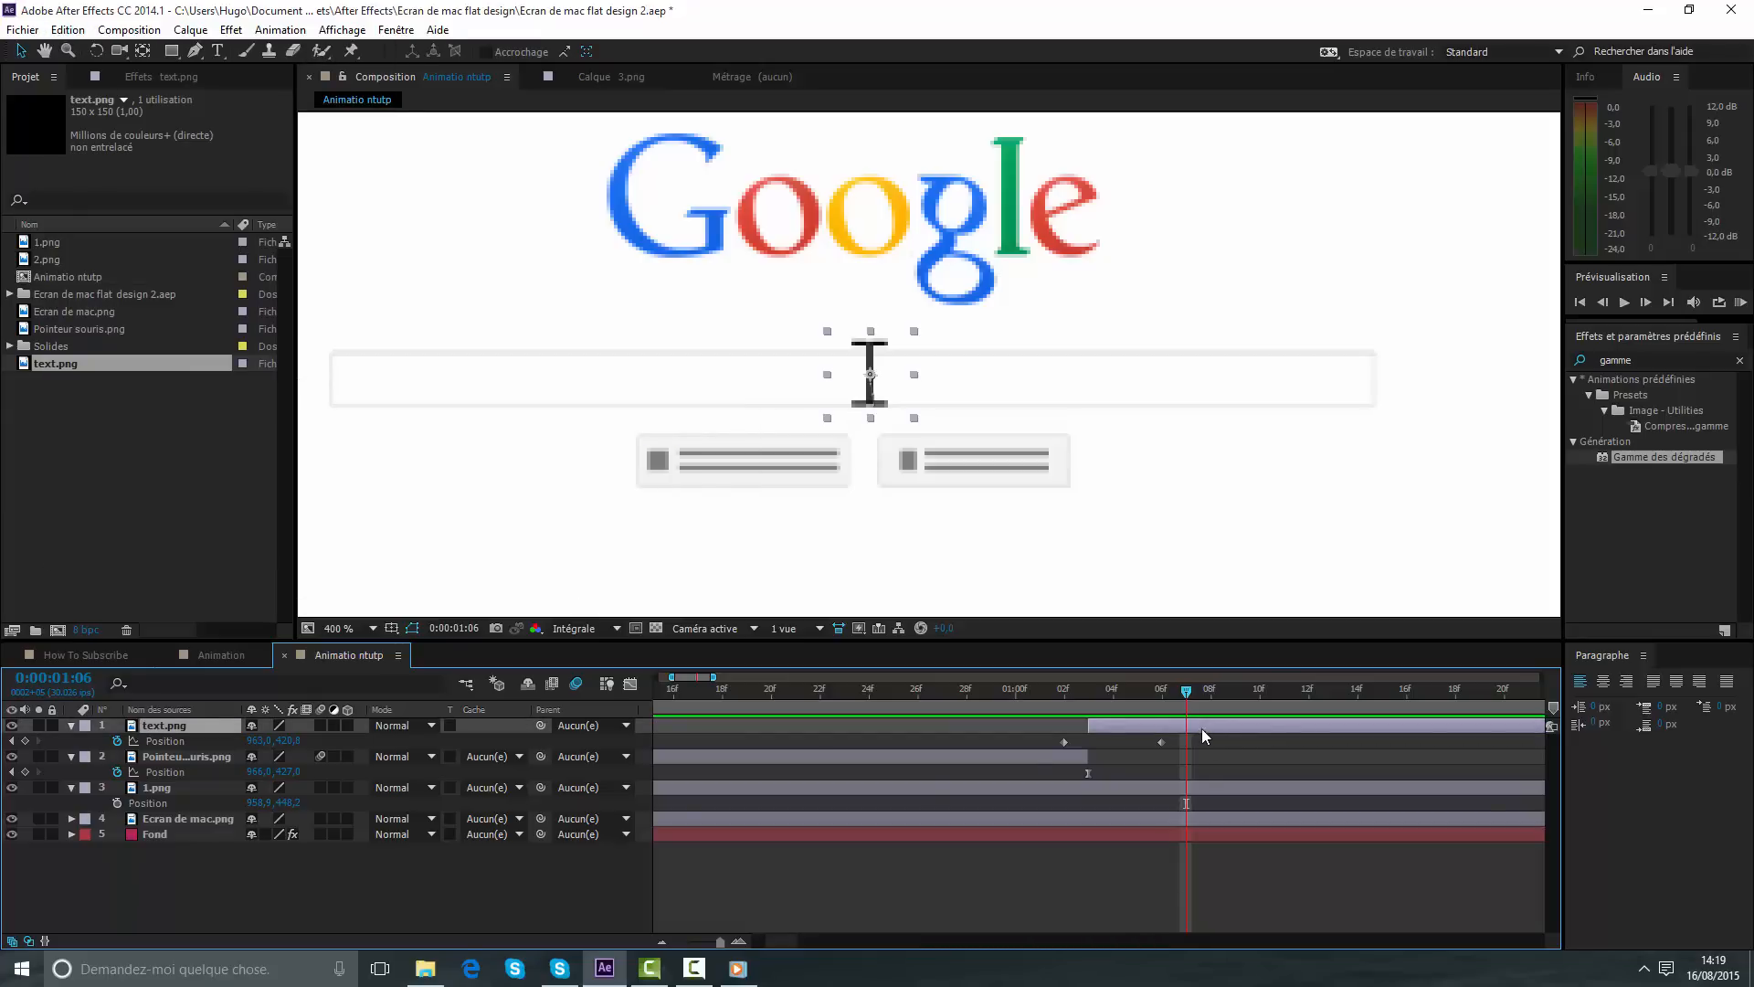
pyautogui.press('s')
pyautogui.click(117, 741)
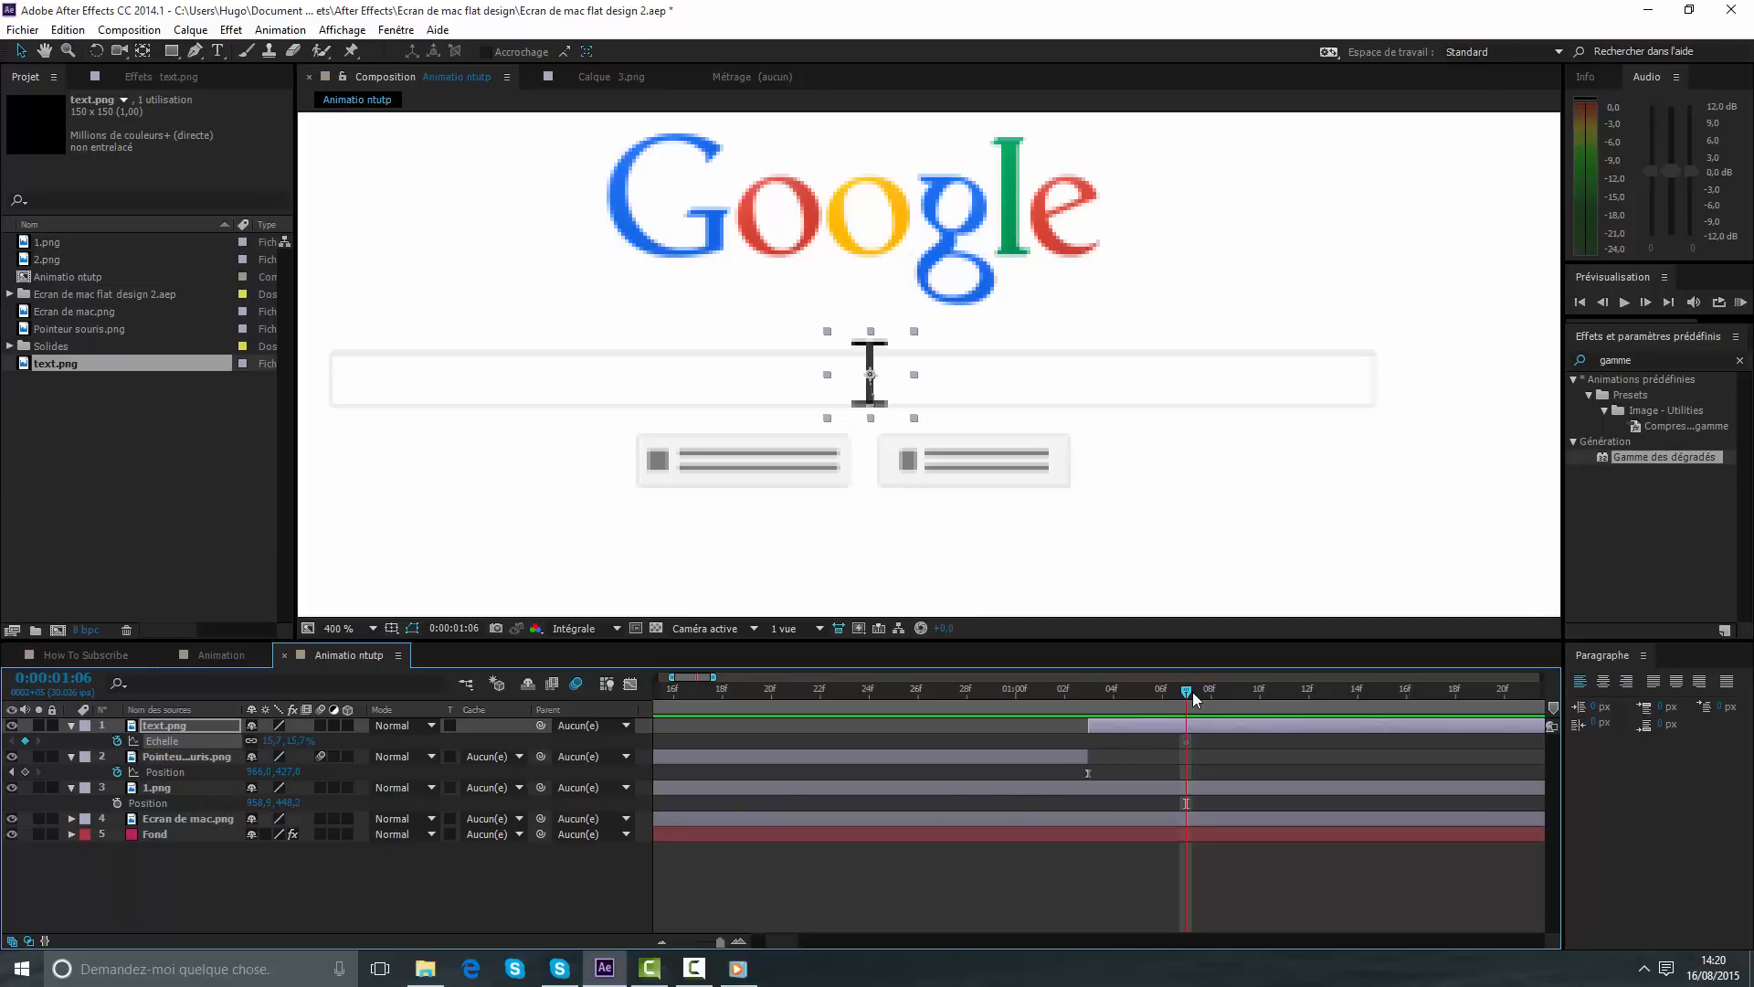
# - At 0:00:01:10, reduce the Scale of text.png to about 7.5%, adding a second Scale keyframe
pyautogui.press('pagedown')
pyautogui.press('pageup')
pyautogui.press('pagedown')
pyautogui.press('pagedown')
pyautogui.press('pagedown')
pyautogui.press('pagedown')
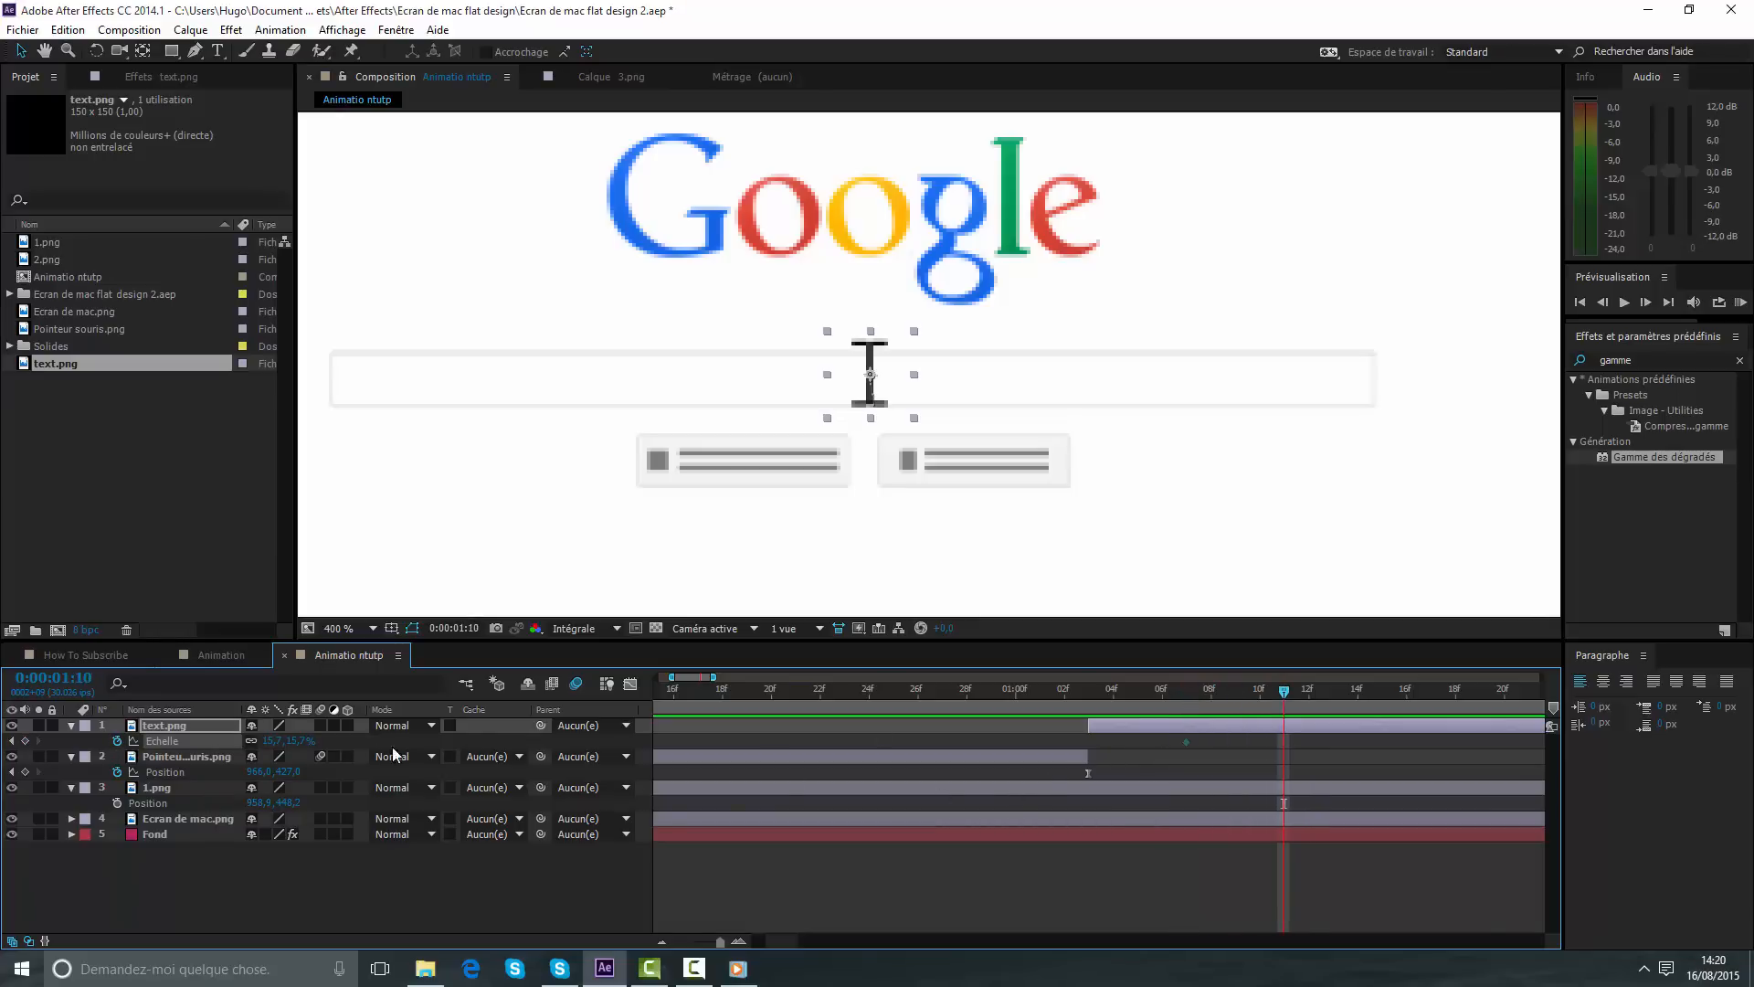
pyautogui.moveTo(296, 741); pyautogui.dragTo(325, 742)
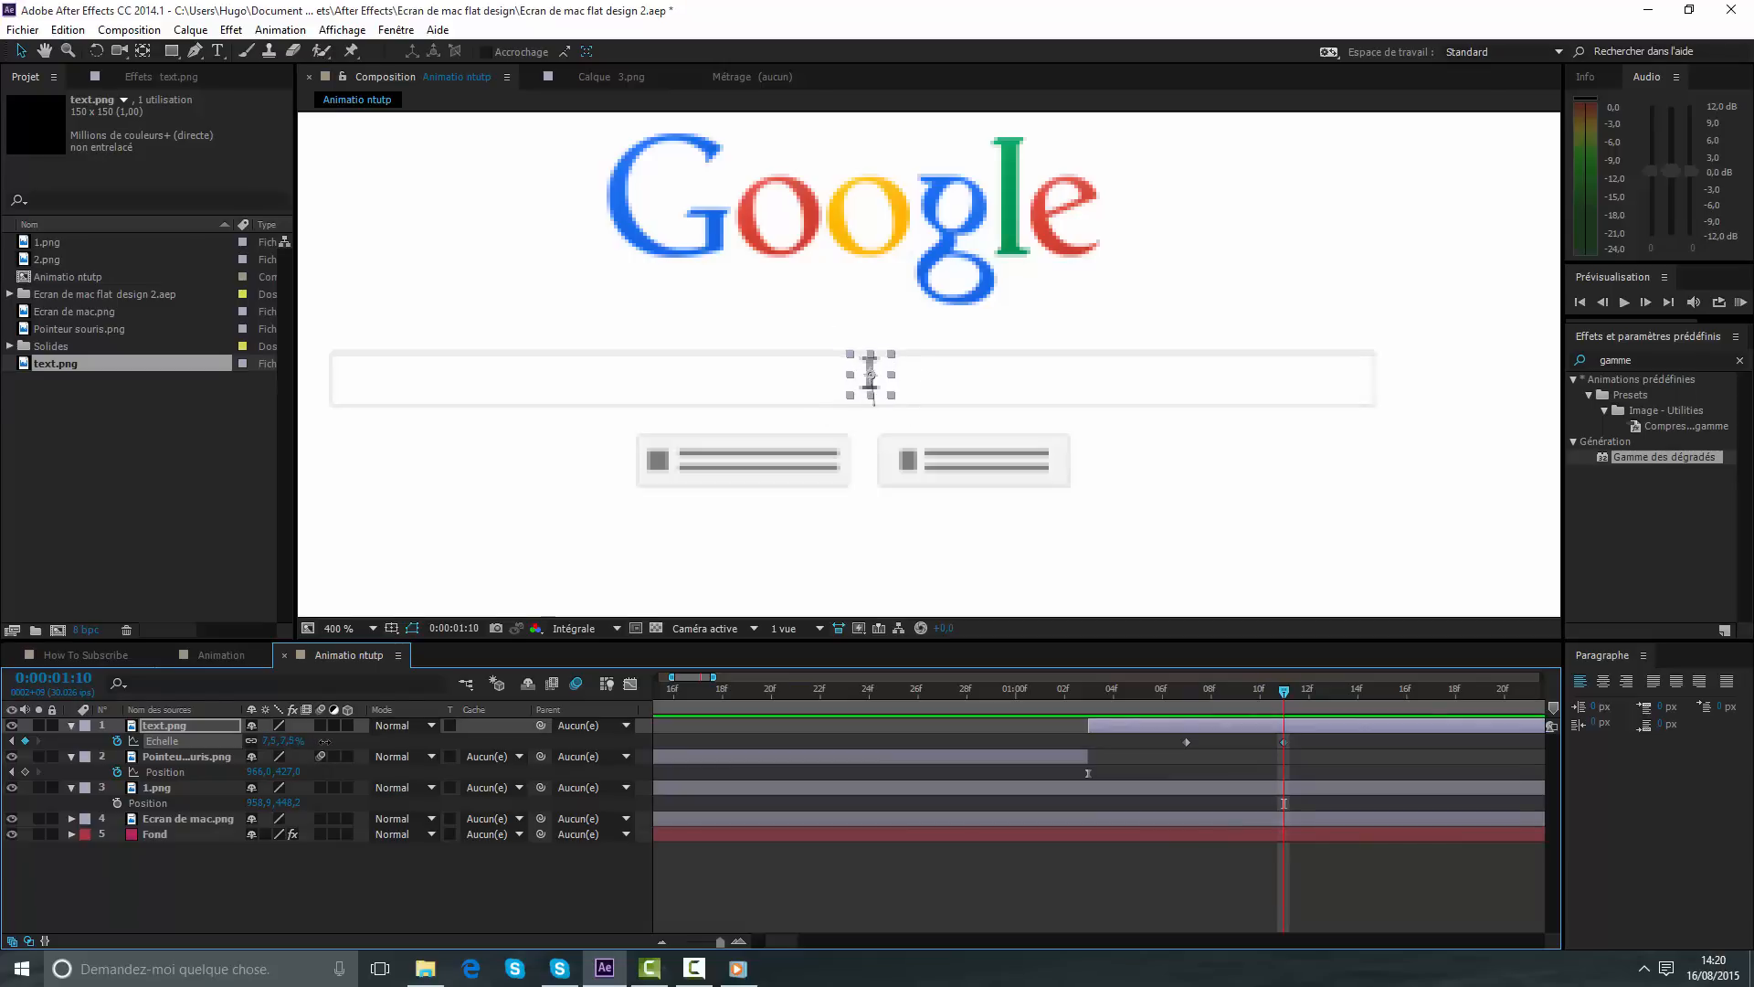
# - Split text.png at 0:00:01:10 and move the second part's full-size Scale keyframe from 0:00:01:06 to 0:00:01:14
pyautogui.click(68, 29)
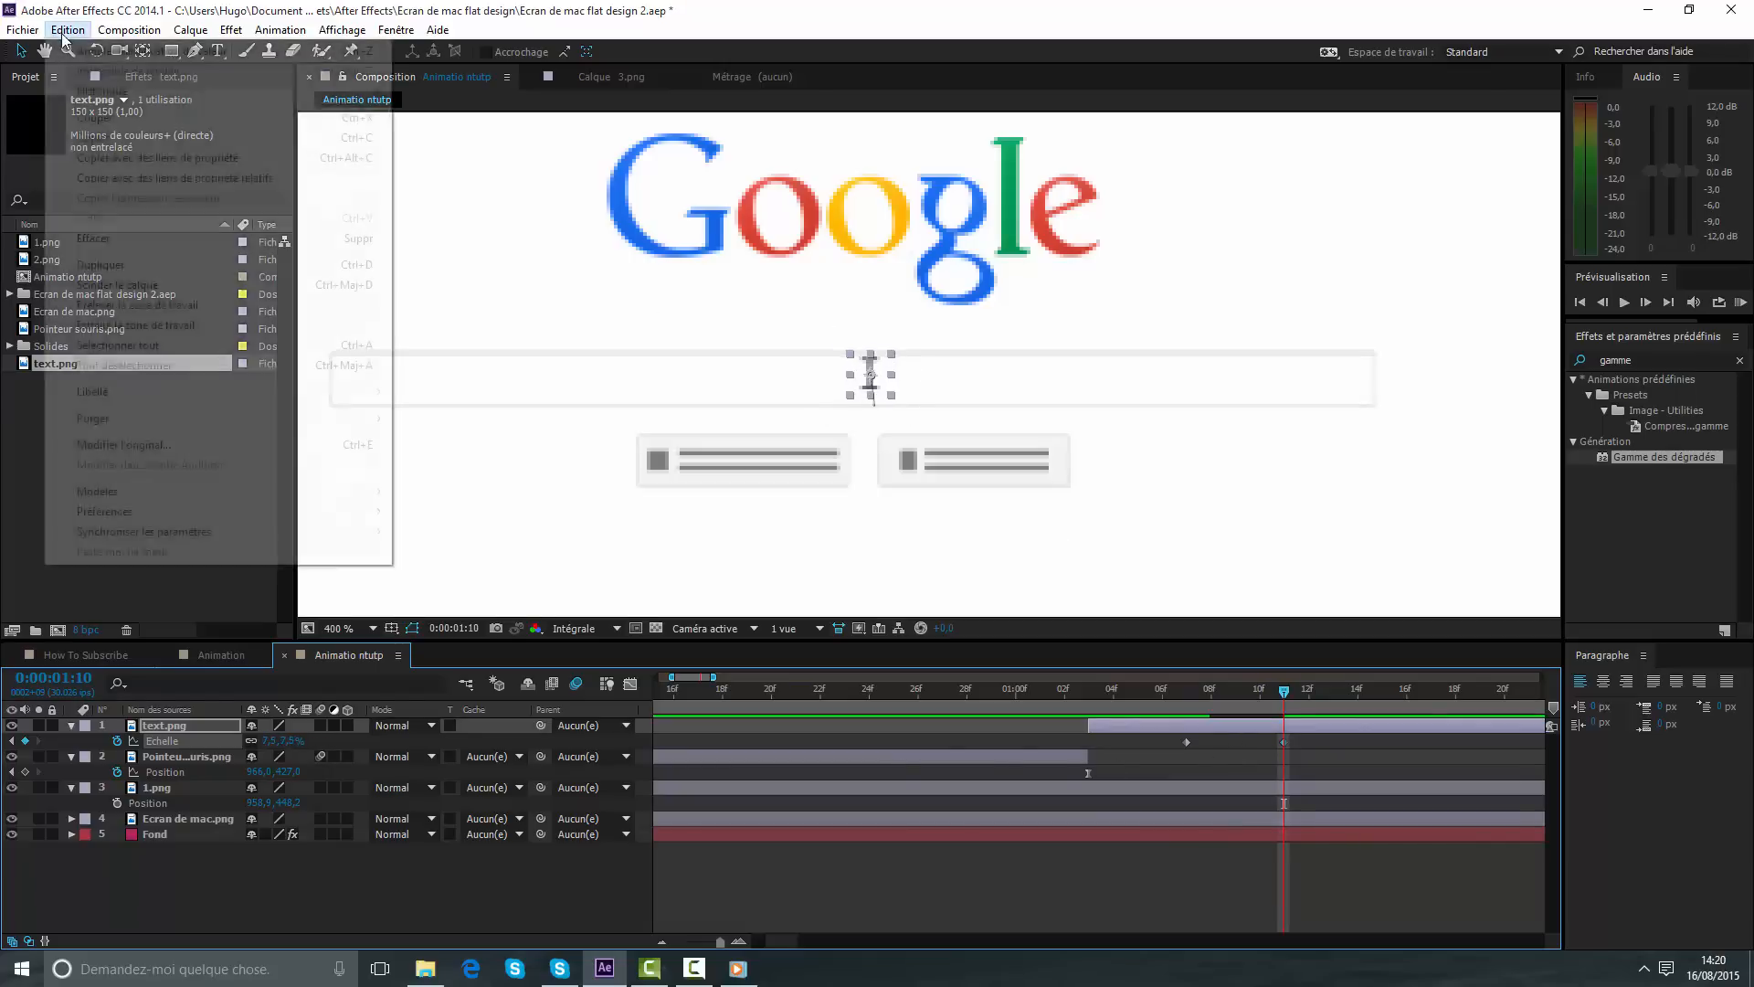
pyautogui.click(100, 264)
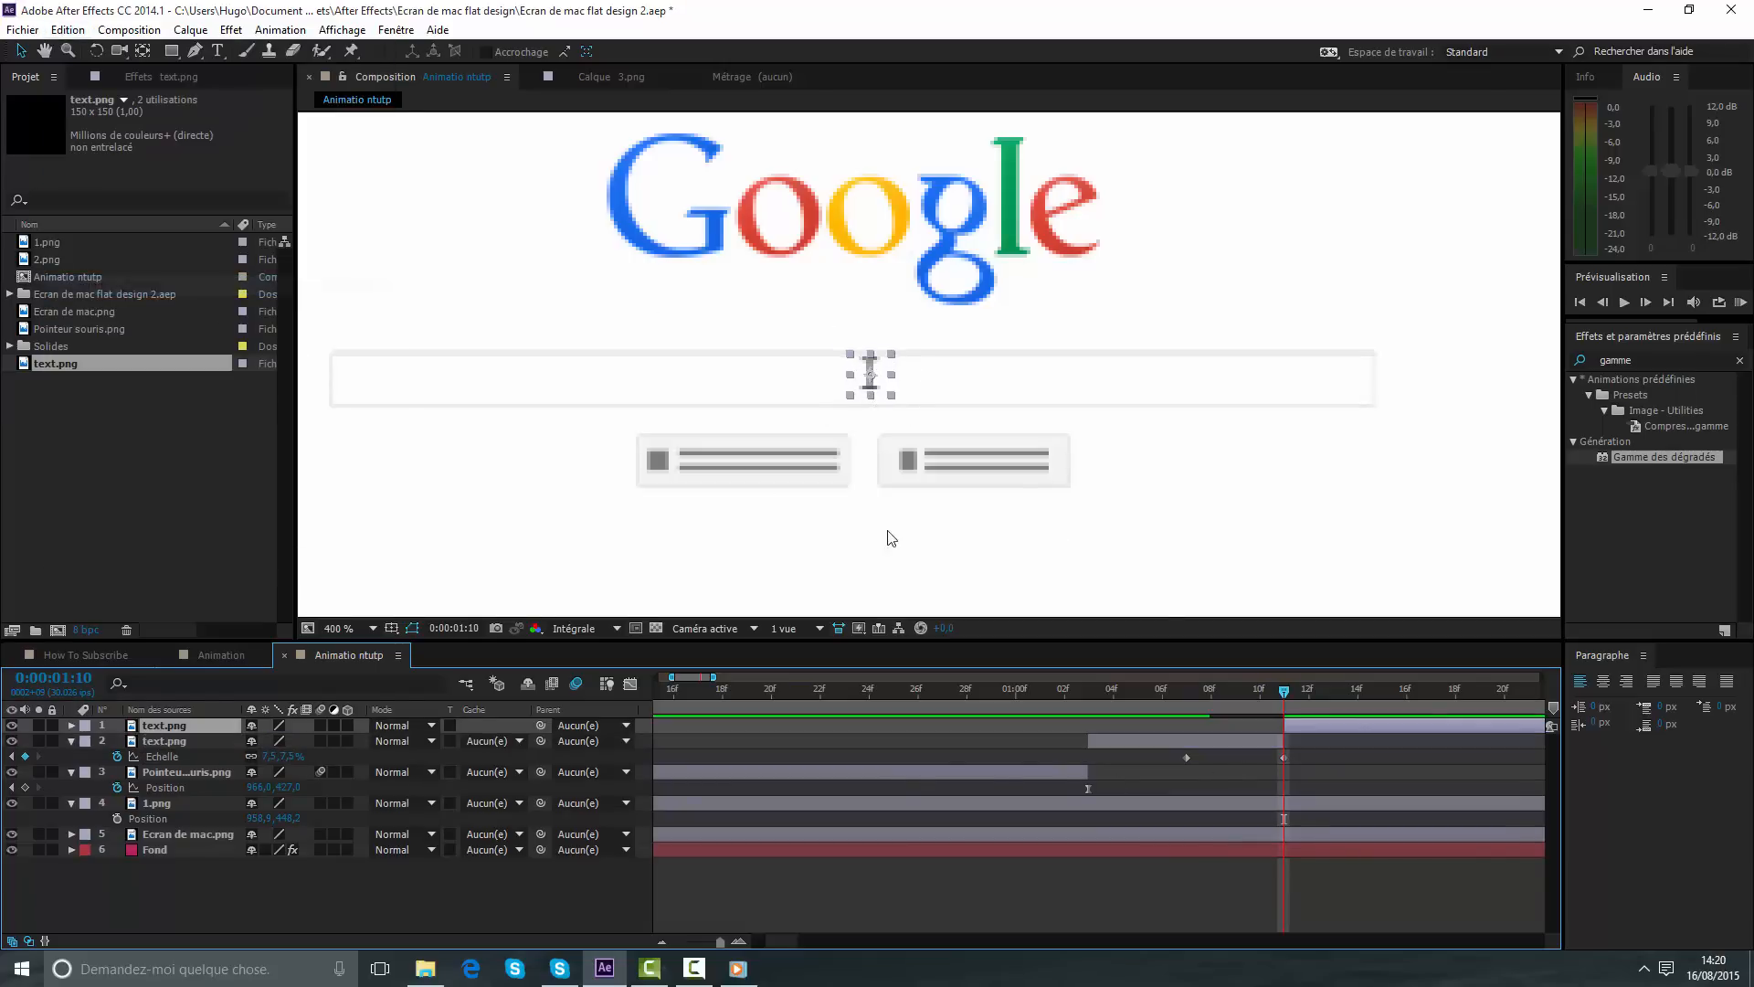
pyautogui.press('s')
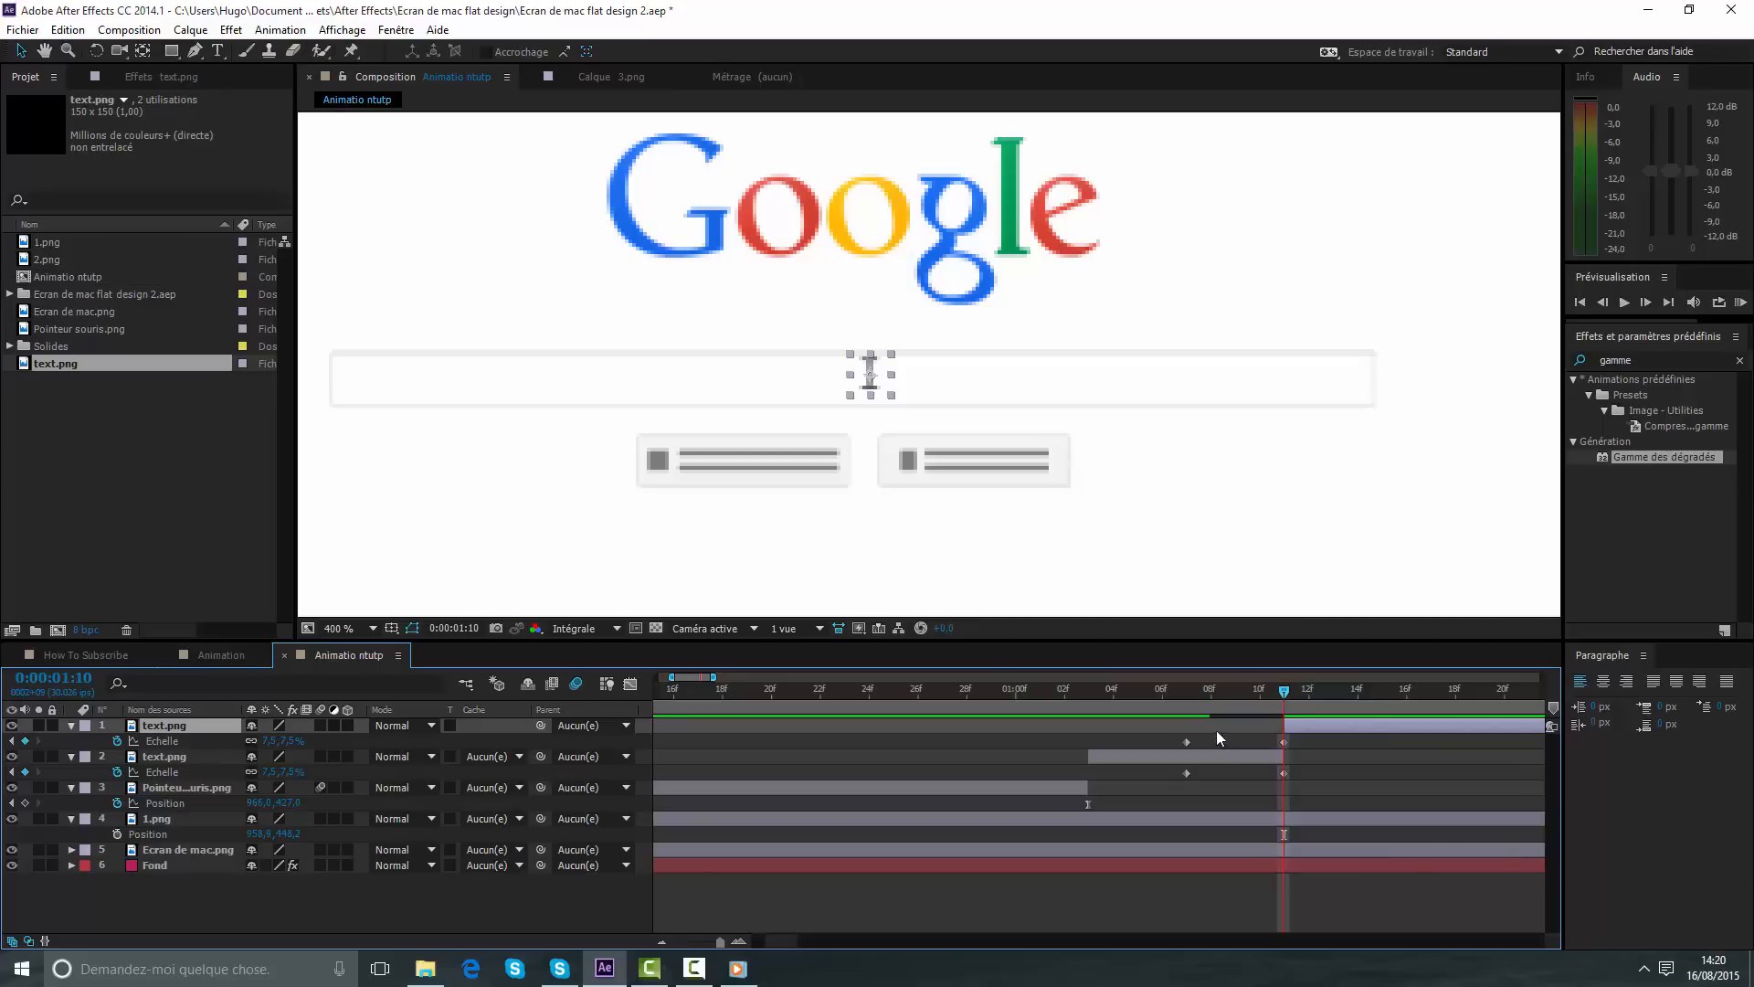
pyautogui.moveTo(1186, 742); pyautogui.dragTo(1380, 752)
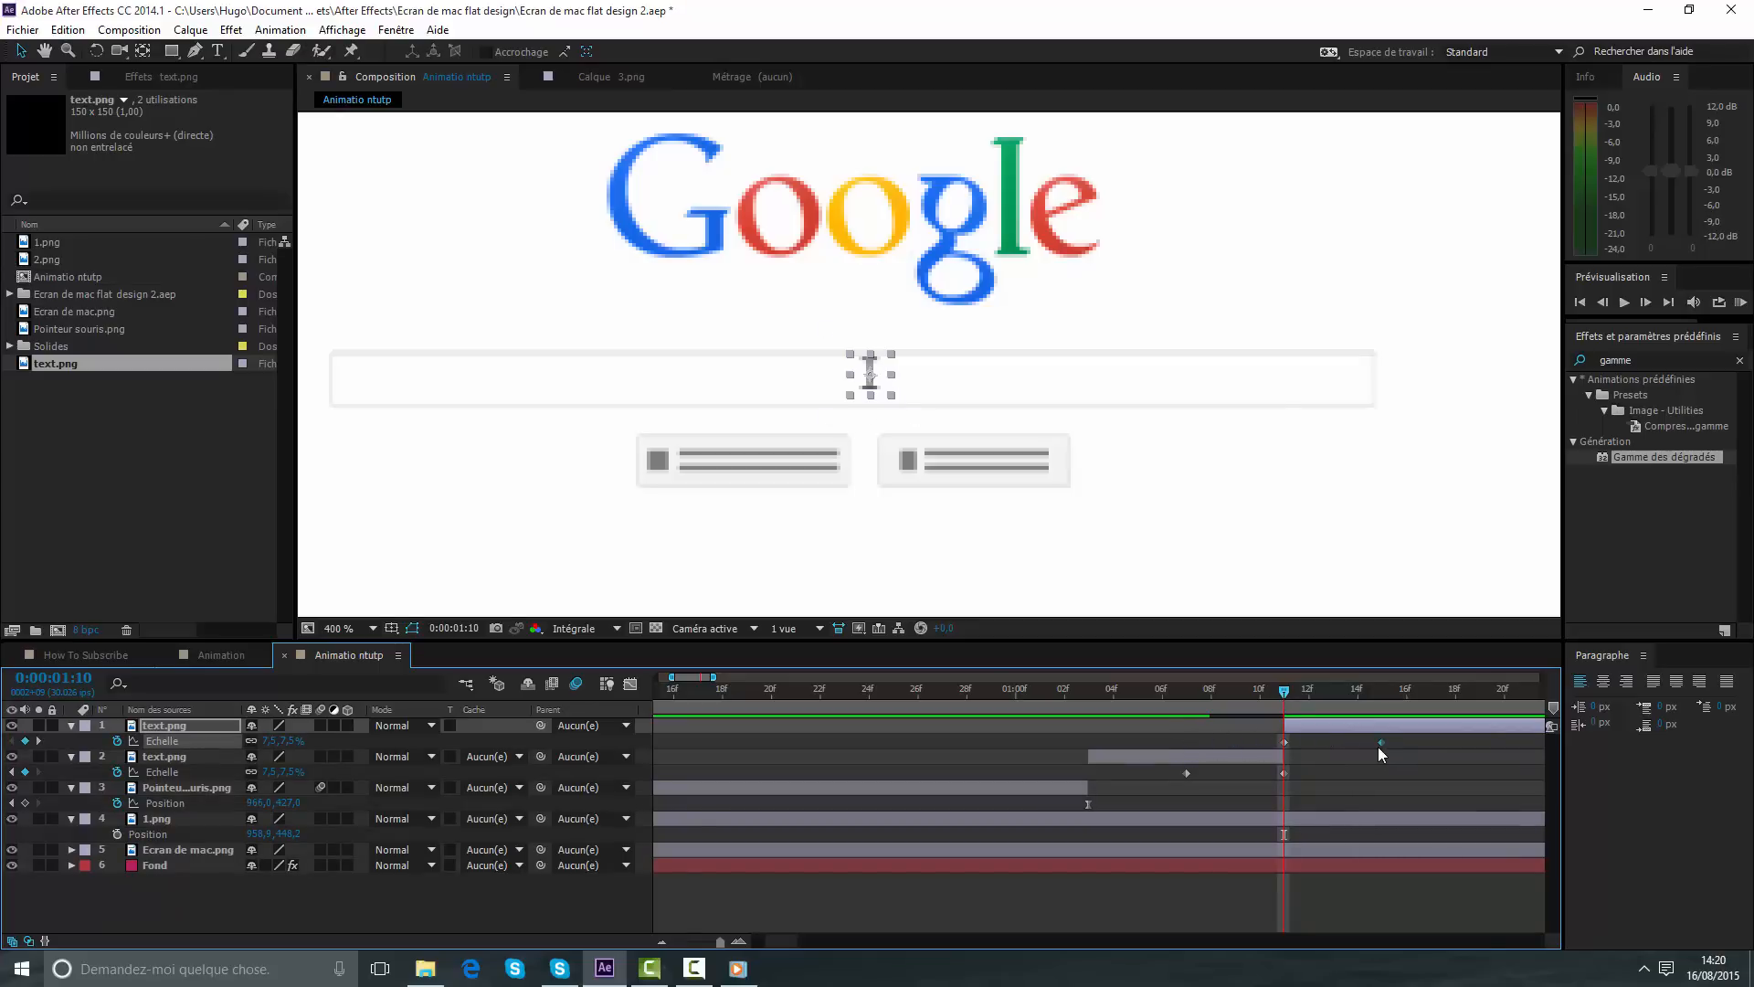
# - Set the start of the work area to 0:00:01:01
pyautogui.click(1370, 775)
pyautogui.moveTo(1288, 699); pyautogui.dragTo(1064, 717)
pyautogui.press('b')
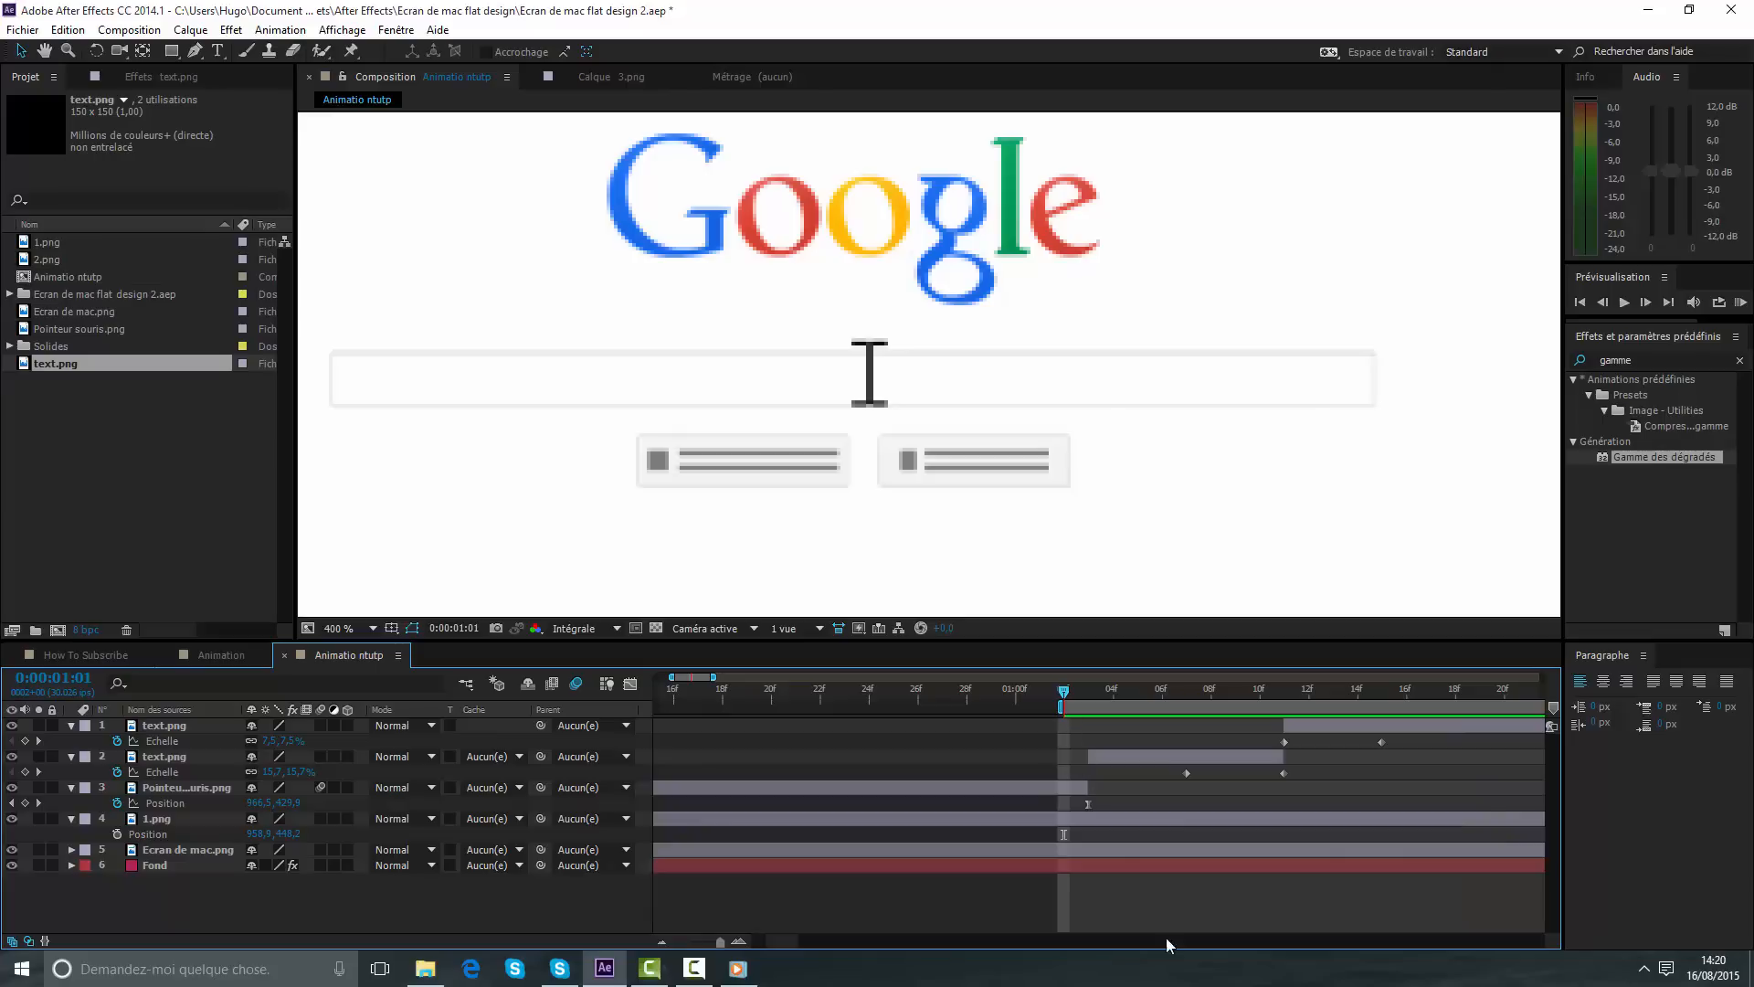
# - At 0:00:01:10, draw a small circle around the text cursor with the Ellipse tool on a new shape layer
pyautogui.moveTo(1093, 694); pyautogui.dragTo(1283, 702)
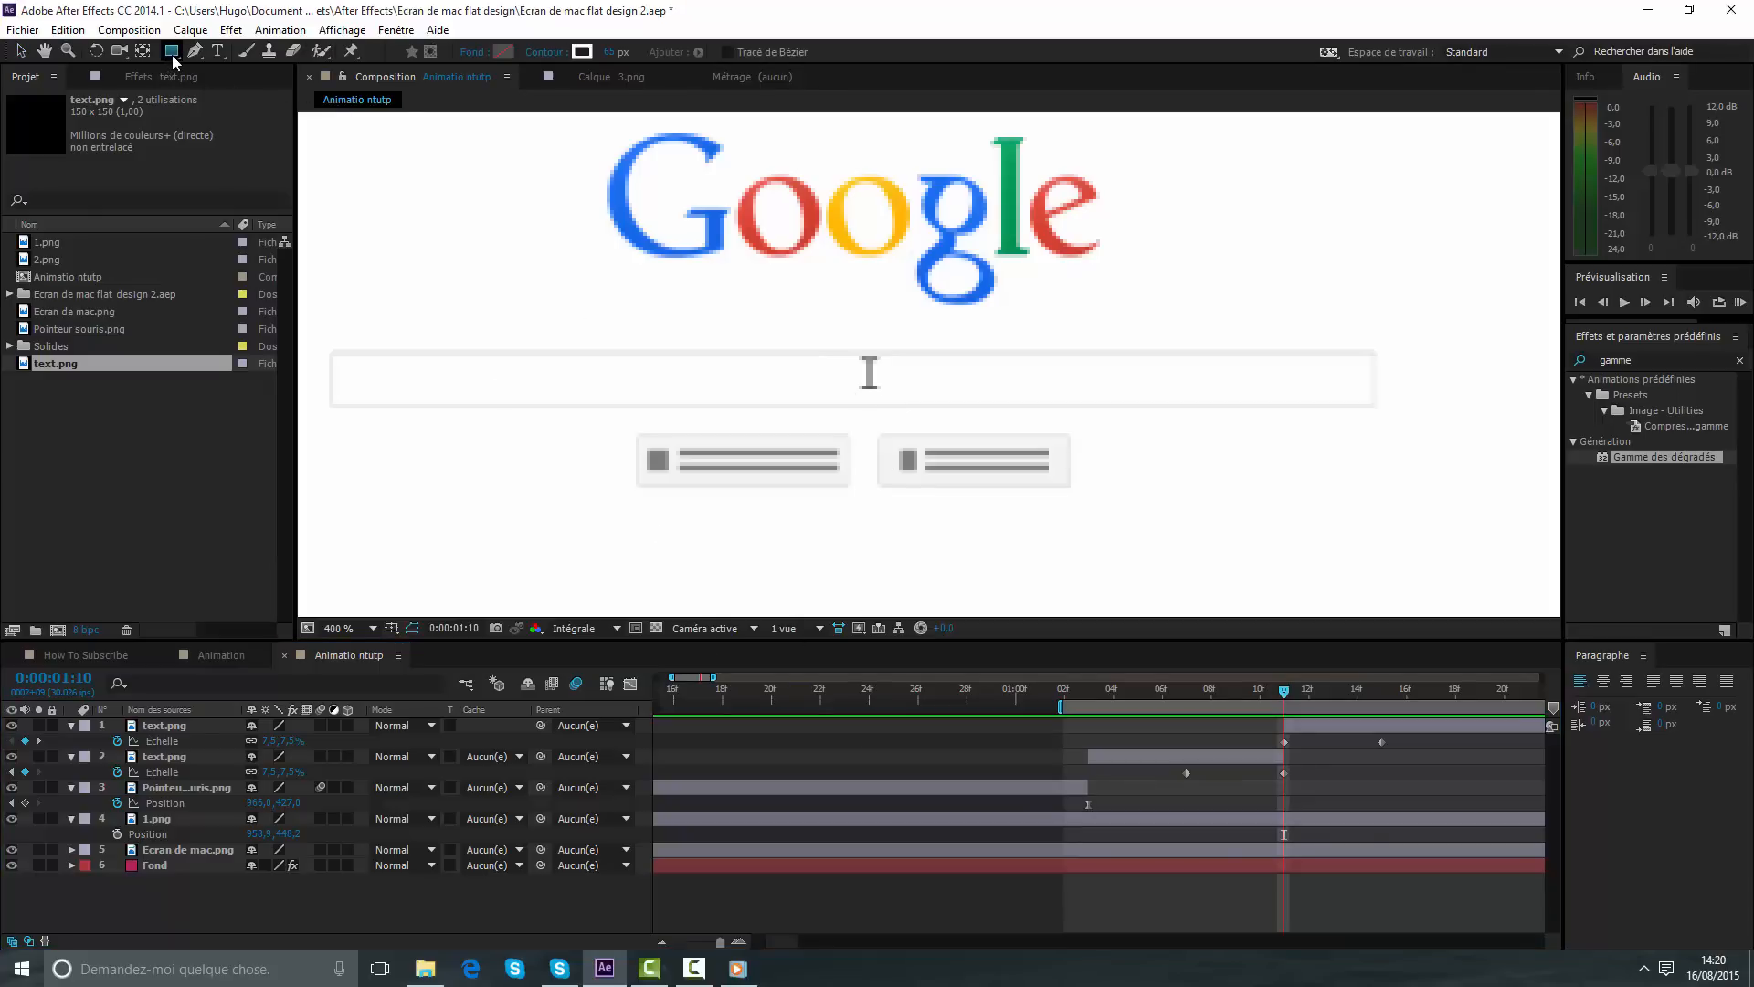
pyautogui.moveTo(171, 51); pyautogui.dragTo(210, 93)
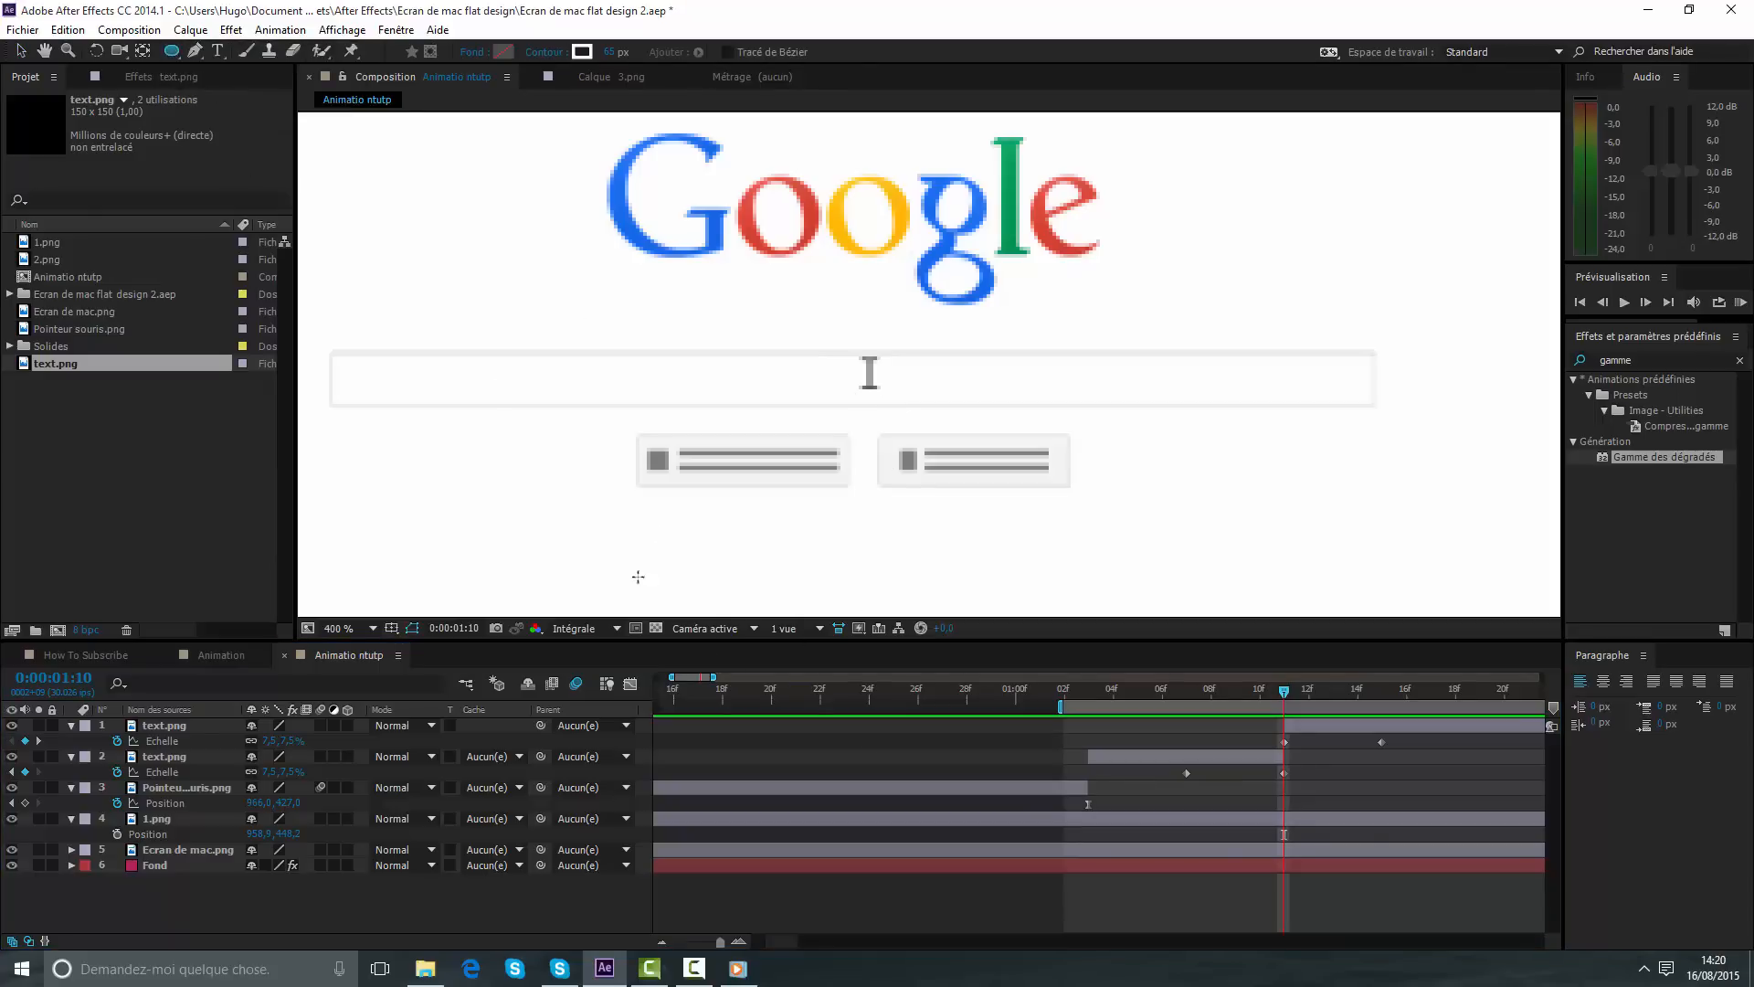
pyautogui.click(955, 895)
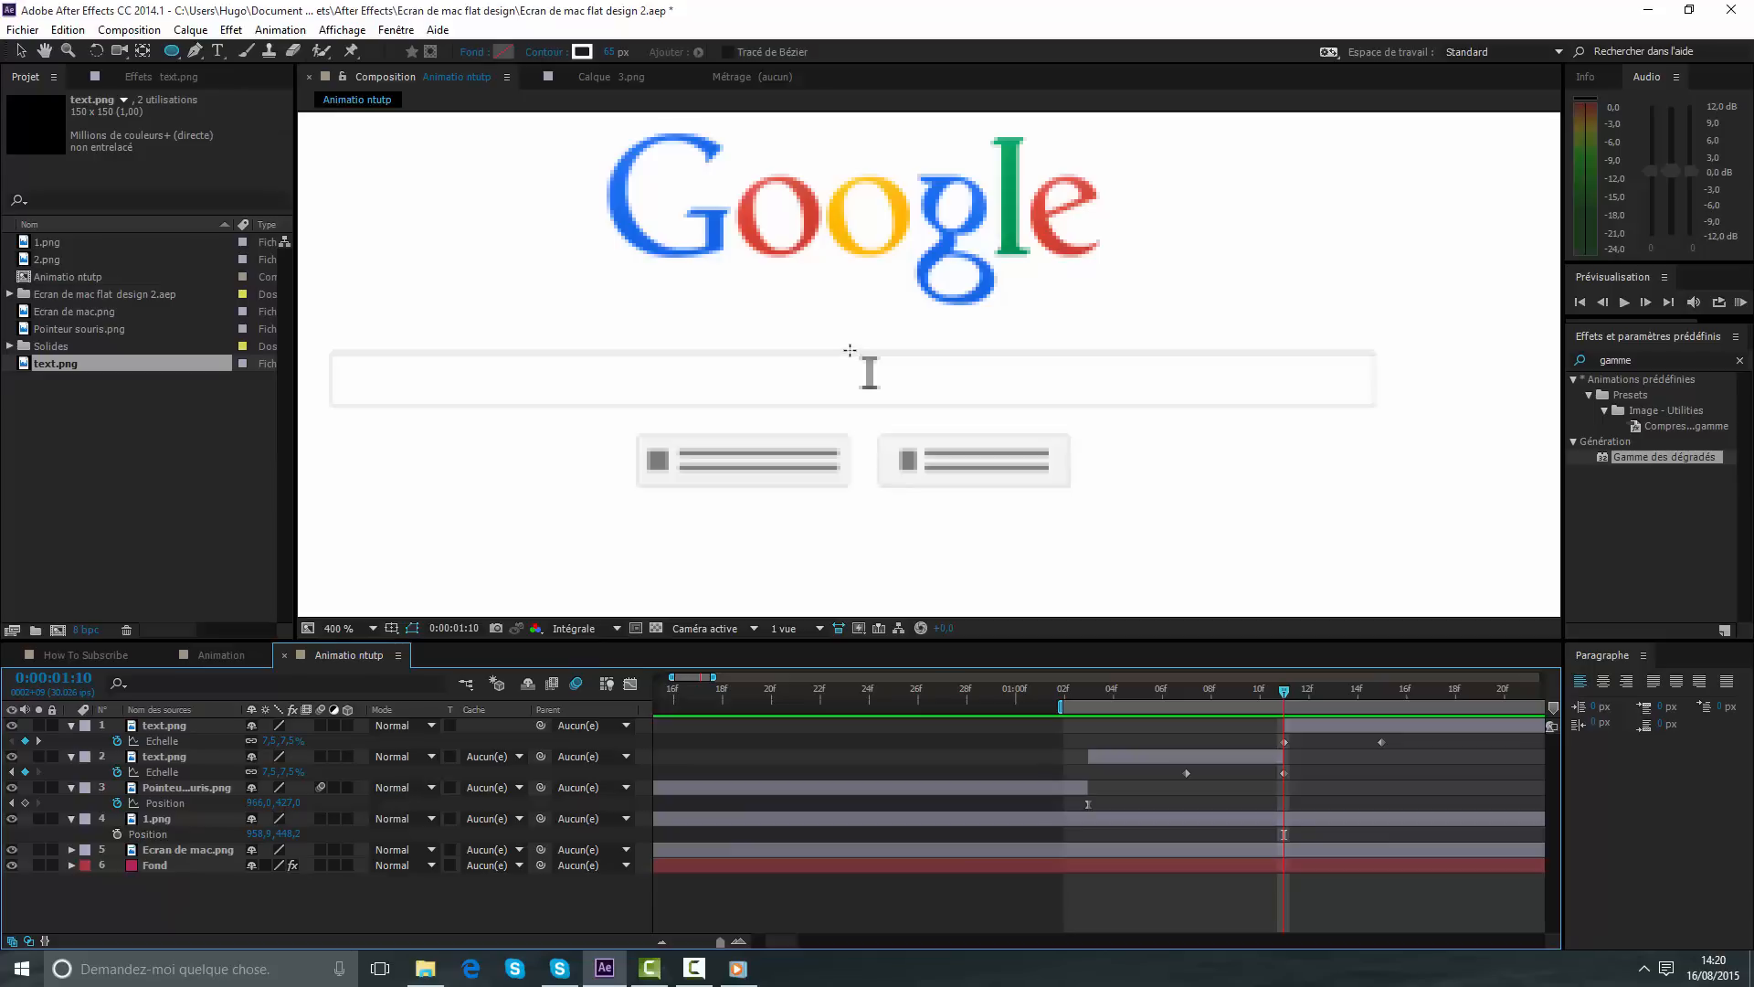
pyautogui.moveTo(828, 331); pyautogui.dragTo(937, 441)
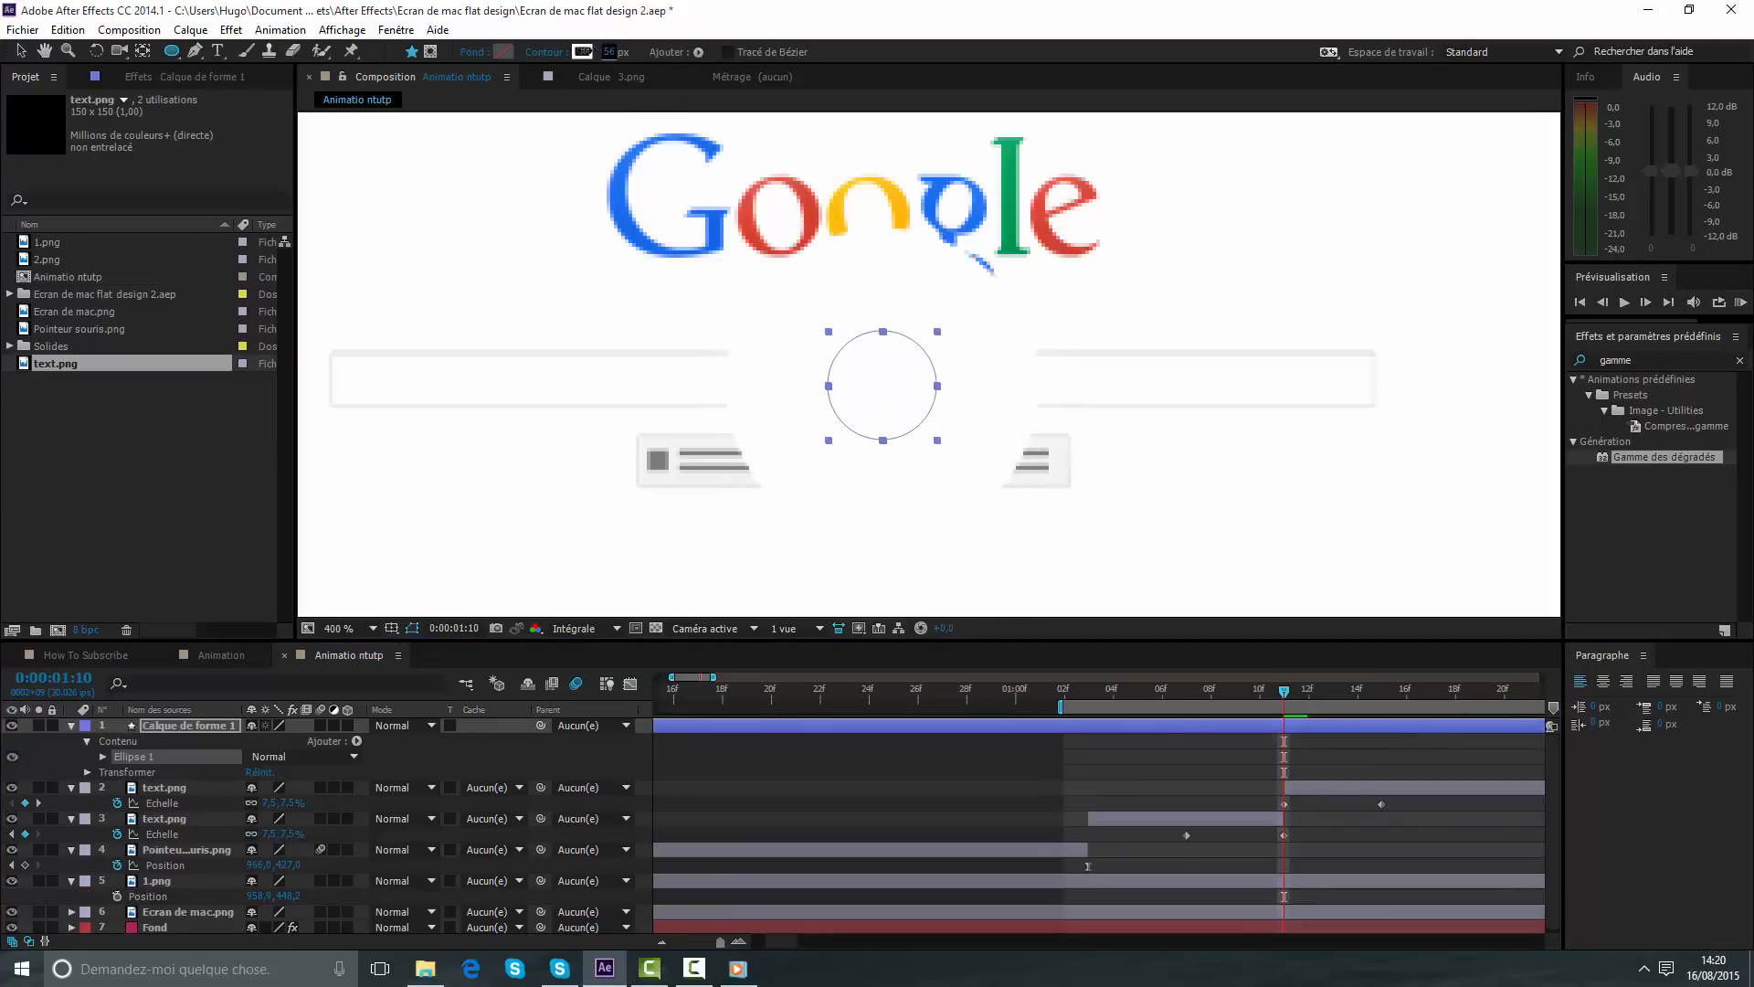
# - Set the circle's stroke colour to 000000 and its stroke width to about 1.2 px
pyautogui.click(582, 51)
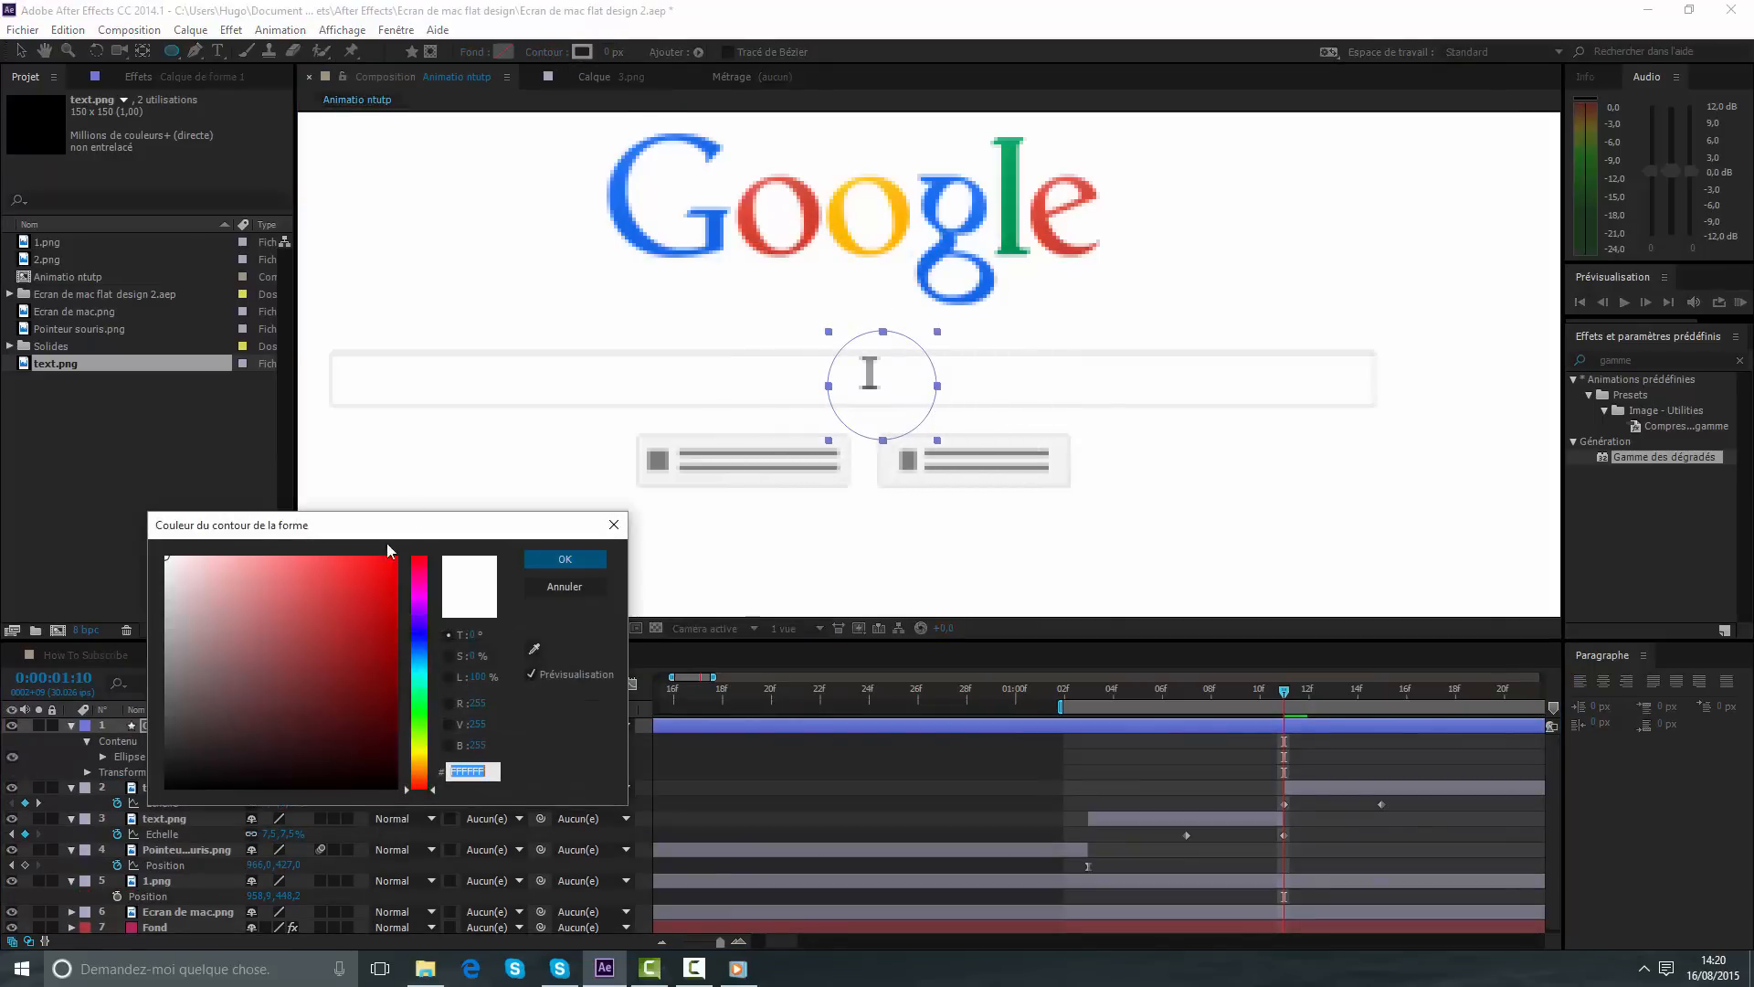
pyautogui.write('000000')
pyautogui.click(565, 559)
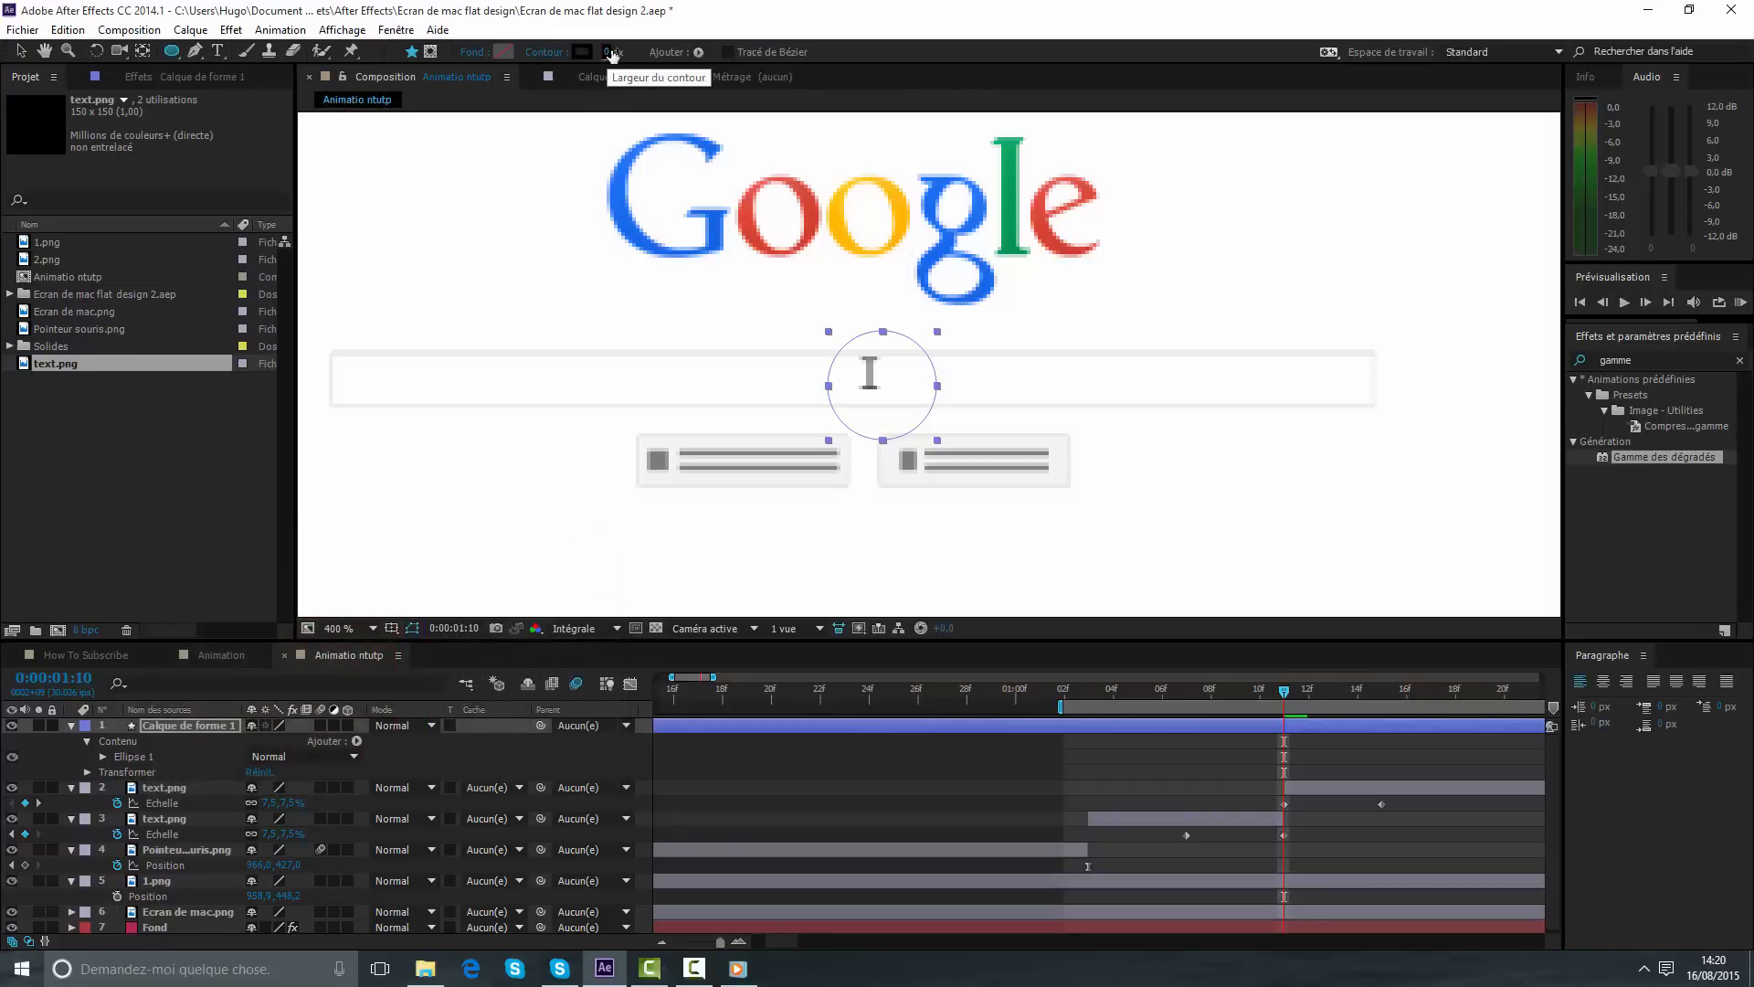
pyautogui.moveTo(606, 52); pyautogui.dragTo(633, 62)
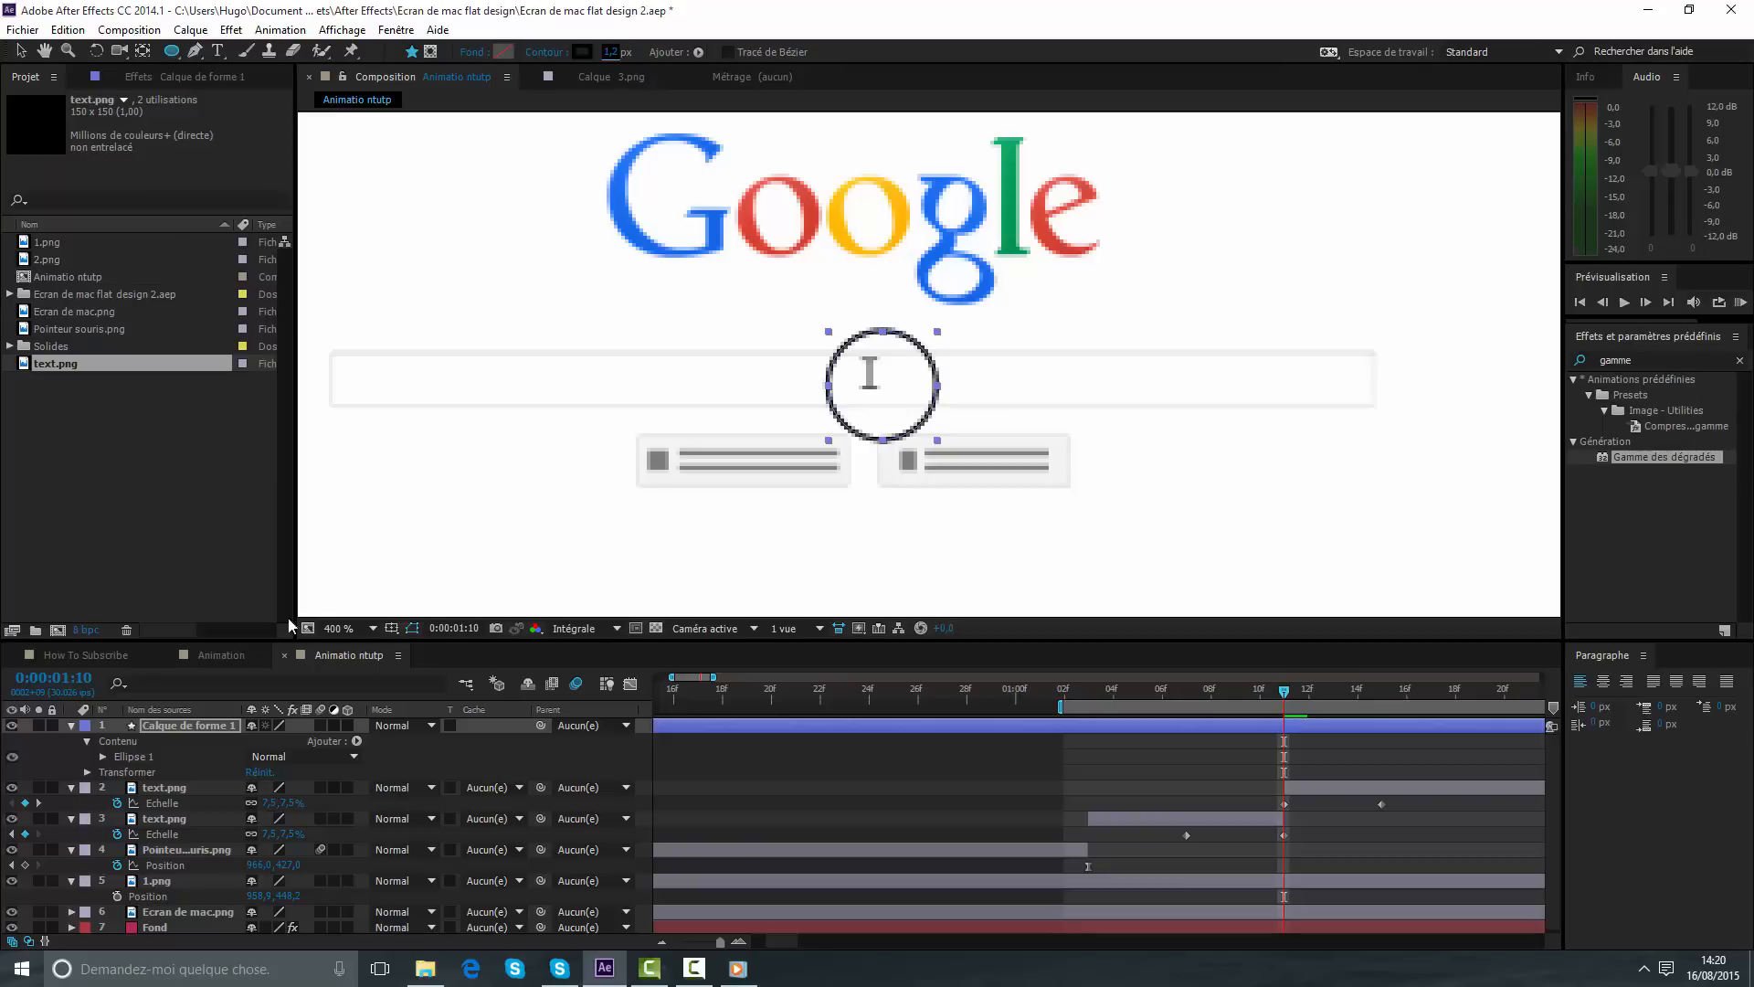
# - Lower the circle shape layer's Opacity to 72%
pyautogui.press('t')
pyautogui.moveTo(259, 741); pyautogui.dragTo(5, 776)
pyautogui.click(1262, 825)
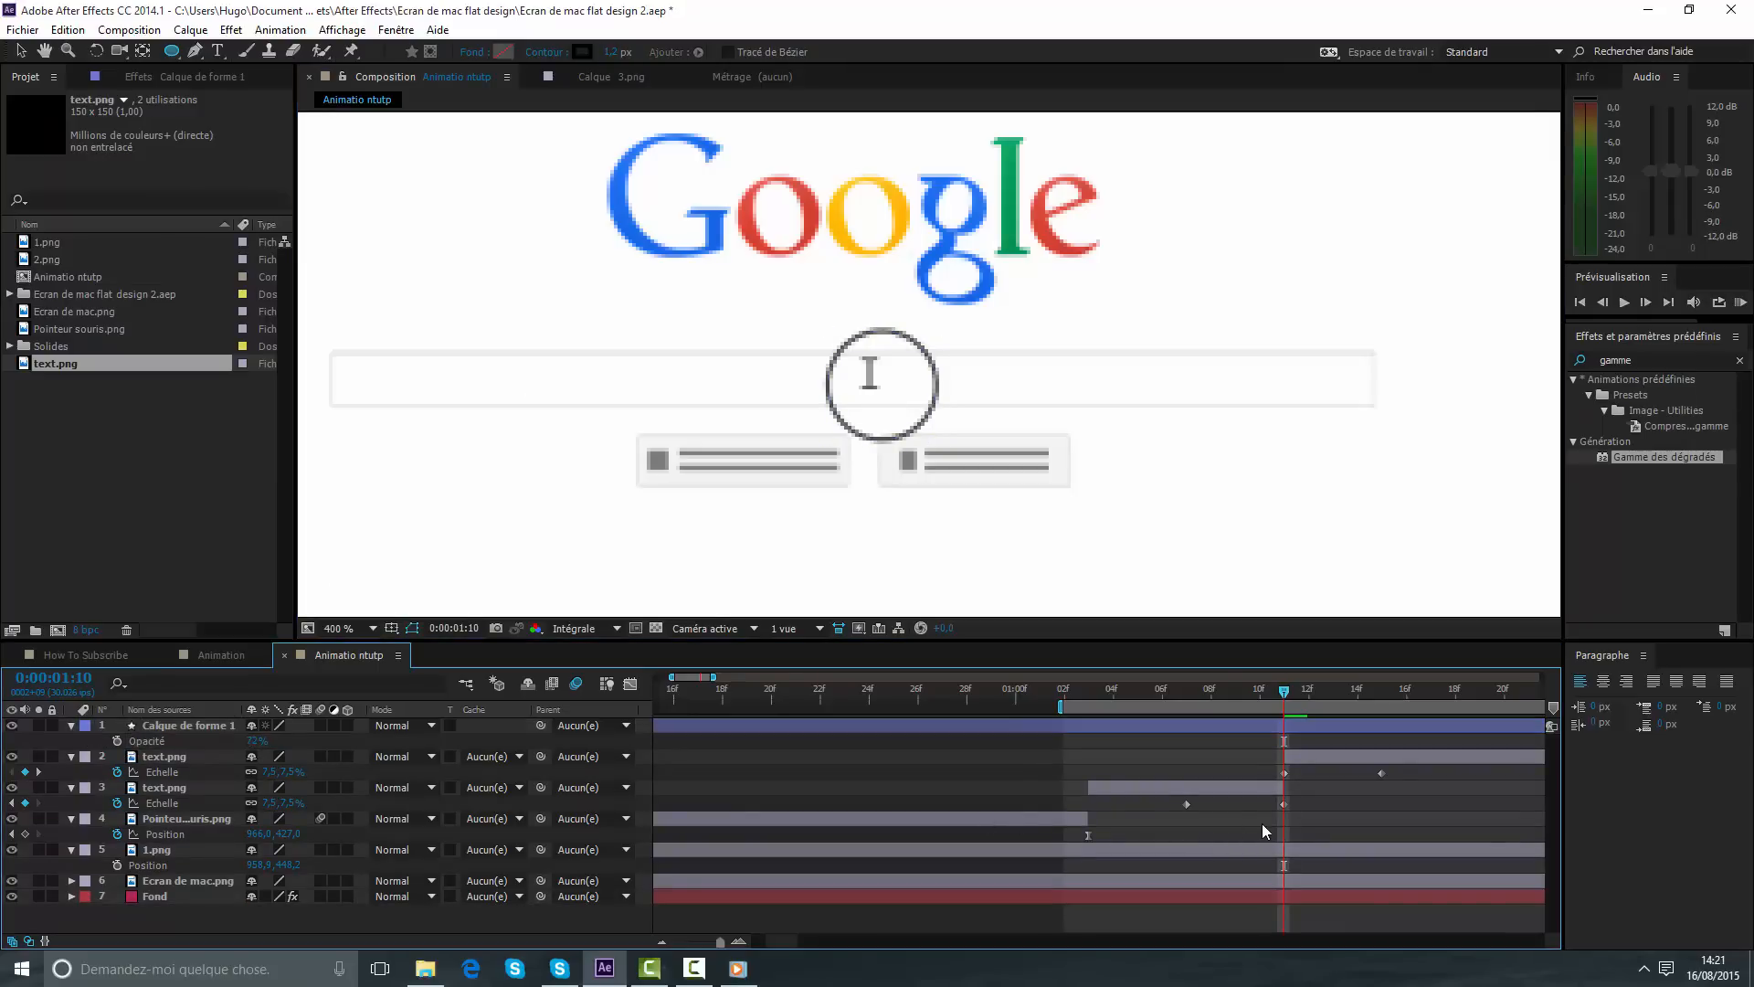
# - Move the circle up and left to centre it on the text cursor in the search field
pyautogui.click(1276, 728)
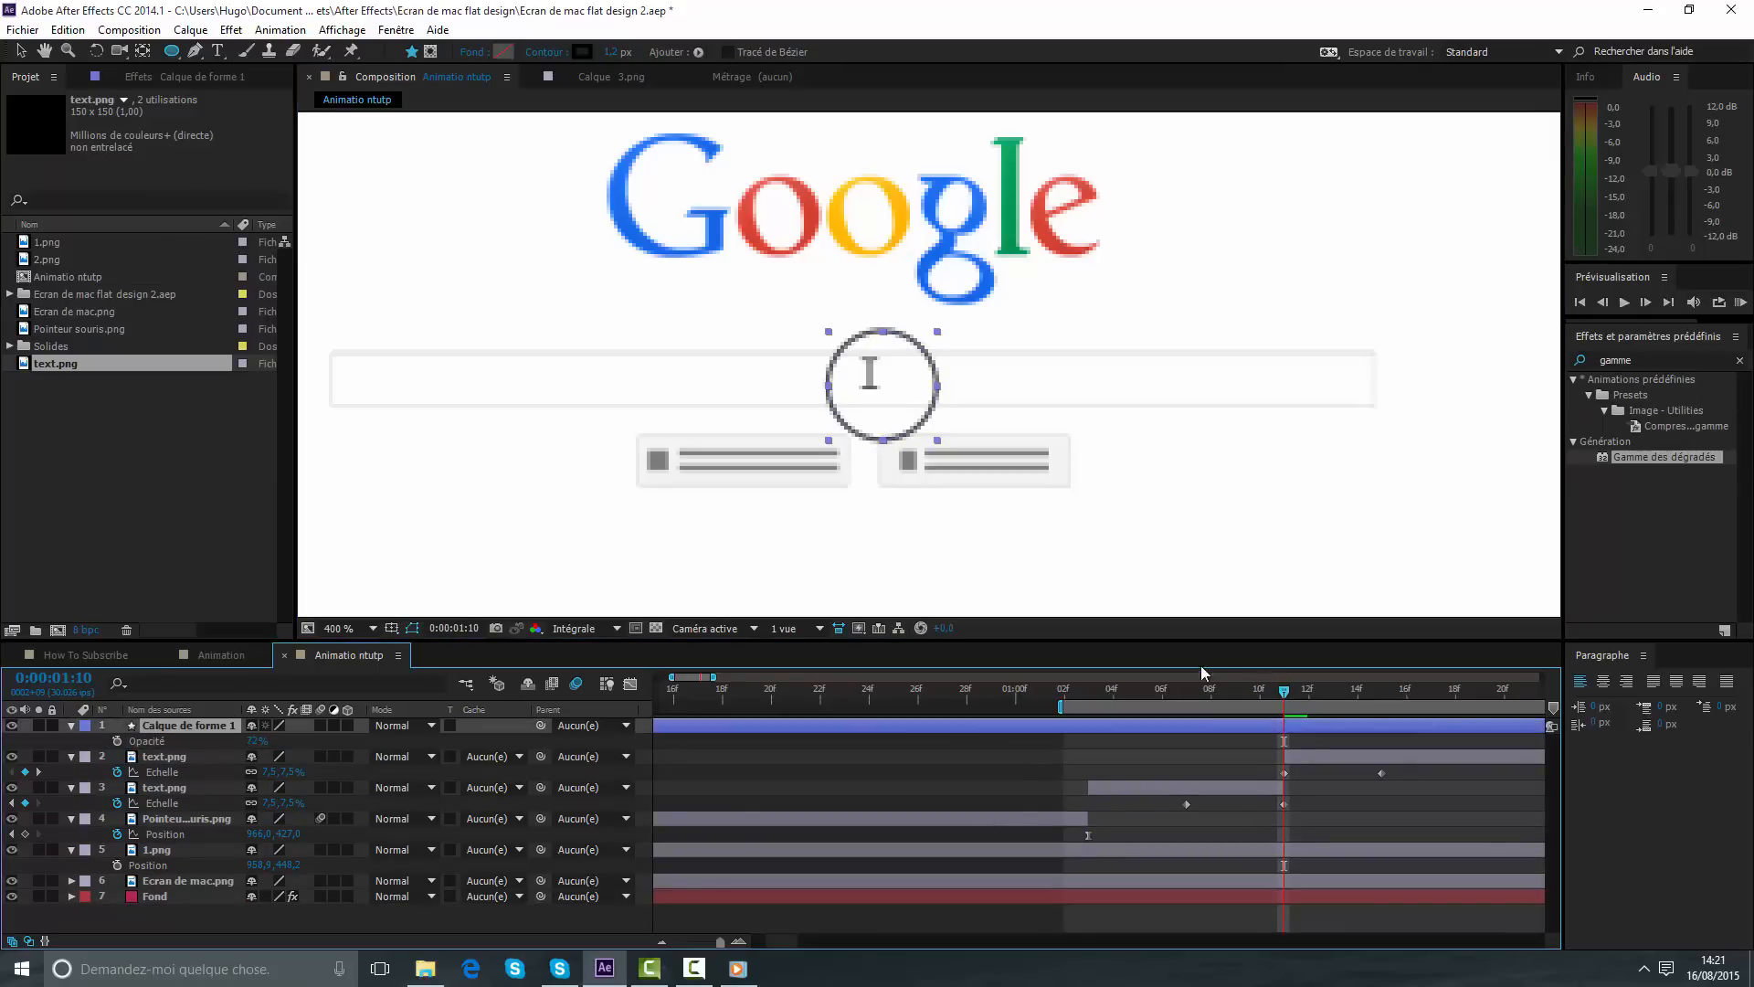
pyautogui.click(20, 51)
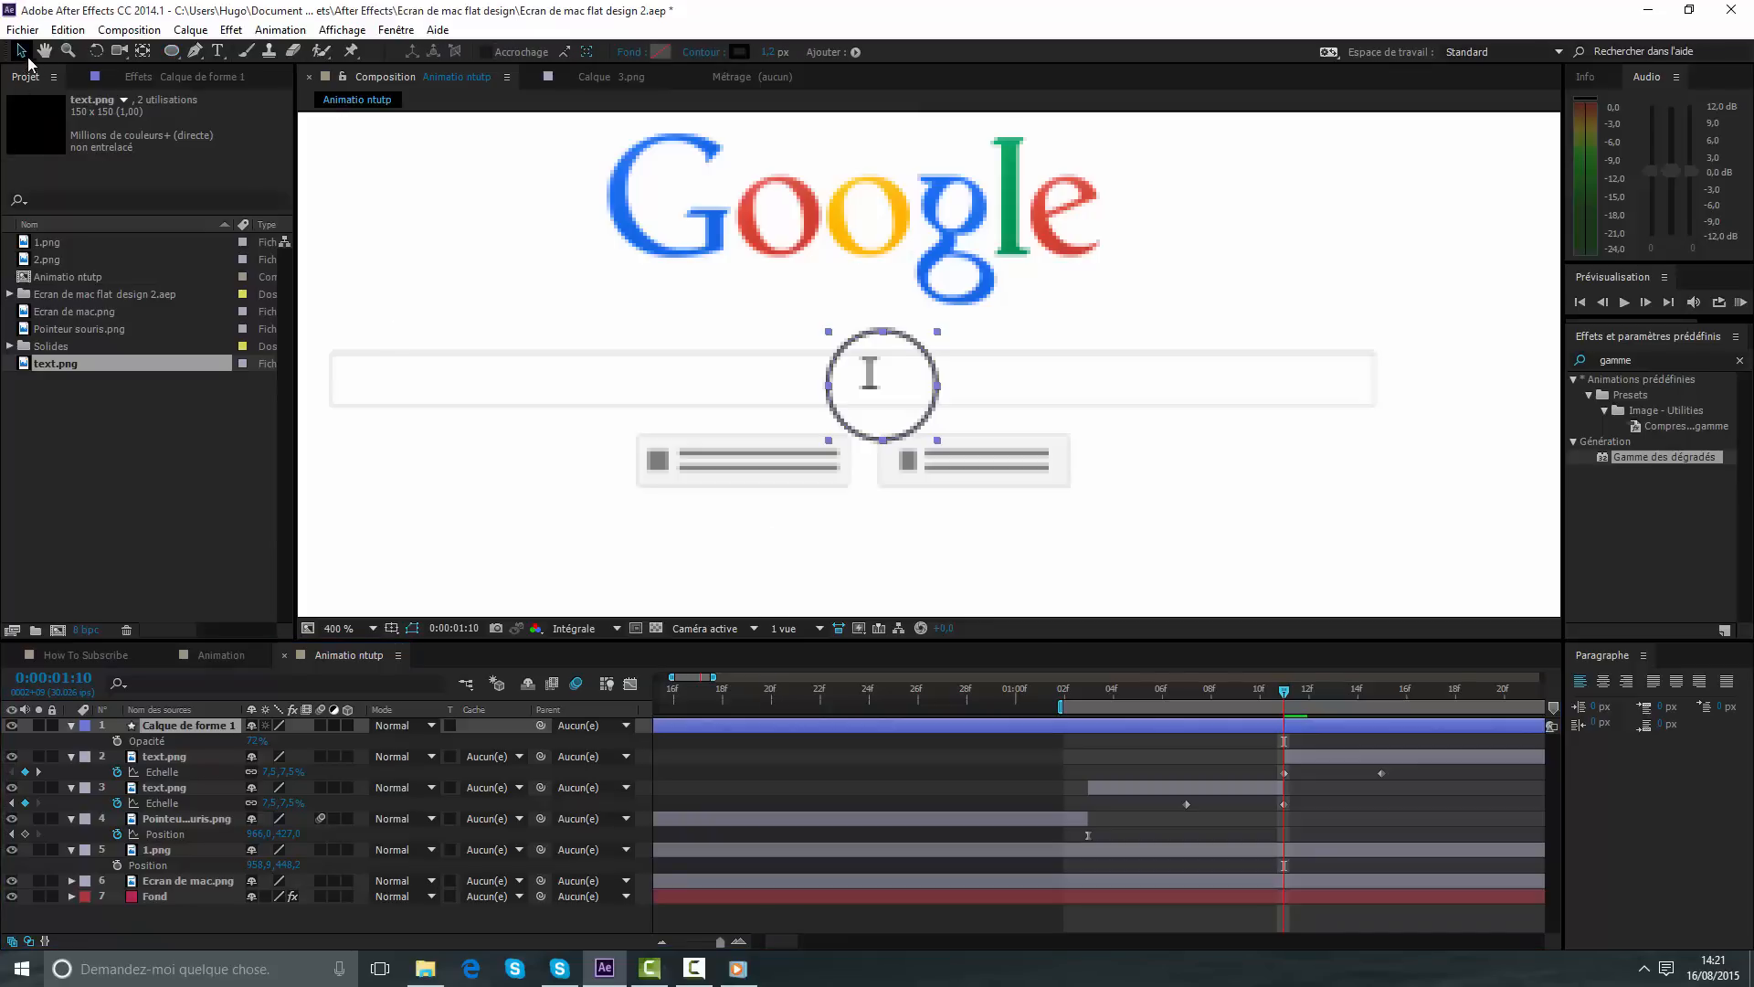
pyautogui.moveTo(889, 409); pyautogui.dragTo(882, 405)
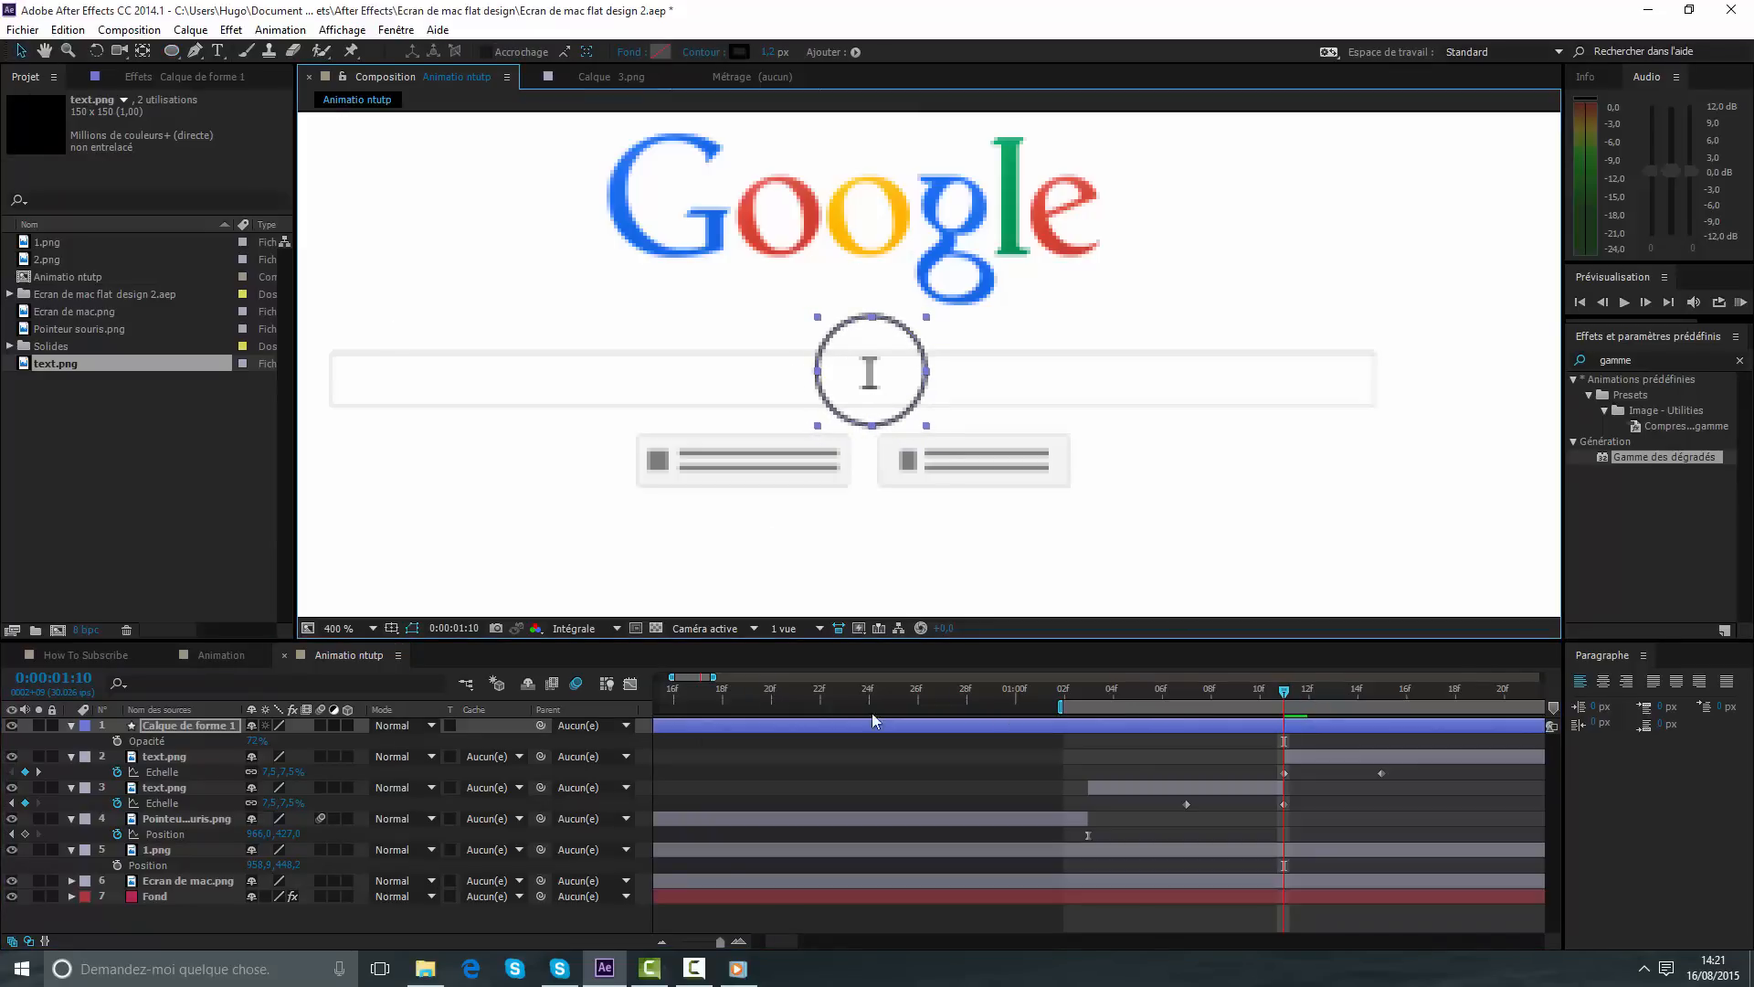
# - Set the circle shape layer's Scale to 0% at 0:00:01:10 and enable keyframing for it
pyautogui.press('s')
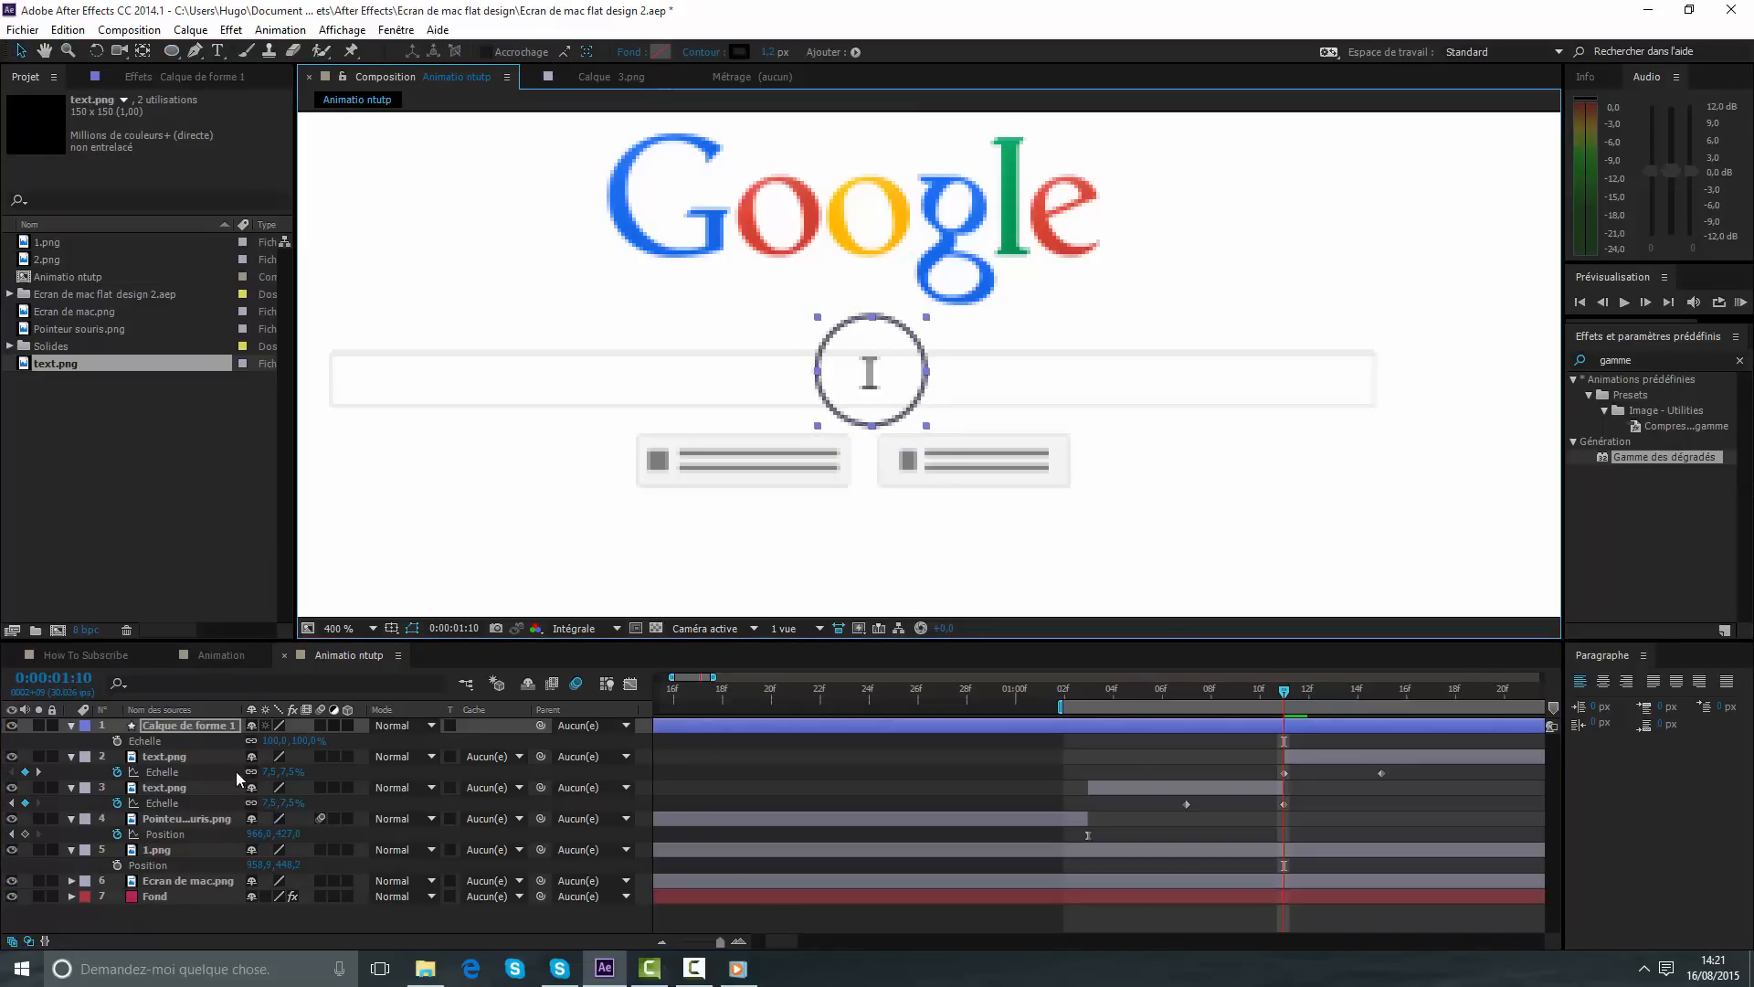
pyautogui.click(304, 740)
pyautogui.write('00')
pyautogui.press('Return')
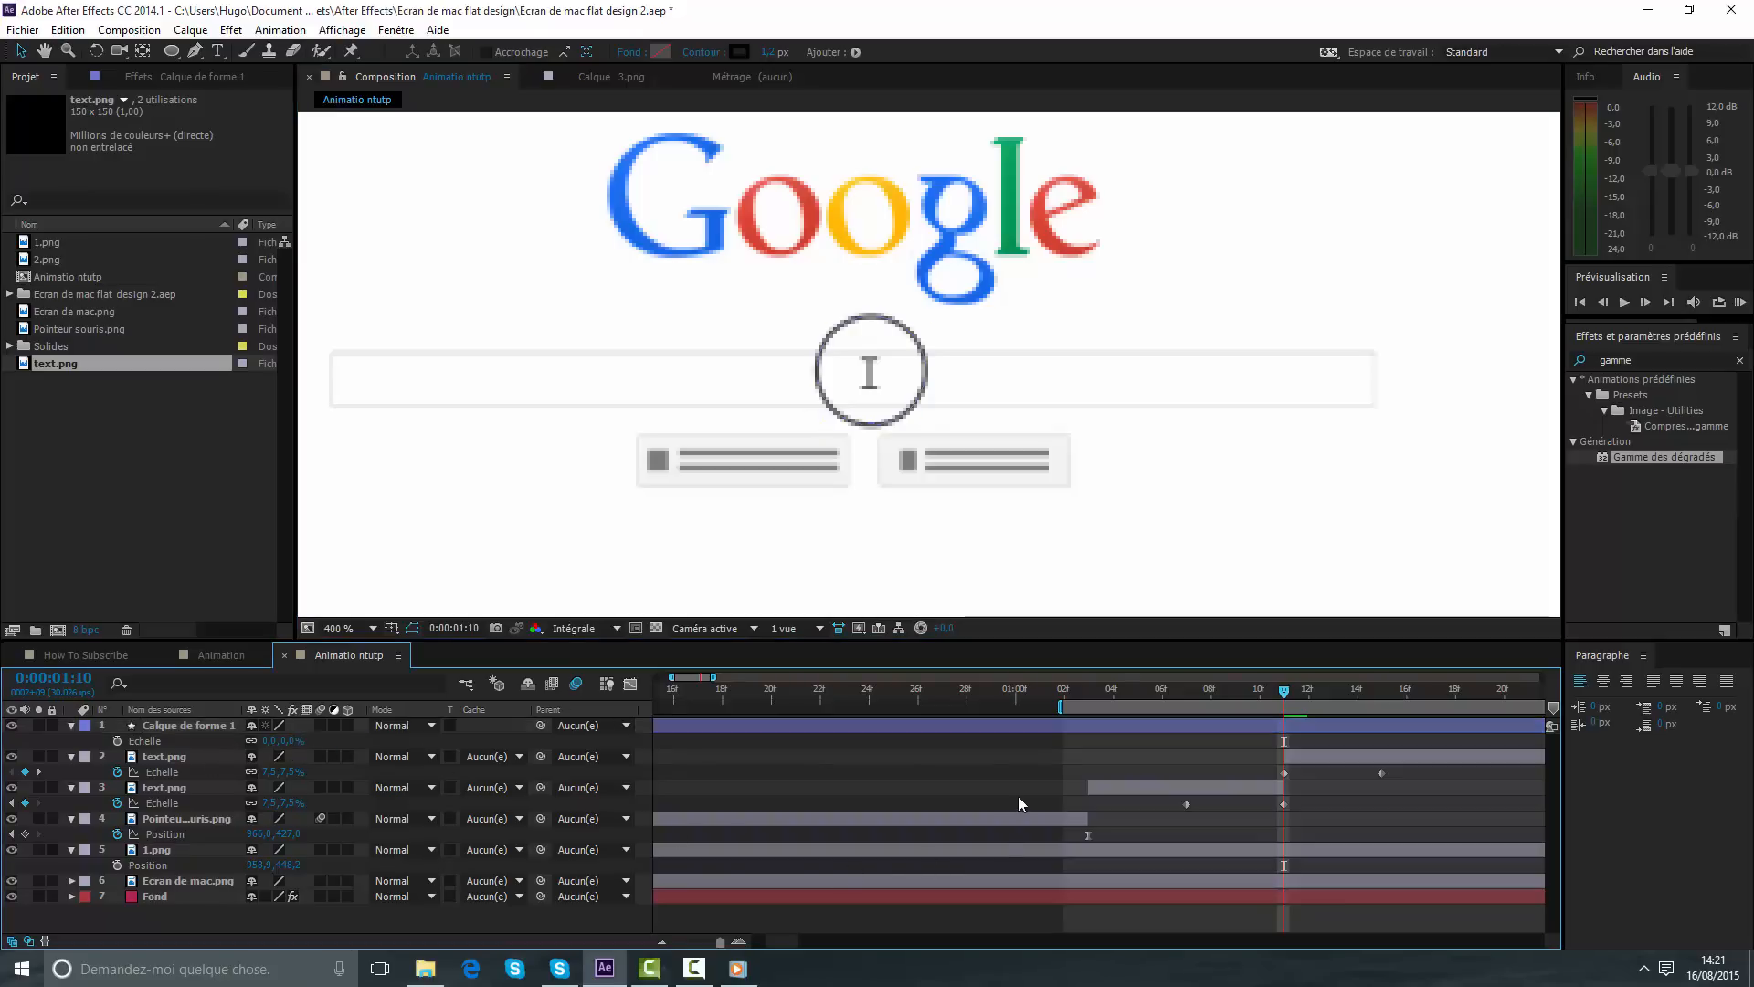
pyautogui.click(117, 740)
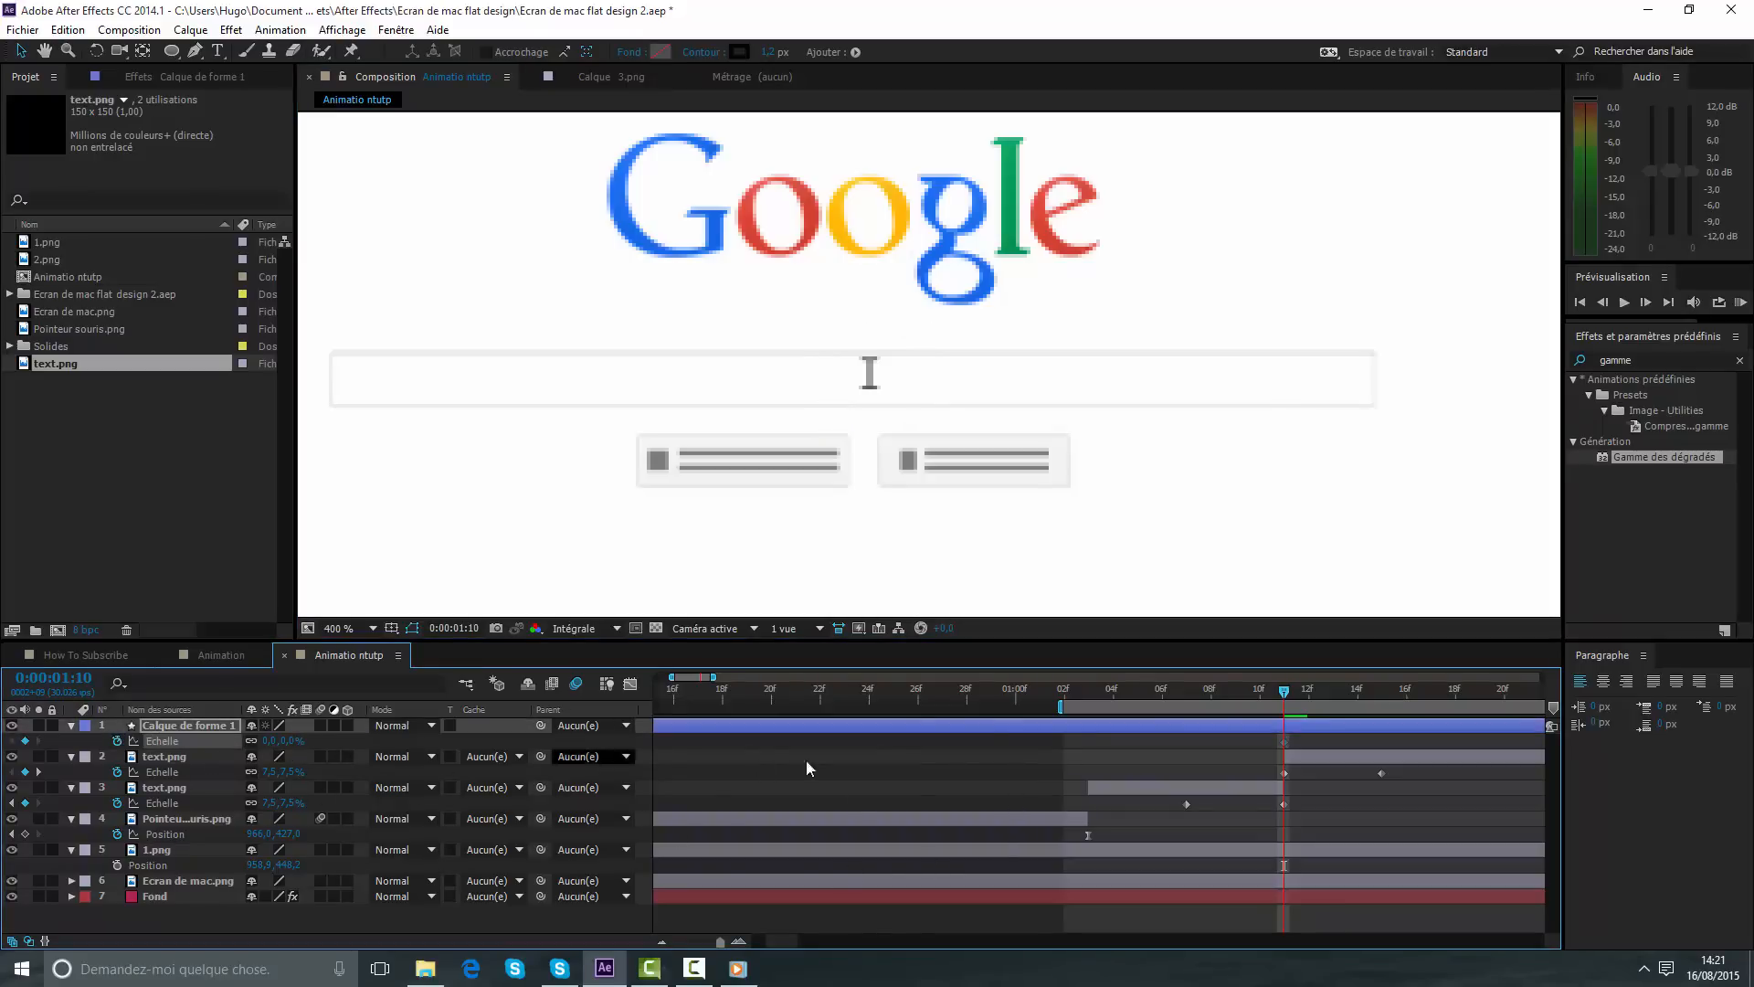
# - At 0:00:01:19, add a Scale keyframe of about 99% on the circle layer
pyautogui.press('space')
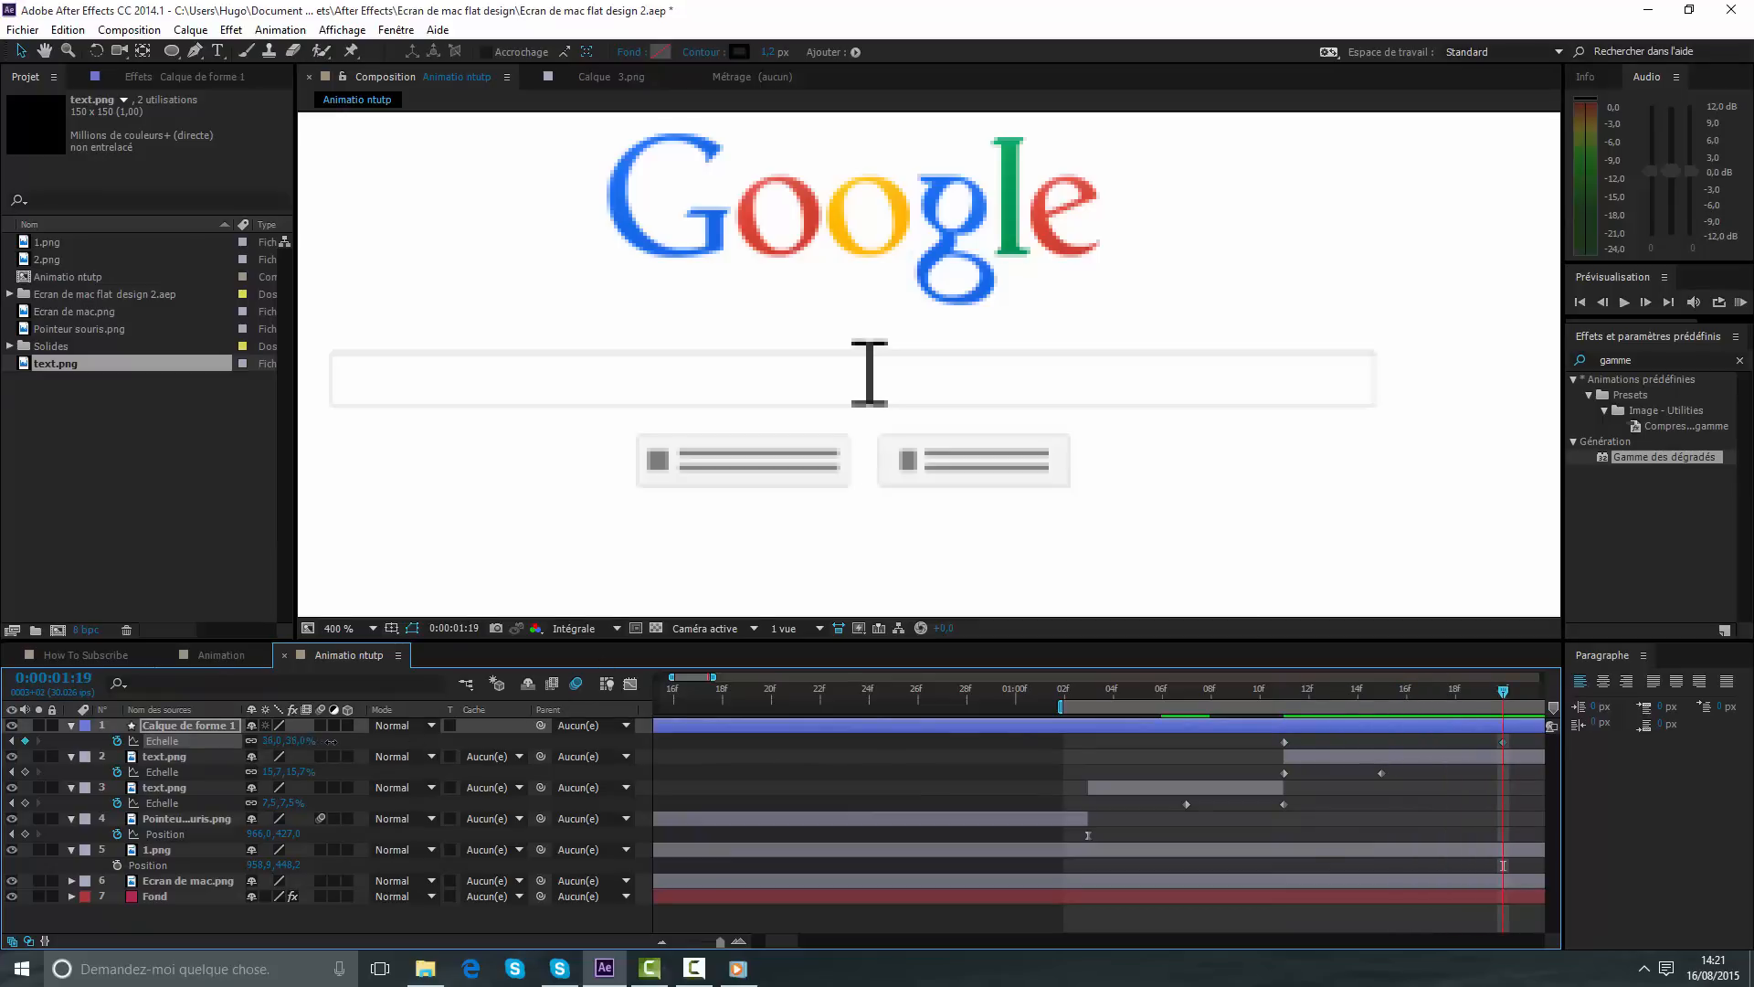
pyautogui.moveTo(329, 741)
pyautogui.mouseDown()
pyautogui.moveTo(369, 733)
pyautogui.moveTo(352, 737)
pyautogui.mouseUp()
pyautogui.scroll(-2, 630, 560)
pyautogui.scroll(1, 632, 561)
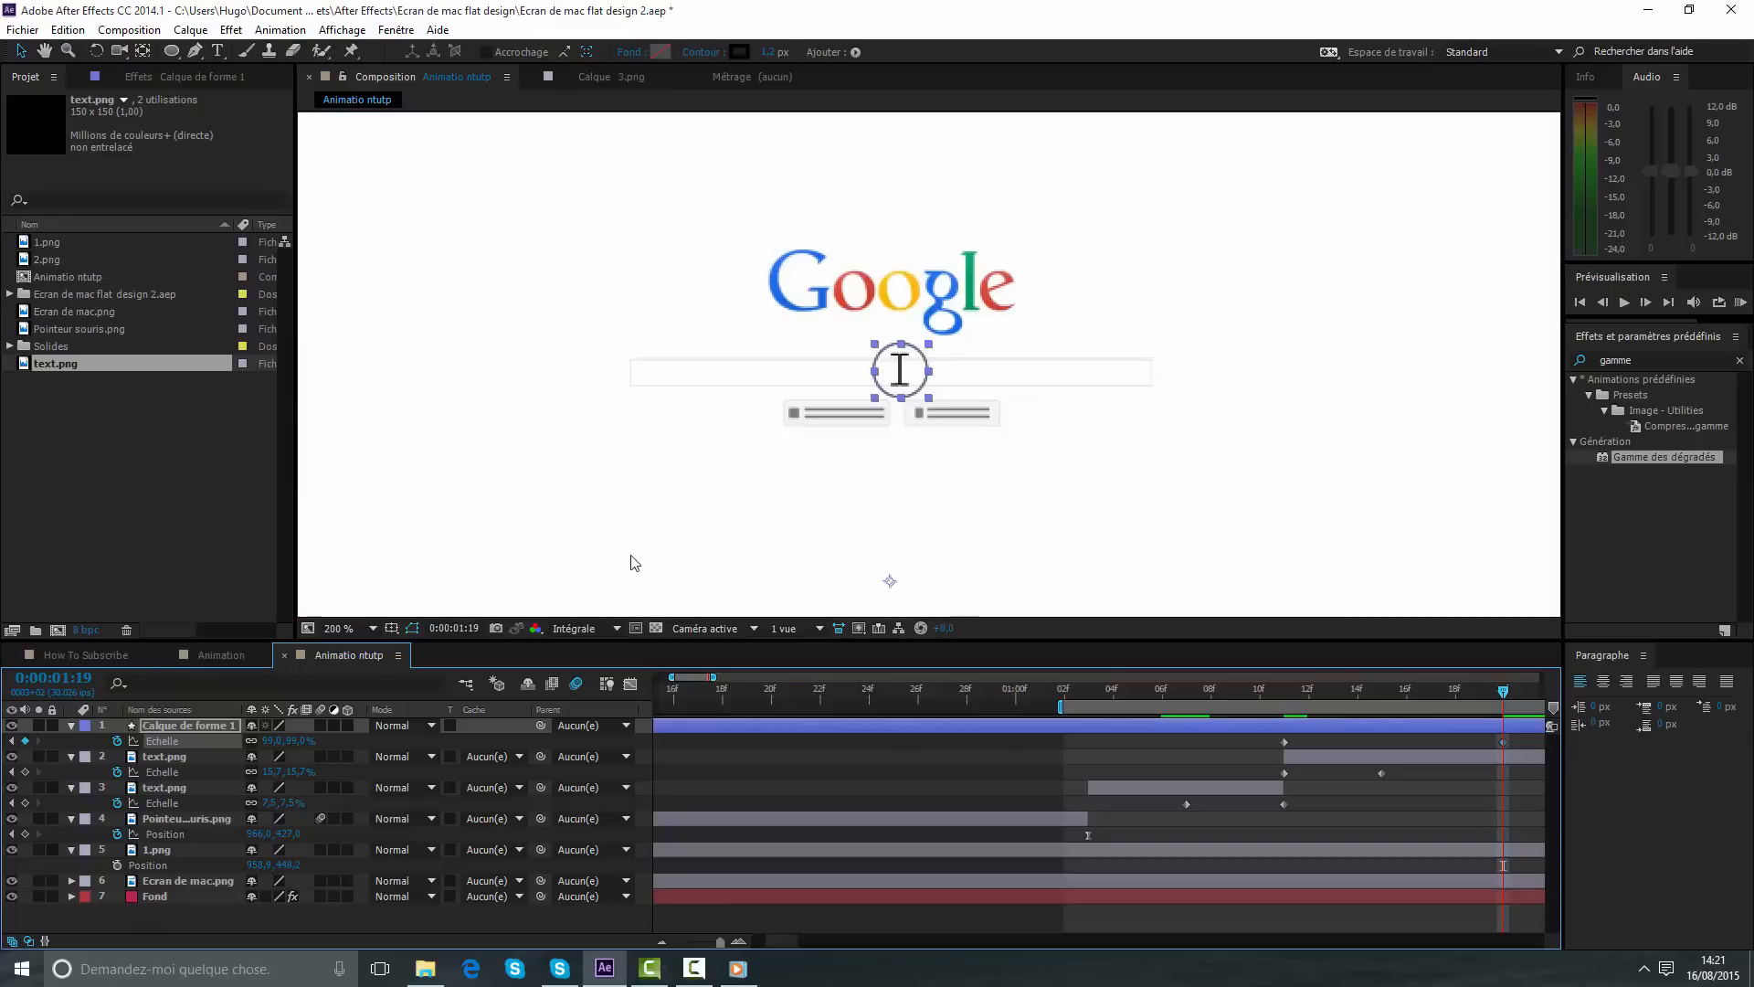
pyautogui.click(35, 30)
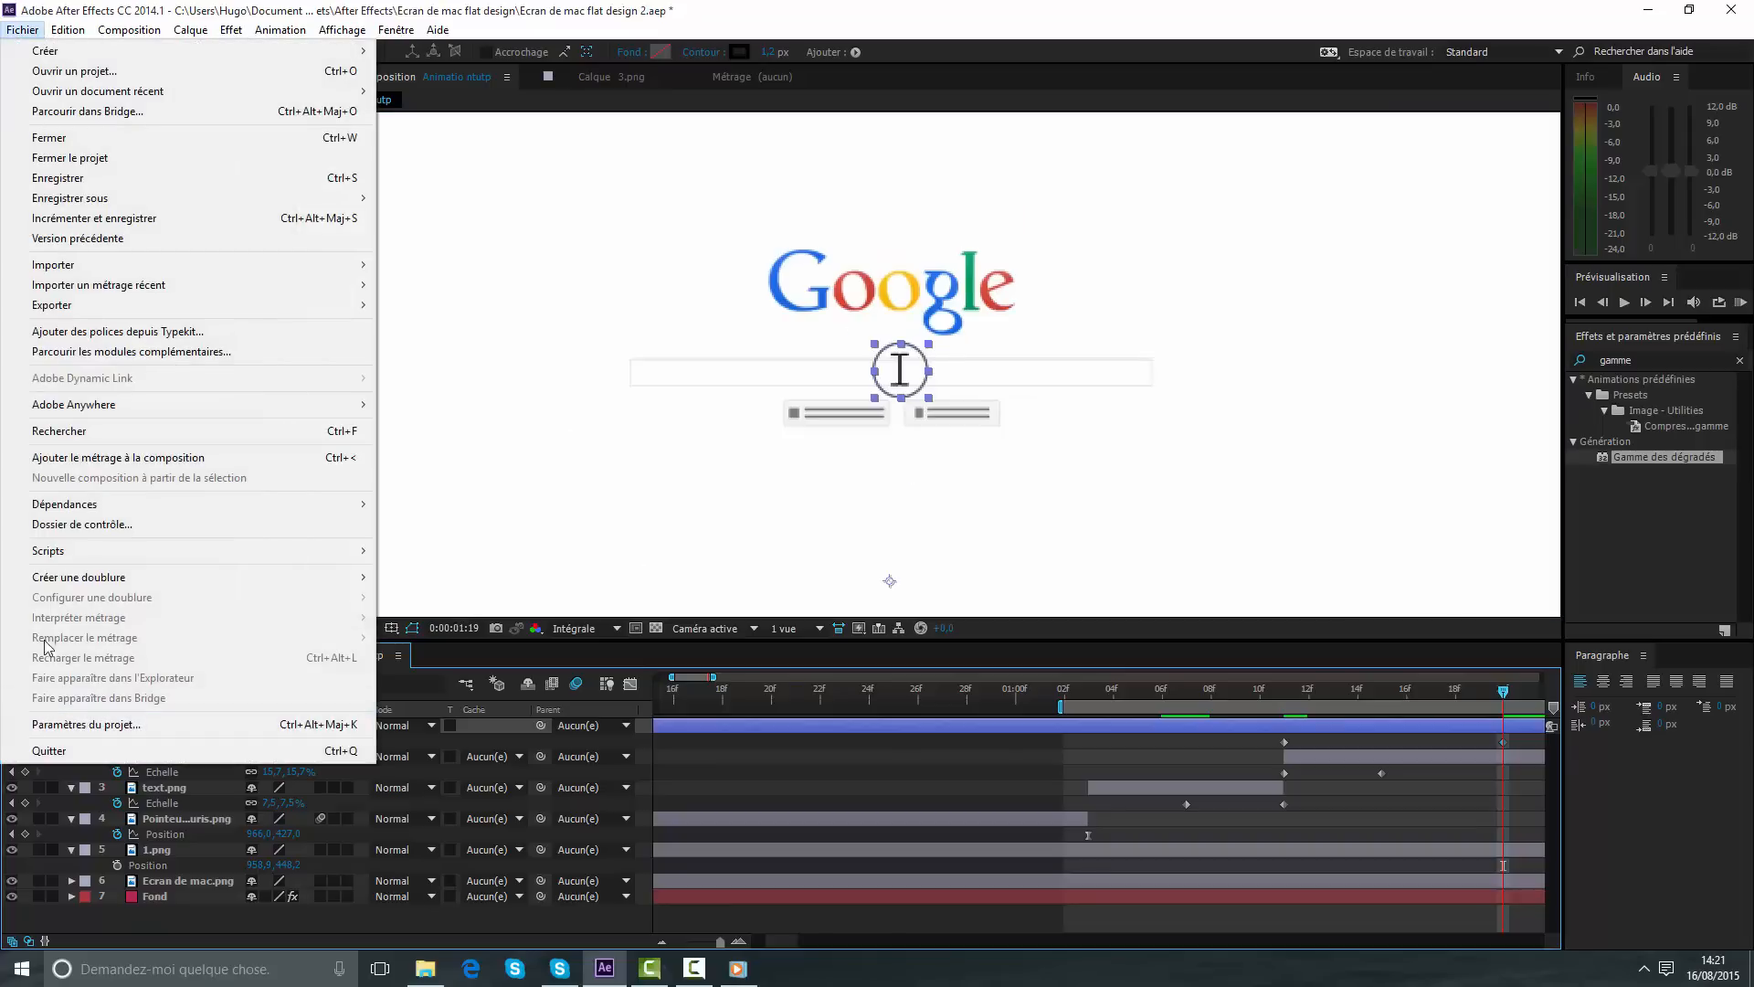
pyautogui.moveTo(52, 561)
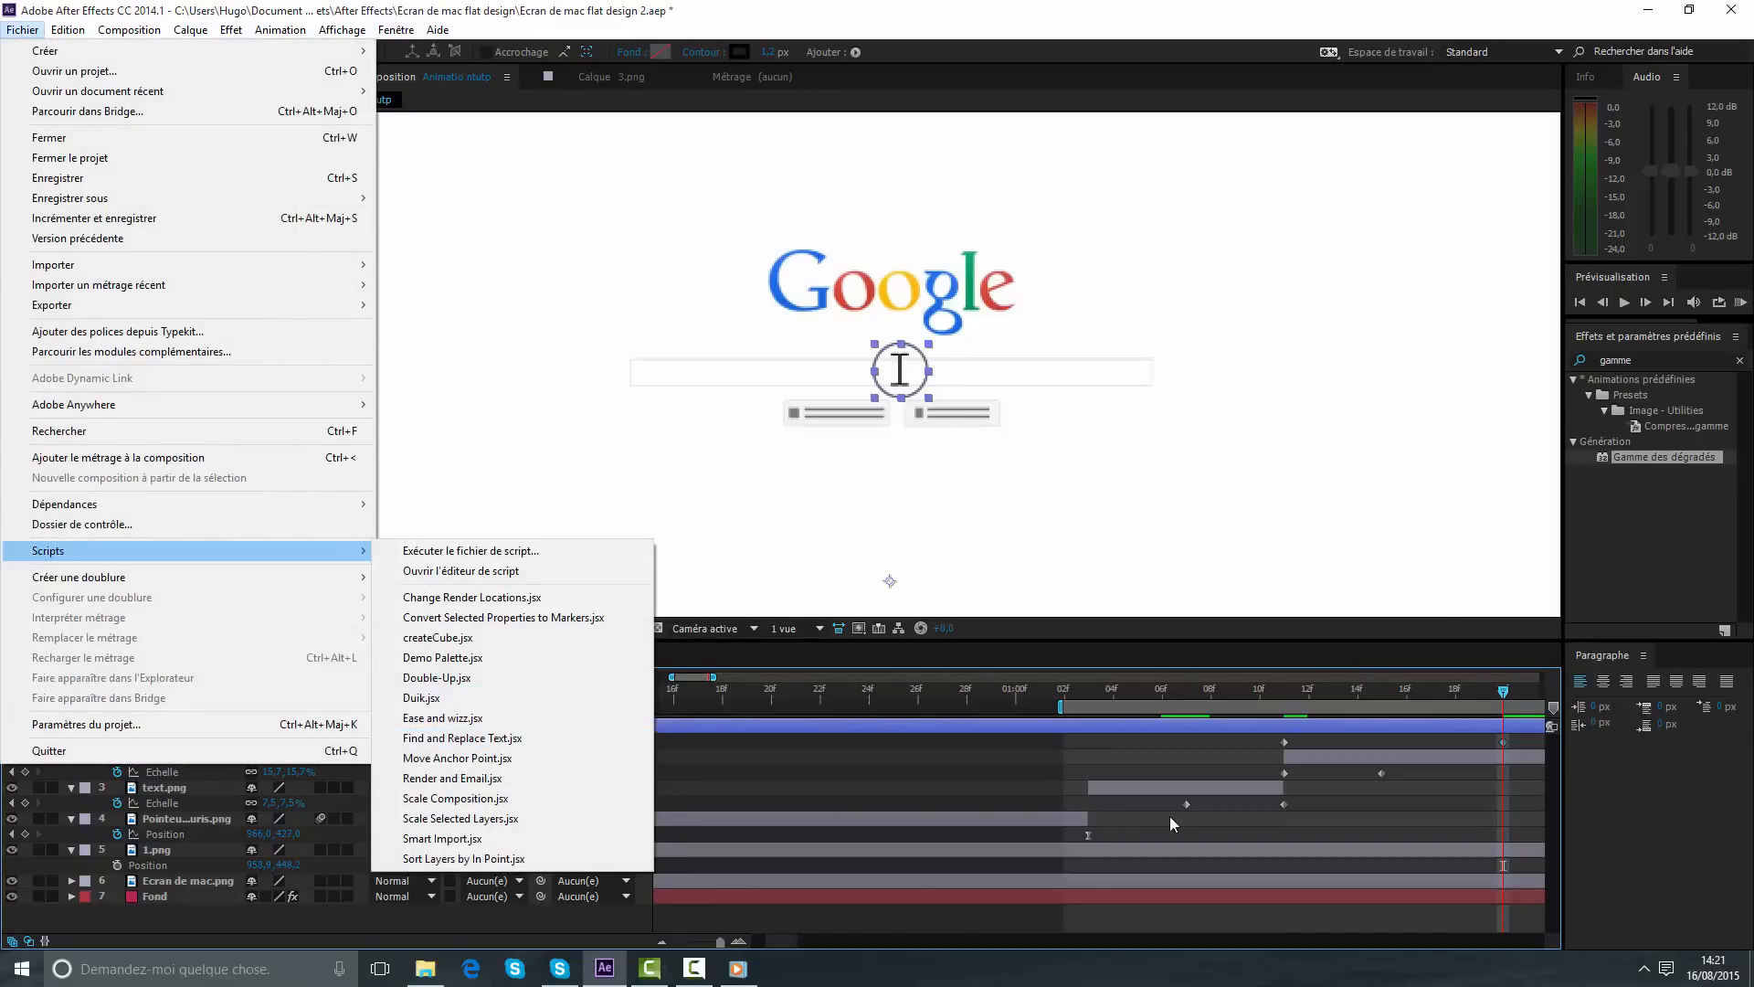
pyautogui.click(1169, 815)
pyautogui.click(1344, 730)
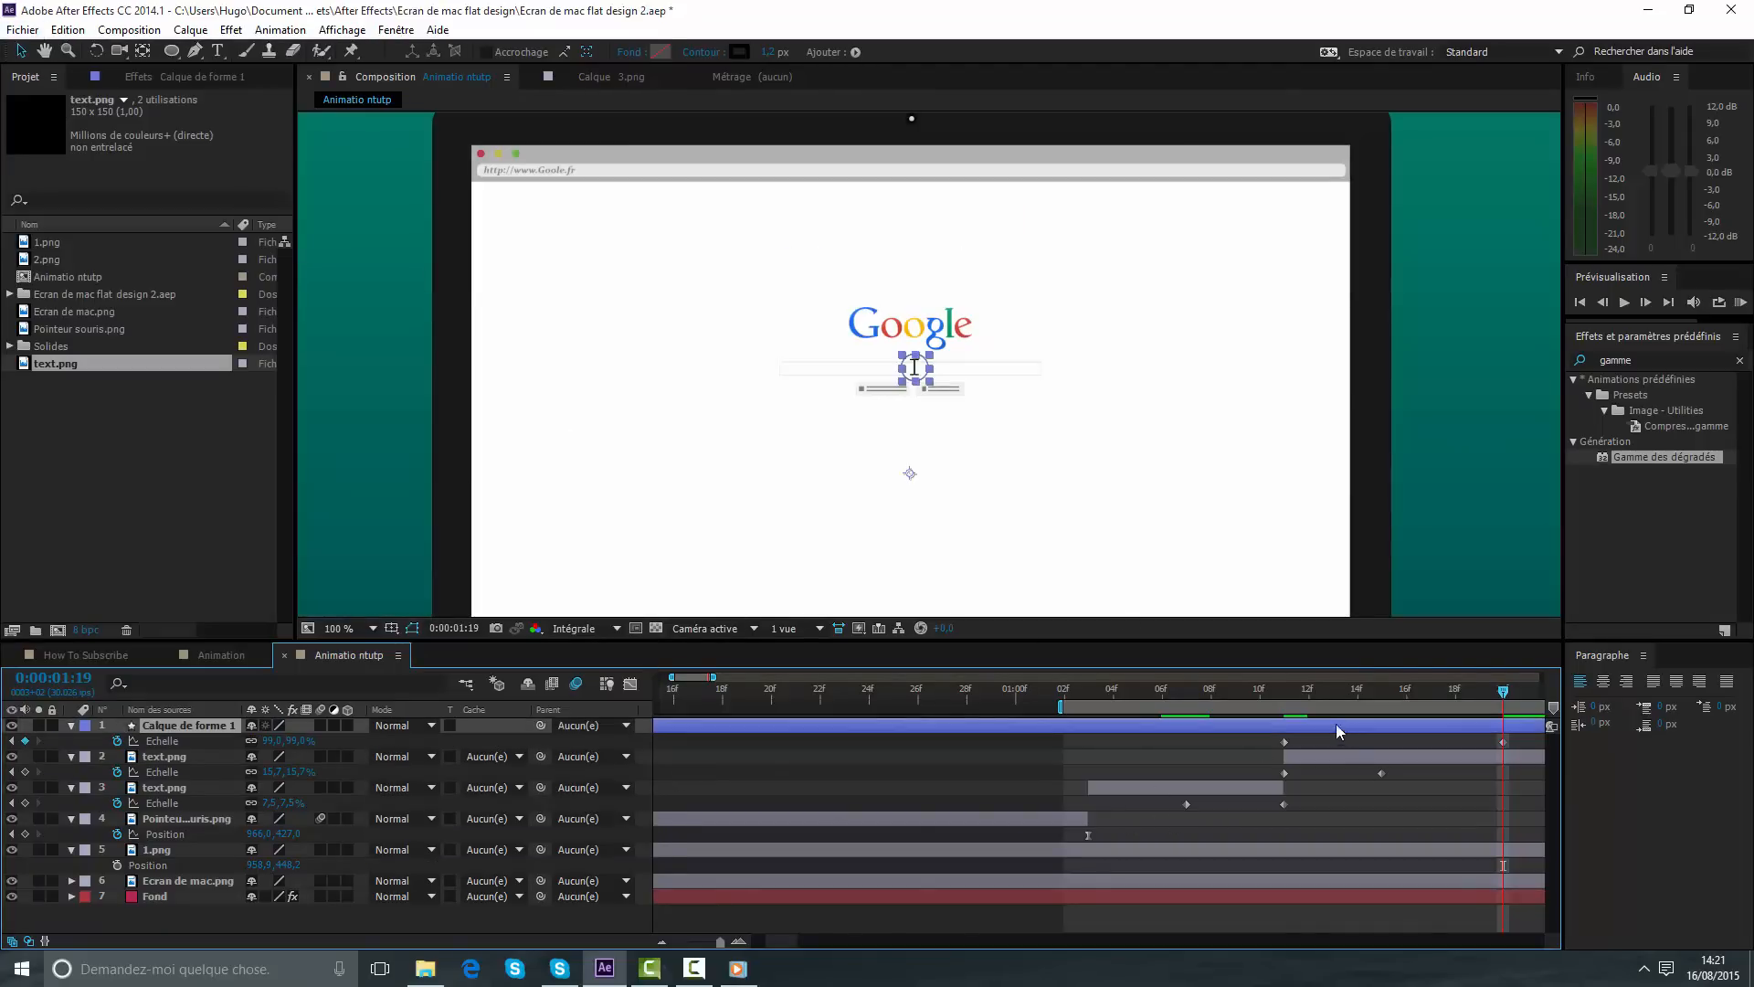
pyautogui.moveTo(296, 773); pyautogui.dragTo(389, 769)
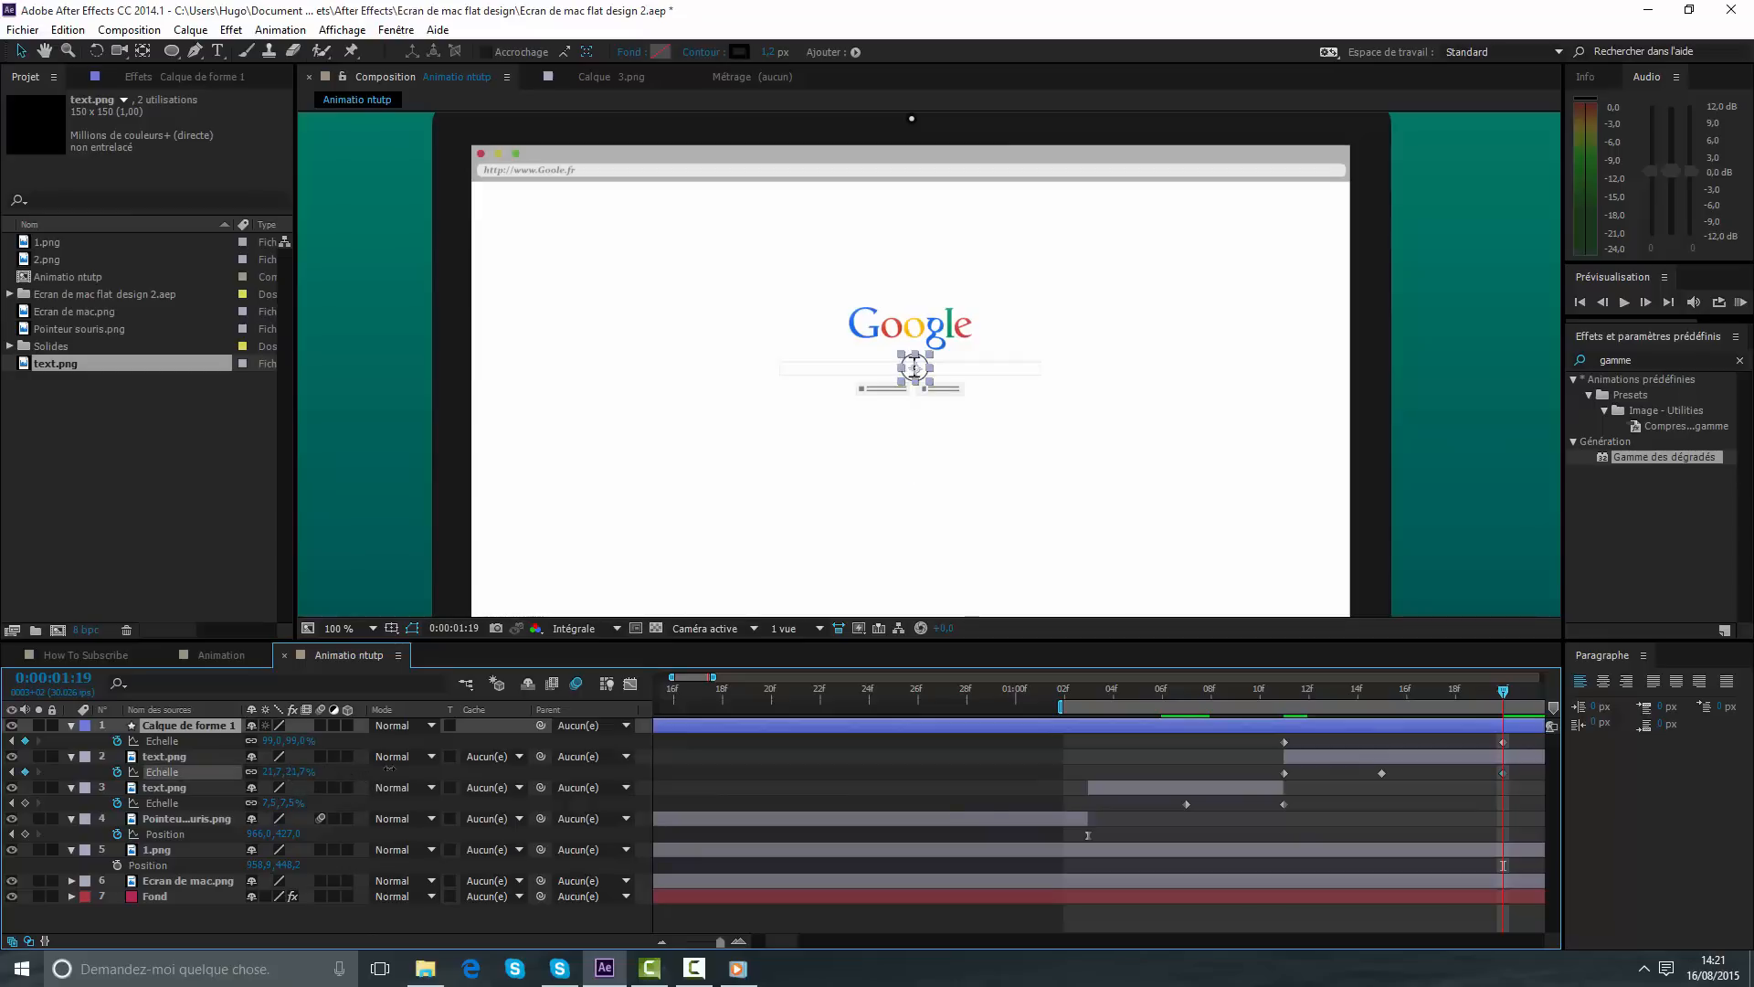
pyautogui.hotkey('ctrl', 'z')
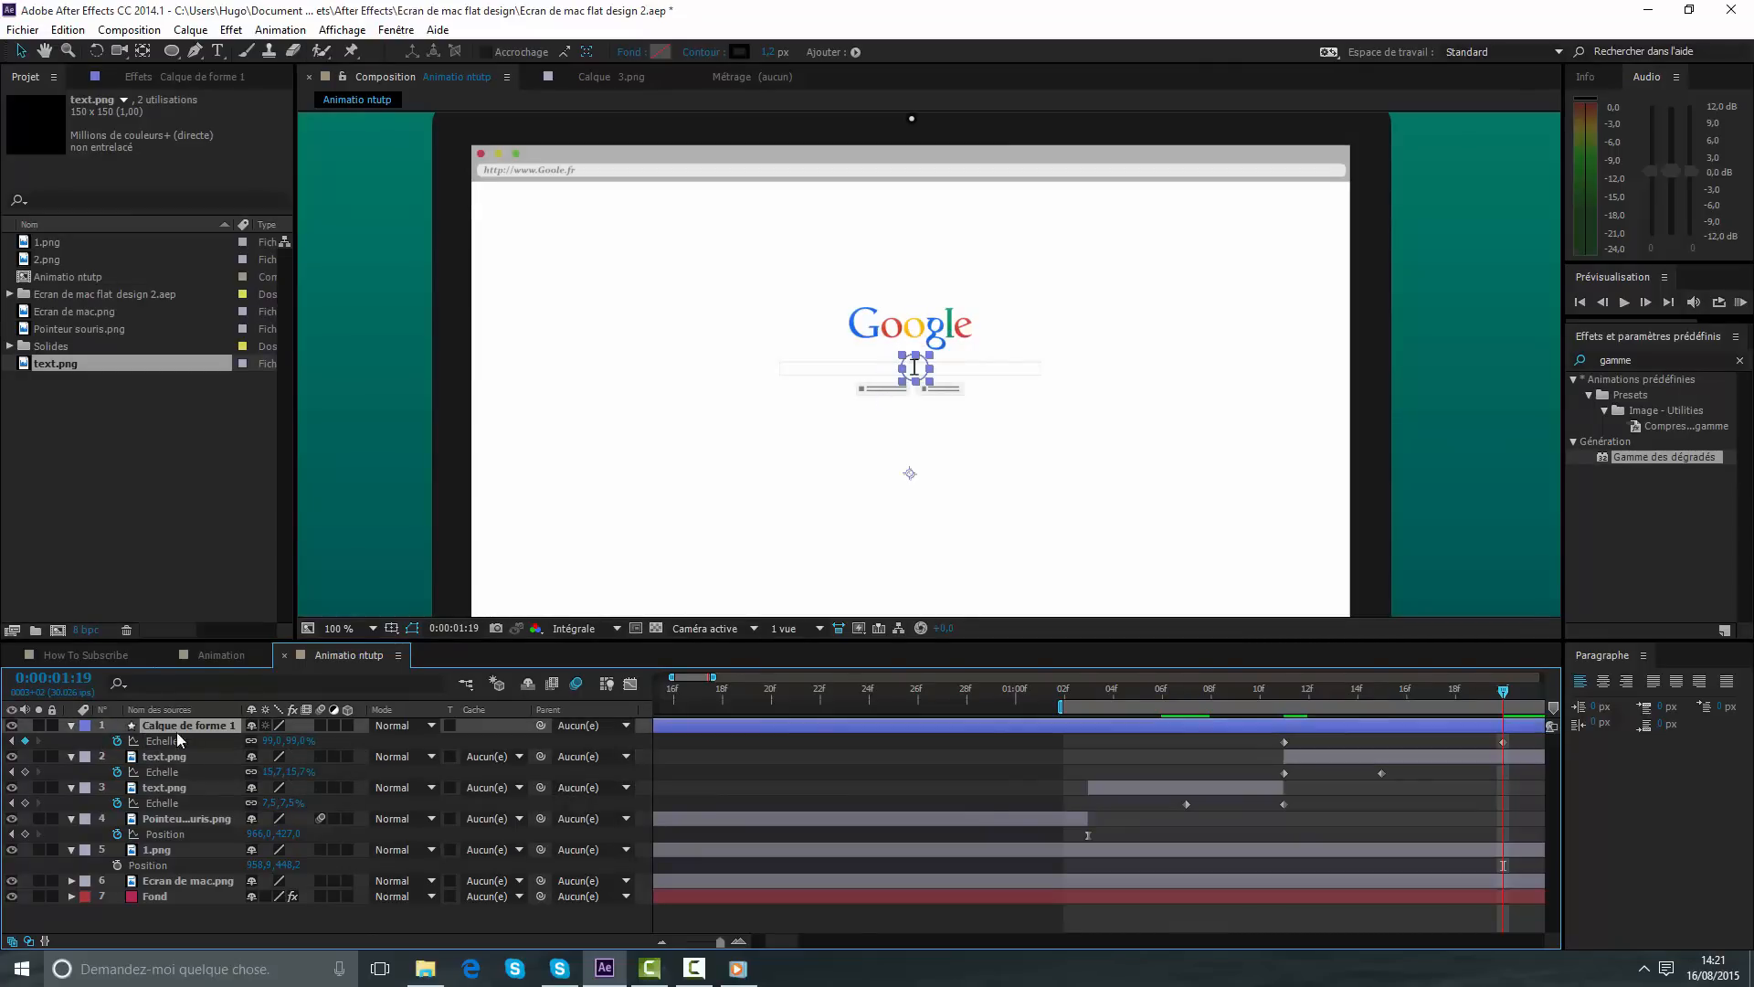
# - Increase the circle layer's Scale at 0:00:01:19 to slightly above 100%
pyautogui.moveTo(303, 741); pyautogui.dragTo(411, 798)
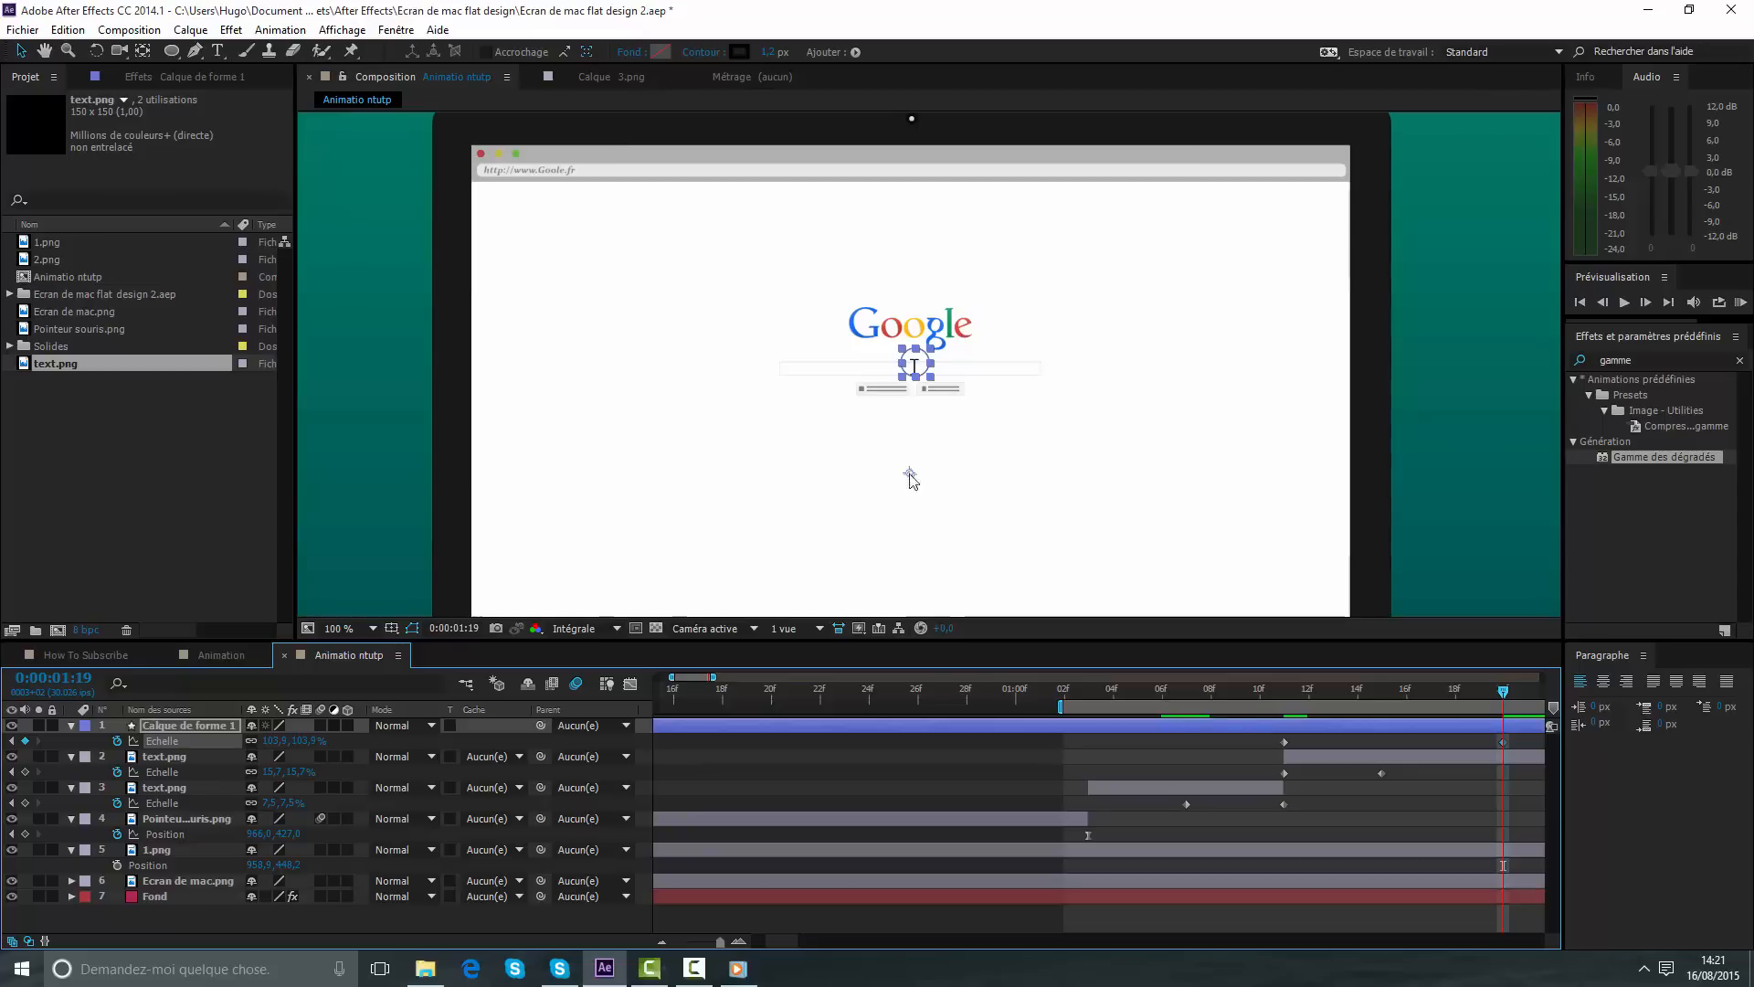
pyautogui.scroll(2, 946, 373)
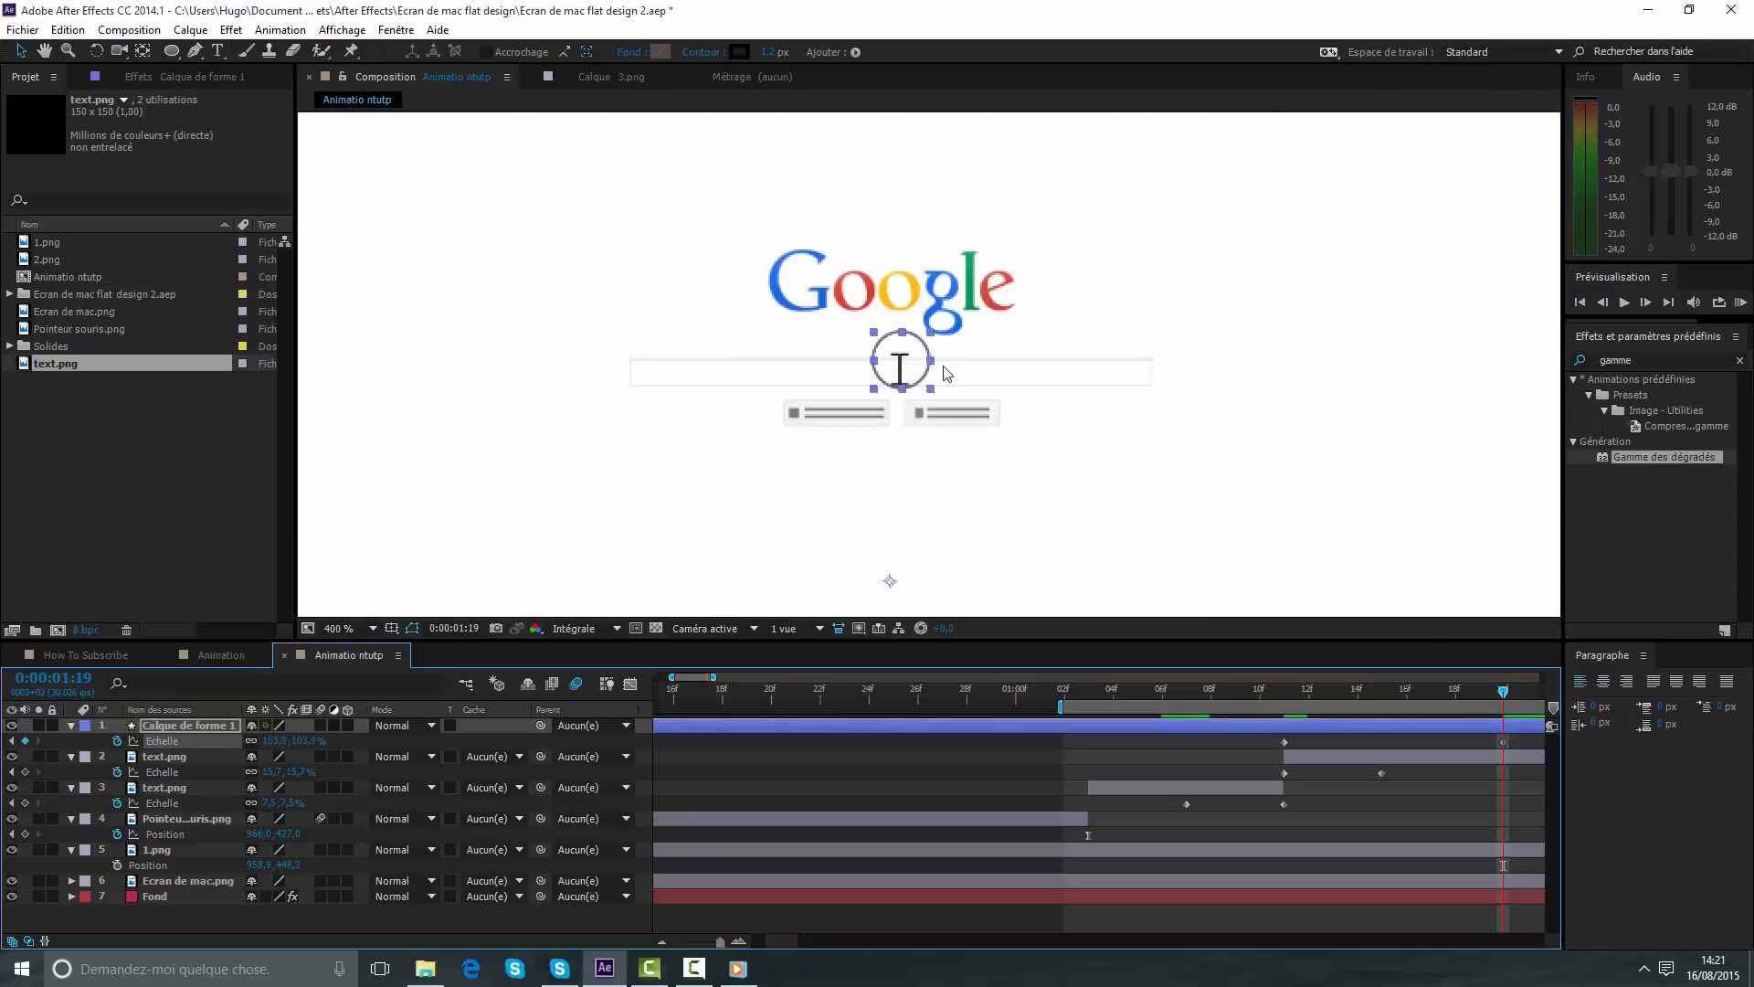
pyautogui.press('space')
pyautogui.scroll(-3, 795, 410)
# - Centre the circle layer's anchor point on the circle with the Move Anchor Point script
pyautogui.click(23, 29)
pyautogui.moveTo(107, 553)
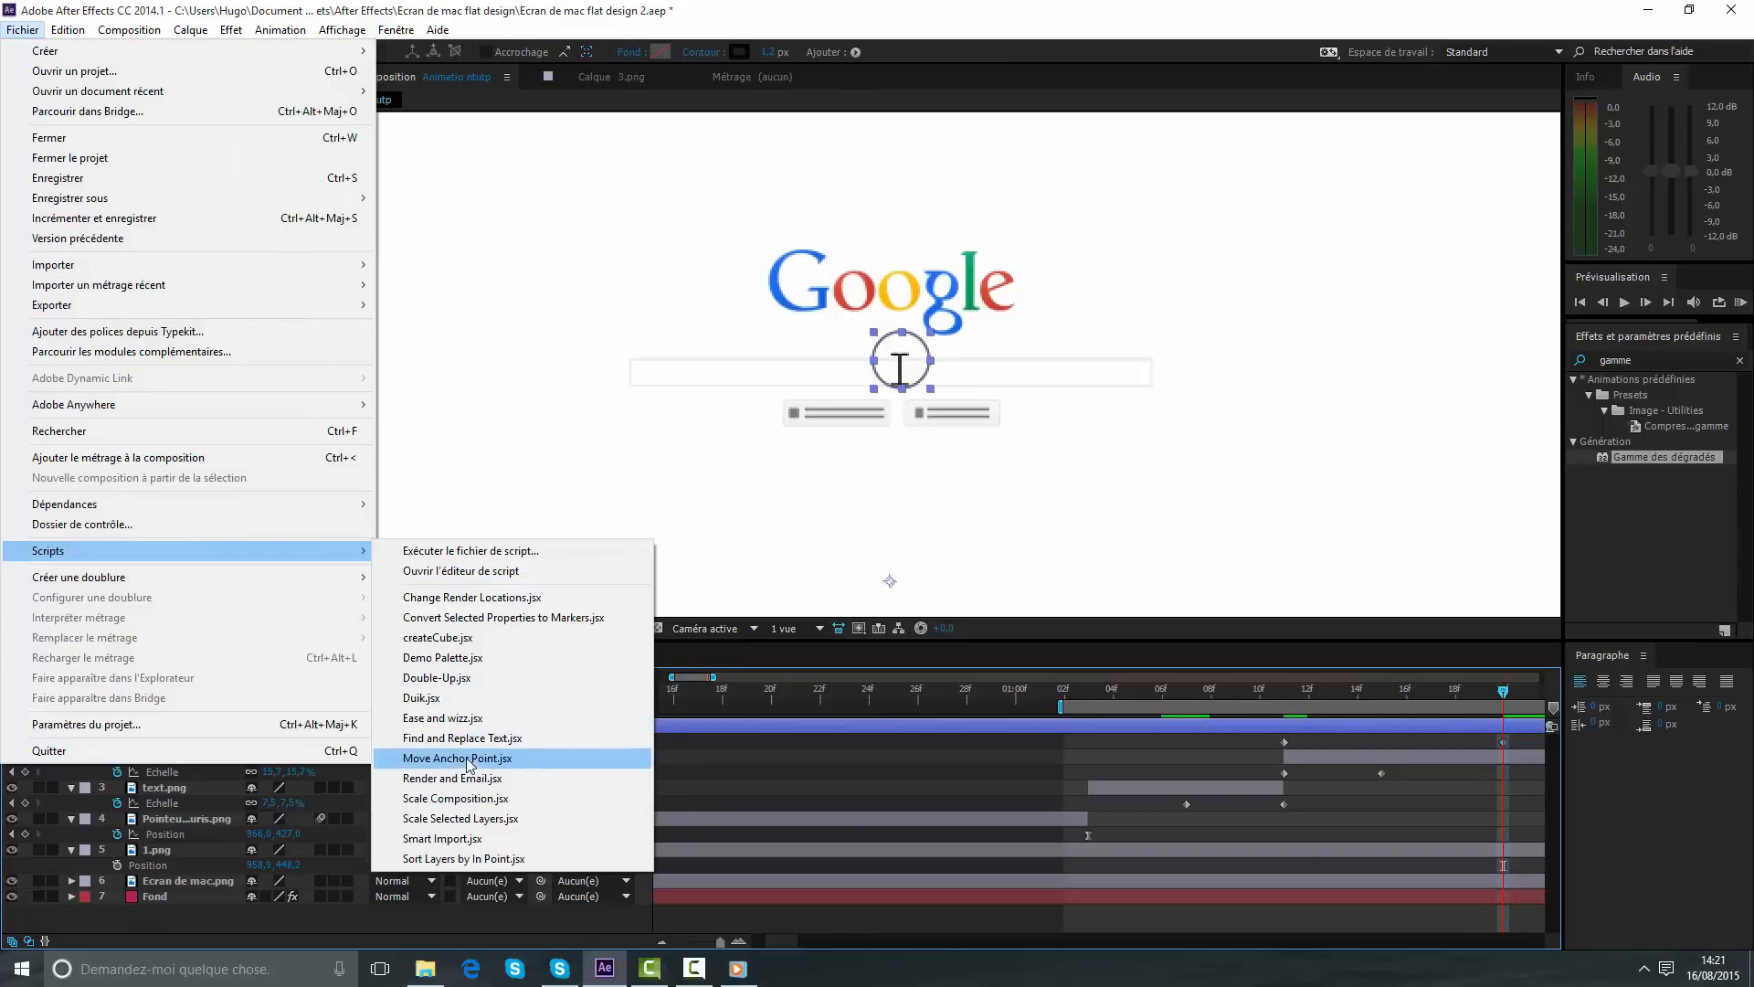
pyautogui.click(500, 758)
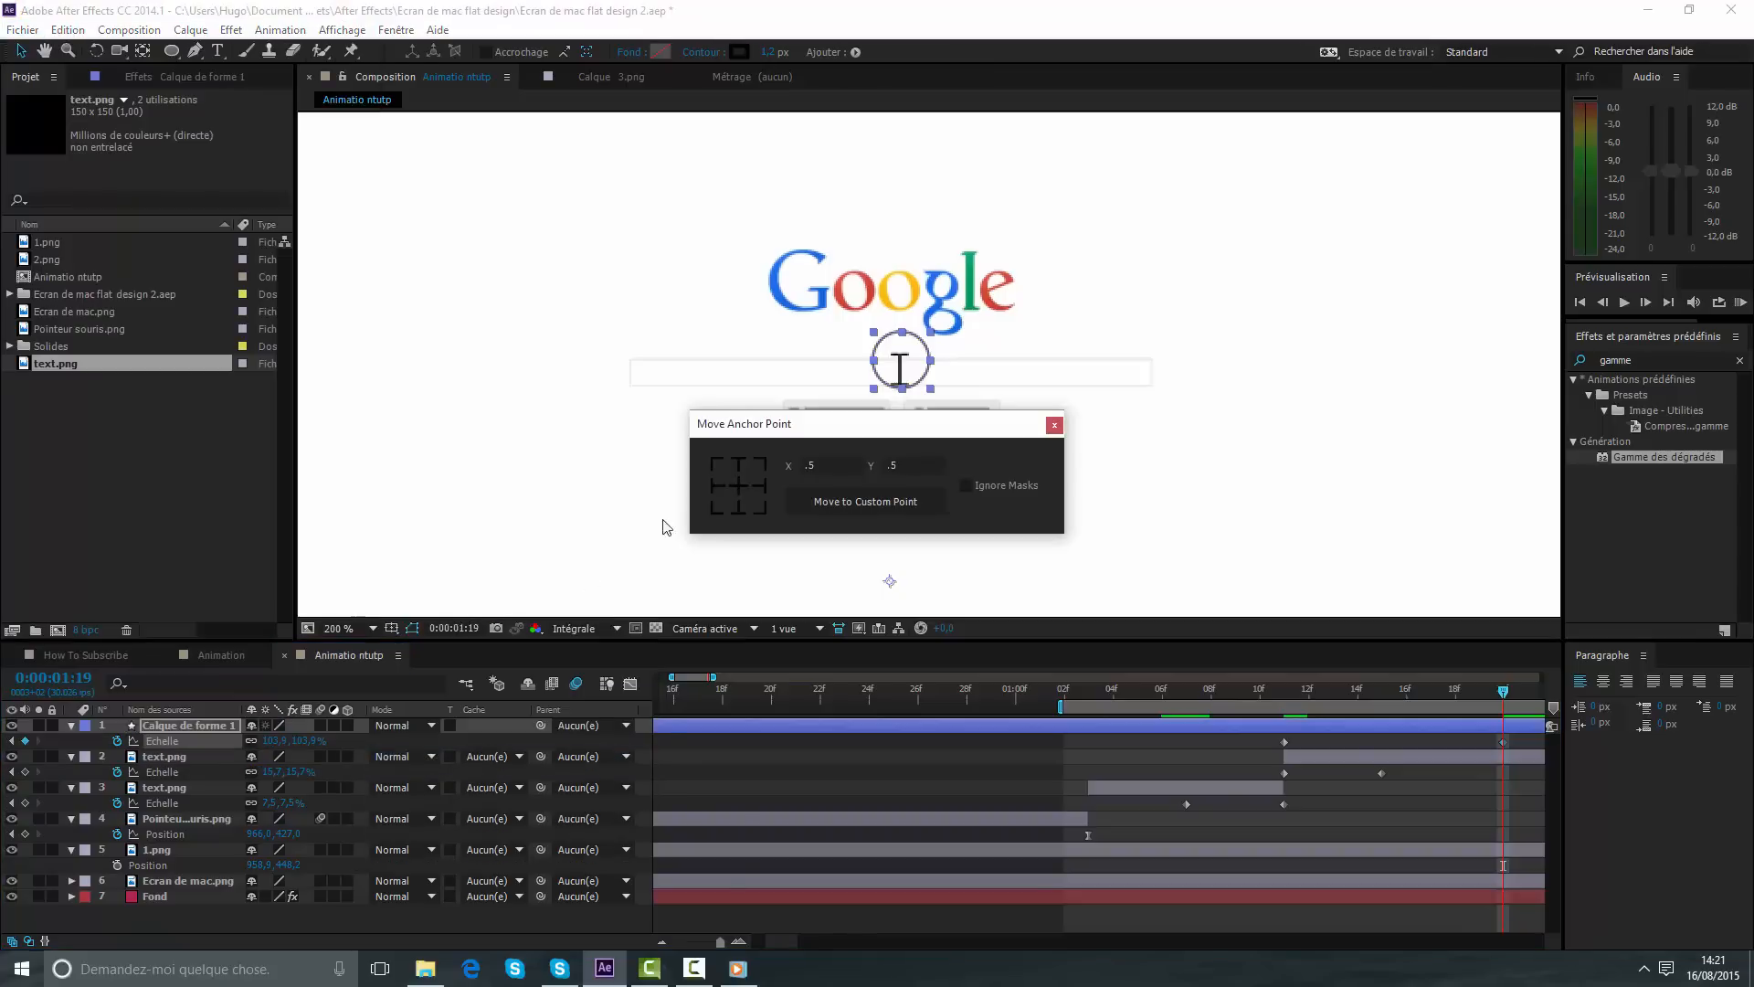
pyautogui.click(739, 490)
pyautogui.click(1054, 424)
# - Realign the circle on the text cursor and raise its Scale at 0:00:01:19 to about 145%
pyautogui.press('.')
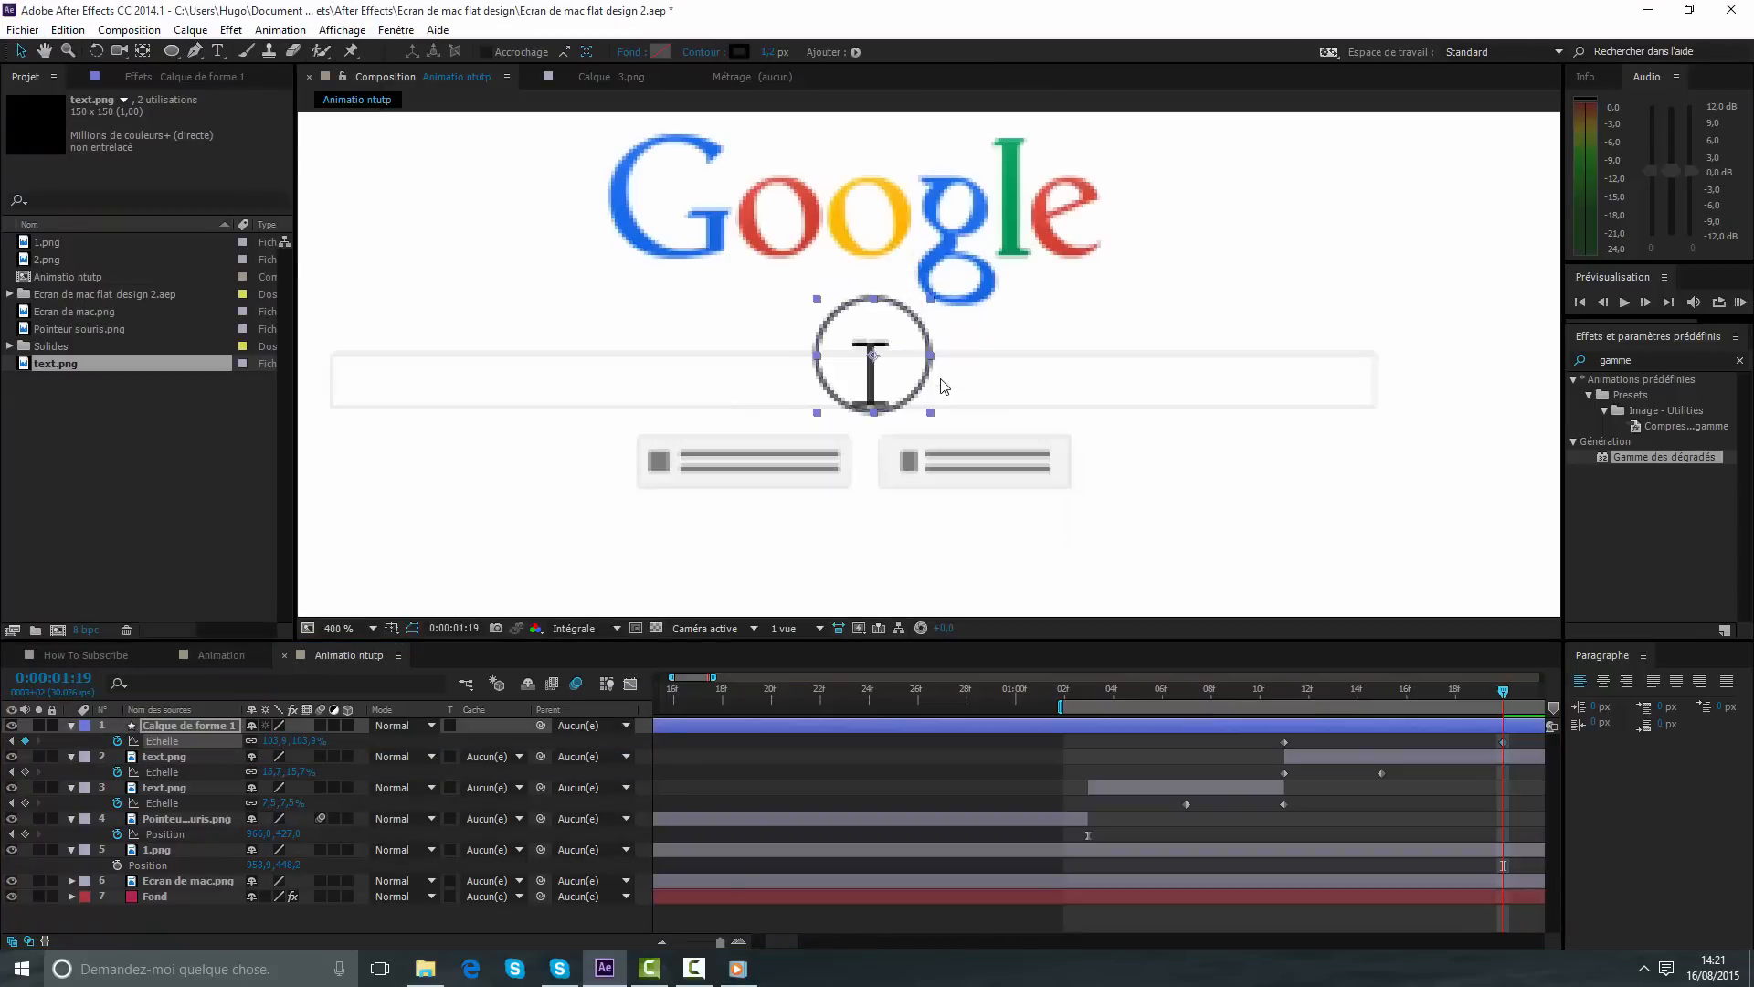
pyautogui.moveTo(886, 408); pyautogui.dragTo(891, 404)
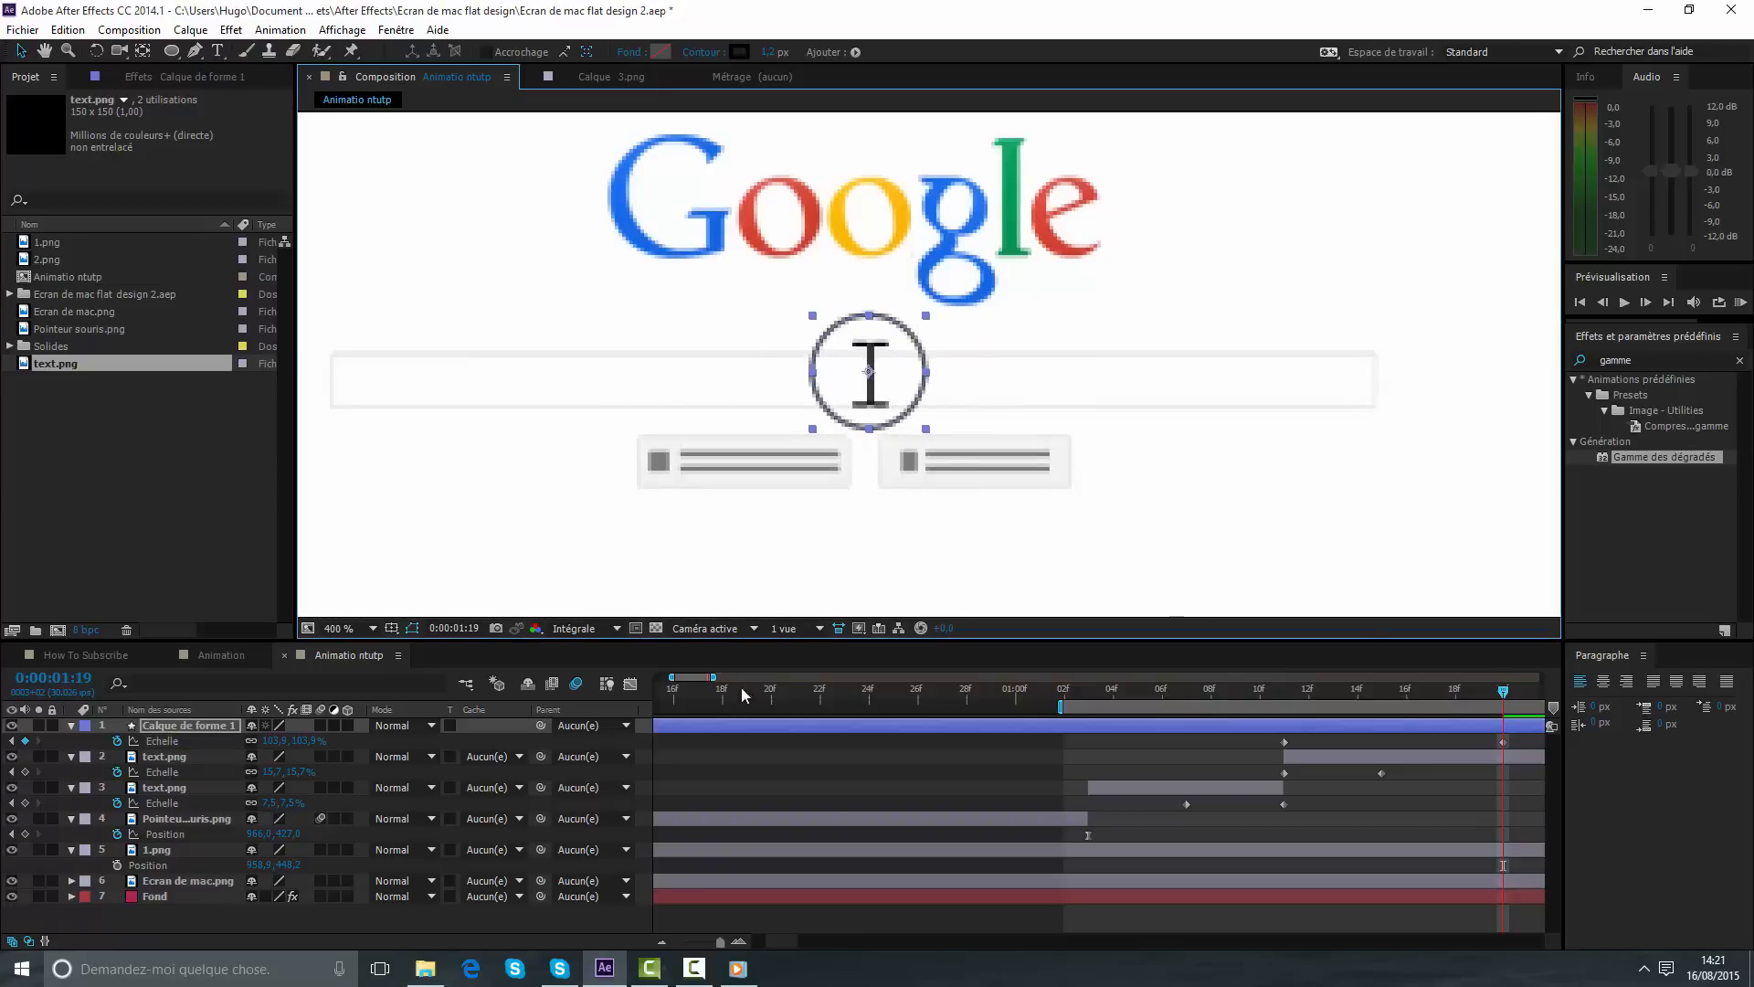
pyautogui.moveTo(293, 741); pyautogui.dragTo(810, 746)
# - Fade out the circle with Opacity keyframes of 72% at 0:00:01:17 and 0% at 0:00:01:22
pyautogui.moveTo(1485, 692); pyautogui.dragTo(1455, 693)
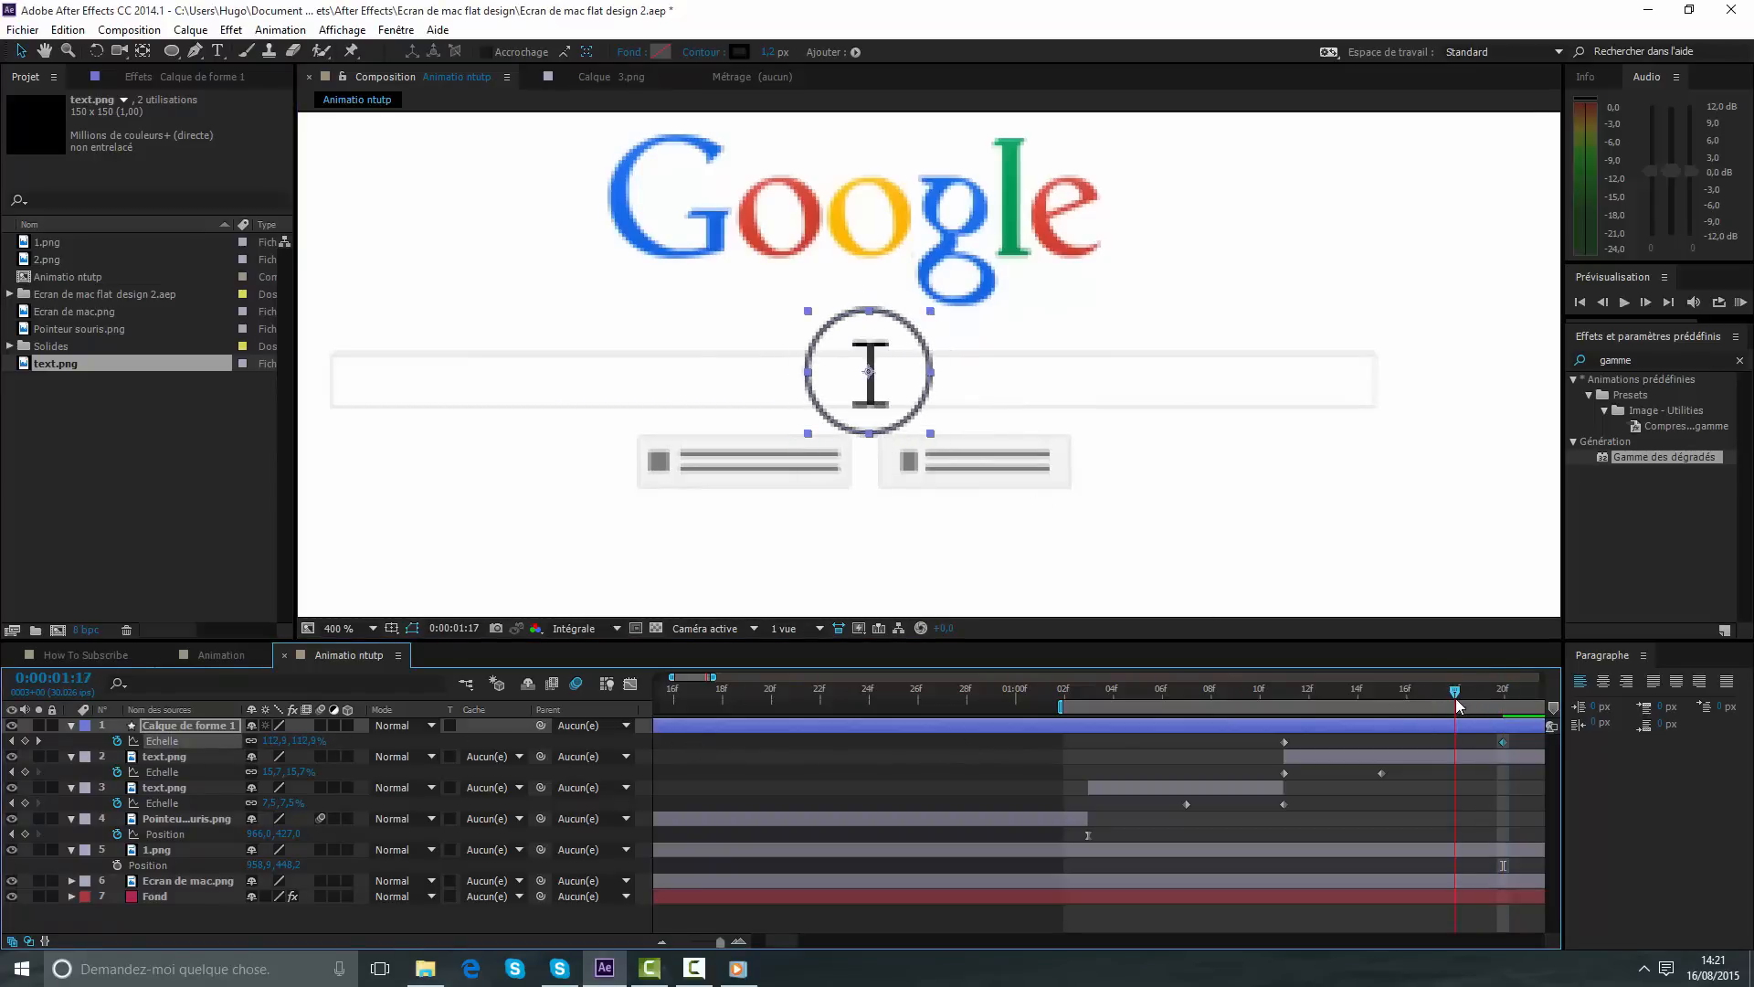
pyautogui.press('t')
pyautogui.click(117, 740)
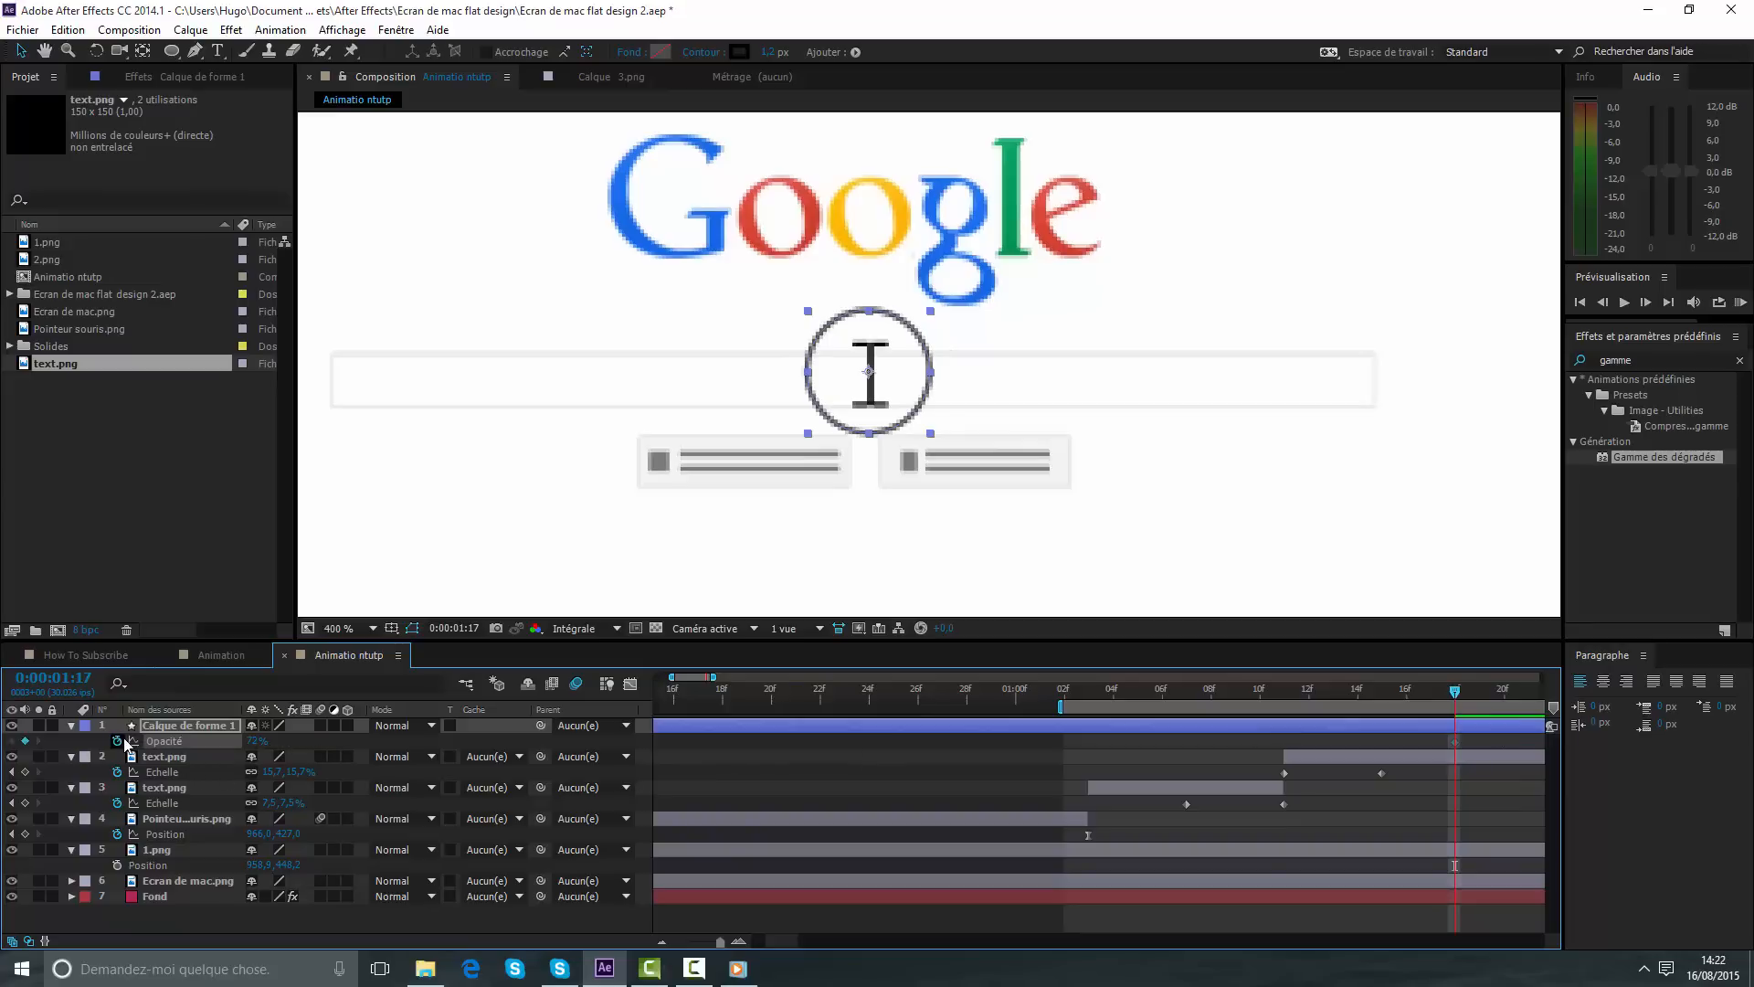
pyautogui.press('space')
pyautogui.press('pagedown')
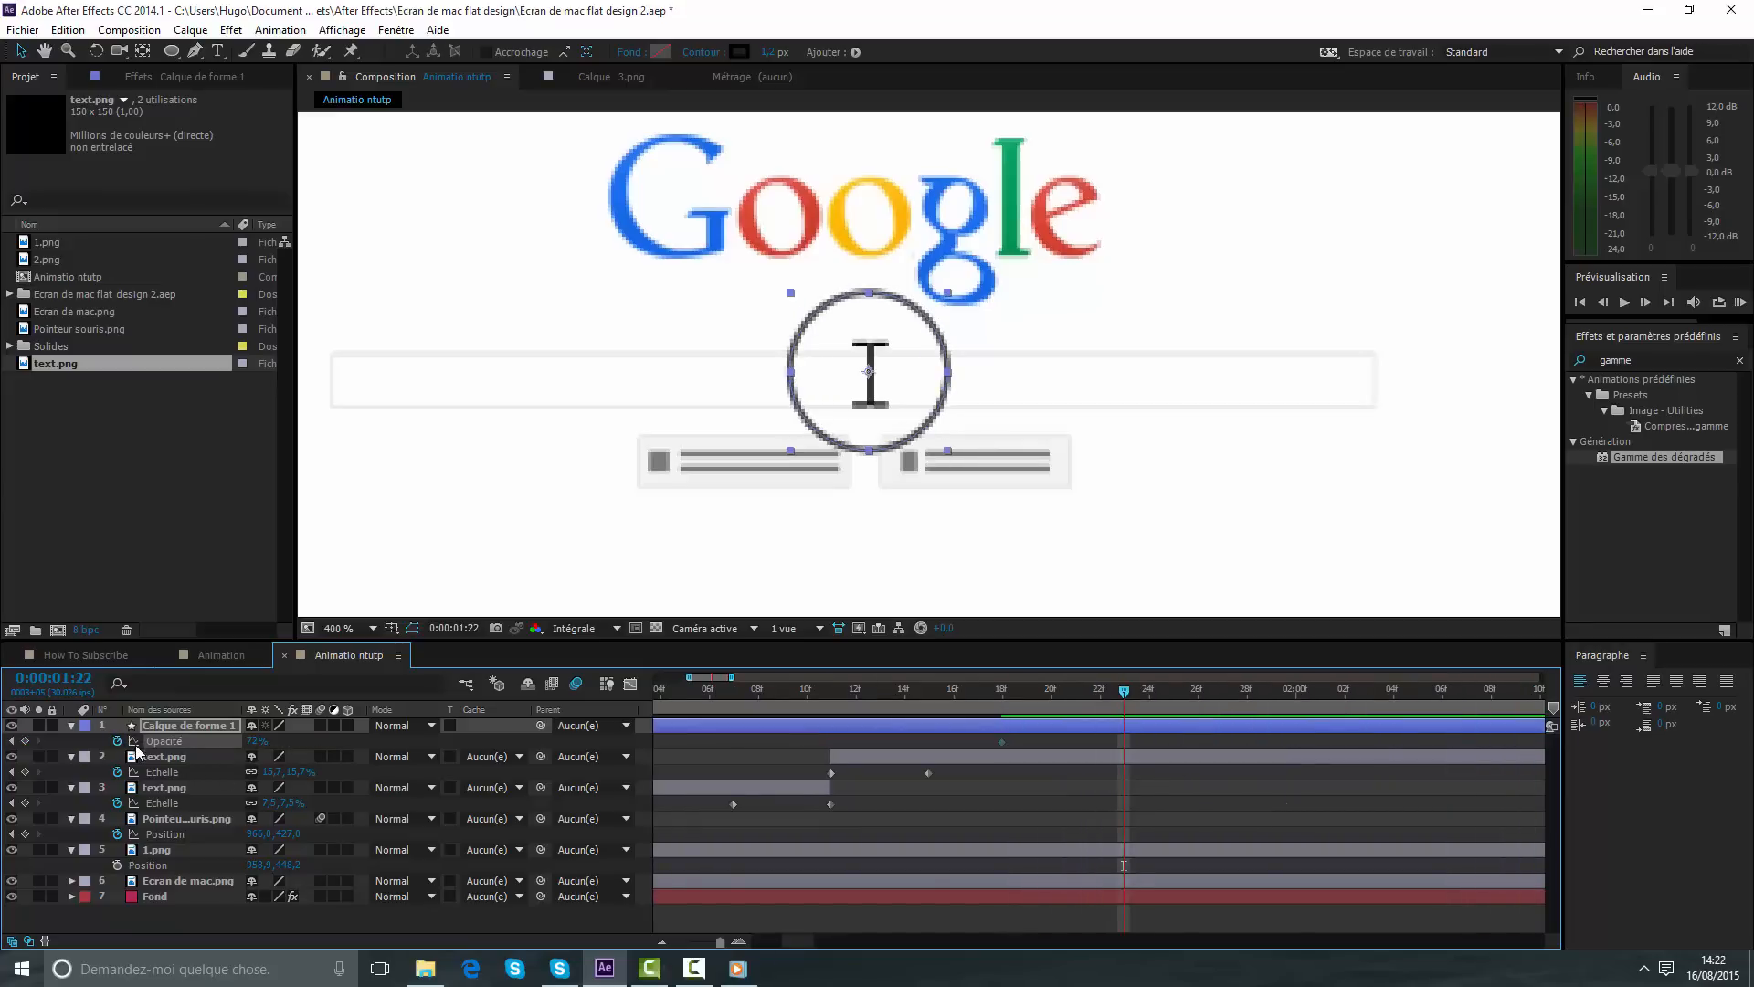
pyautogui.moveTo(254, 741); pyautogui.dragTo(178, 743)
pyautogui.click(885, 781)
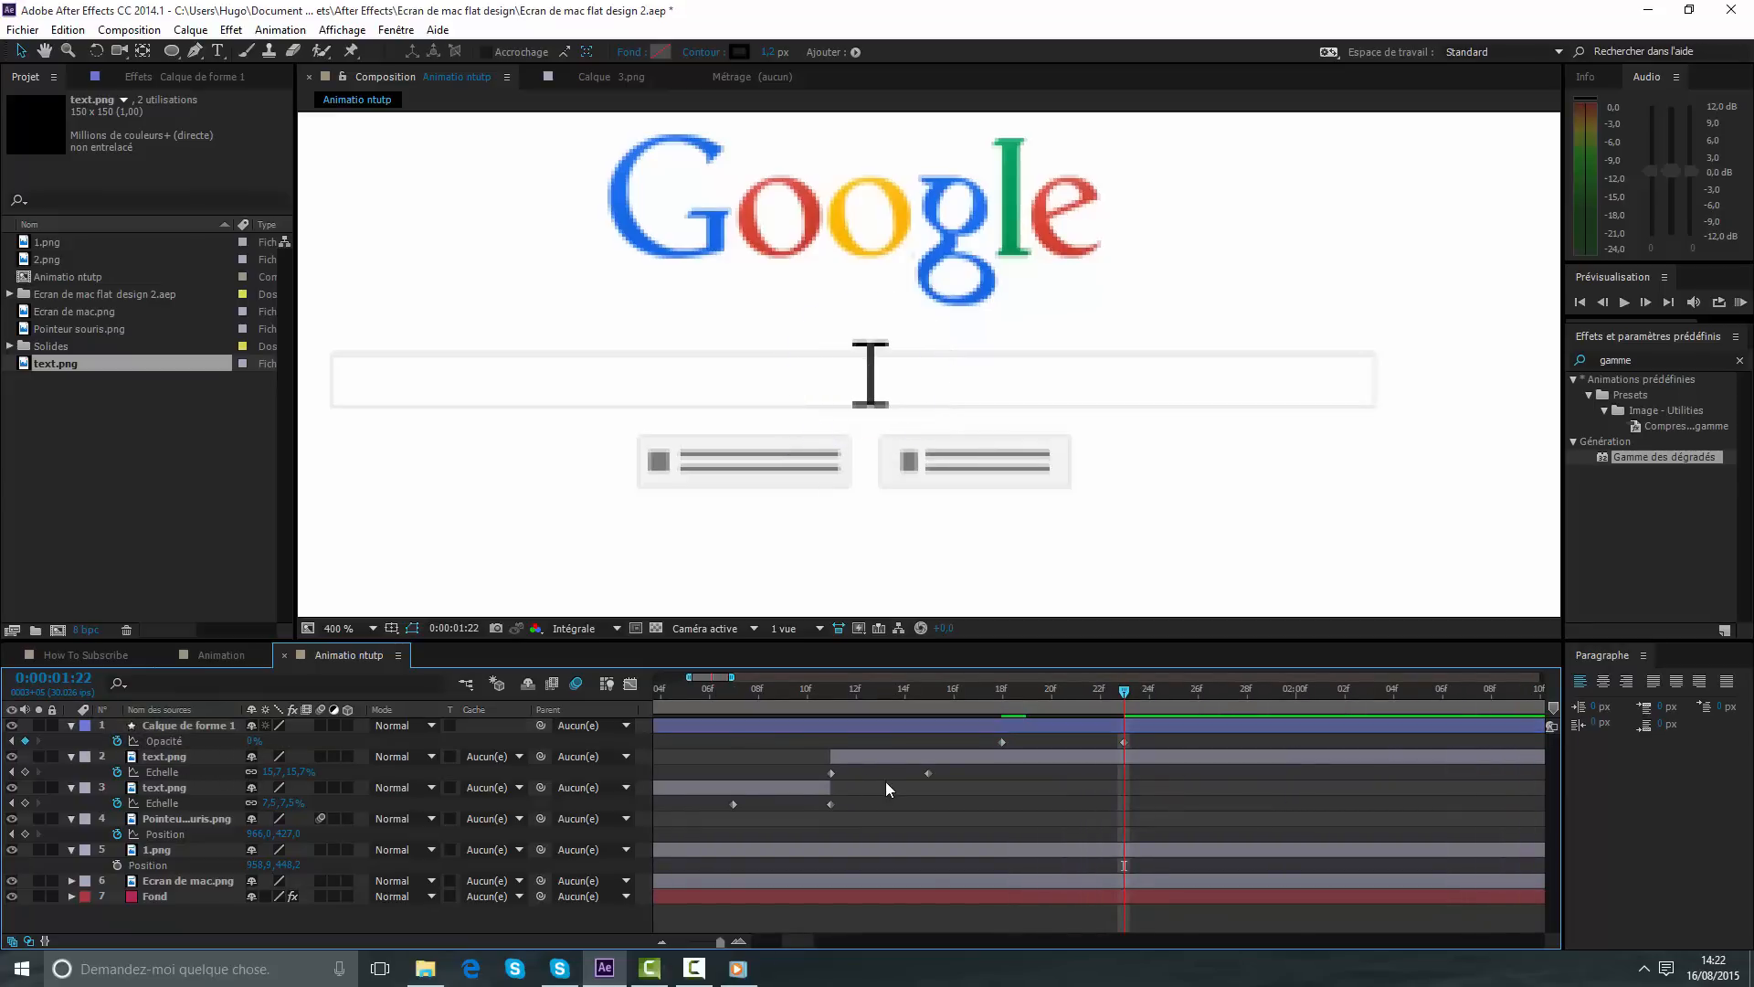
# - Apply Easy Ease to the circle's Scale keyframes and stretch the last keyframe's incoming handle back to the first keyframe's time
pyautogui.moveTo(1124, 691); pyautogui.dragTo(1076, 702)
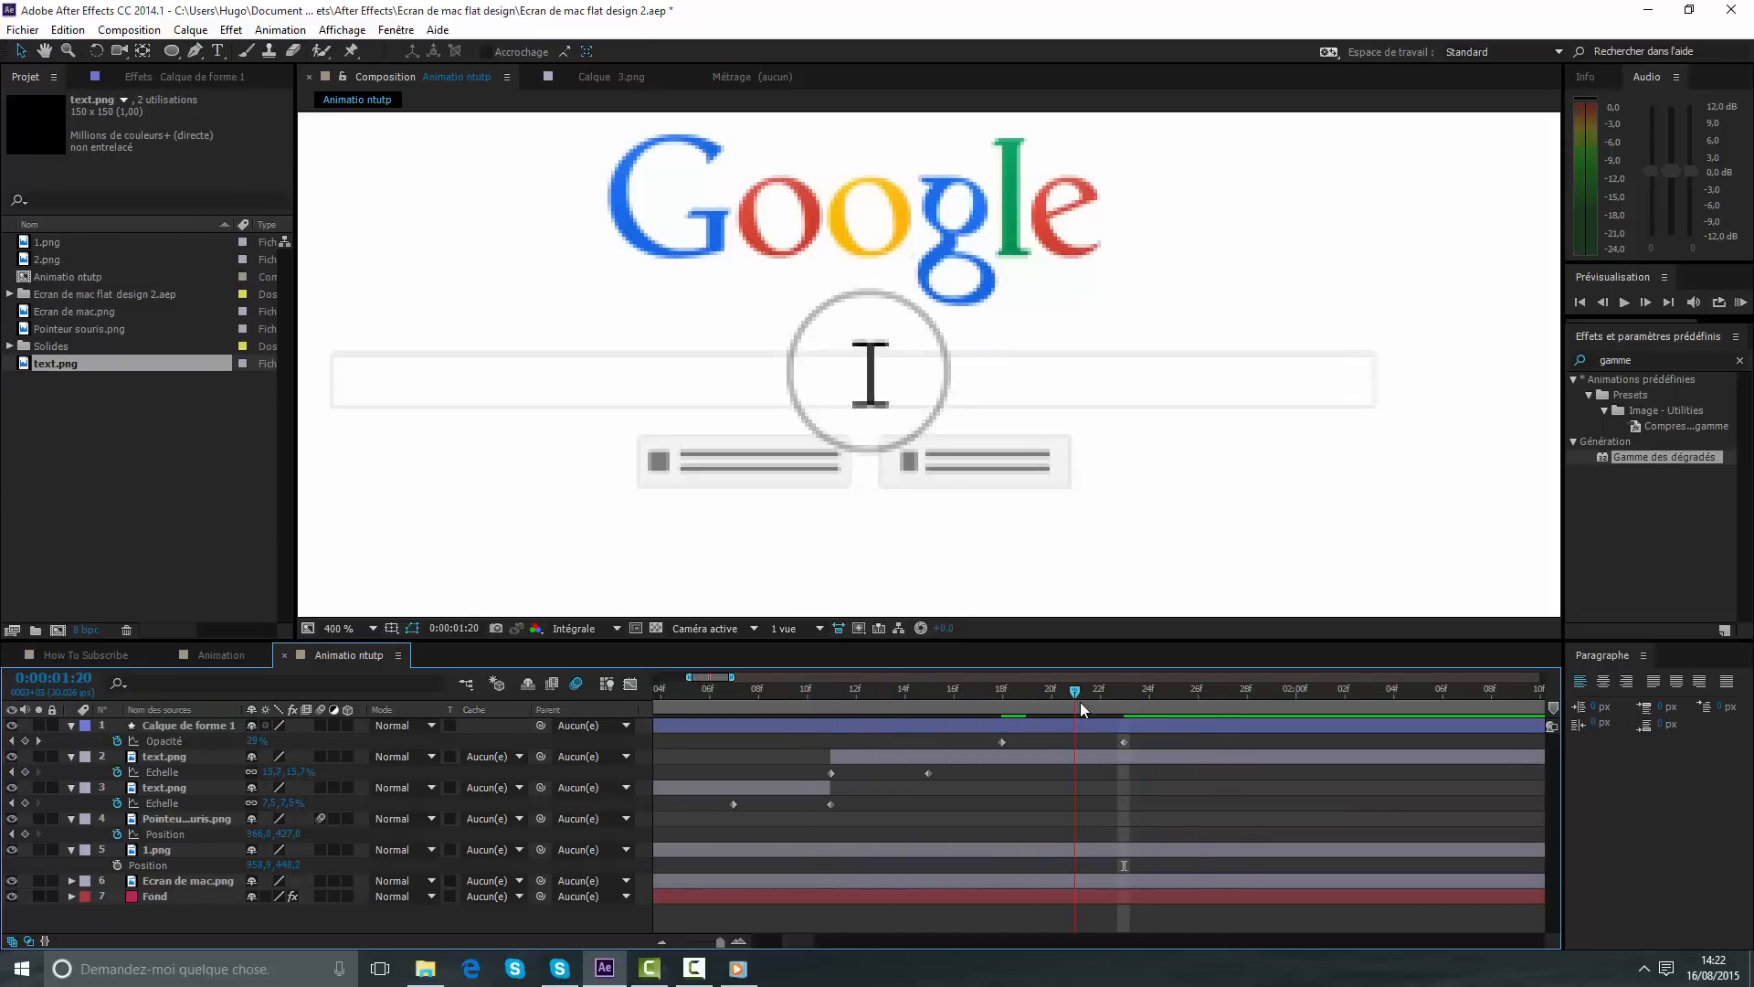
pyautogui.click(989, 741)
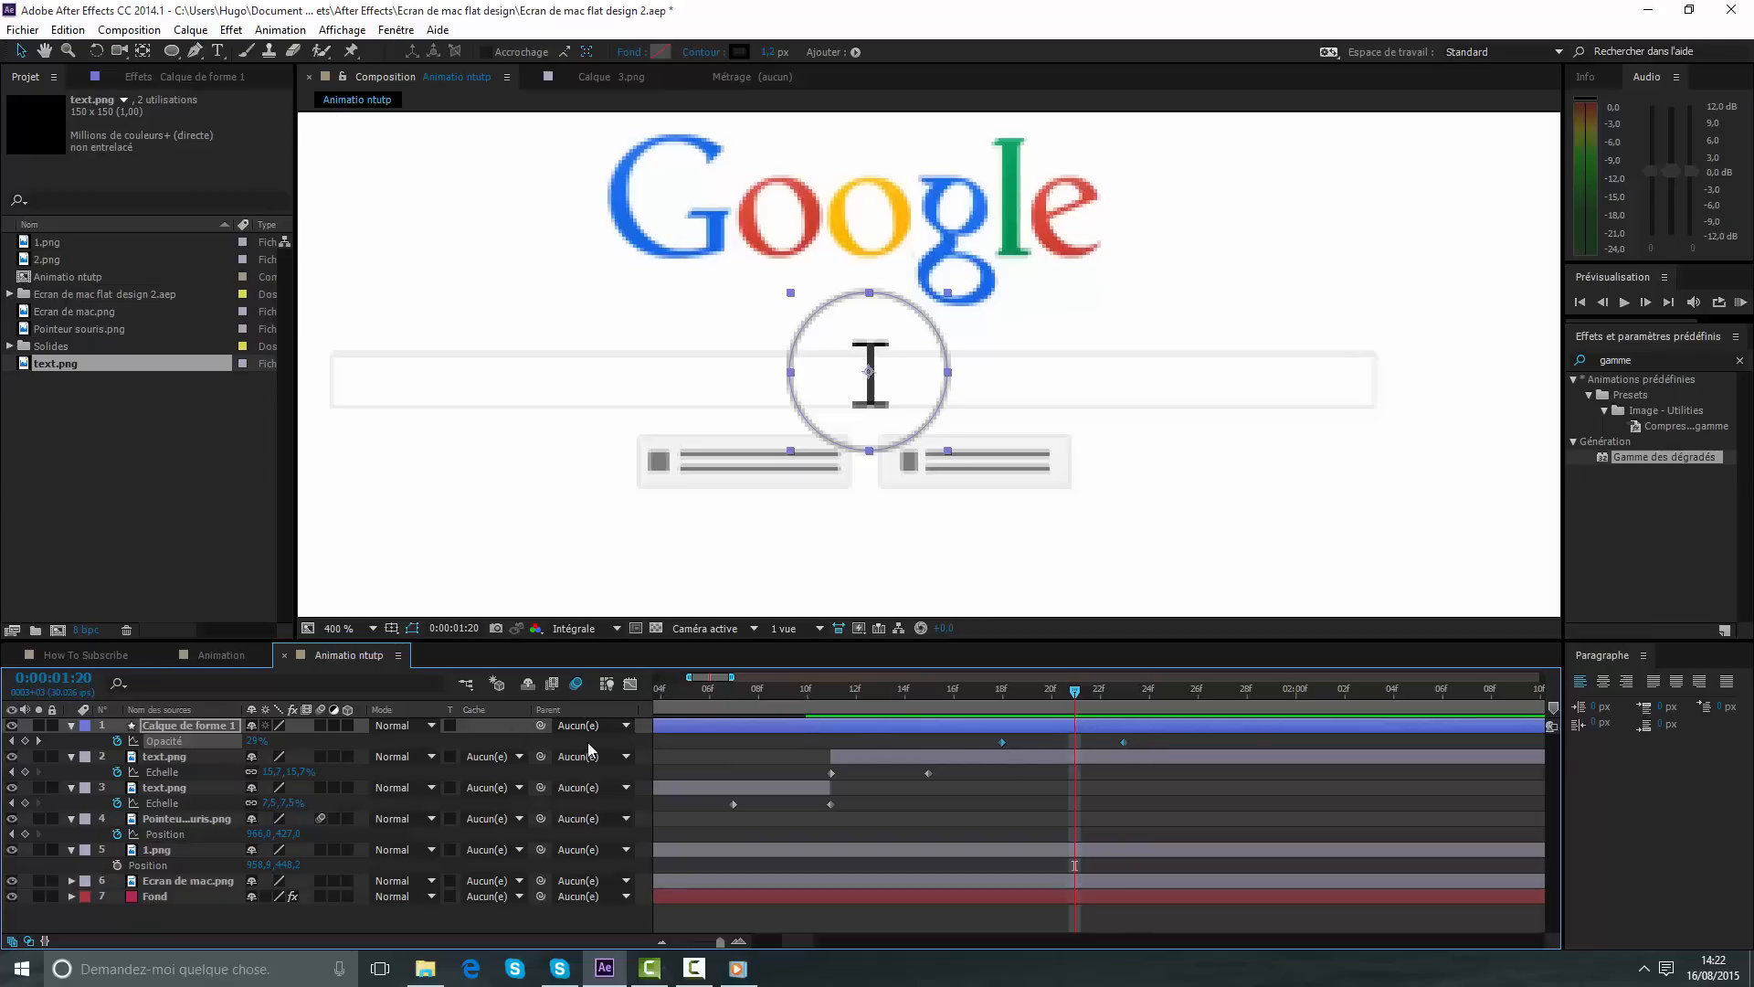
pyautogui.press('s')
pyautogui.click(630, 683)
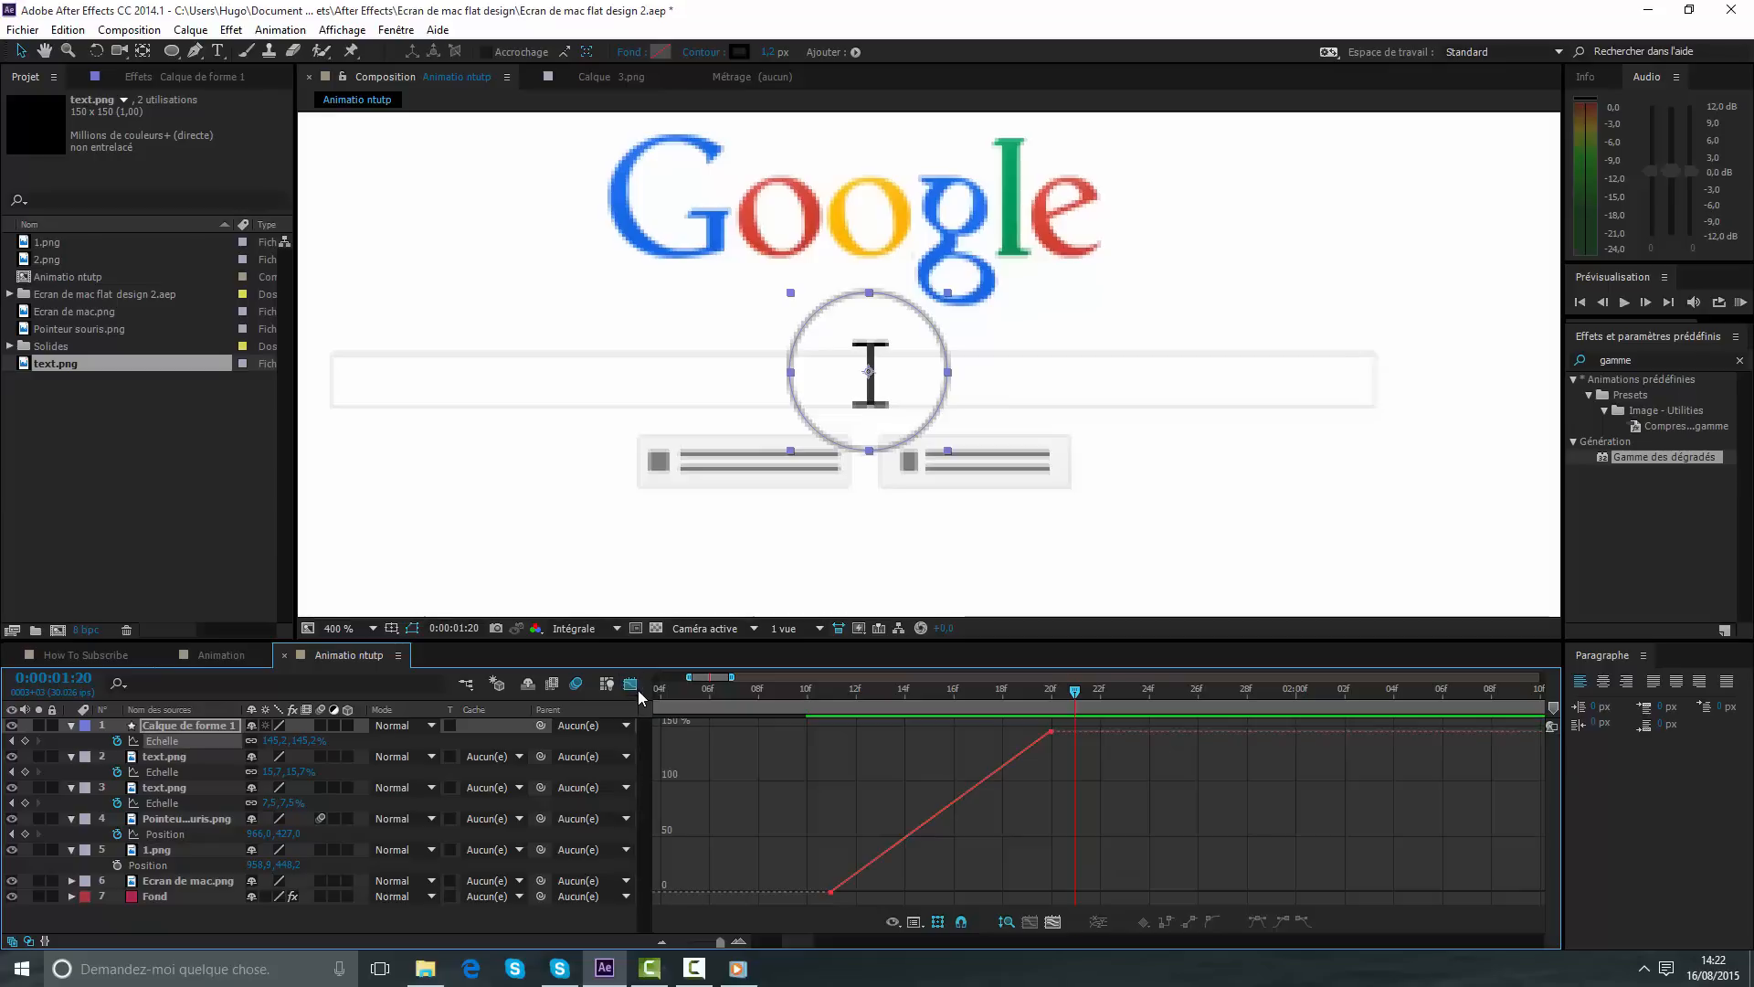
pyautogui.click(175, 743)
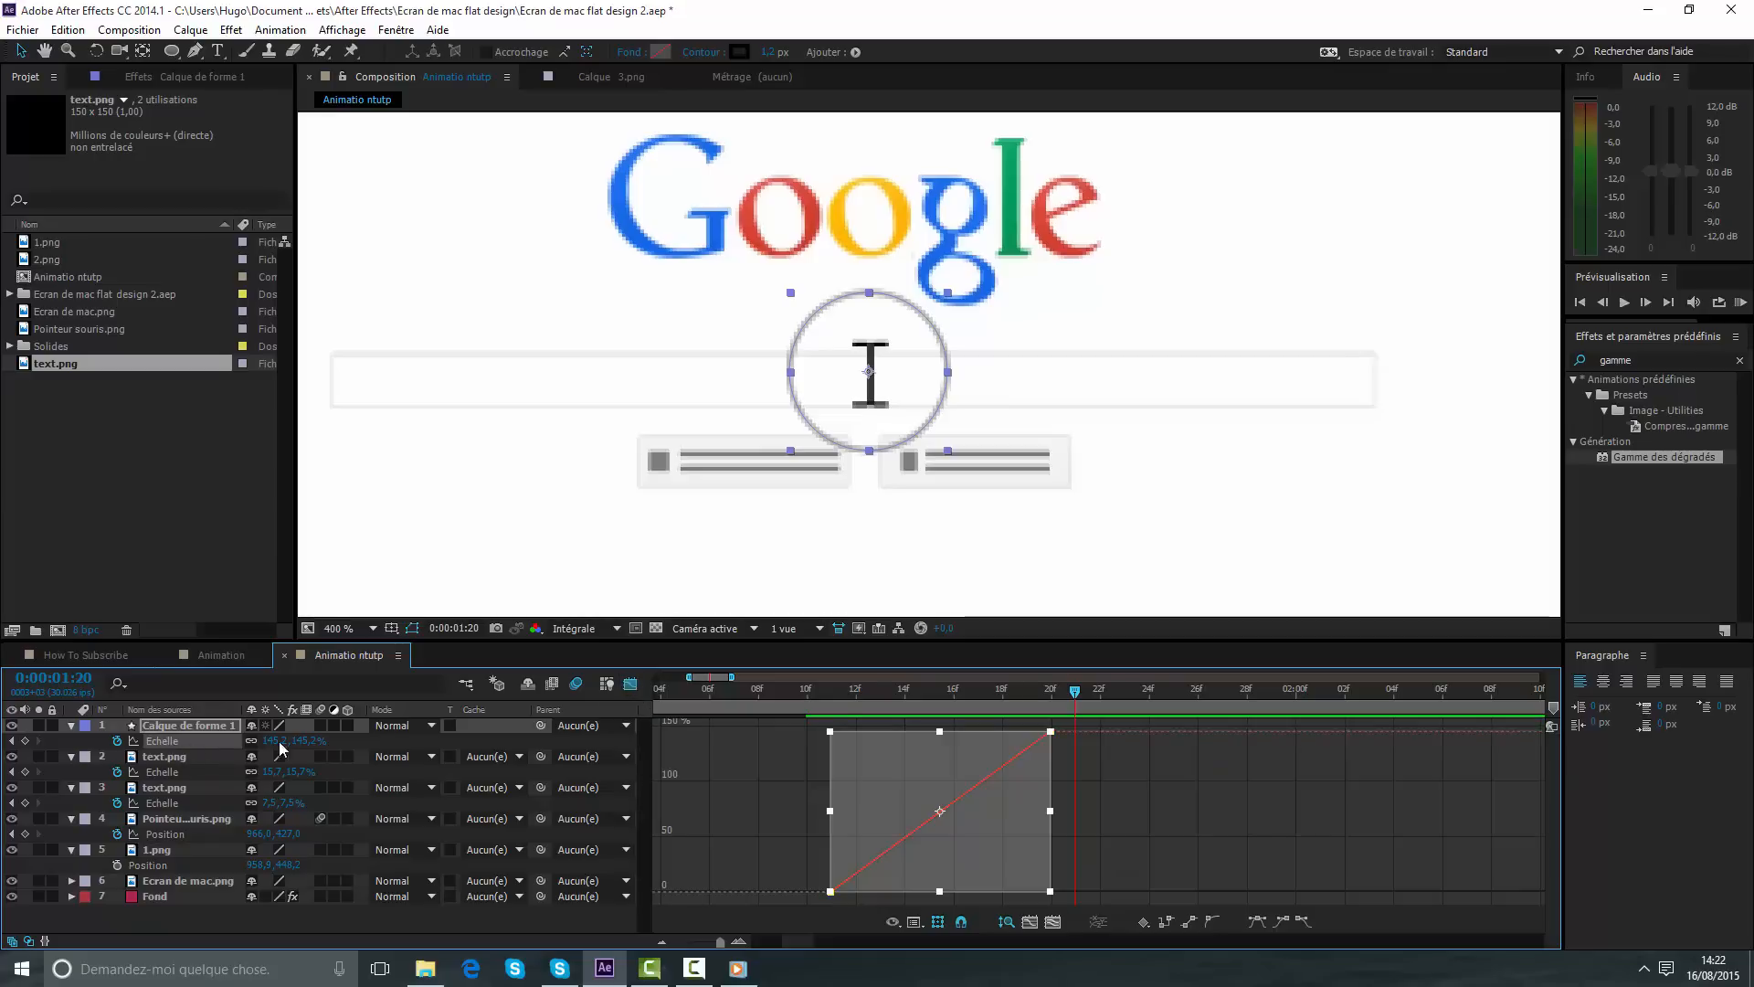
pyautogui.click(1254, 921)
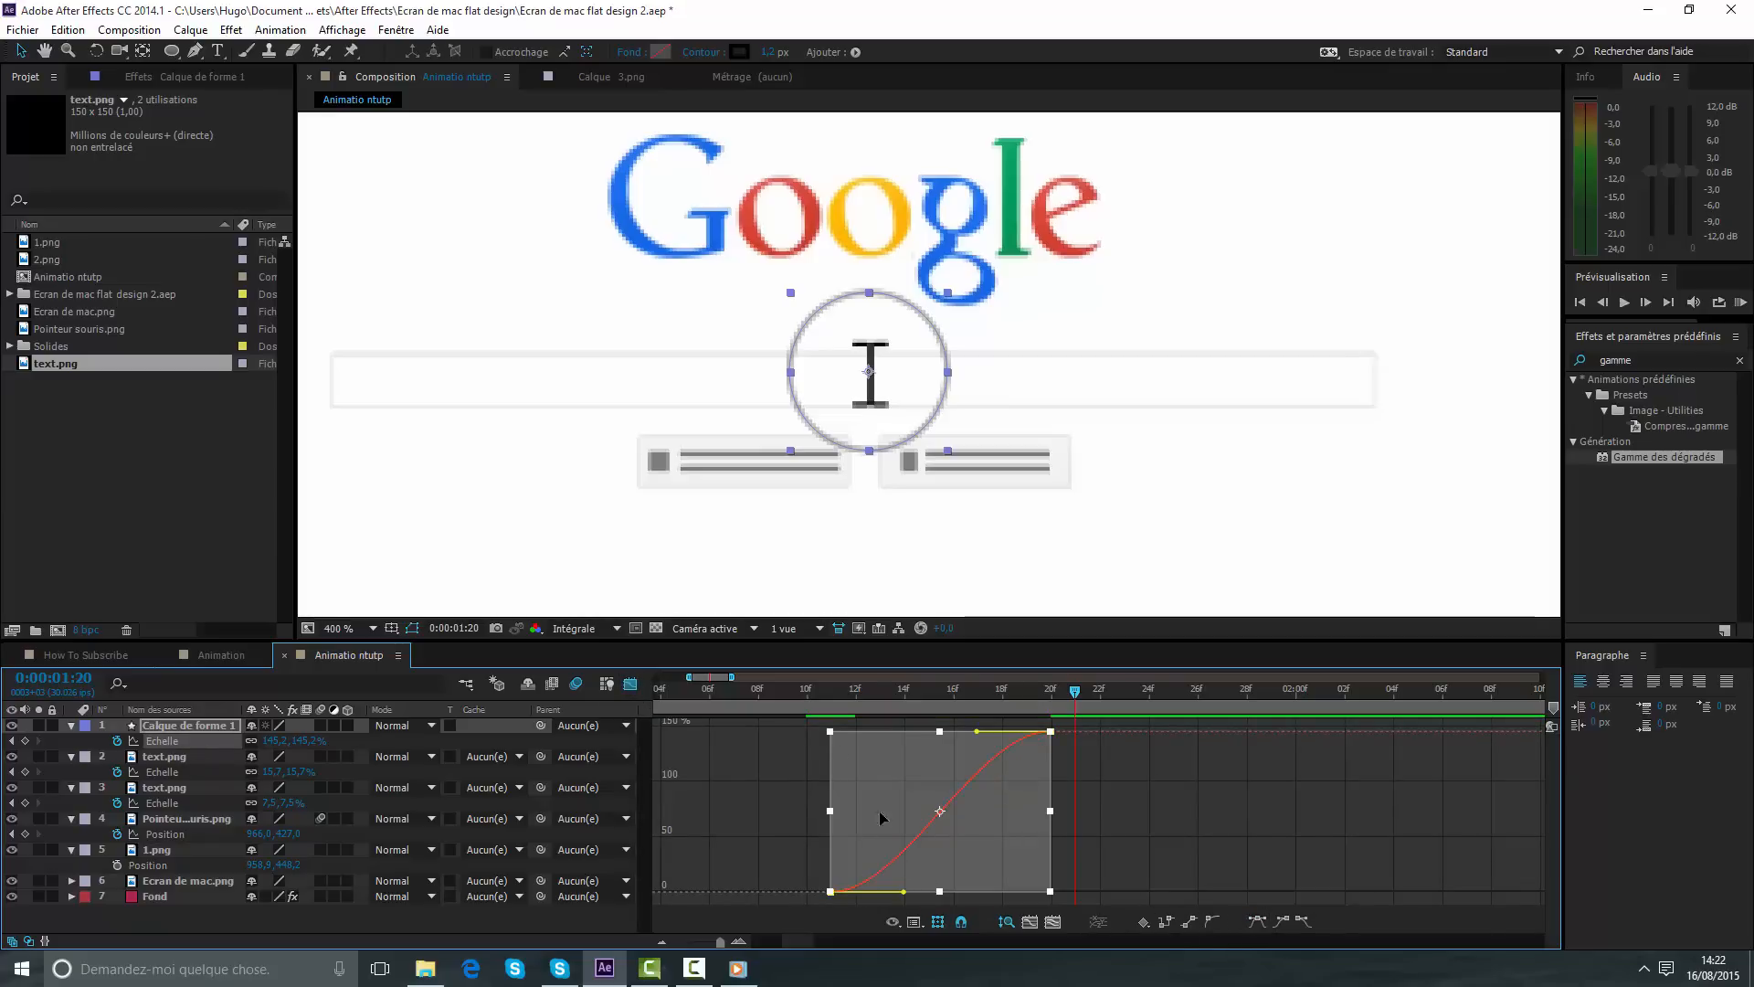
pyautogui.moveTo(826, 687)
pyautogui.mouseDown()
pyautogui.moveTo(1045, 692)
pyautogui.moveTo(811, 691)
pyautogui.moveTo(829, 693)
pyautogui.mouseUp()
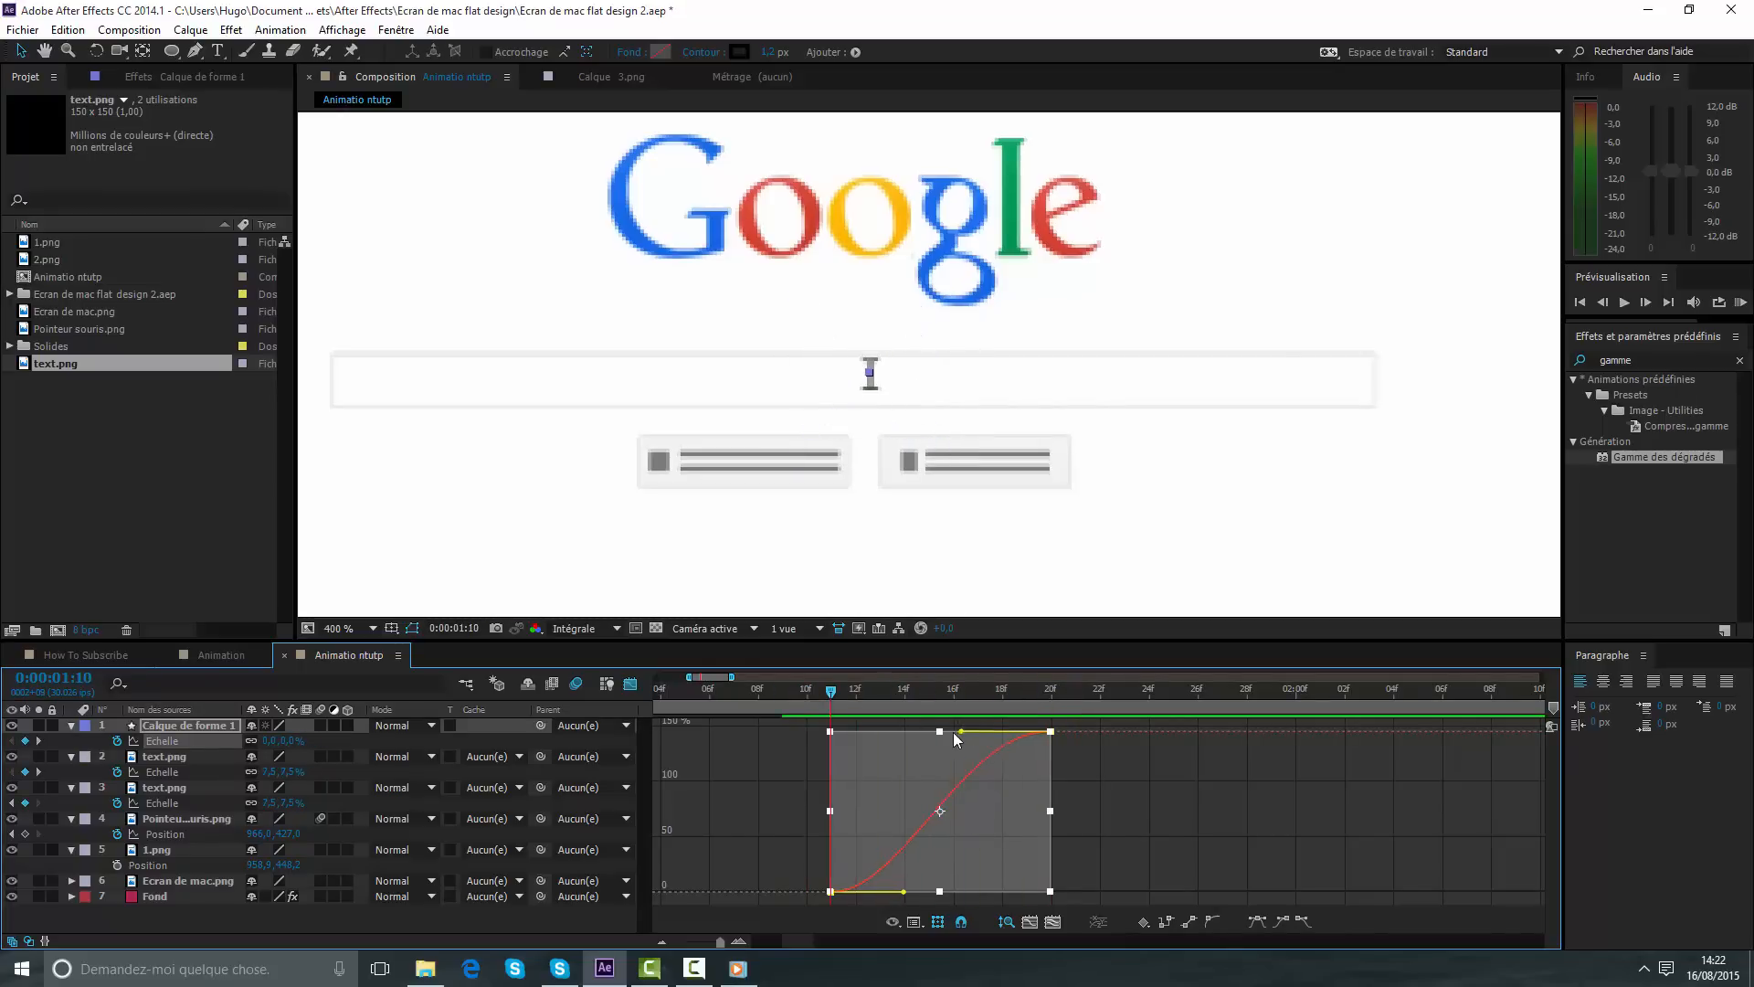
pyautogui.moveTo(835, 732); pyautogui.dragTo(826, 734)
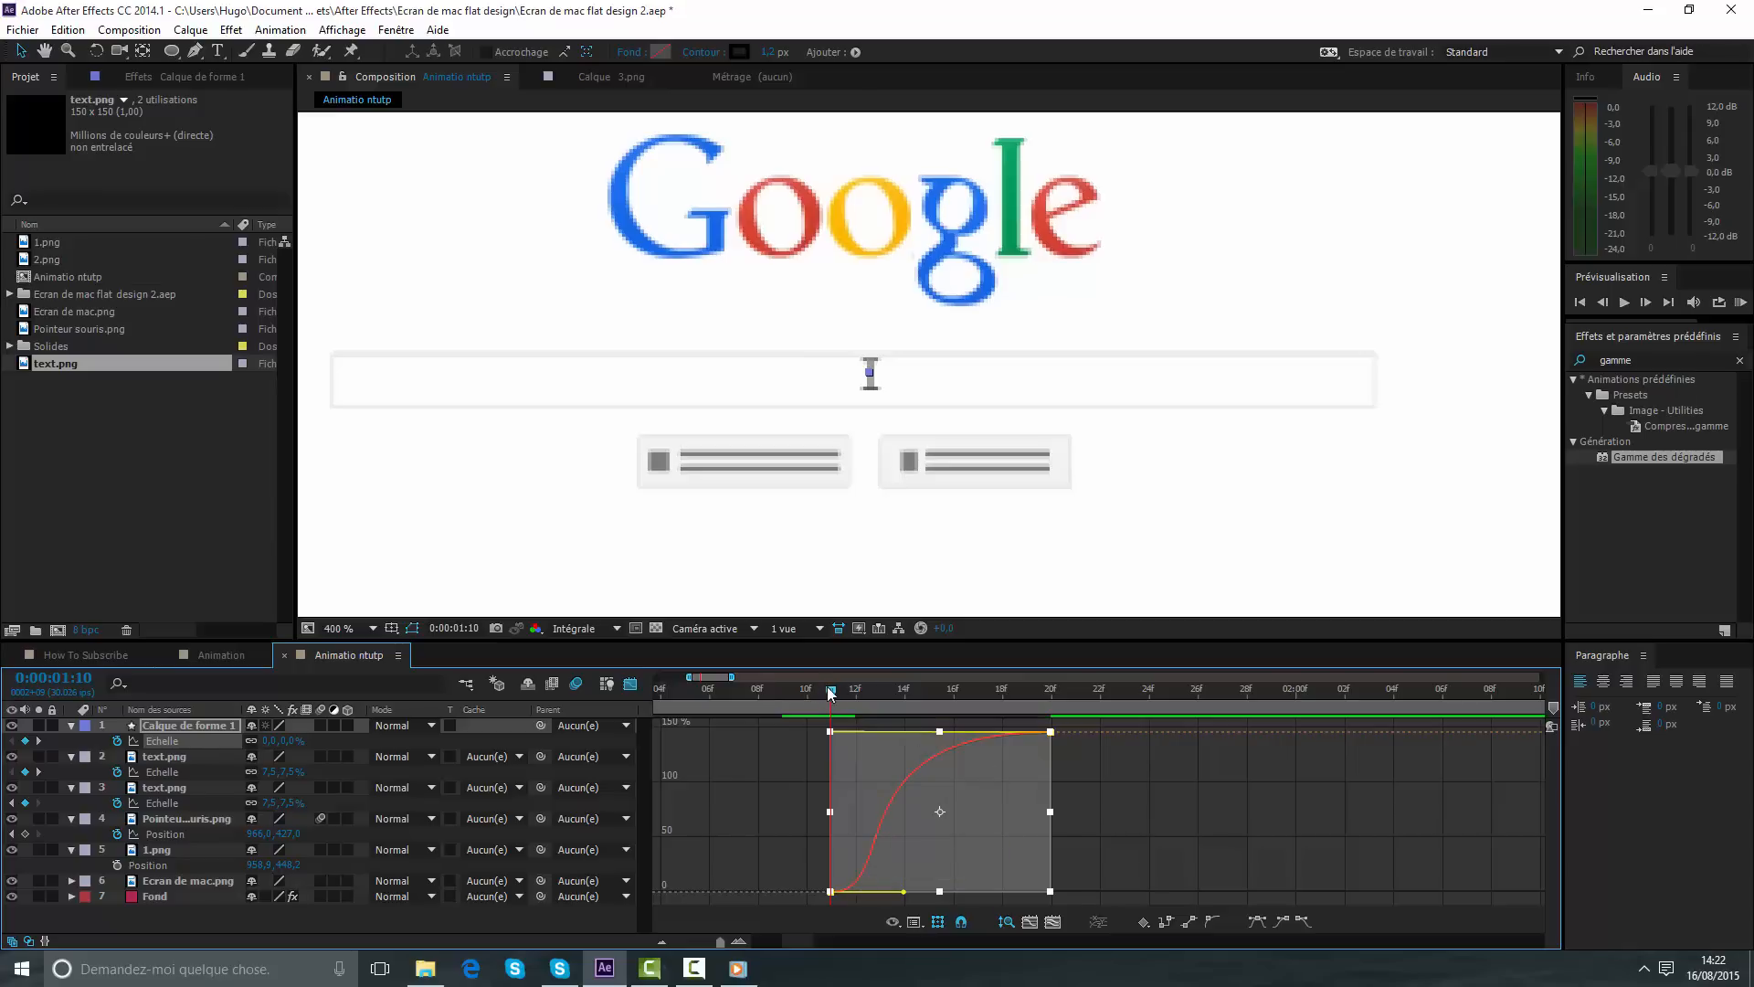
# - Extend the work area to start earlier, preview the click animation, and return from the graph editor to the layer bars
pyautogui.moveTo(832, 691); pyautogui.dragTo(773, 713)
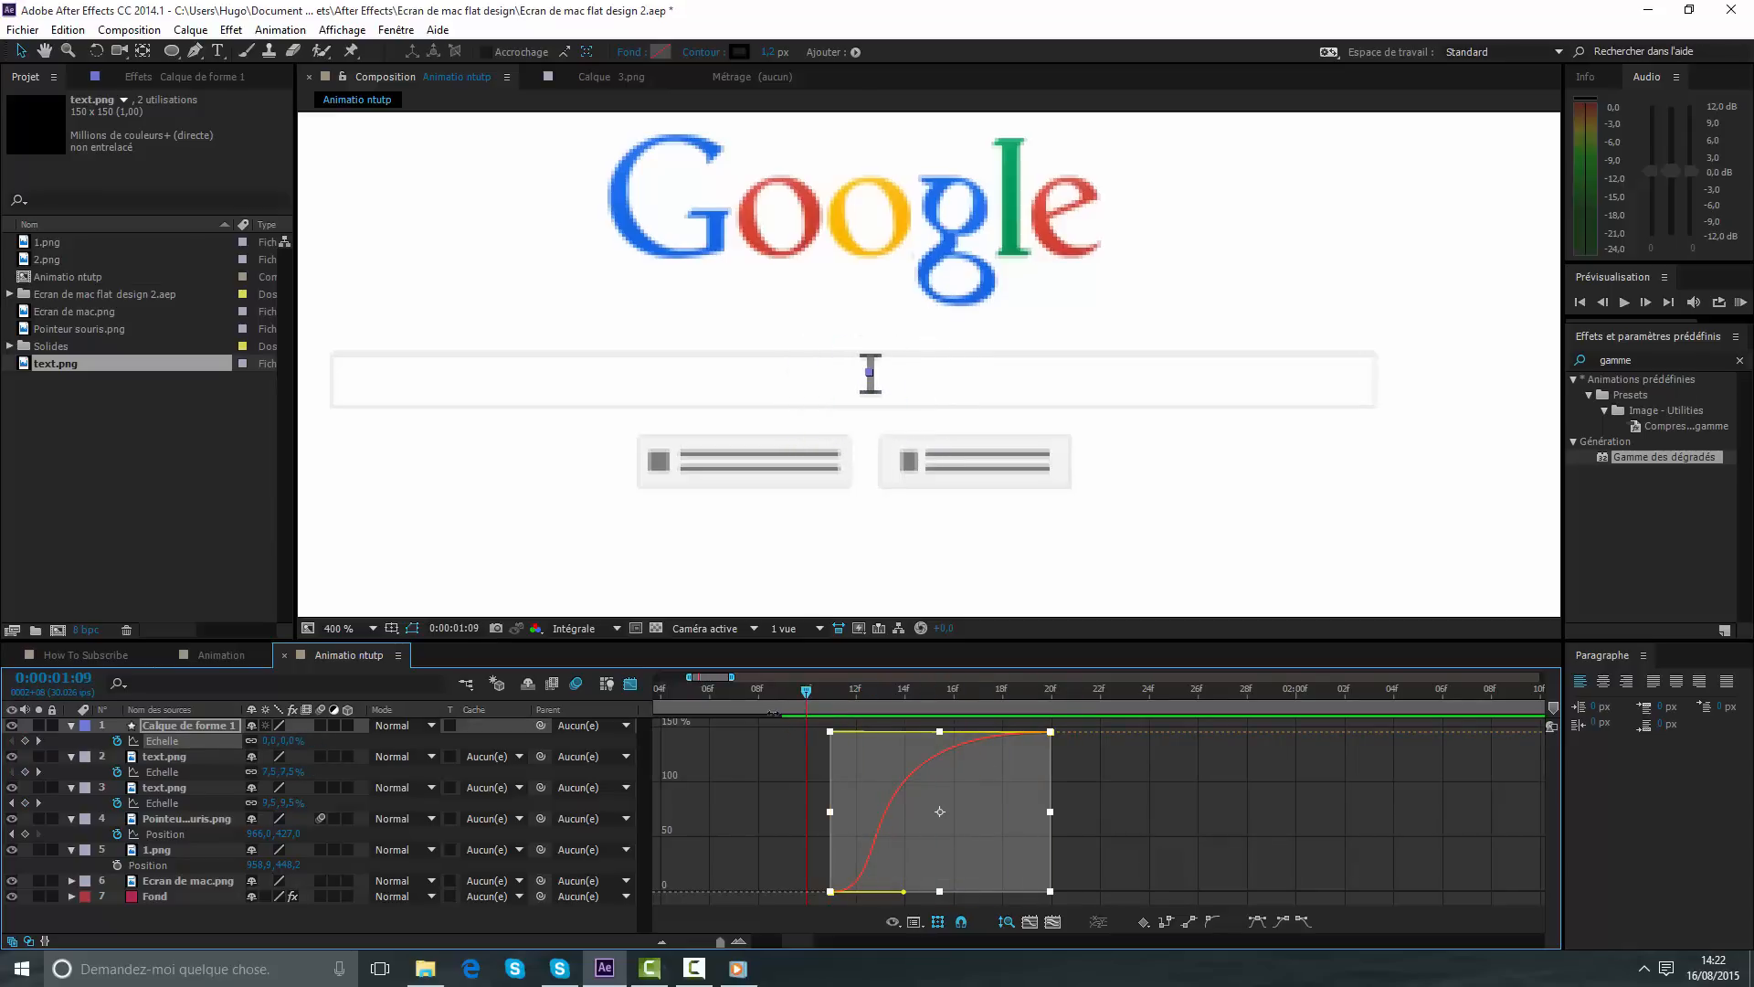
pyautogui.moveTo(688, 677); pyautogui.dragTo(656, 677)
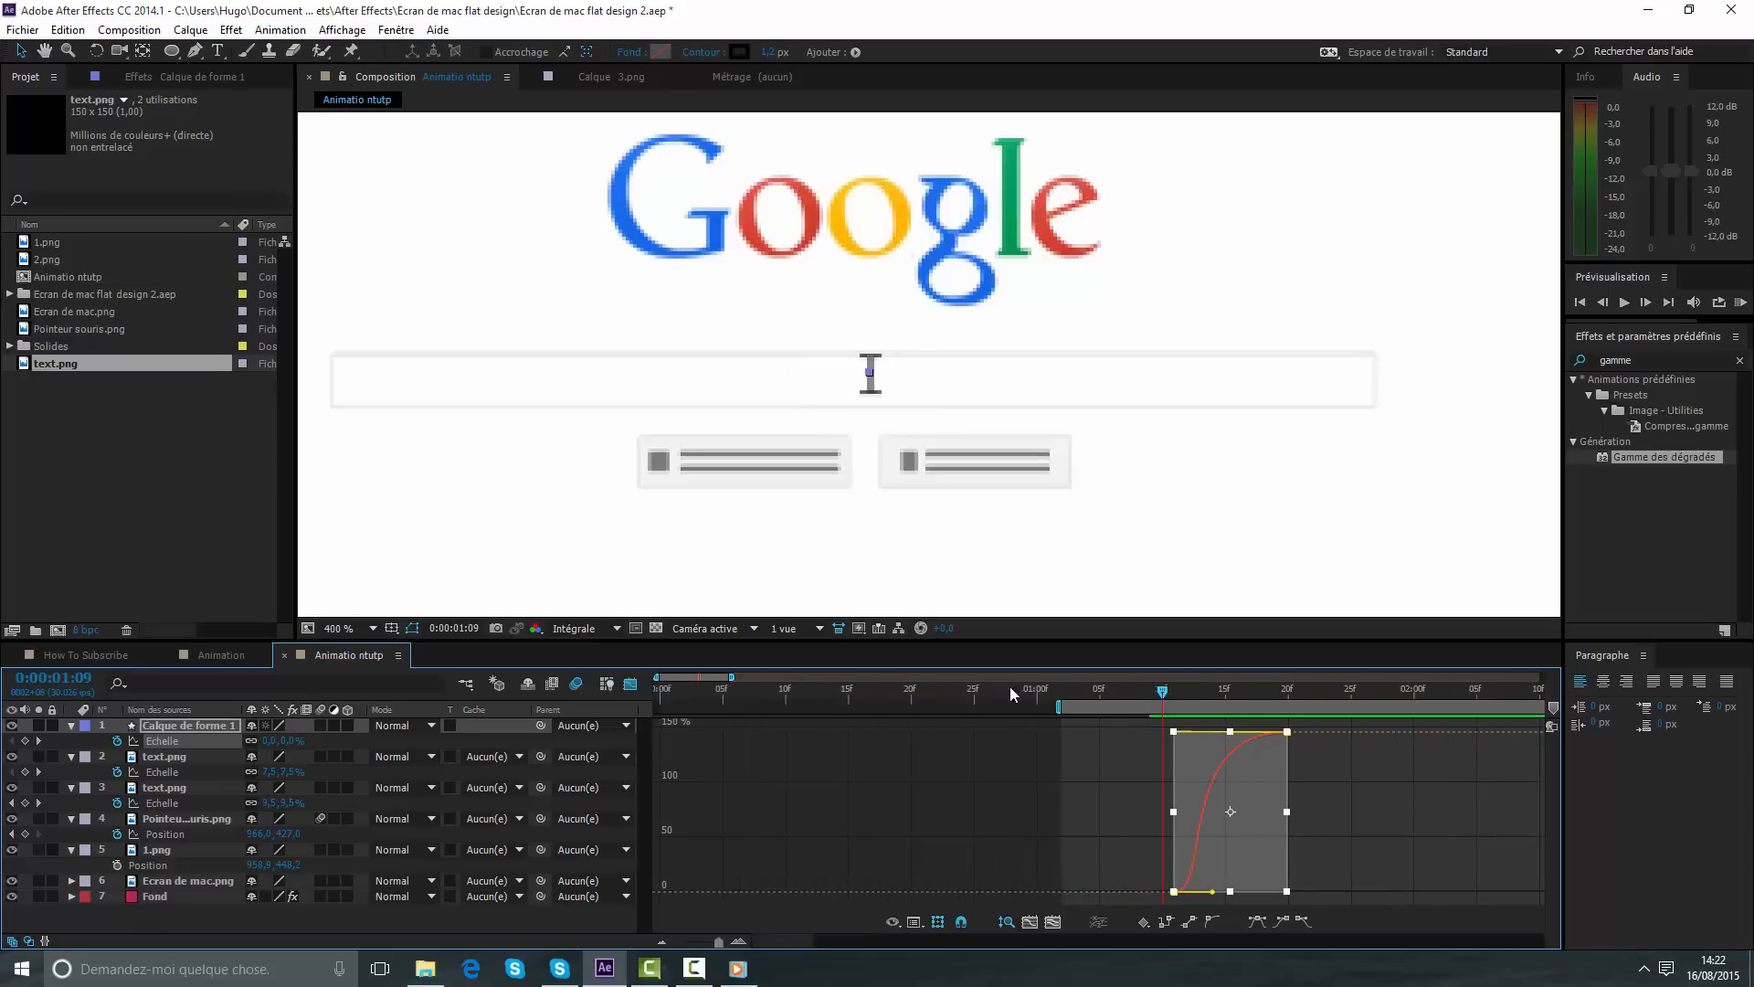
pyautogui.moveTo(1058, 706); pyautogui.dragTo(858, 709)
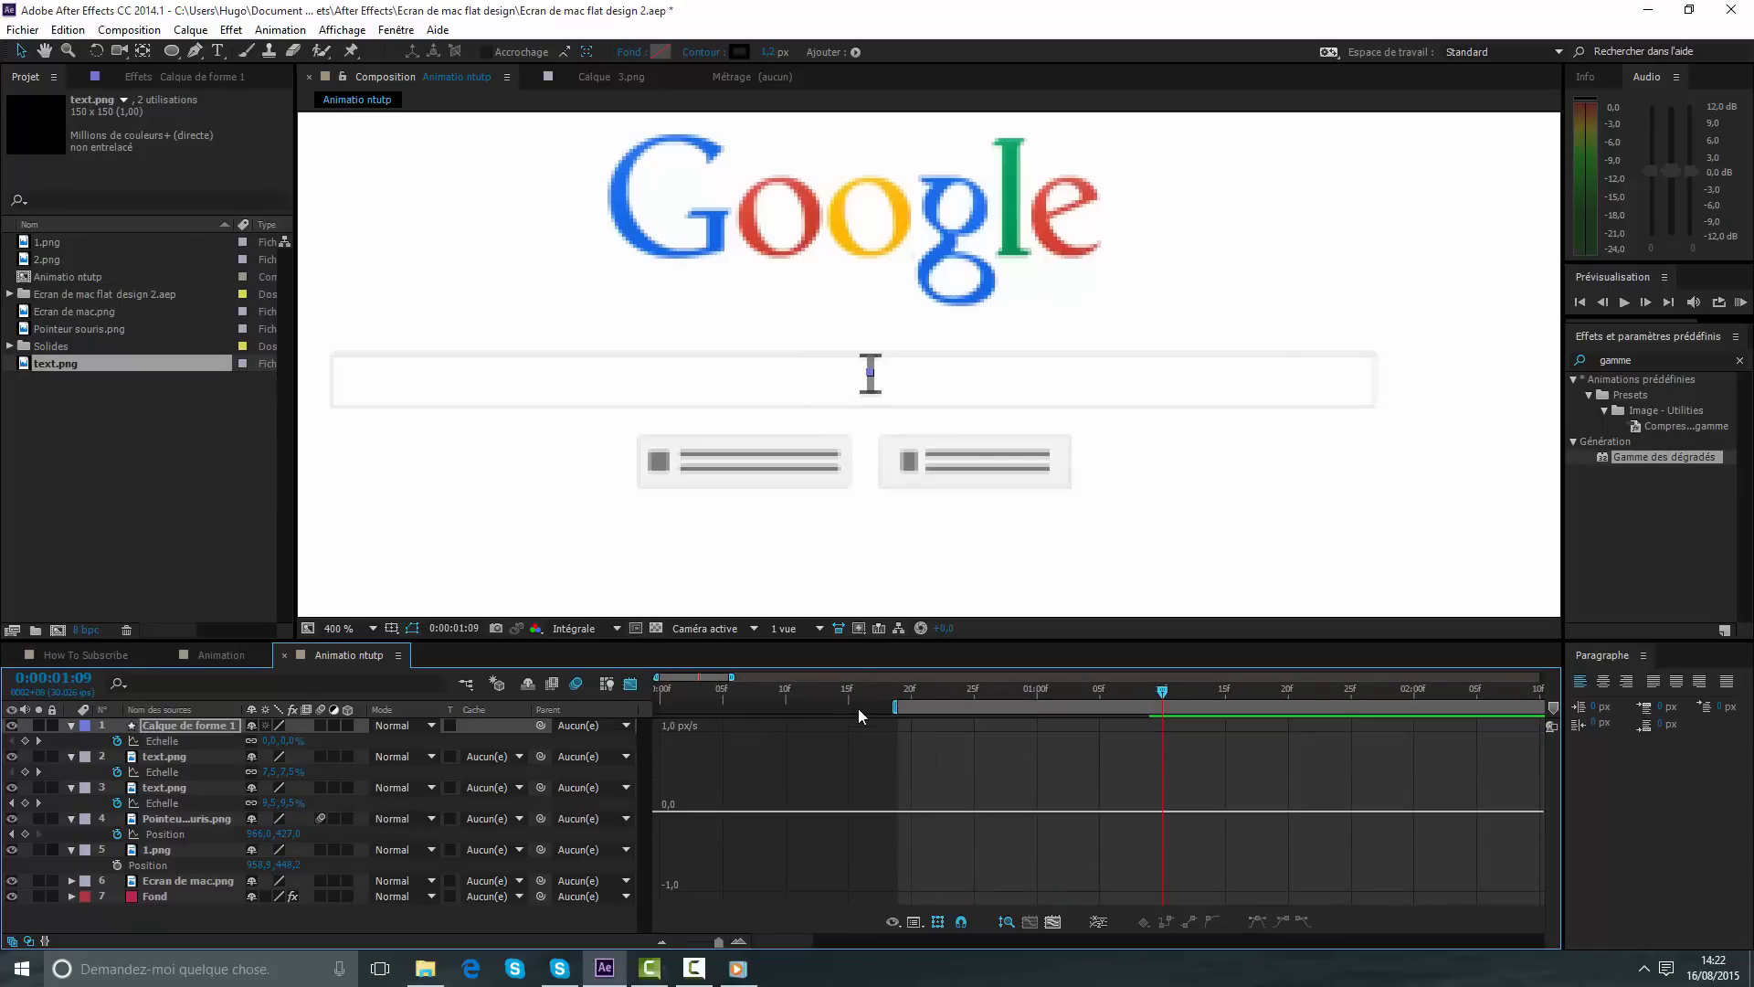
pyautogui.press('space')
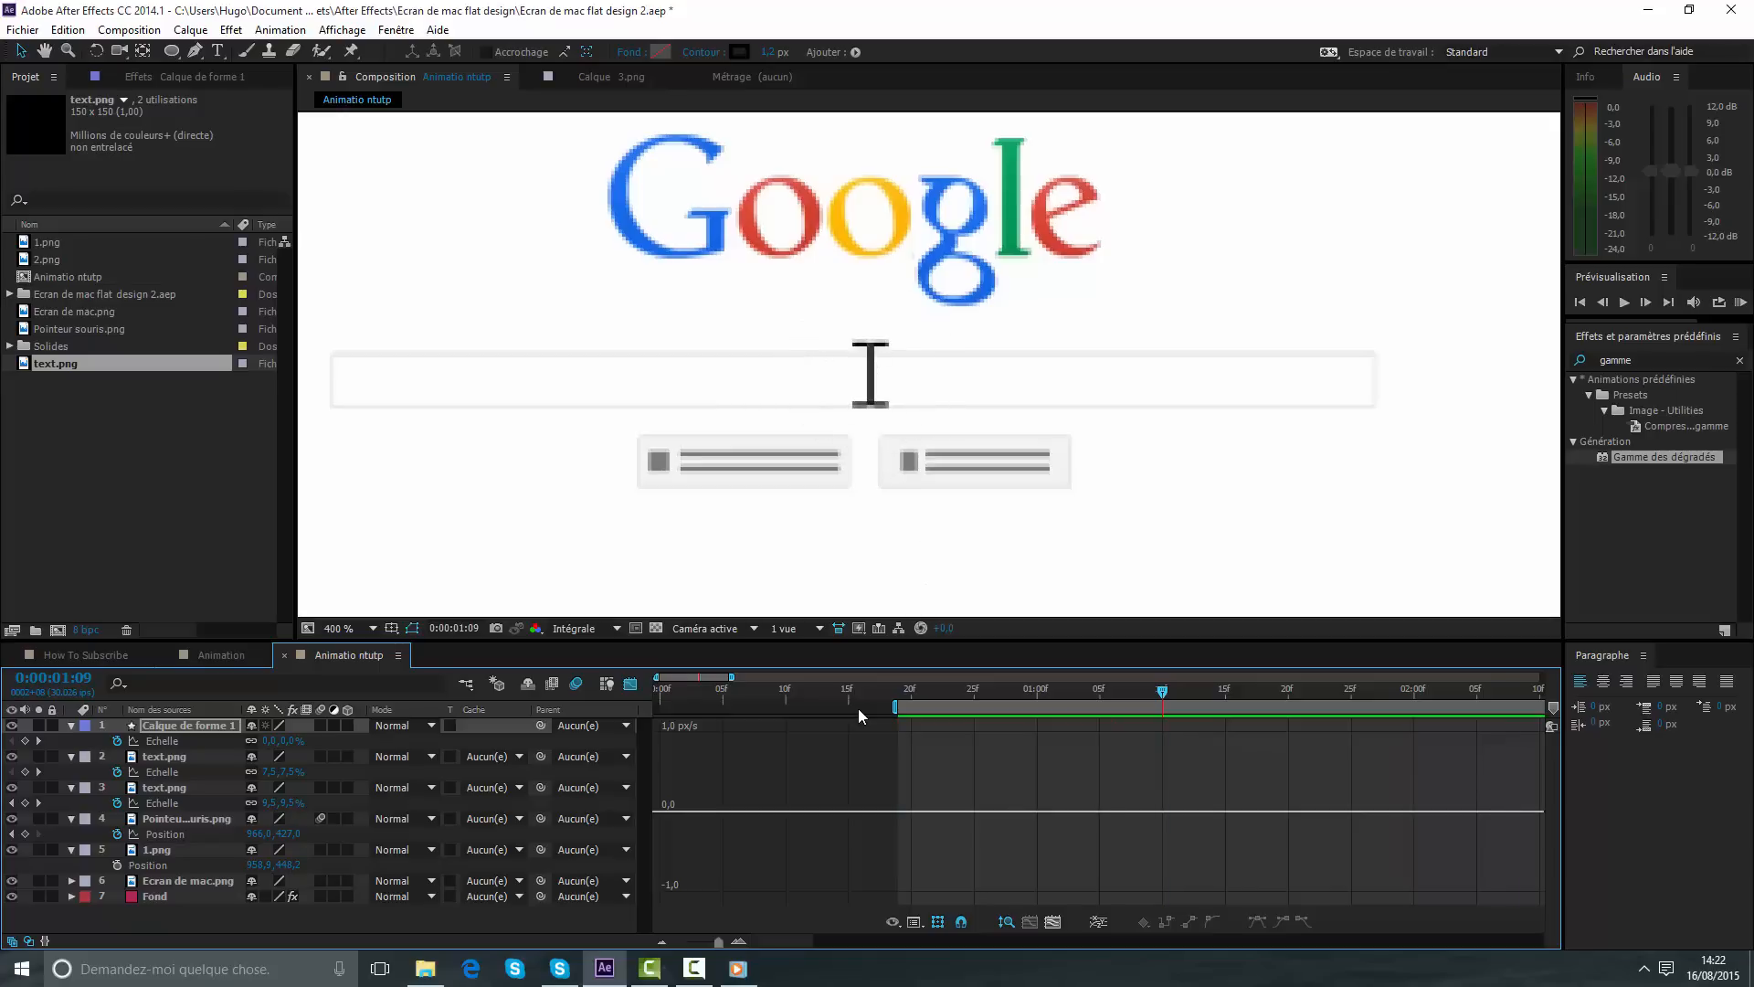
pyautogui.click(635, 687)
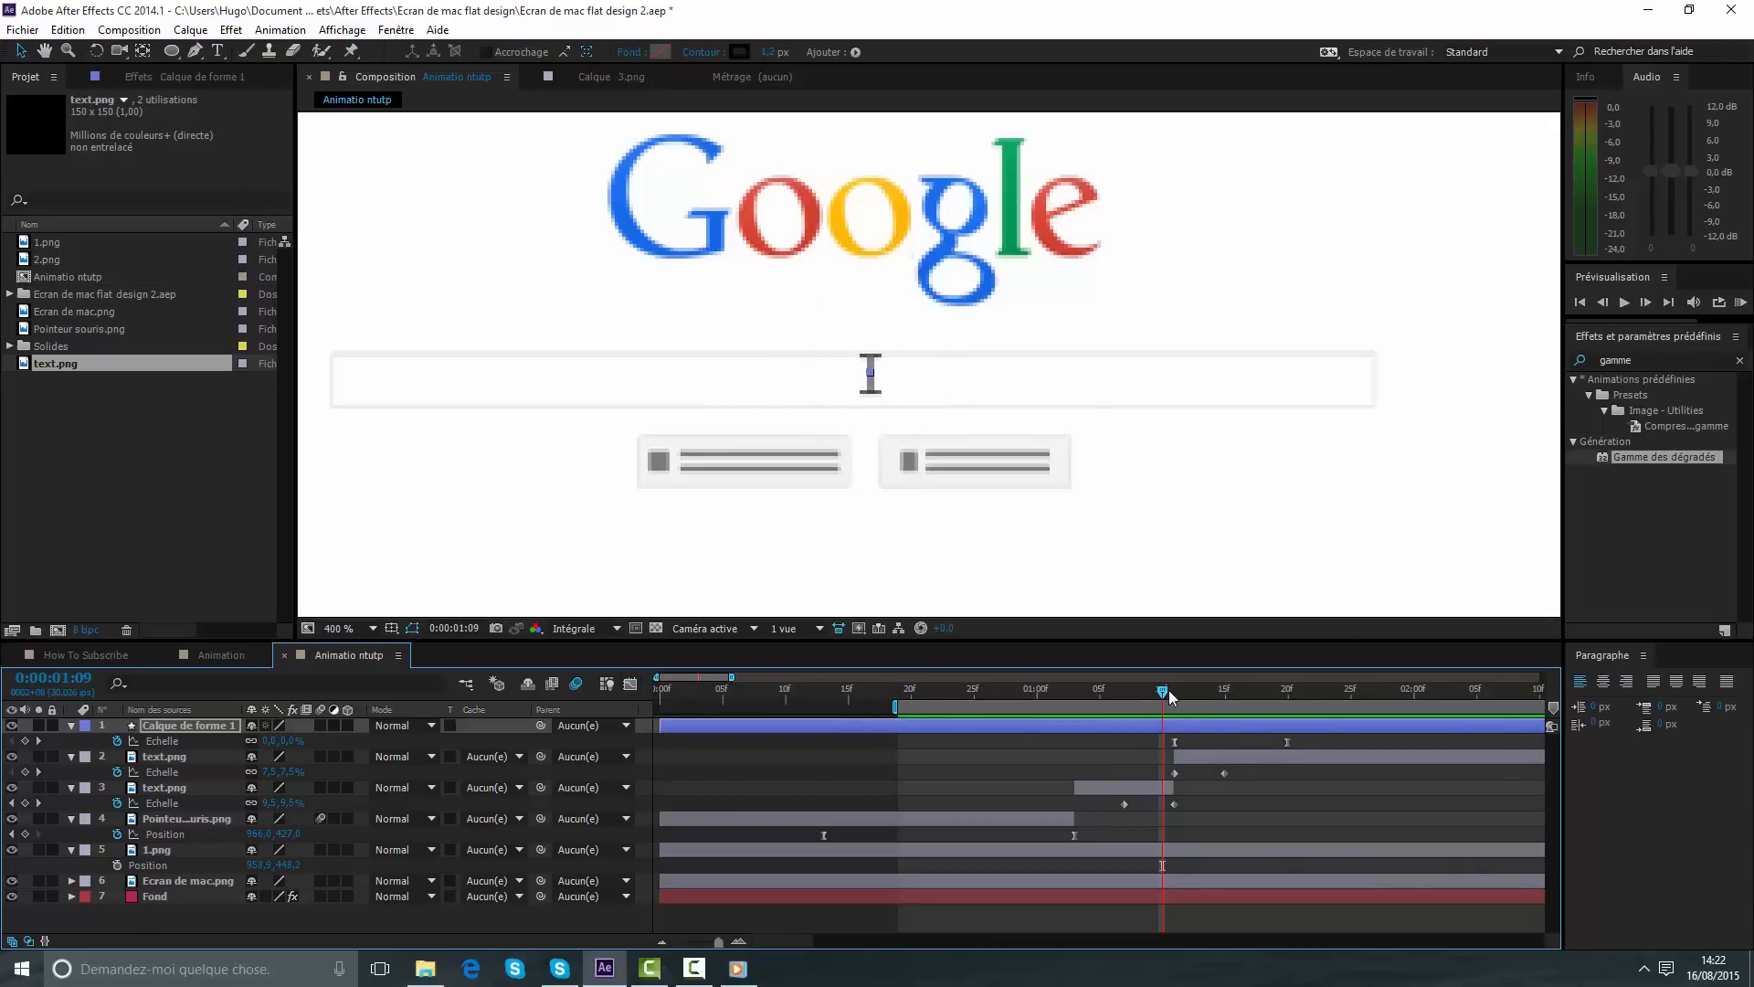
# - Add 2.png to the composition directly above the 1.png layer, starting at 0:00:01:10
pyautogui.moveTo(1169, 689)
pyautogui.mouseDown()
pyautogui.moveTo(1199, 696)
pyautogui.moveTo(1173, 698)
pyautogui.mouseUp()
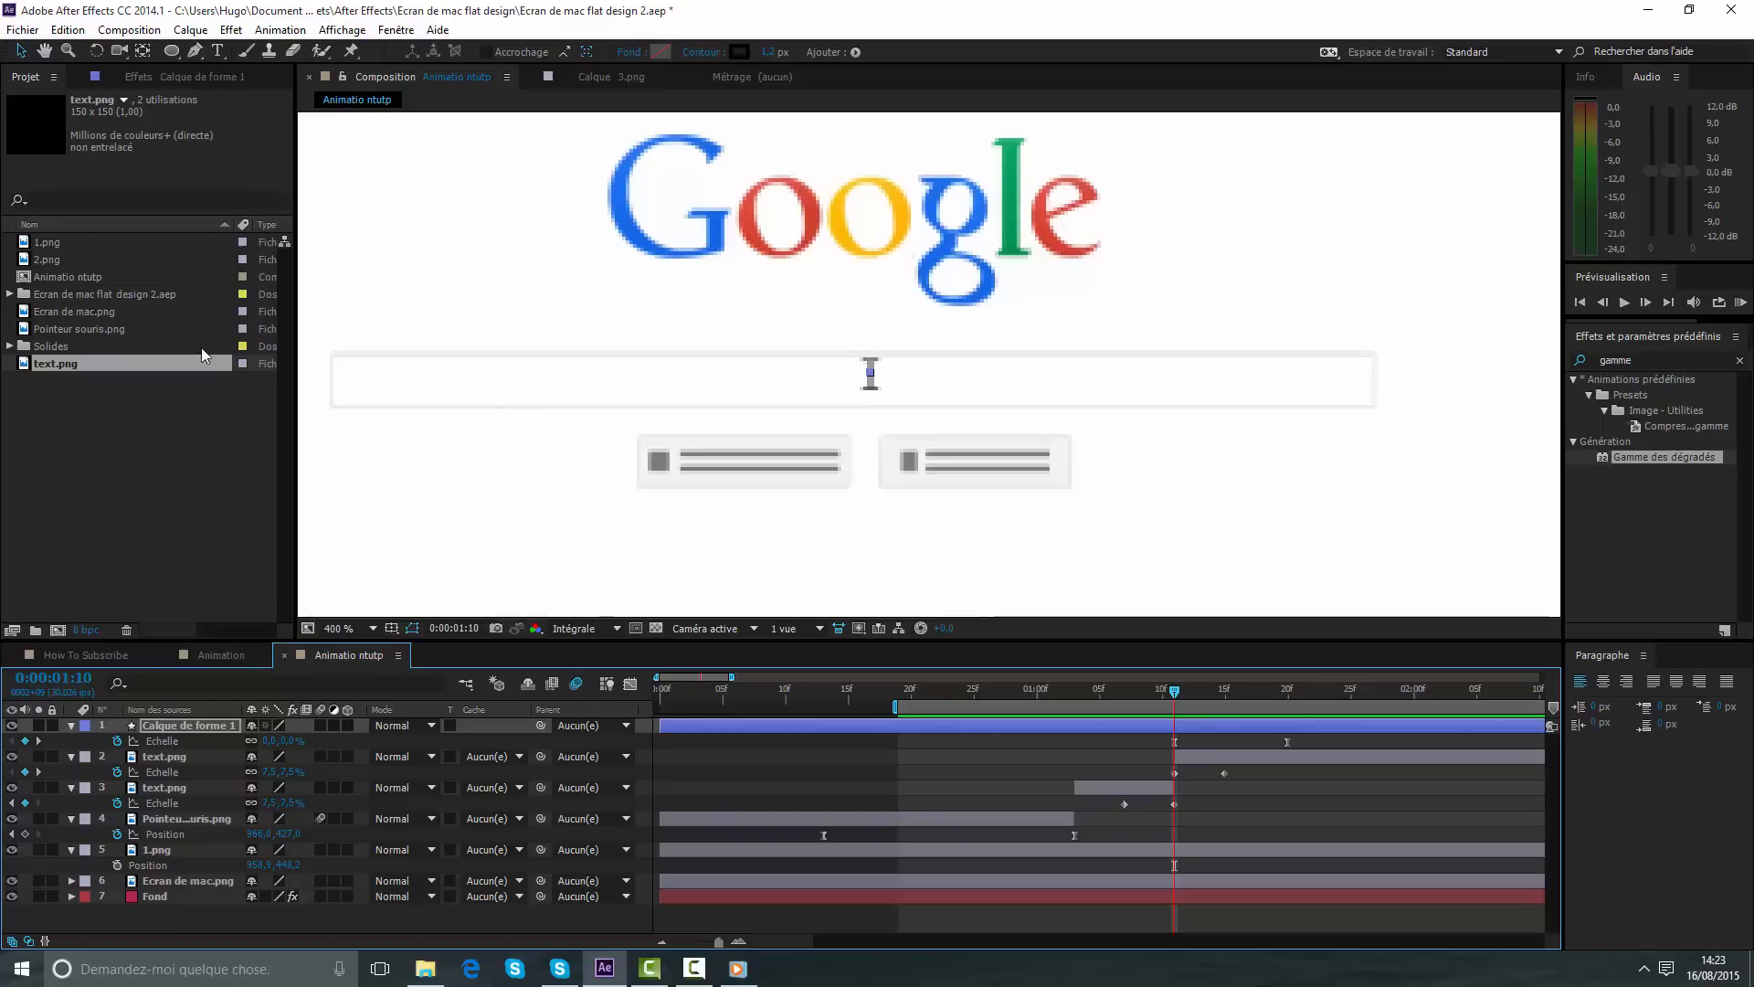
pyautogui.moveTo(75, 261)
pyautogui.mouseDown()
pyautogui.moveTo(49, 259)
pyautogui.moveTo(968, 729)
pyautogui.moveTo(1133, 762)
pyautogui.moveTo(1066, 857)
pyautogui.moveTo(1067, 837)
pyautogui.moveTo(1252, 850)
pyautogui.moveTo(1213, 852)
pyautogui.mouseUp()
pyautogui.scroll(-3, 985, 495)
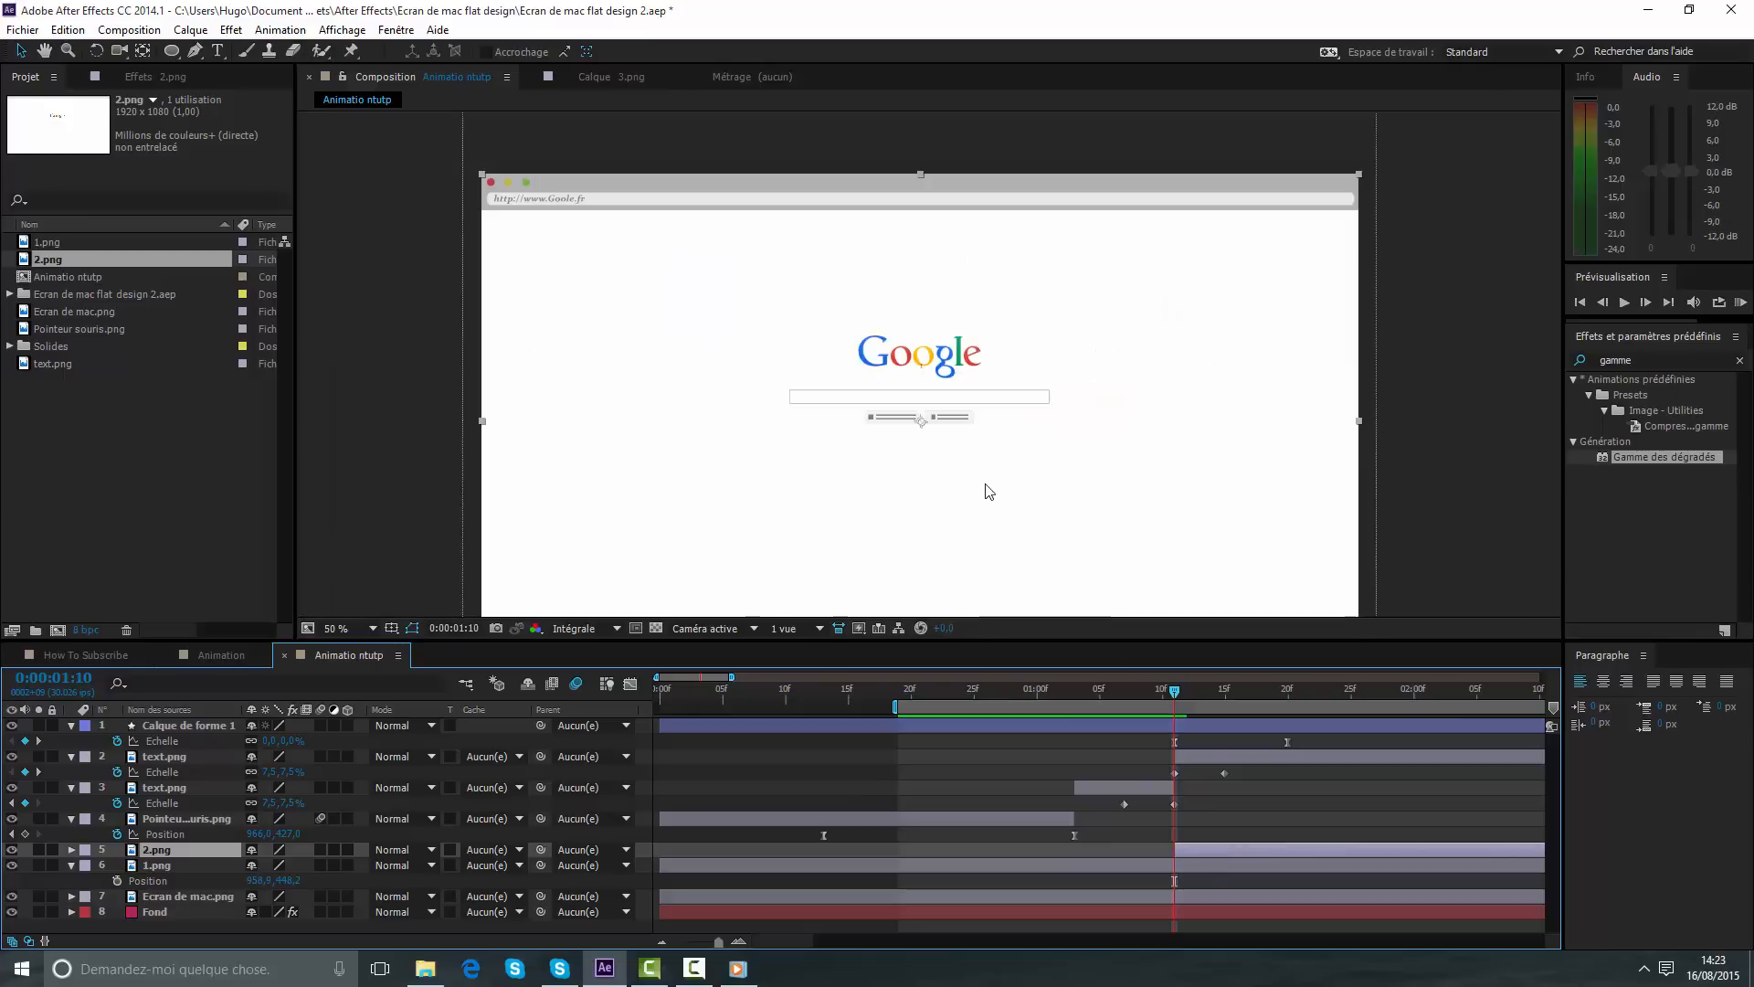
# - Expand all the Transform properties of the 2.png and 1.png layers so their values can be compared
pyautogui.press('s')
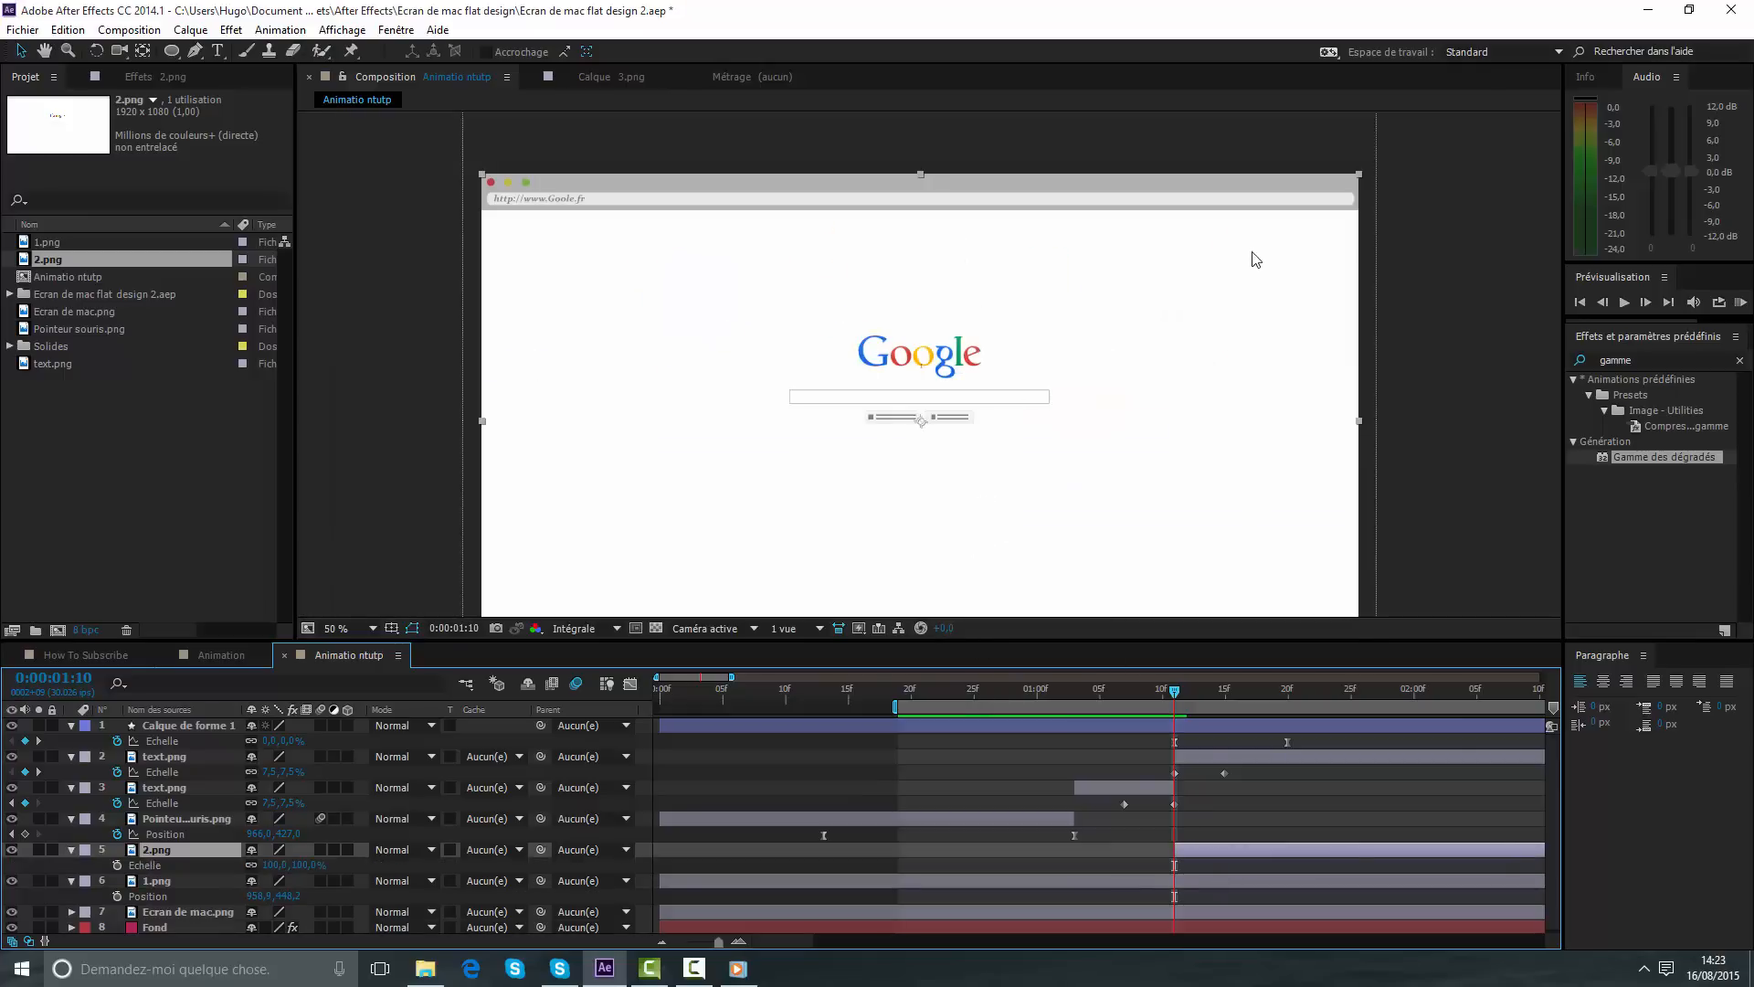
pyautogui.press('s')
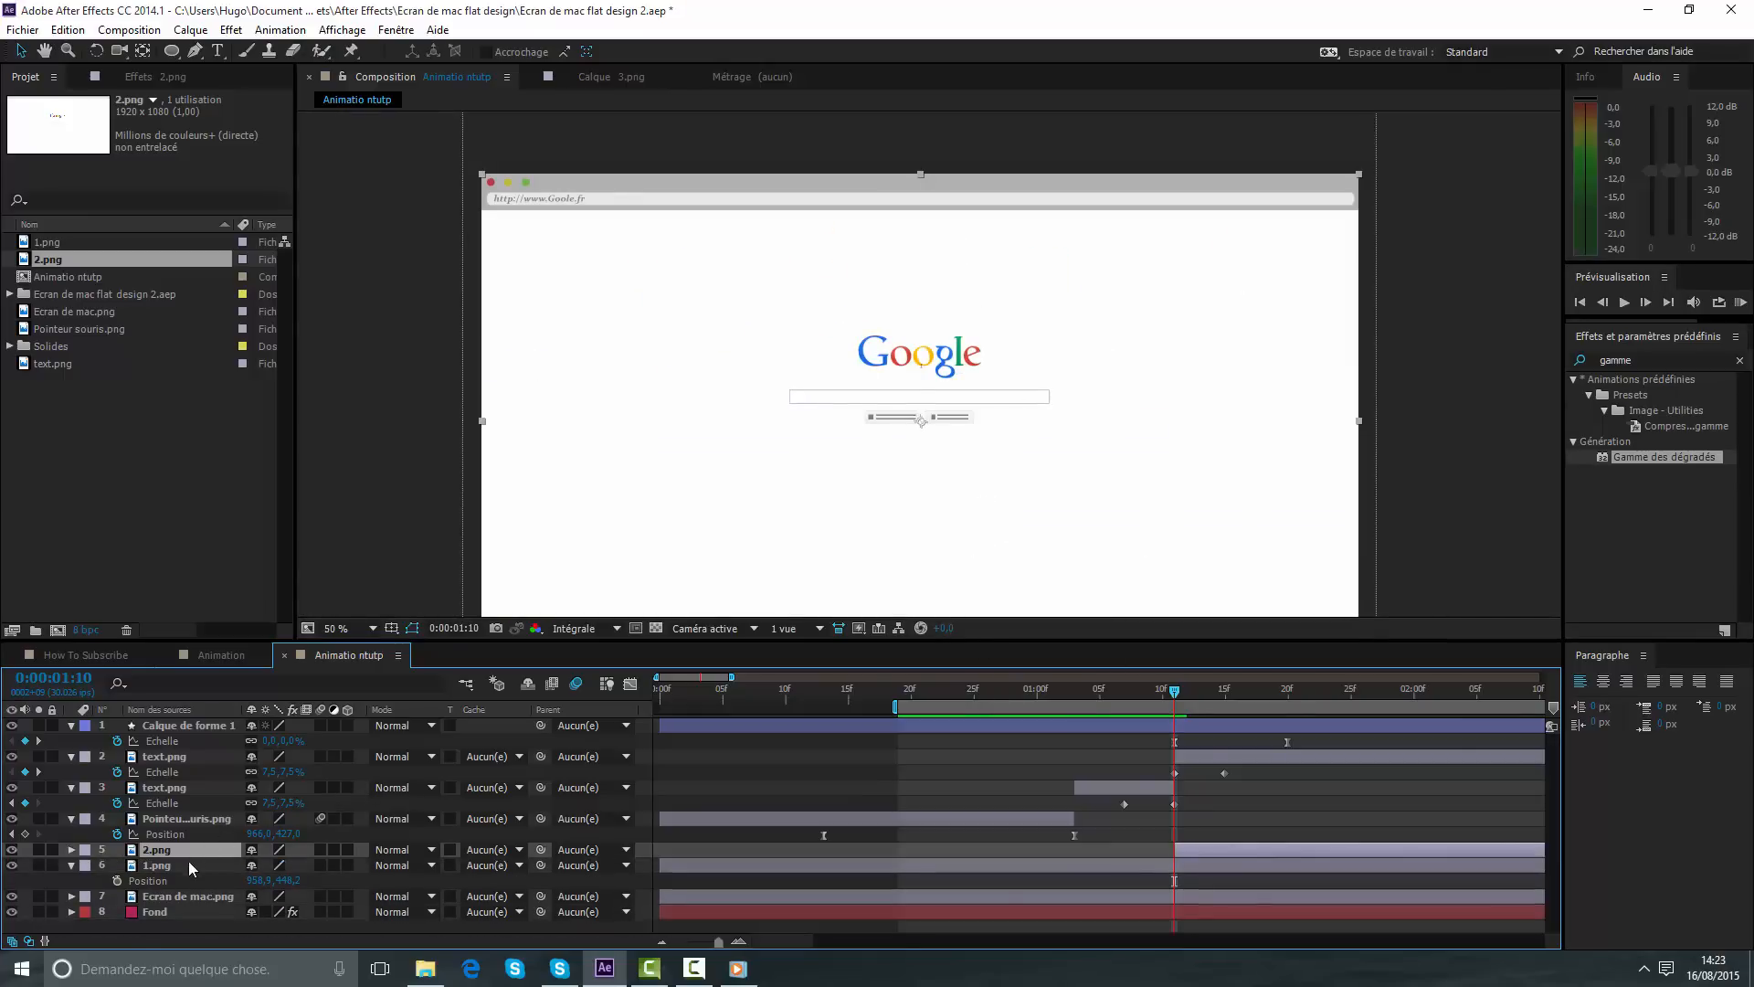
pyautogui.click(188, 864)
pyautogui.click(72, 849)
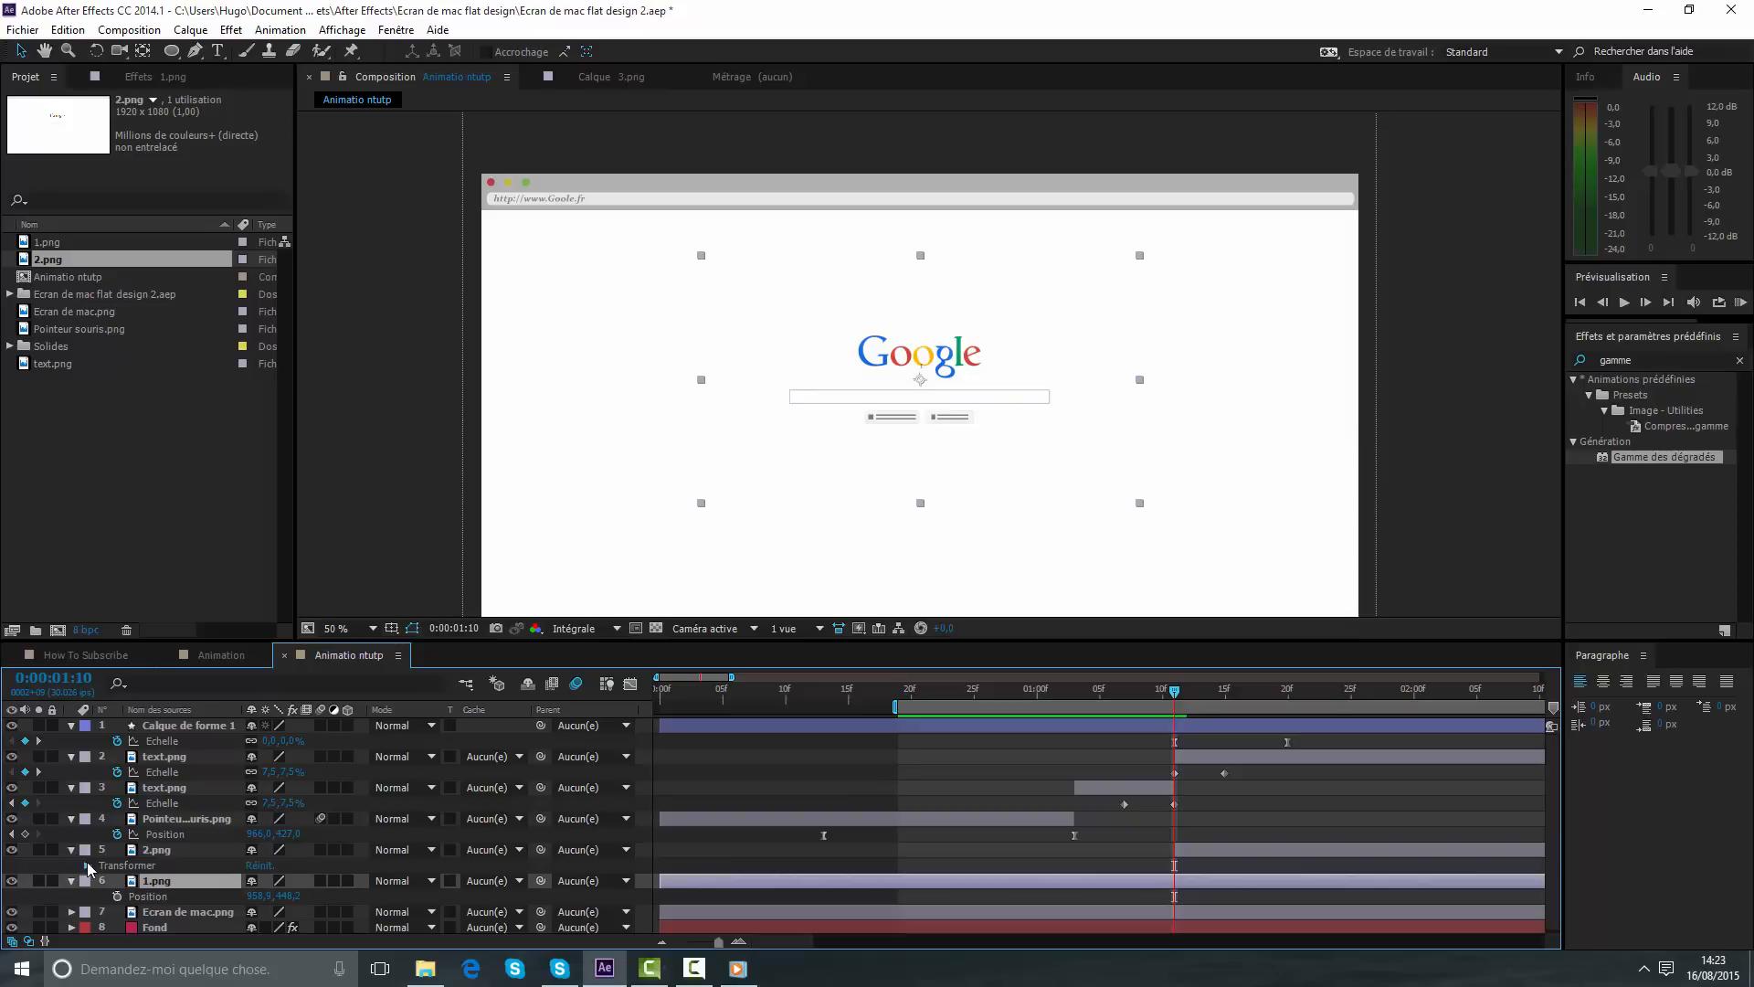
pyautogui.click(88, 865)
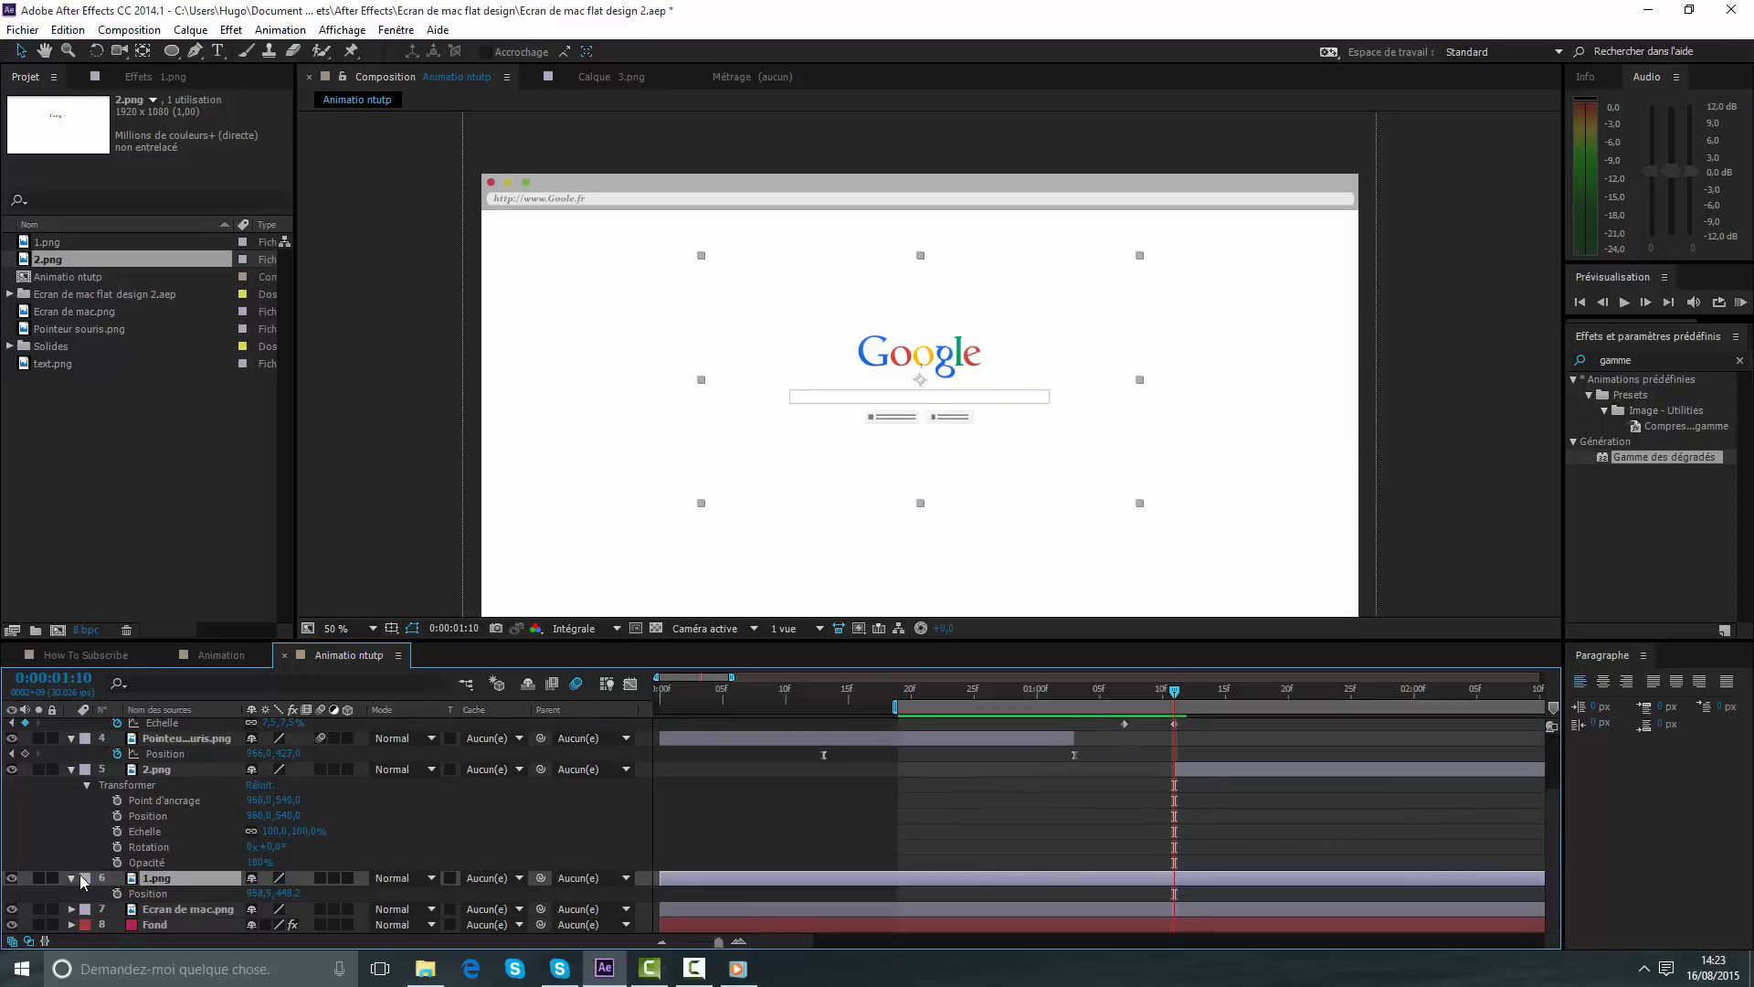
pyautogui.click(71, 877)
pyautogui.click(72, 893)
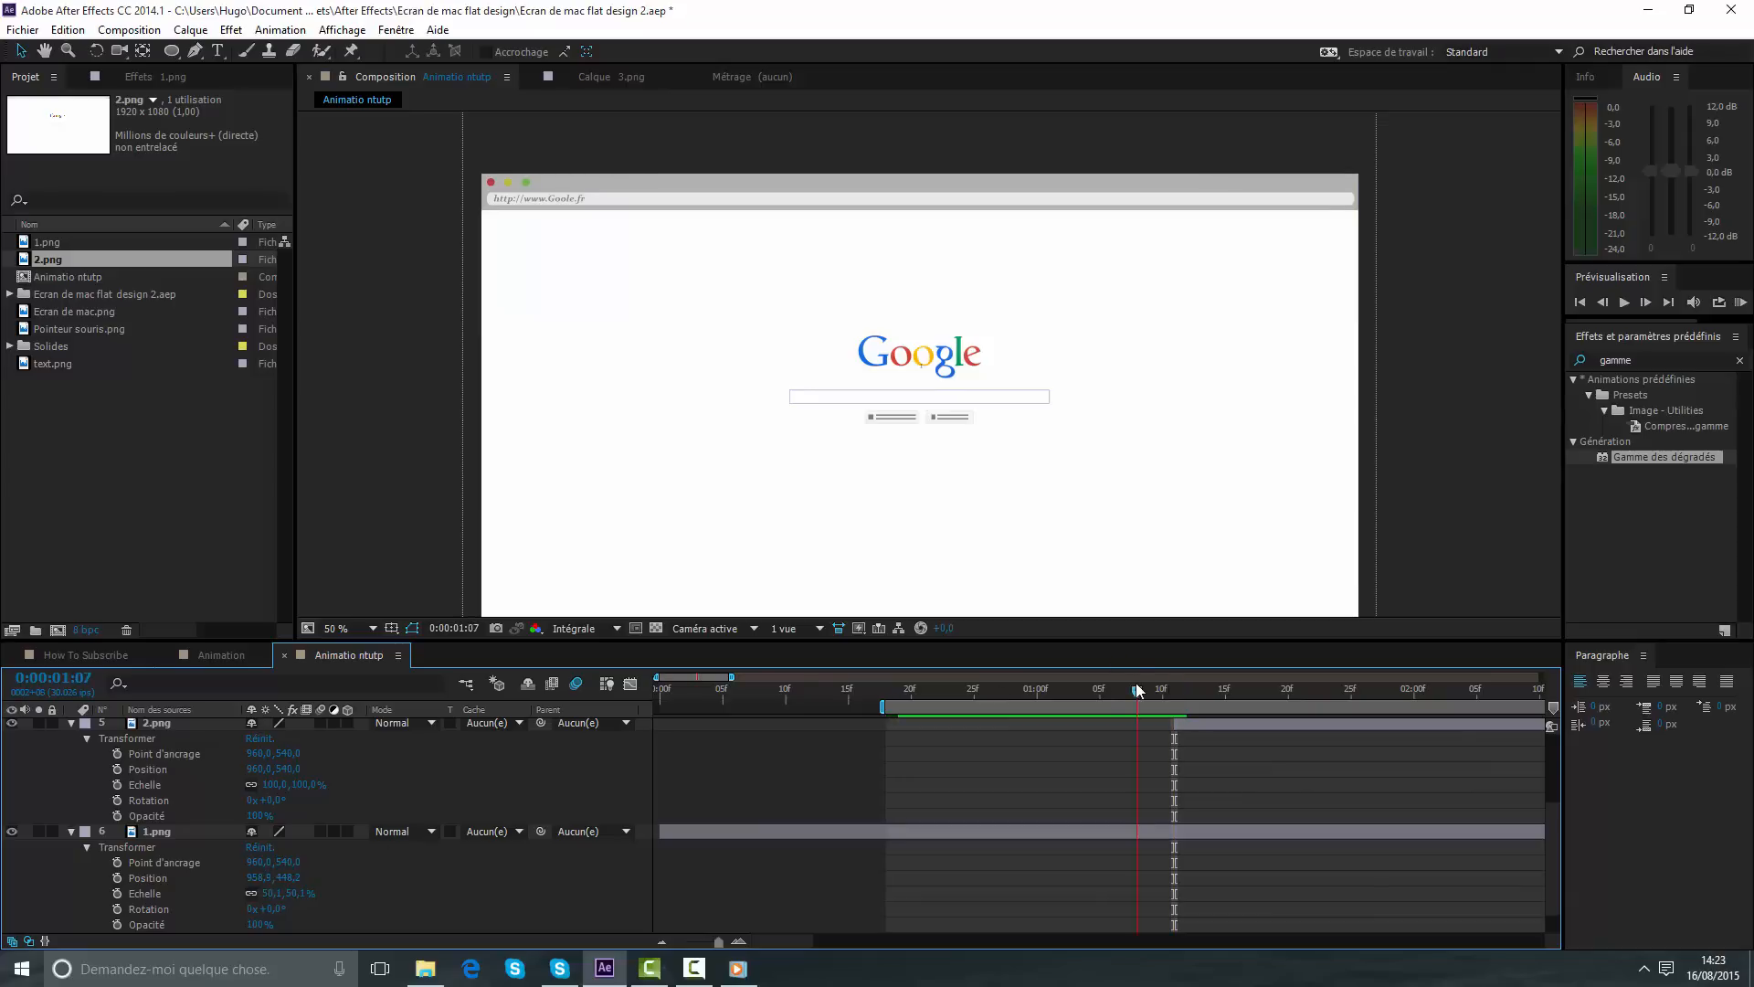
# - Set the Scale of the 2.png layer to 50.1%, matching the 1.png layer
pyautogui.moveTo(1137, 685); pyautogui.dragTo(1087, 692)
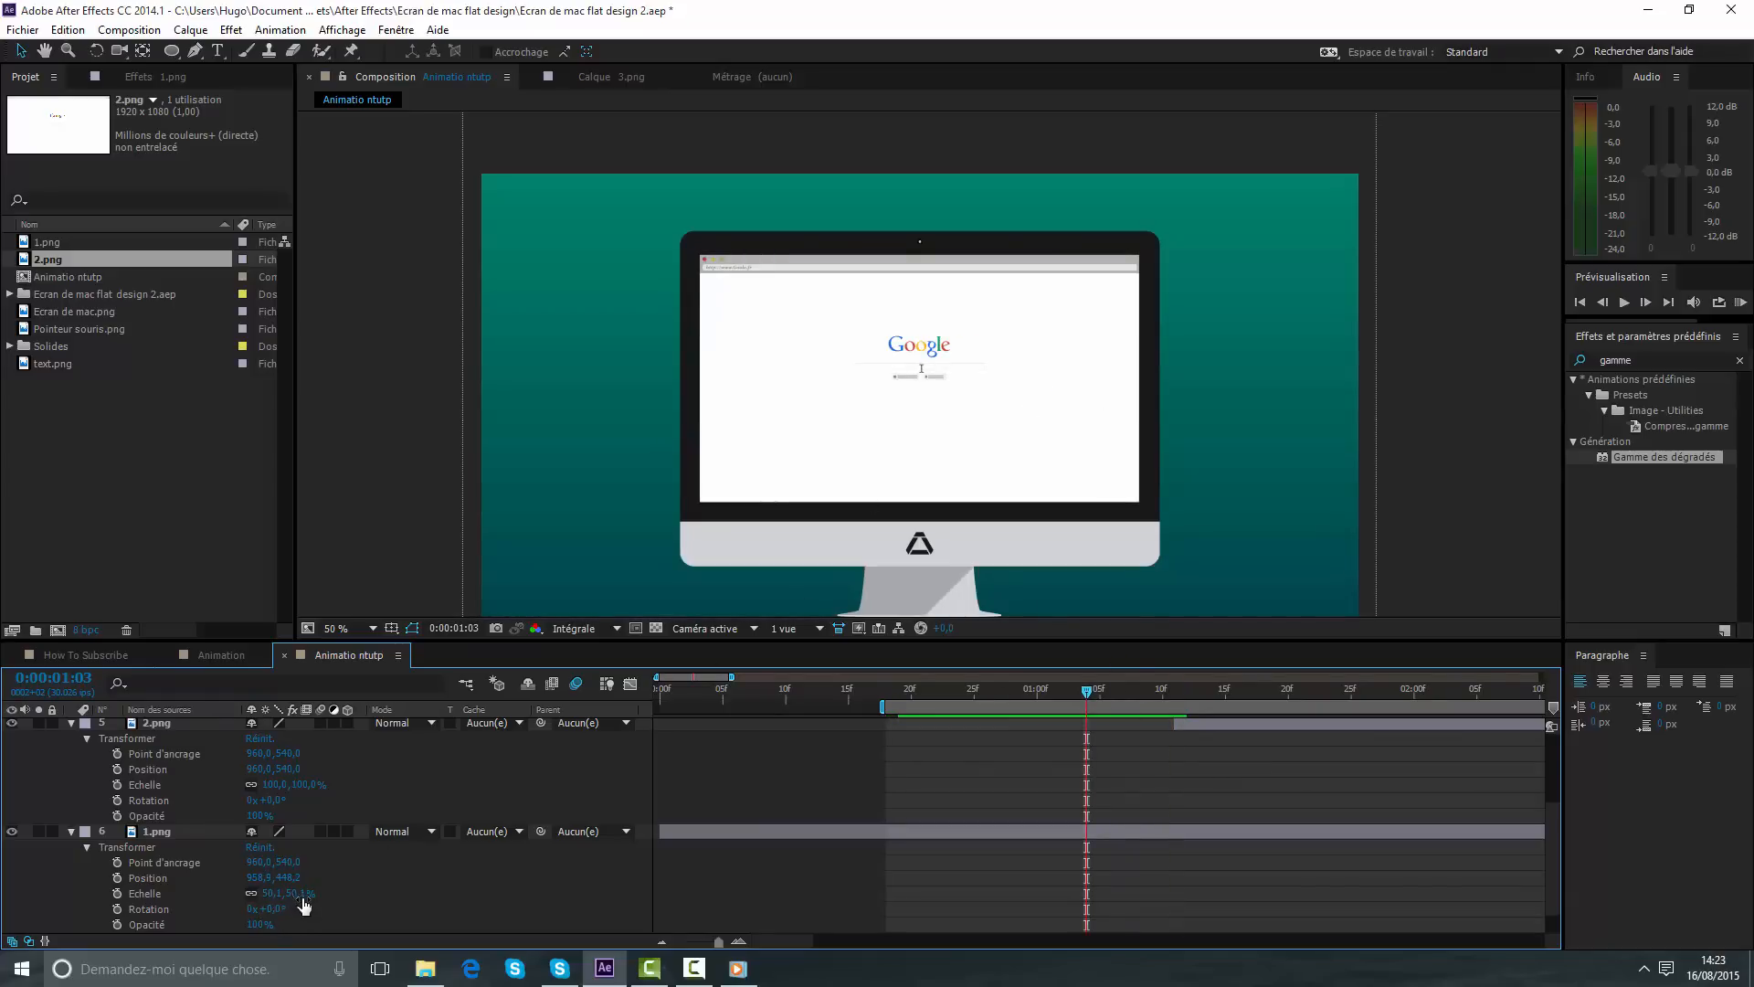
pyautogui.click(307, 784)
pyautogui.press('Return')
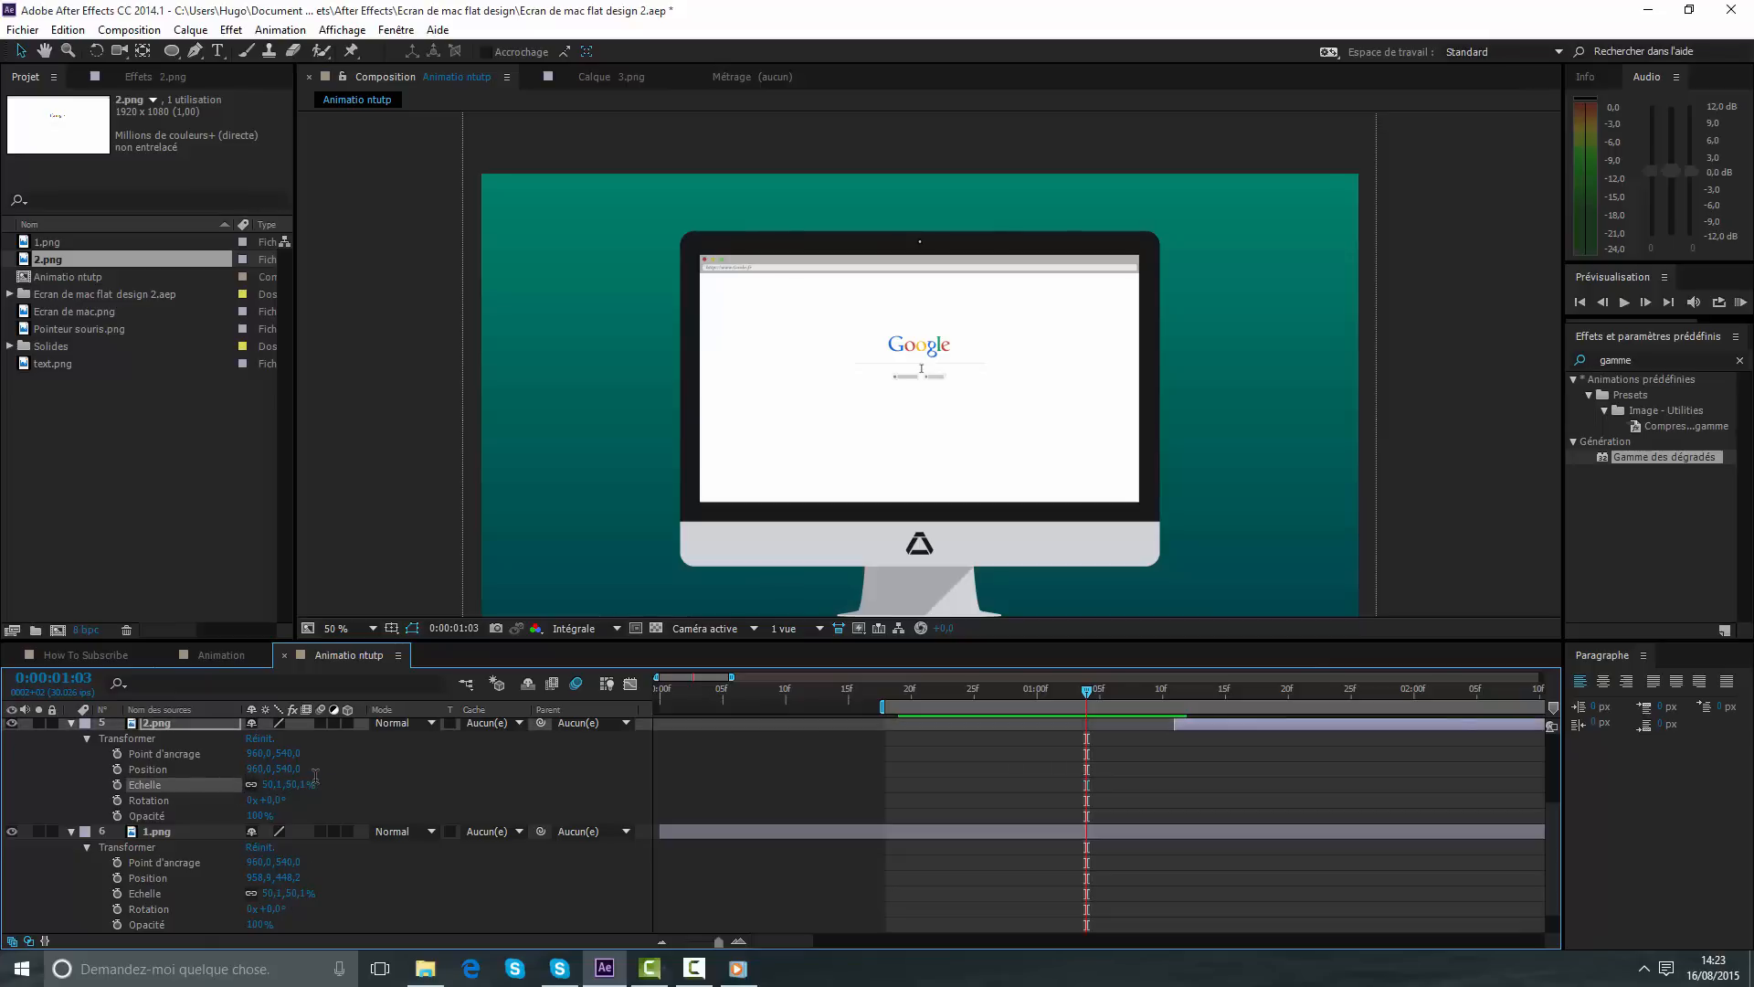
# - Set the Position of the 2.png layer to 958.9, 448.2 so it lines up with 1.png on the Mac screen
pyautogui.scroll(-4, 737, 464)
pyautogui.scroll(2, 793, 490)
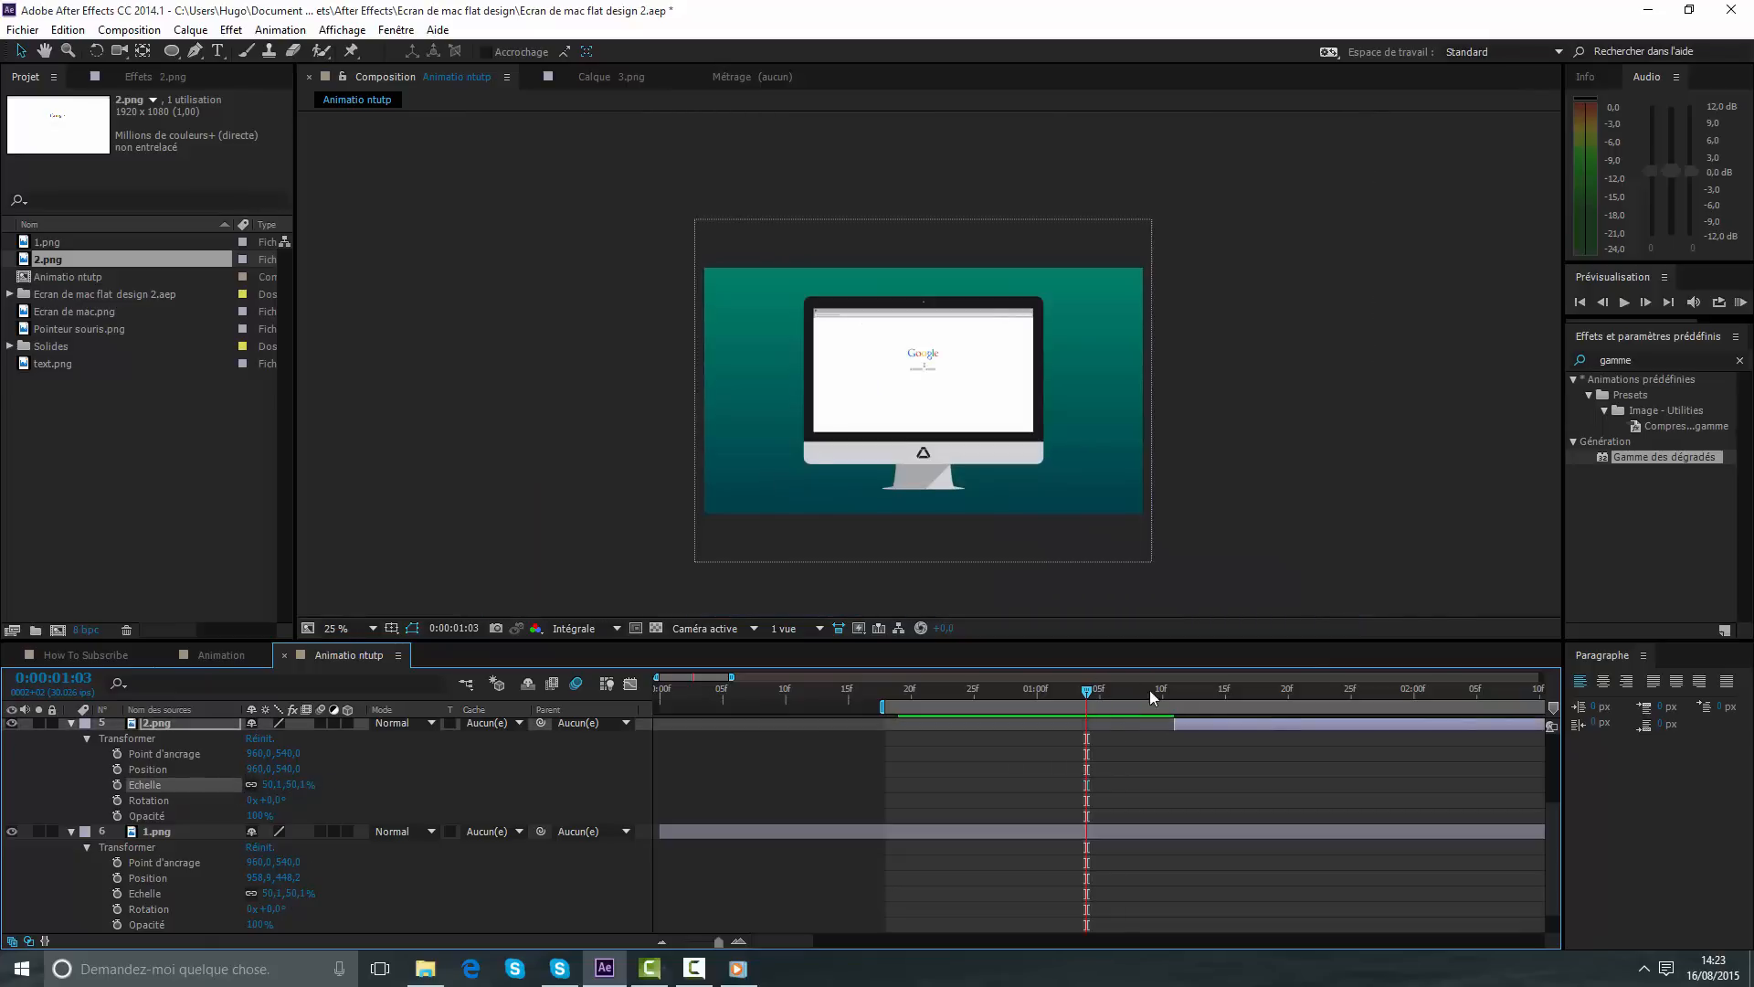
pyautogui.click(1214, 700)
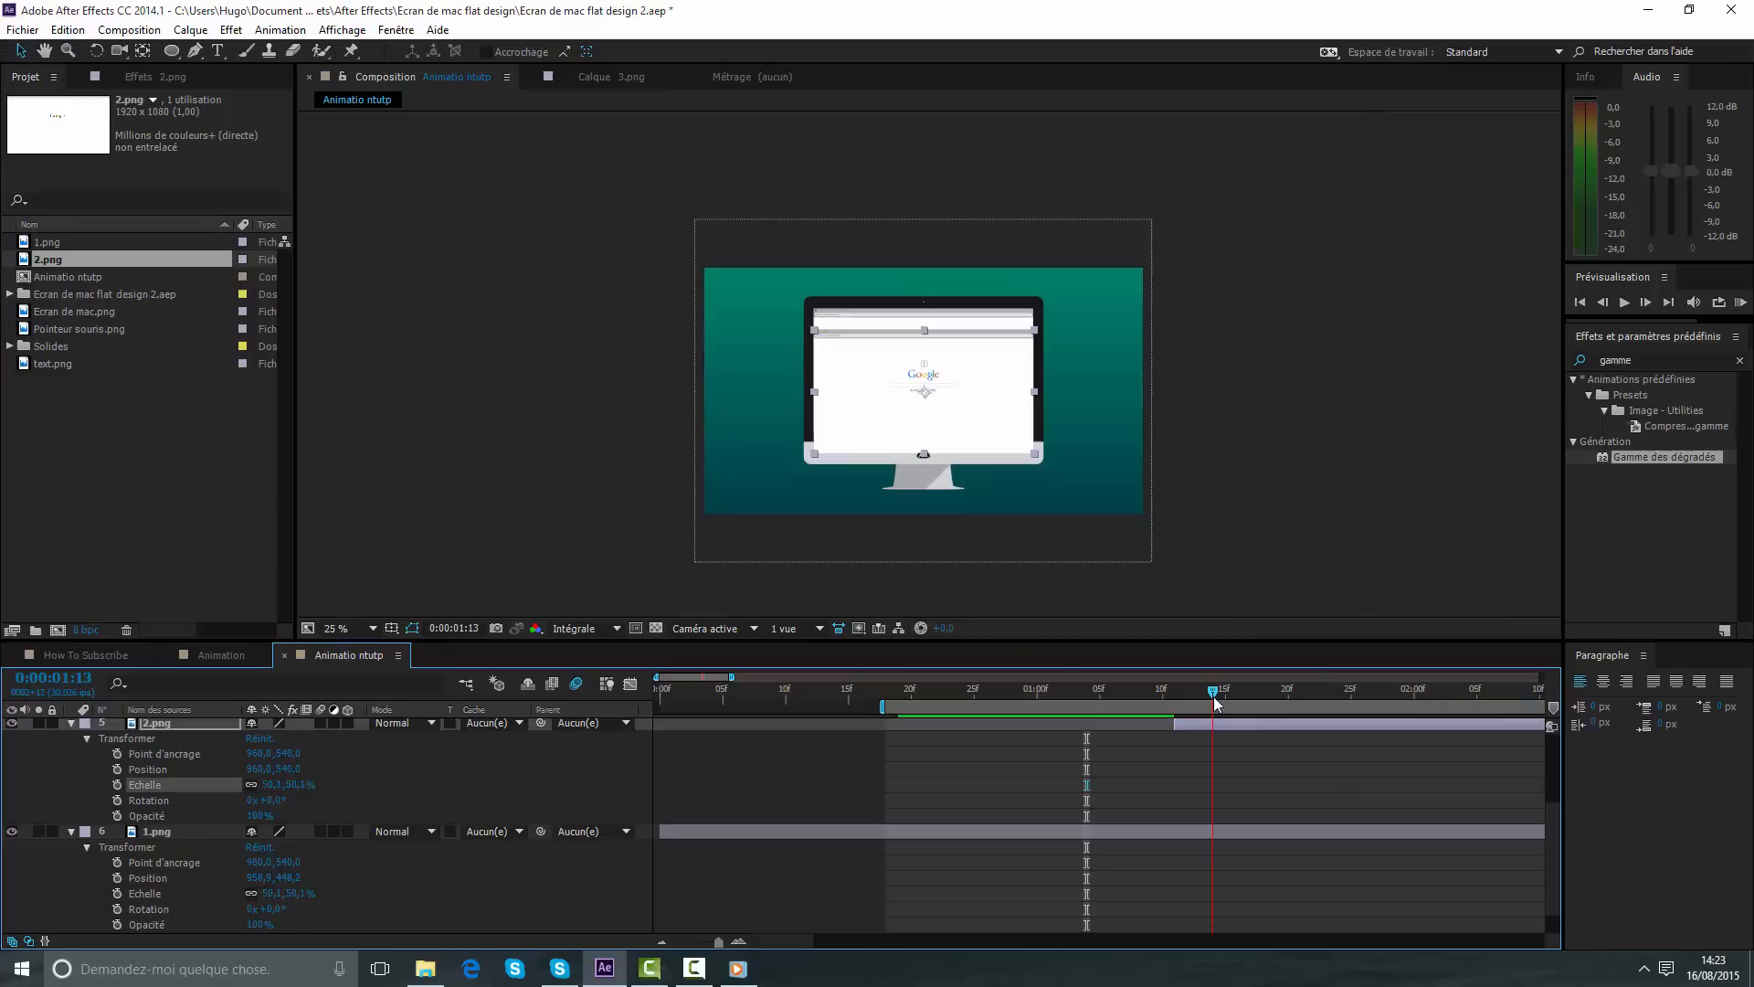
pyautogui.click(260, 768)
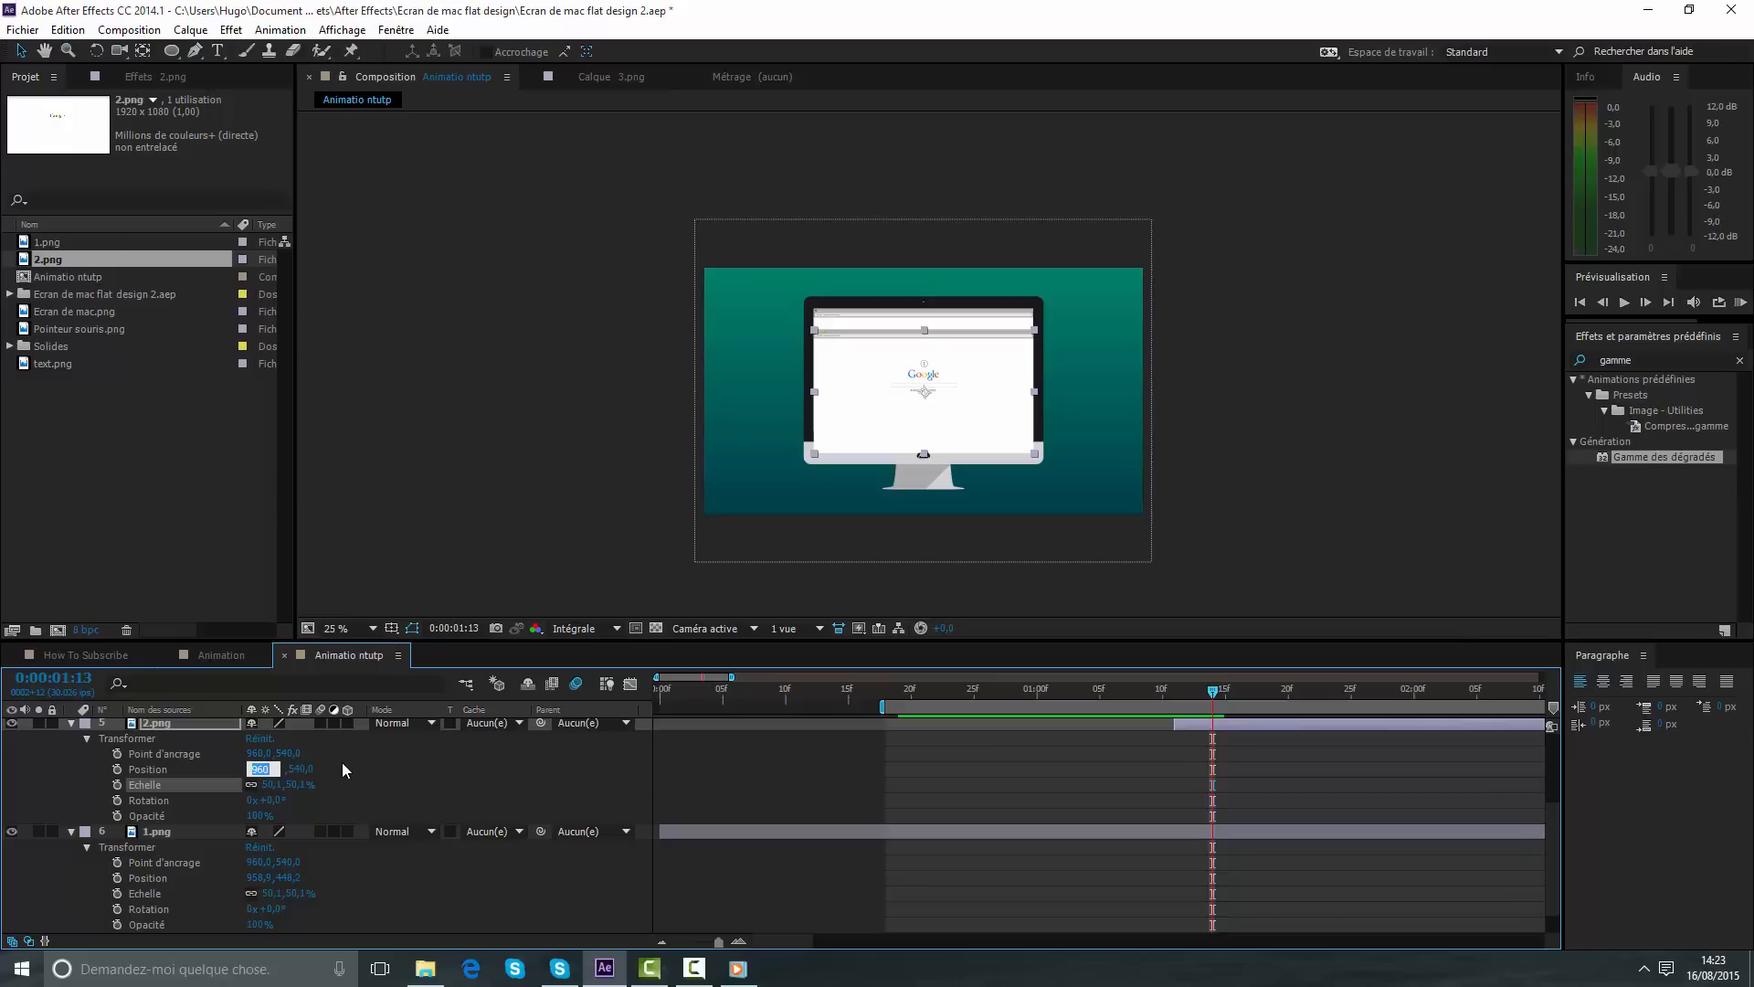
pyautogui.write('958.9')
pyautogui.click(304, 773)
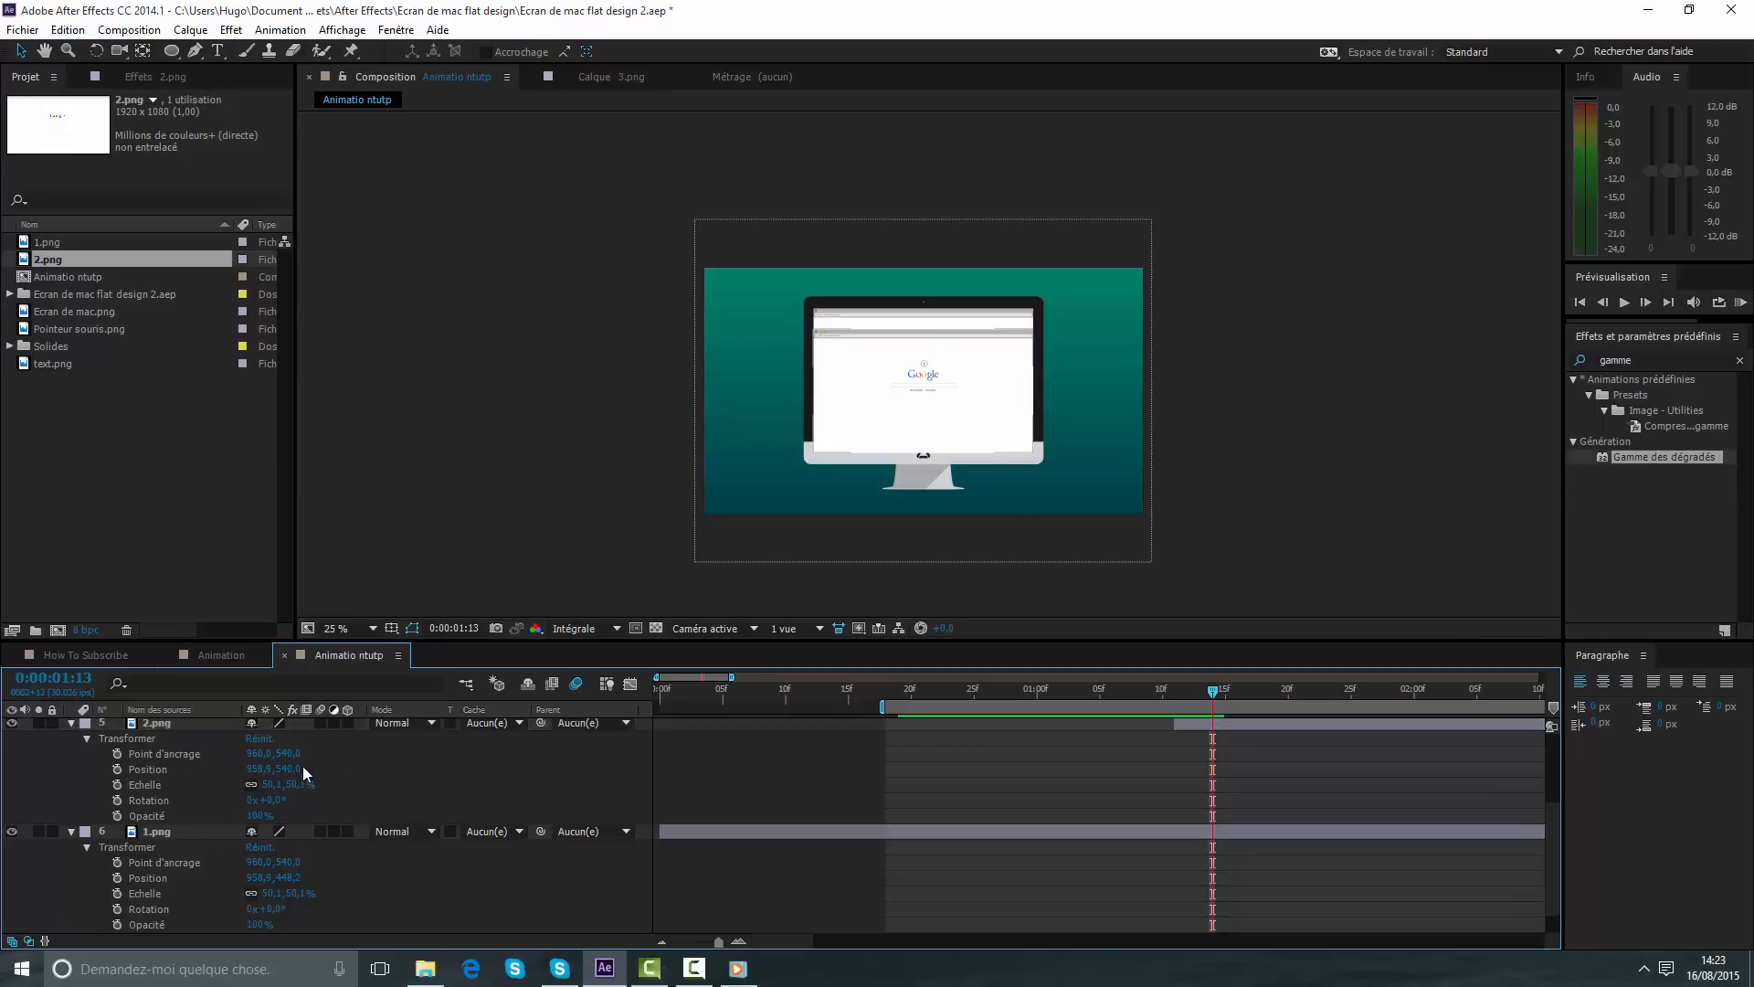
pyautogui.click(292, 768)
pyautogui.press('Return')
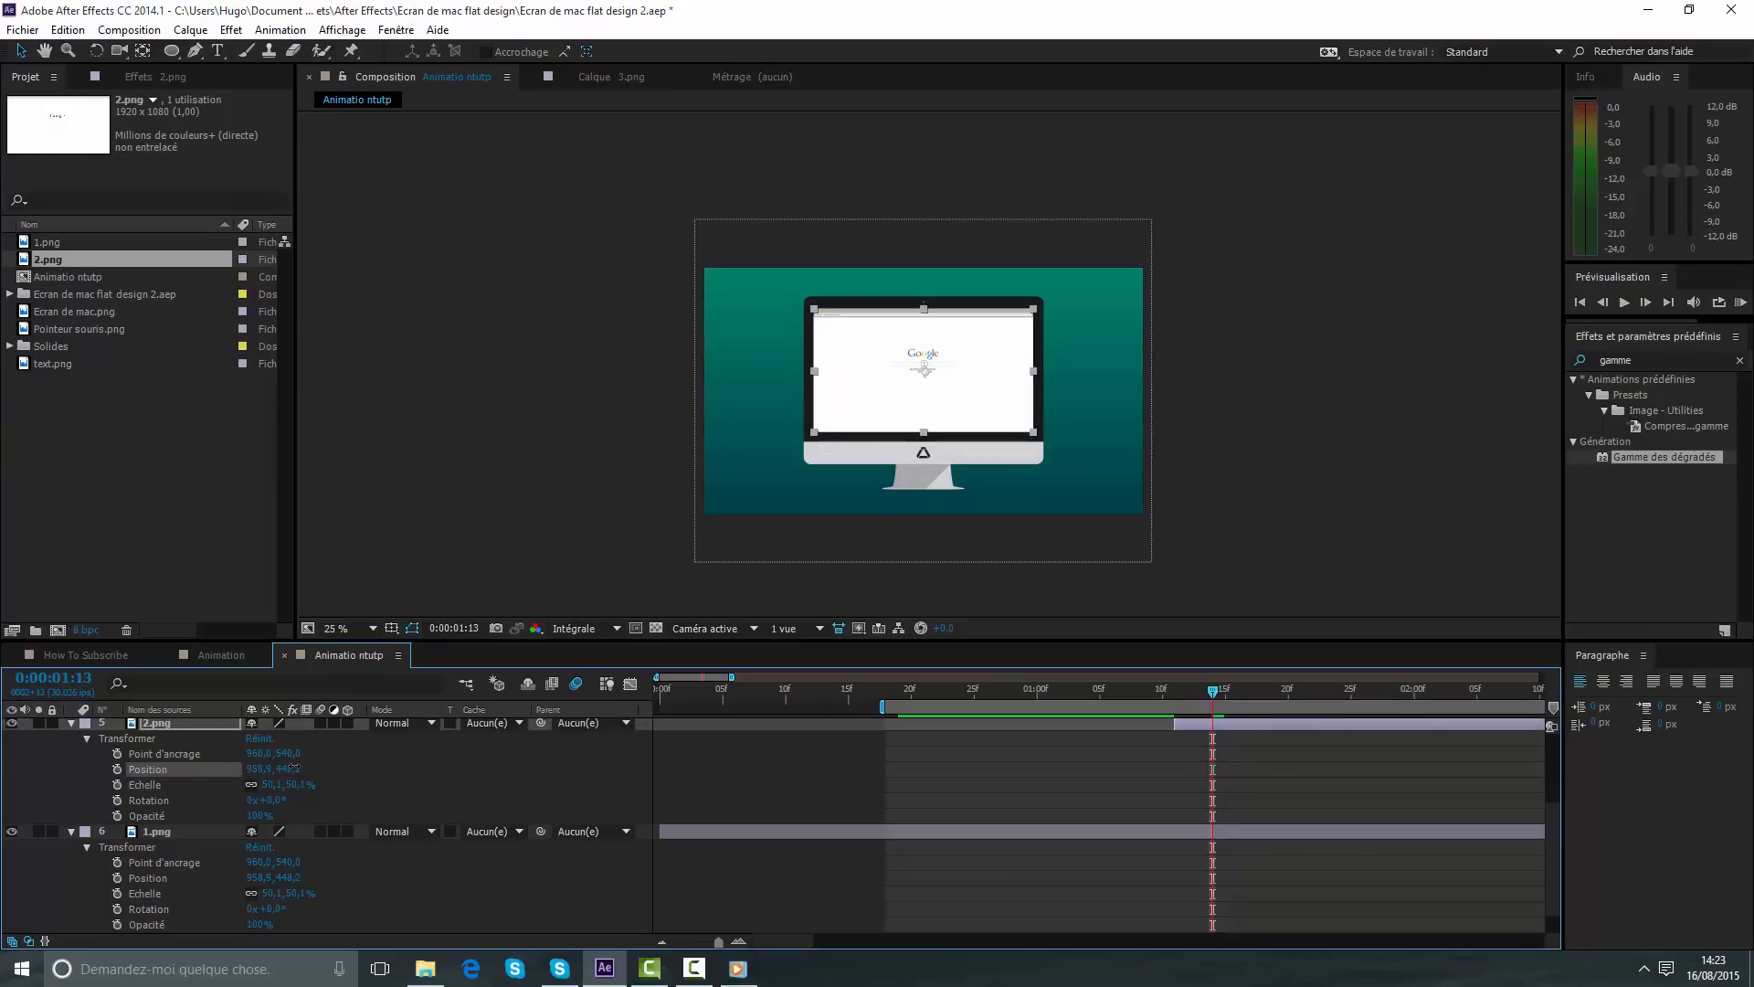
# - Examine the search box closely on the frames around 0:00:01:10 to compare 1.png with 2.png
pyautogui.click(881, 777)
pyautogui.scroll(2, 1000, 396)
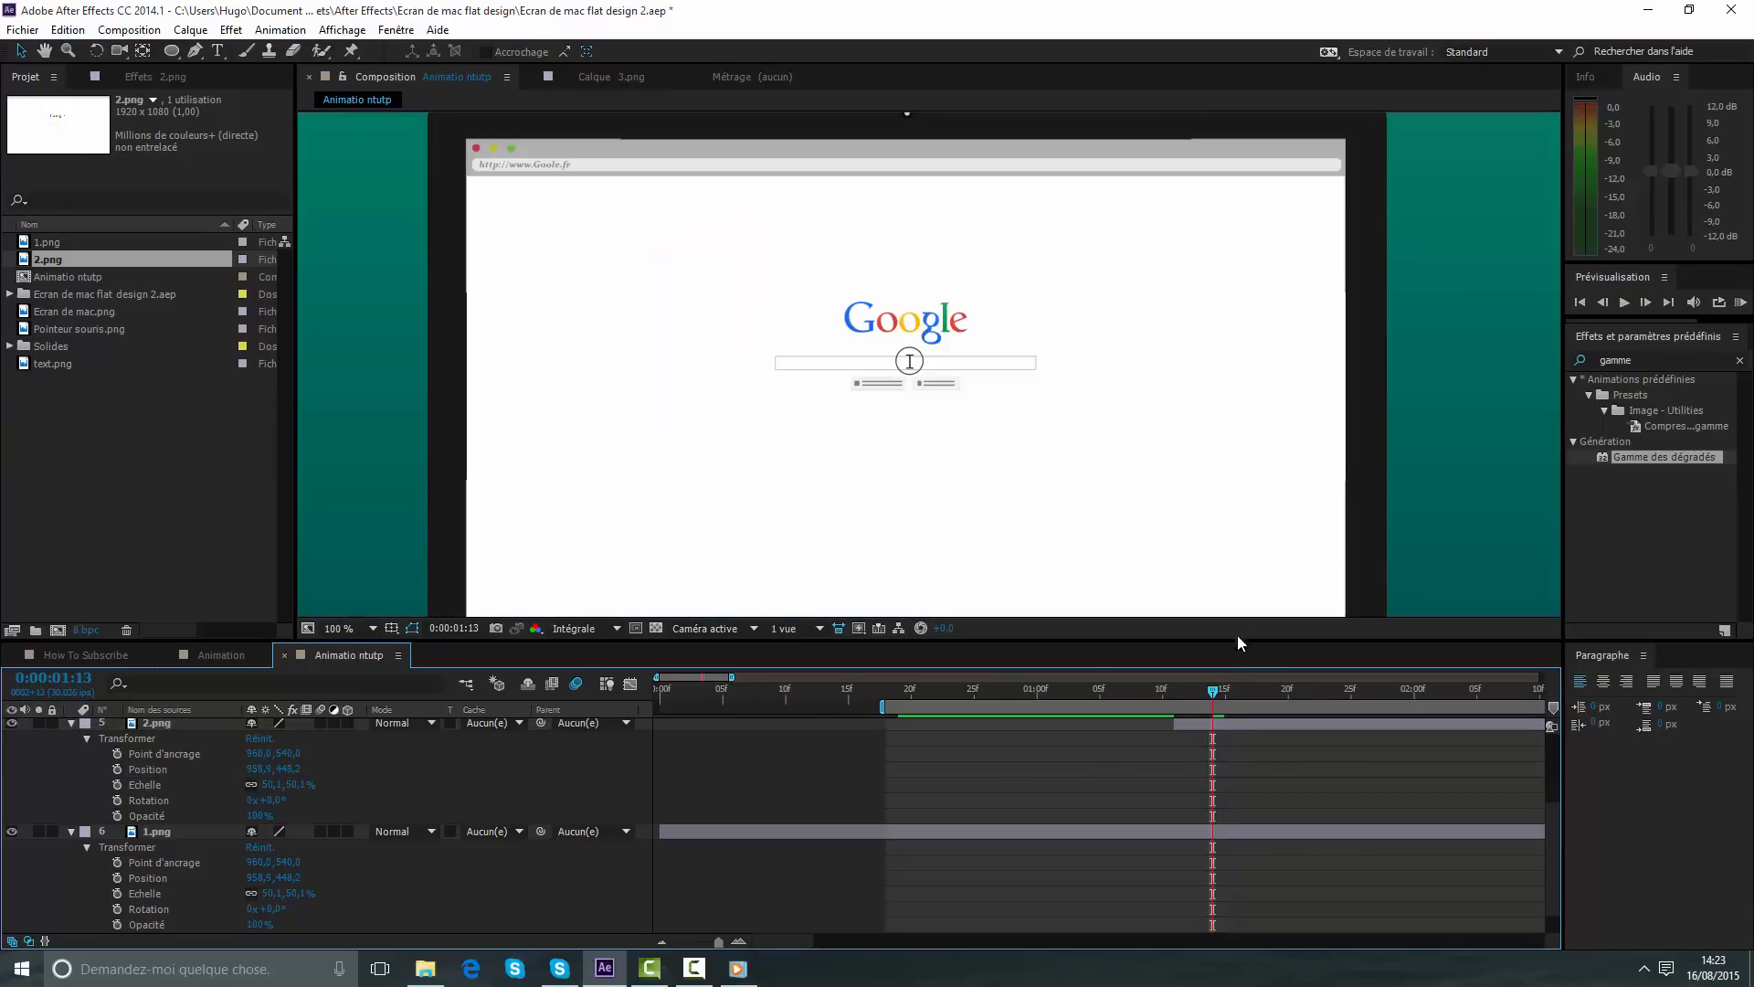
pyautogui.click(1162, 695)
pyautogui.press('pagedown')
pyautogui.press('pagedown')
pyautogui.press('pagedown')
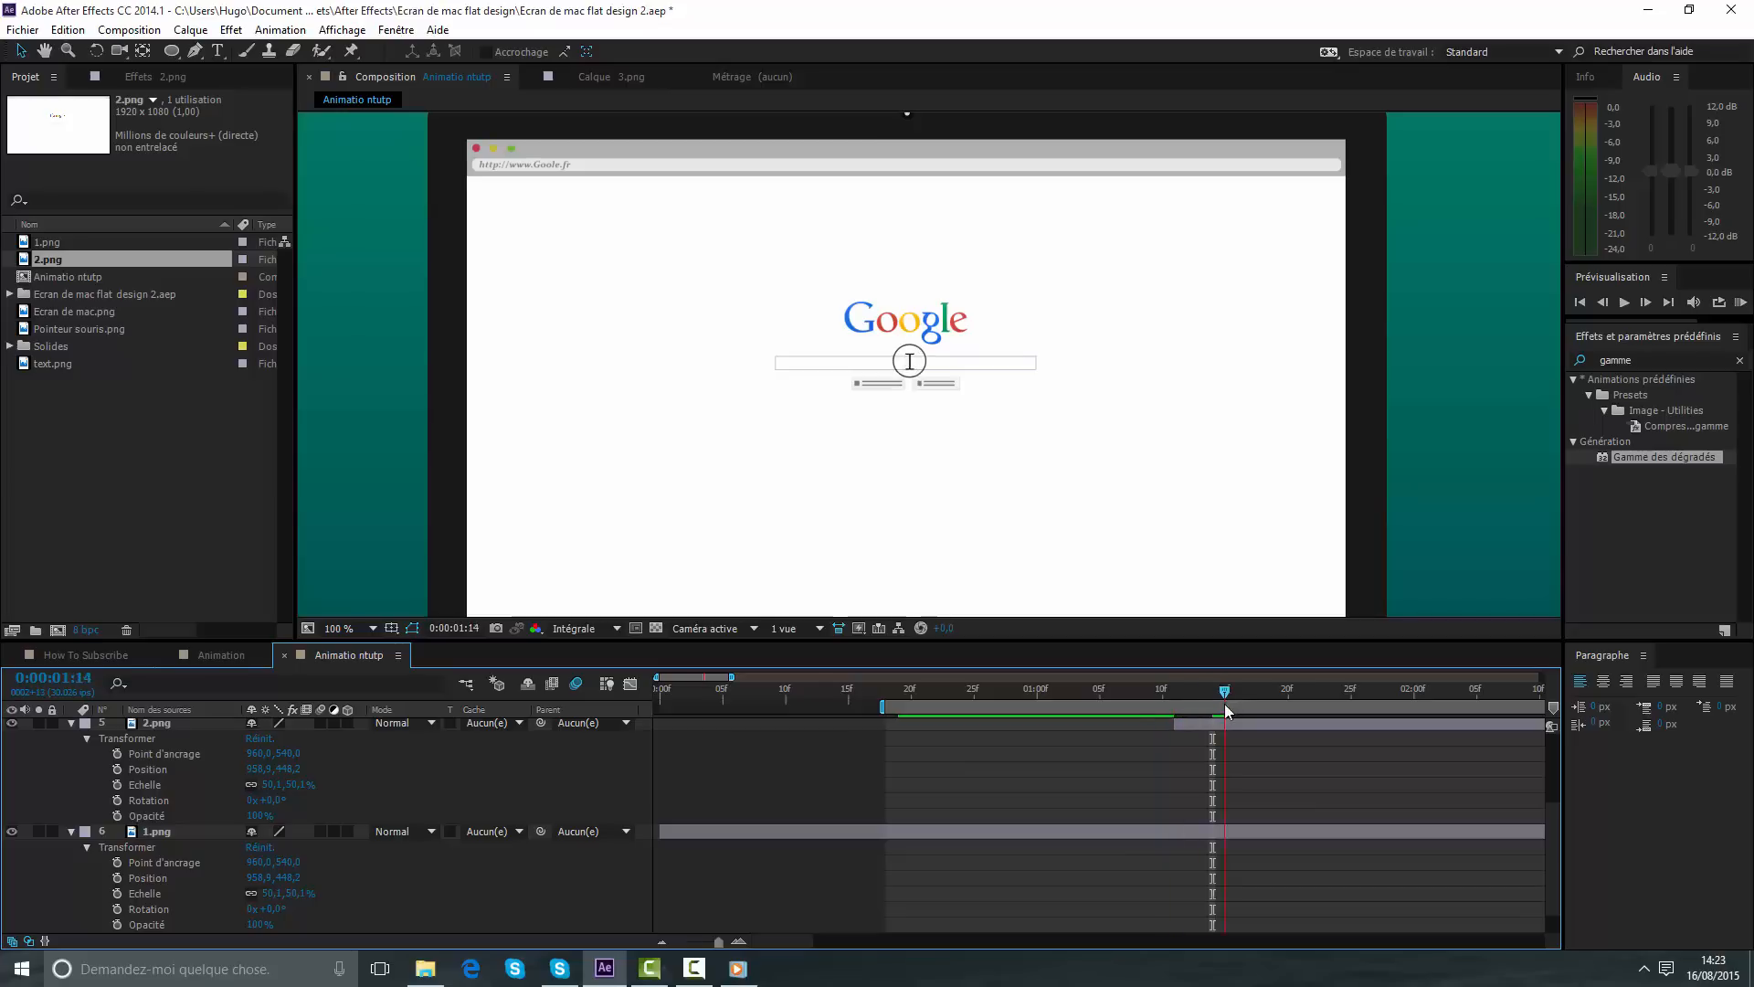
pyautogui.scroll(2, 873, 439)
pyautogui.moveTo(832, 413); pyautogui.dragTo(913, 420)
pyautogui.moveTo(1214, 704); pyautogui.dragTo(1183, 698)
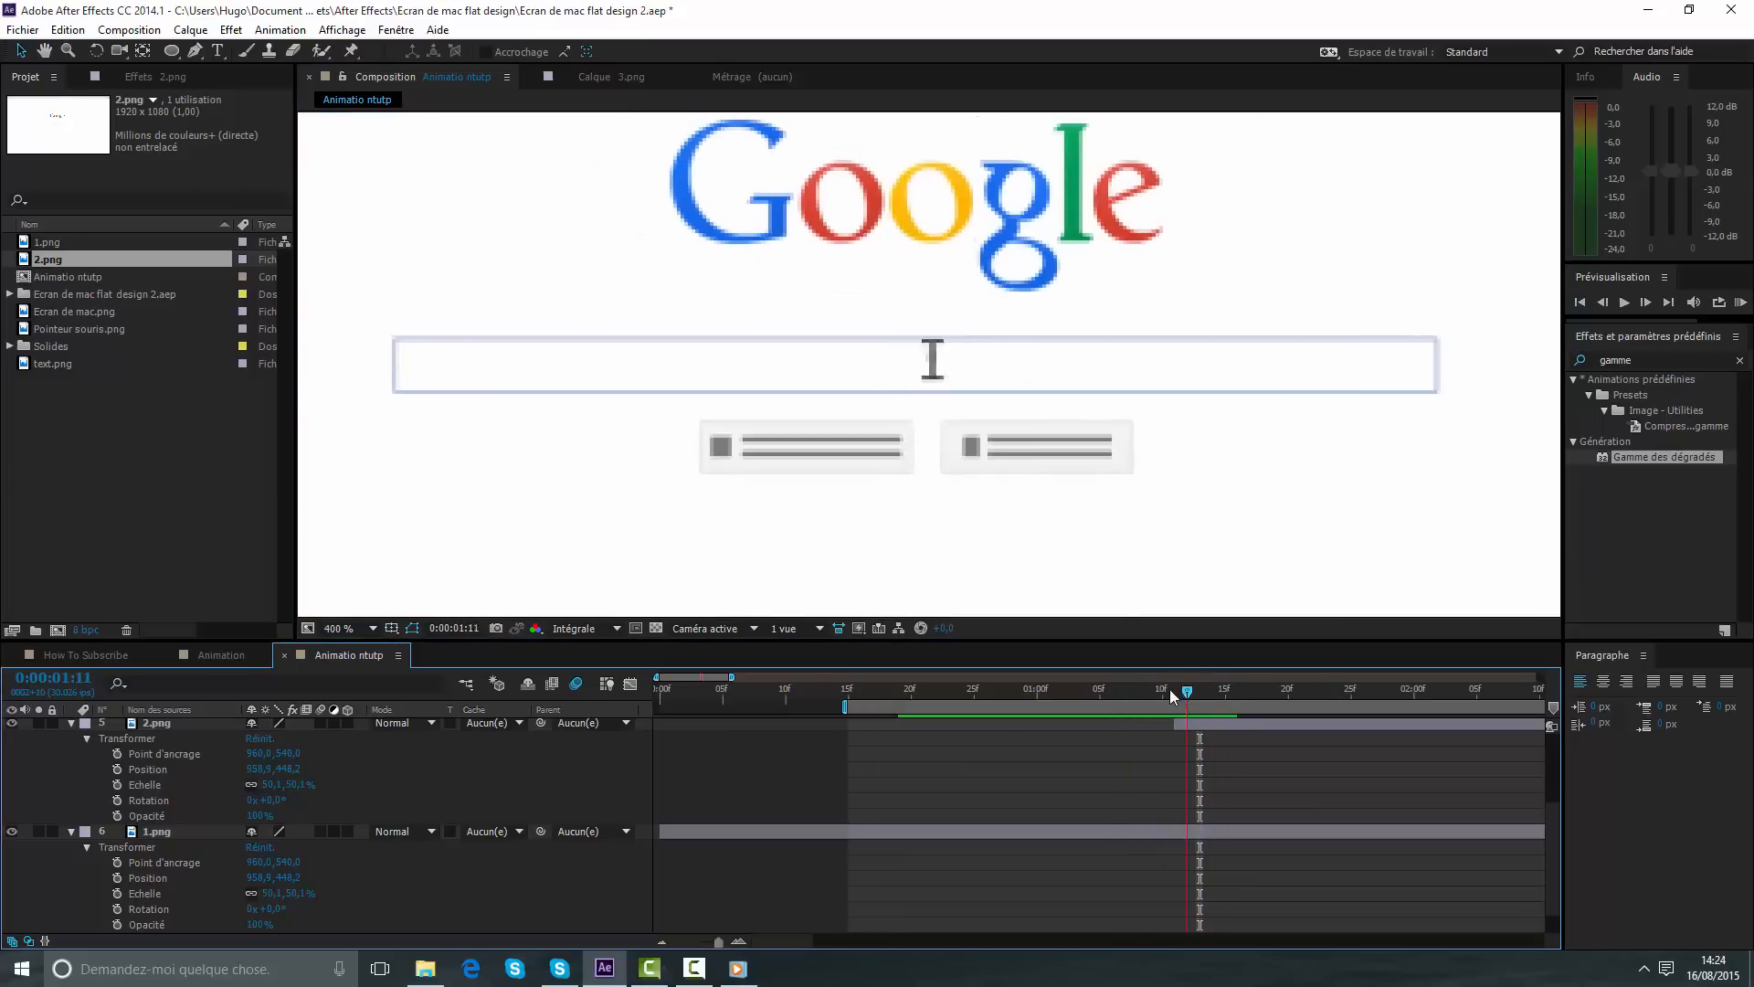
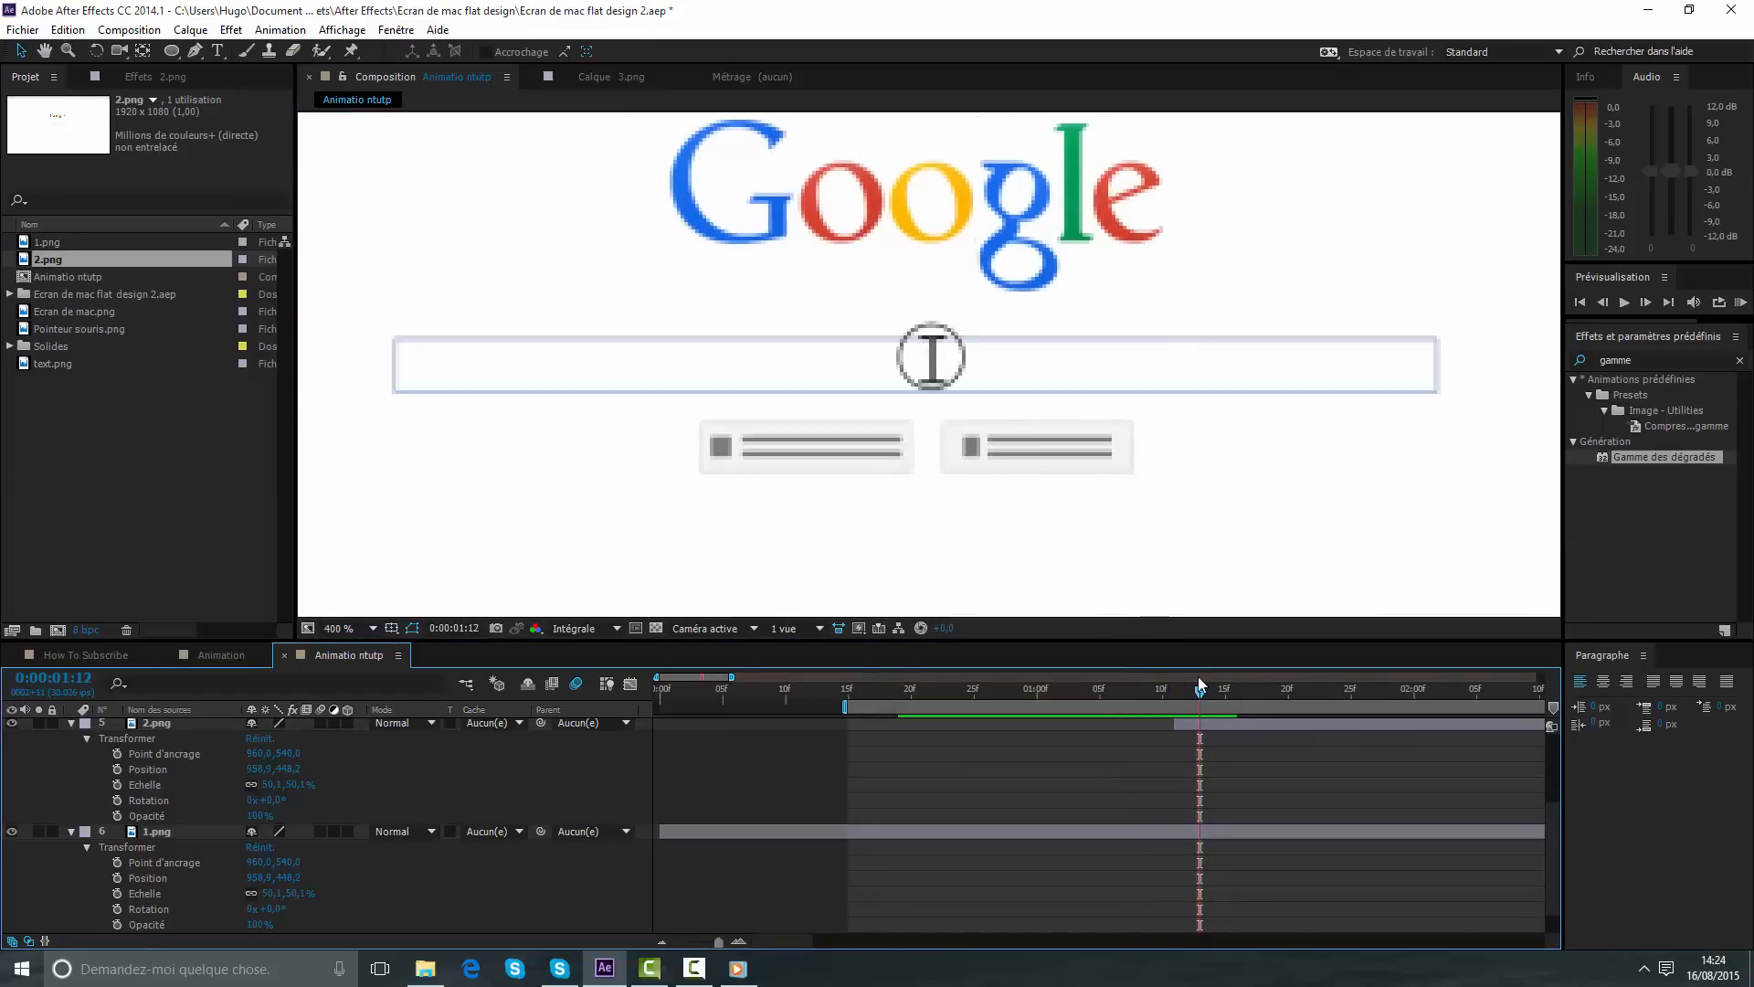
# - Hide the 2.png layer and set the current time to 0:00:01:10 with no layer selected
pyautogui.click(12, 723)
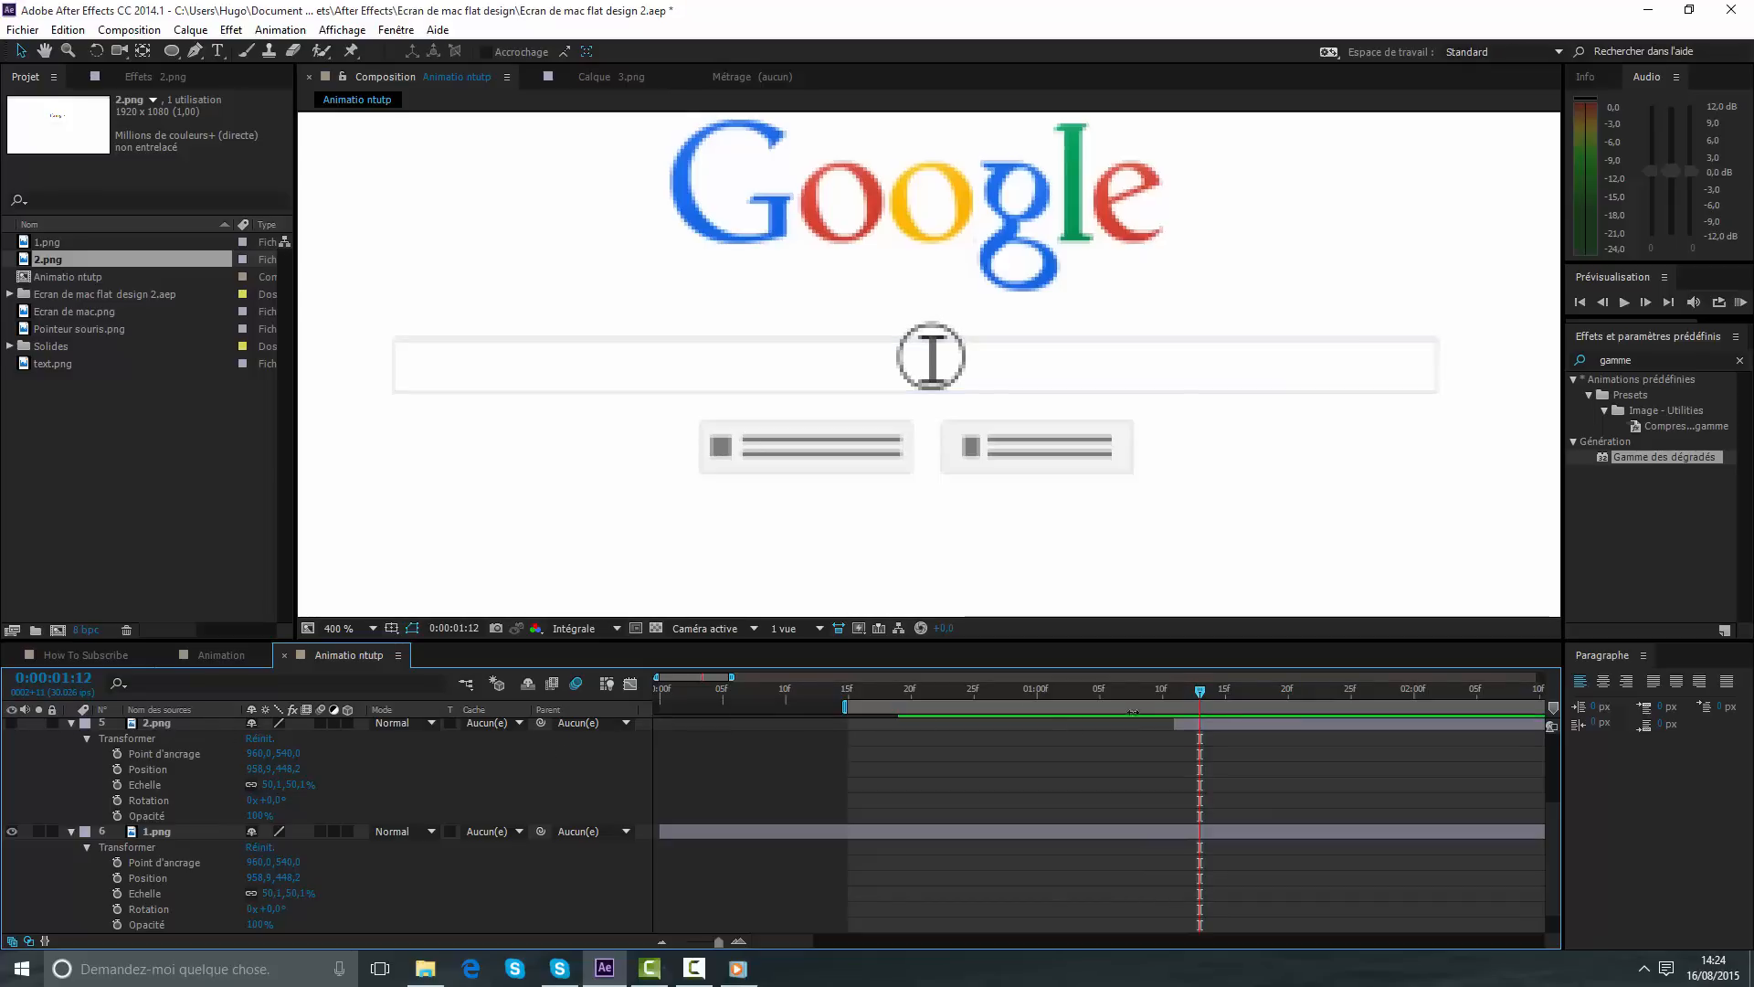
pyautogui.click(1160, 697)
pyautogui.click(1176, 692)
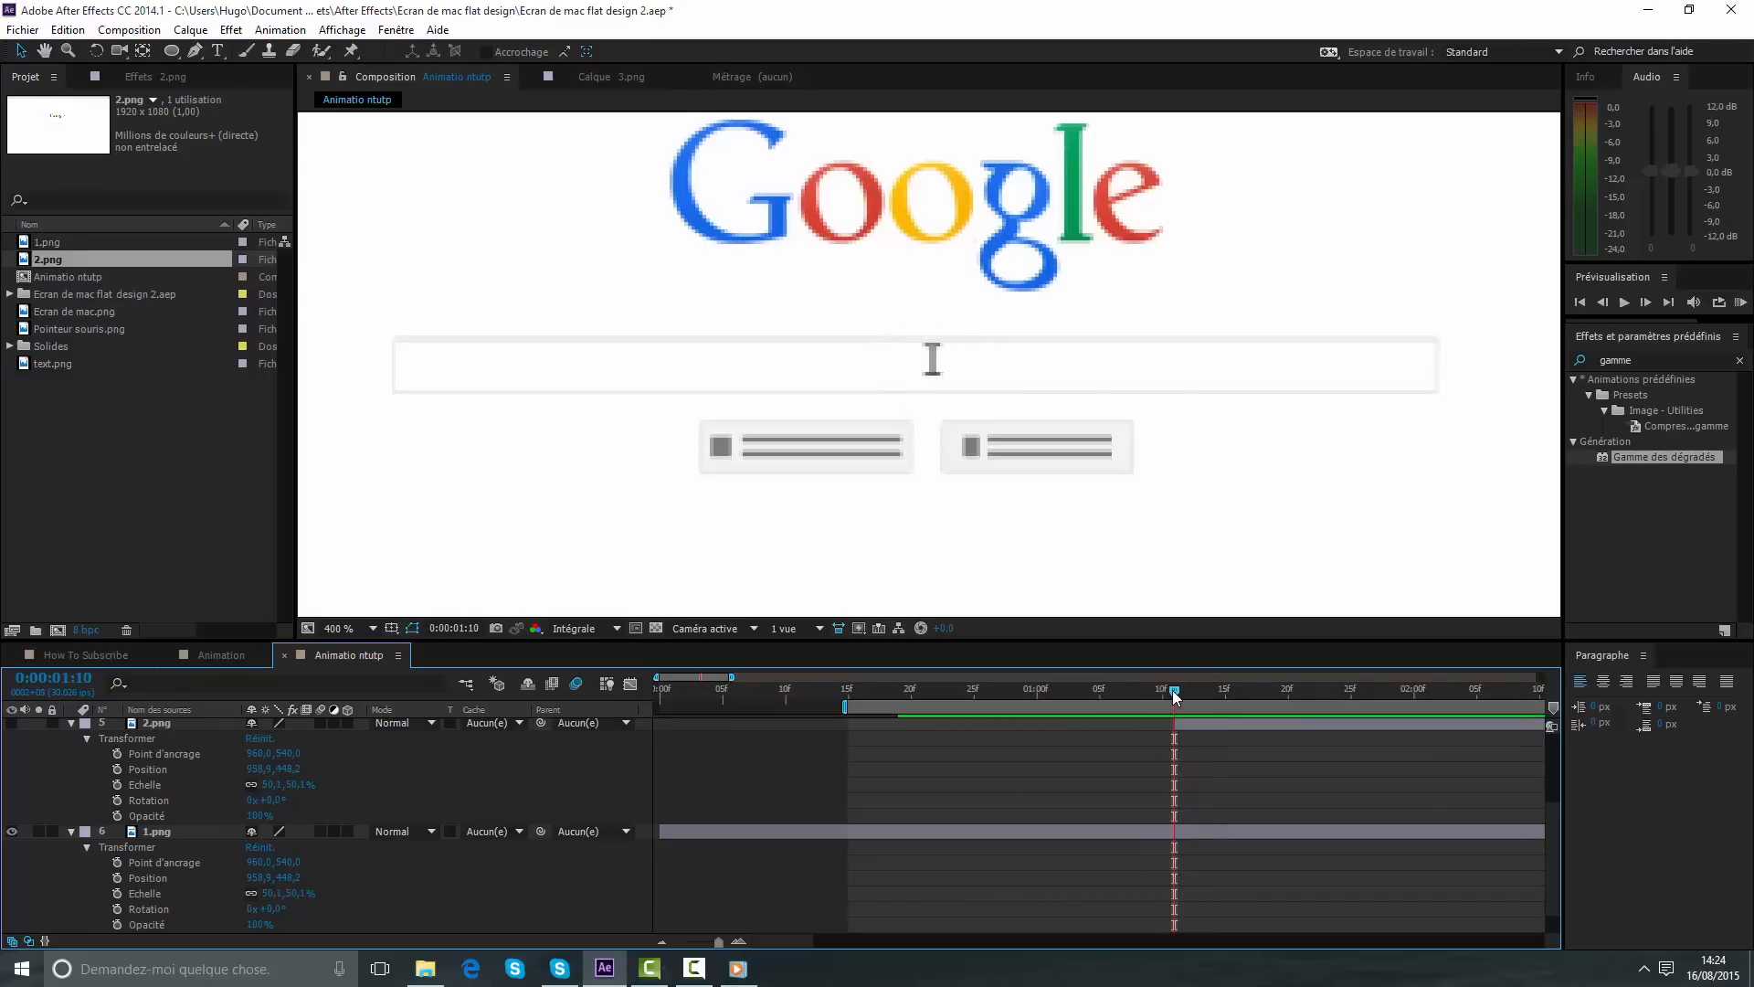
pyautogui.click(229, 432)
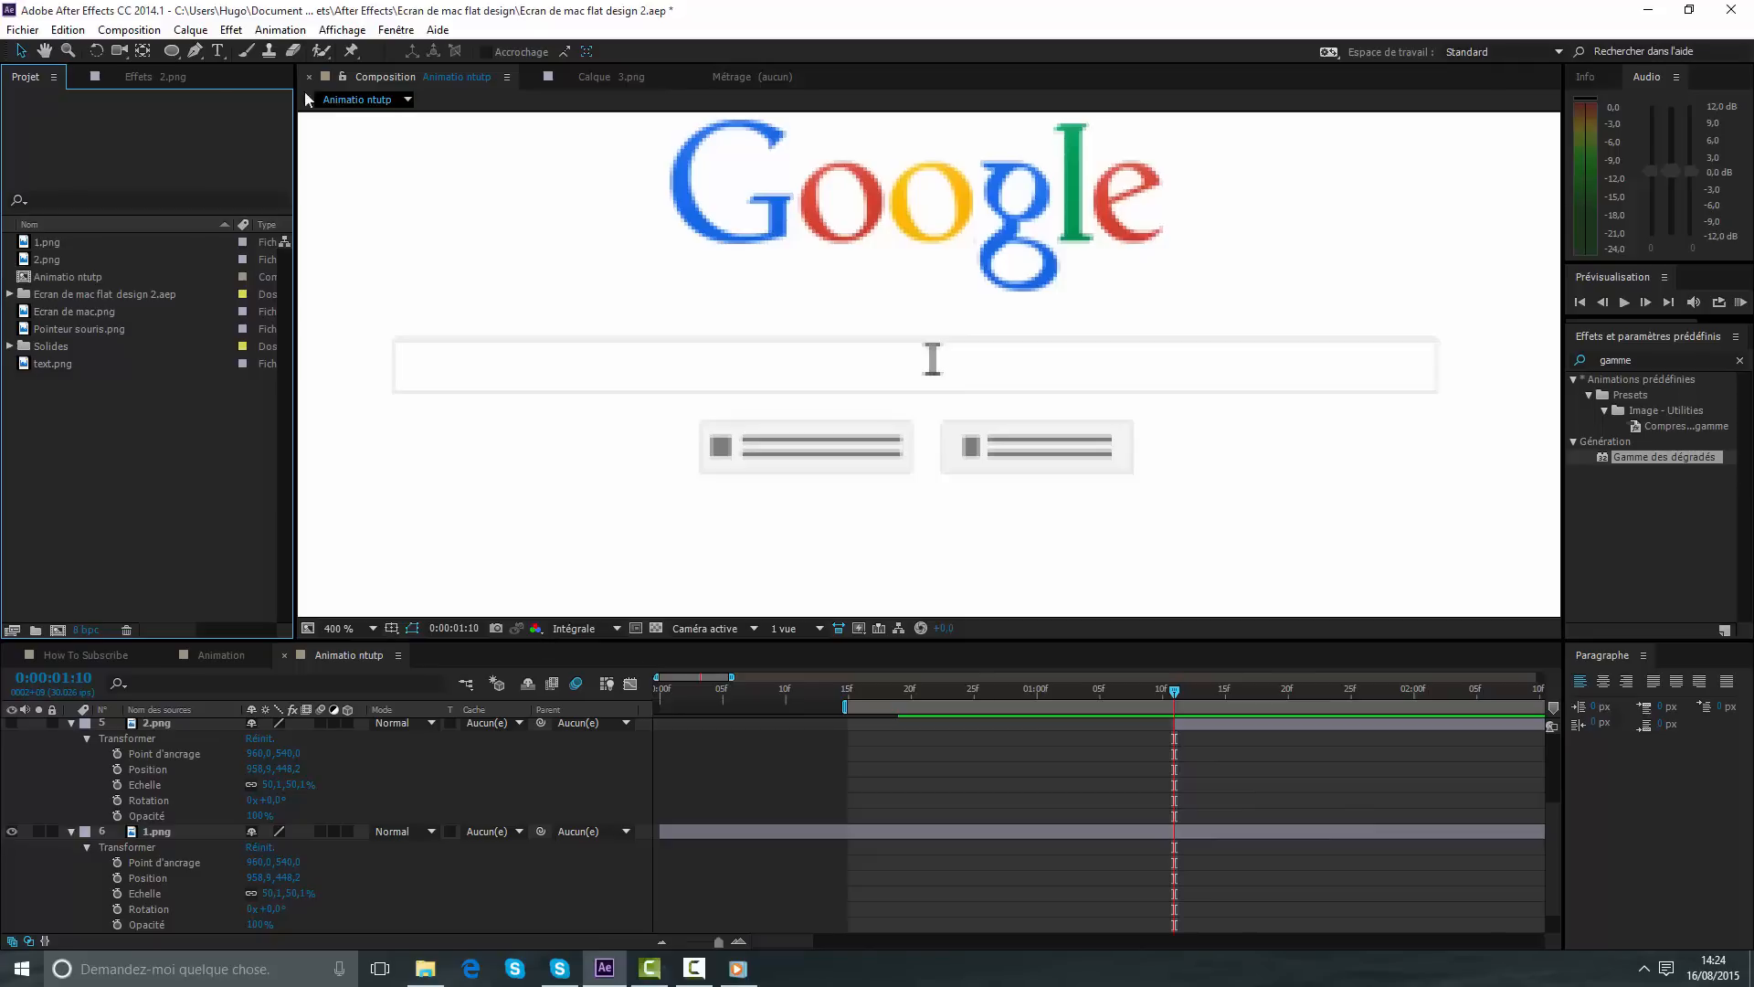
# - Draw a closed four-corner outline around the edges of the Google search box with the Pen tool
pyautogui.click(195, 50)
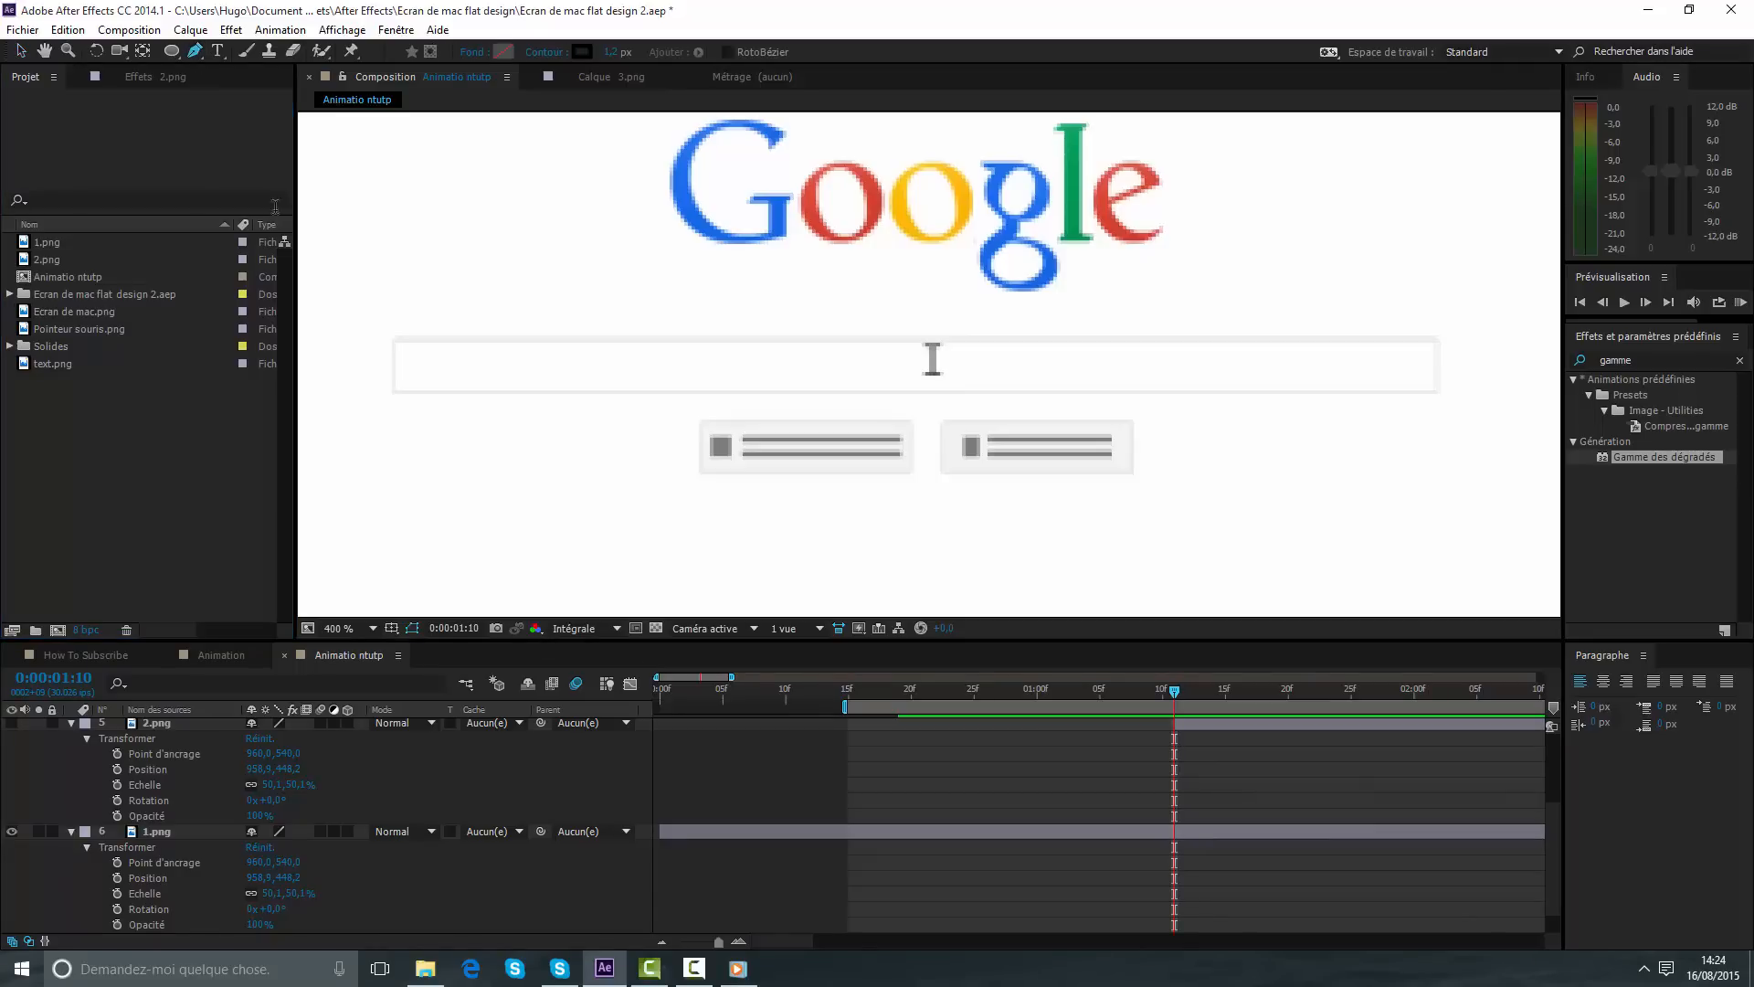
pyautogui.click(393, 337)
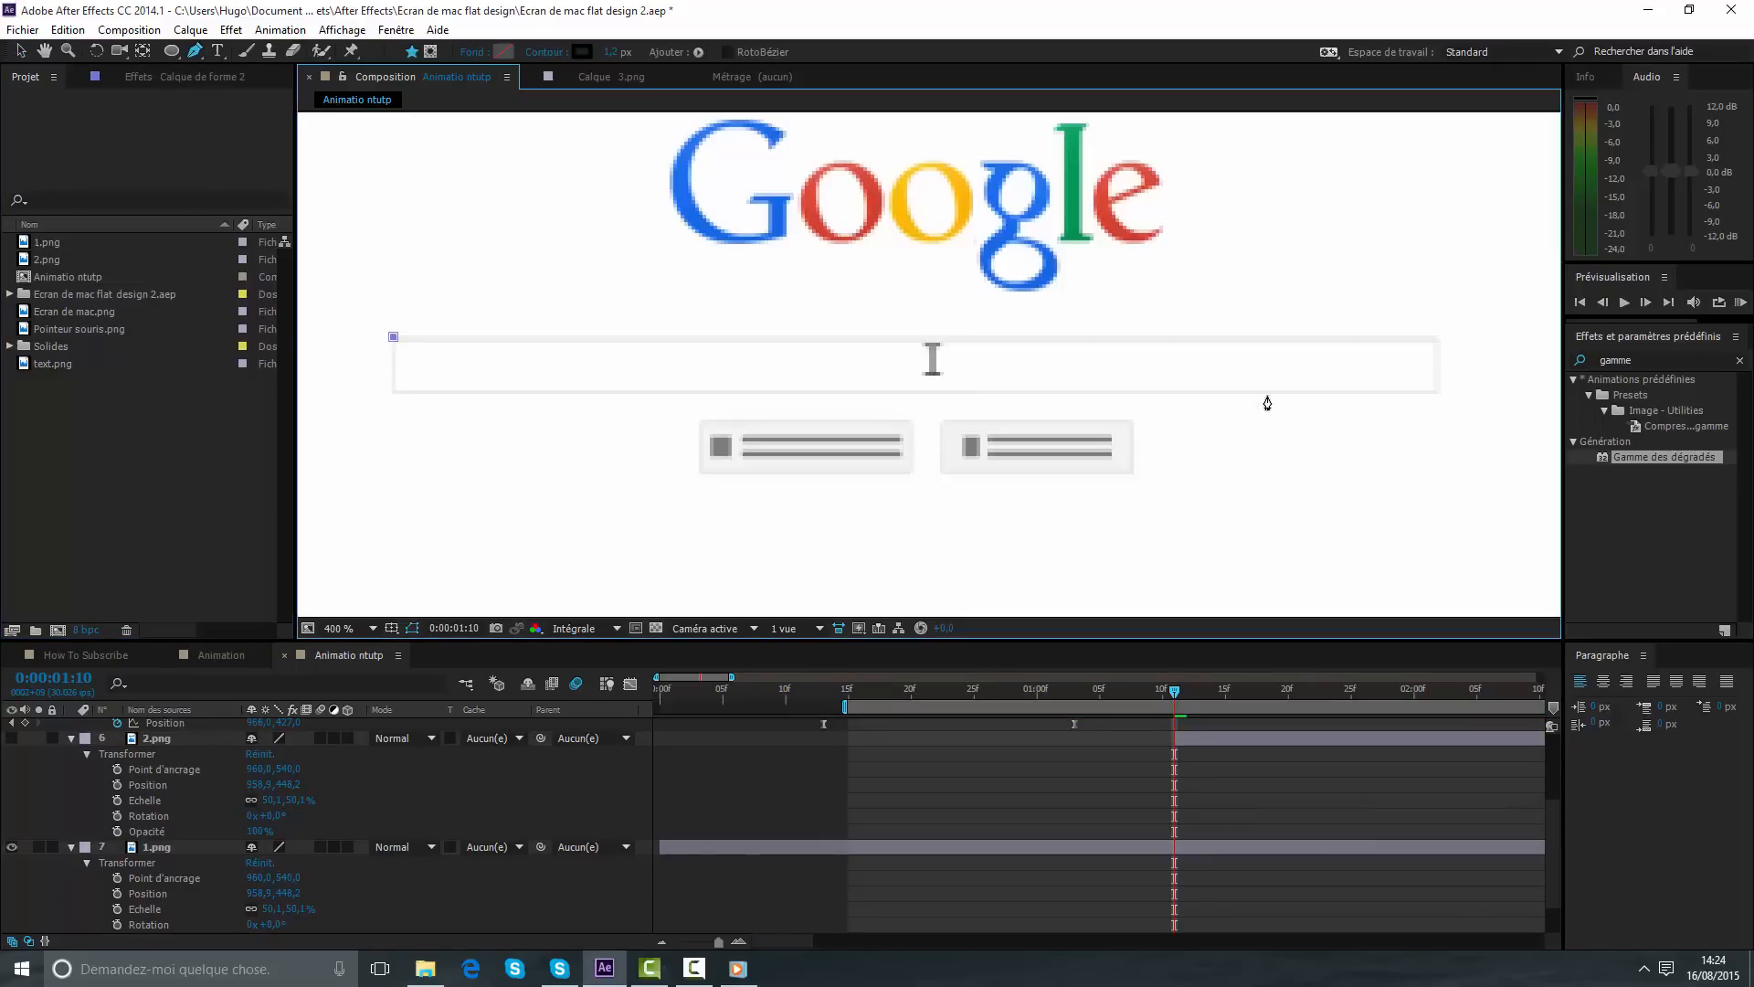
pyautogui.click(1435, 339)
pyautogui.click(1438, 392)
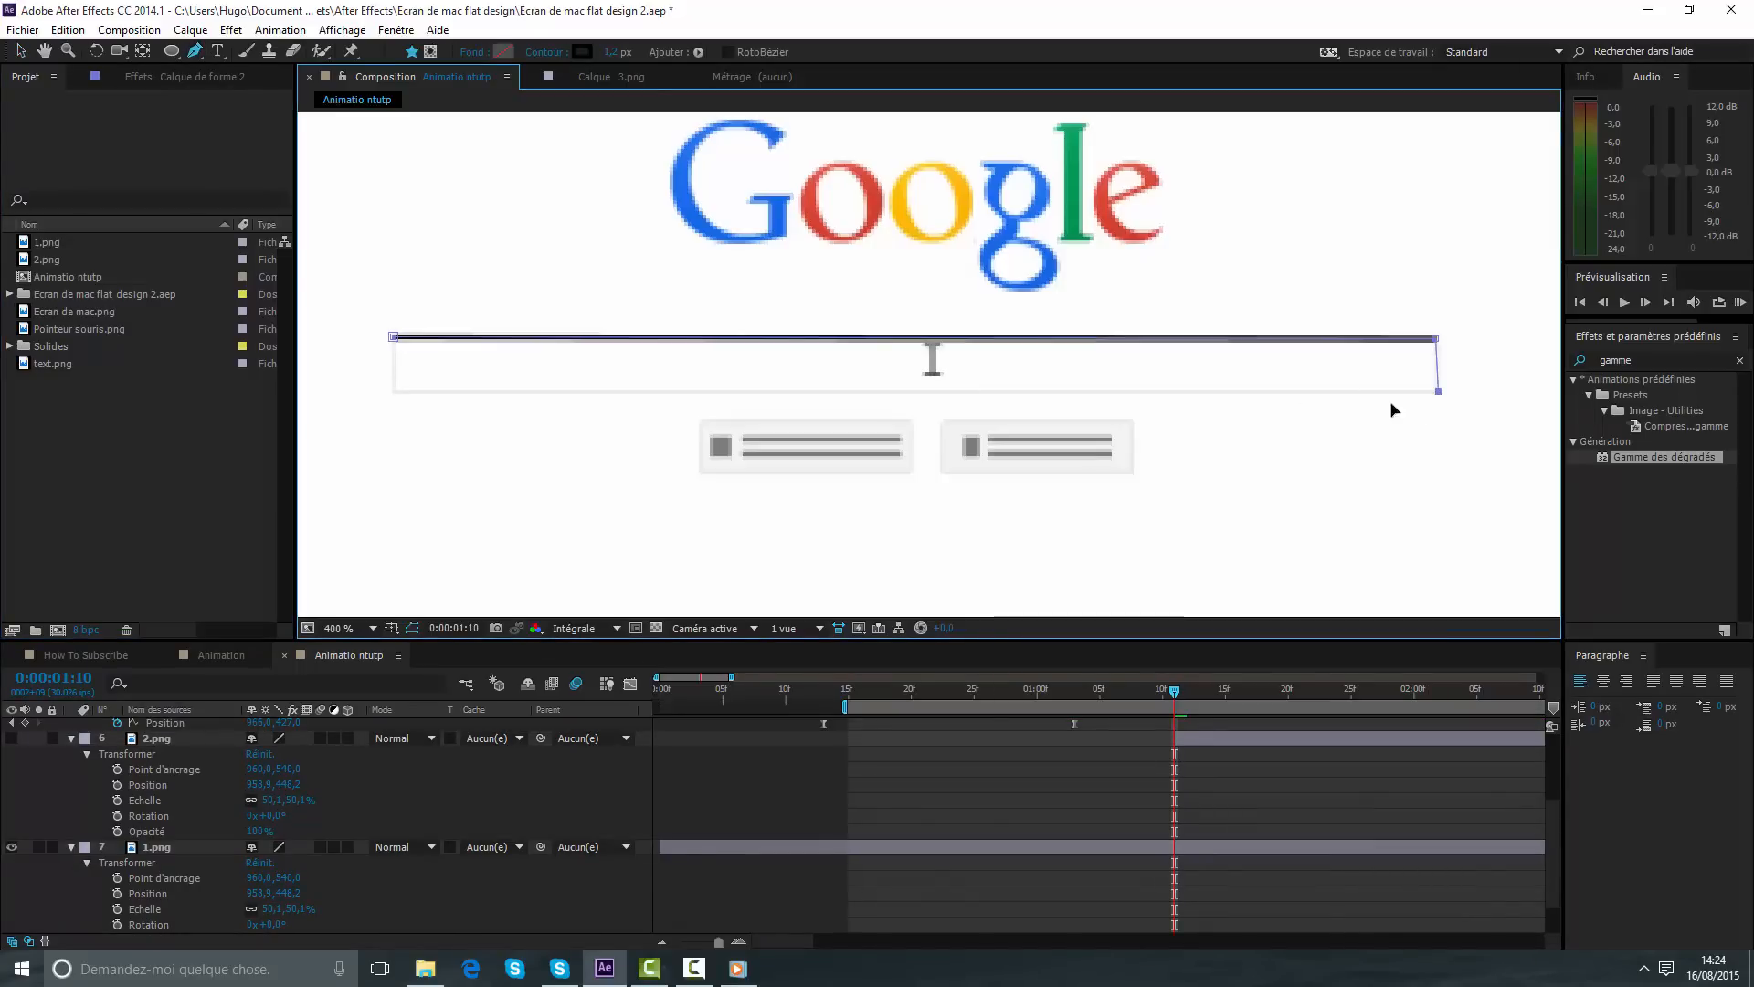
pyautogui.click(394, 390)
pyautogui.click(393, 338)
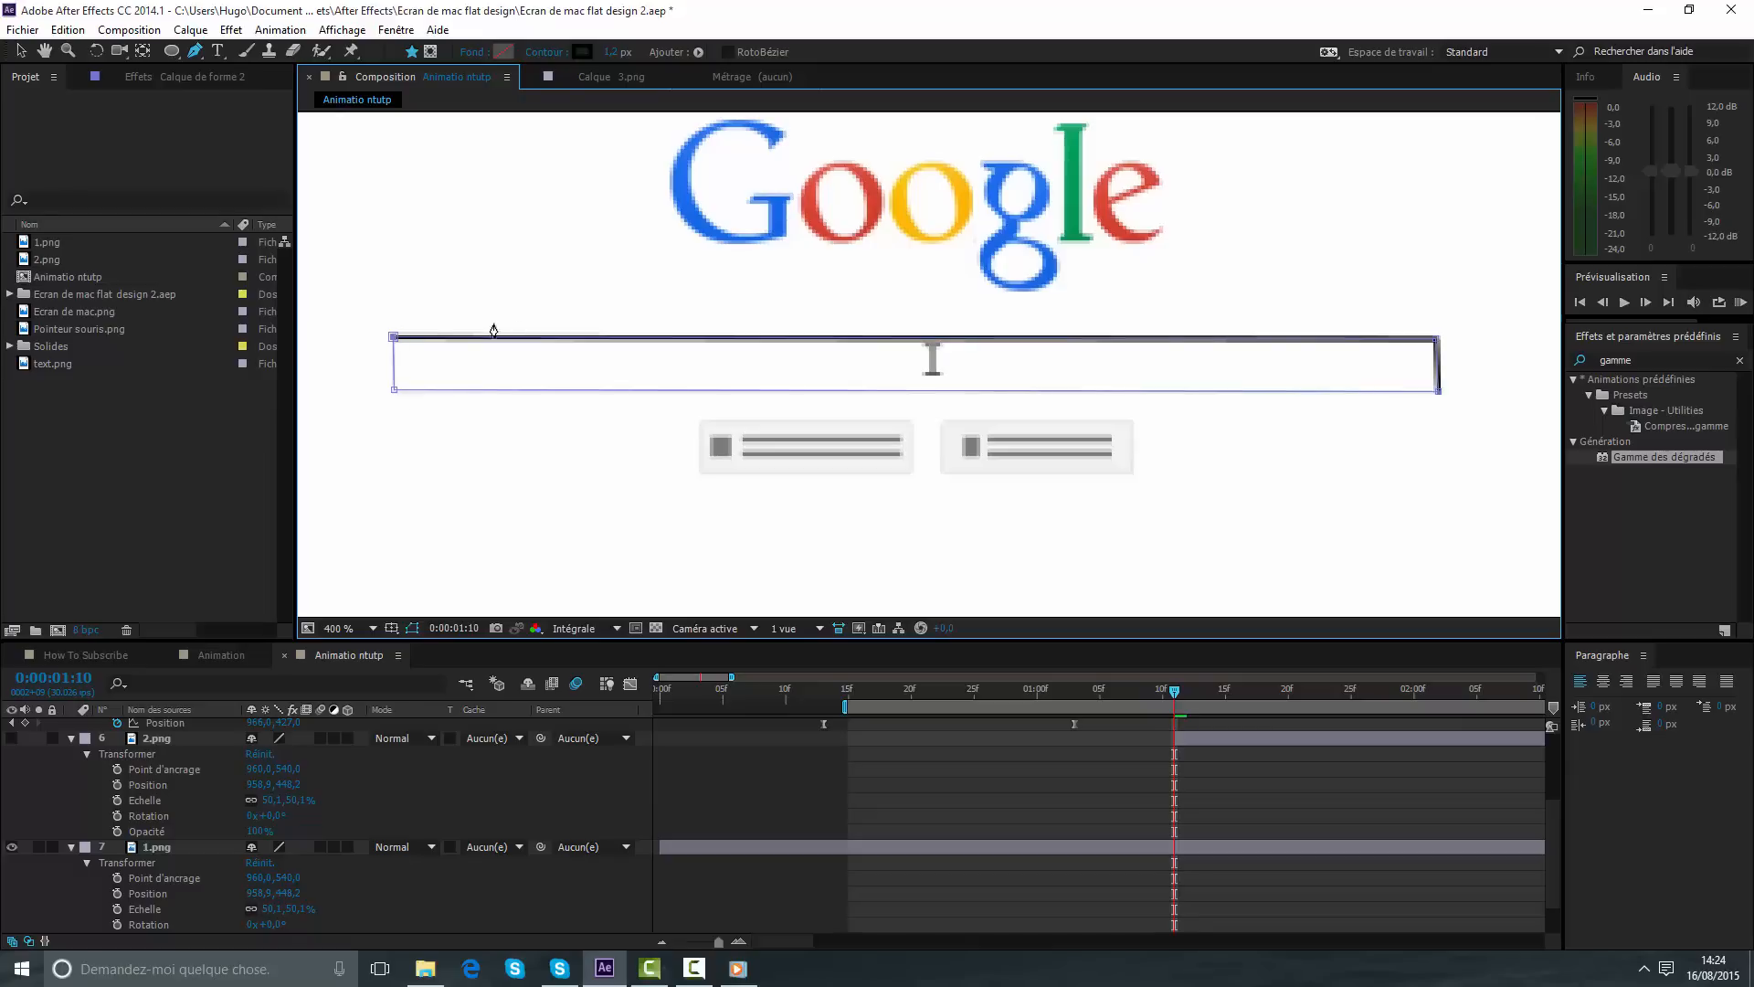
# - Change the outline's stroke colour to blue 0042FF and thin its stroke width to a fraction of a pixel
pyautogui.click(582, 51)
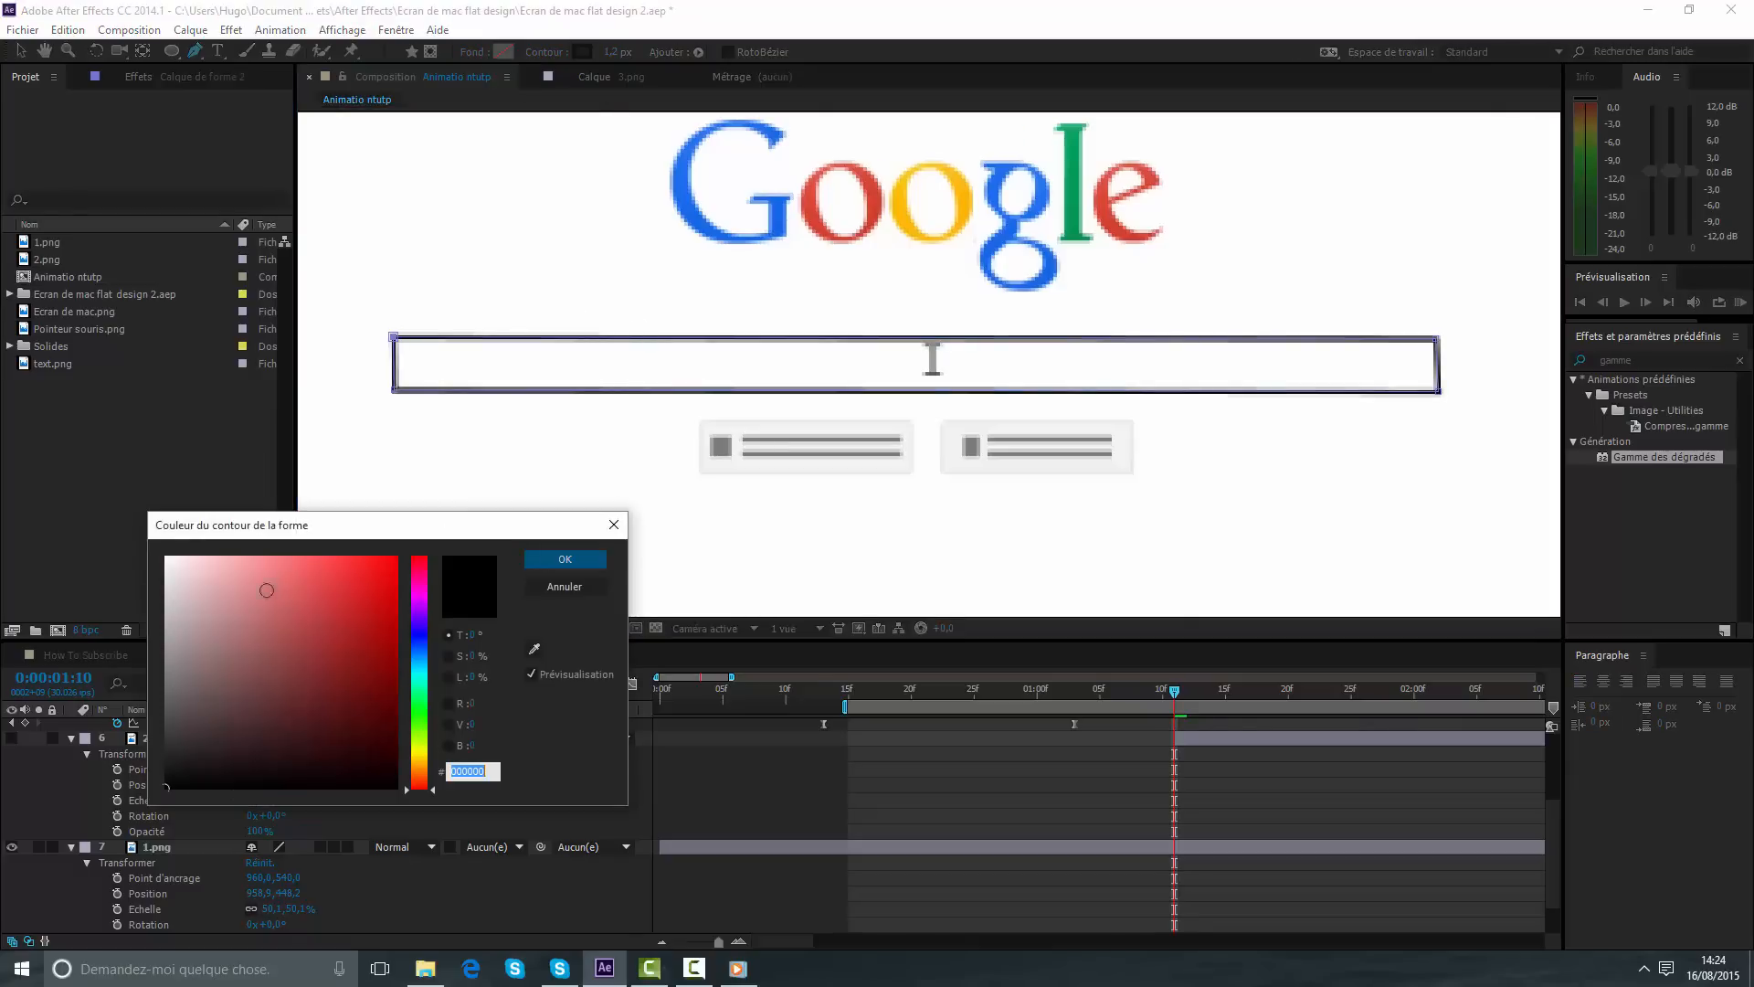
pyautogui.click(421, 670)
pyautogui.click(397, 556)
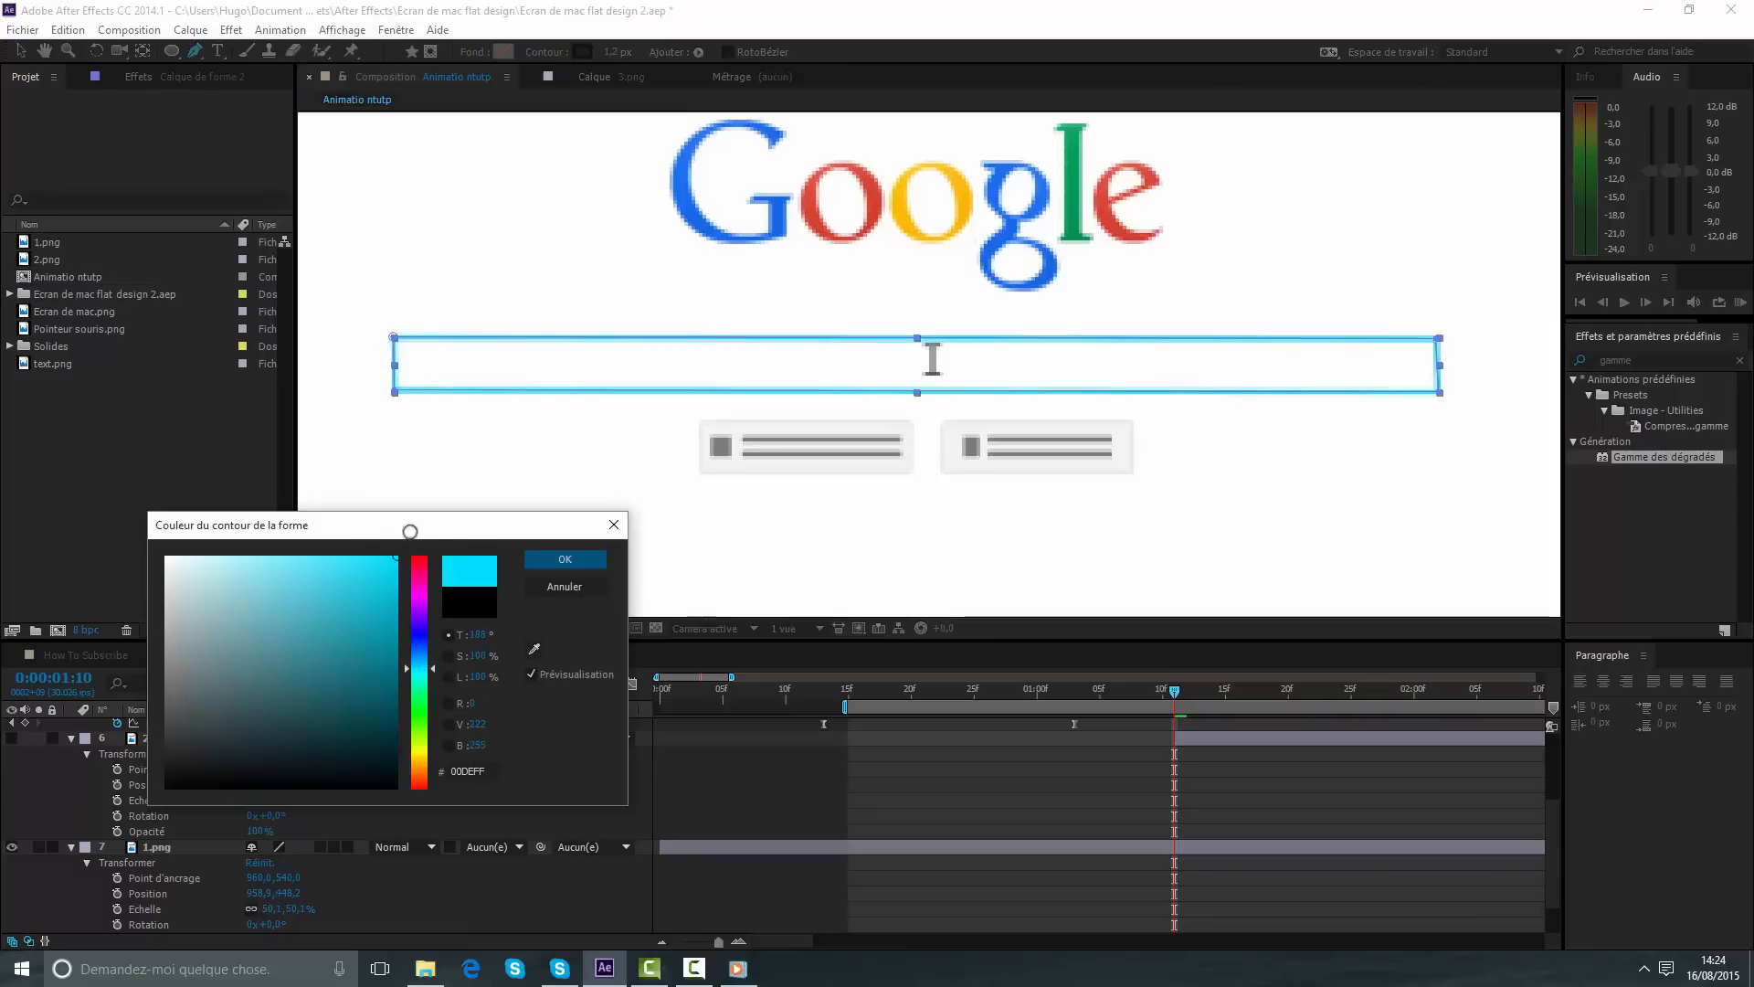
pyautogui.moveTo(424, 673); pyautogui.dragTo(421, 650)
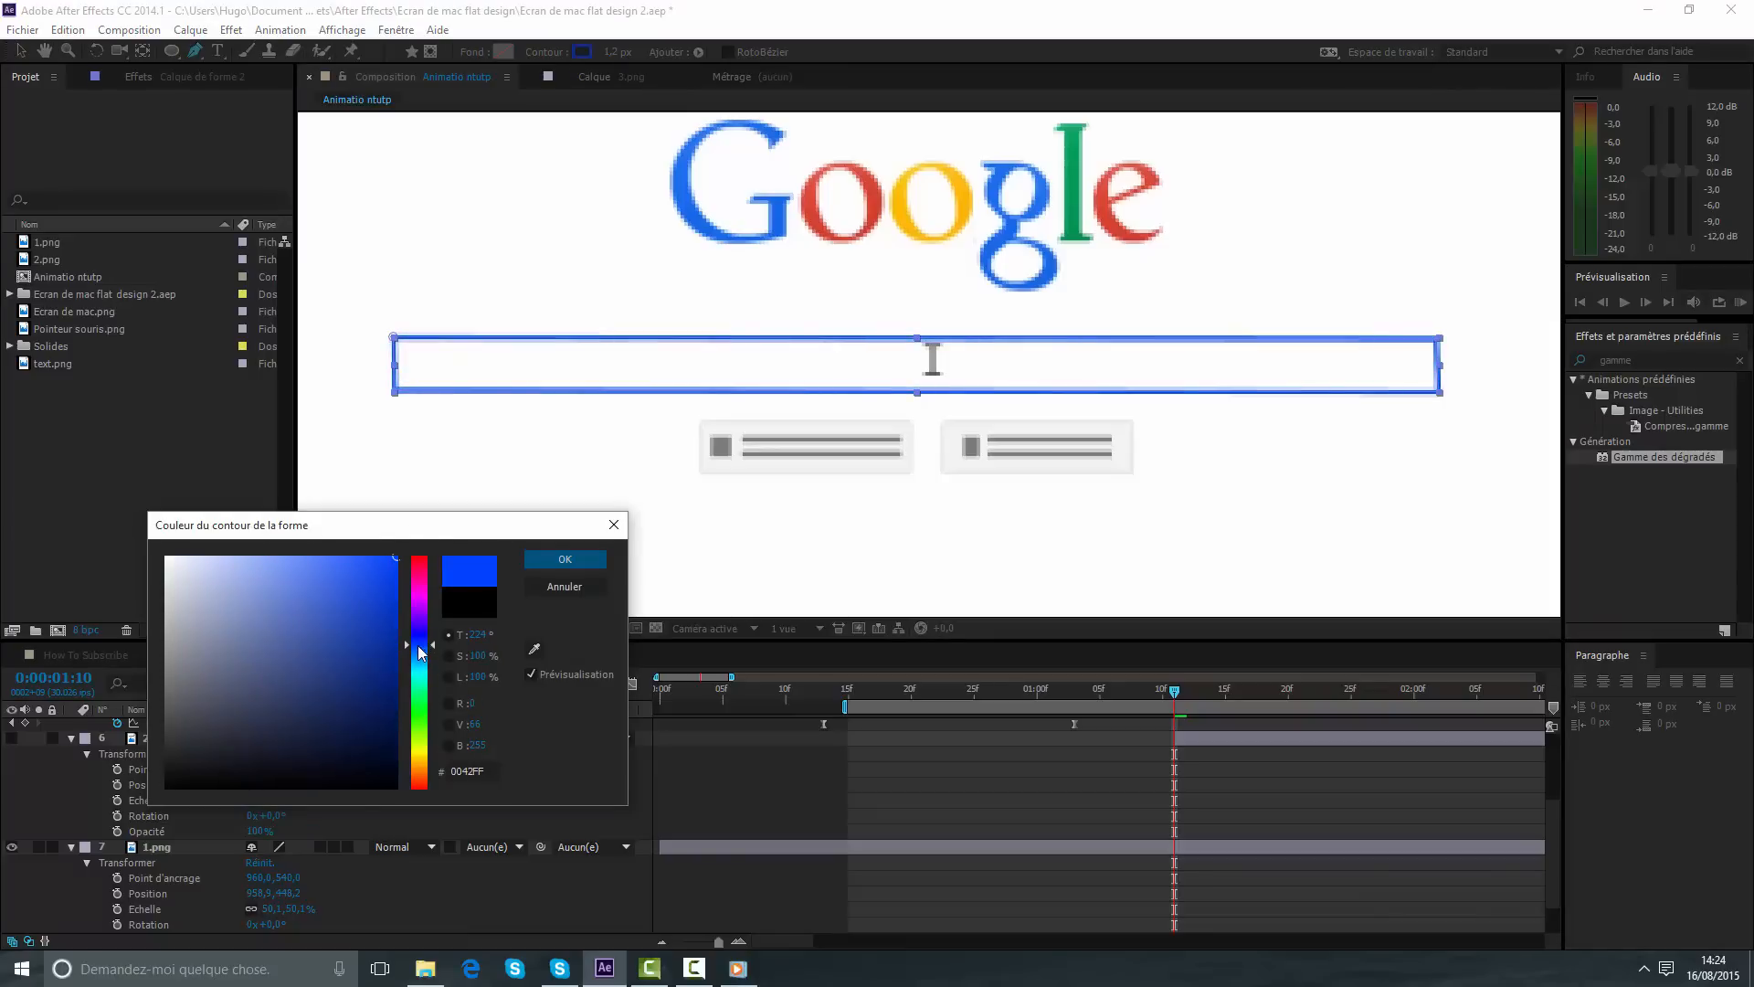
pyautogui.click(594, 559)
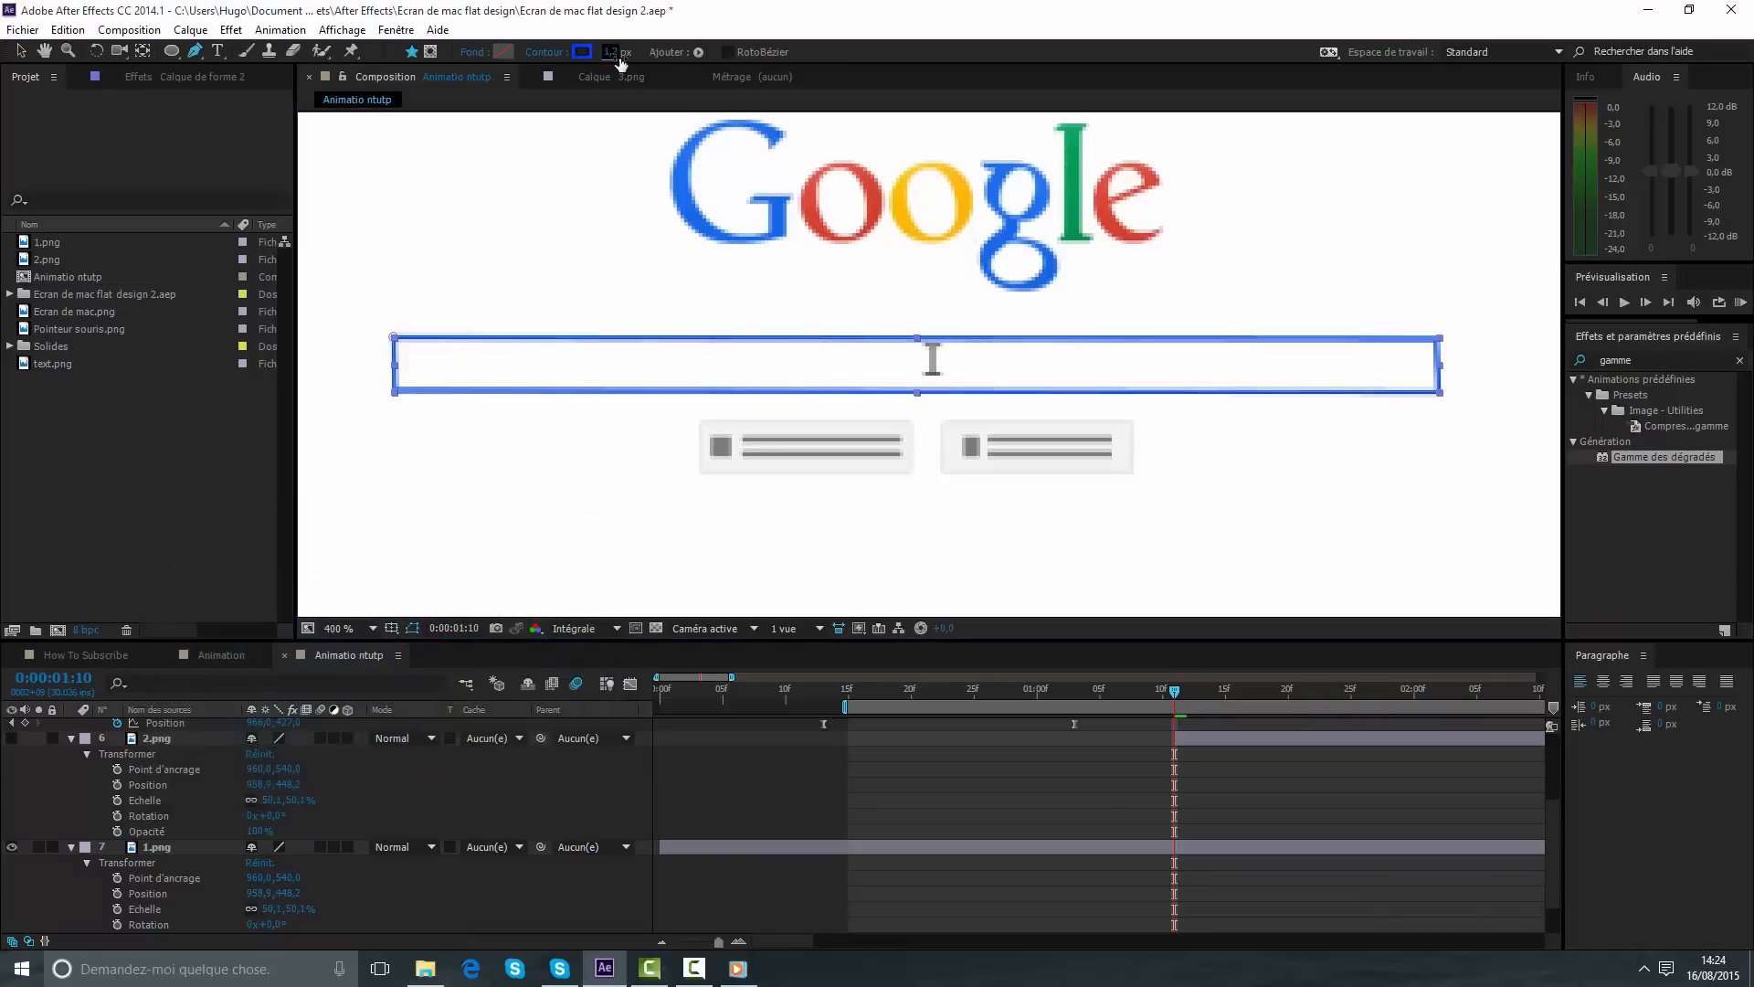
pyautogui.moveTo(612, 52); pyautogui.dragTo(586, 69)
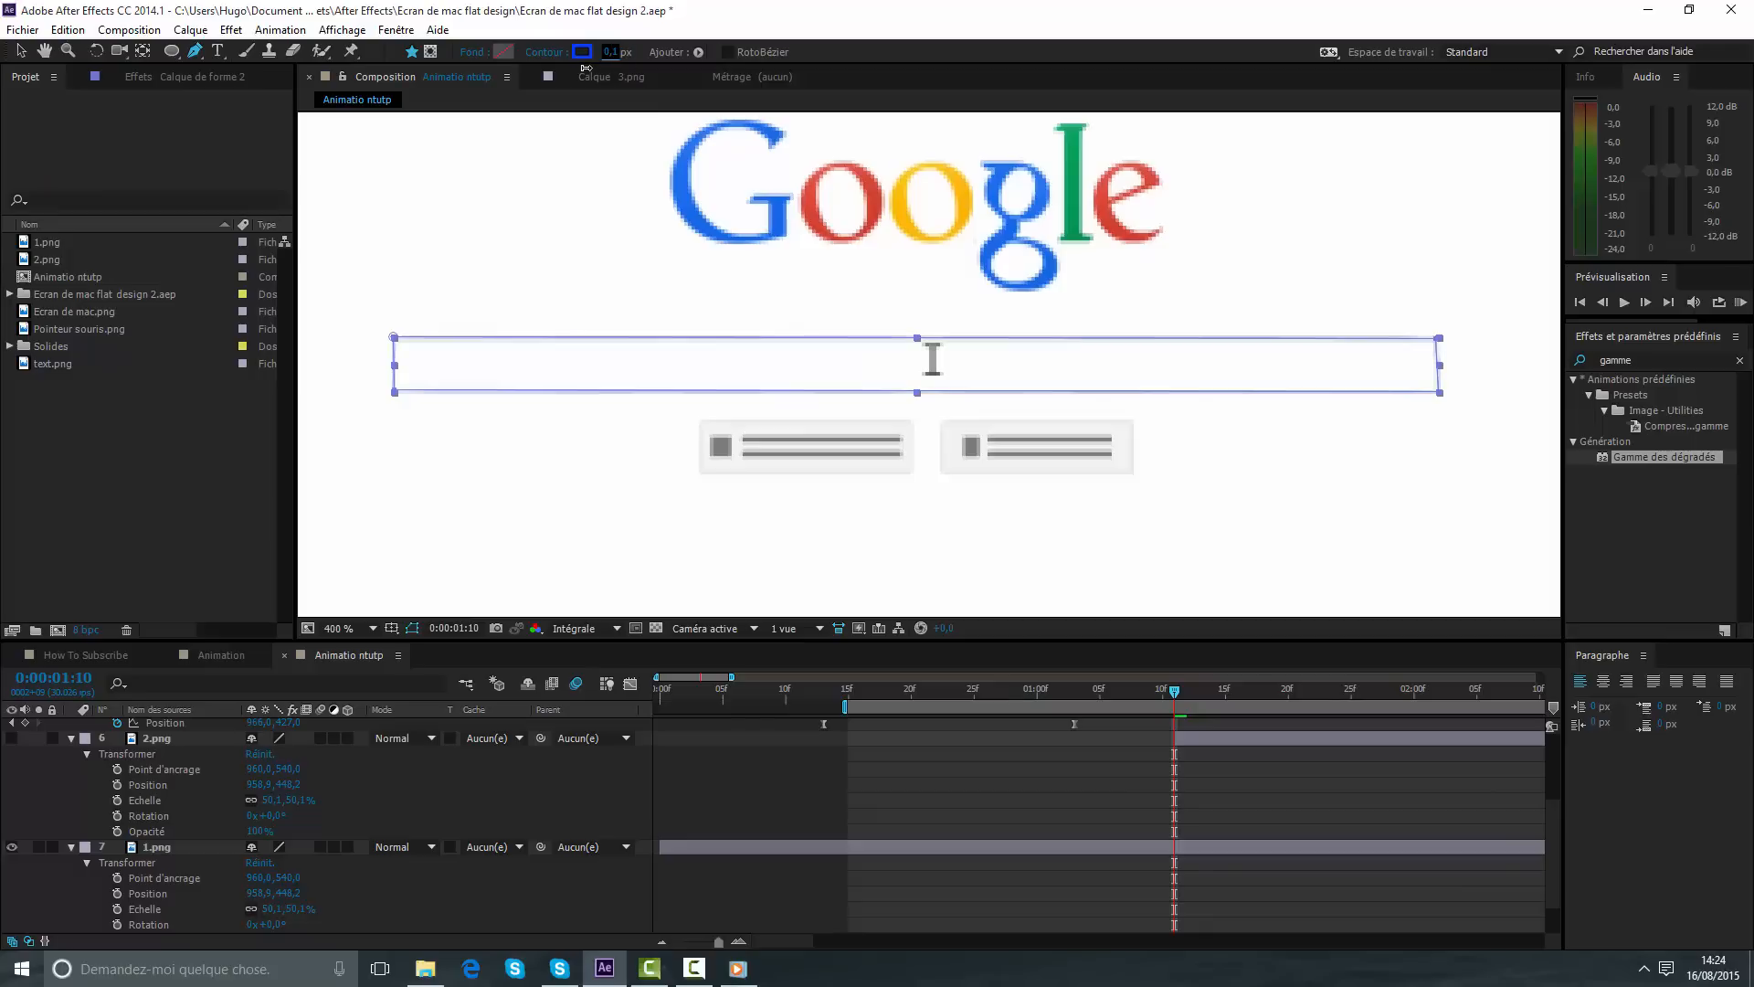
pyautogui.click(966, 764)
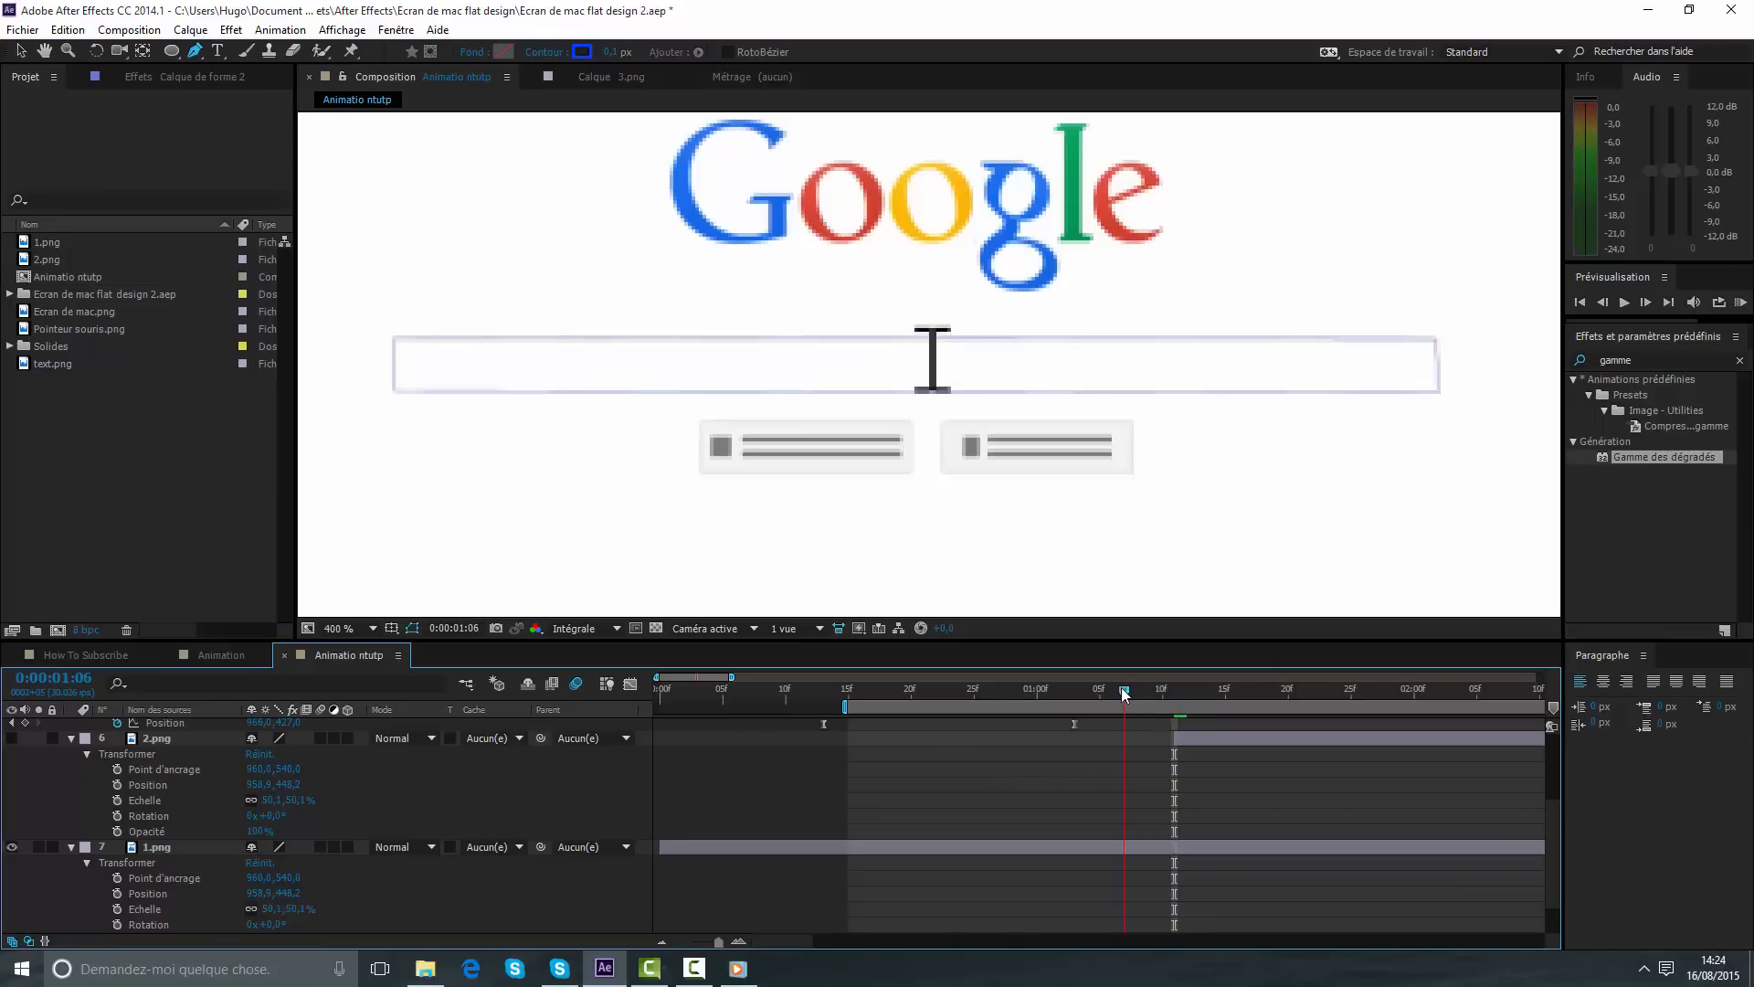
# - Split the search box outline layer at 0:00:01:10 and delete the part before that time
pyautogui.scroll(3, 1192, 768)
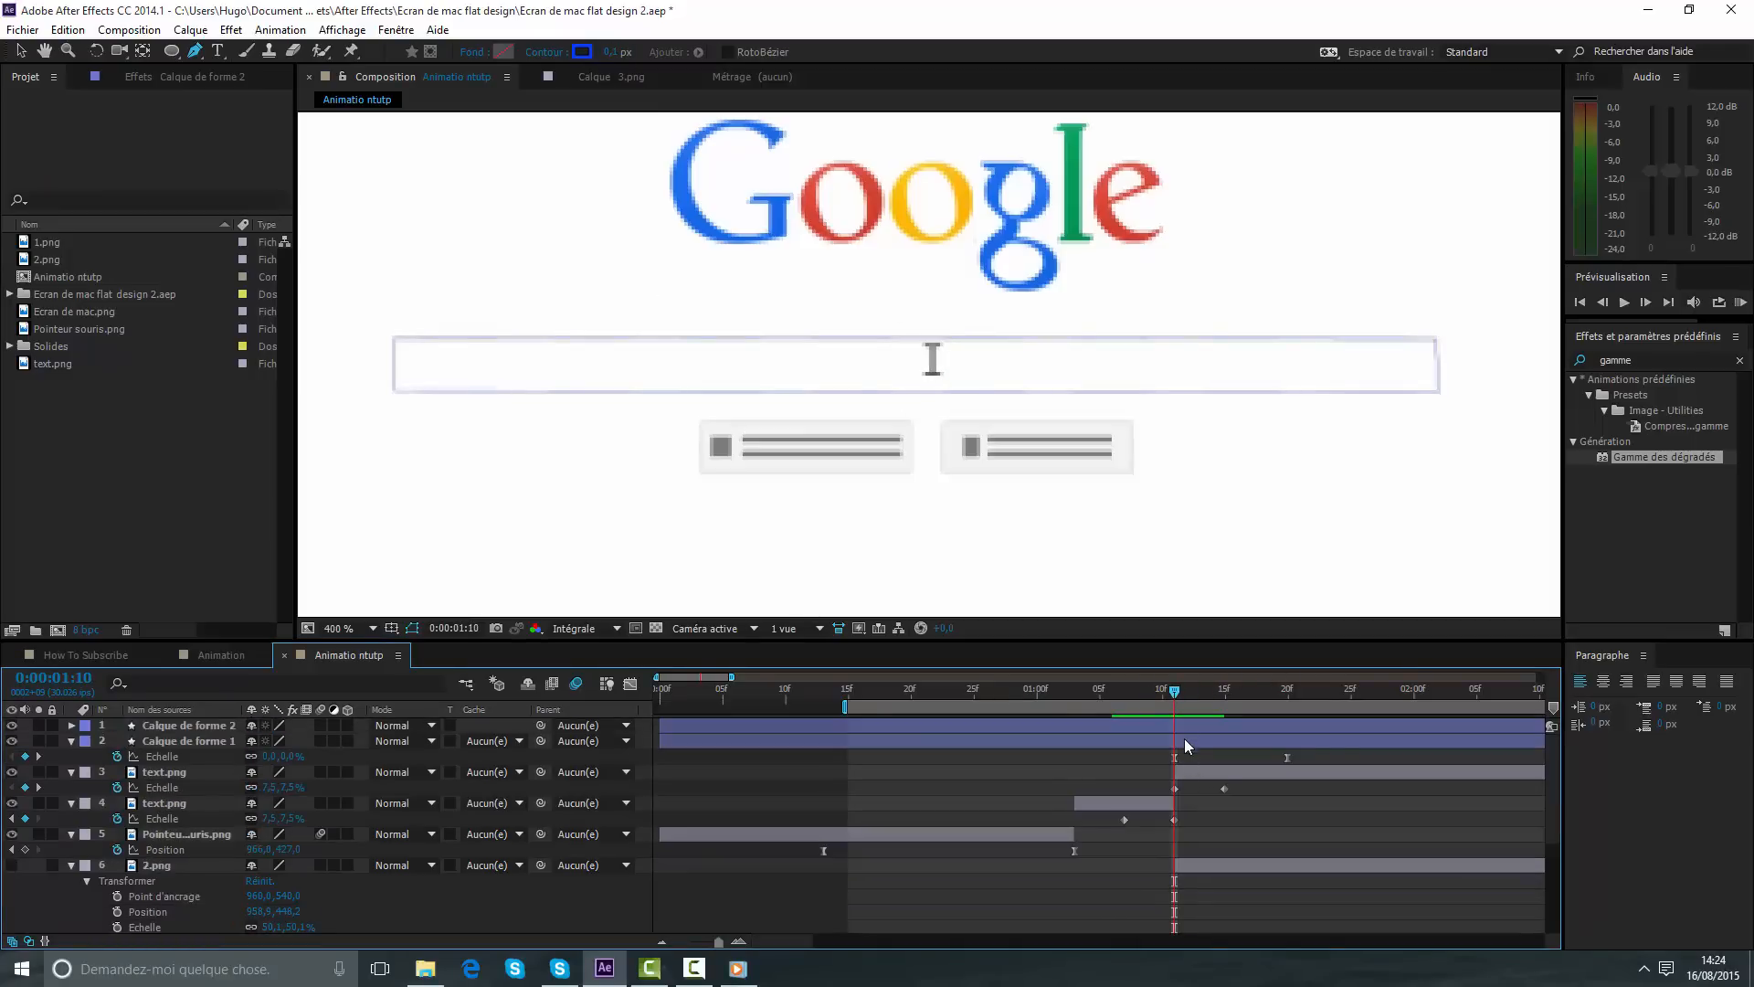
pyautogui.click(1186, 745)
pyautogui.click(1186, 731)
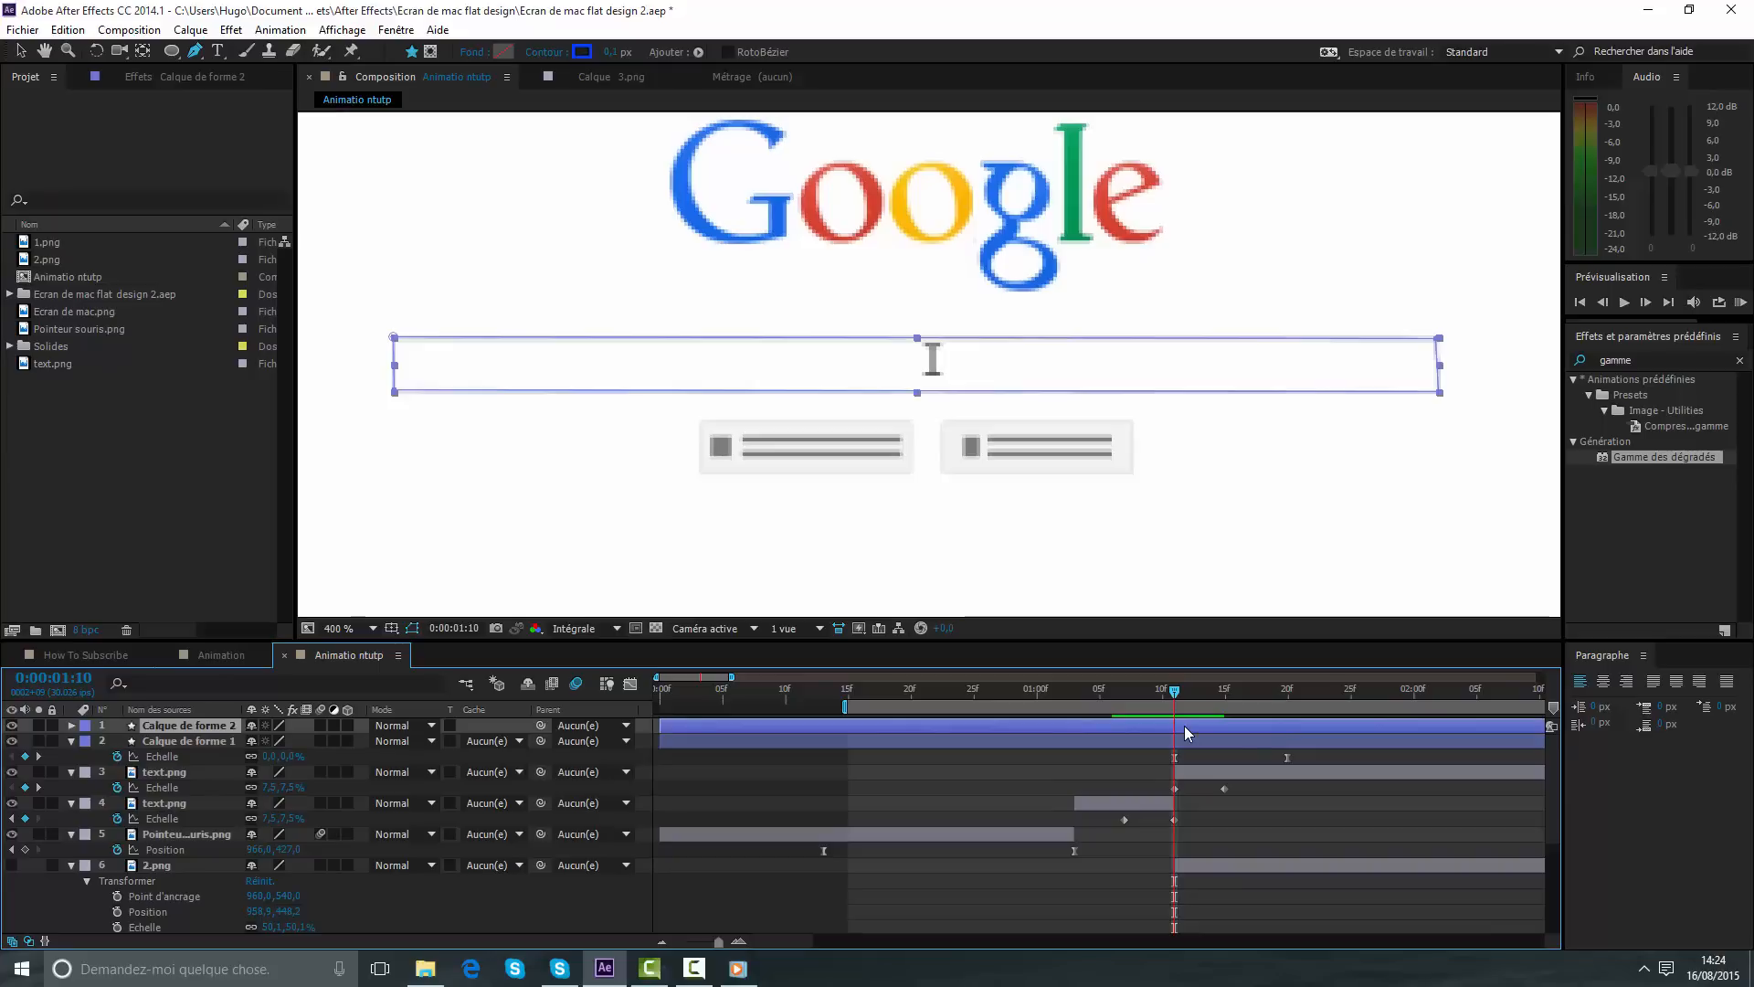
pyautogui.click(66, 30)
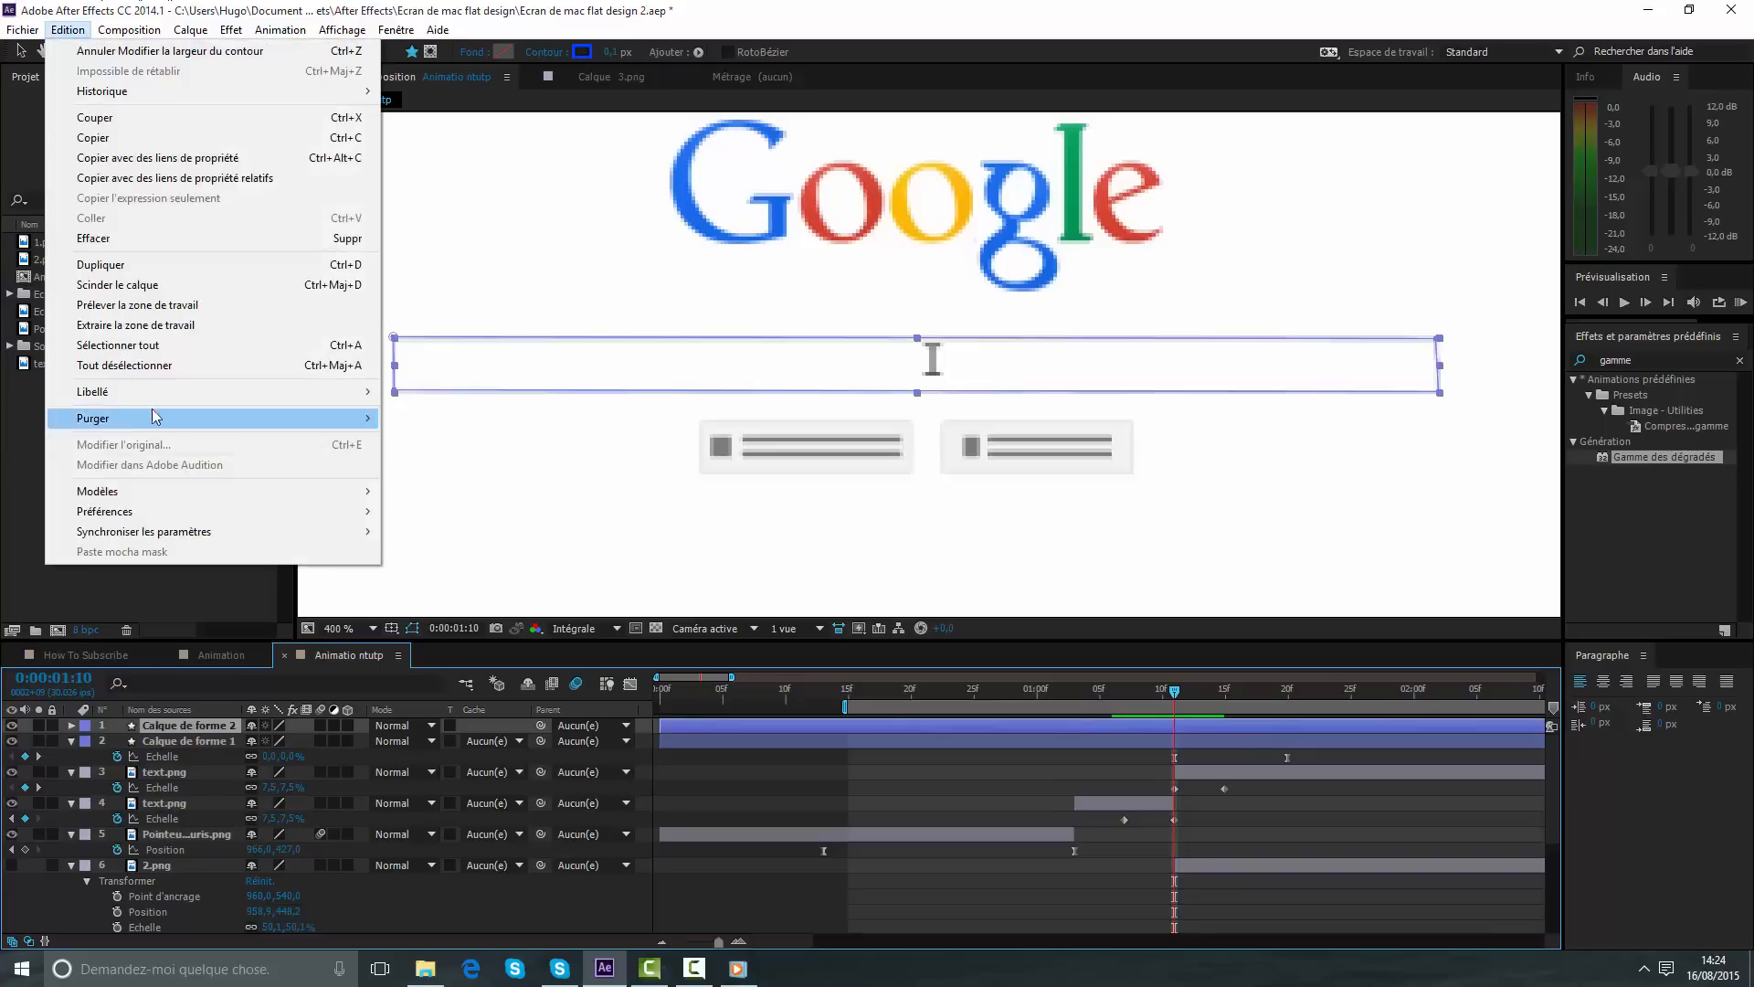
pyautogui.click(146, 284)
pyautogui.click(1170, 744)
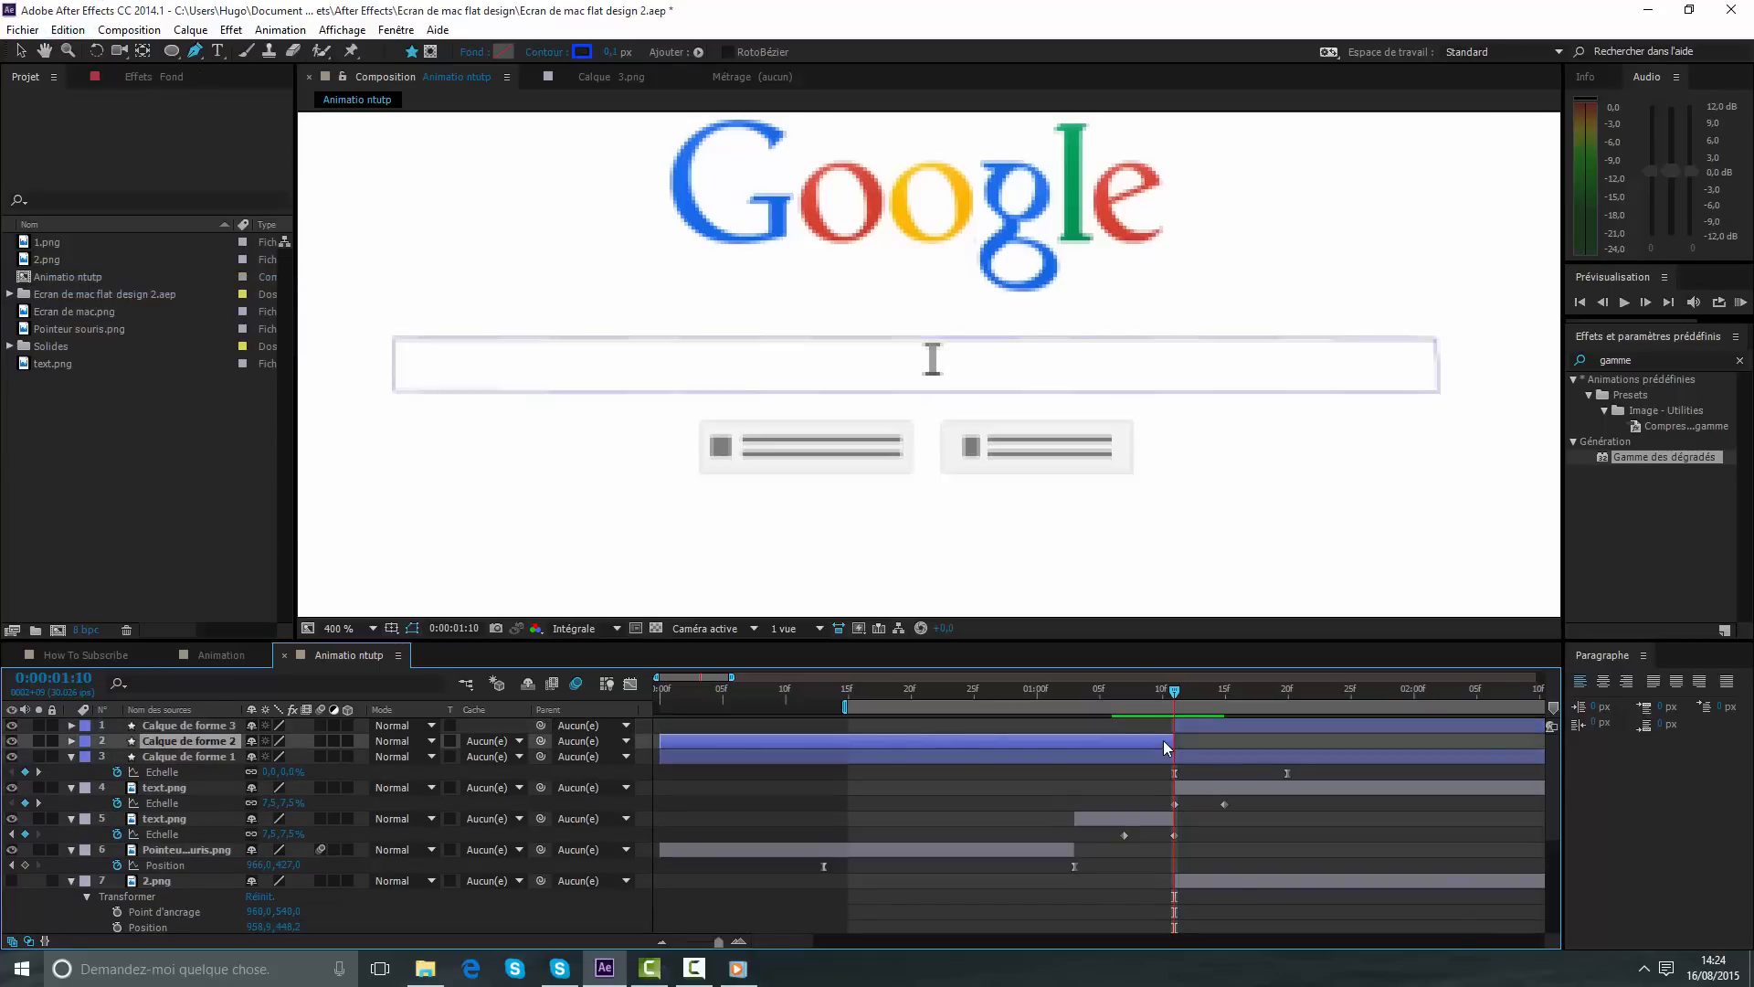
pyautogui.press('Delete')
# - Check the search box outline at 0:00:01:16 in the wider view and return to the Selection tool
pyautogui.moveTo(1174, 701); pyautogui.dragTo(1264, 696)
pyautogui.scroll(-2, 1043, 498)
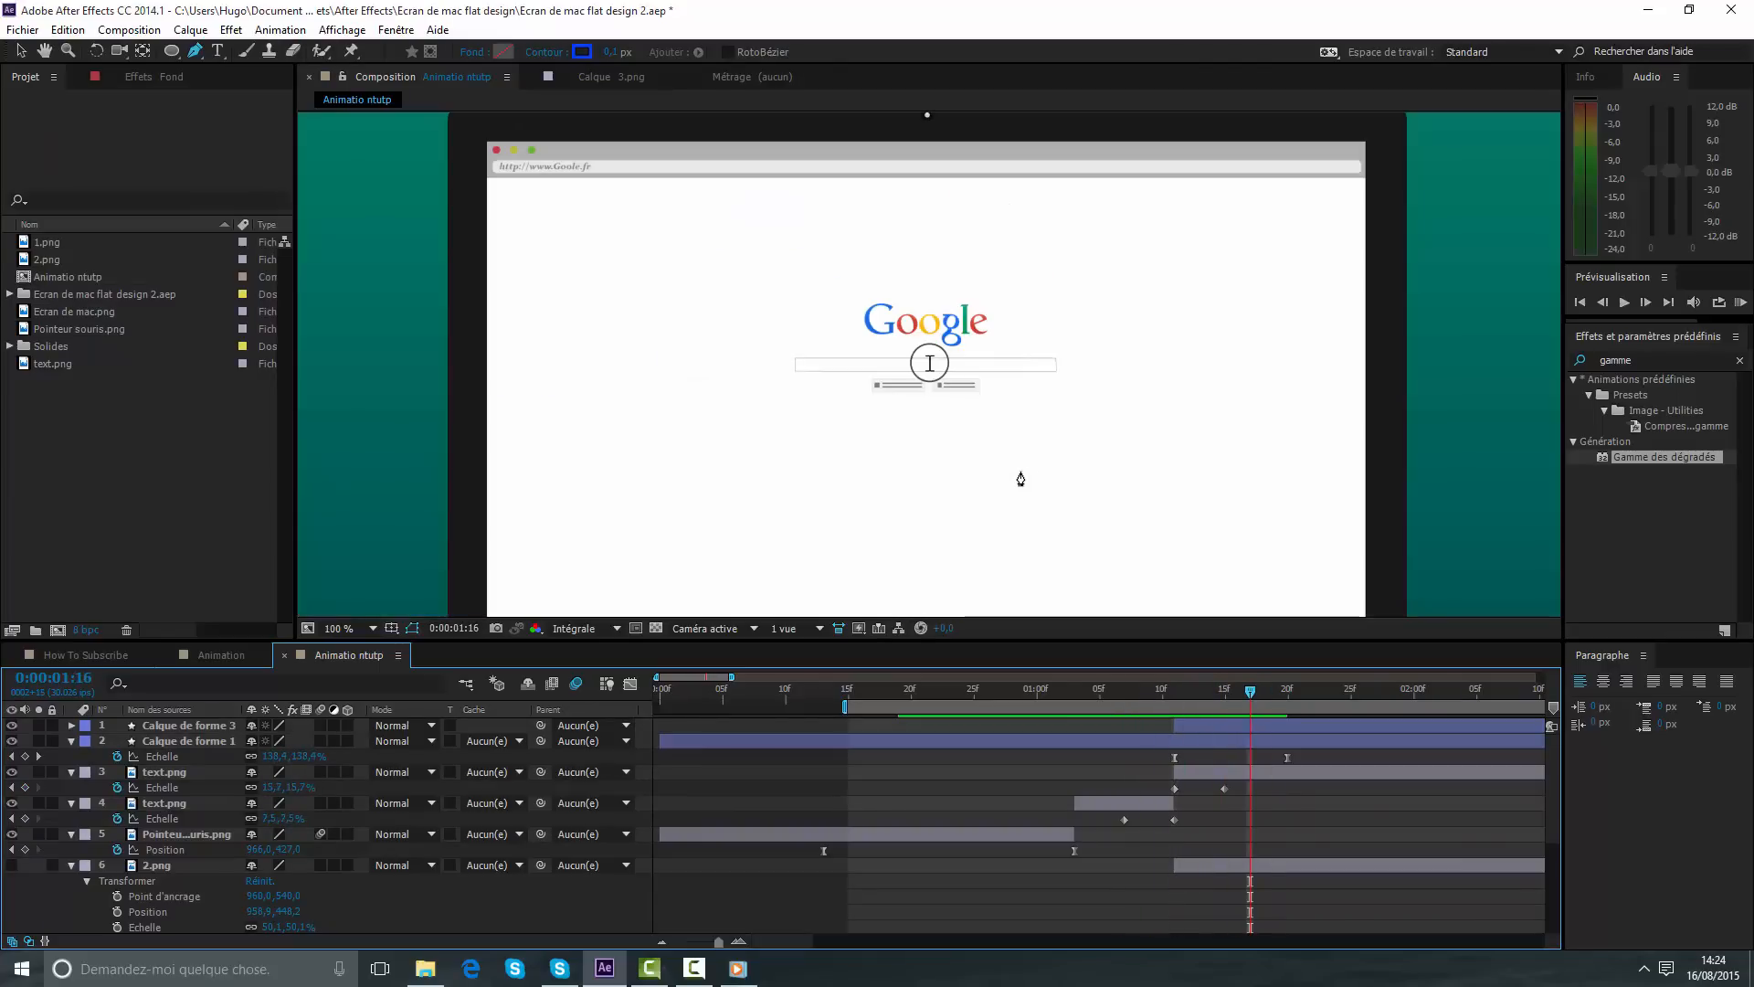
pyautogui.click(20, 50)
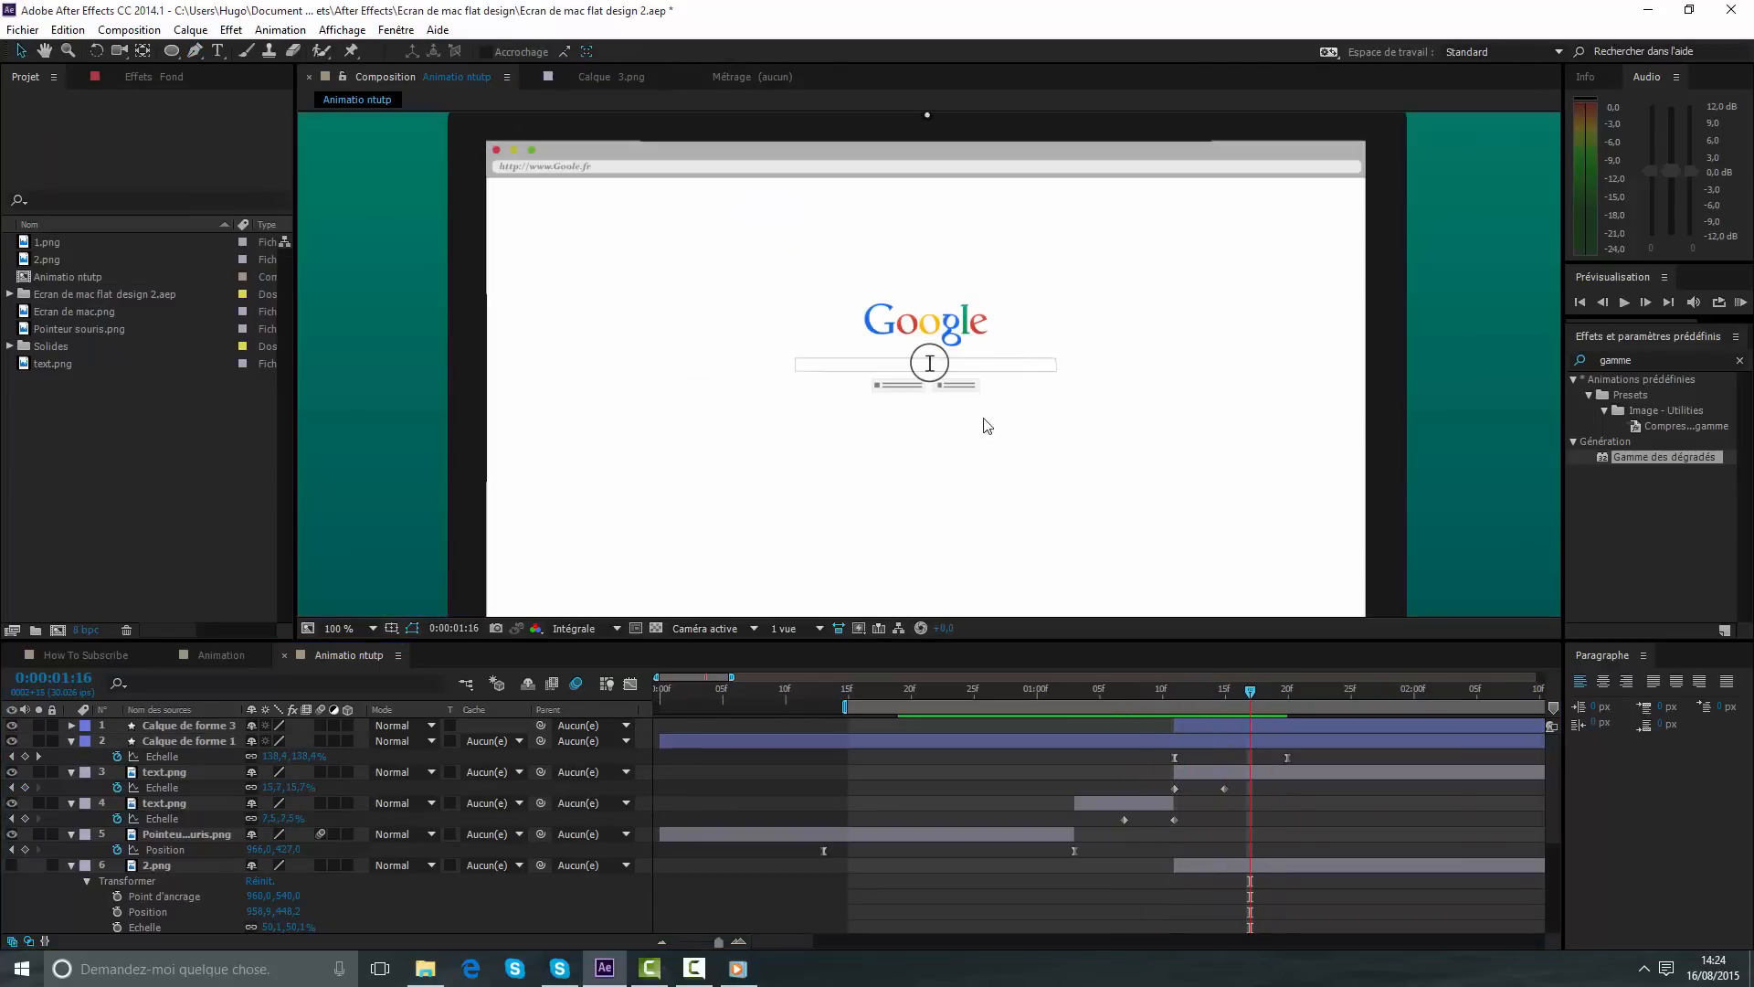
# - Examine the outlined search box at 0:00:01:19 in the full Mac screen view
pyautogui.scroll(-3, 980, 440)
pyautogui.scroll(1, 869, 483)
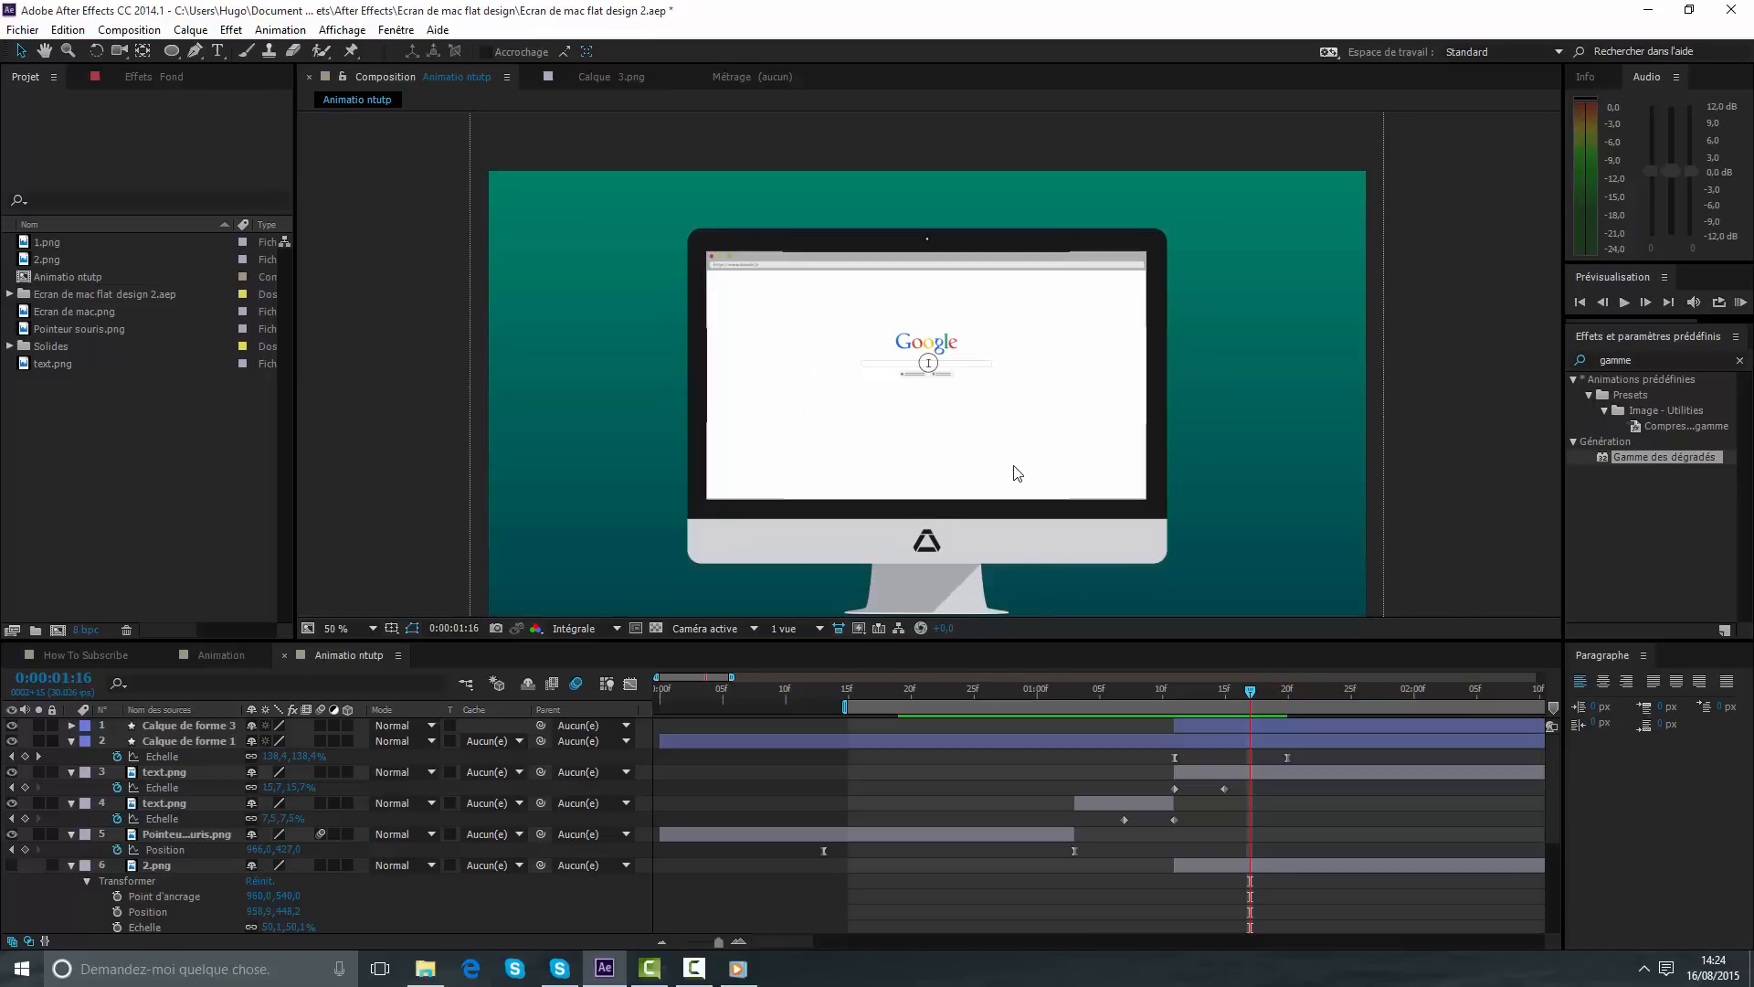
pyautogui.moveTo(1250, 701); pyautogui.dragTo(1291, 709)
pyautogui.scroll(-2, 986, 425)
pyautogui.scroll(2, 986, 427)
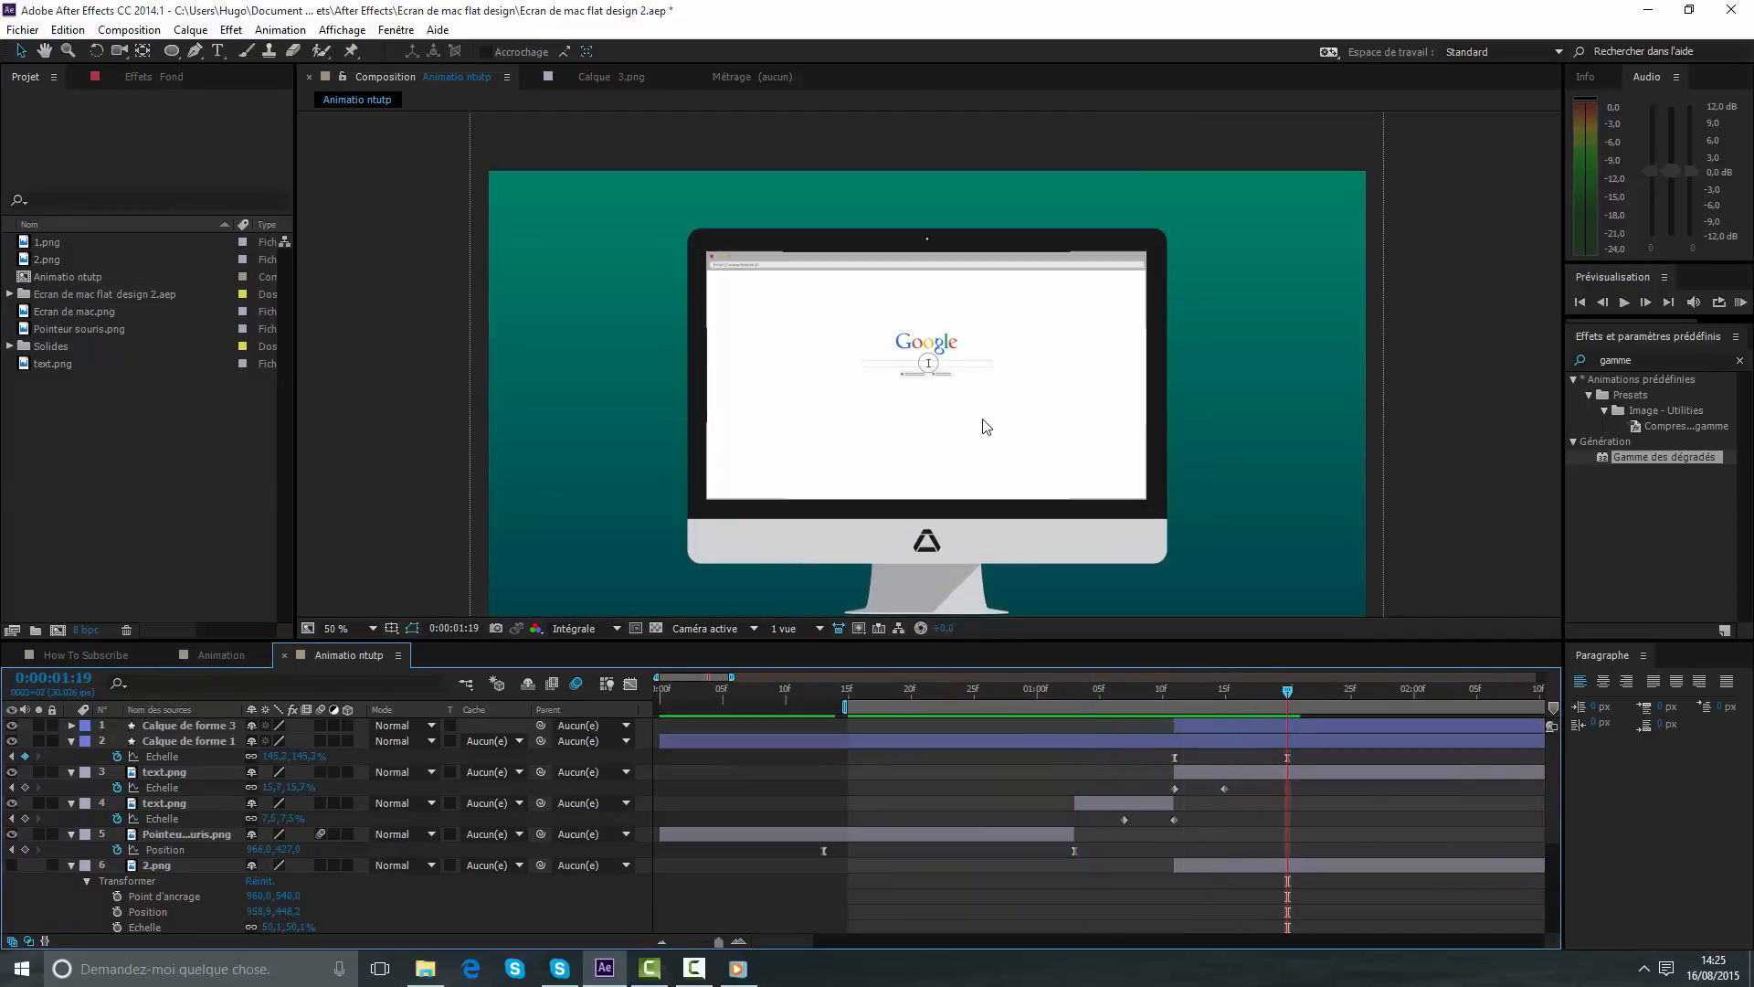
pyautogui.scroll(-2, 996, 473)
pyautogui.scroll(2, 991, 480)
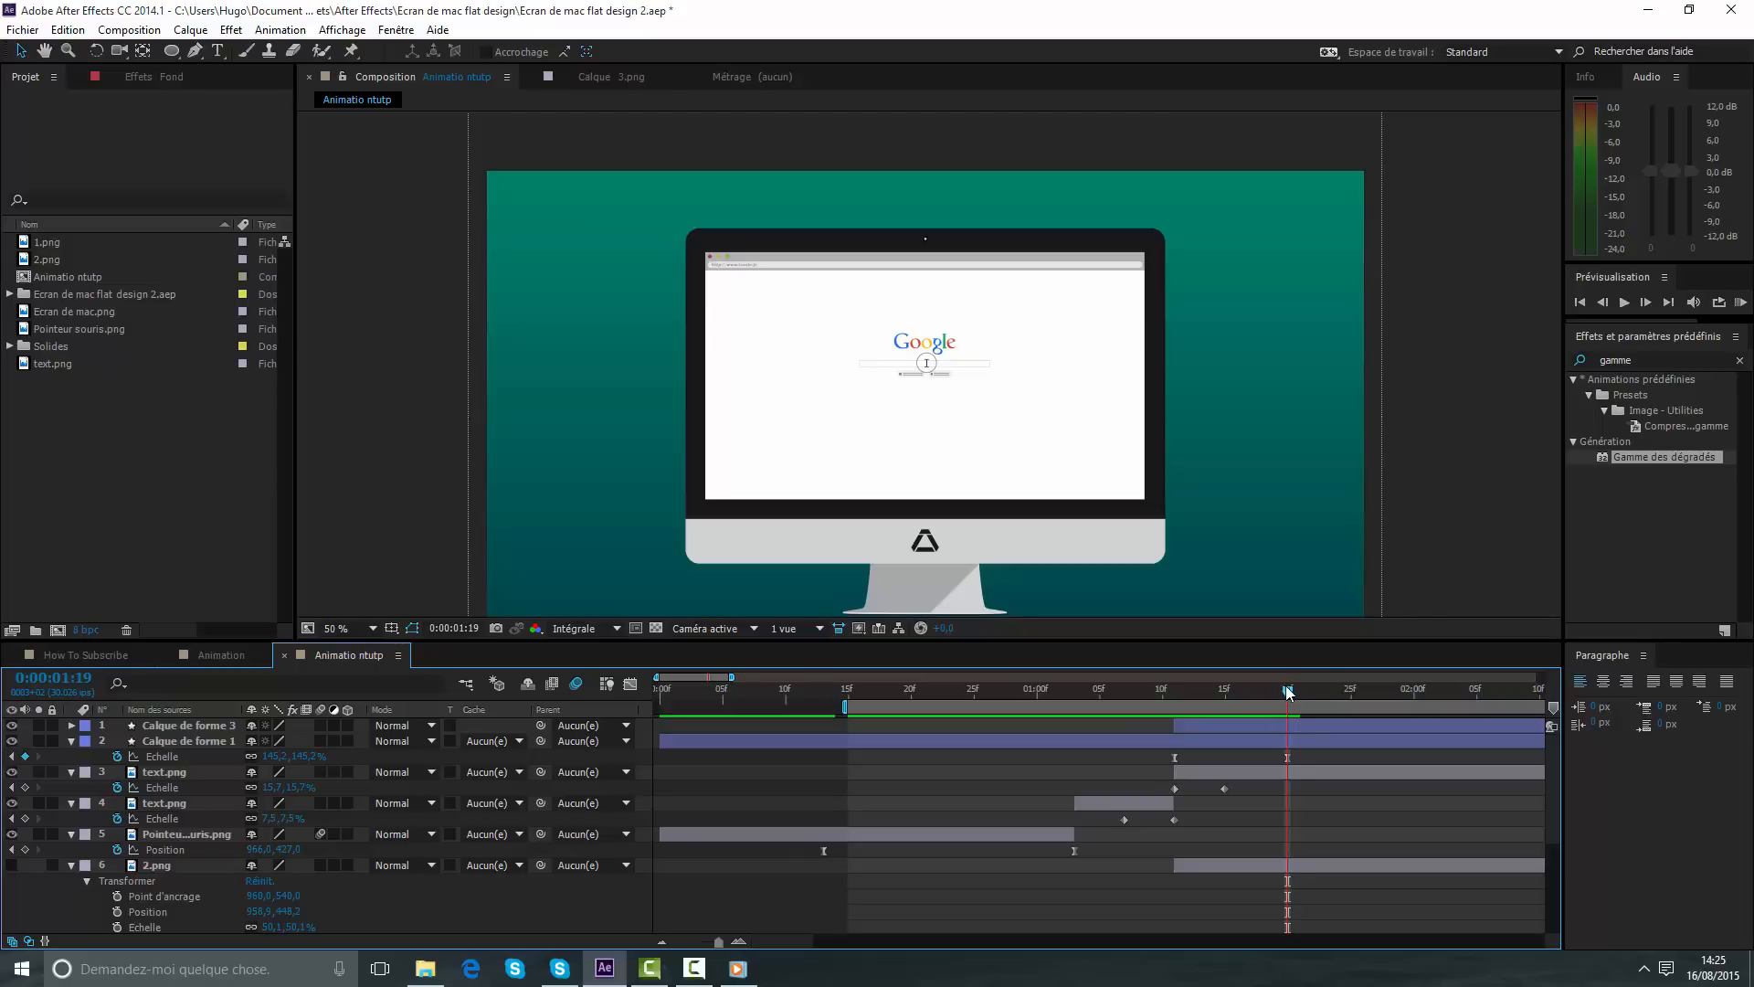
# - At 0:00:01:20, add a text layer reading "MS Design" starting at the left end of the Google search box
pyautogui.moveTo(1288, 691)
pyautogui.mouseDown()
pyautogui.moveTo(1148, 704)
pyautogui.moveTo(1300, 714)
pyautogui.mouseUp()
pyautogui.scroll(4, 650, 354)
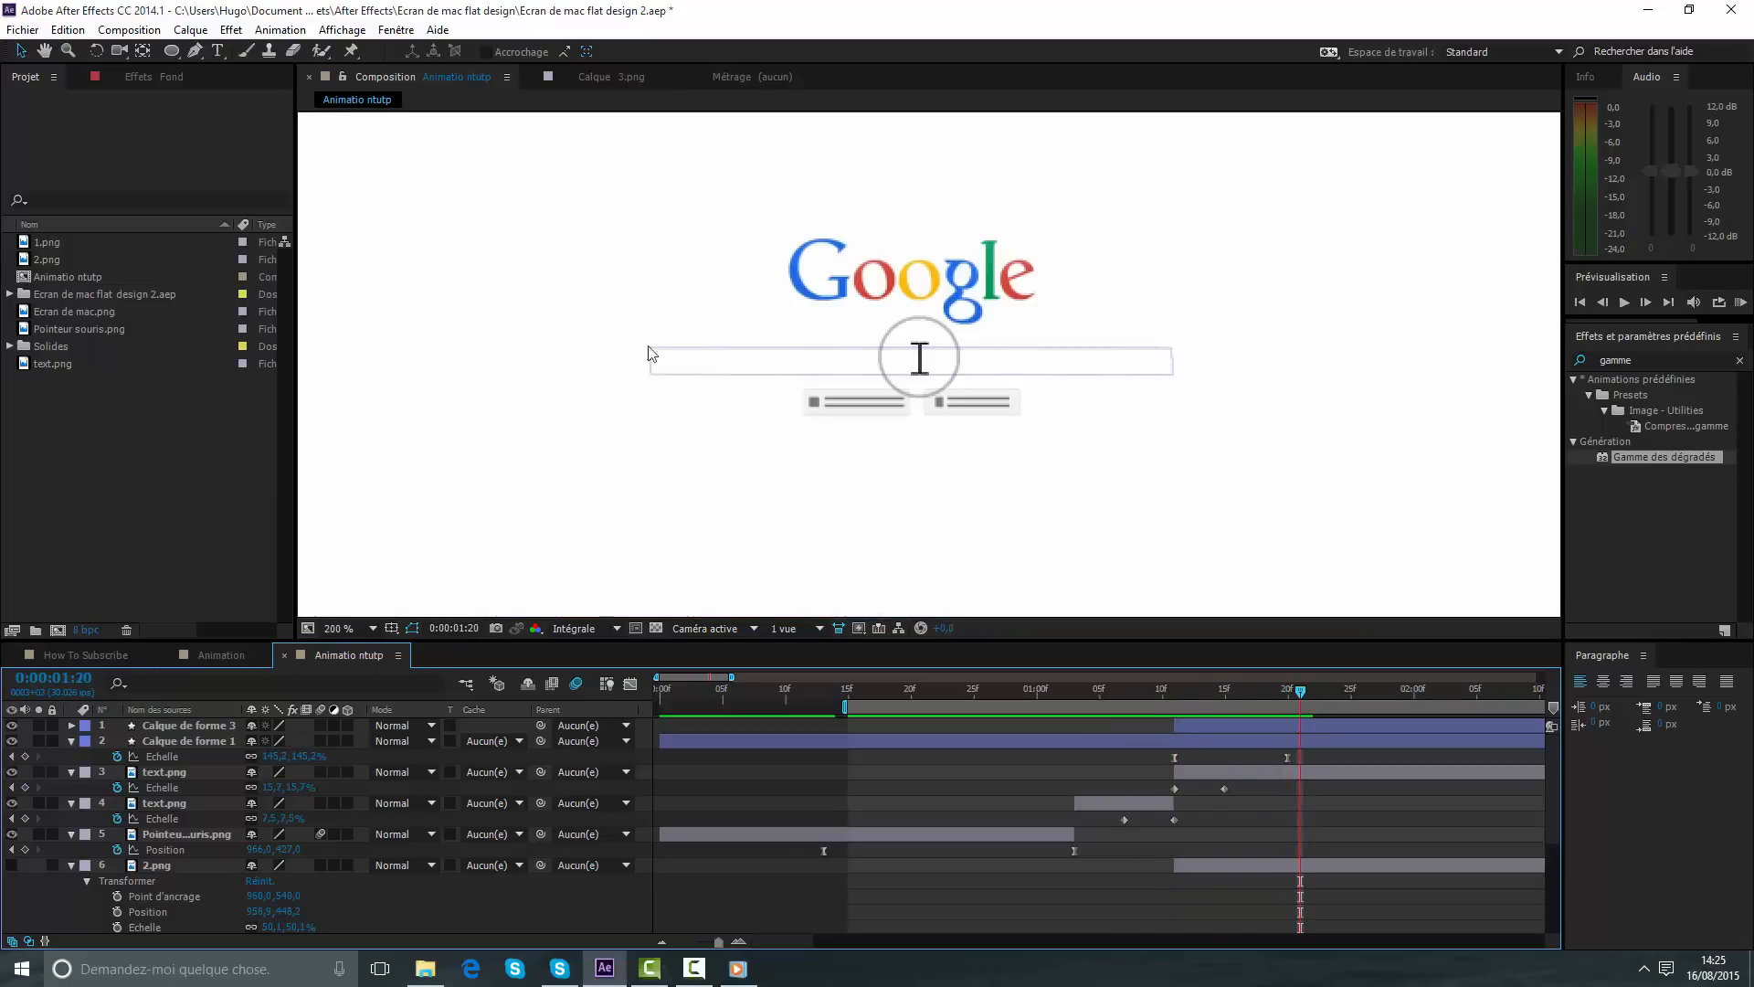
pyautogui.click(218, 52)
pyautogui.click(655, 363)
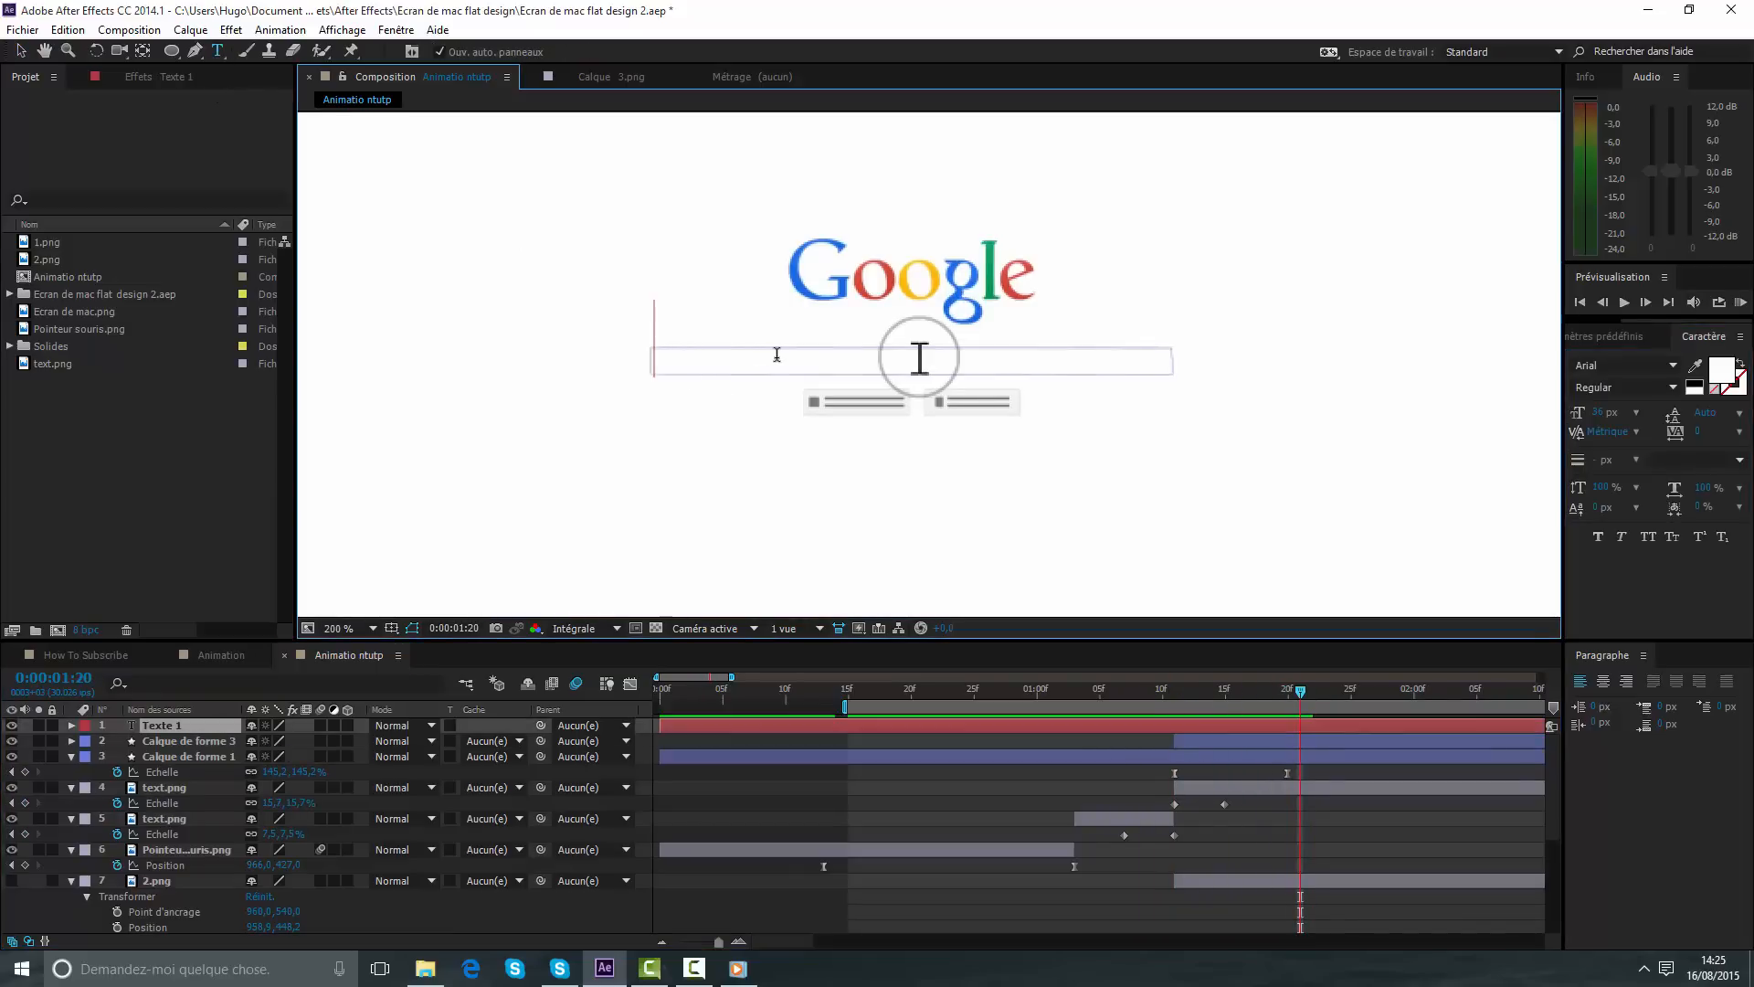
pyautogui.write('m')
pyautogui.press('BackSpace')
pyautogui.write('MA Design')
# - Set the fill colour of the whole "MS Design" text to black 000000
pyautogui.moveTo(982, 327); pyautogui.dragTo(345, 283)
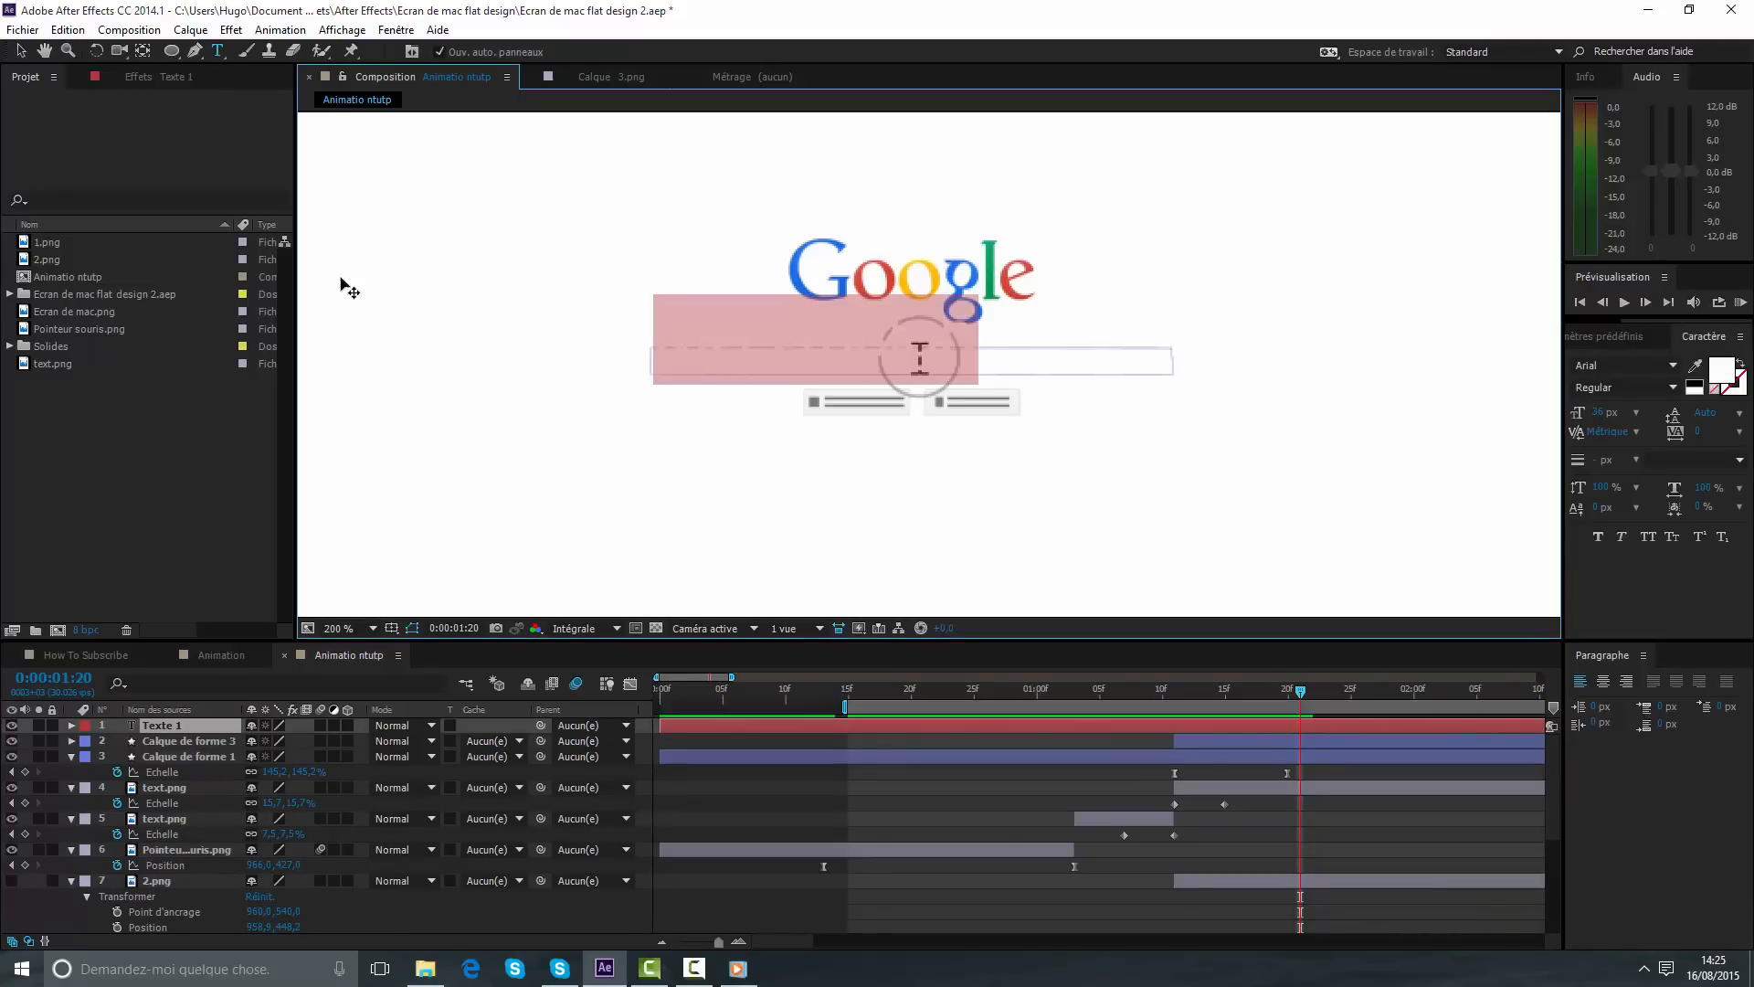
pyautogui.click(1722, 370)
pyautogui.write('000000')
pyautogui.press('Return')
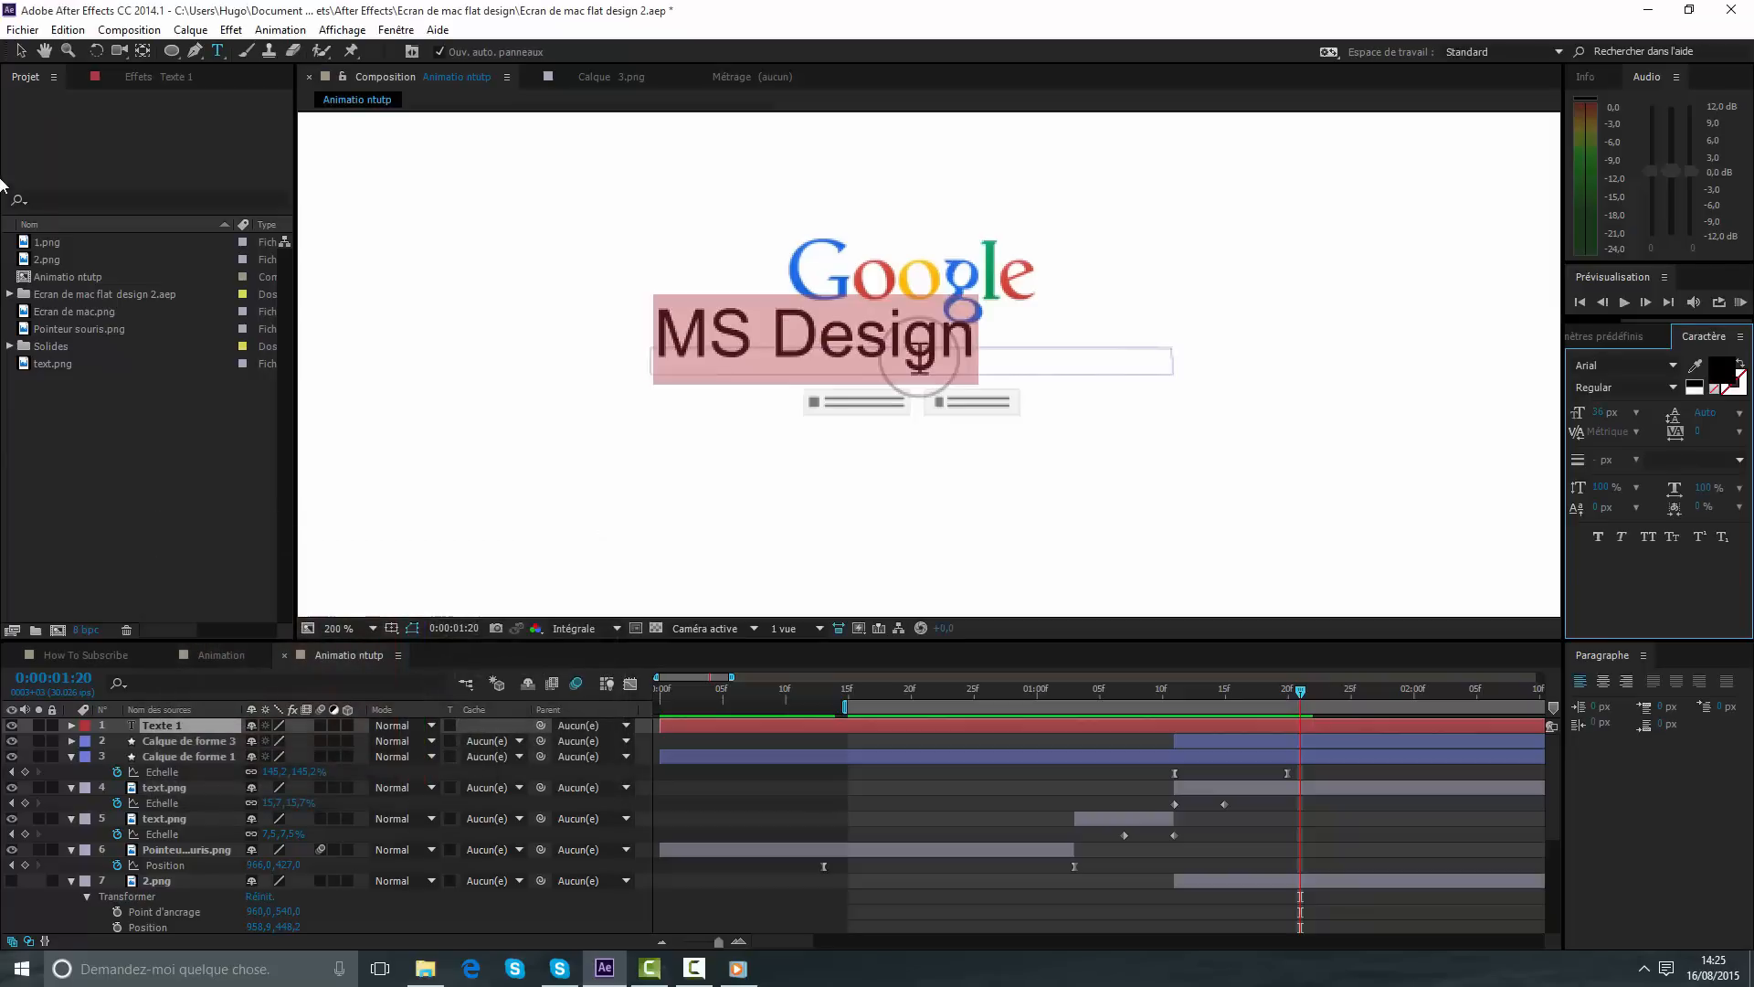
# - Scale the "MS Design" text down to about 34.6% and position it inside the search box
pyautogui.click(23, 50)
pyautogui.press('s')
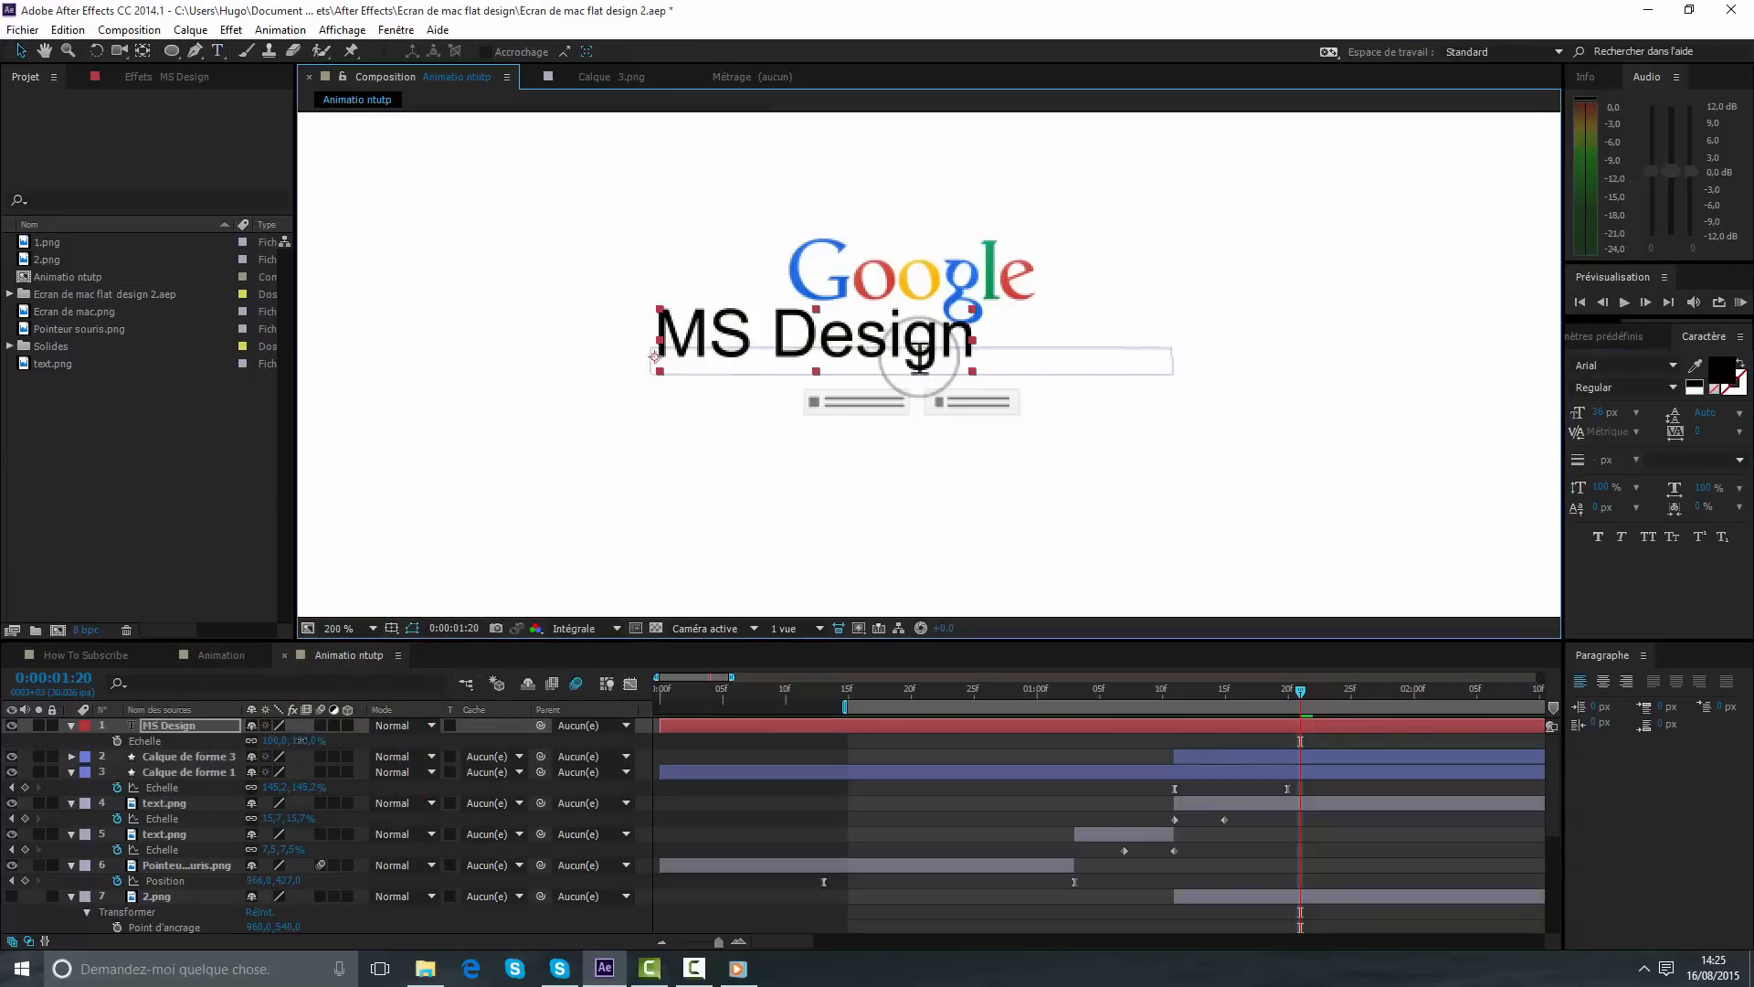
pyautogui.moveTo(300, 740); pyautogui.dragTo(228, 740)
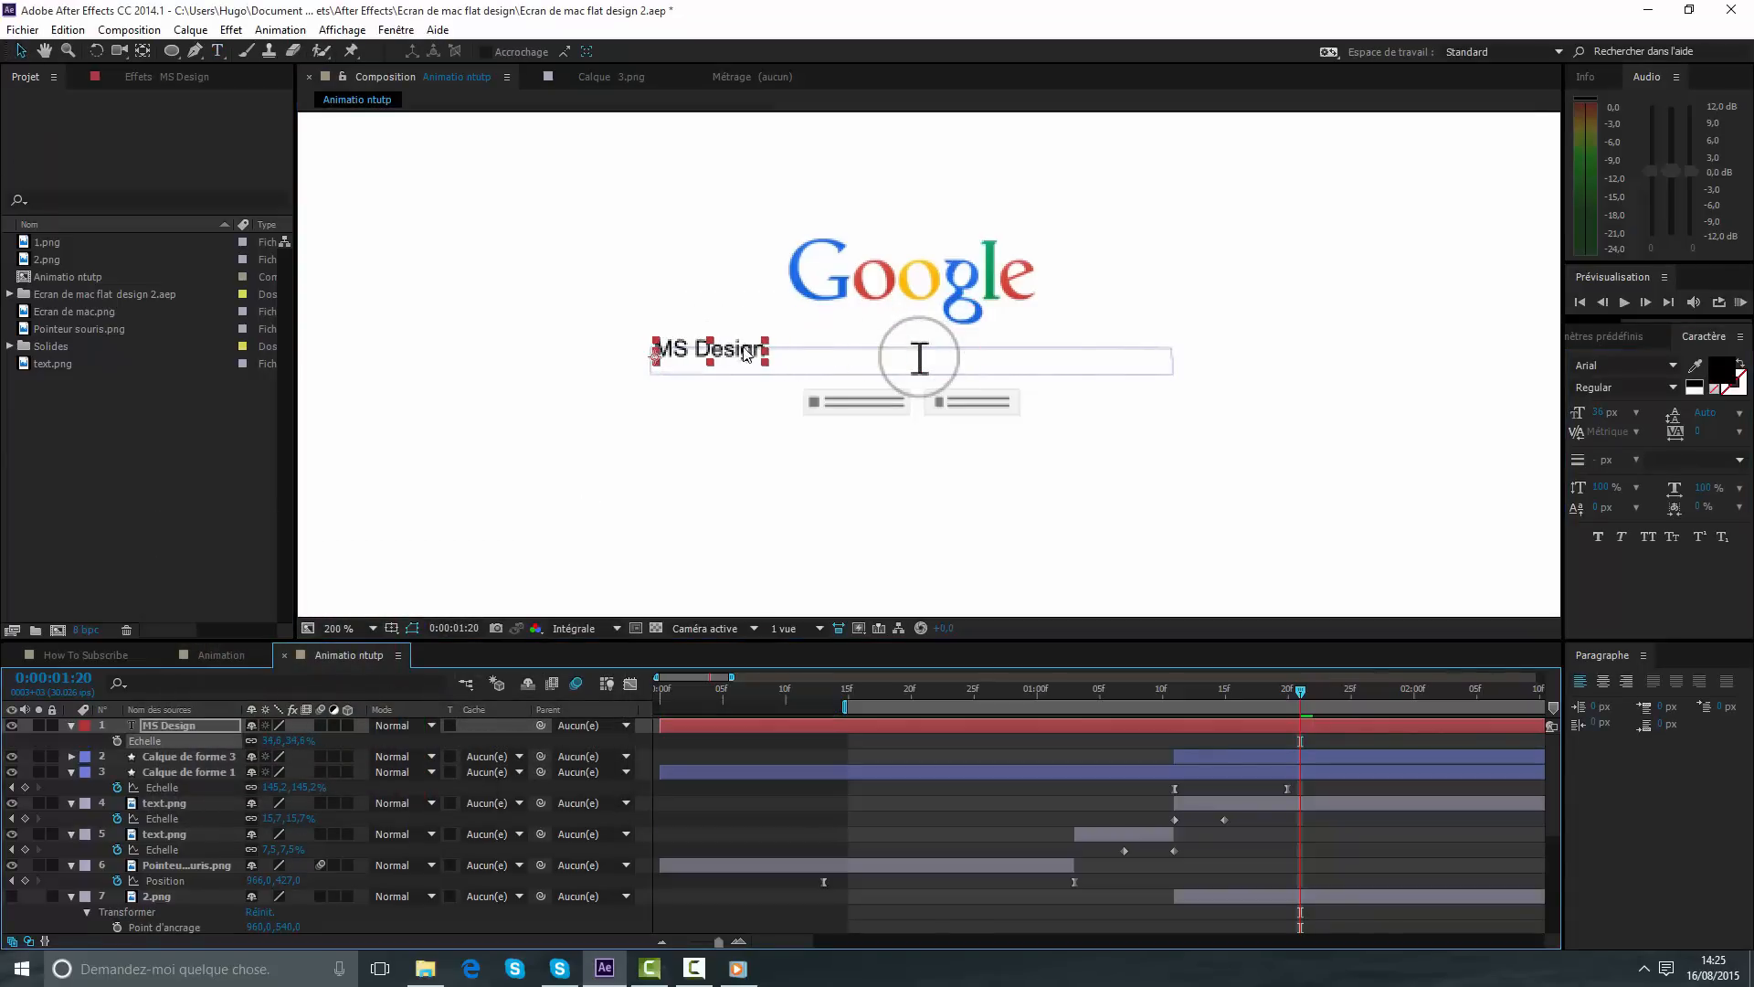
pyautogui.moveTo(746, 355); pyautogui.dragTo(748, 364)
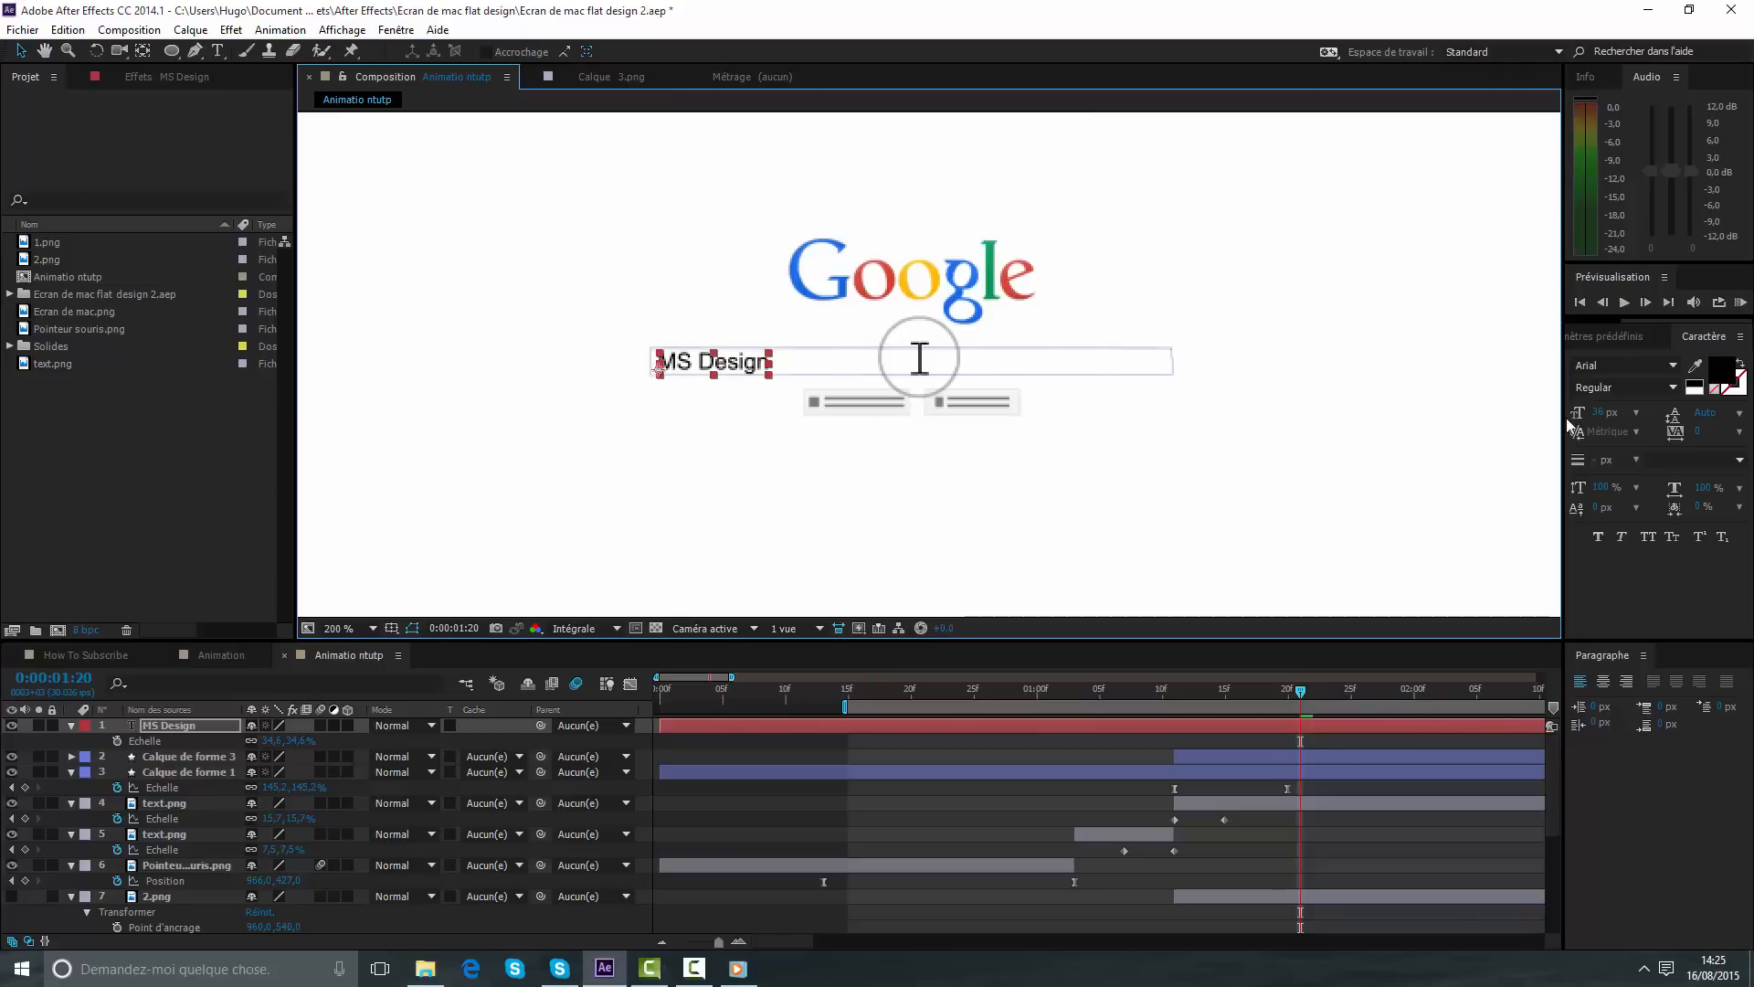
# - Clear the effects search, list the Animate In text presets, and widen the presets area until their full names are readable
pyautogui.click(1627, 337)
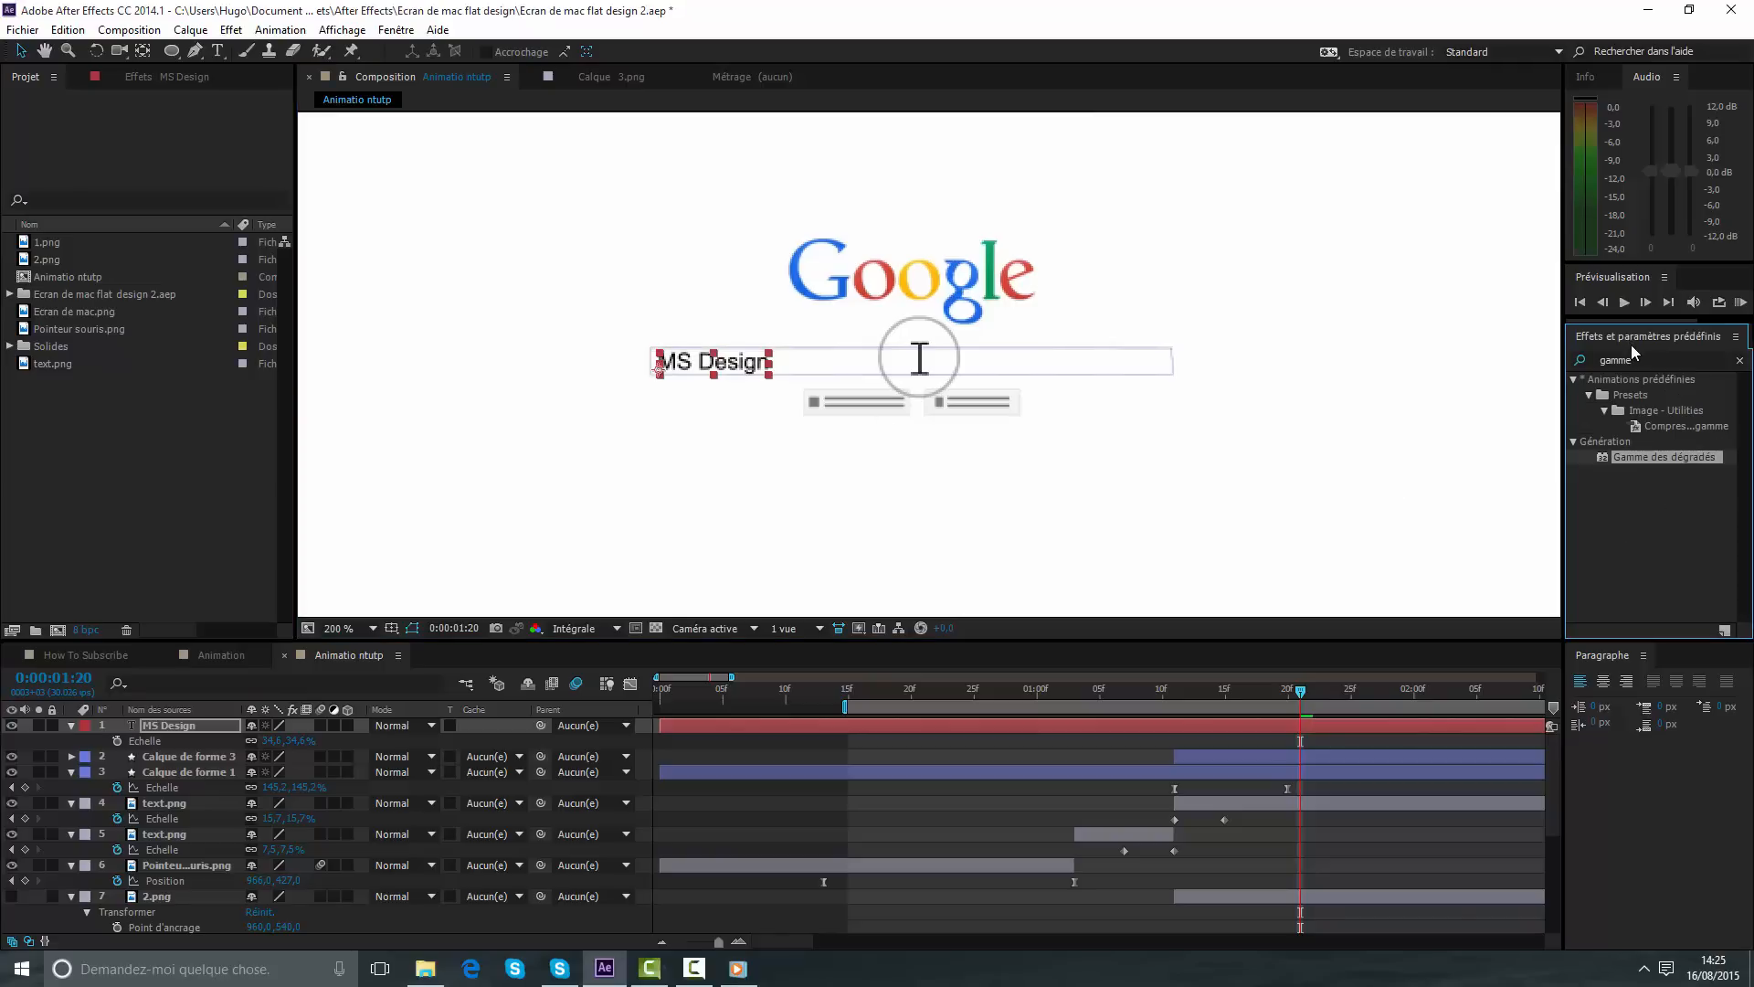
pyautogui.click(1740, 361)
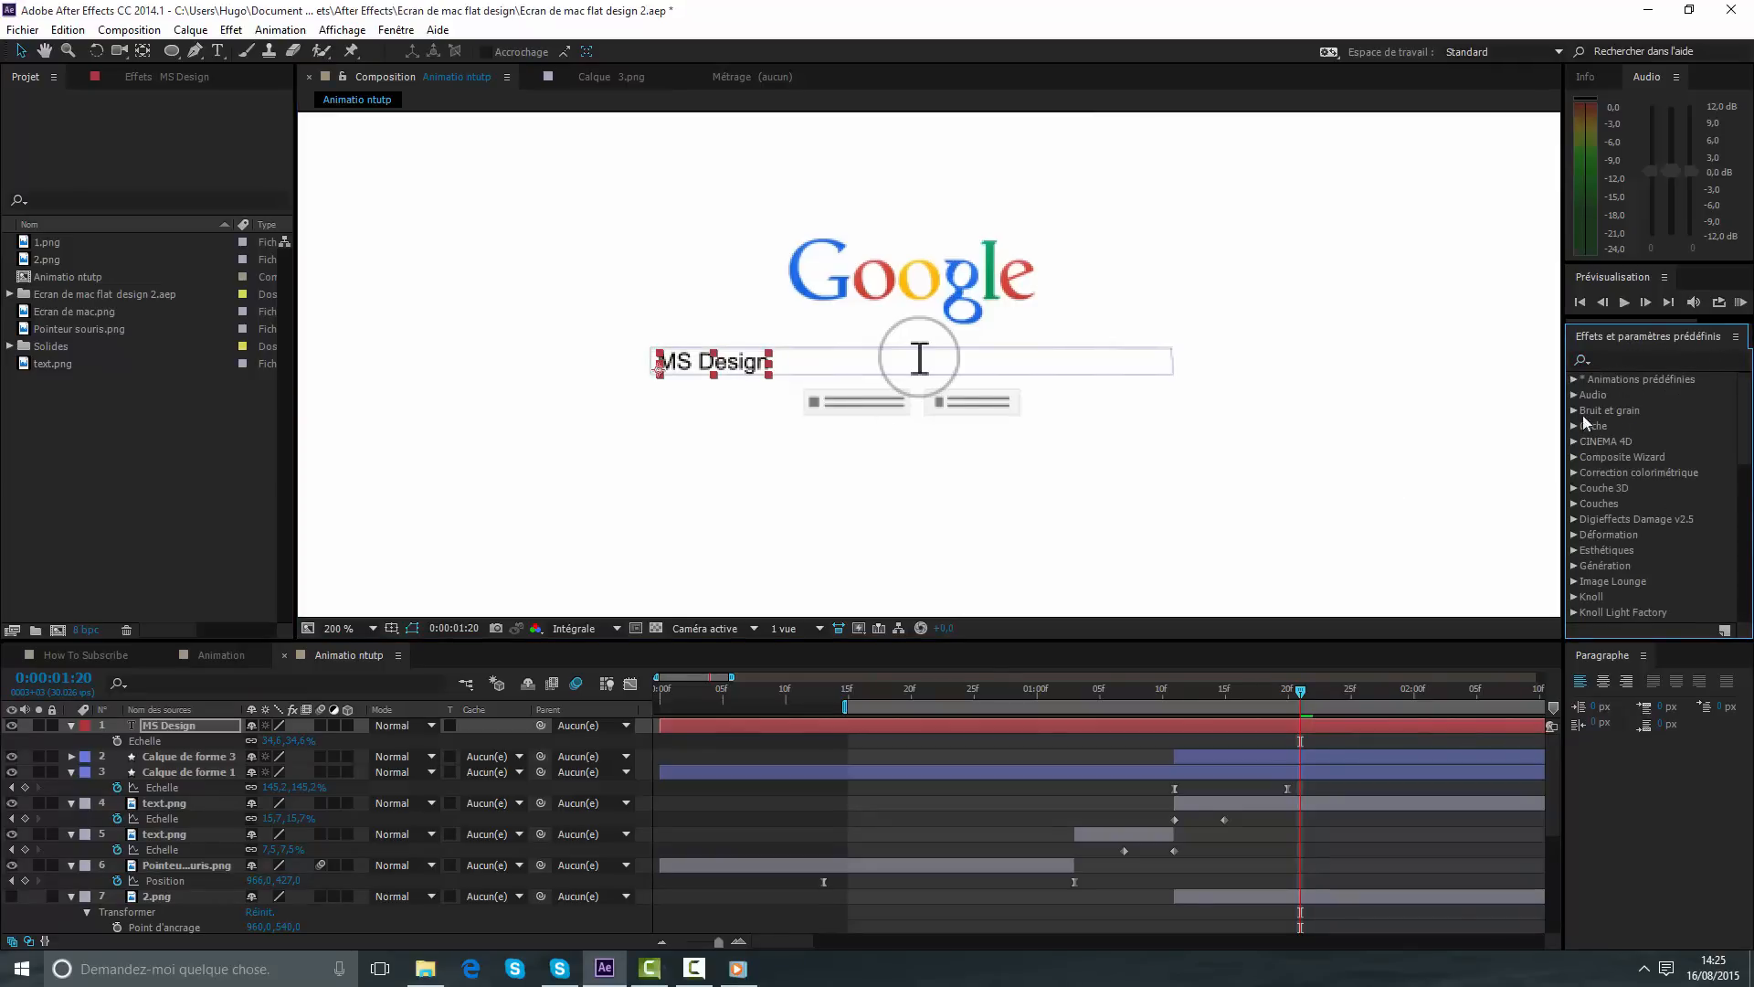
pyautogui.click(1574, 380)
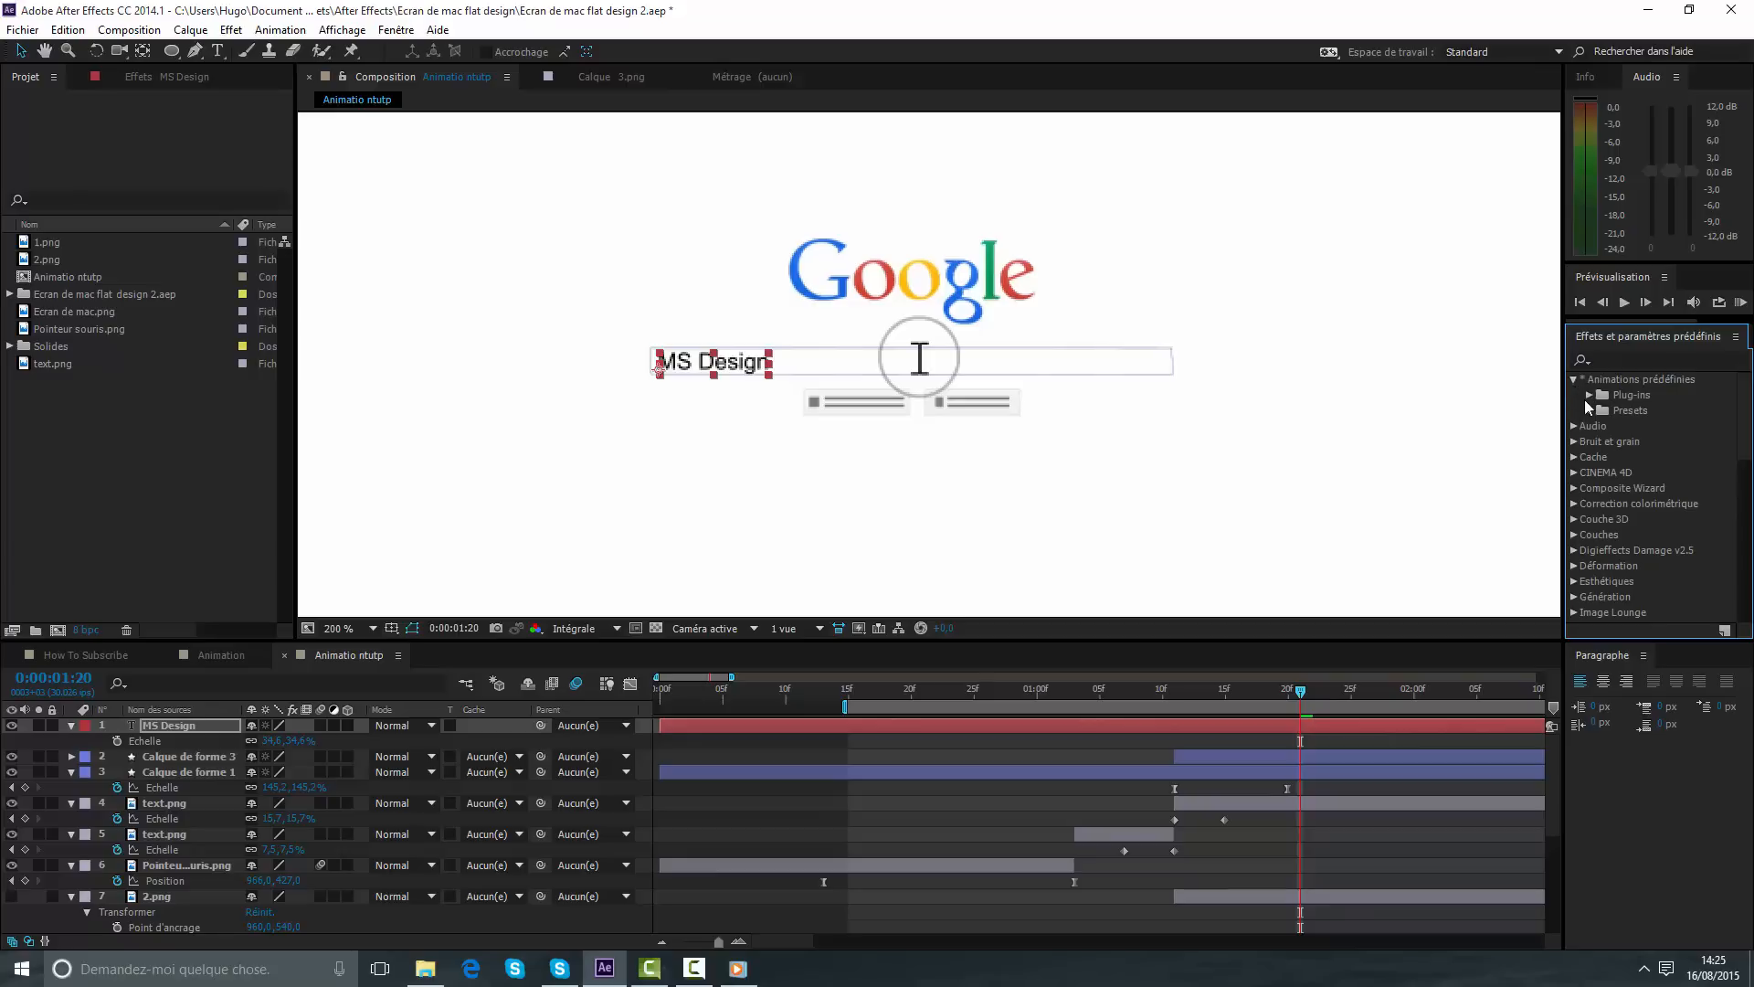
pyautogui.click(1590, 411)
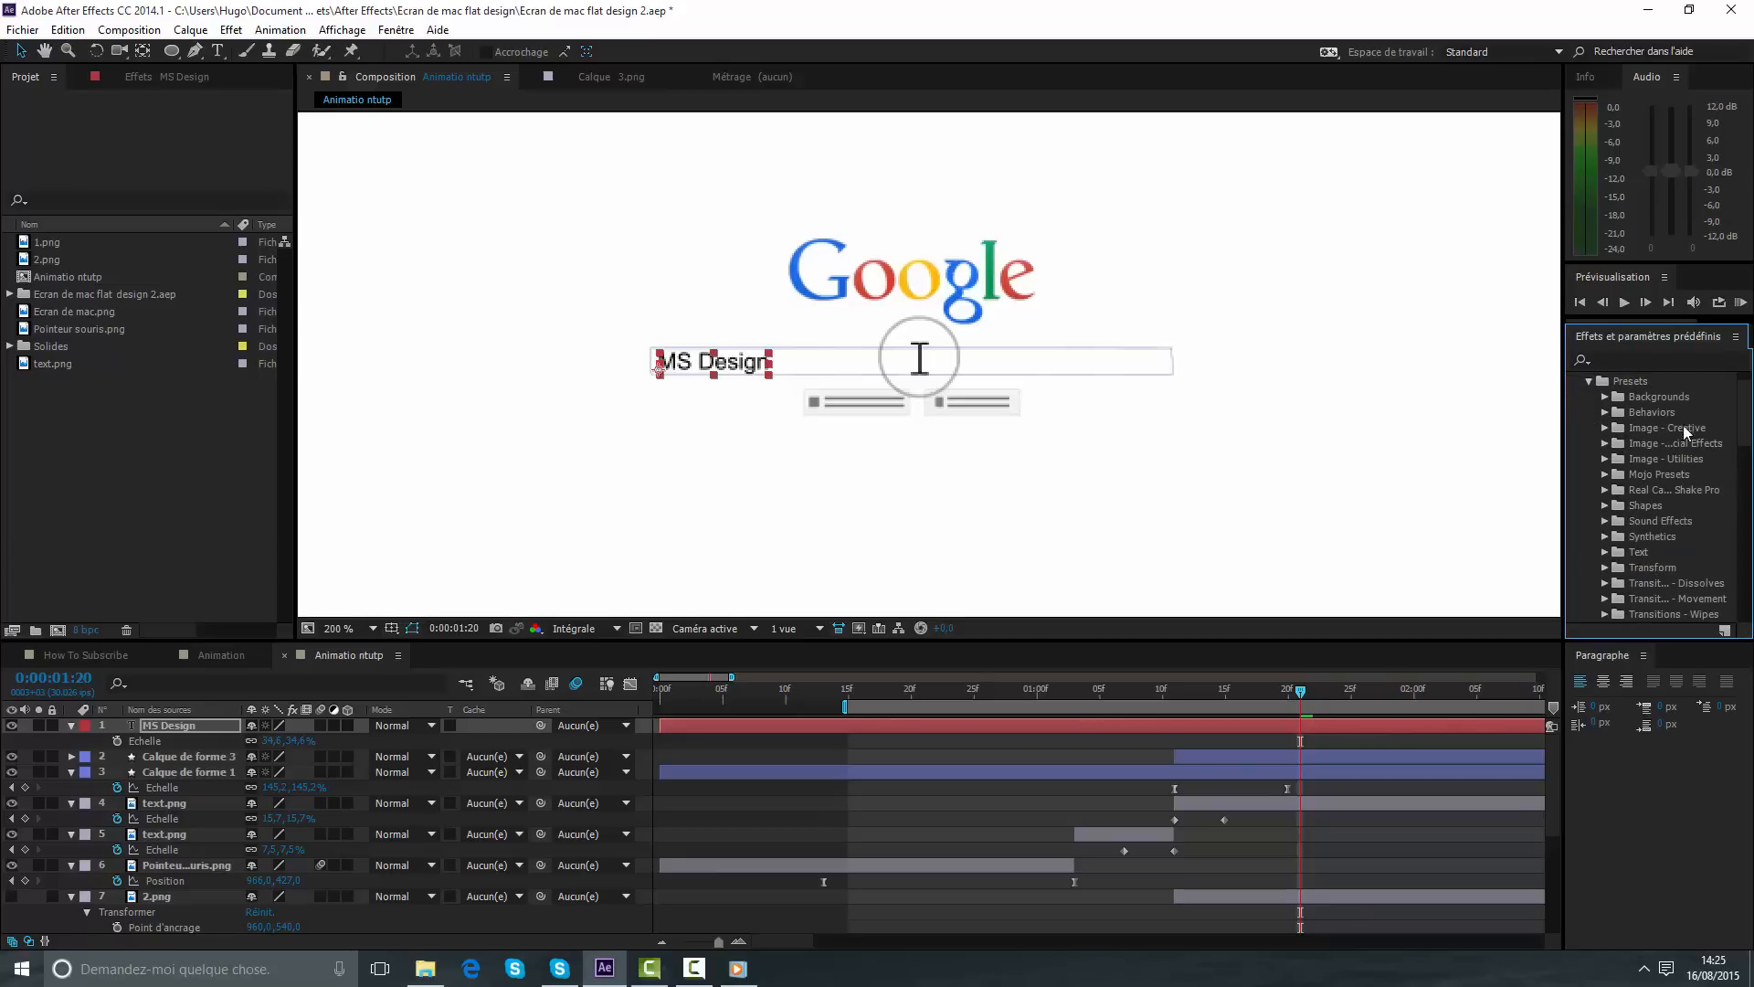
pyautogui.scroll(-3, 1653, 524)
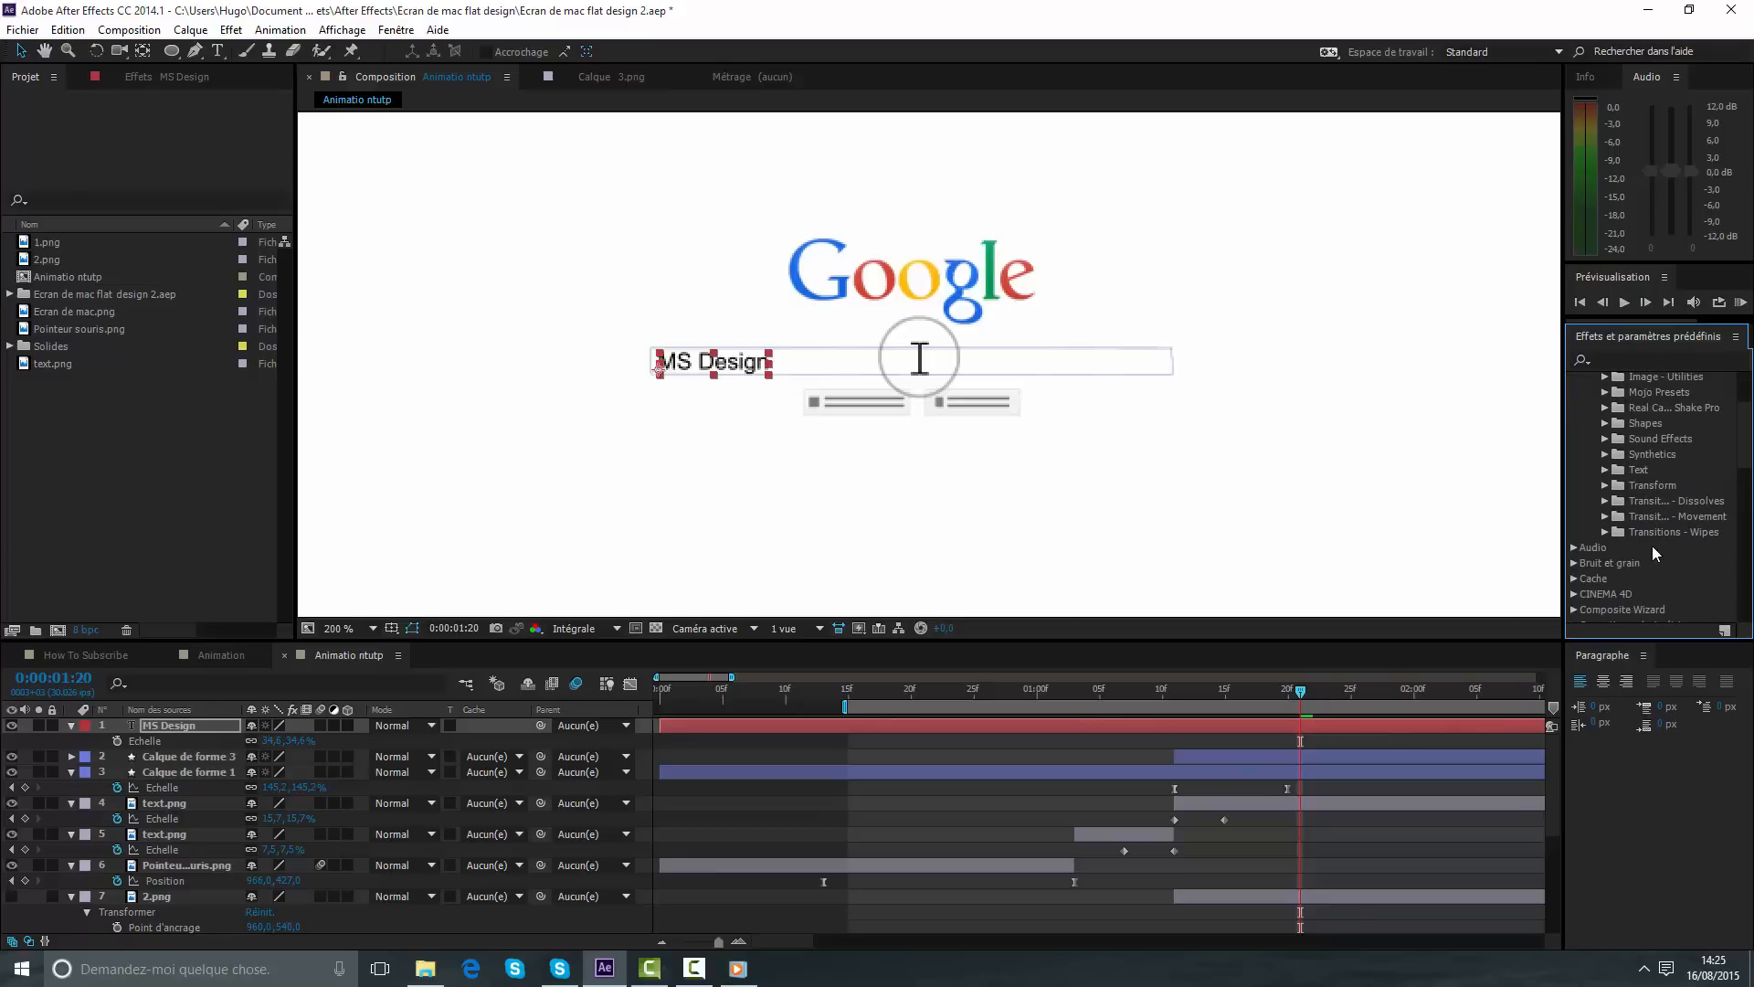
pyautogui.click(1605, 511)
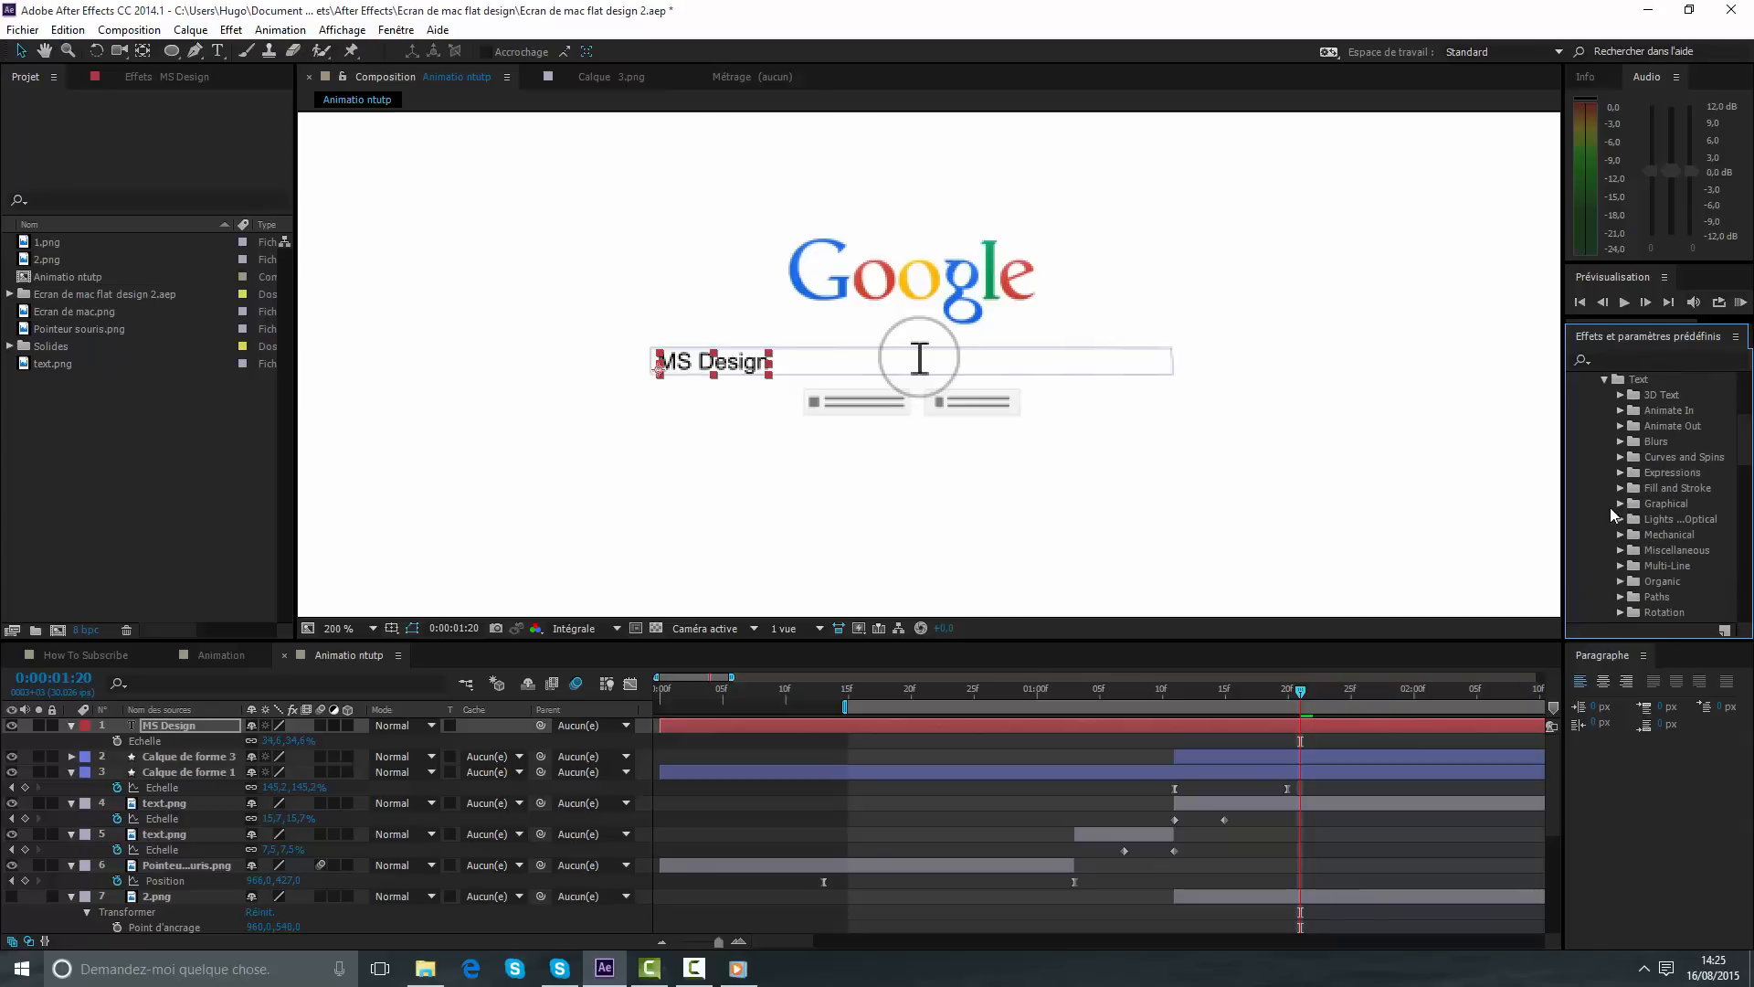
pyautogui.click(1621, 410)
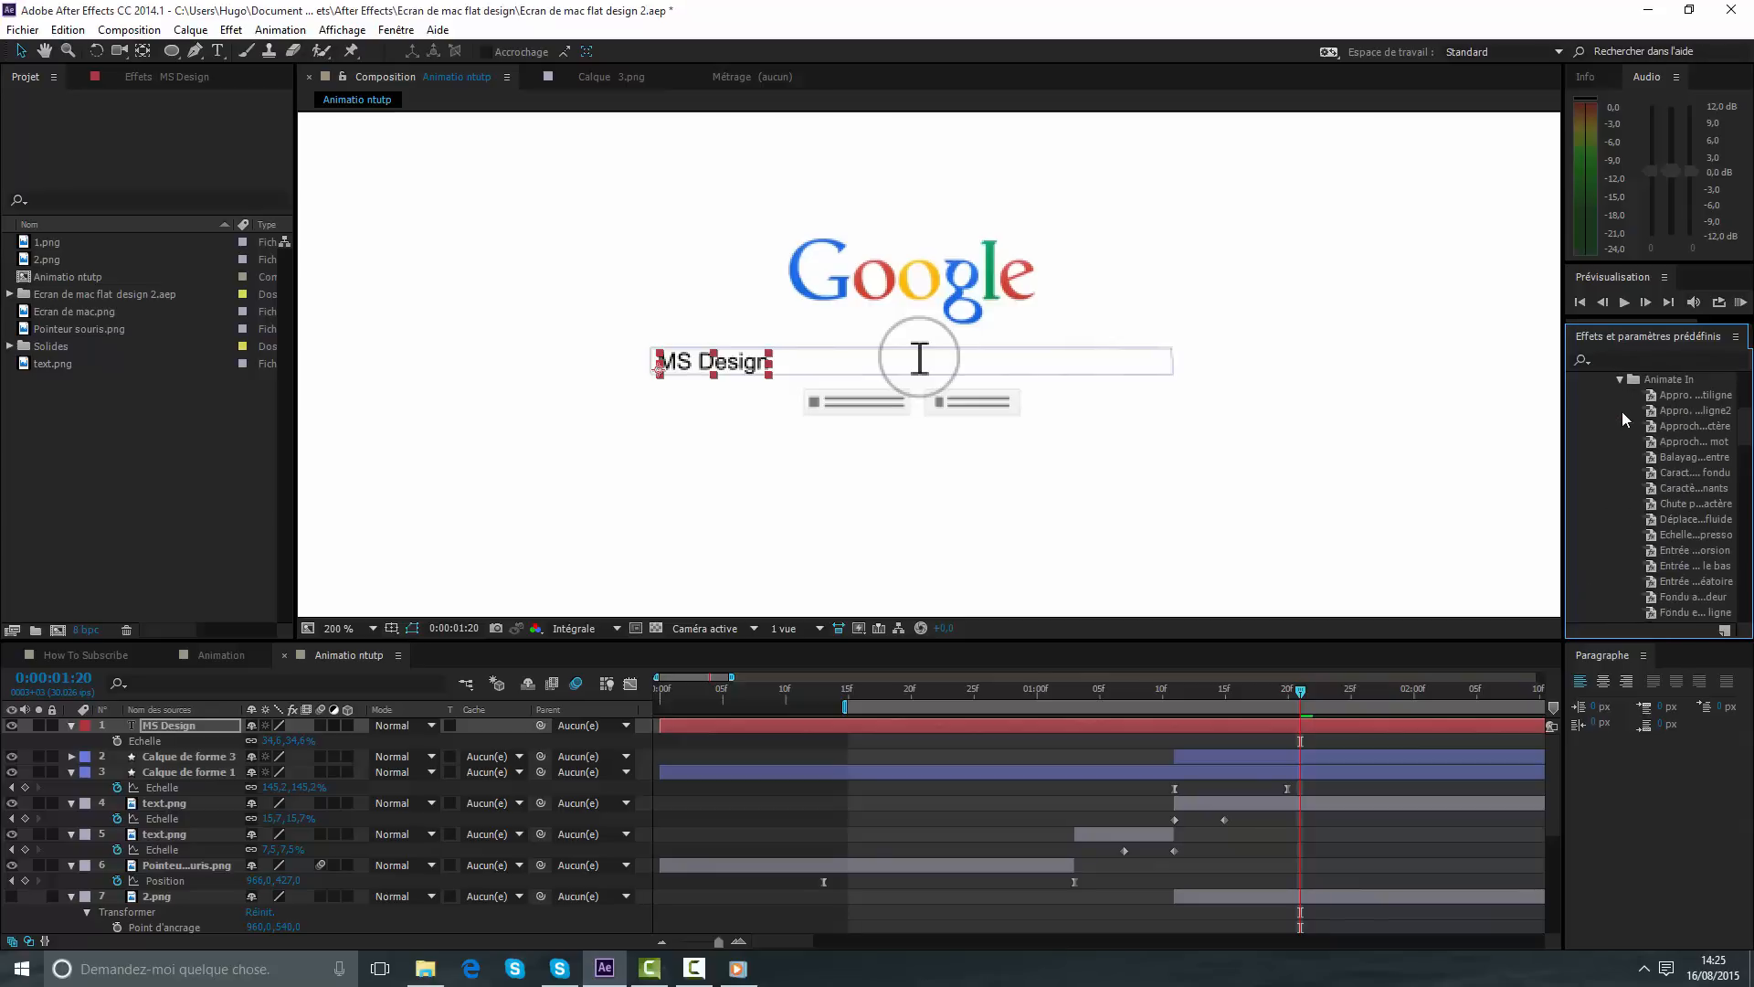
pyautogui.click(1700, 503)
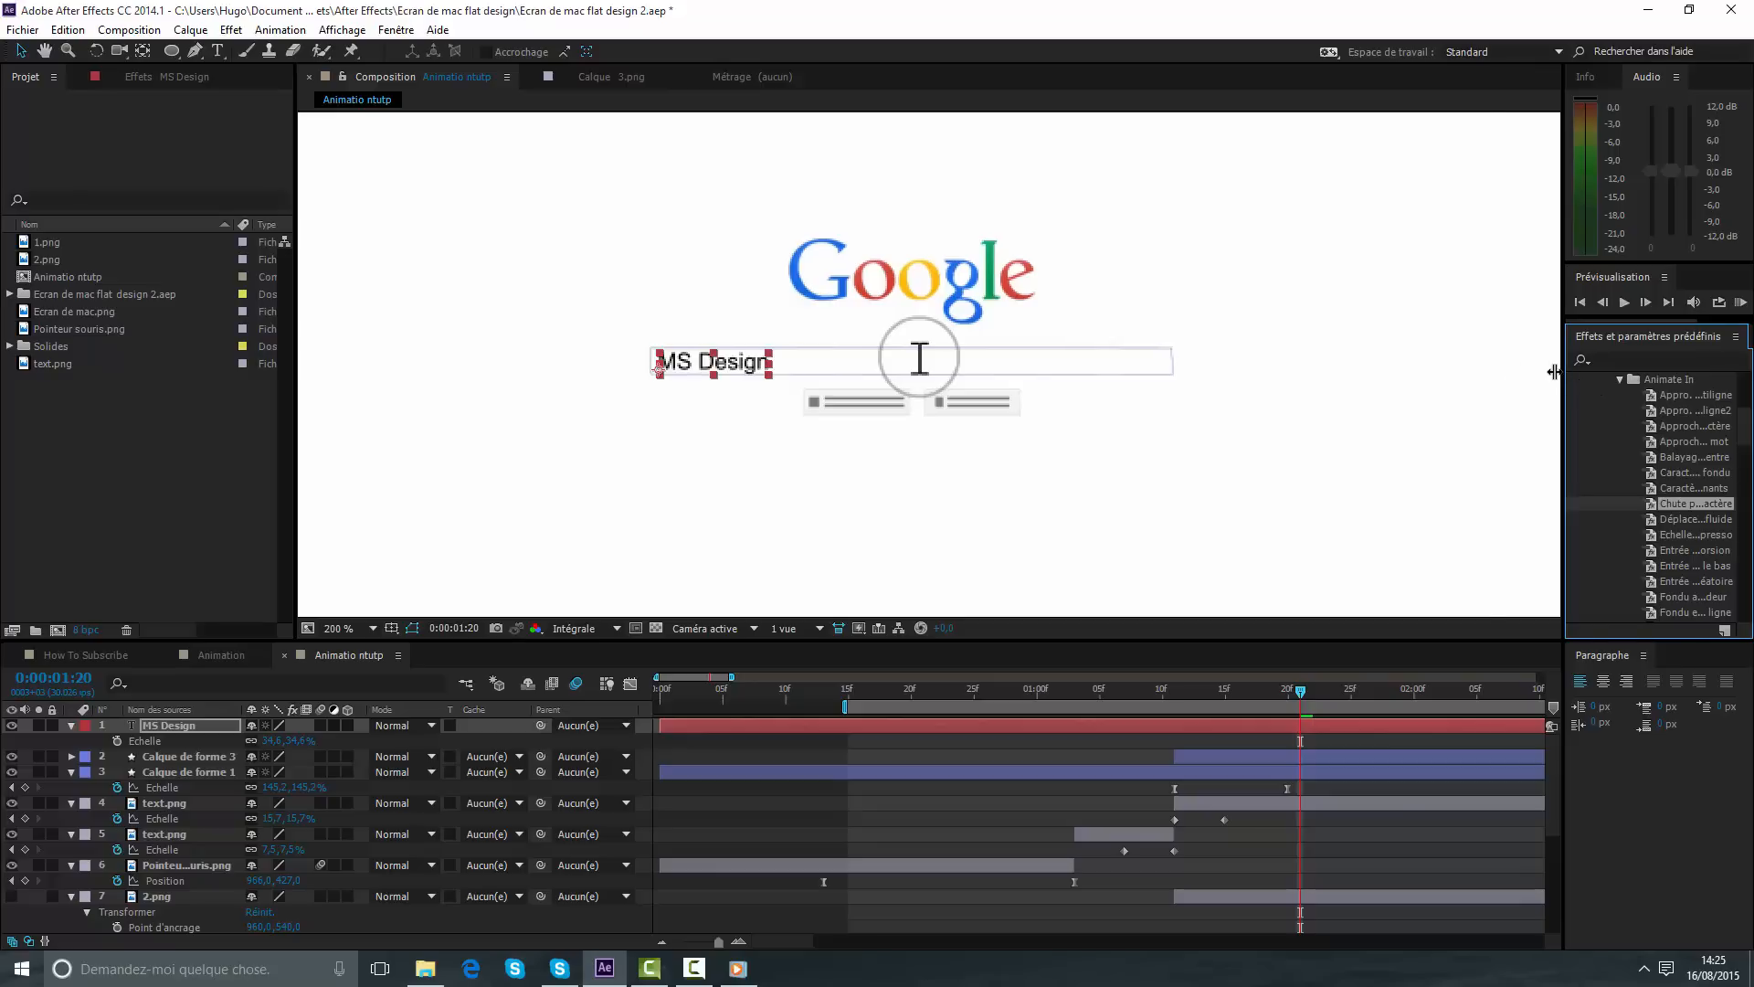
pyautogui.moveTo(1555, 371); pyautogui.dragTo(1419, 358)
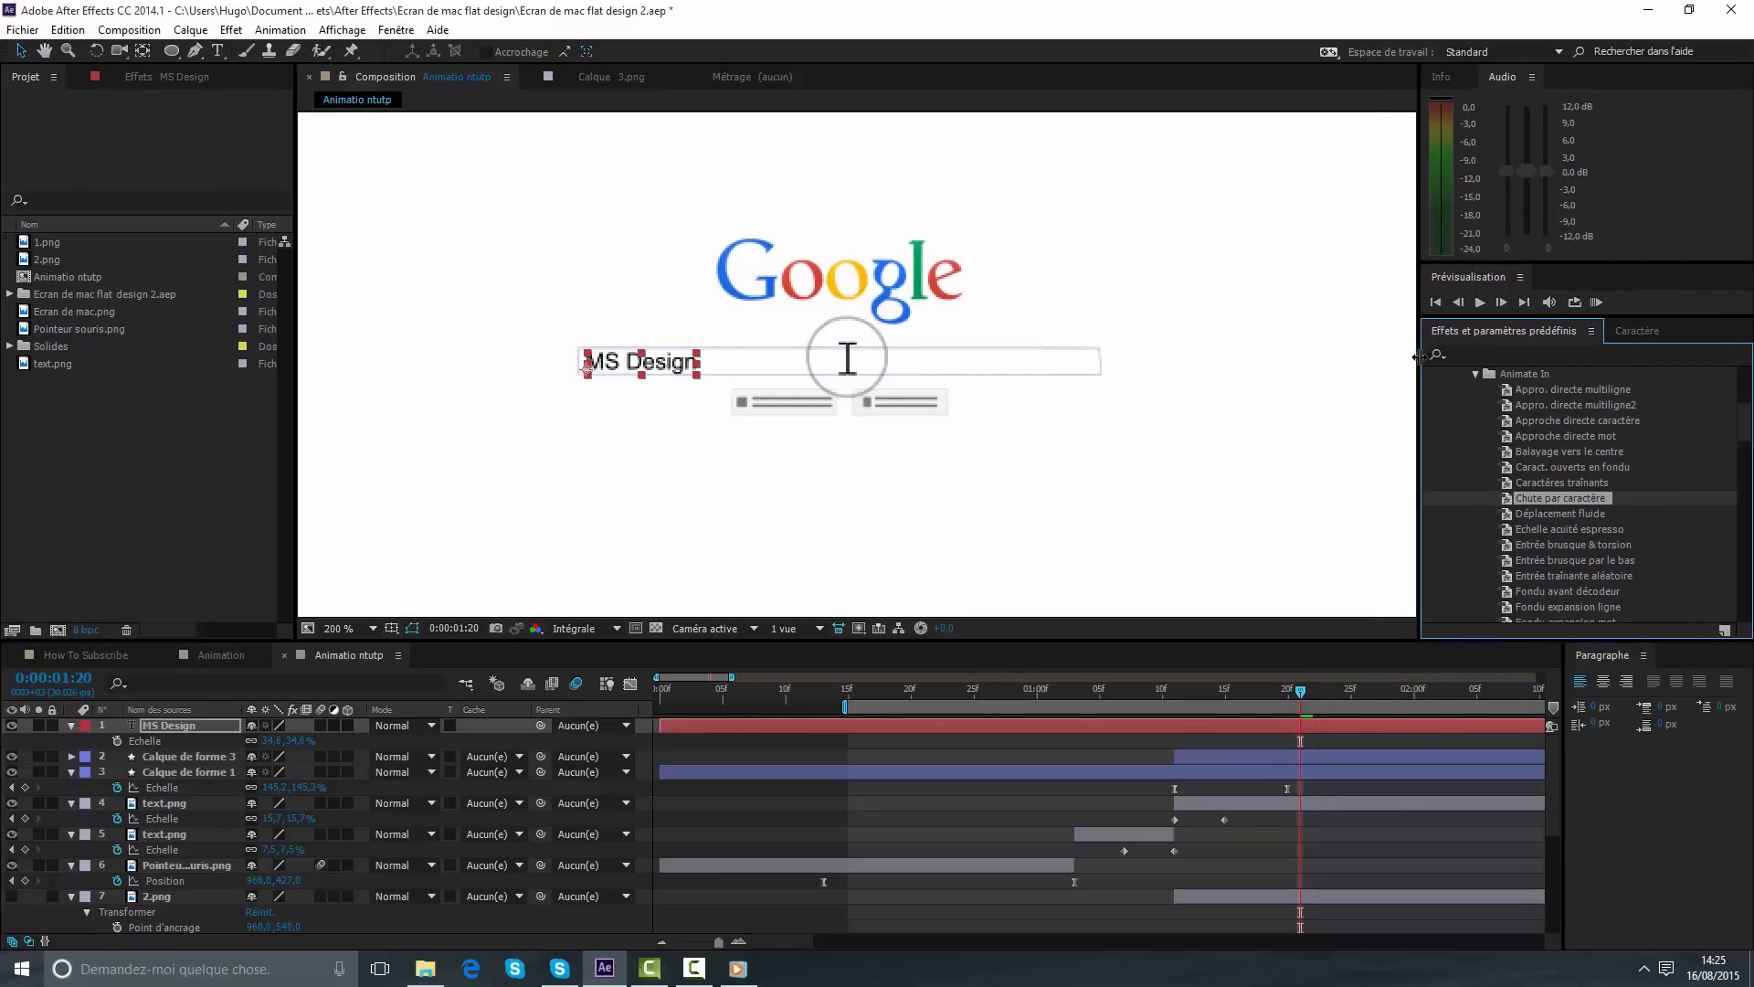
# - Browse the Animate In presets and try Fondu expansion mot on the "MS Design" text layer
pyautogui.scroll(-4, 1620, 517)
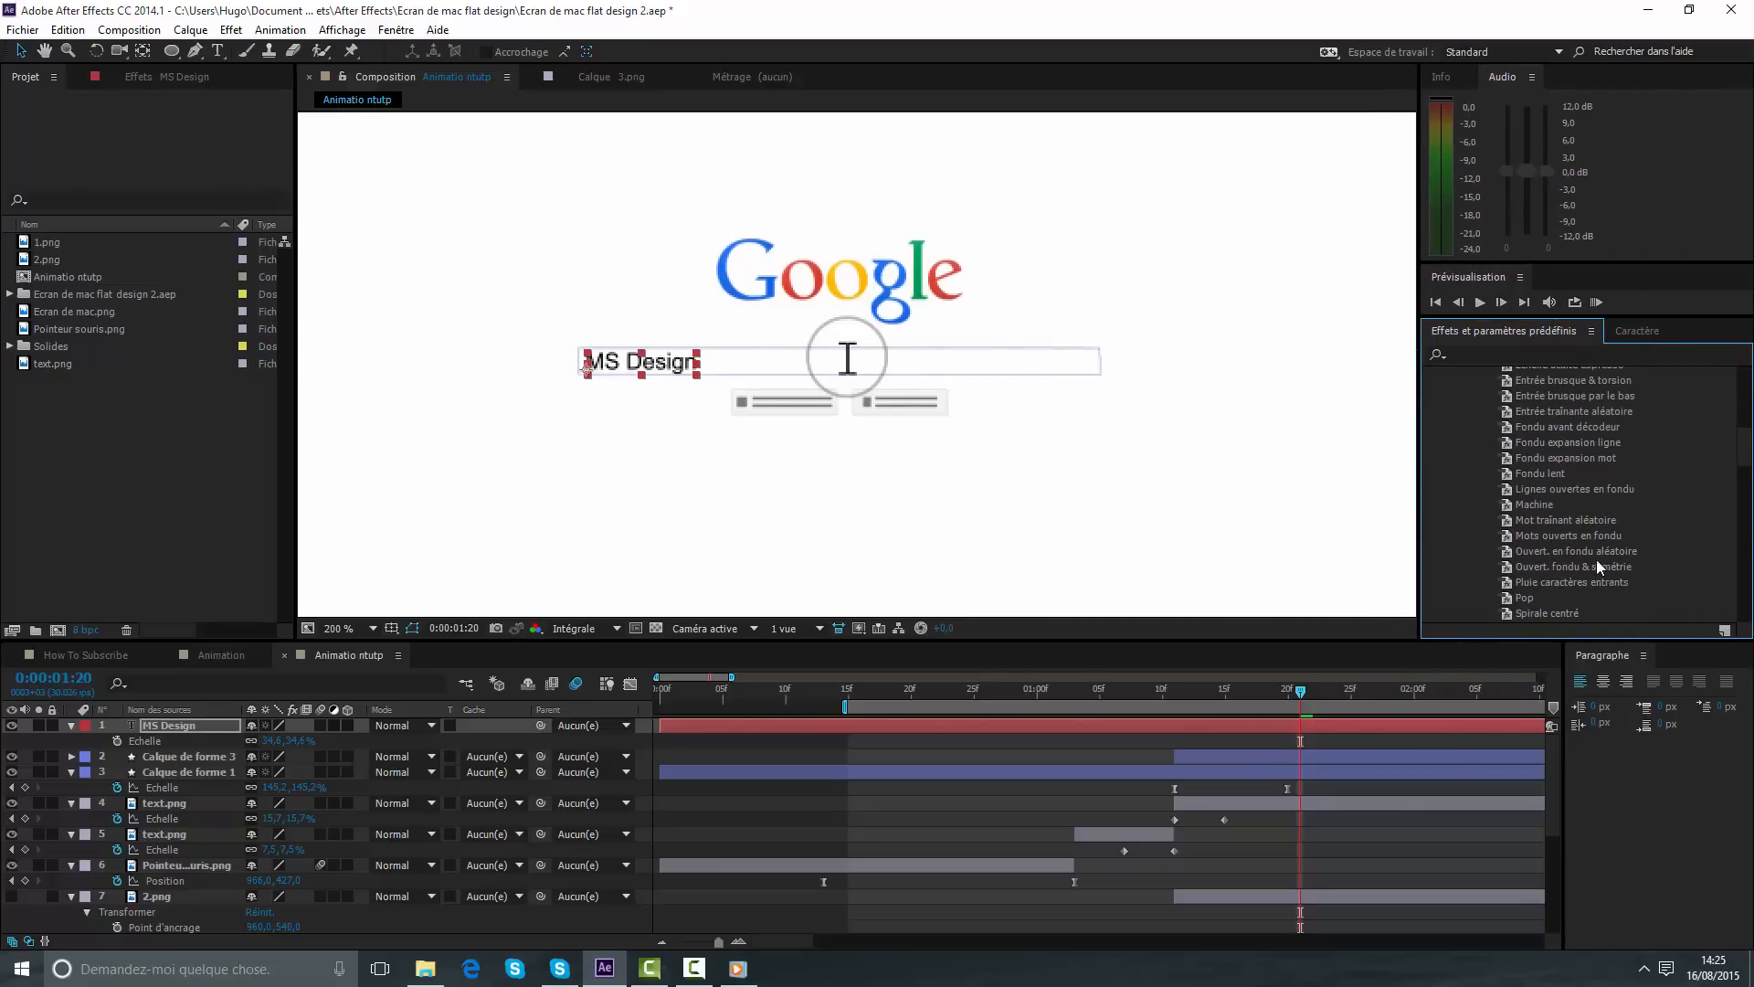
pyautogui.click(1577, 550)
pyautogui.click(1577, 535)
pyautogui.scroll(-4, 1577, 536)
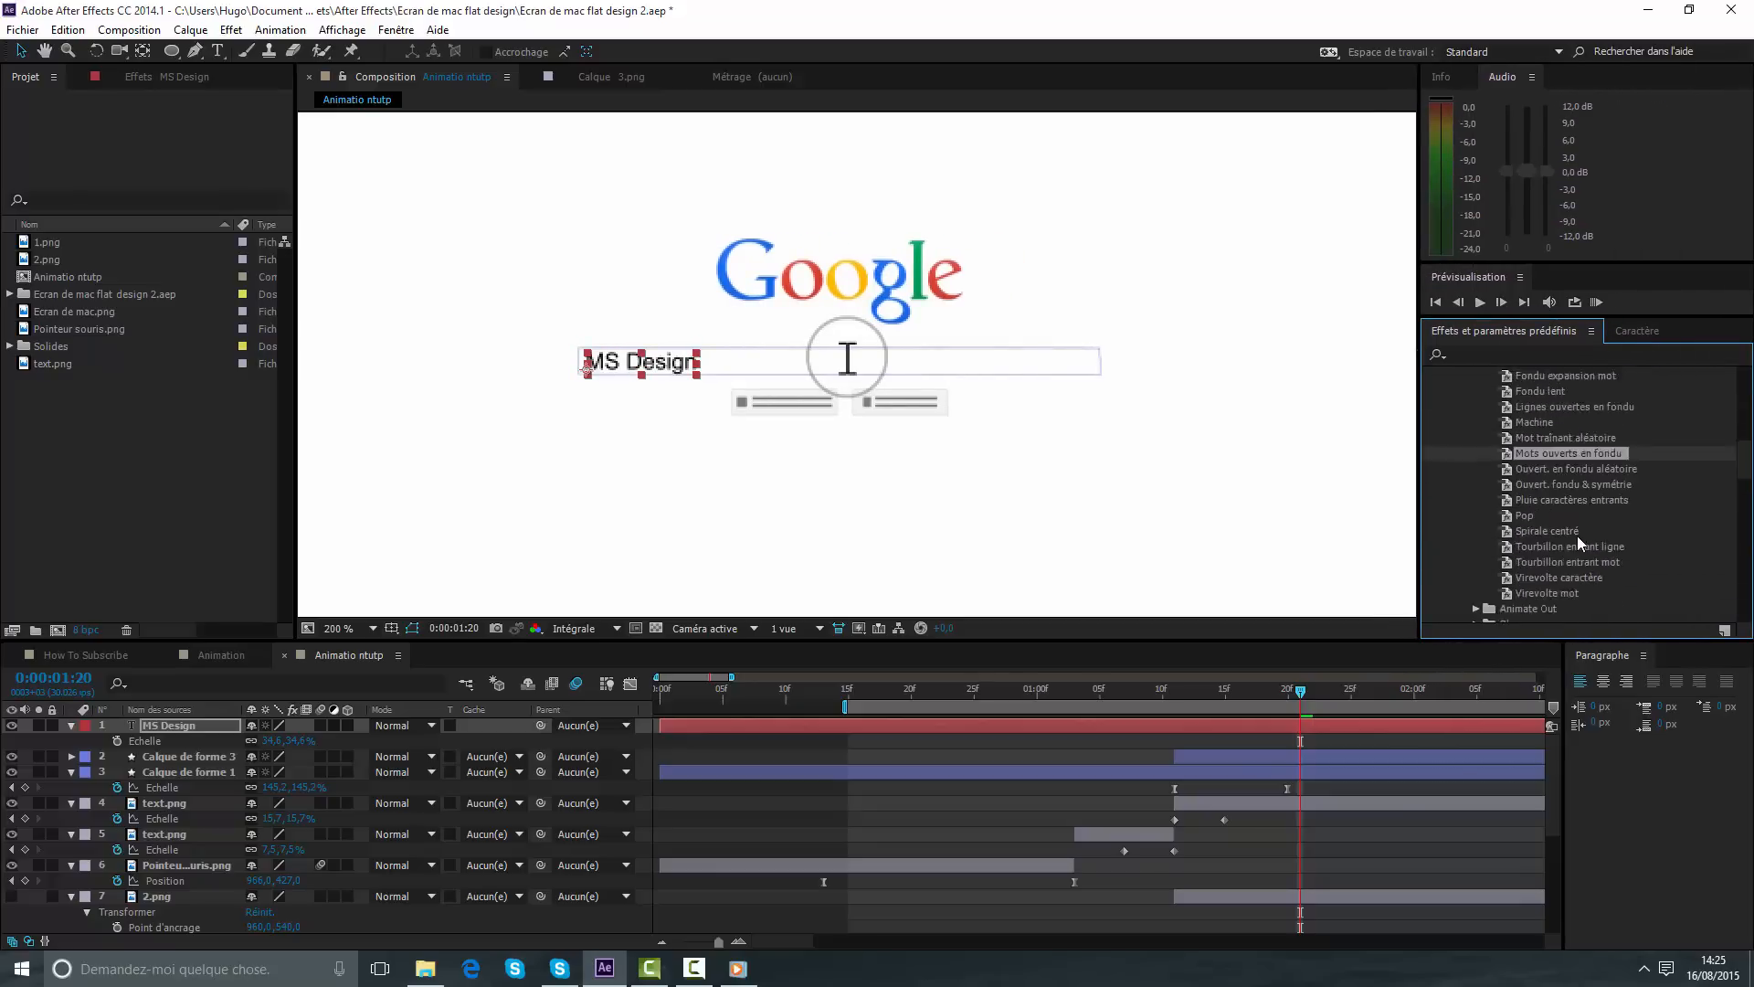
pyautogui.scroll(5, 1577, 535)
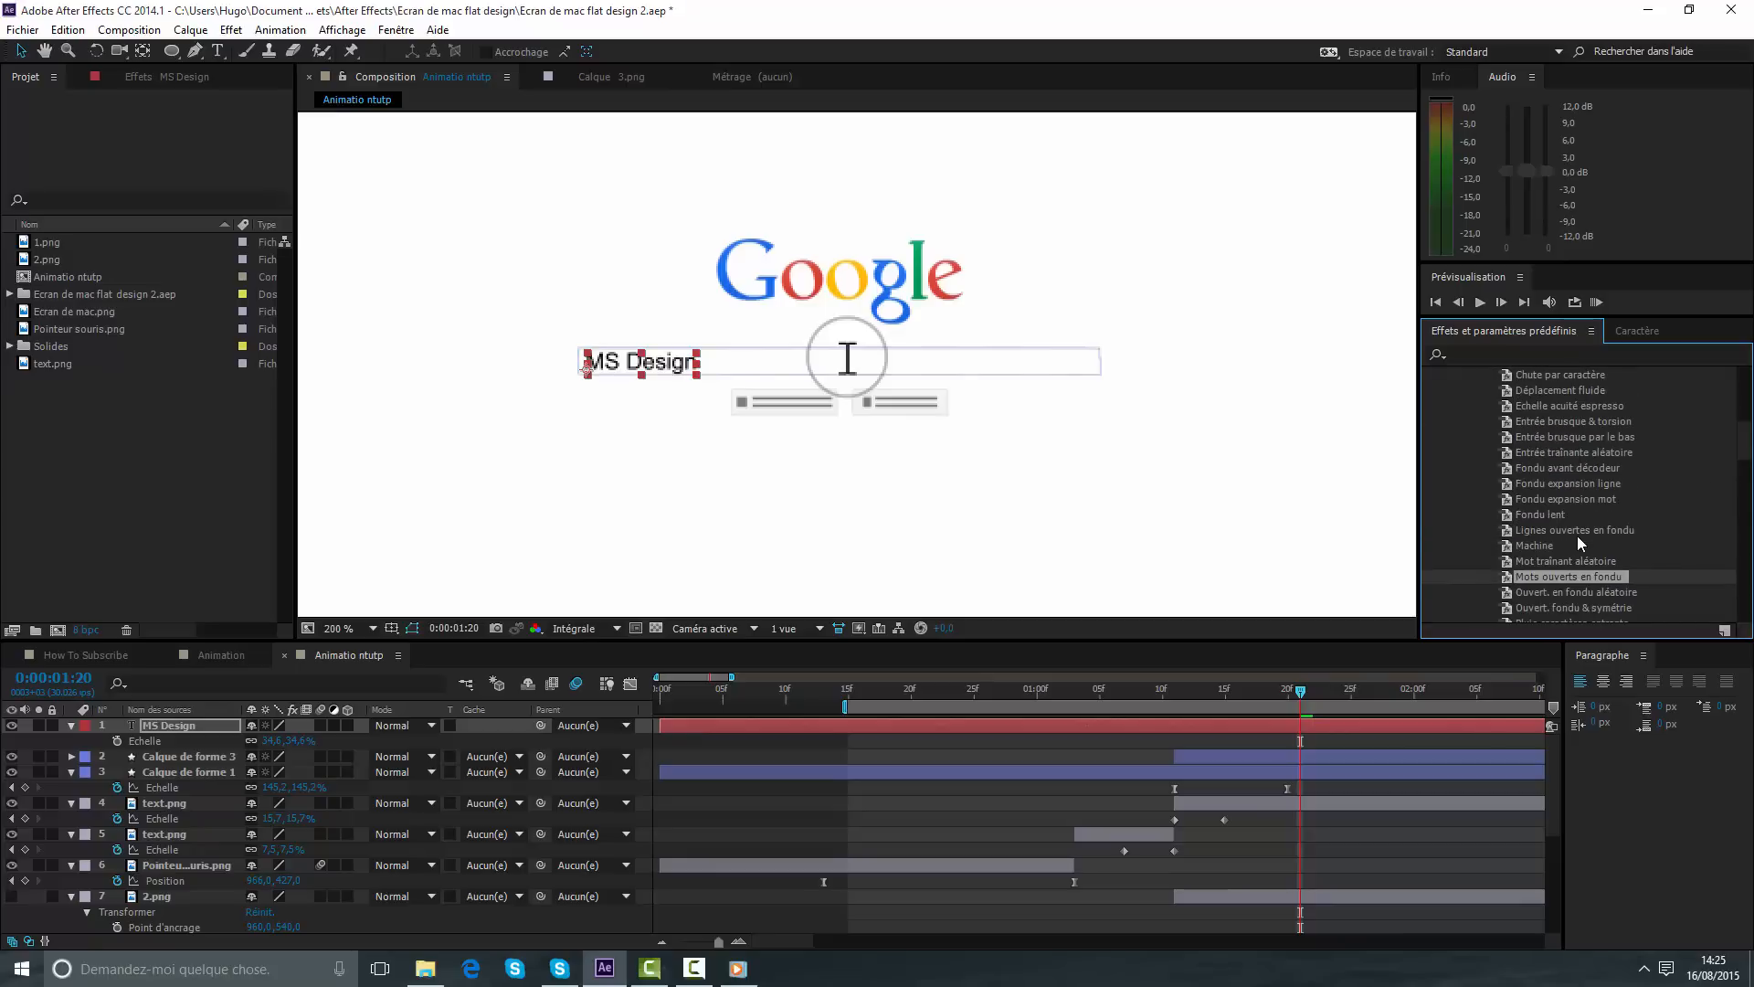
pyautogui.click(1574, 501)
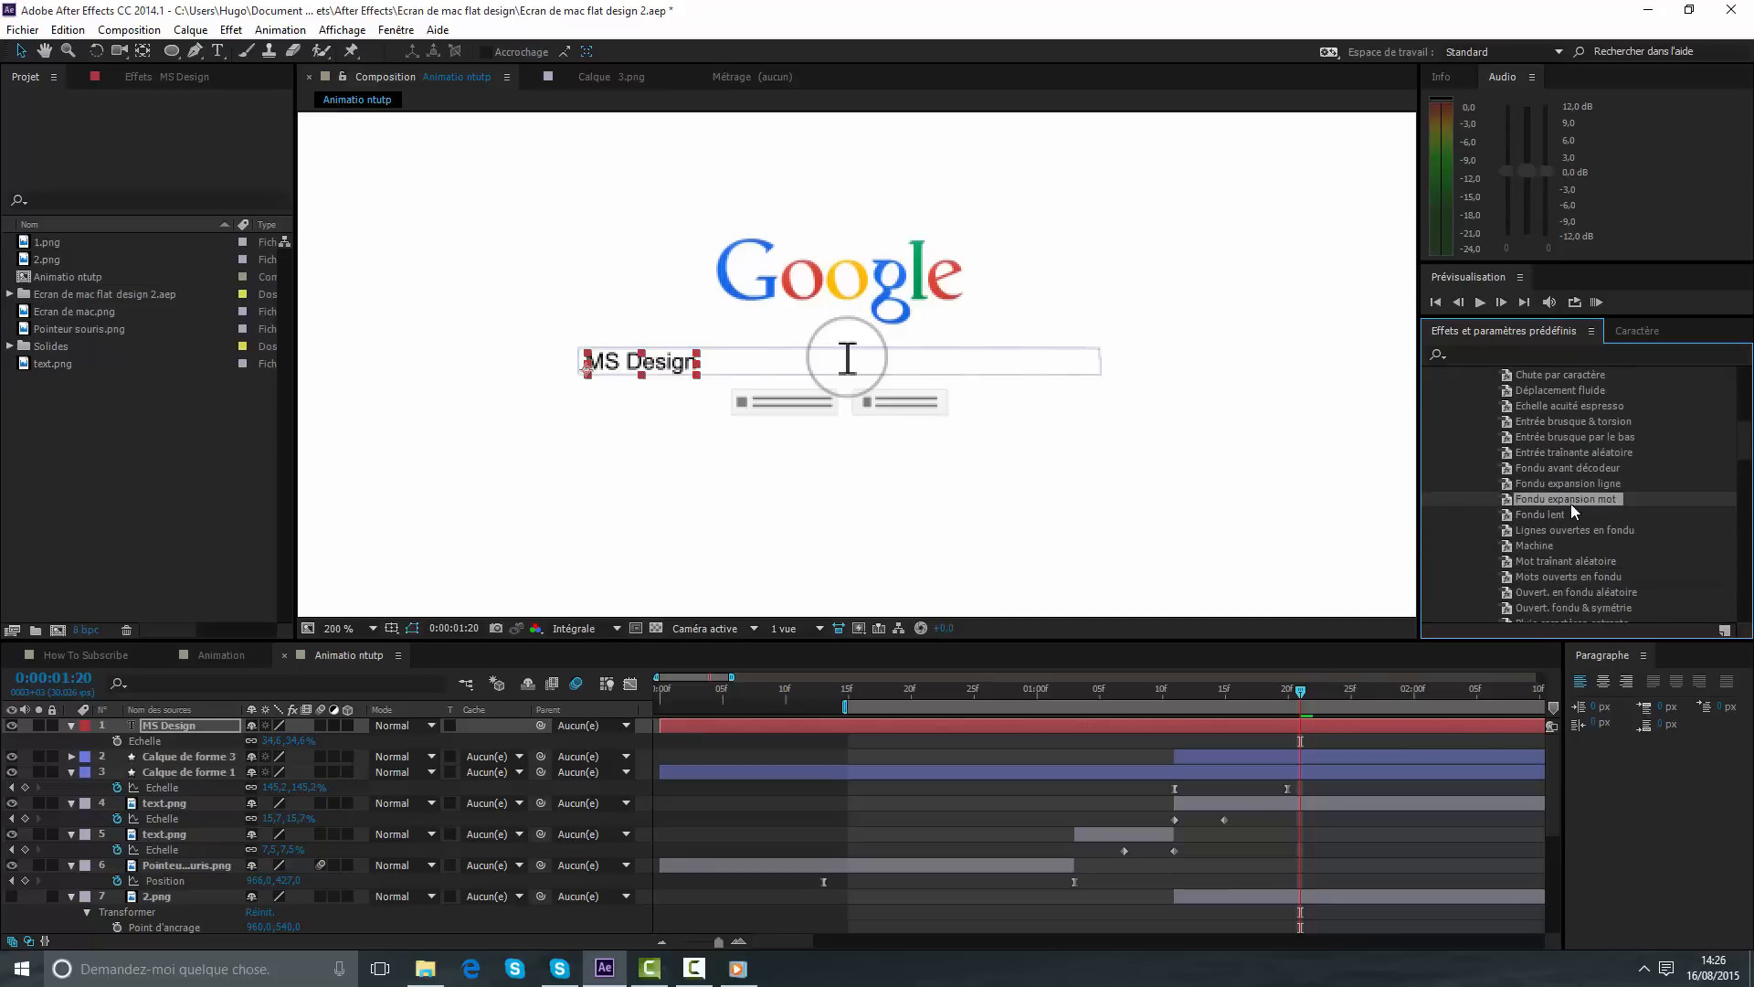
pyautogui.moveTo(1571, 503); pyautogui.dragTo(1212, 730)
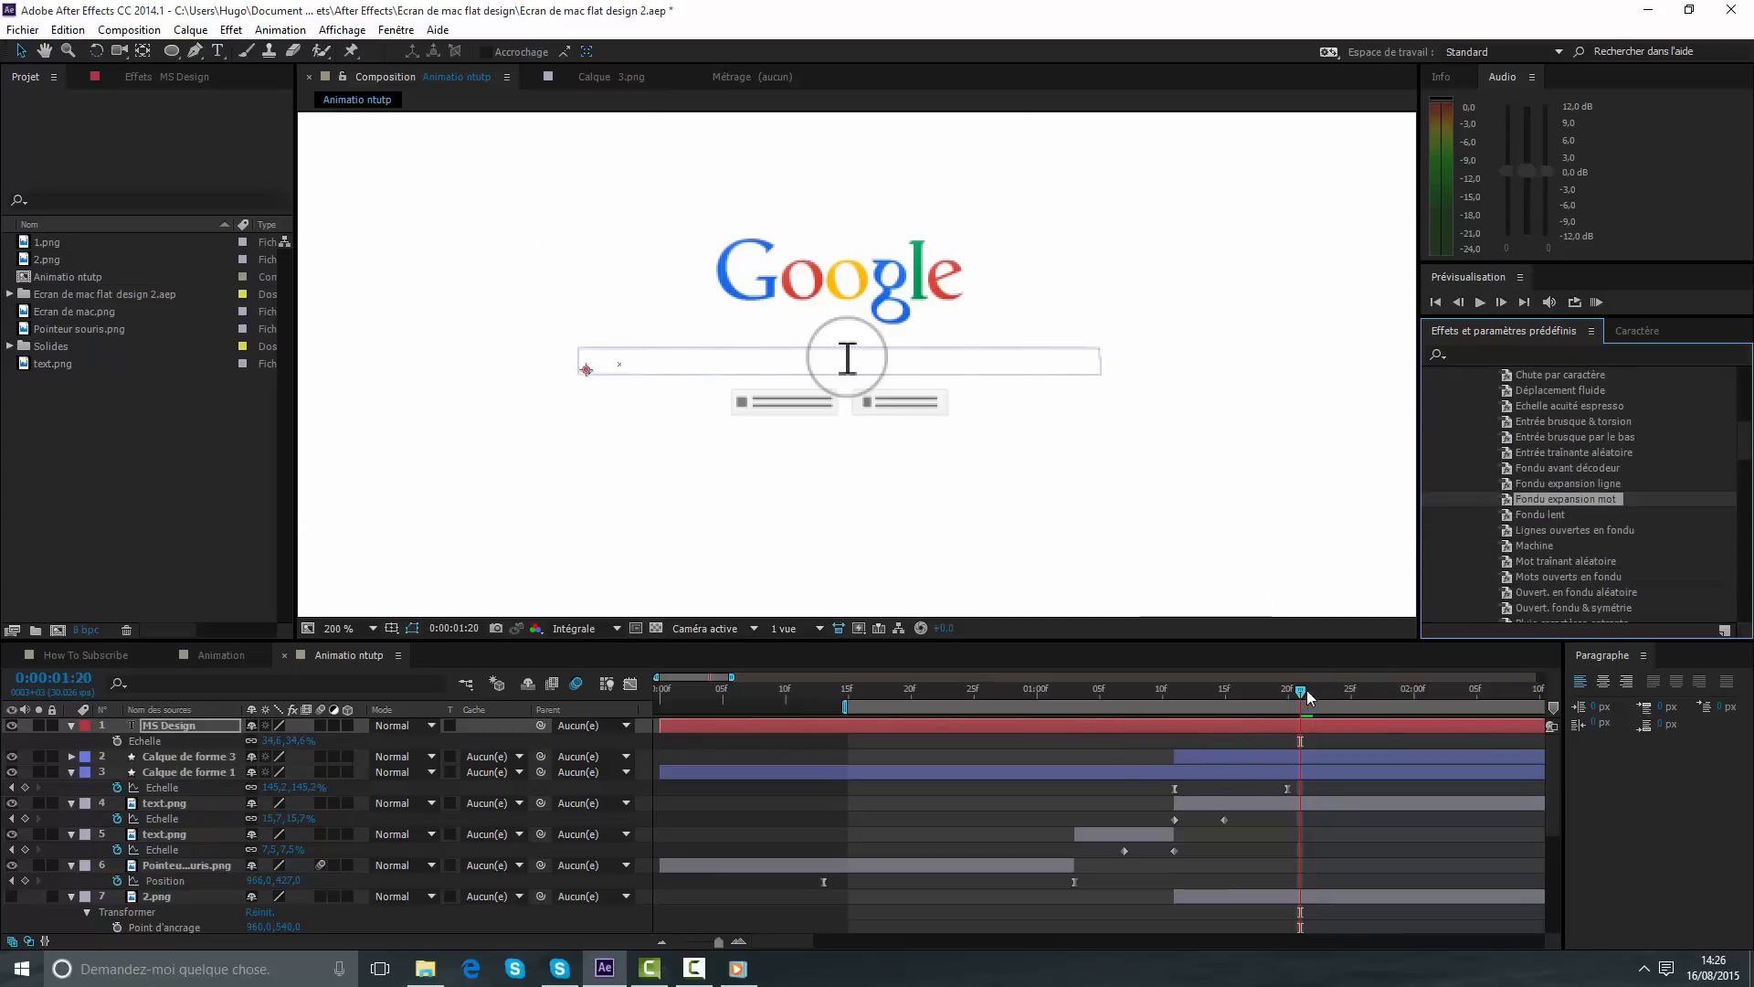
# - Preview the text animation up to 0:00:02:02 and undo the applied Fondu expansion mot preset
pyautogui.moveTo(1301, 693)
pyautogui.mouseDown()
pyautogui.moveTo(1446, 706)
pyautogui.moveTo(1296, 705)
pyautogui.moveTo(1313, 705)
pyautogui.mouseUp()
pyautogui.moveTo(711, 680); pyautogui.dragTo(742, 680)
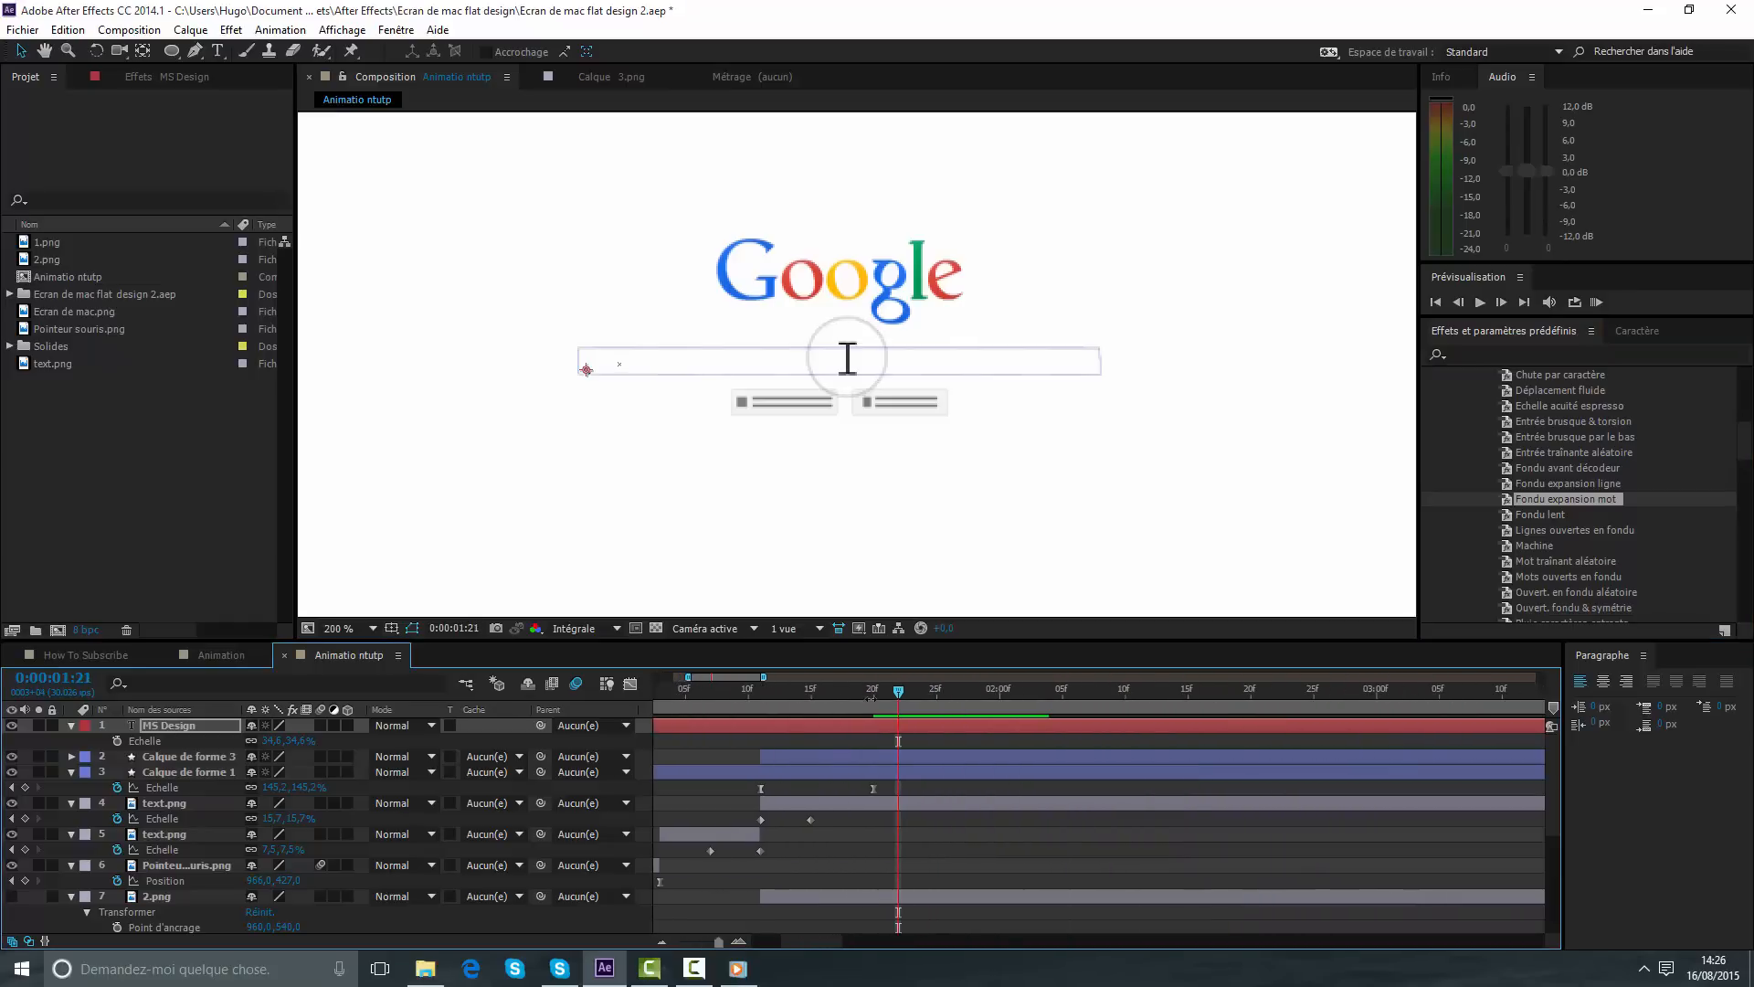
pyautogui.moveTo(899, 692); pyautogui.dragTo(1042, 700)
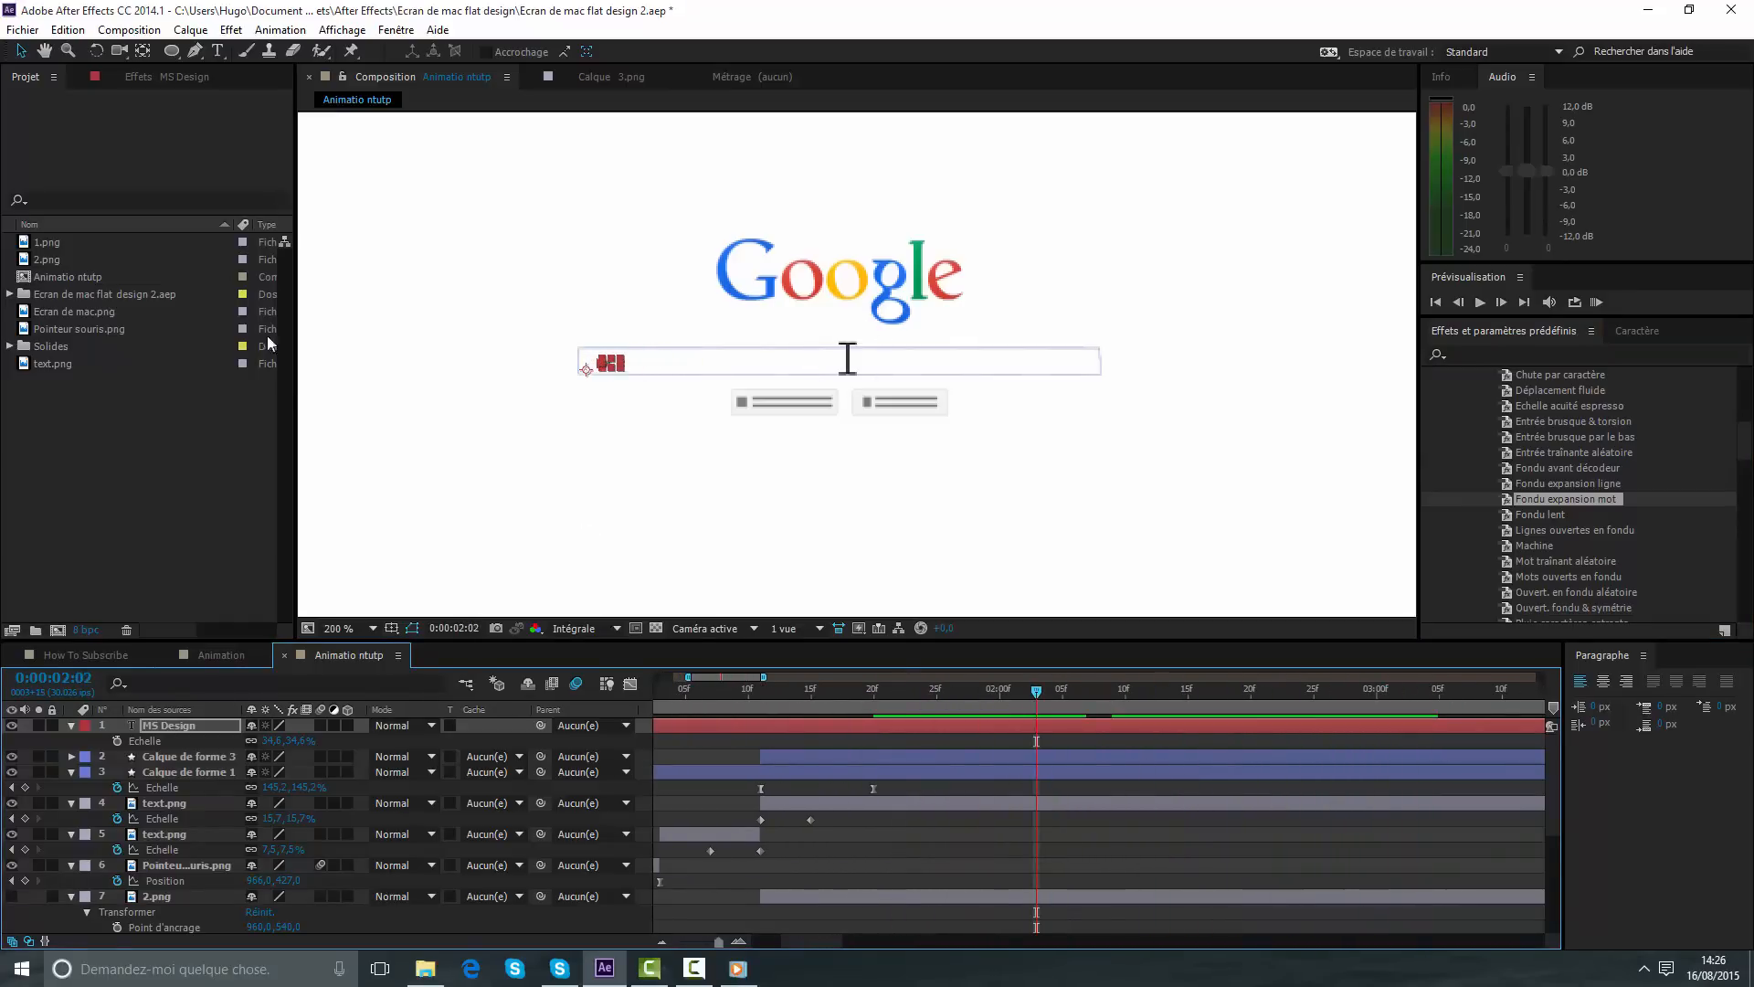
pyautogui.click(170, 77)
pyautogui.hotkey('ctrl', 'z')
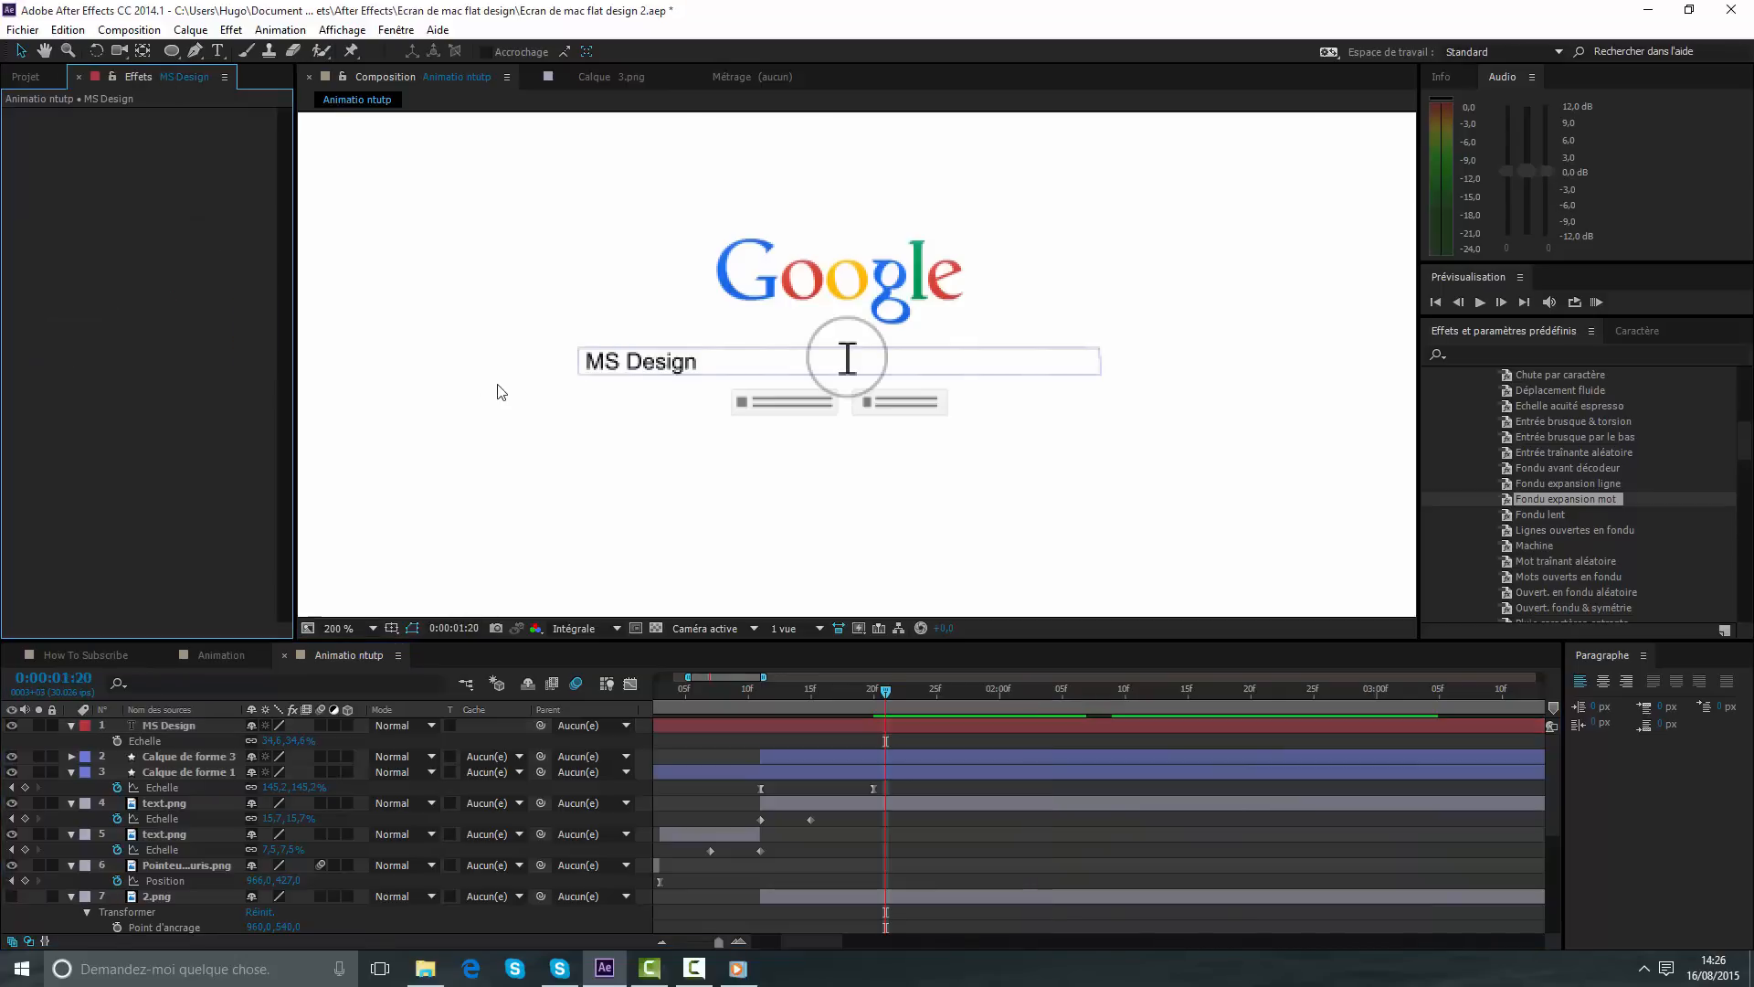
# - Try the Fondu expansion ligne preset on the "MS Design" text layer and play the animation
pyautogui.click(1544, 479)
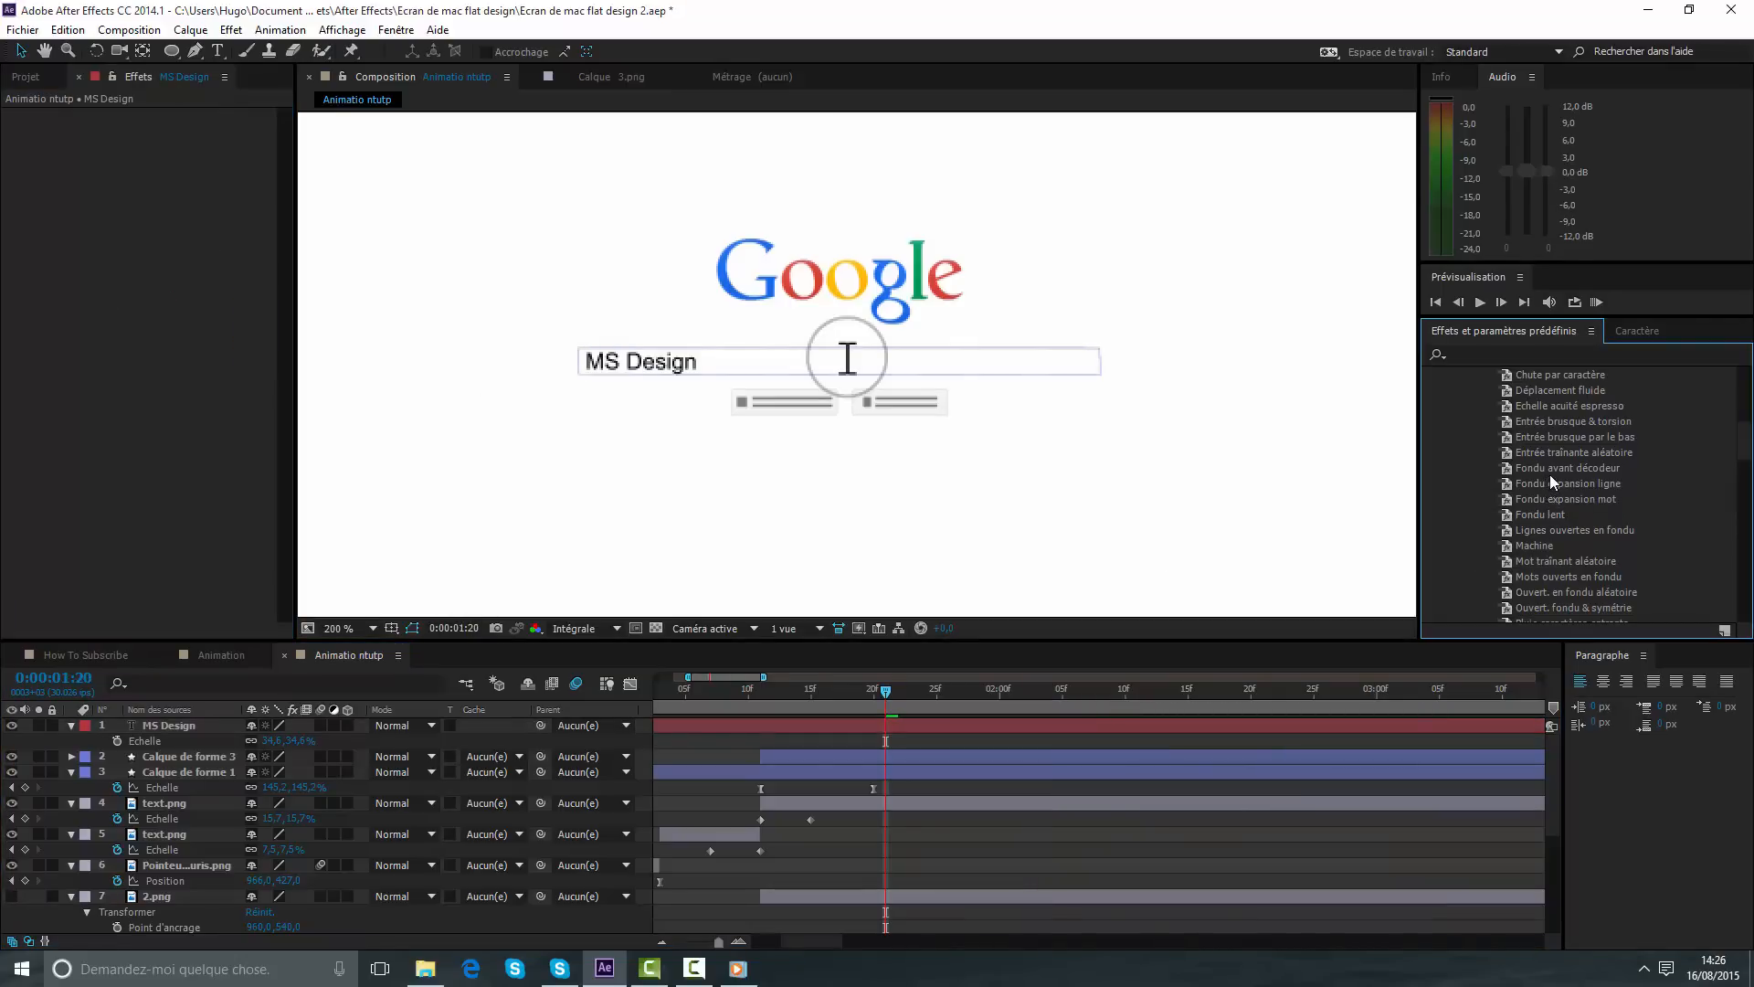
pyautogui.moveTo(1553, 485); pyautogui.dragTo(981, 733)
pyautogui.press('space')
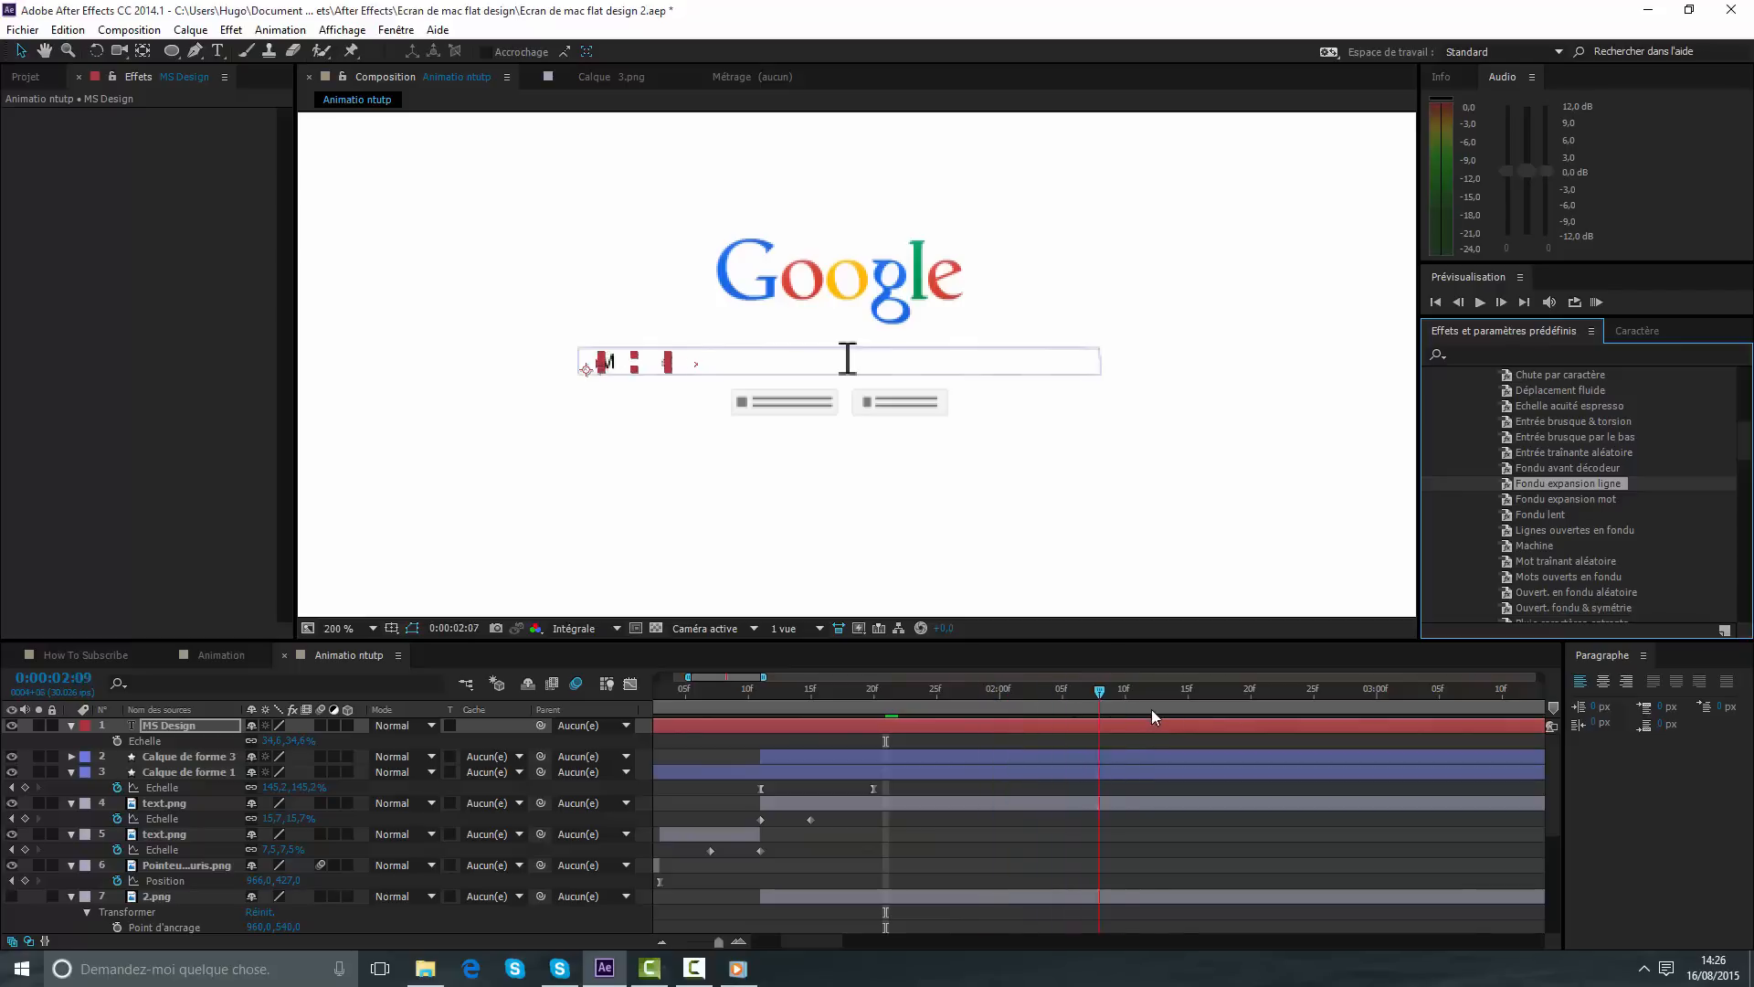
pyautogui.click(1198, 711)
# - Apply the Caract. ouverts en fondu preset to the "MS Design" text layer at 0:00:01:20 and scrub through the animation
pyautogui.click(1614, 455)
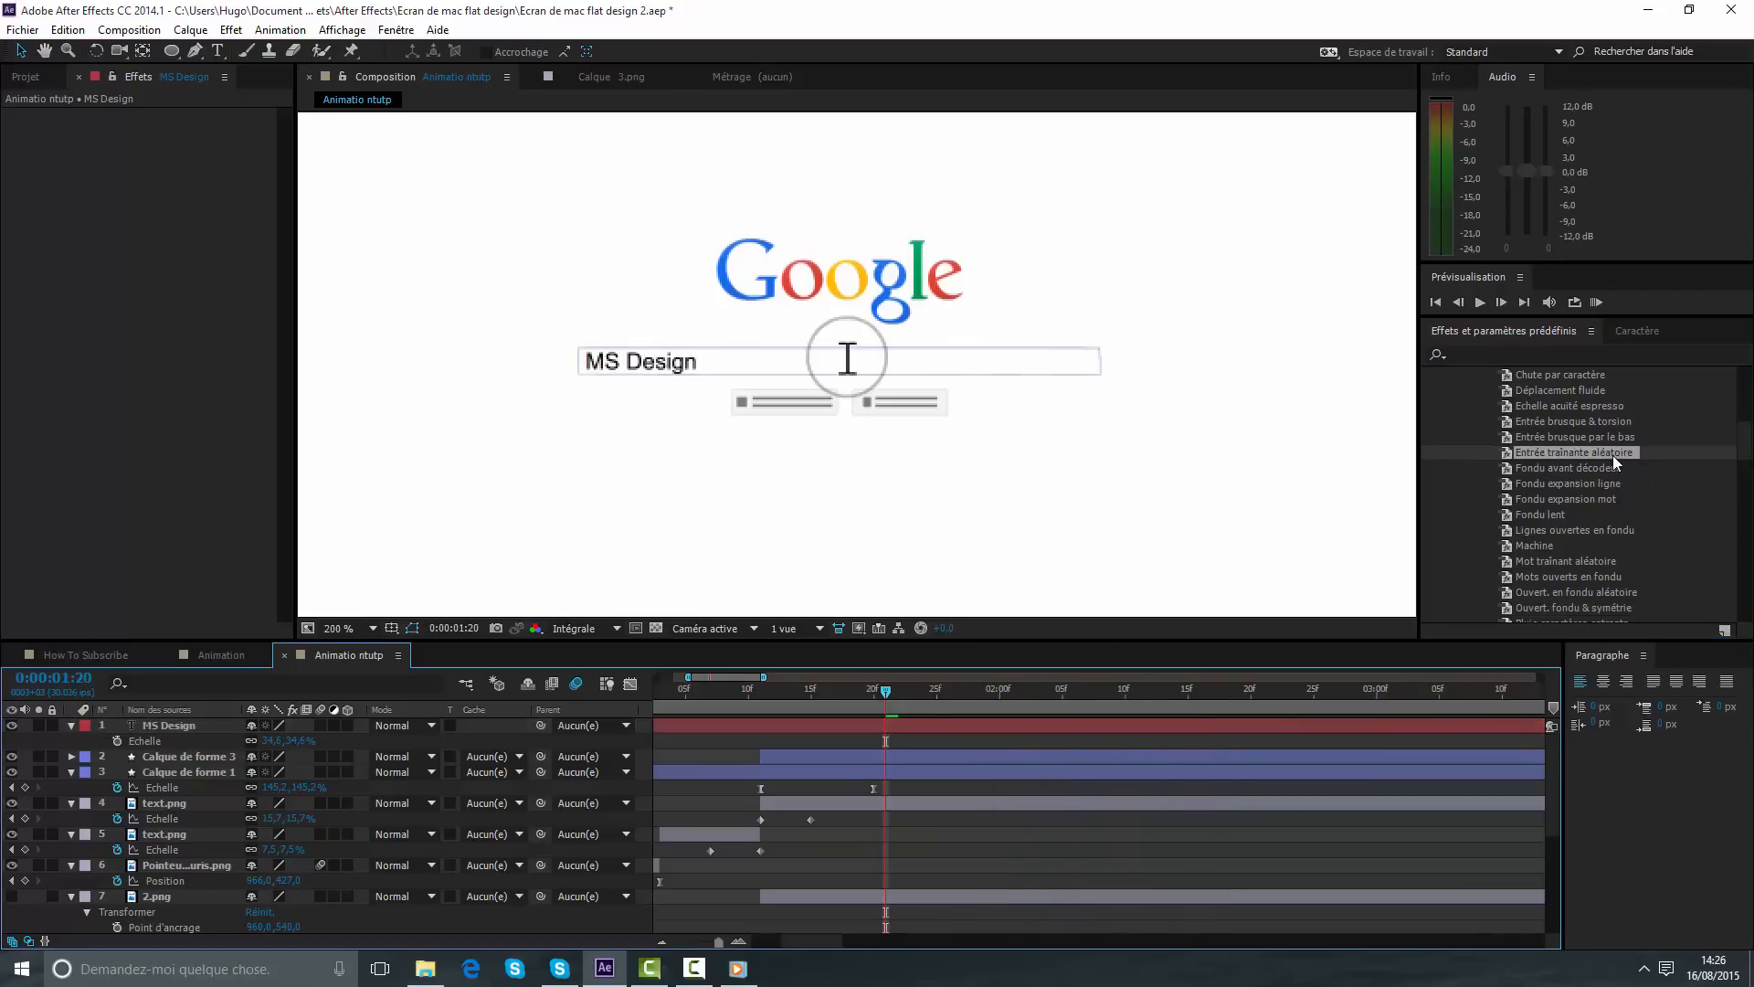
pyautogui.scroll(3, 1613, 455)
pyautogui.click(1578, 446)
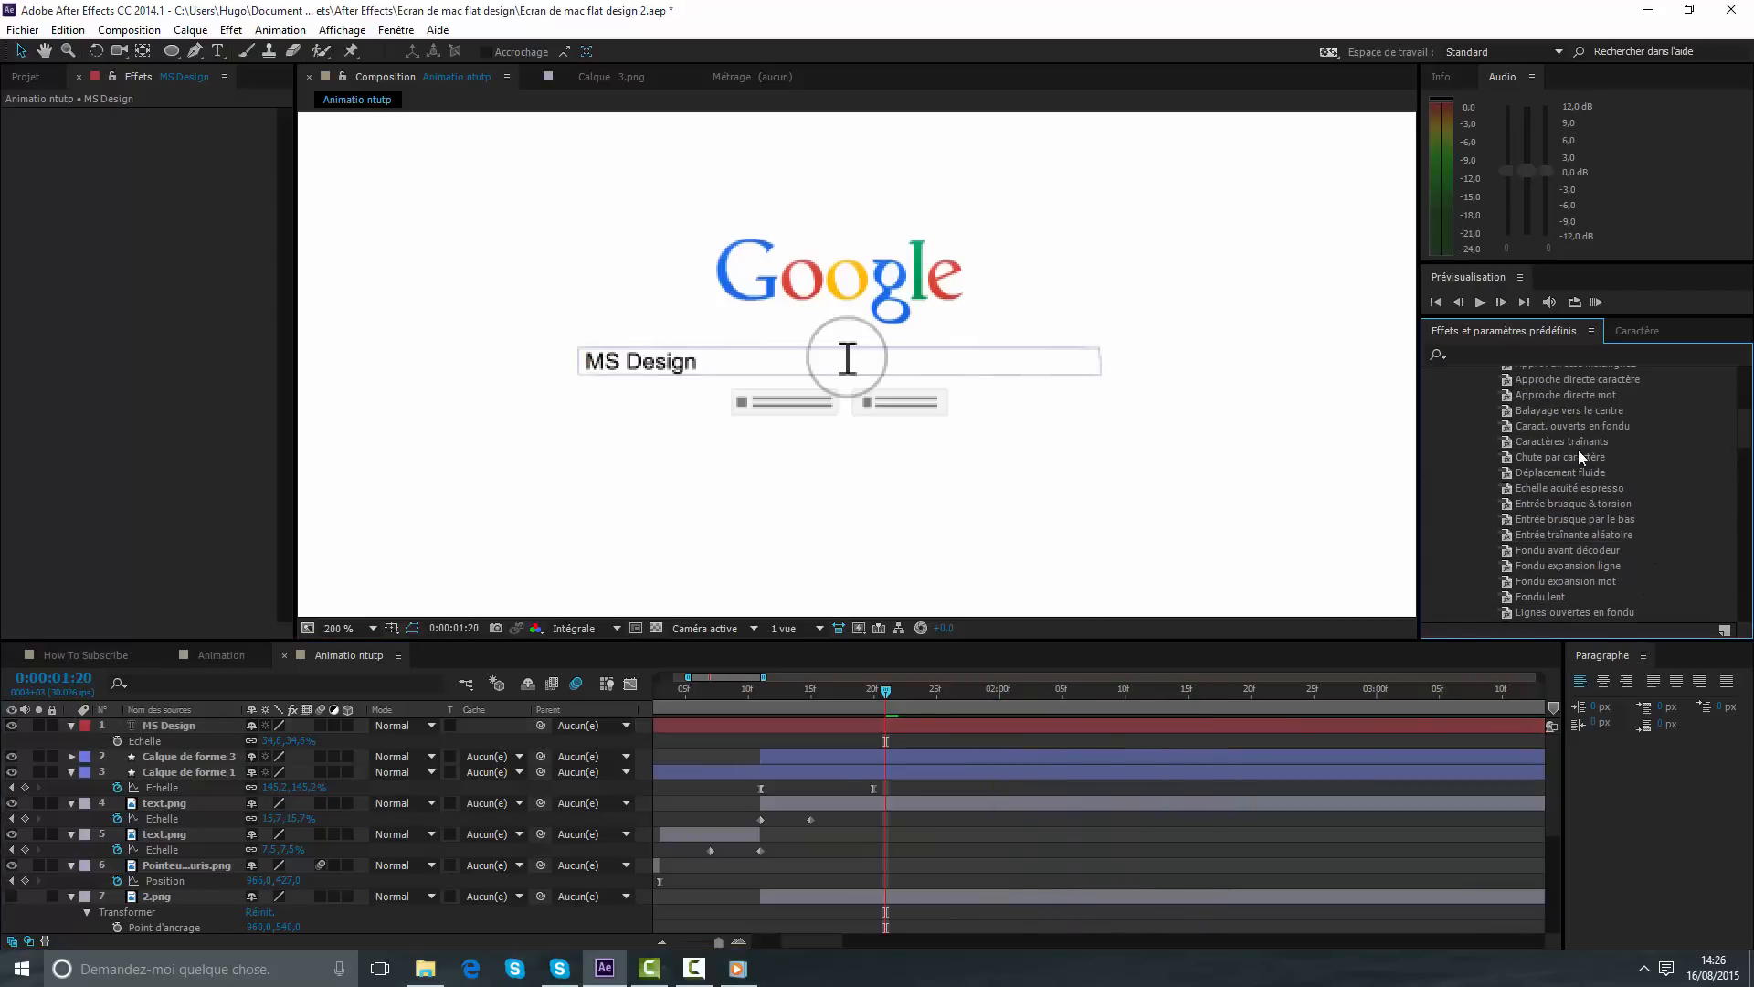
pyautogui.click(1582, 431)
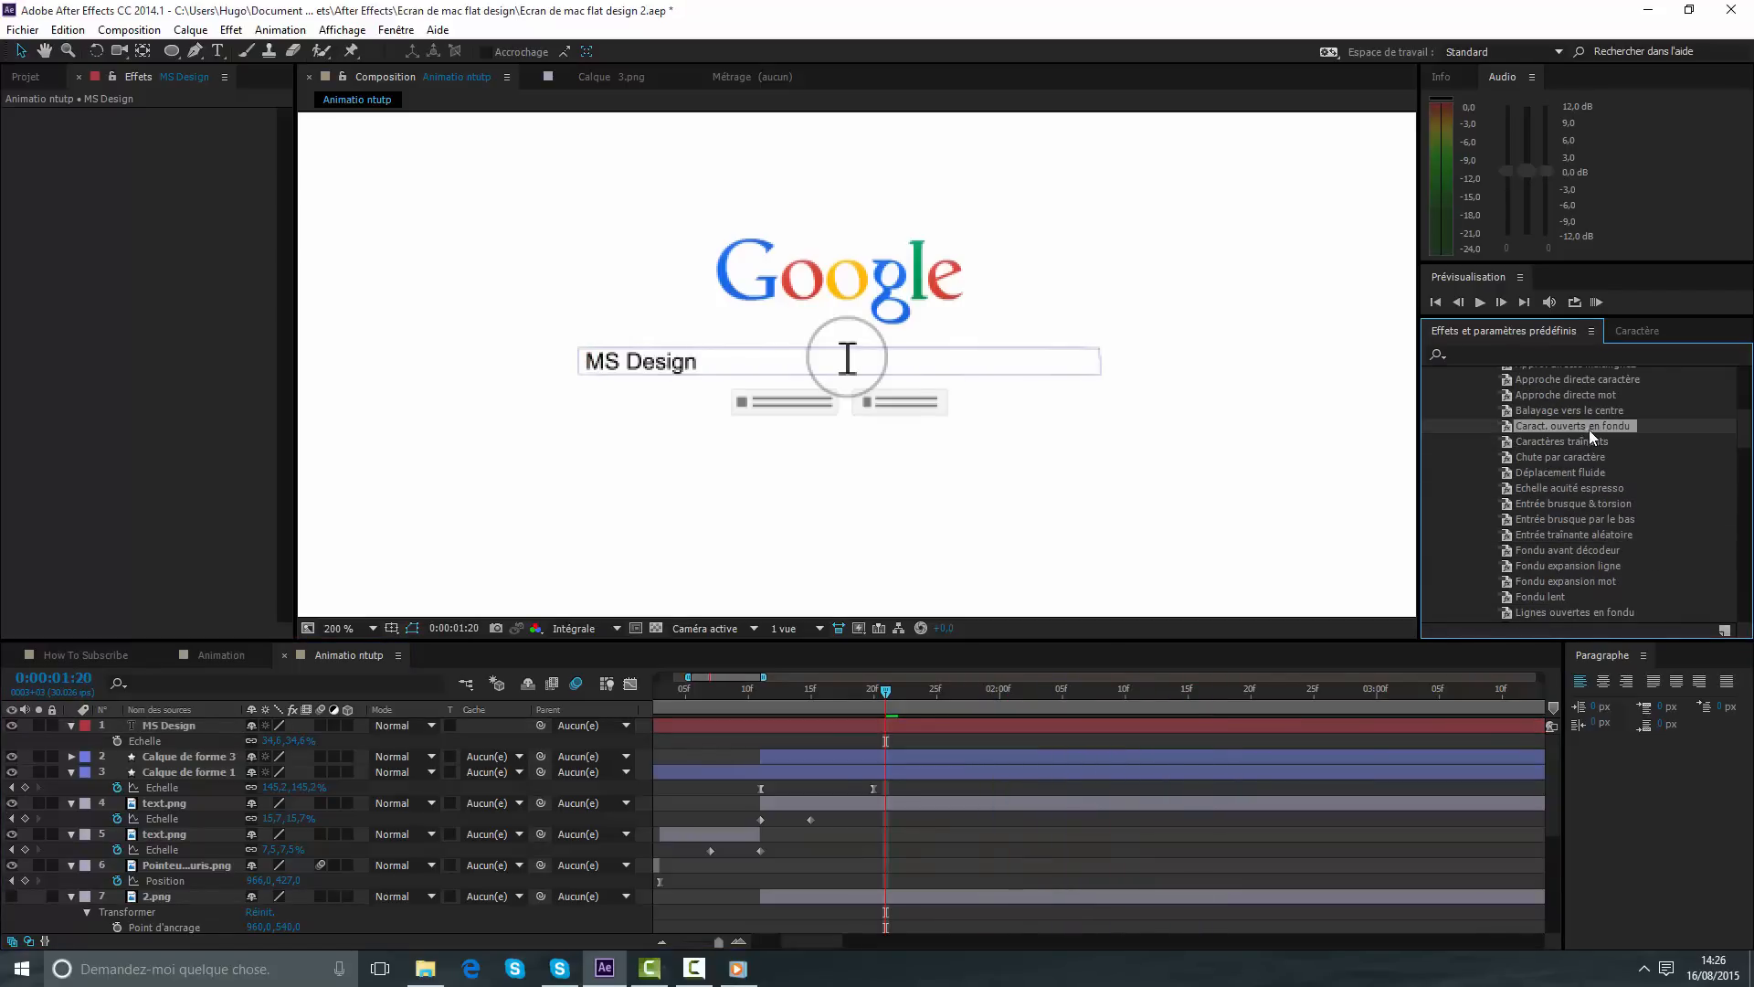
pyautogui.moveTo(1588, 430); pyautogui.dragTo(1098, 728)
pyautogui.moveTo(897, 689); pyautogui.dragTo(1079, 747)
# - Check the keyframes of the "MS Design" layer, go to the start of the composition, and collapse the keyframe display
pyautogui.press('u')
pyautogui.press('Home')
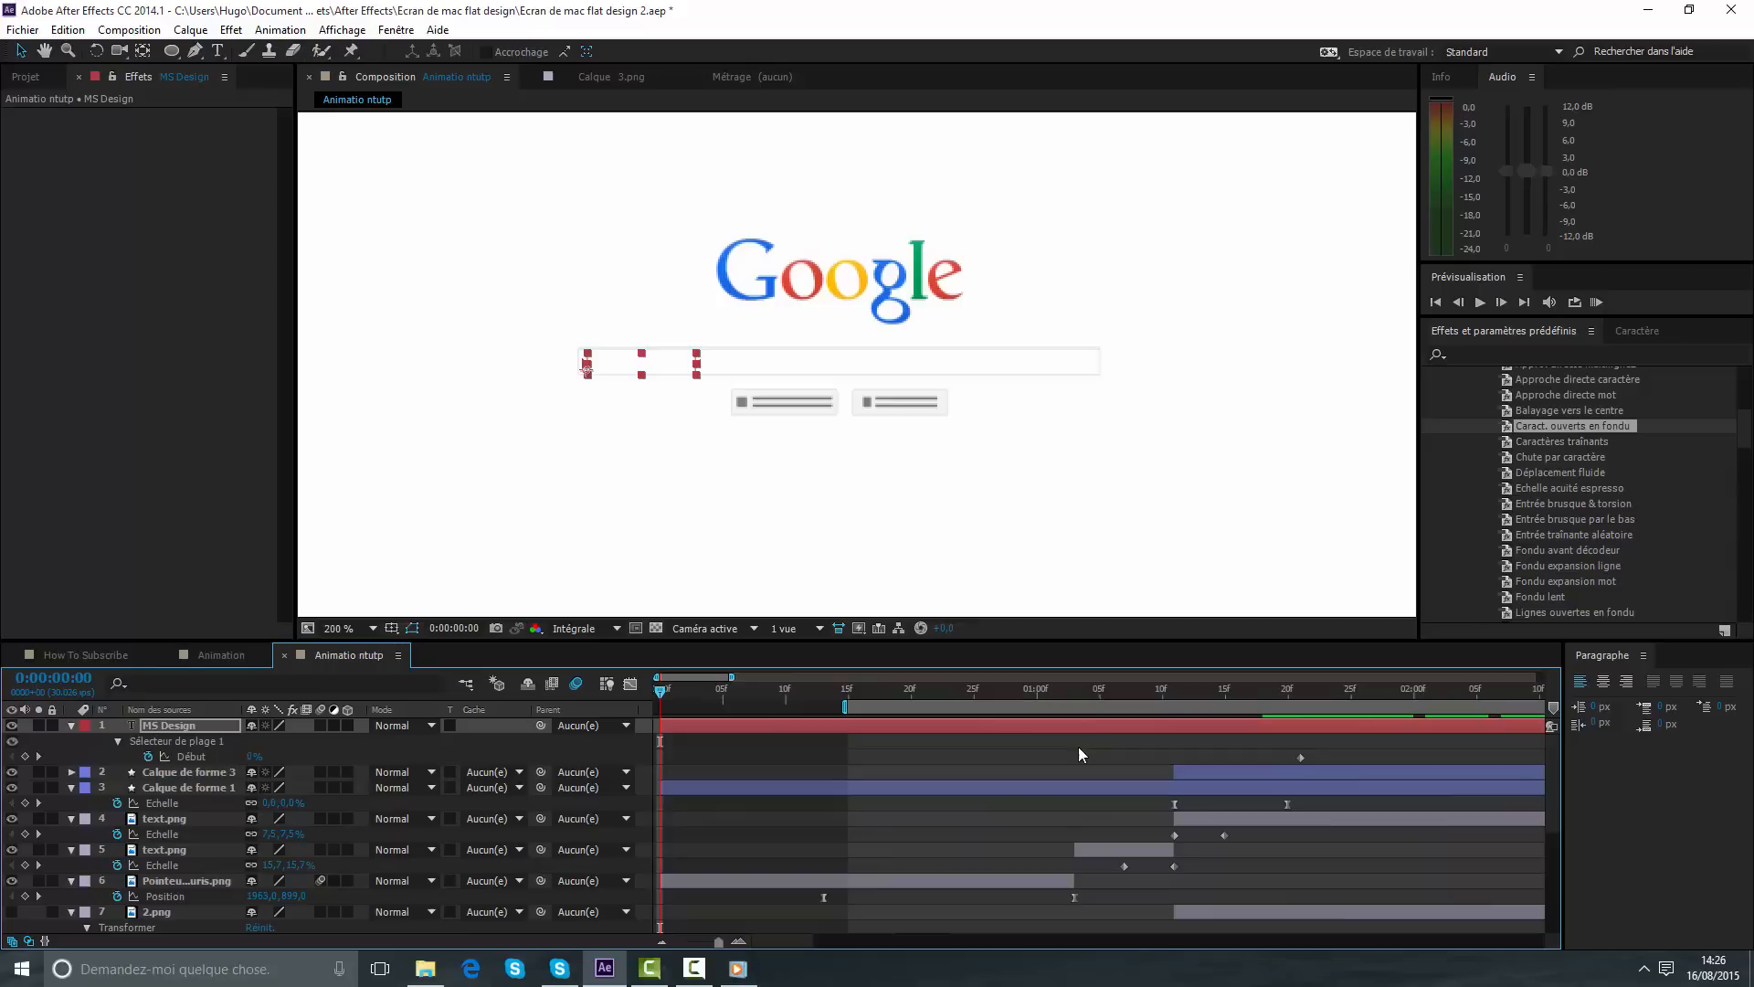
pyautogui.press('u')
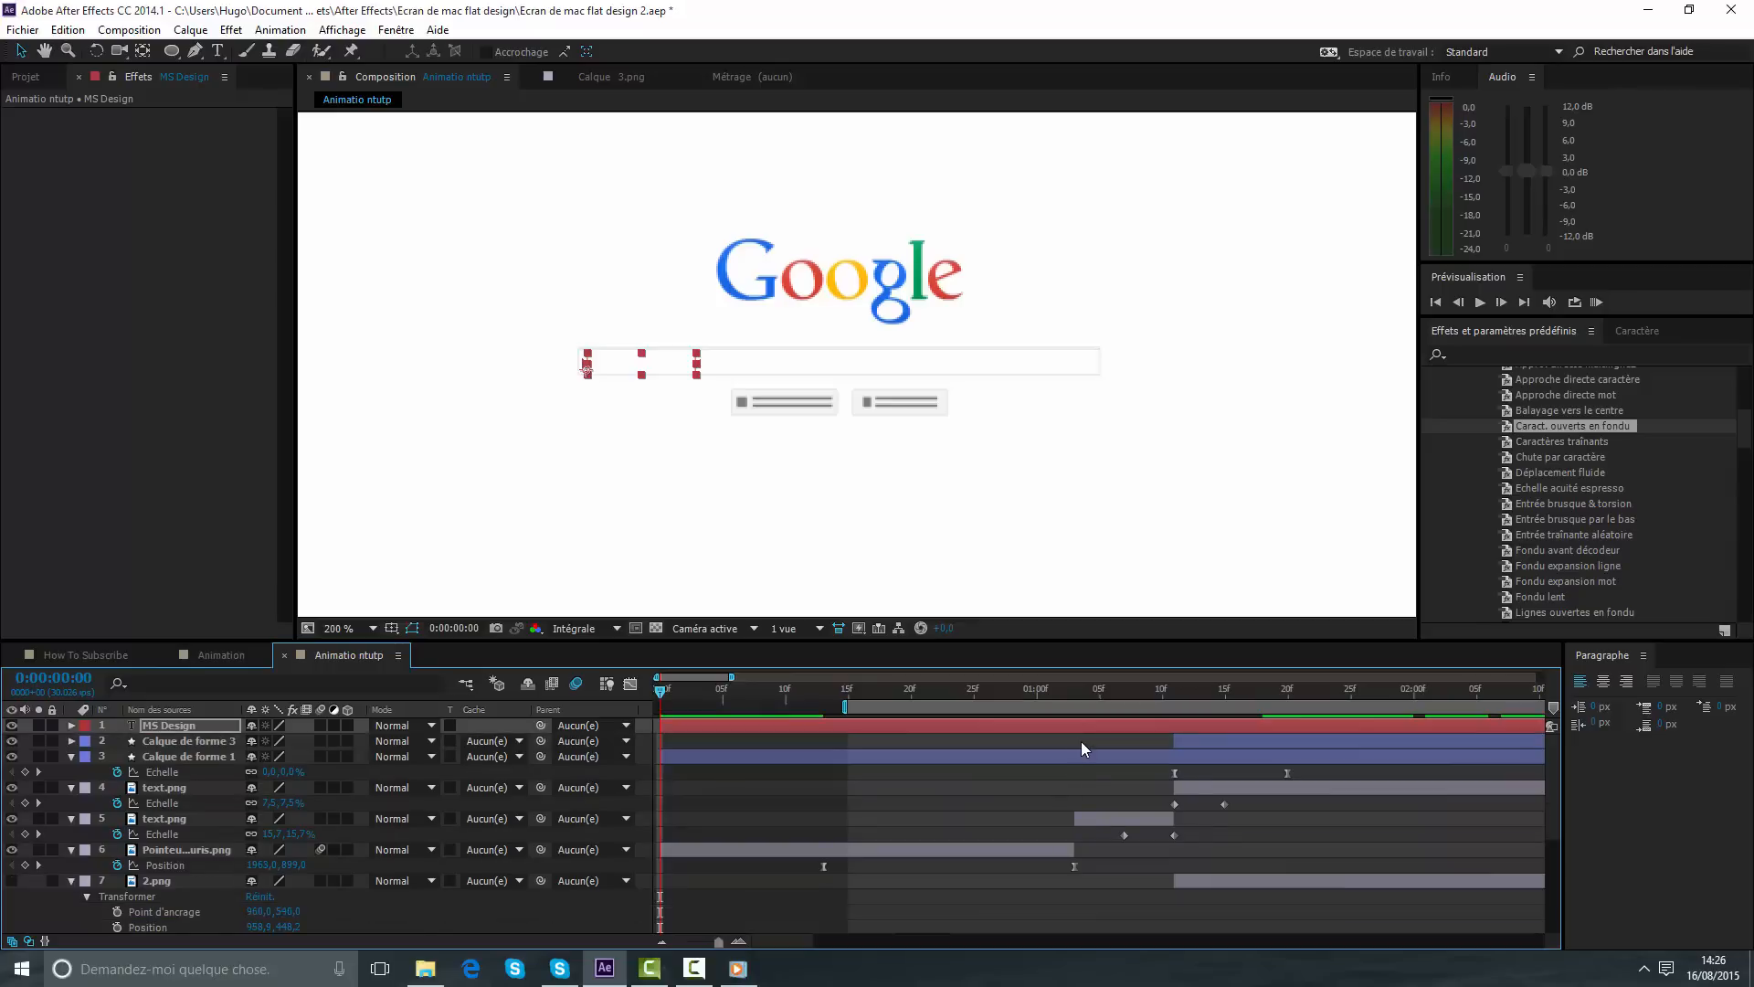
pyautogui.click(205, 249)
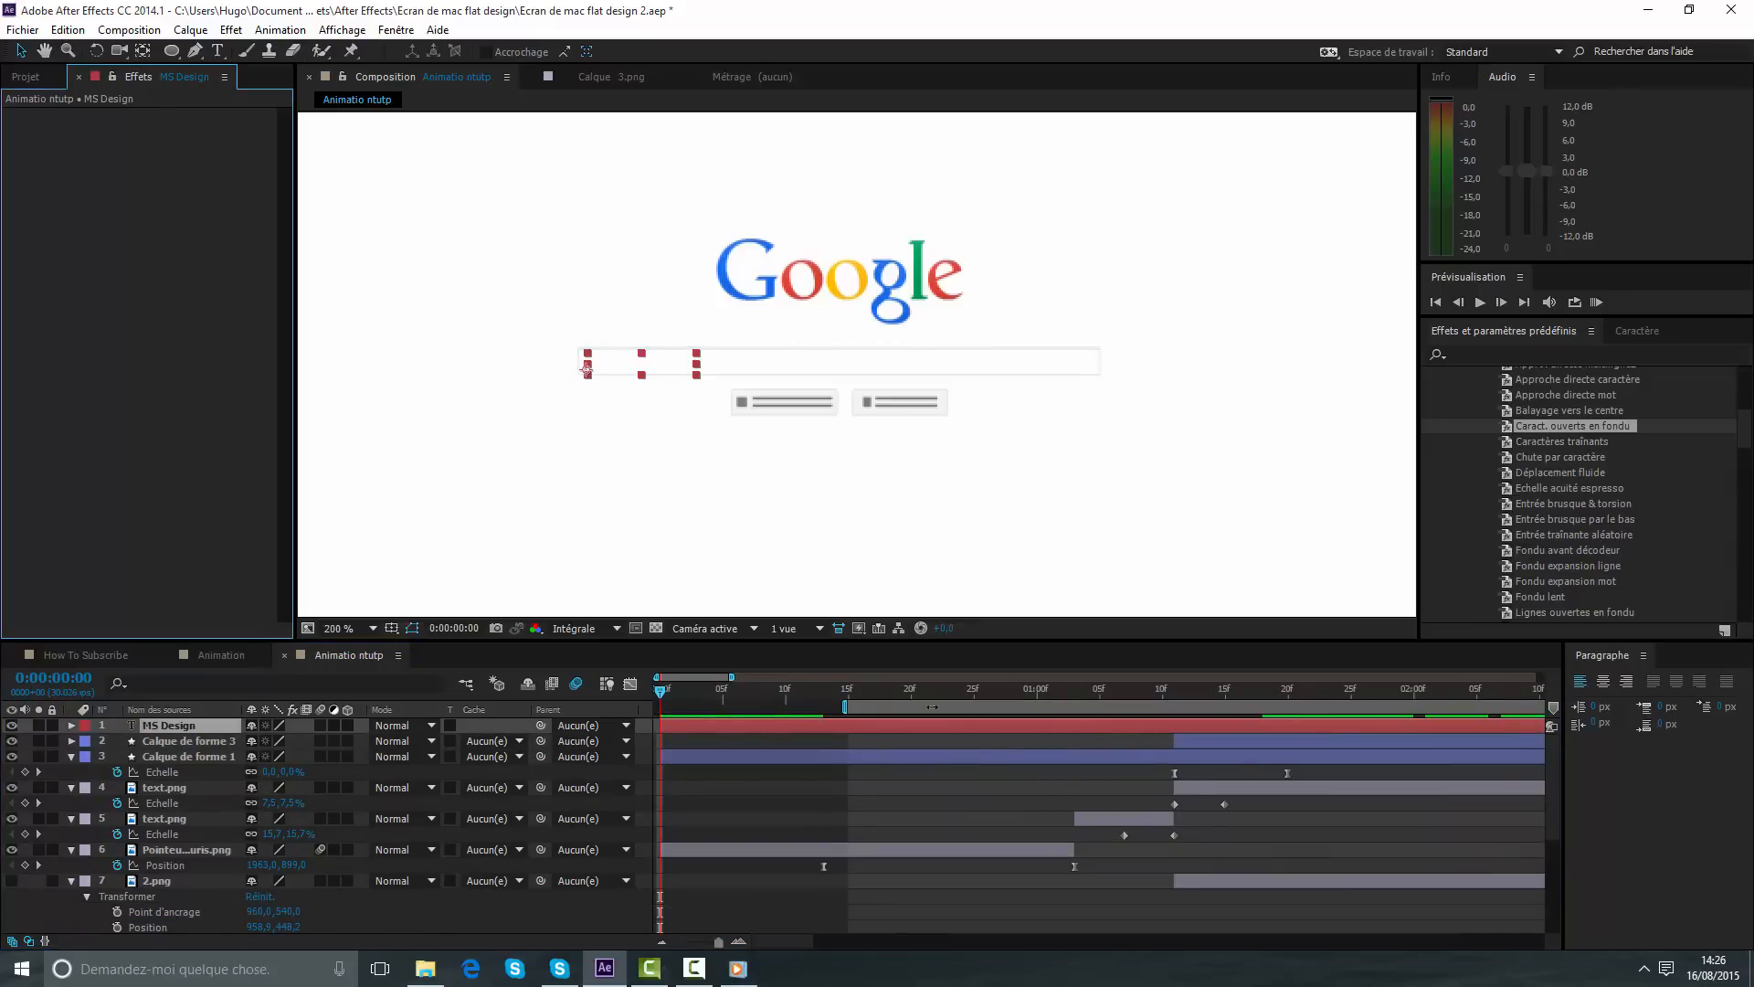
# - Display the animation keyframes of the "MS Design" text layer and play the composition to check the text timing
pyautogui.moveTo(736, 677); pyautogui.dragTo(1186, 677)
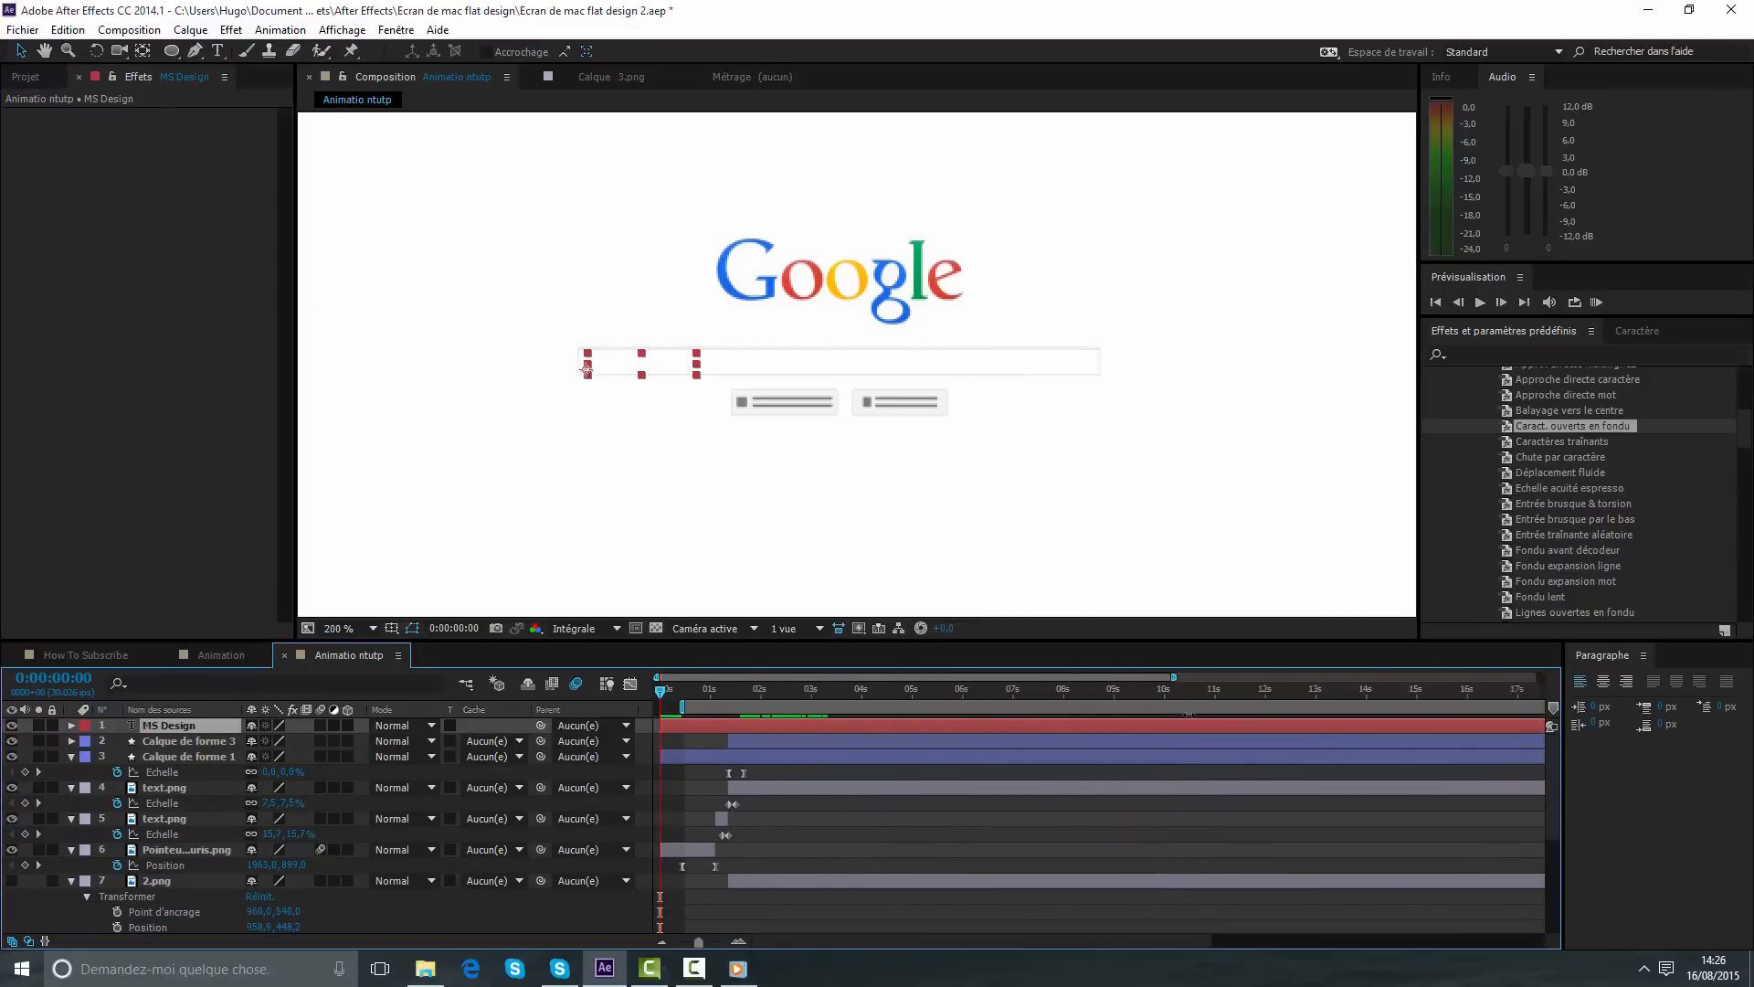
pyautogui.press('u')
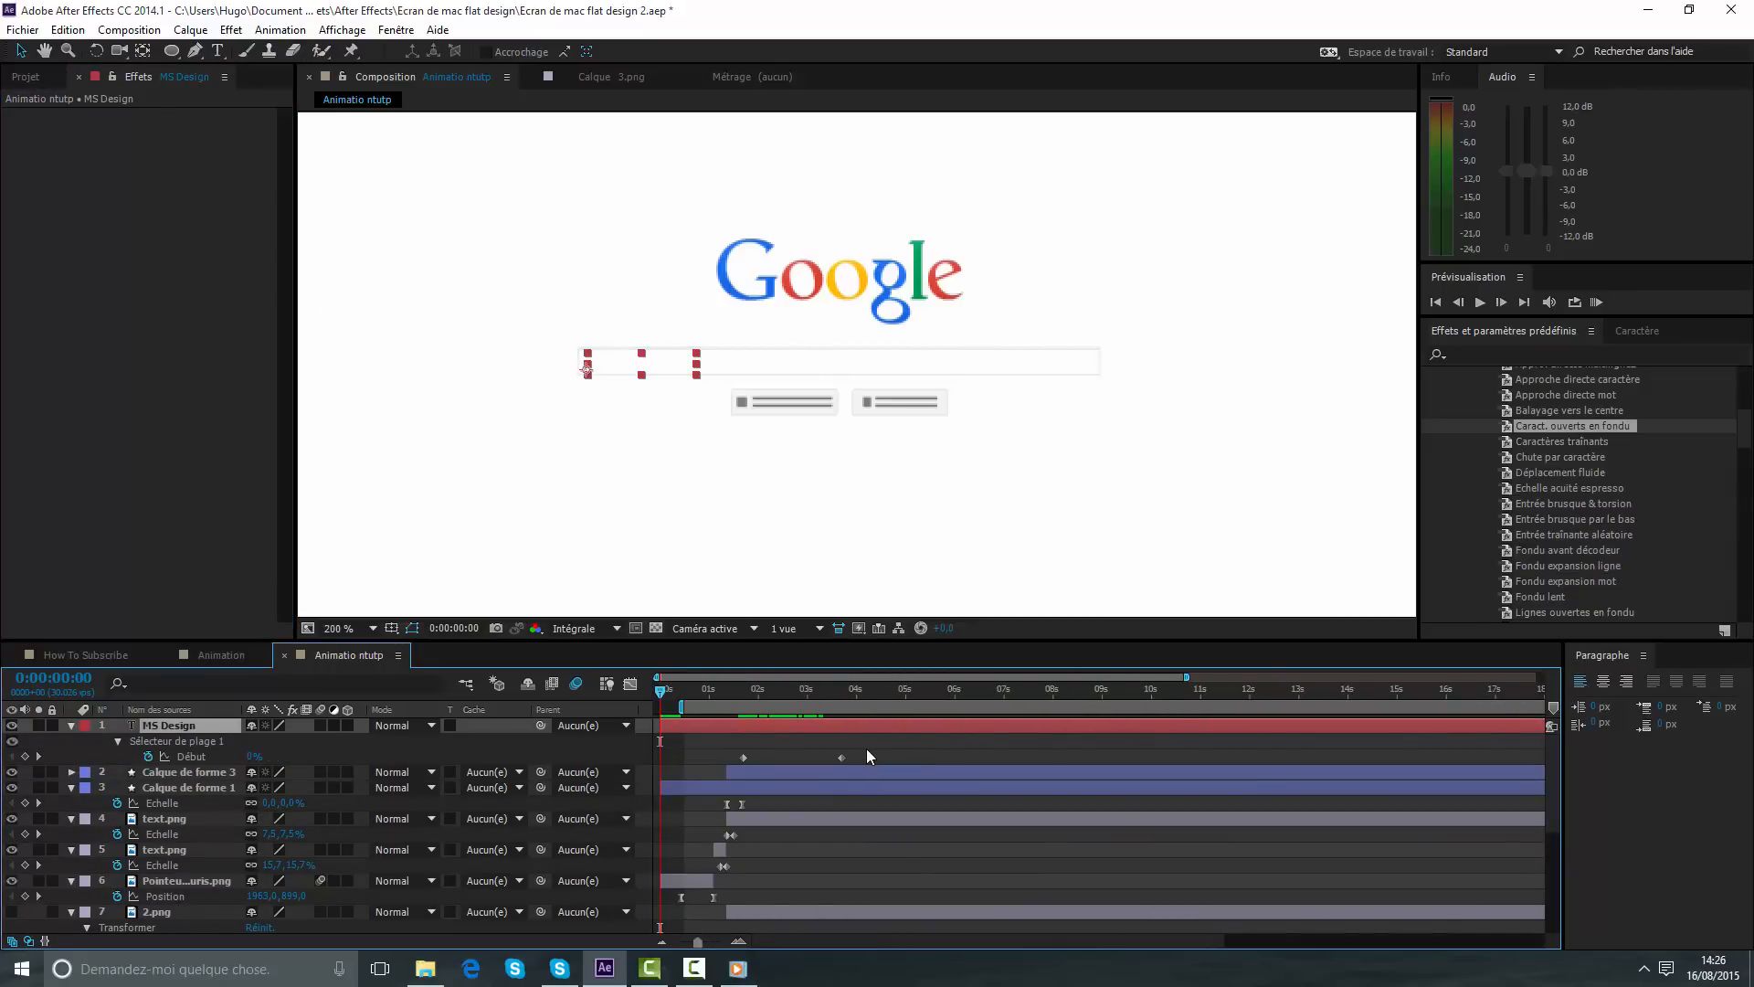
pyautogui.press('space')
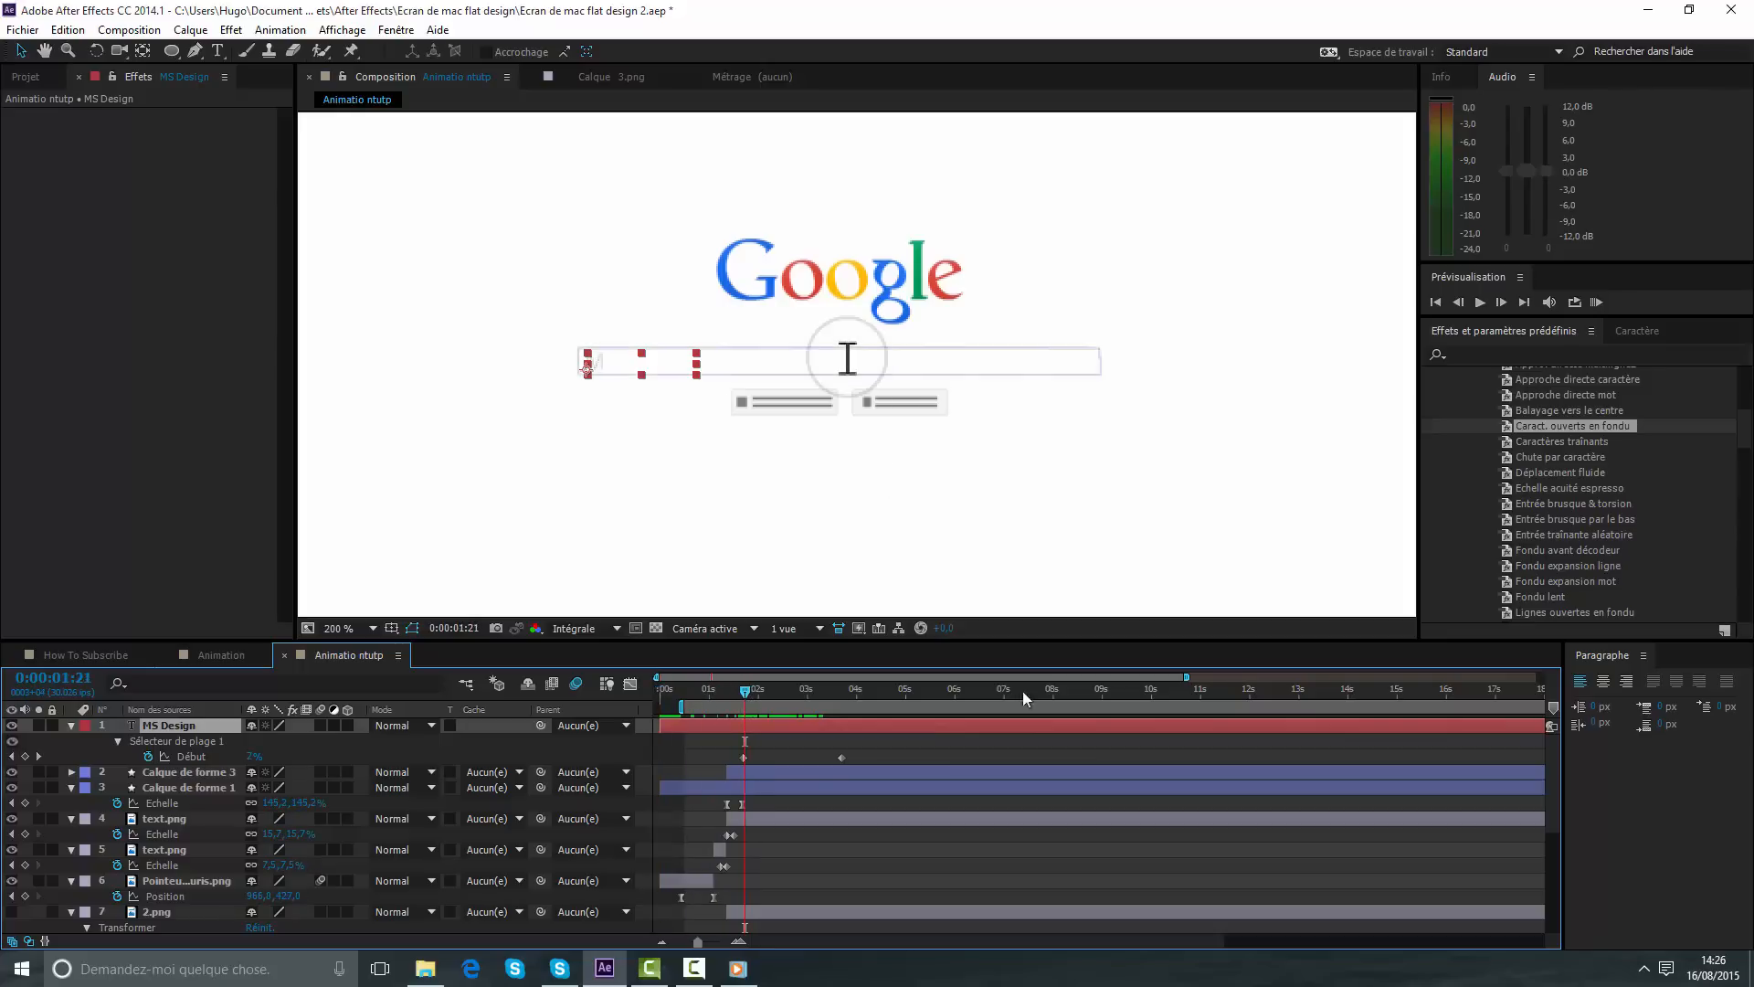
pyautogui.moveTo(1186, 677); pyautogui.dragTo(882, 705)
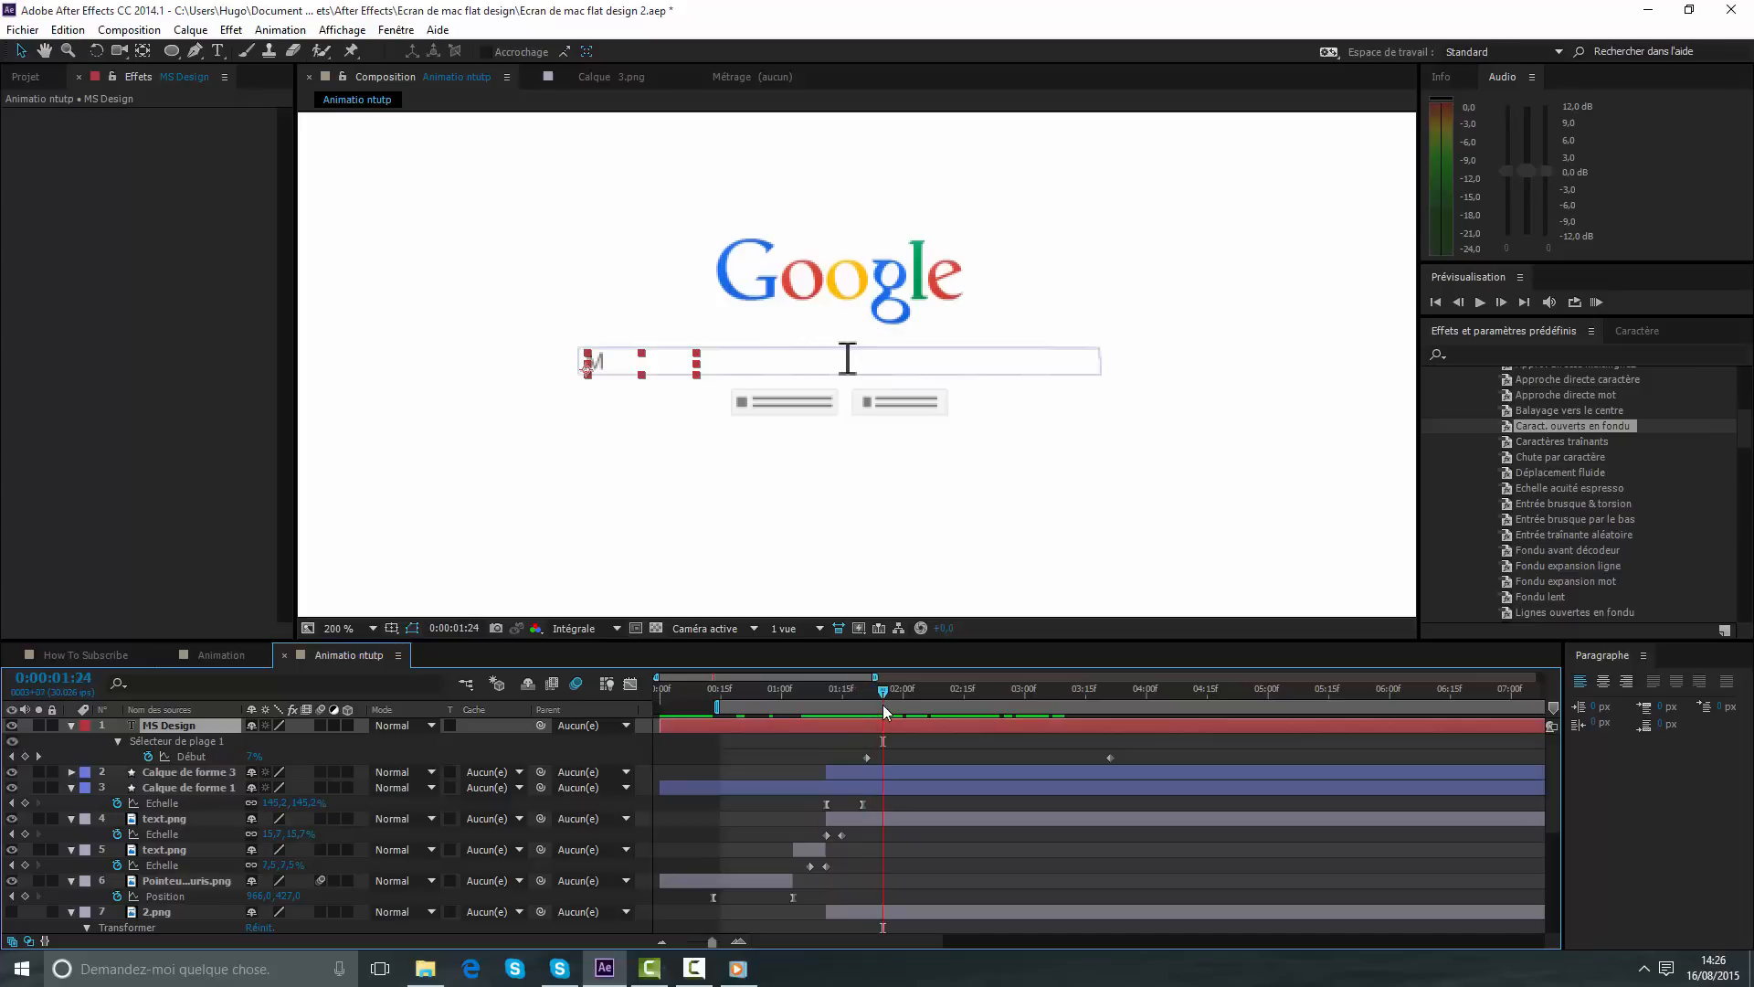
# - Try moving the last Début keyframe of the "MS Design" layer to about 0:00:02:00 and preview from the start
pyautogui.click(1110, 757)
pyautogui.moveTo(992, 757); pyautogui.dragTo(908, 759)
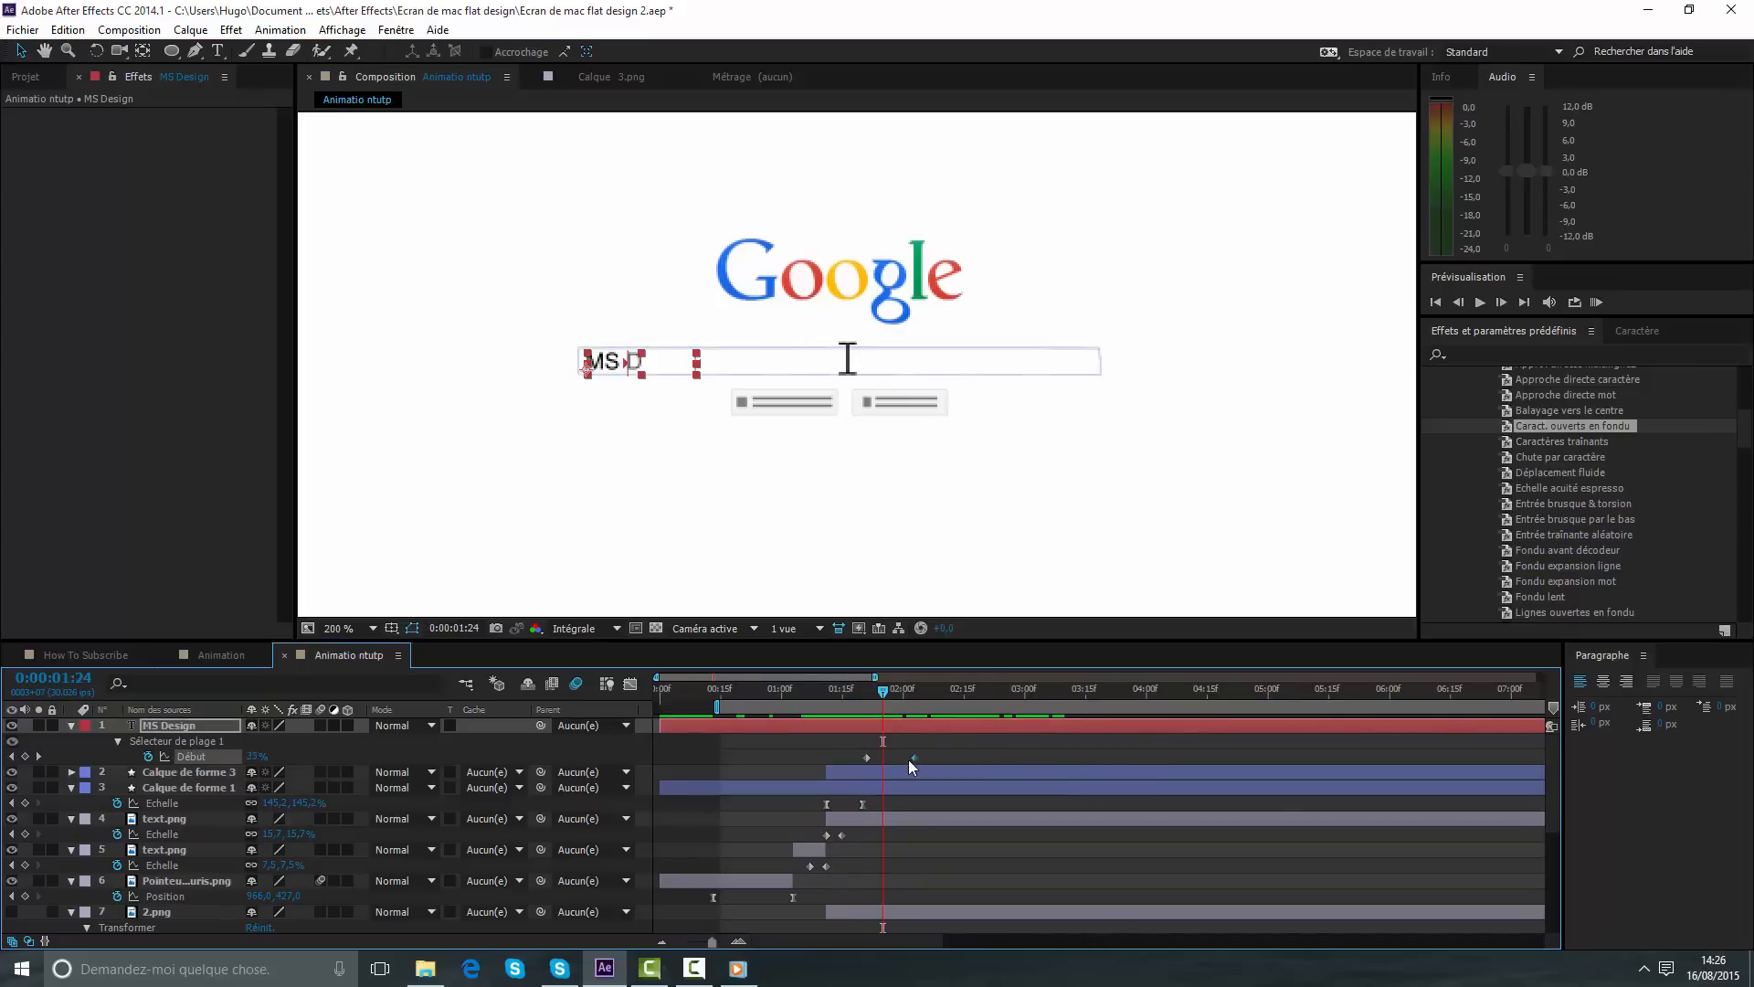
pyautogui.moveTo(883, 696); pyautogui.dragTo(659, 697)
pyautogui.press('space')
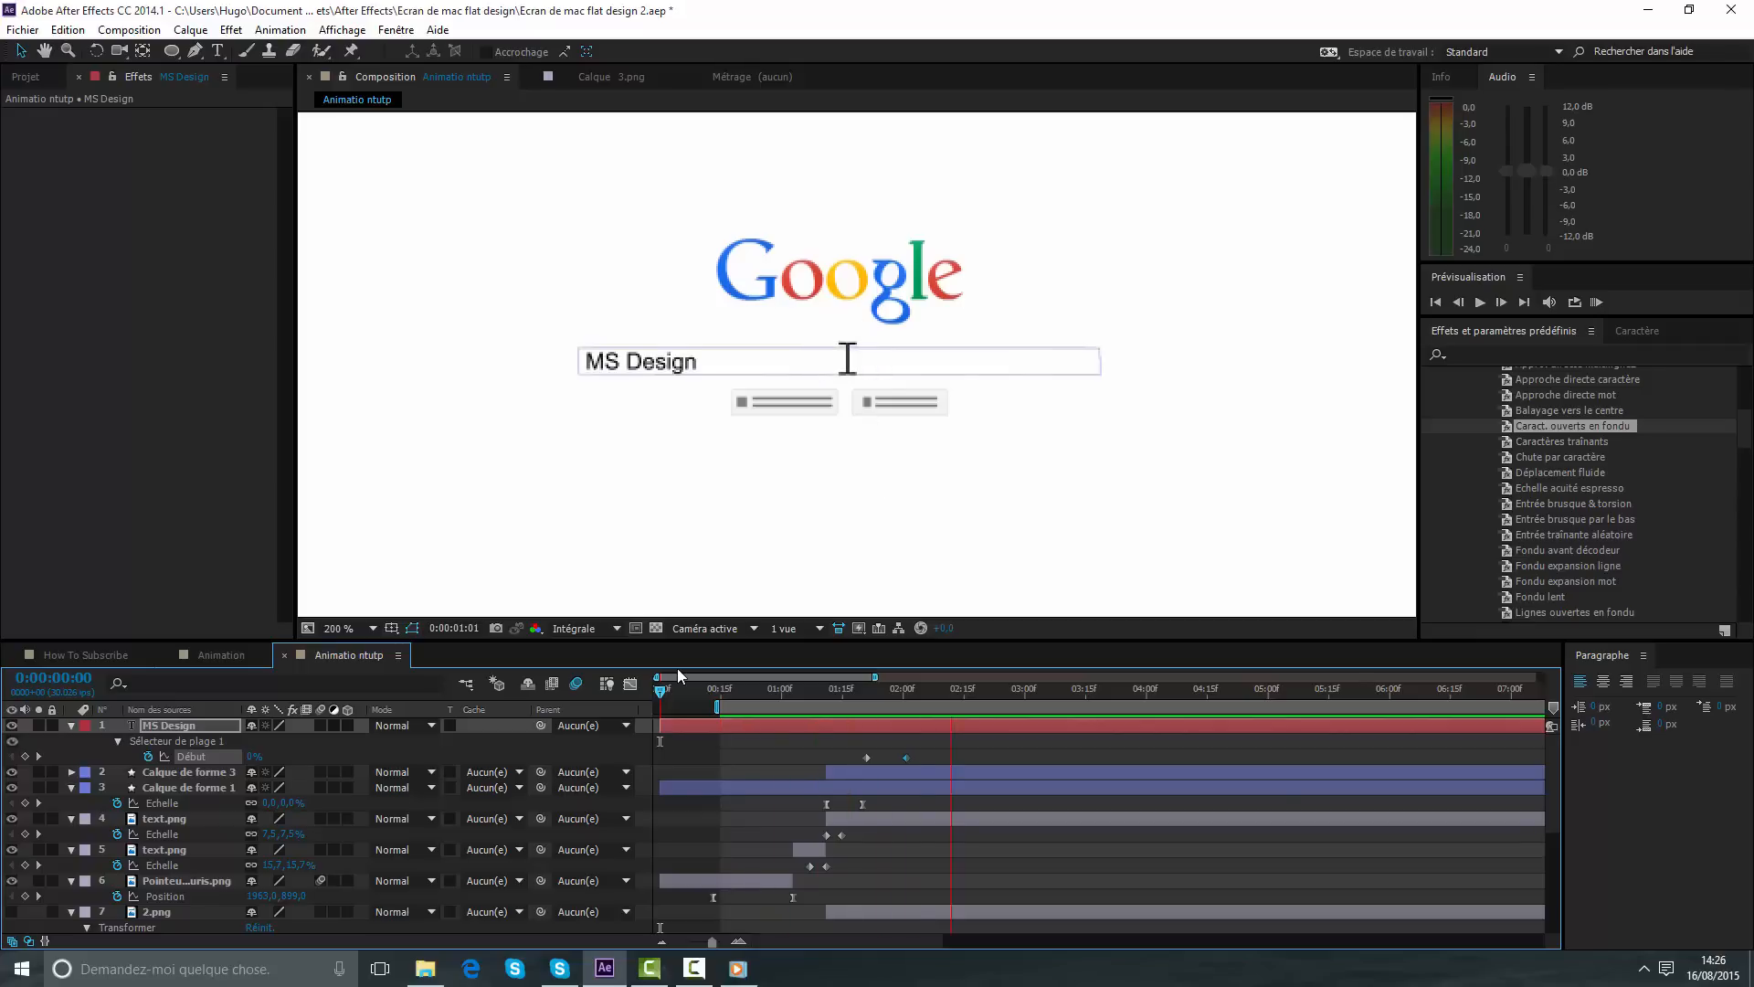
pyautogui.press('space')
# - Move the last Début keyframe of the "MS Design" layer to about 0:00:02:07 and preview the text animation
pyautogui.click(930, 757)
pyautogui.moveTo(906, 757); pyautogui.dragTo(938, 758)
pyautogui.press('space')
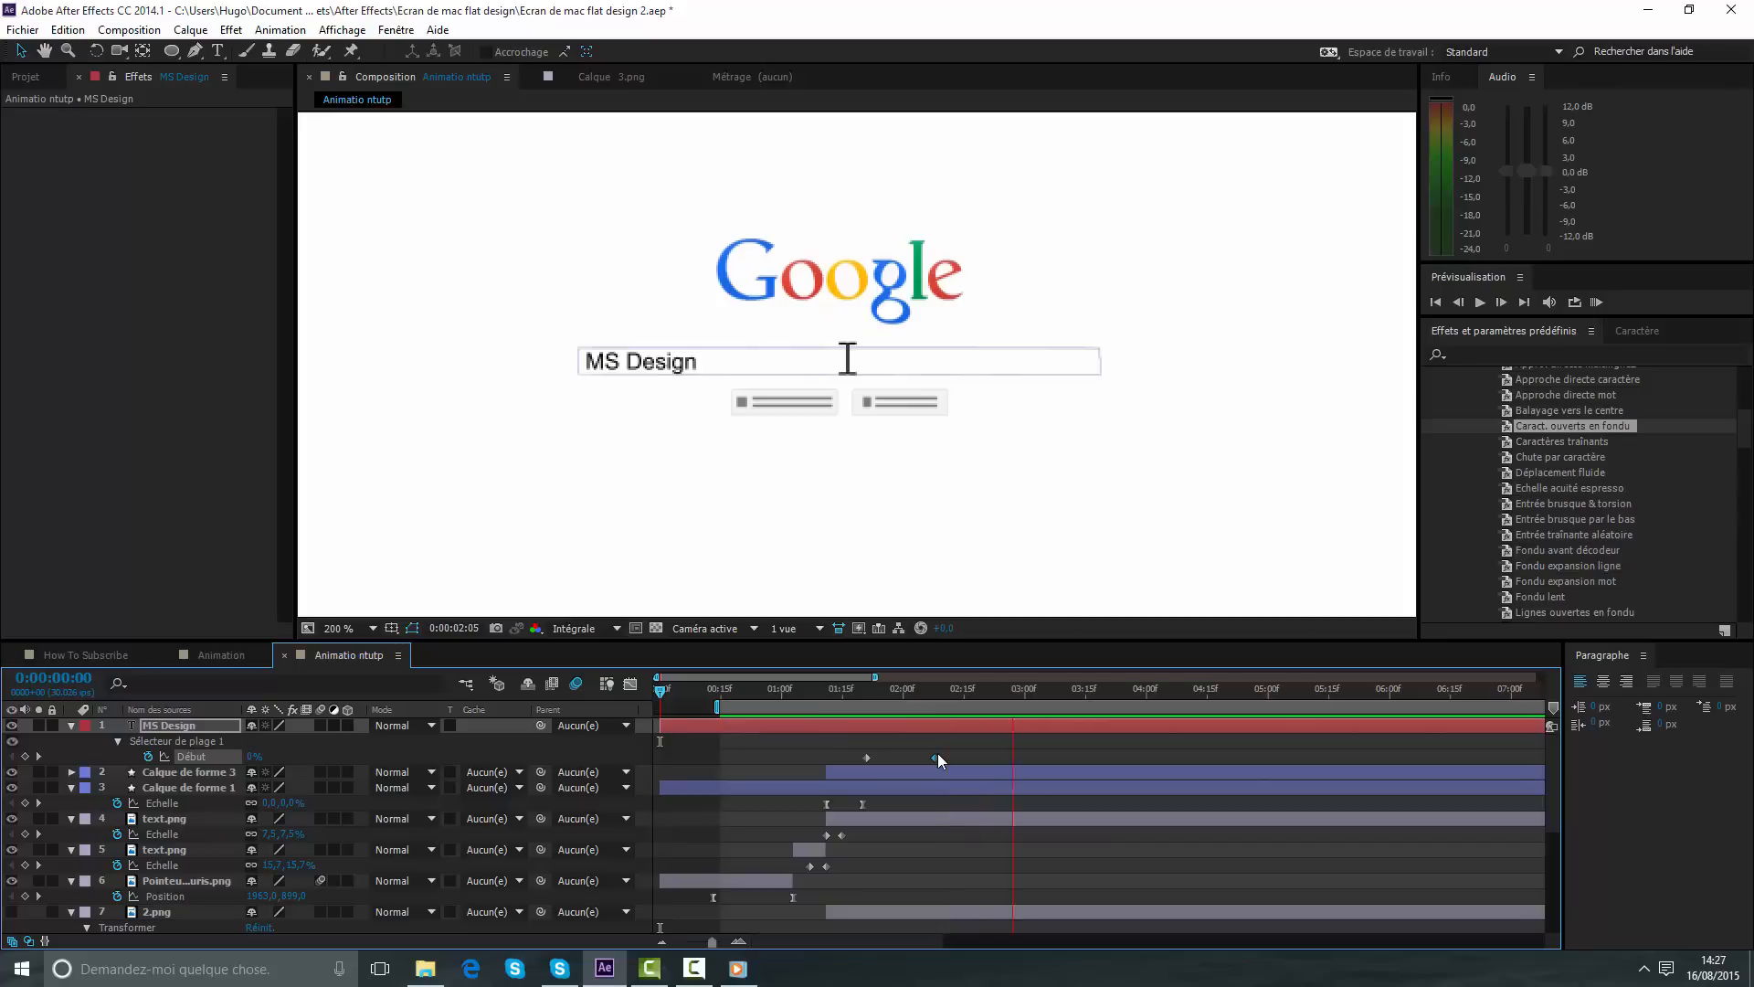
pyautogui.press('space')
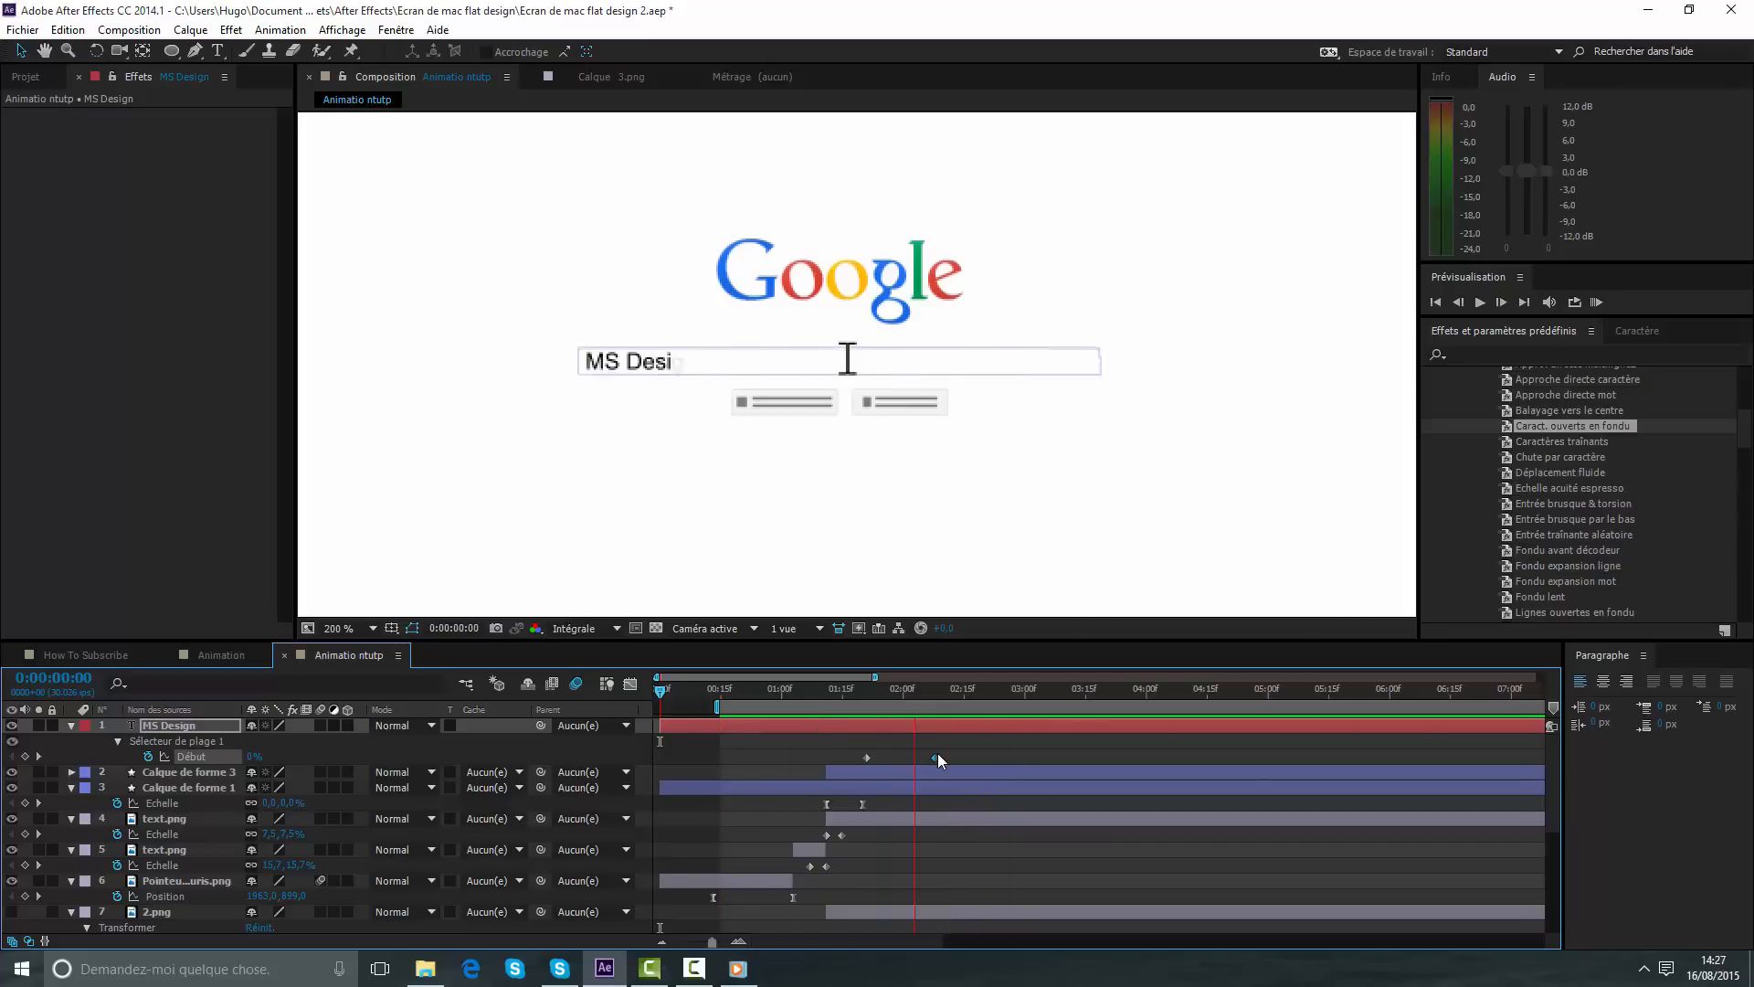
pyautogui.press('space')
# - Check the whole Mac screen at 0:00:02:05, then scrub the How To Subscribe composition for comparison and return to Animatio ntutp
pyautogui.moveTo(848, 693); pyautogui.dragTo(927, 703)
pyautogui.click(990, 751)
pyautogui.scroll(-4, 912, 536)
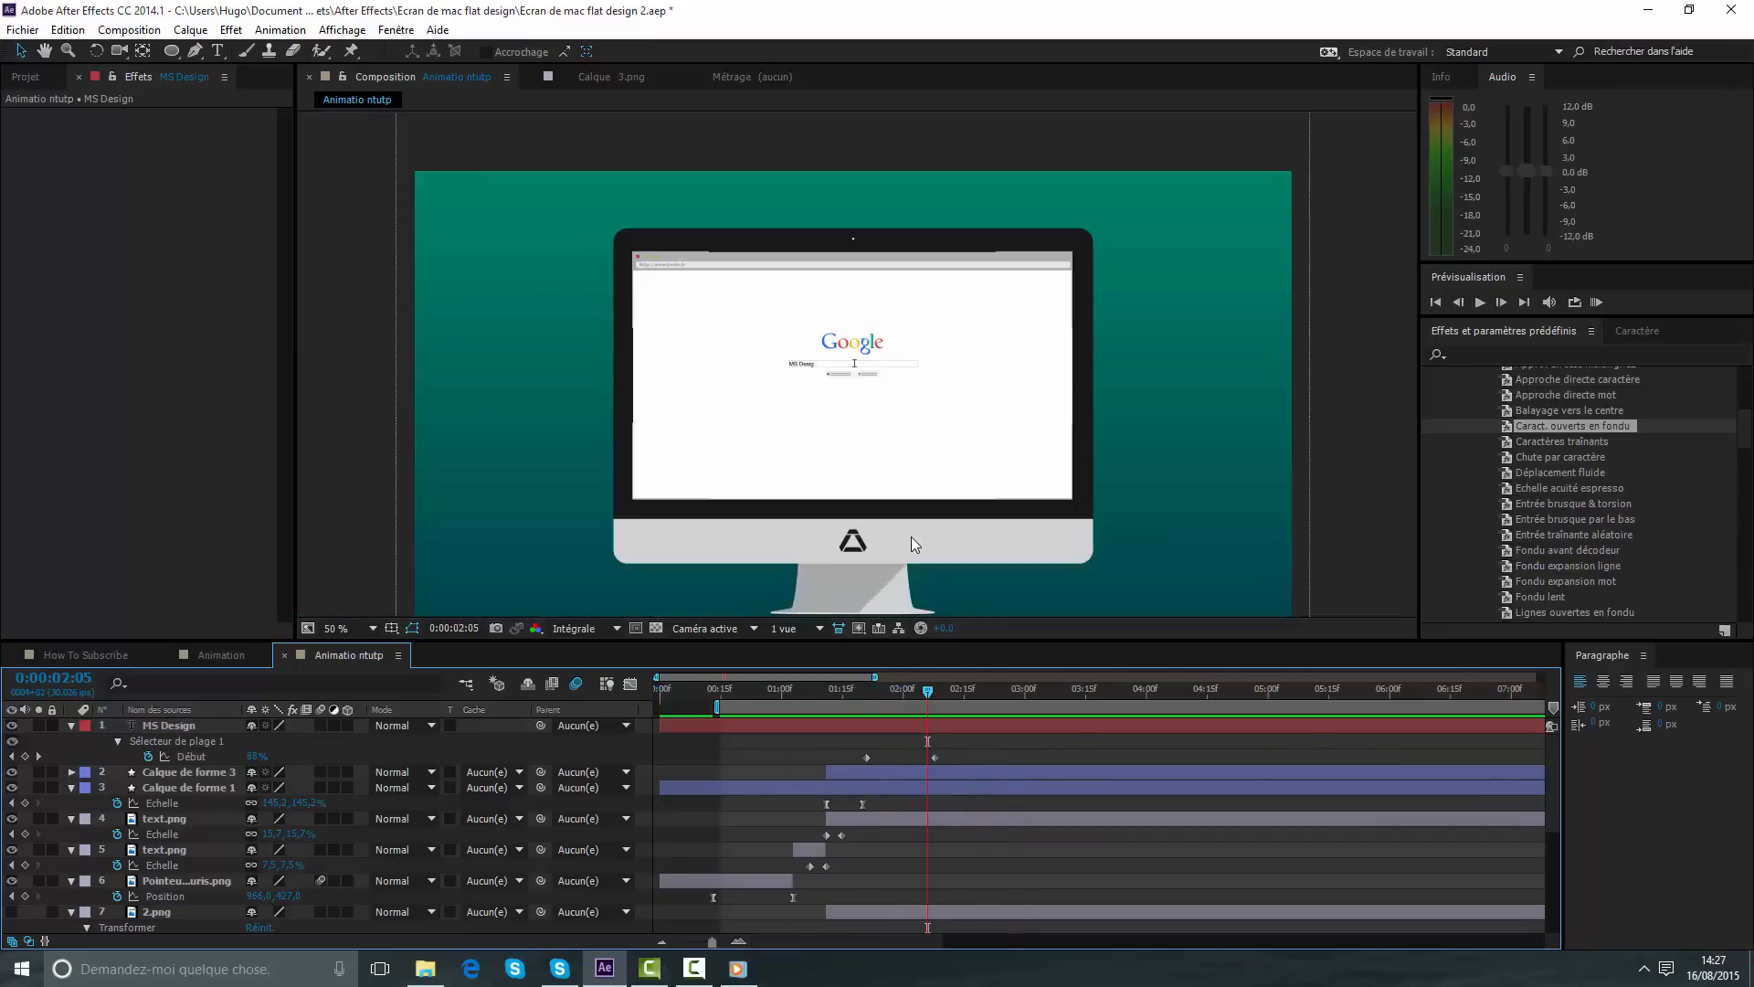
pyautogui.scroll(-1, 923, 548)
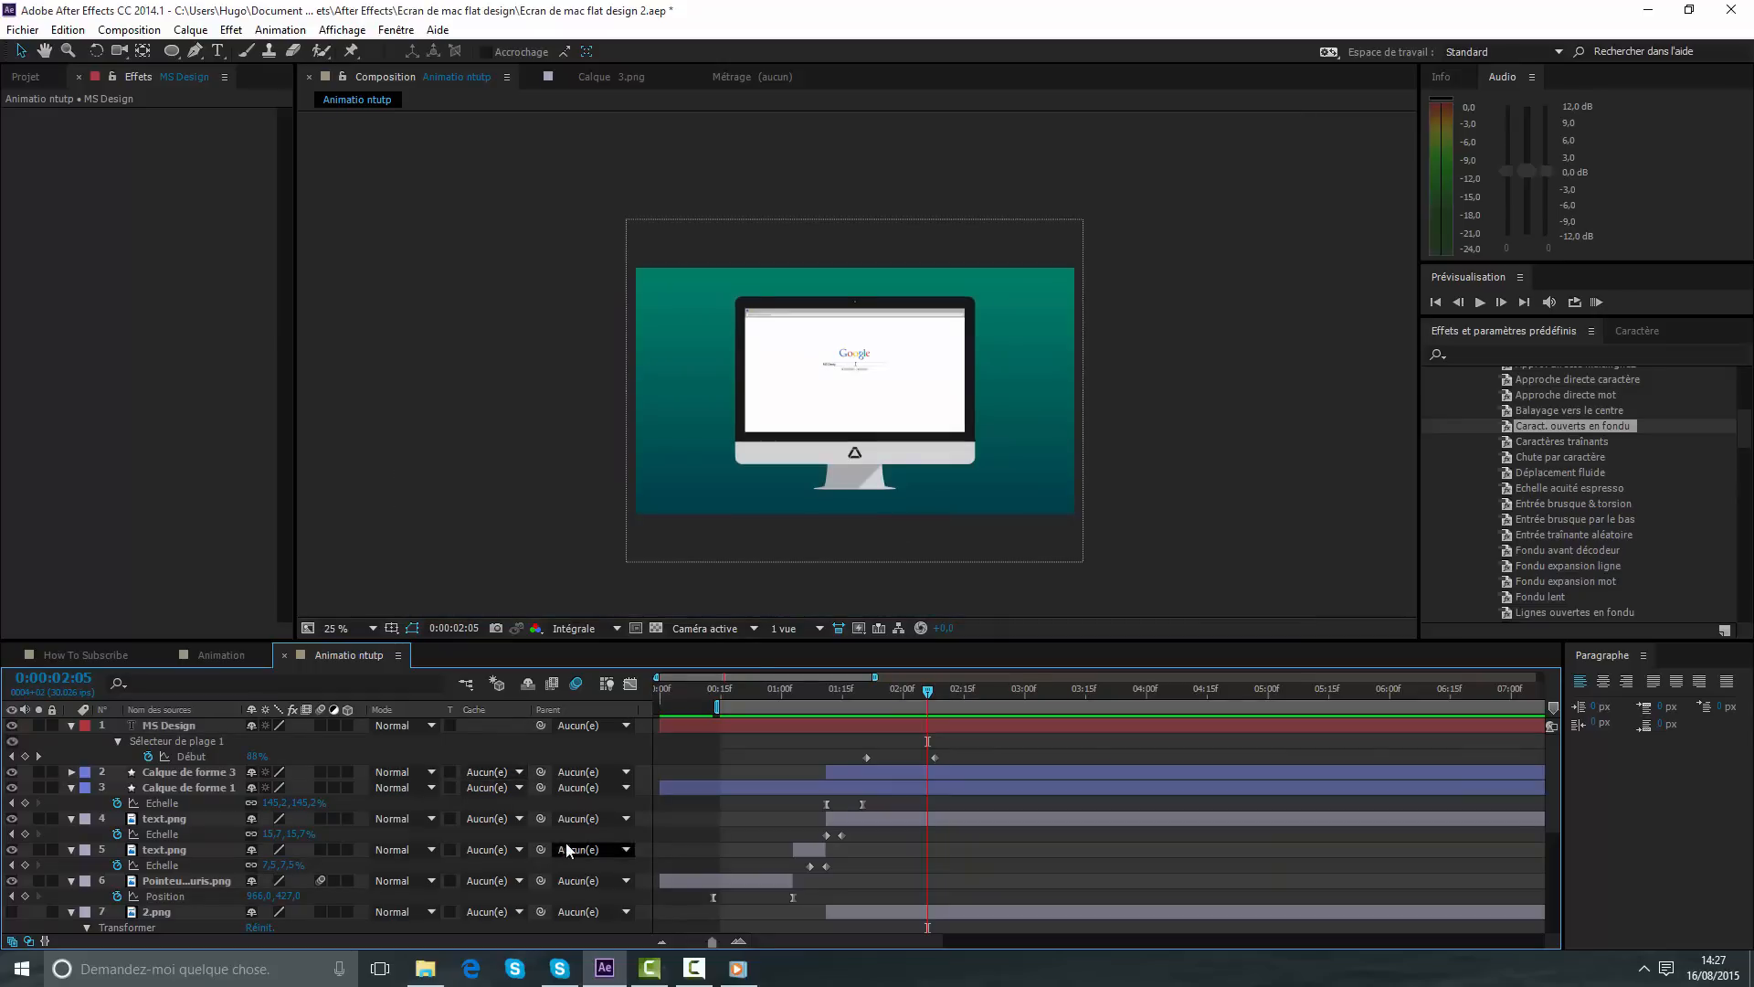
pyautogui.click(133, 660)
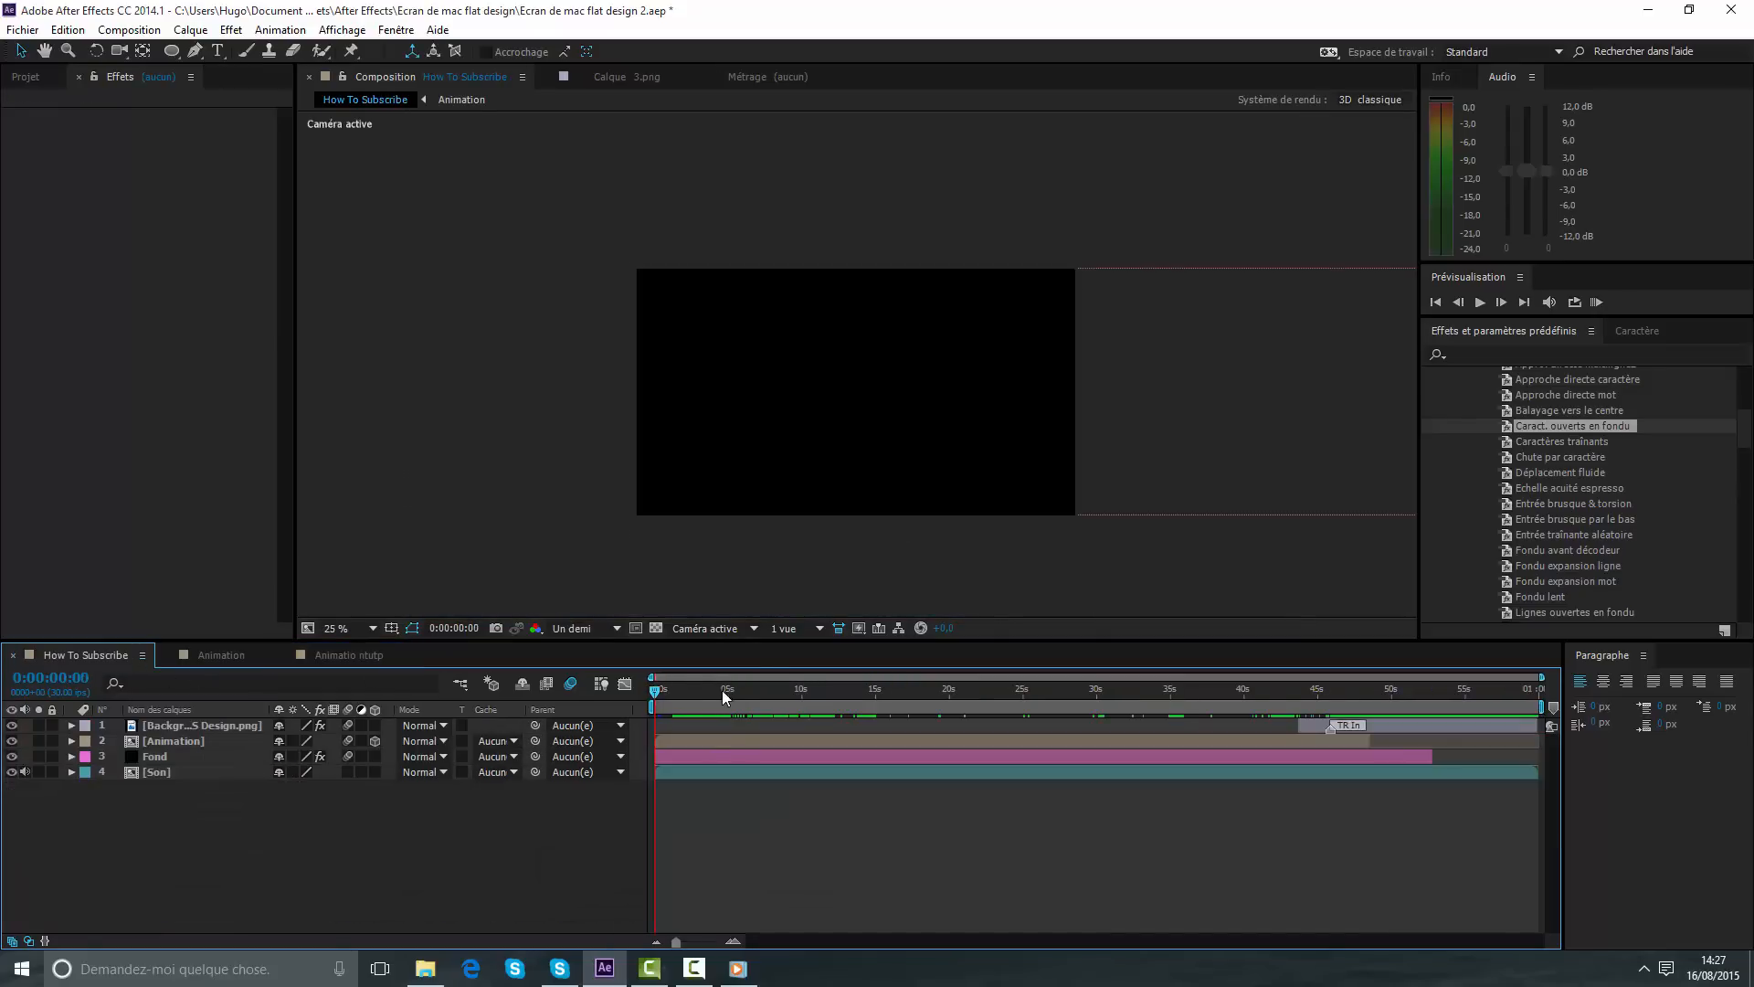
pyautogui.moveTo(722, 689)
pyautogui.mouseDown()
pyautogui.moveTo(753, 689)
pyautogui.moveTo(645, 702)
pyautogui.moveTo(736, 711)
pyautogui.moveTo(696, 709)
pyautogui.mouseUp()
pyautogui.click(331, 662)
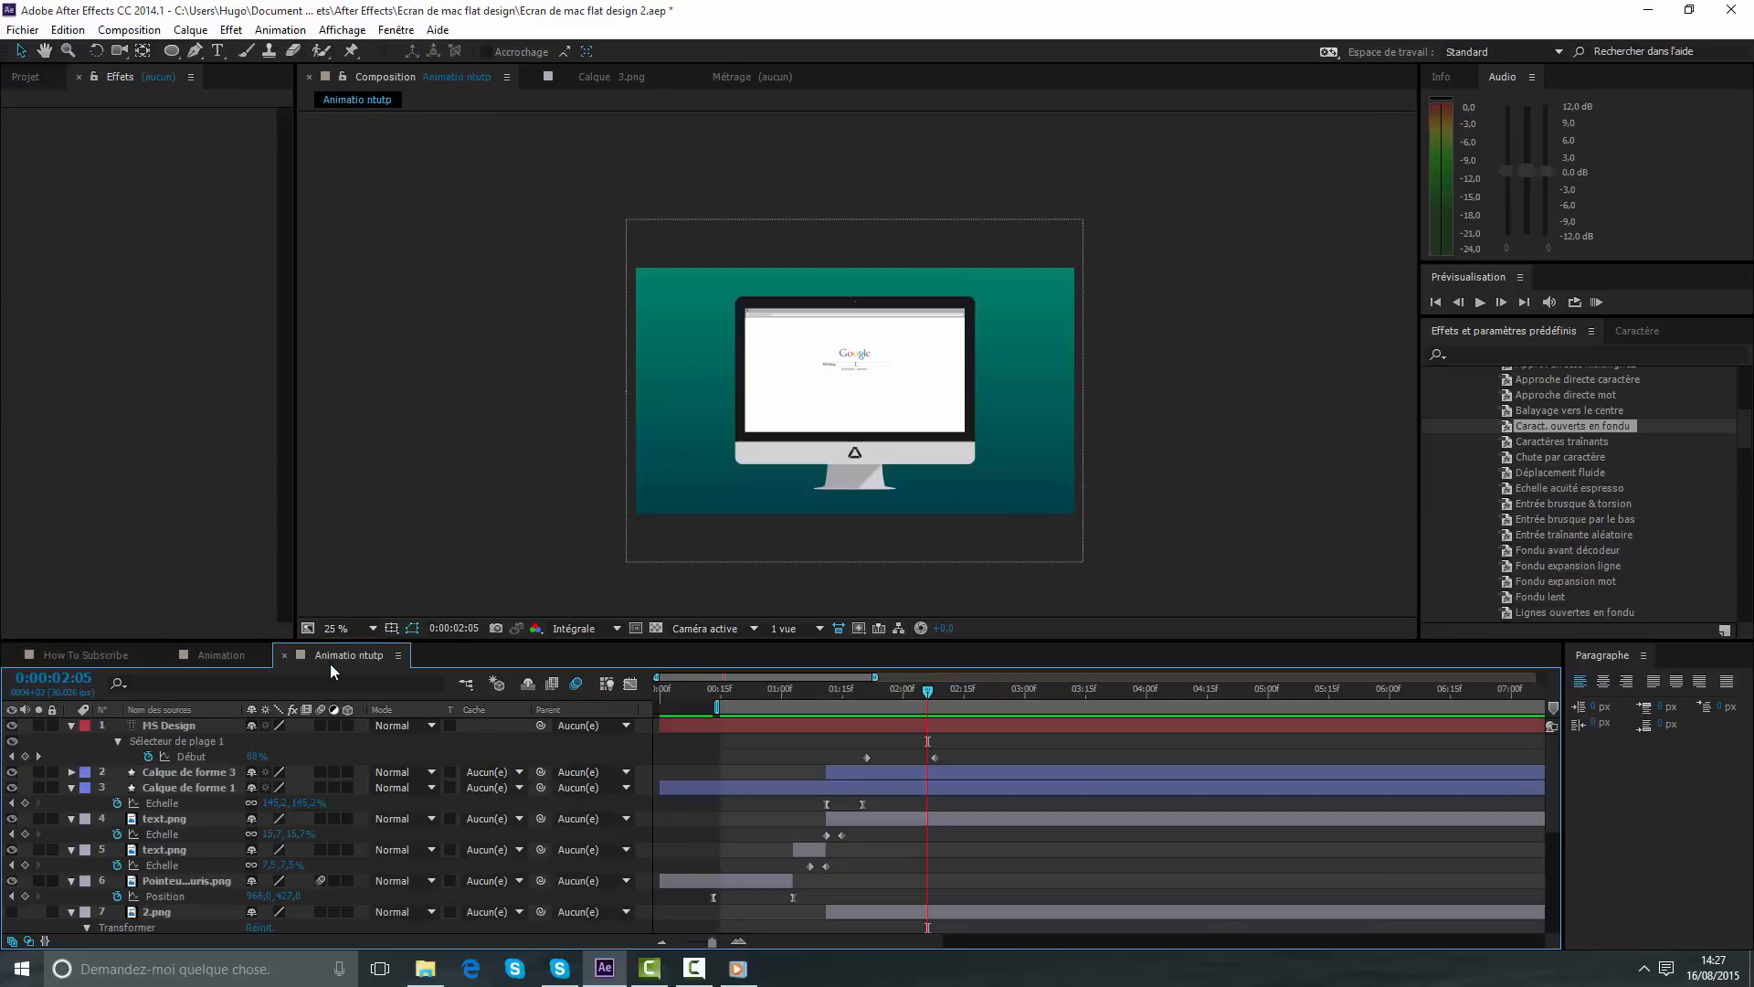
# - Collapse the expanded properties of all layers in the Animatio ntutp timeline
pyautogui.click(71, 788)
pyautogui.click(71, 803)
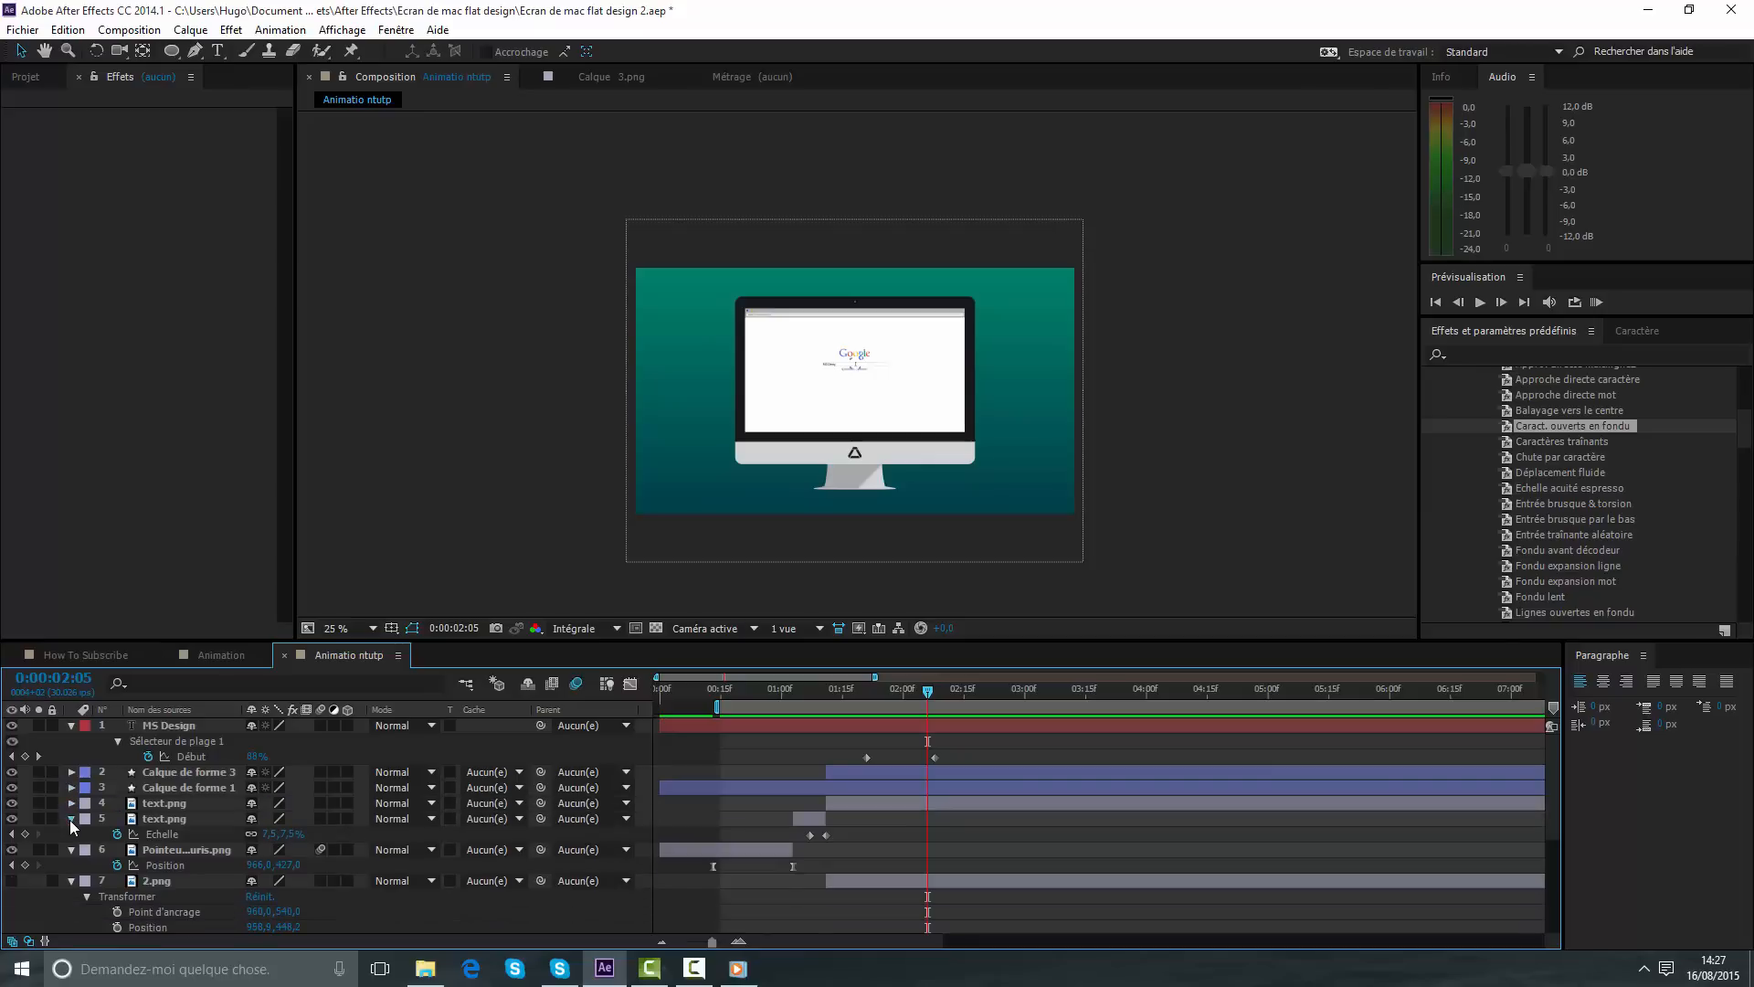
pyautogui.click(70, 818)
pyautogui.click(71, 832)
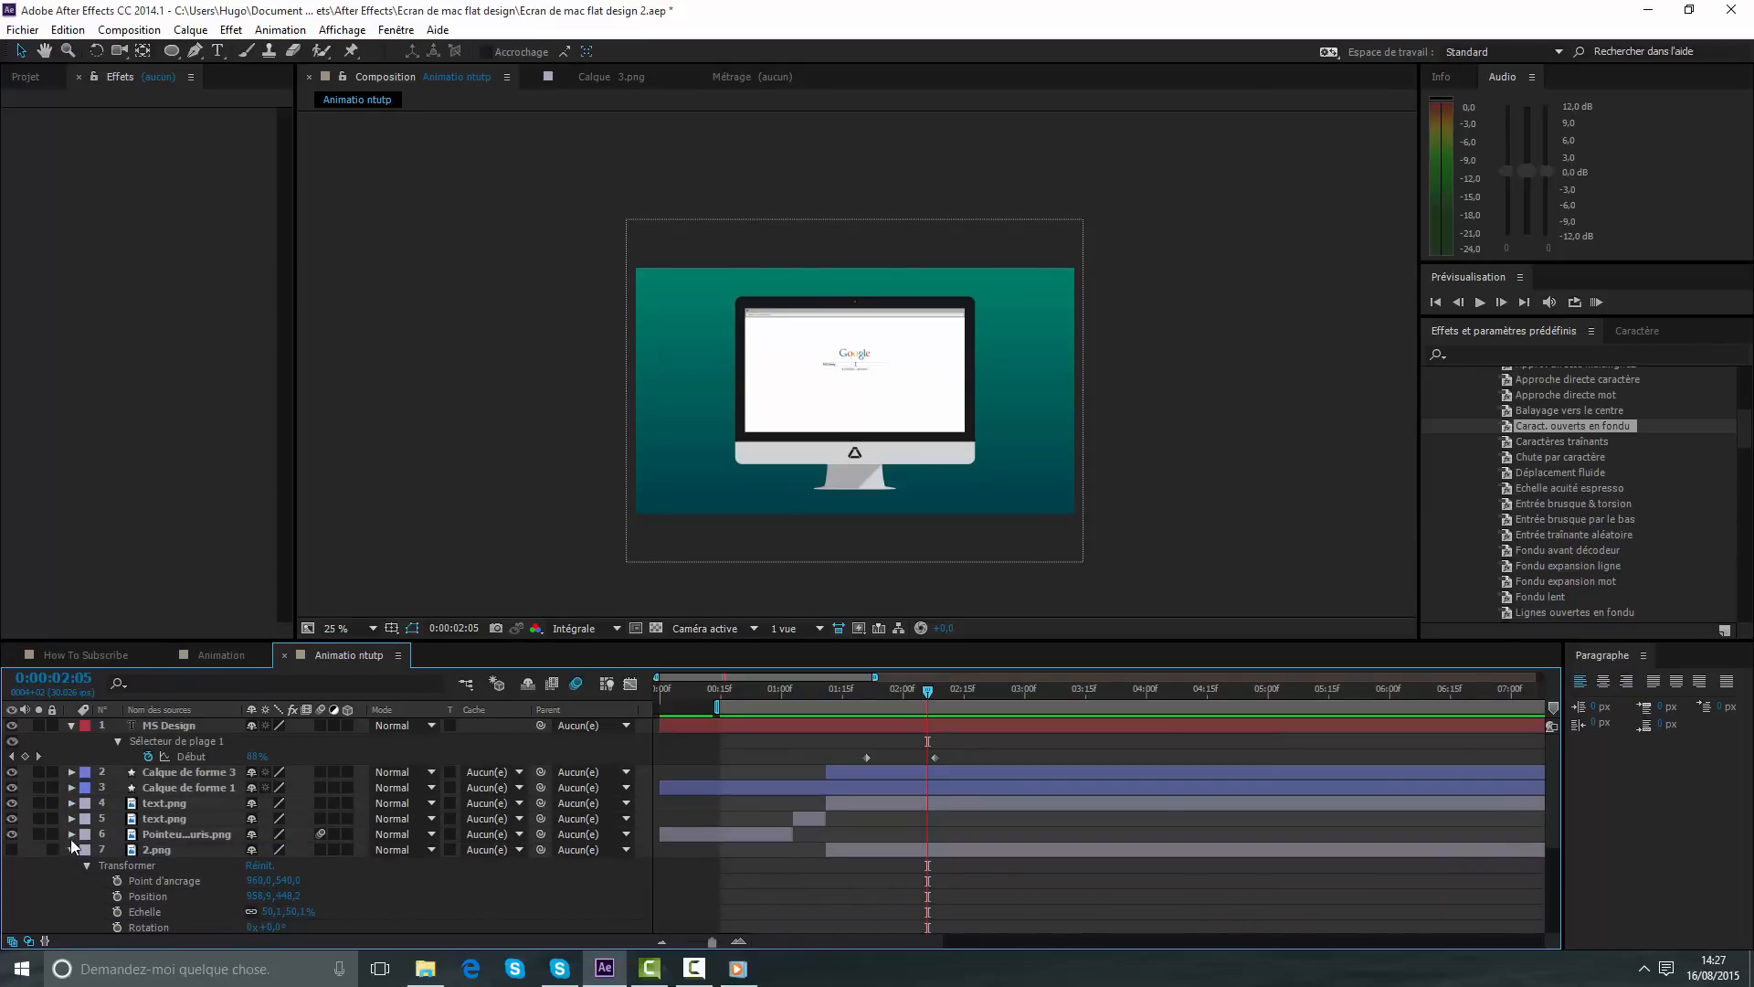
pyautogui.click(71, 849)
pyautogui.click(70, 725)
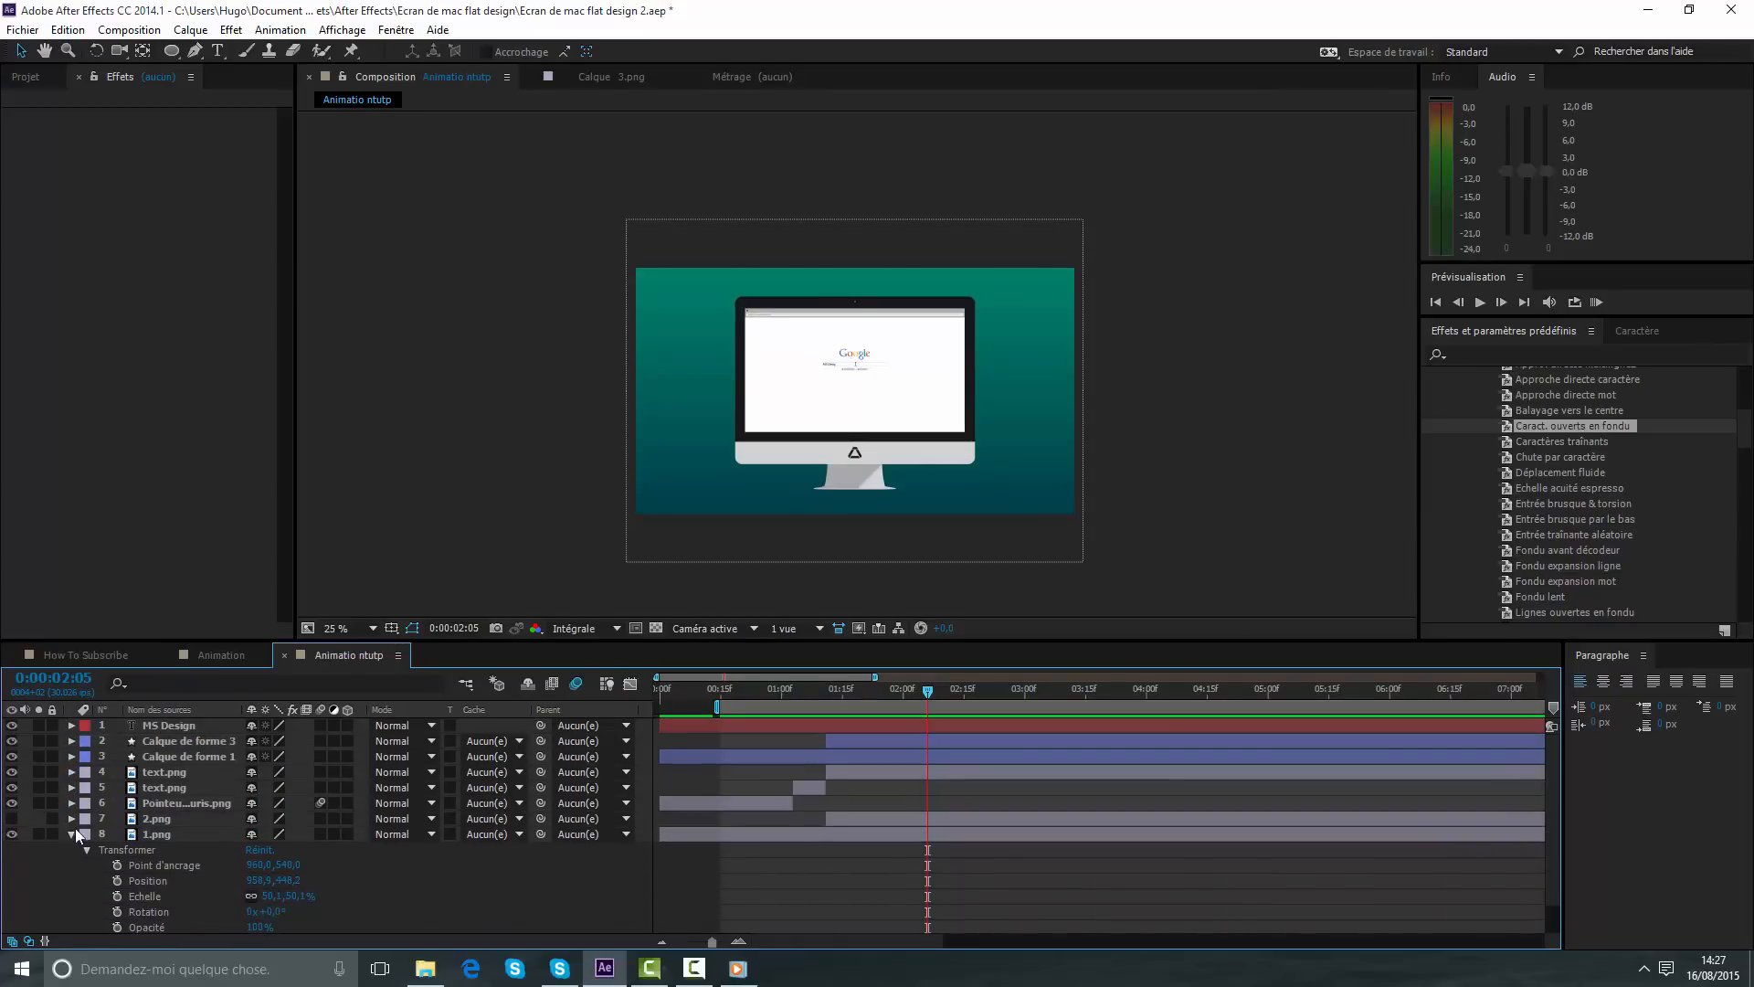
pyautogui.click(71, 834)
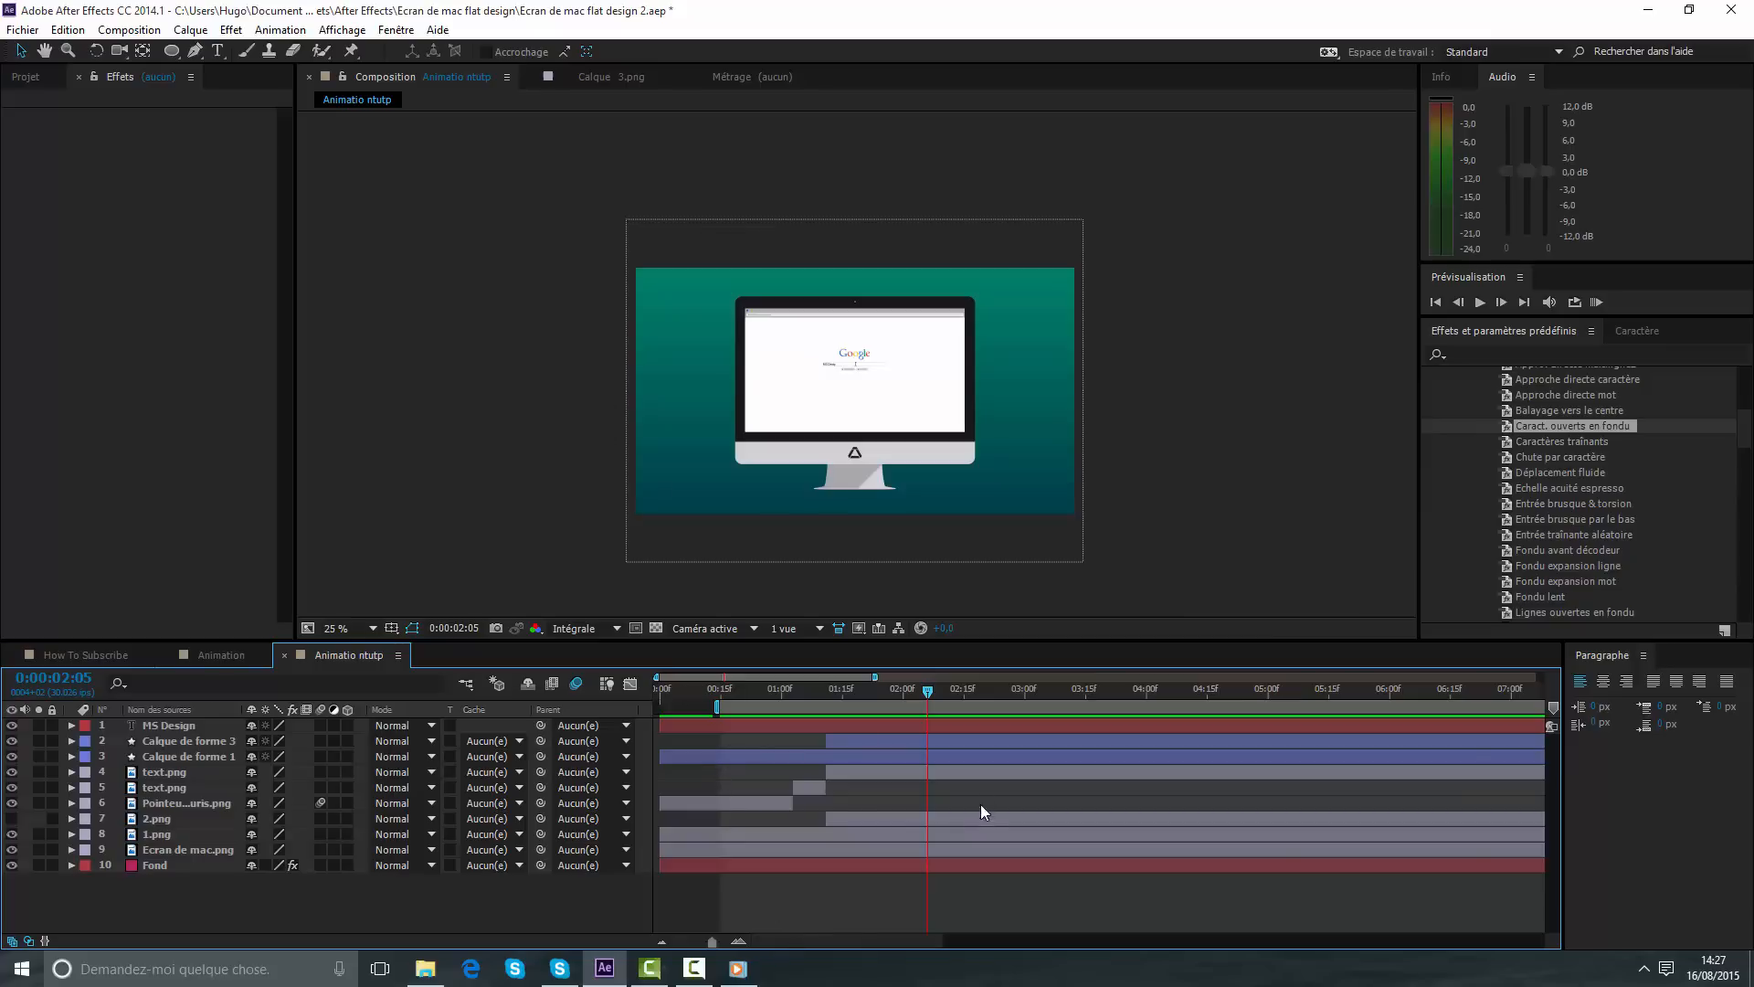
# - Set the current time to 0:00:02:07 and extend the work area back to the start of the composition
pyautogui.moveTo(927, 694)
pyautogui.mouseDown()
pyautogui.moveTo(1093, 707)
pyautogui.moveTo(973, 718)
pyautogui.moveTo(934, 695)
pyautogui.mouseUp()
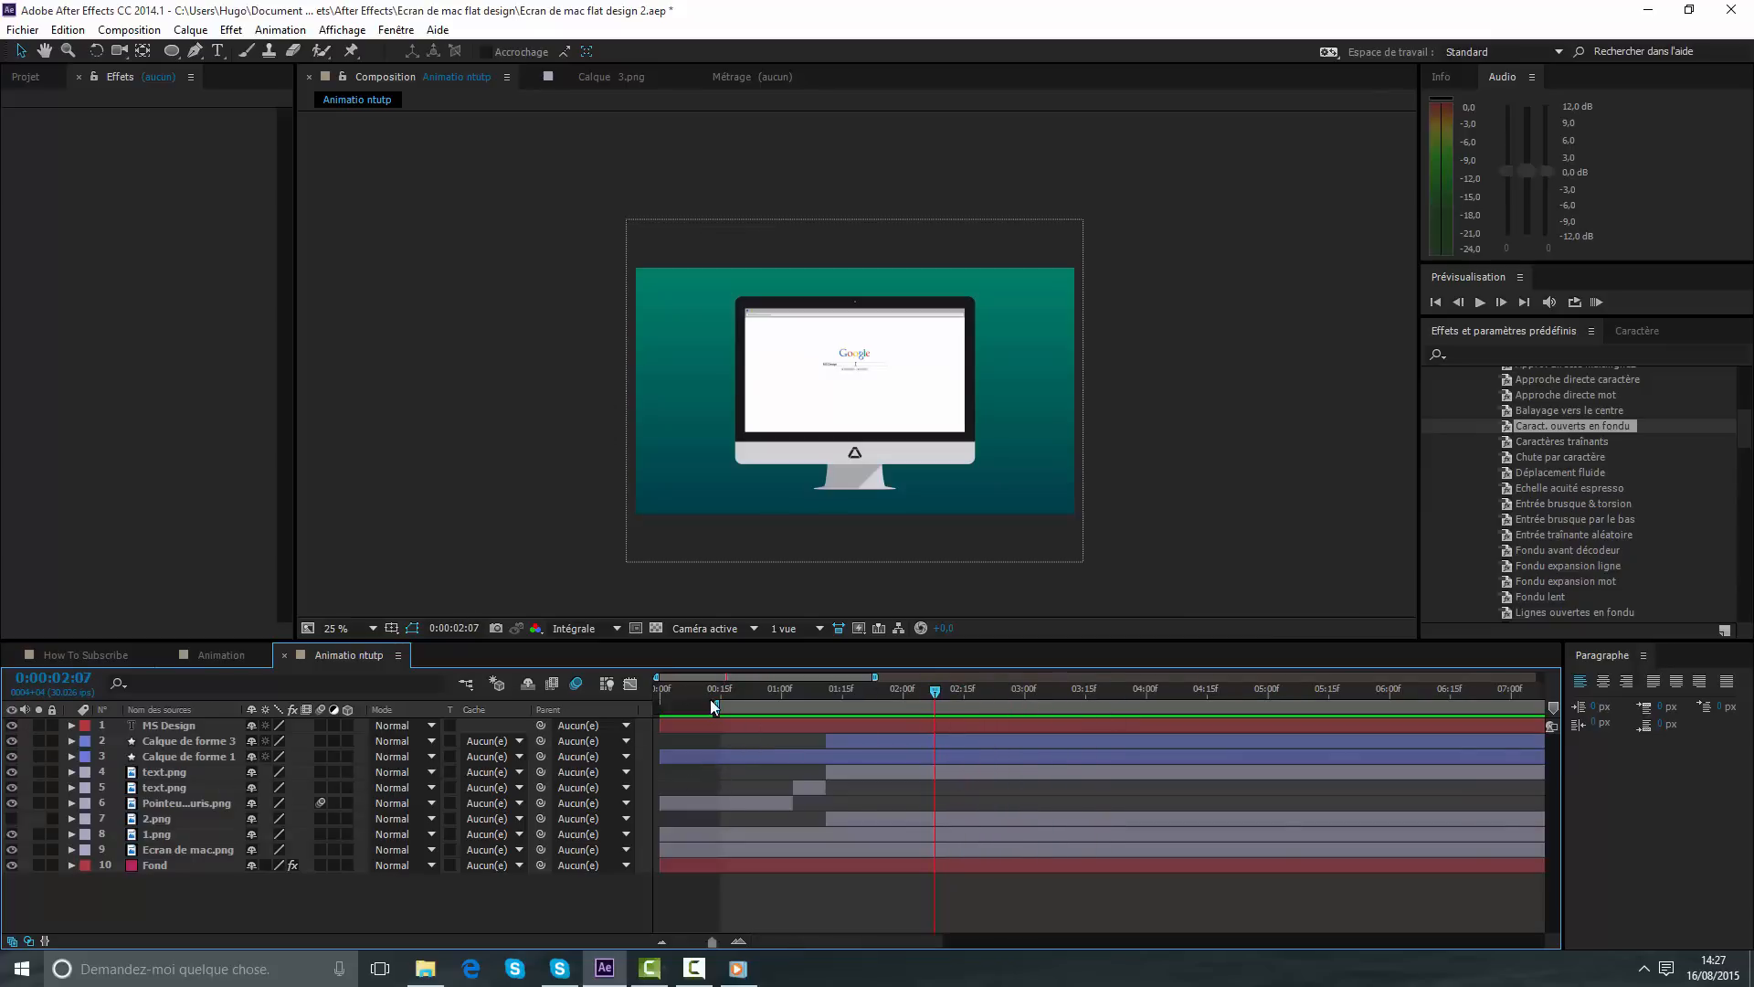
pyautogui.moveTo(711, 703); pyautogui.dragTo(658, 703)
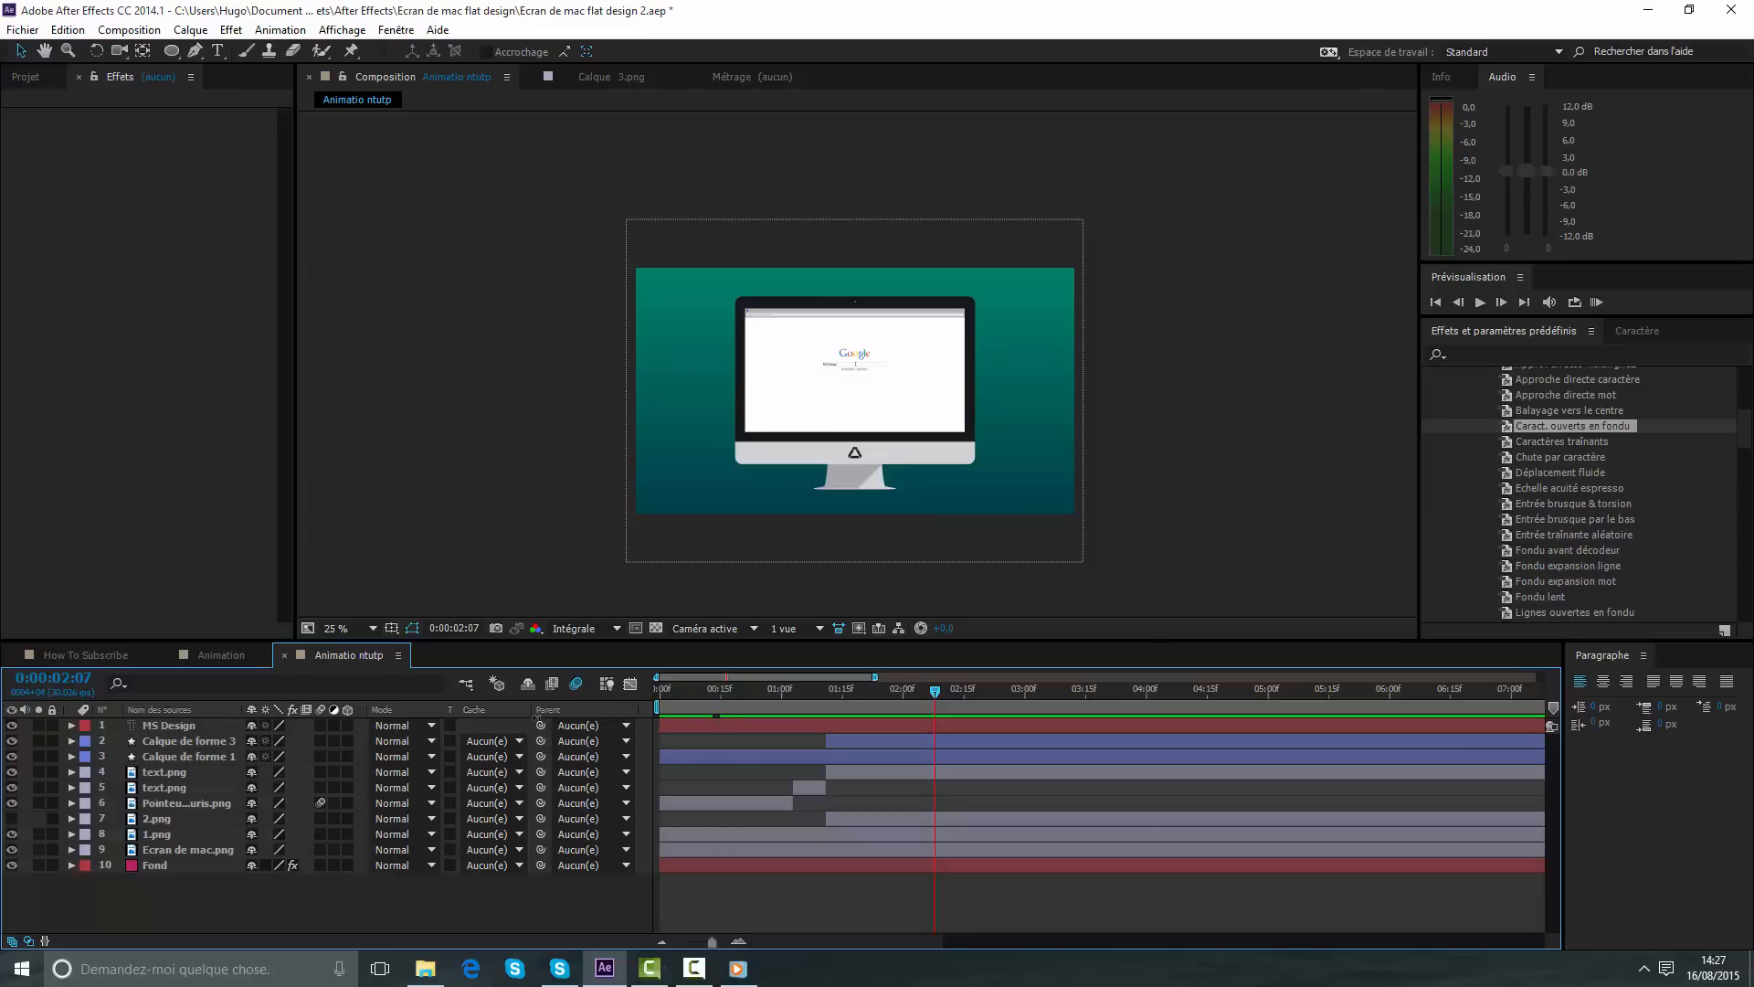
pyautogui.click(155, 725)
pyautogui.click(688, 906)
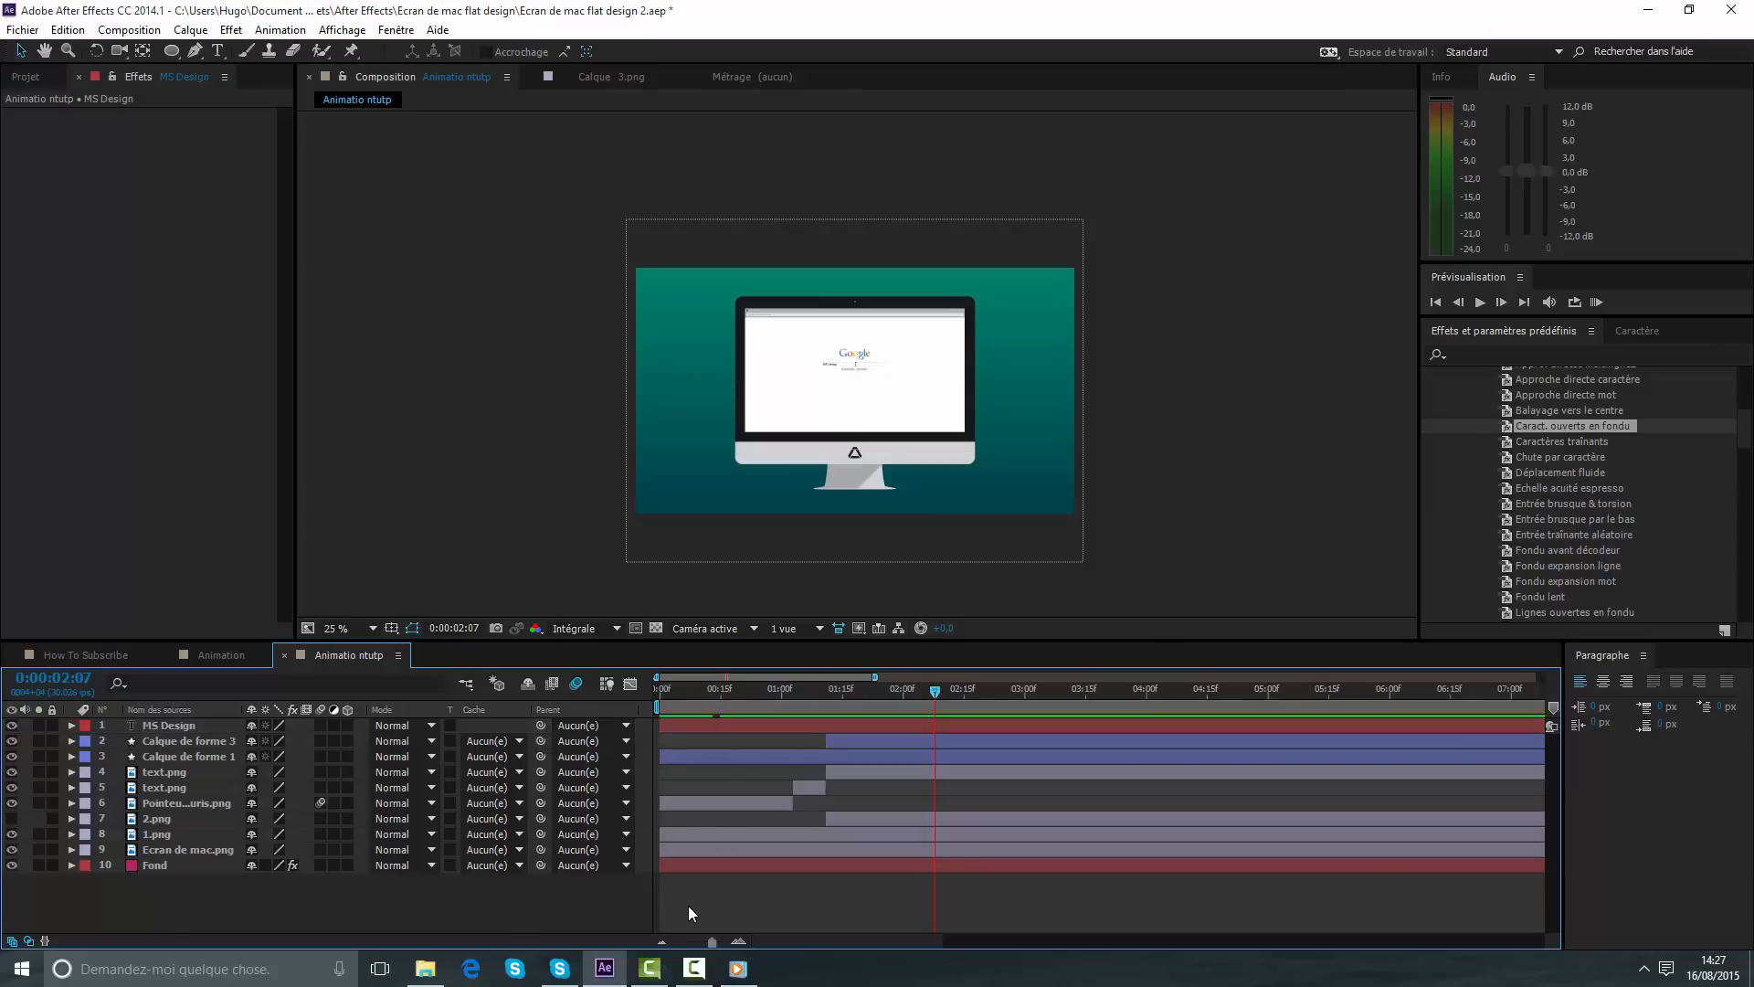
# - Try shifting the Ecran de mac.png and 2.png layers vertically with their Position values, undoing each attempt
pyautogui.click(177, 852)
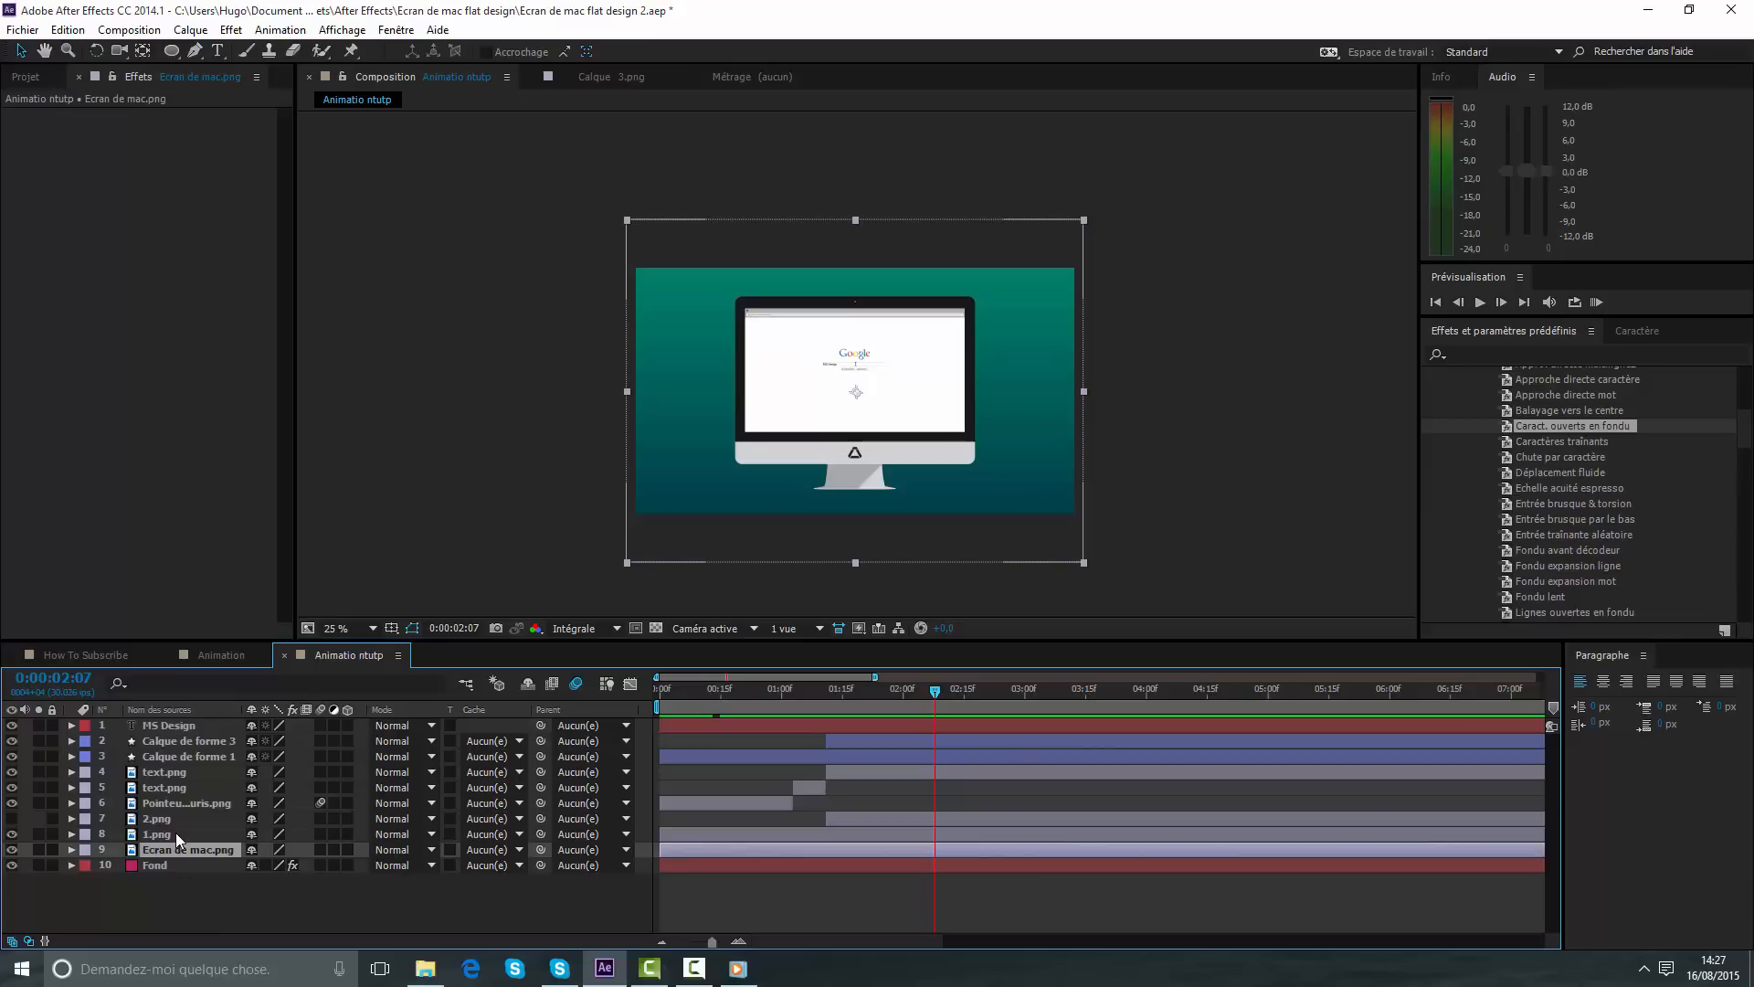
pyautogui.keyDown('ctrl'); pyautogui.click(178, 820); pyautogui.keyUp('ctrl')
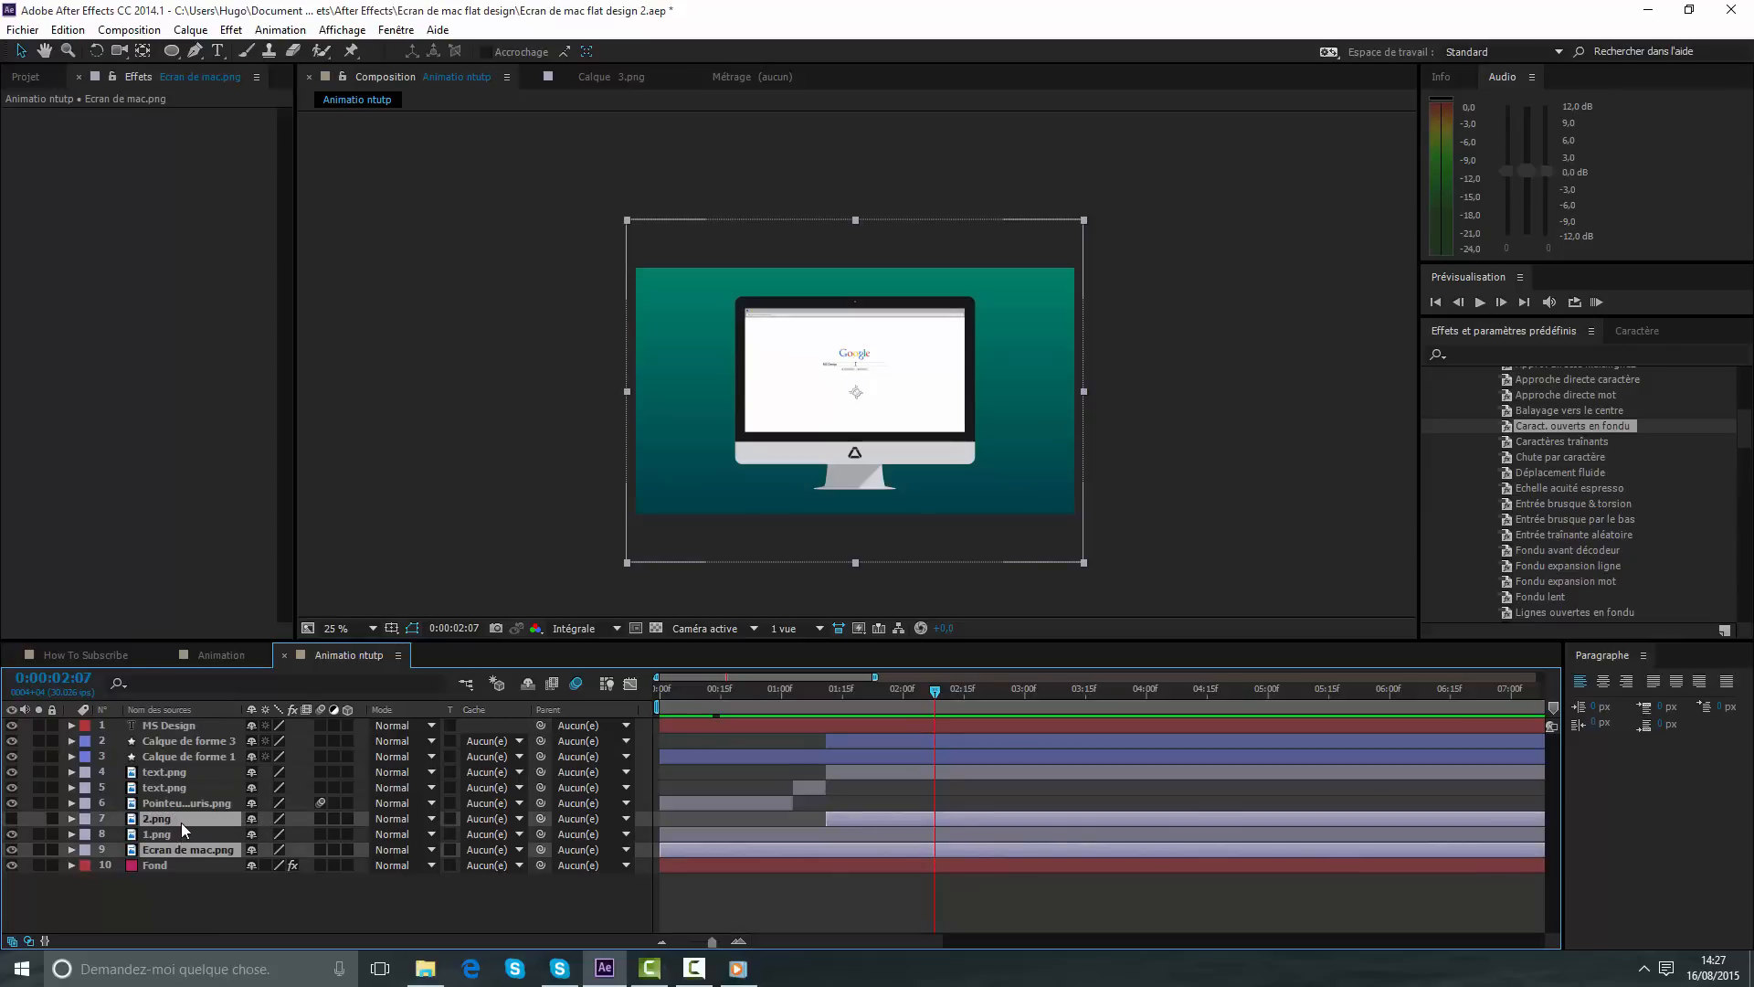
pyautogui.press('p')
pyautogui.moveTo(286, 834); pyautogui.dragTo(475, 832)
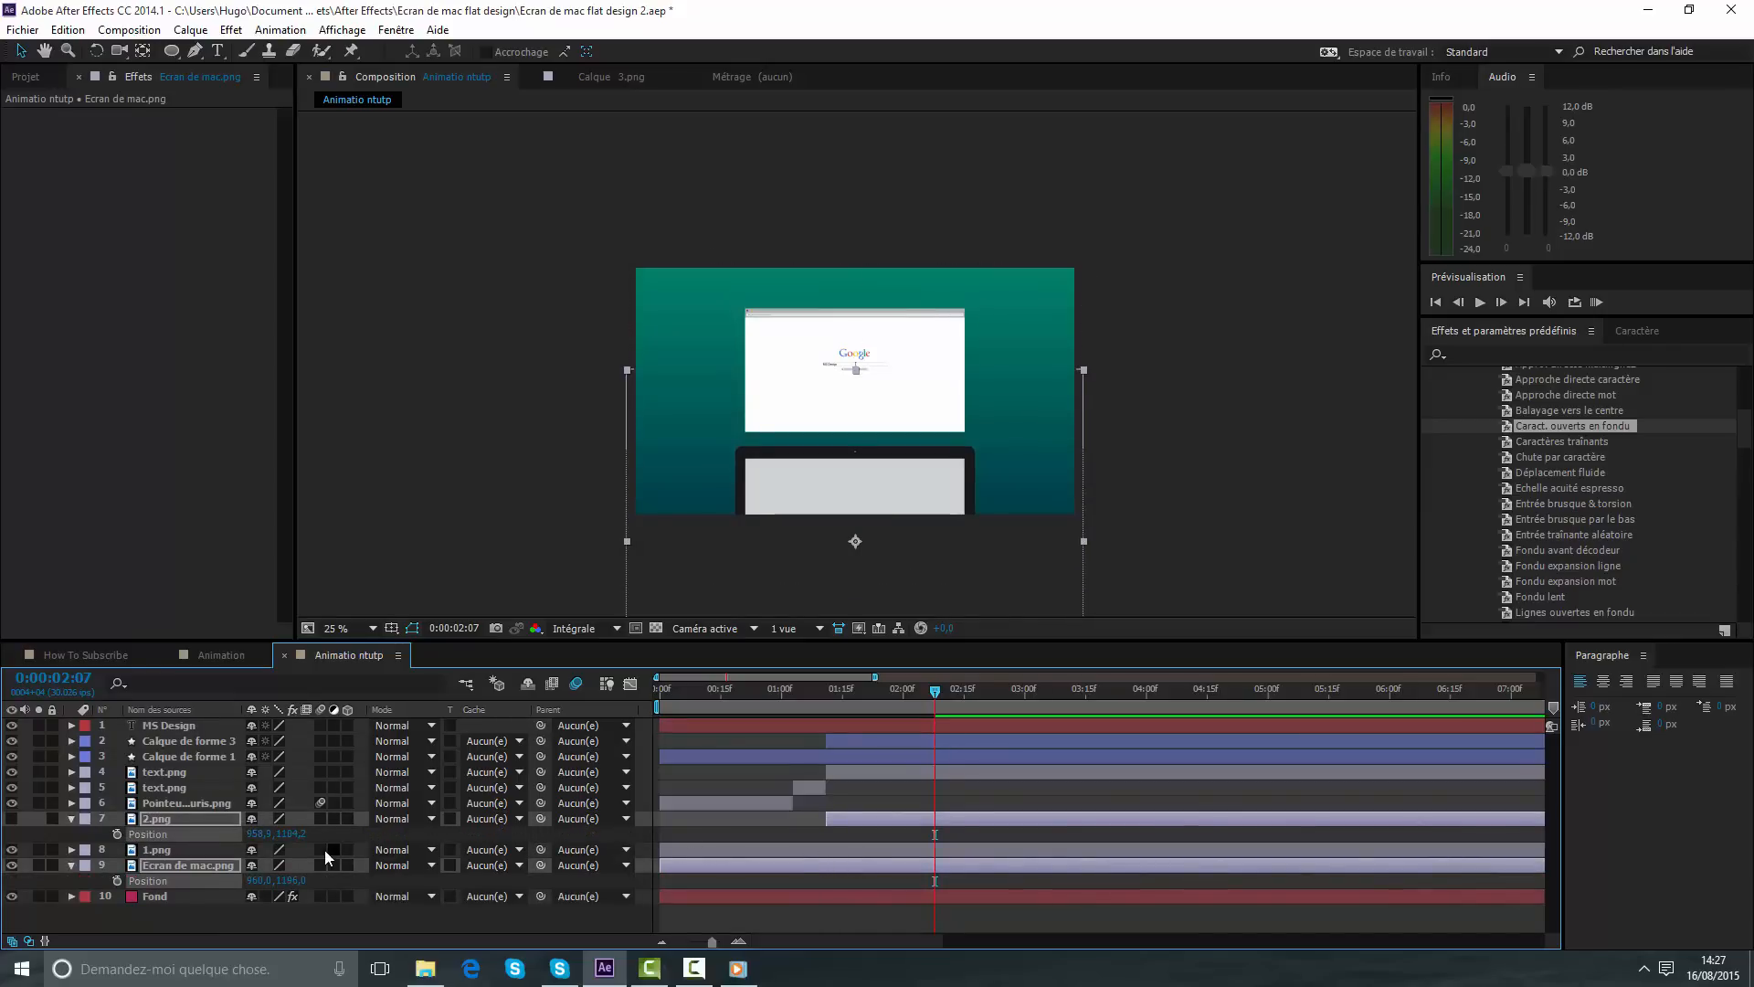
pyautogui.hotkey('ctrl', 'z')
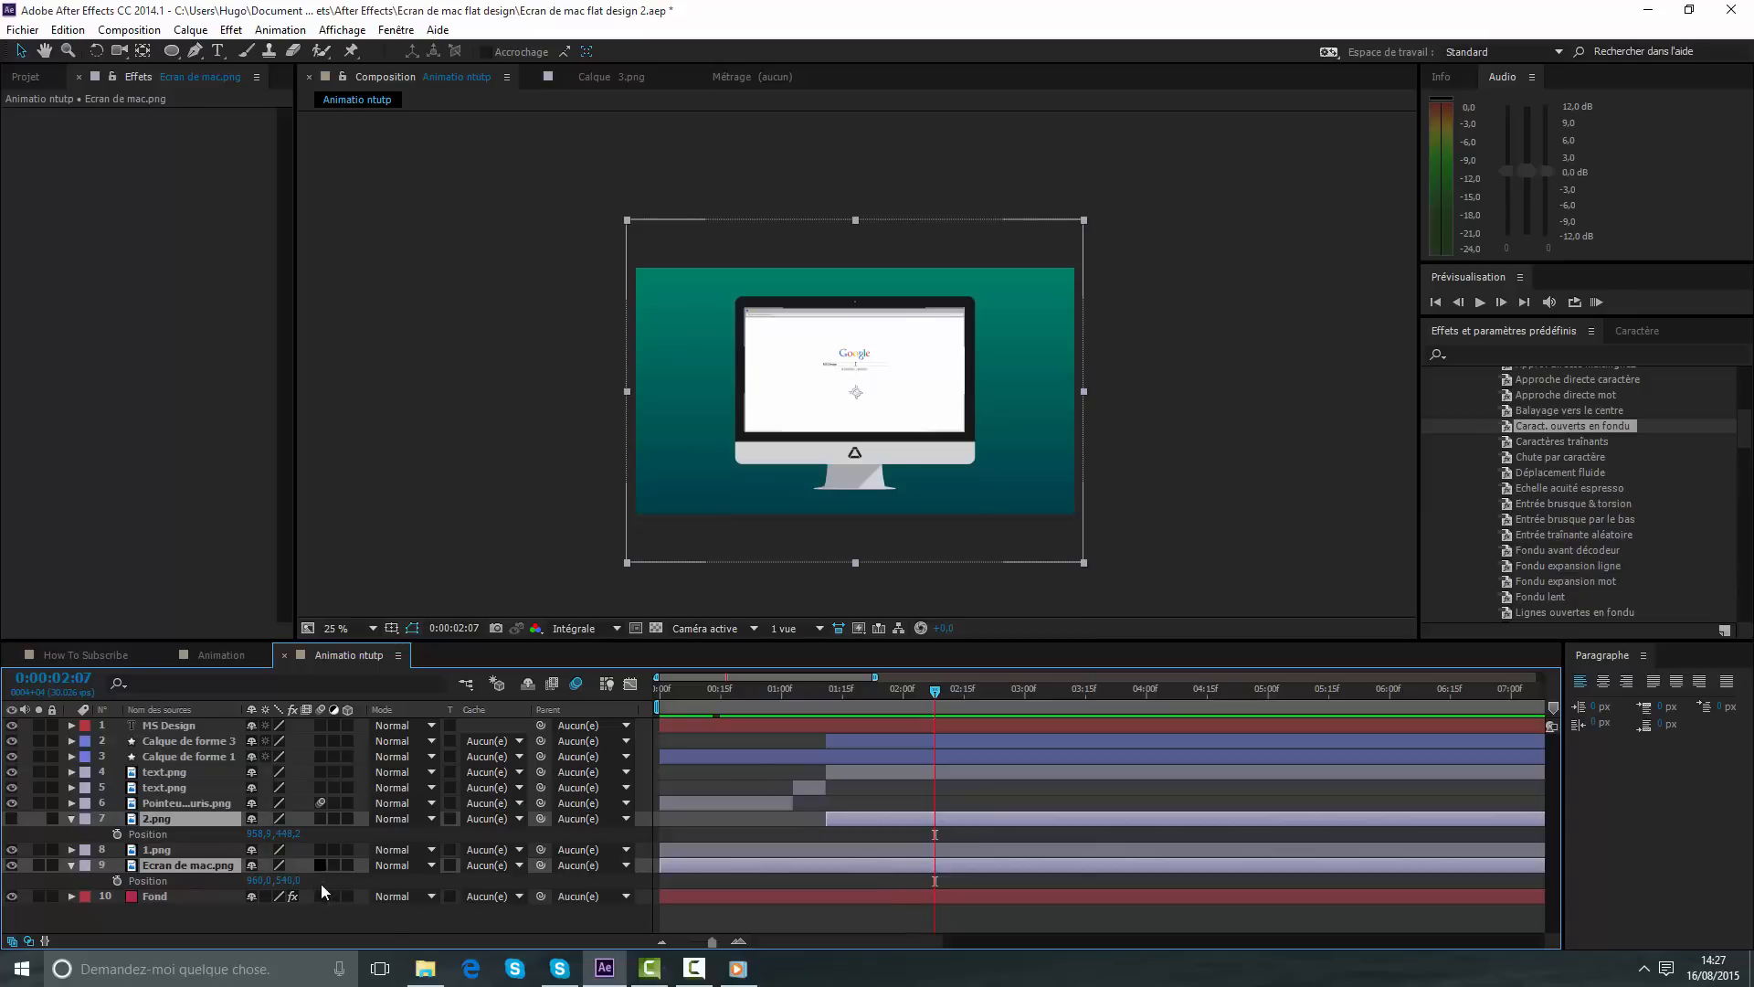
pyautogui.moveTo(286, 833); pyautogui.dragTo(373, 833)
pyautogui.hotkey('ctrl', 'z')
# - Delete the hidden 2.png layer from the composition
pyautogui.click(870, 813)
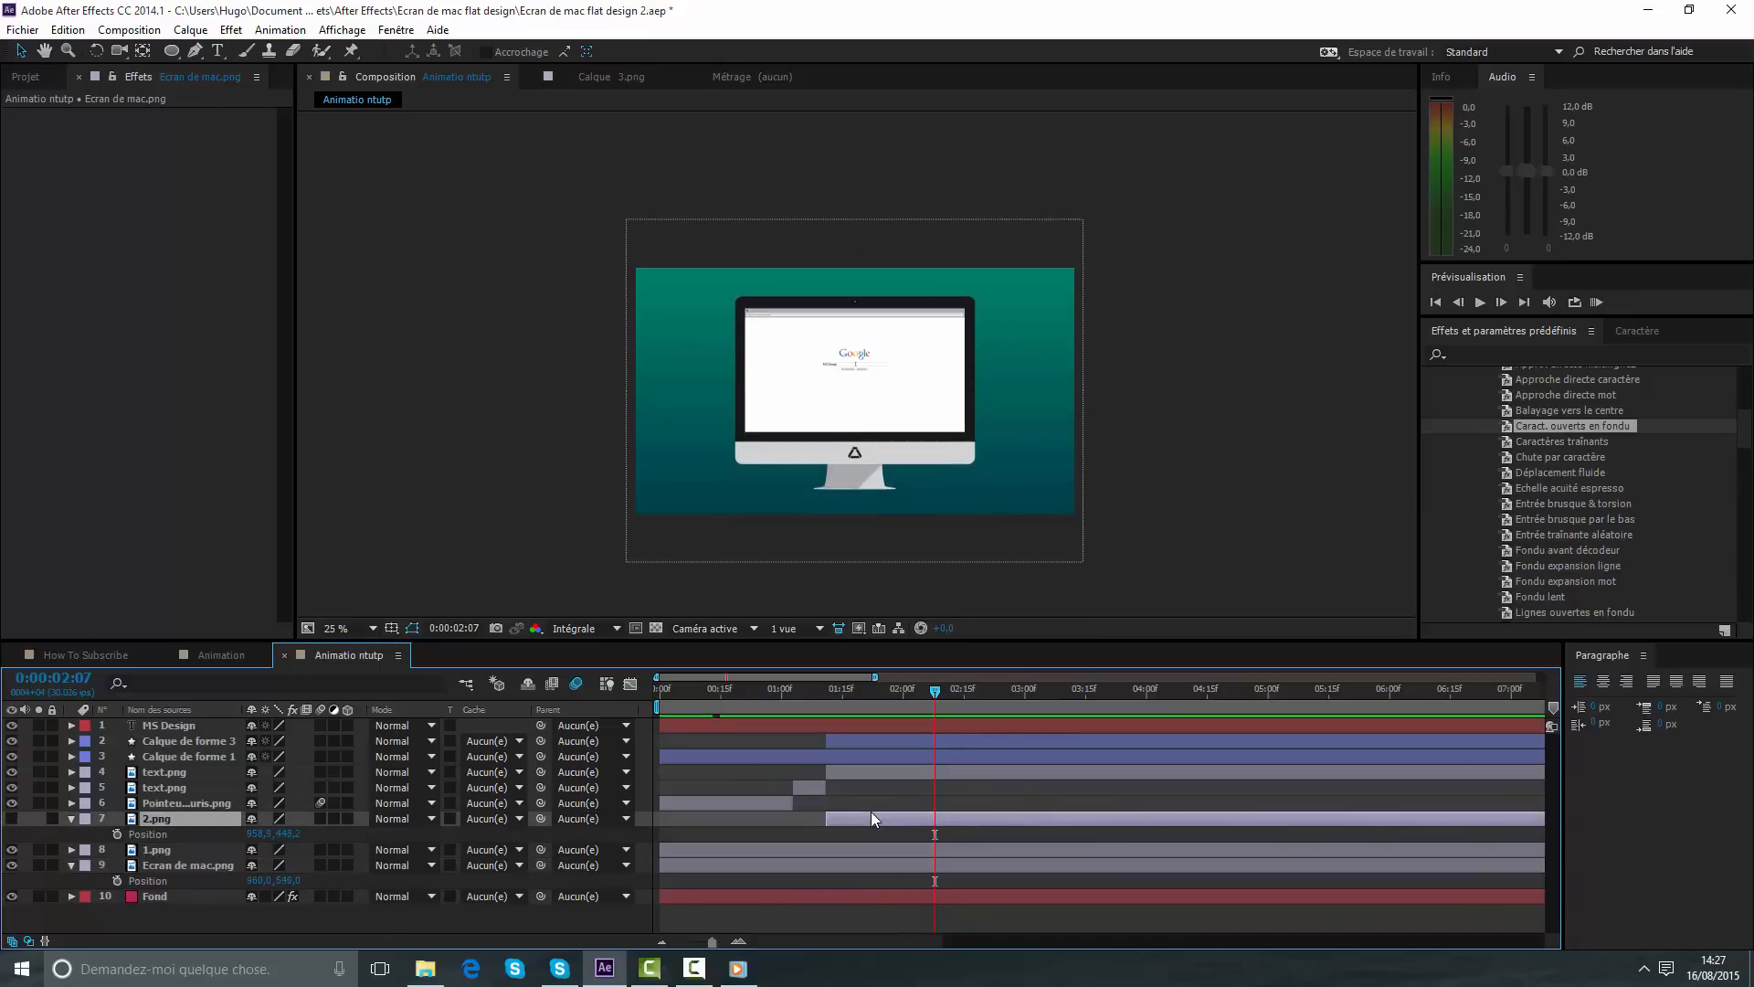
pyautogui.press('Delete')
# - Try shifting the 1.png and Ecran de mac.png layers together vertically through Position, and undo the change
pyautogui.click(834, 818)
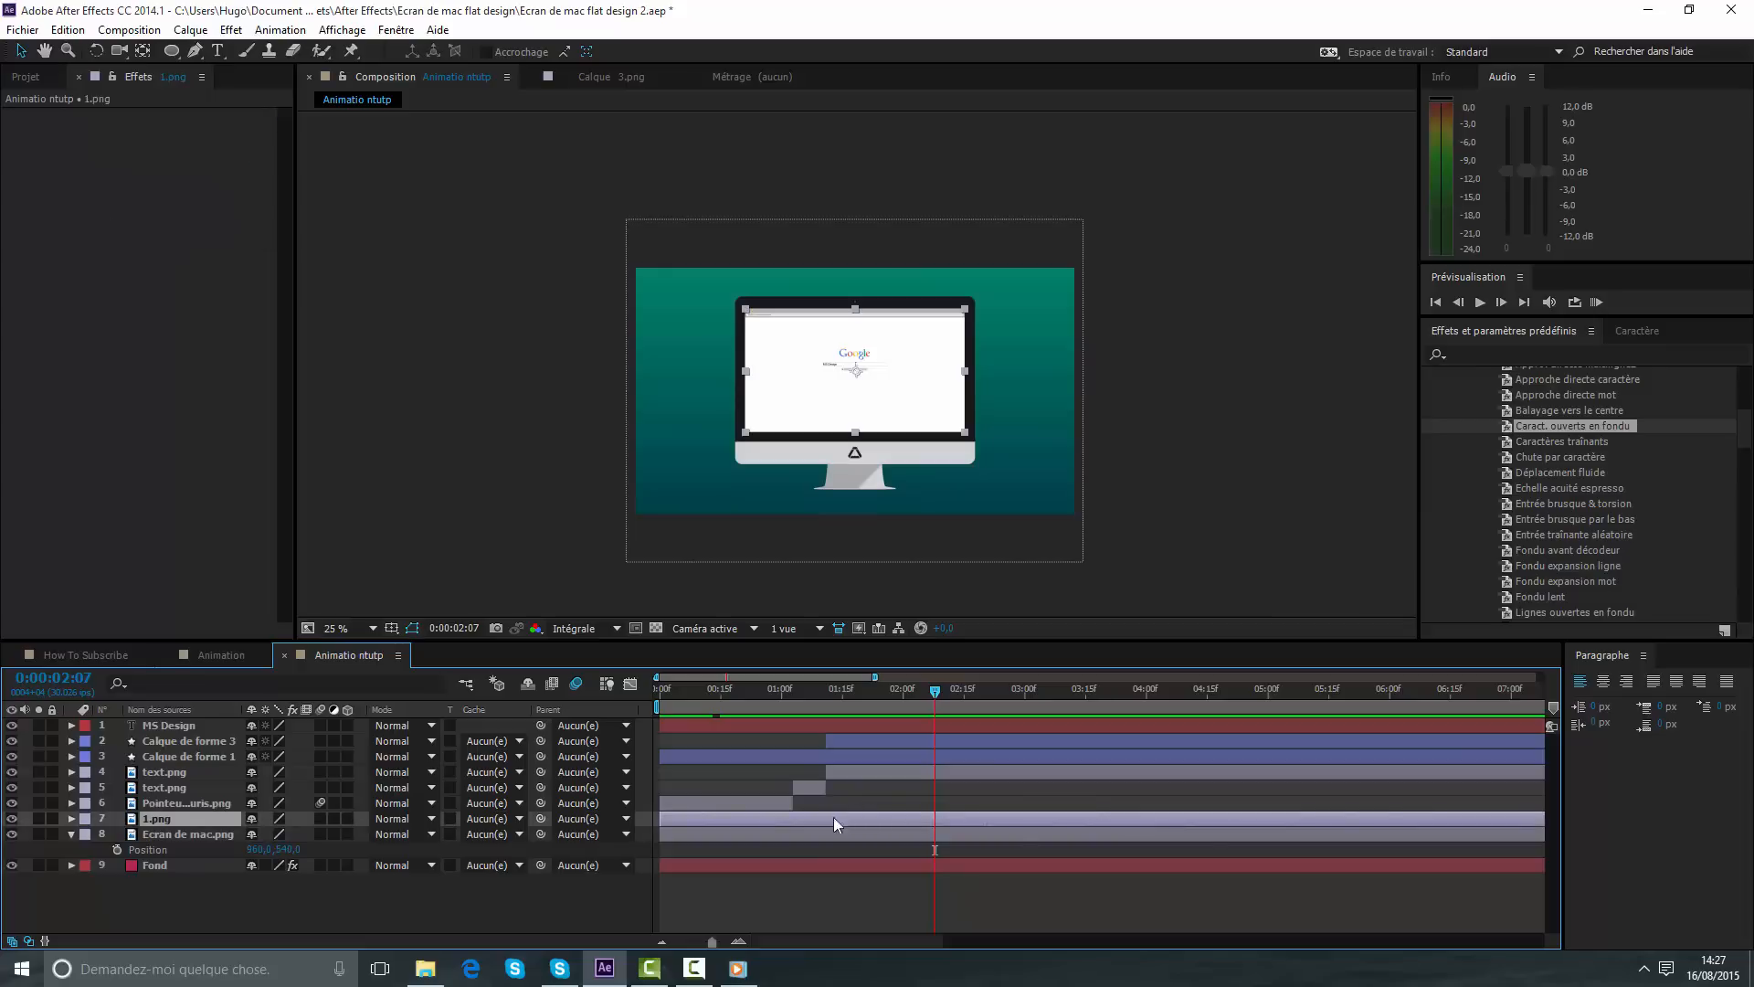
pyautogui.keyDown('ctrl'); pyautogui.click(172, 831); pyautogui.keyUp('ctrl')
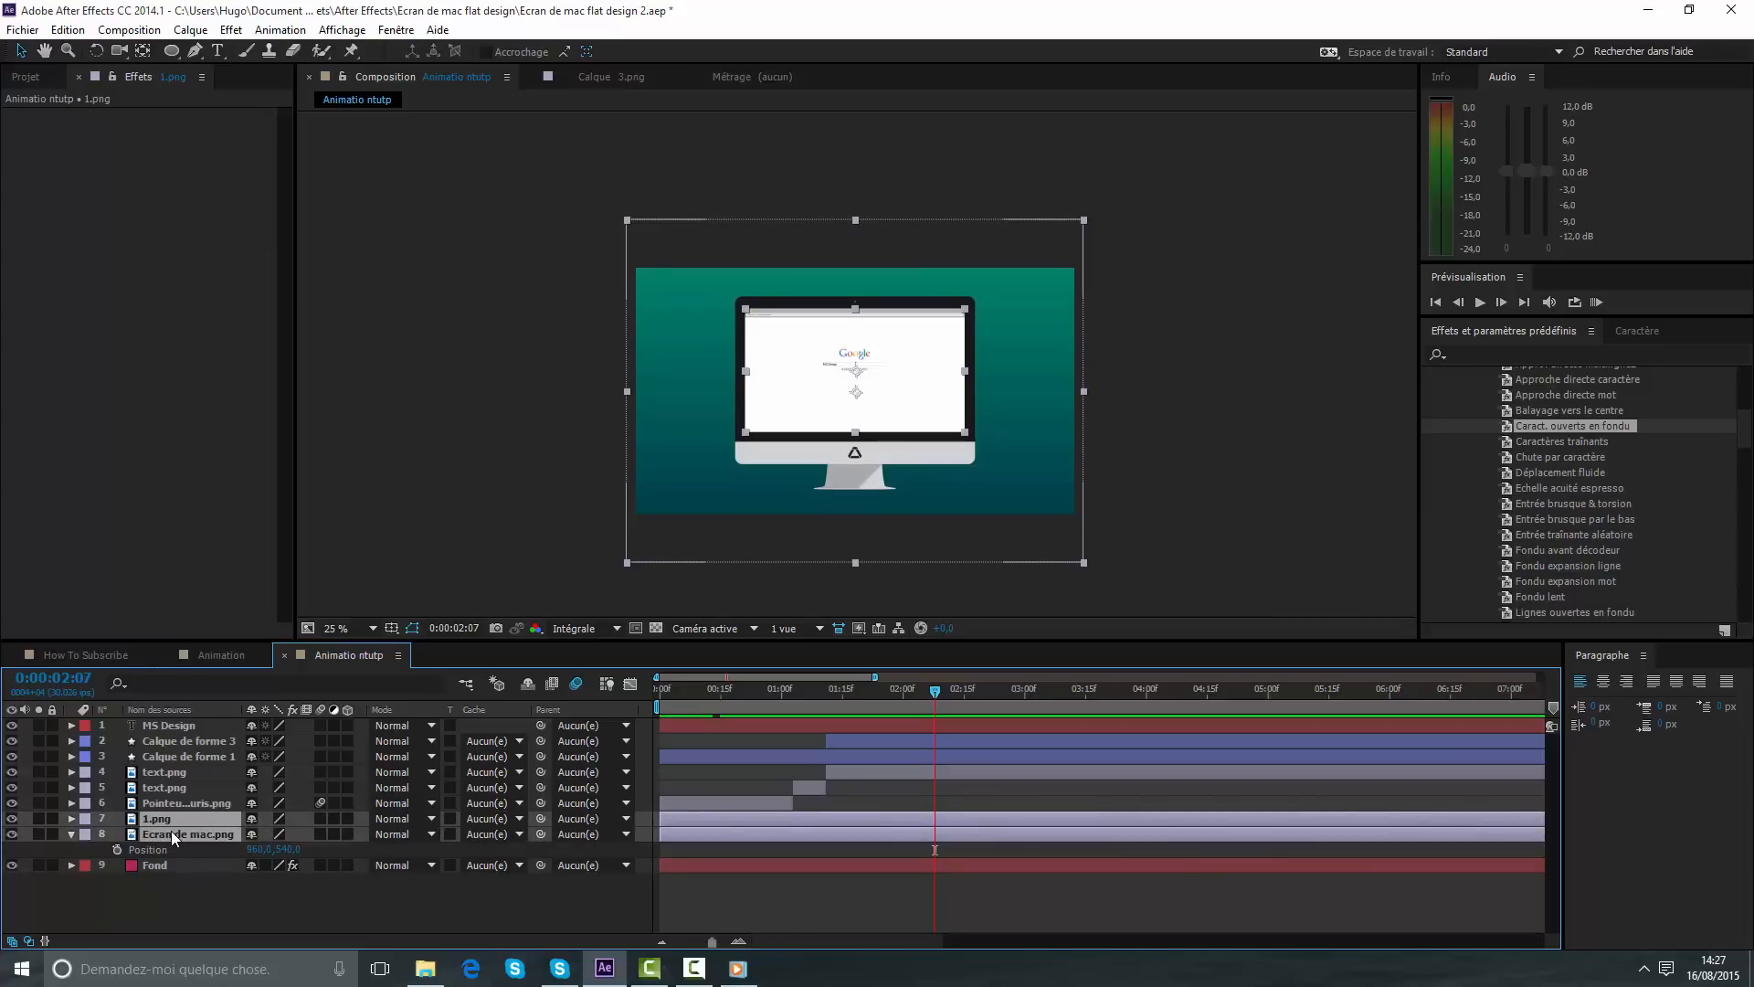
pyautogui.press('p')
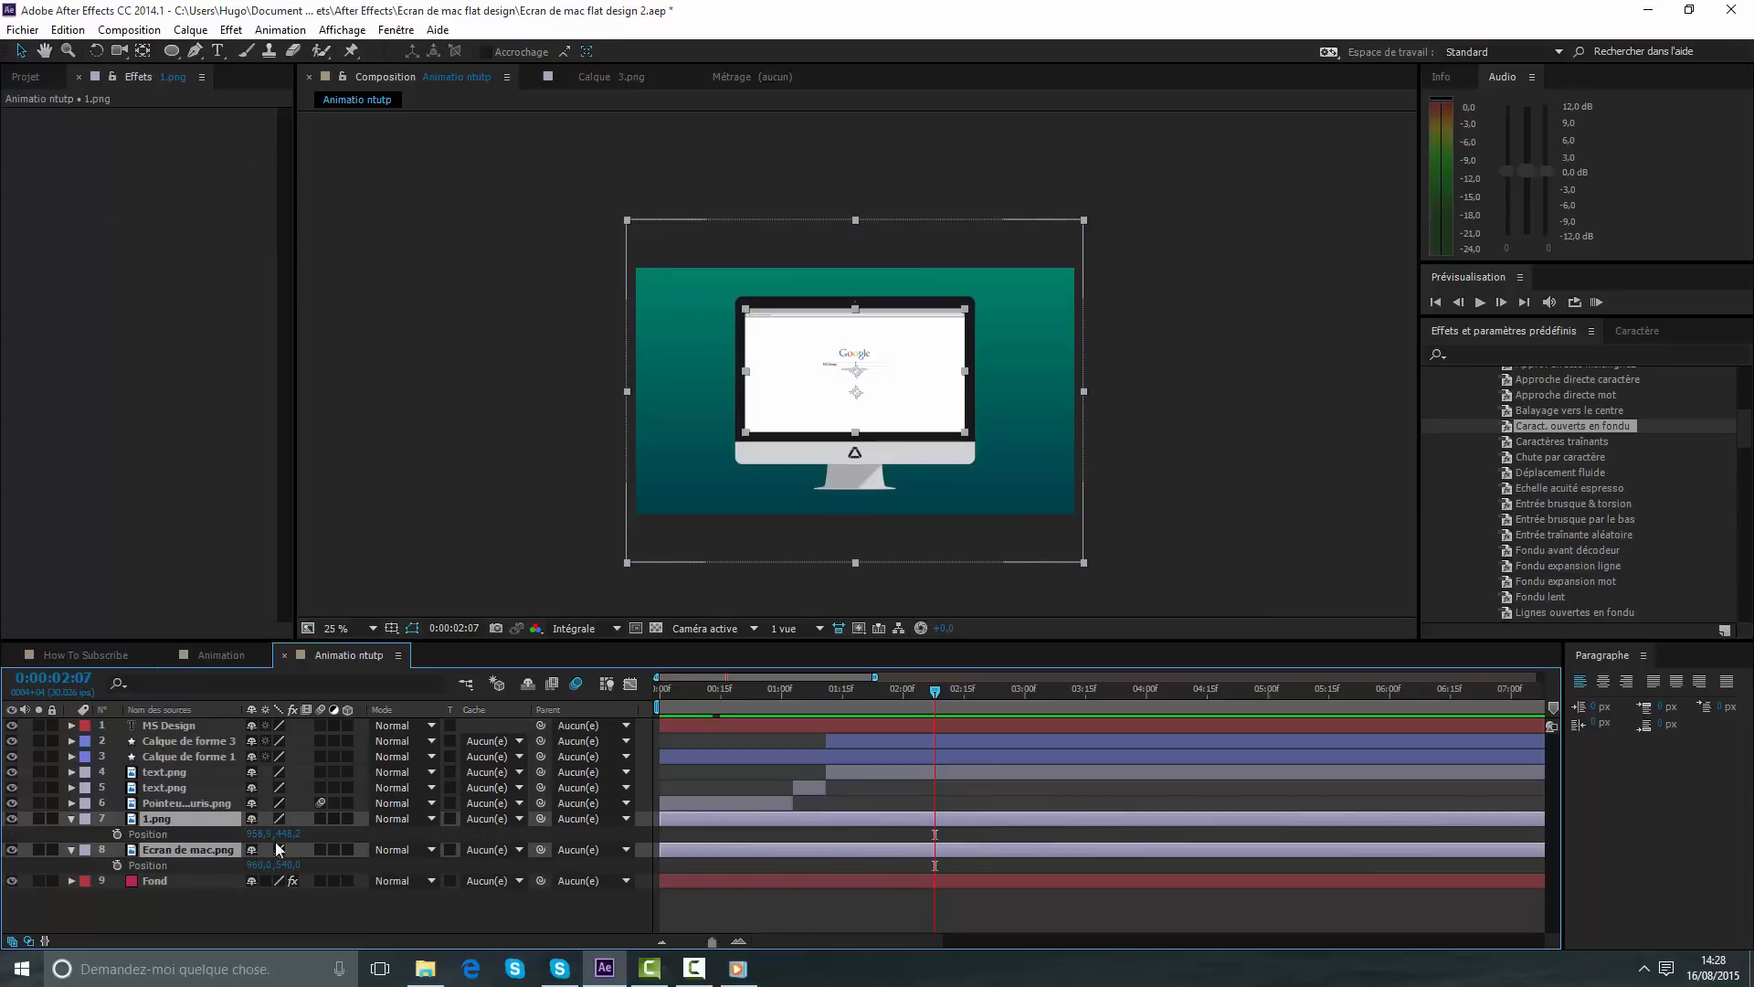
pyautogui.moveTo(285, 833); pyautogui.dragTo(159, 896)
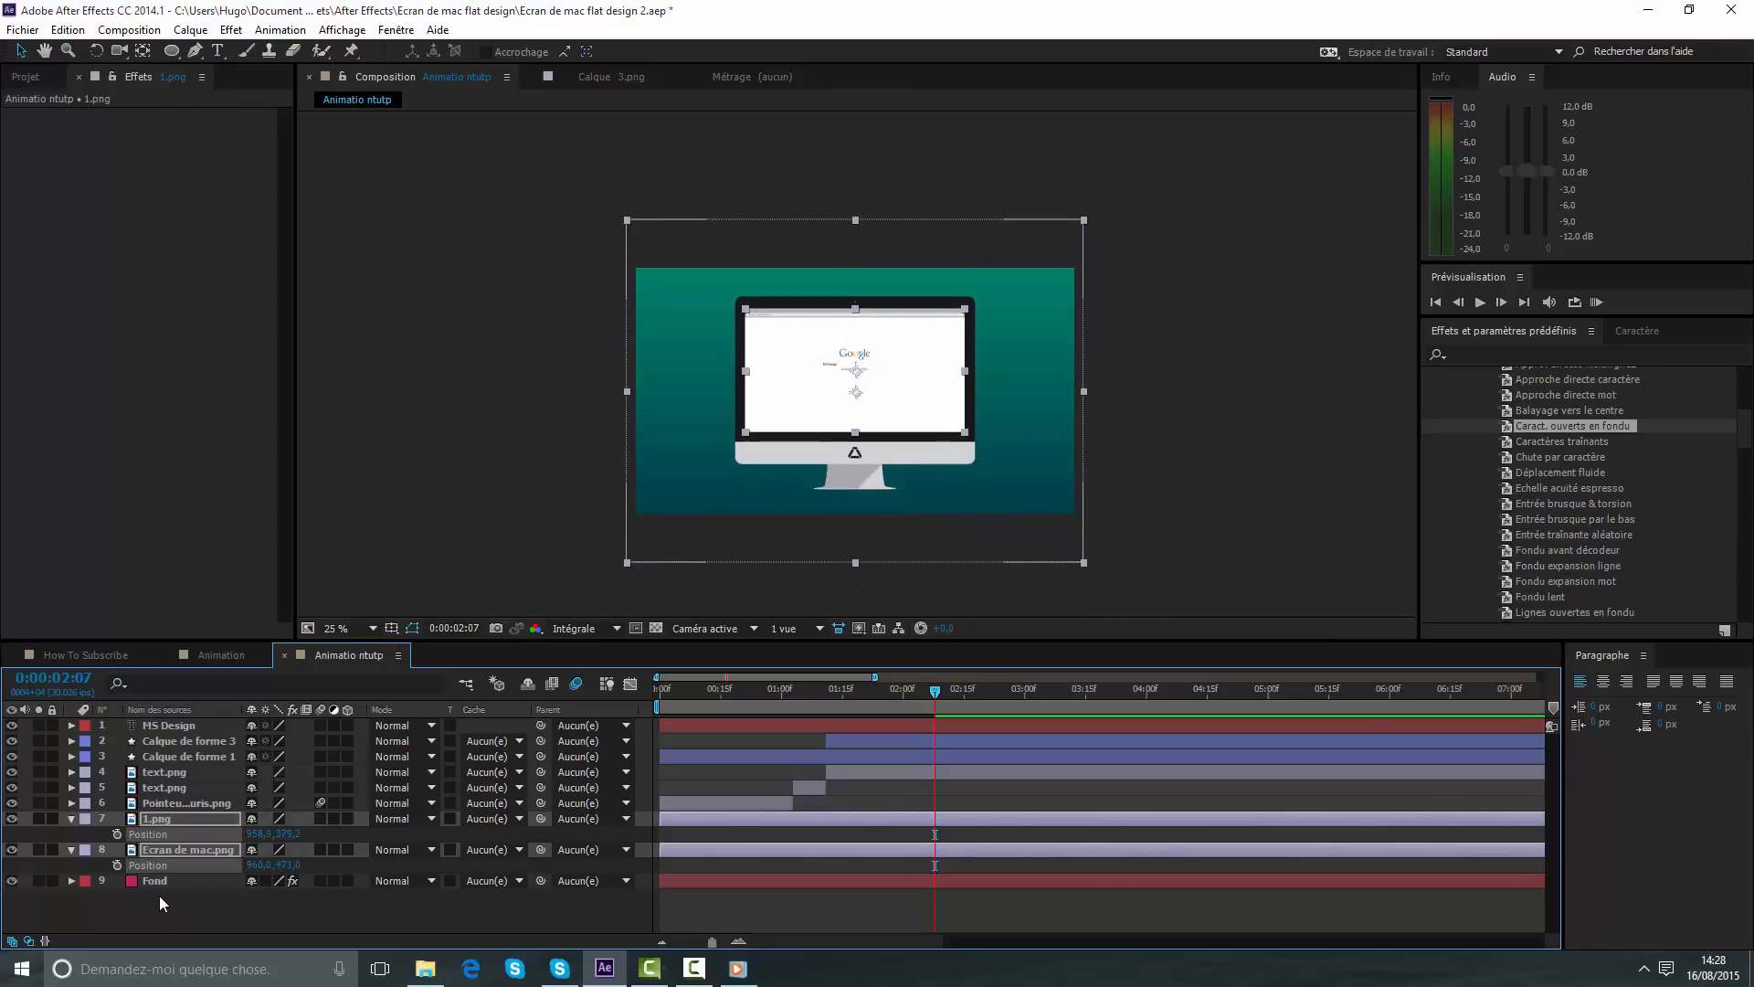
pyautogui.hotkey('ctrl', 'z')
# - Add the "MS Design" layer to the selection, try shifting the three layers vertically, and undo the move
pyautogui.click(152, 725)
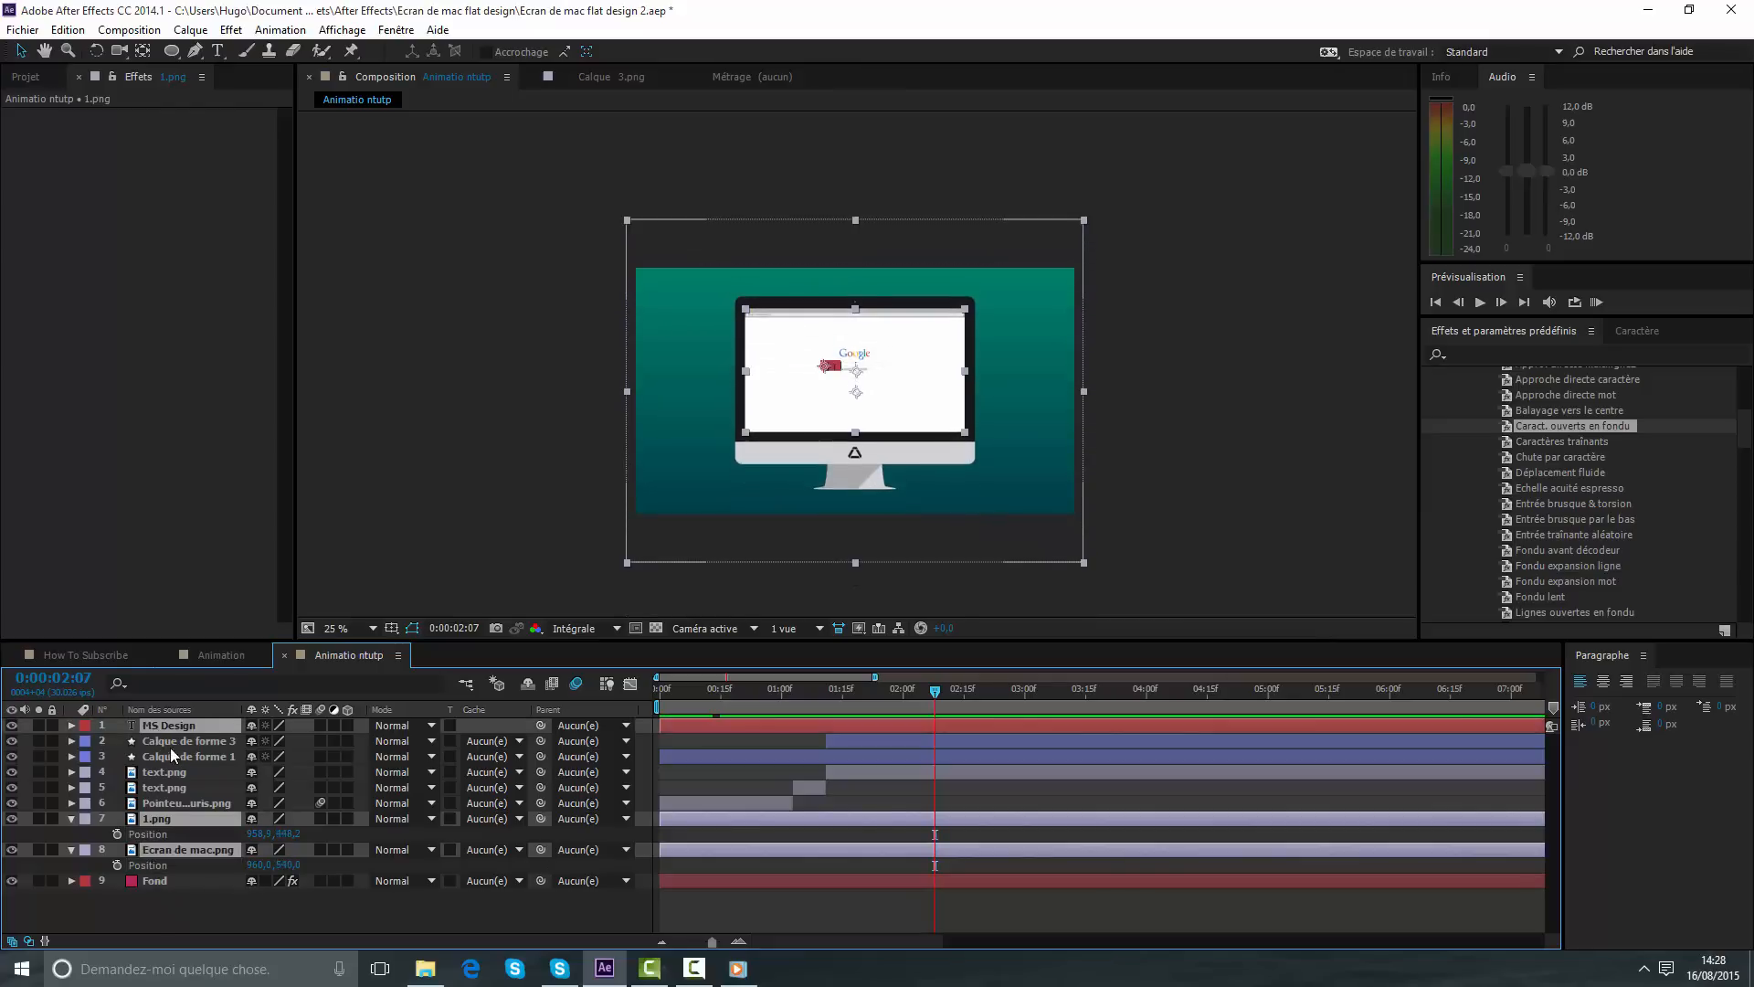
pyautogui.press('p')
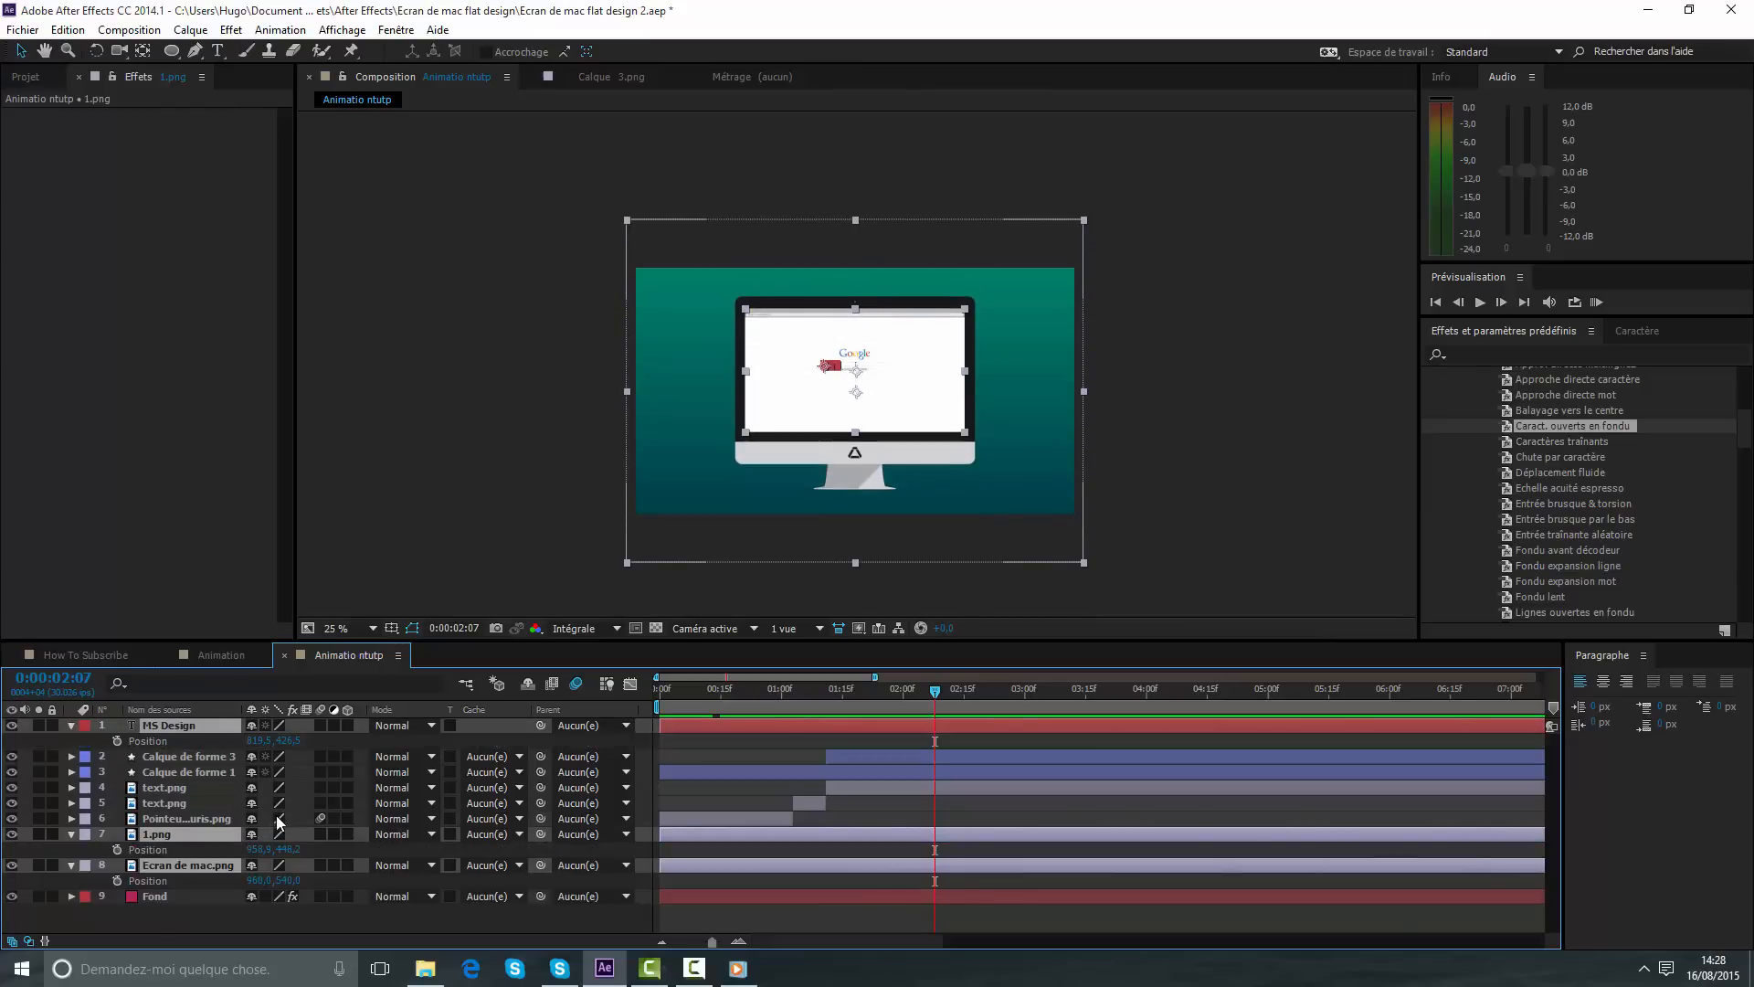
pyautogui.moveTo(290, 851); pyautogui.dragTo(228, 866)
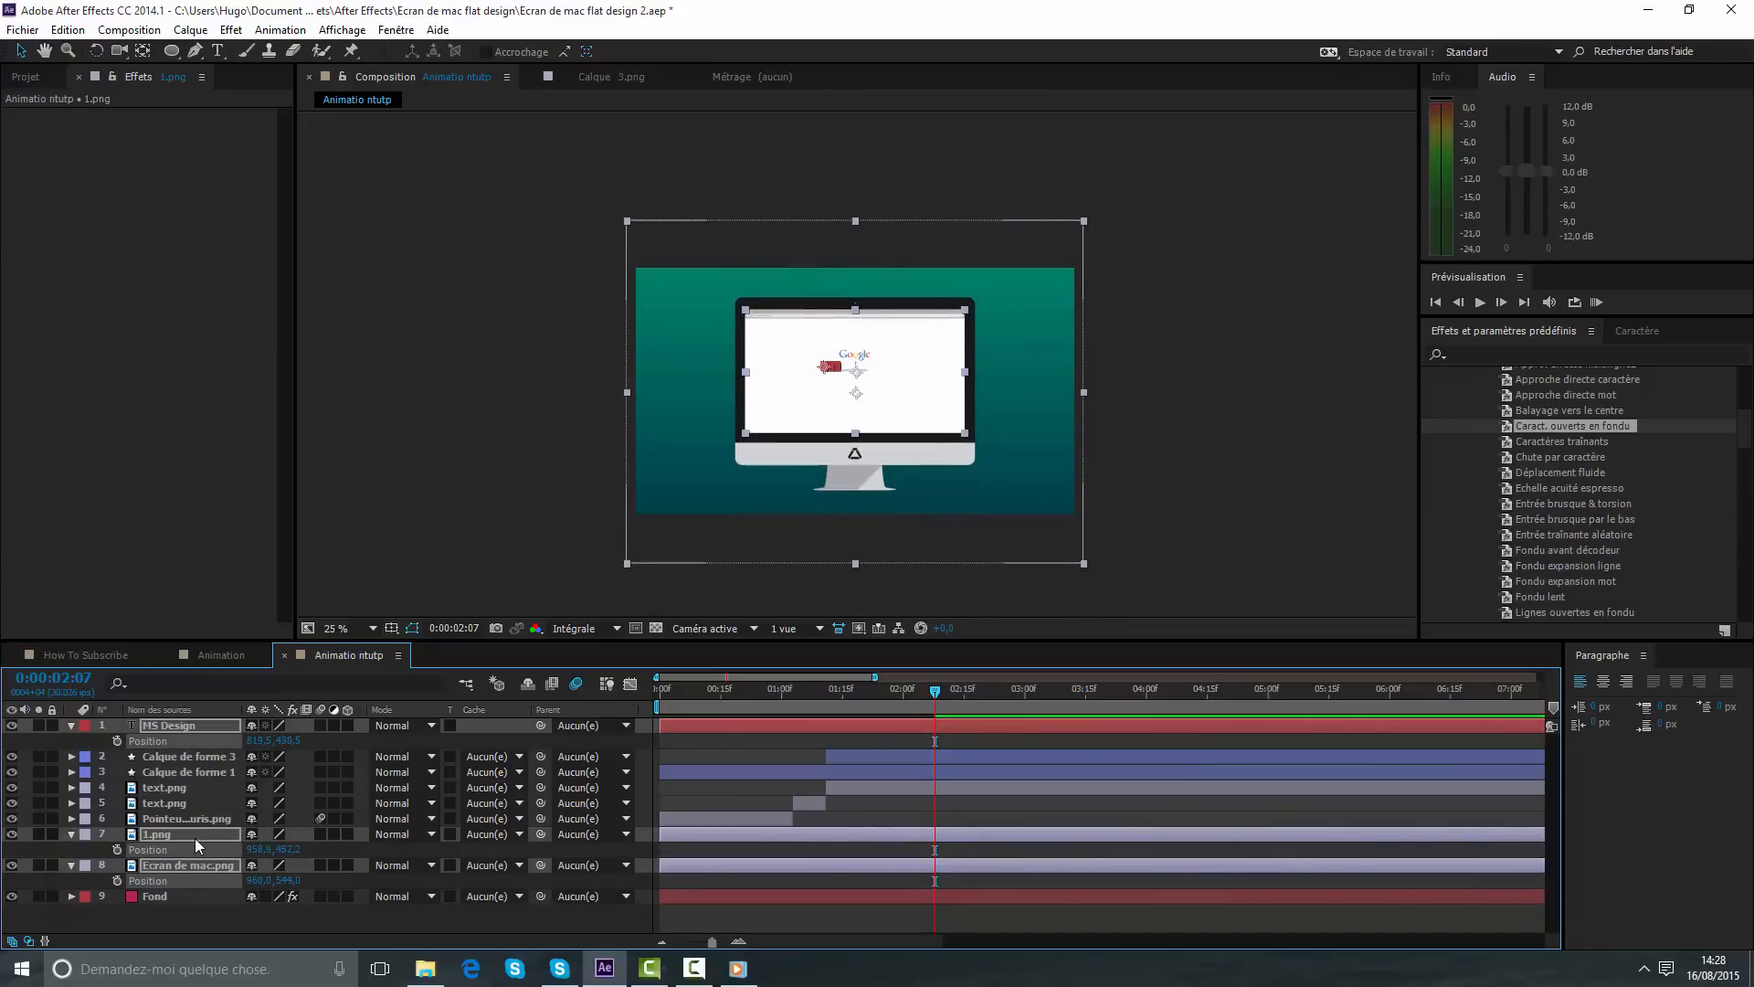
pyautogui.hotkey('ctrl', 'z')
# - Add the mouse pointer layer to the selection and display Position for it, "MS Design", 1.png and Ecran de mac.png
pyautogui.keyDown('ctrl'); pyautogui.click(172, 819); pyautogui.keyUp('ctrl')
pyautogui.press('p')
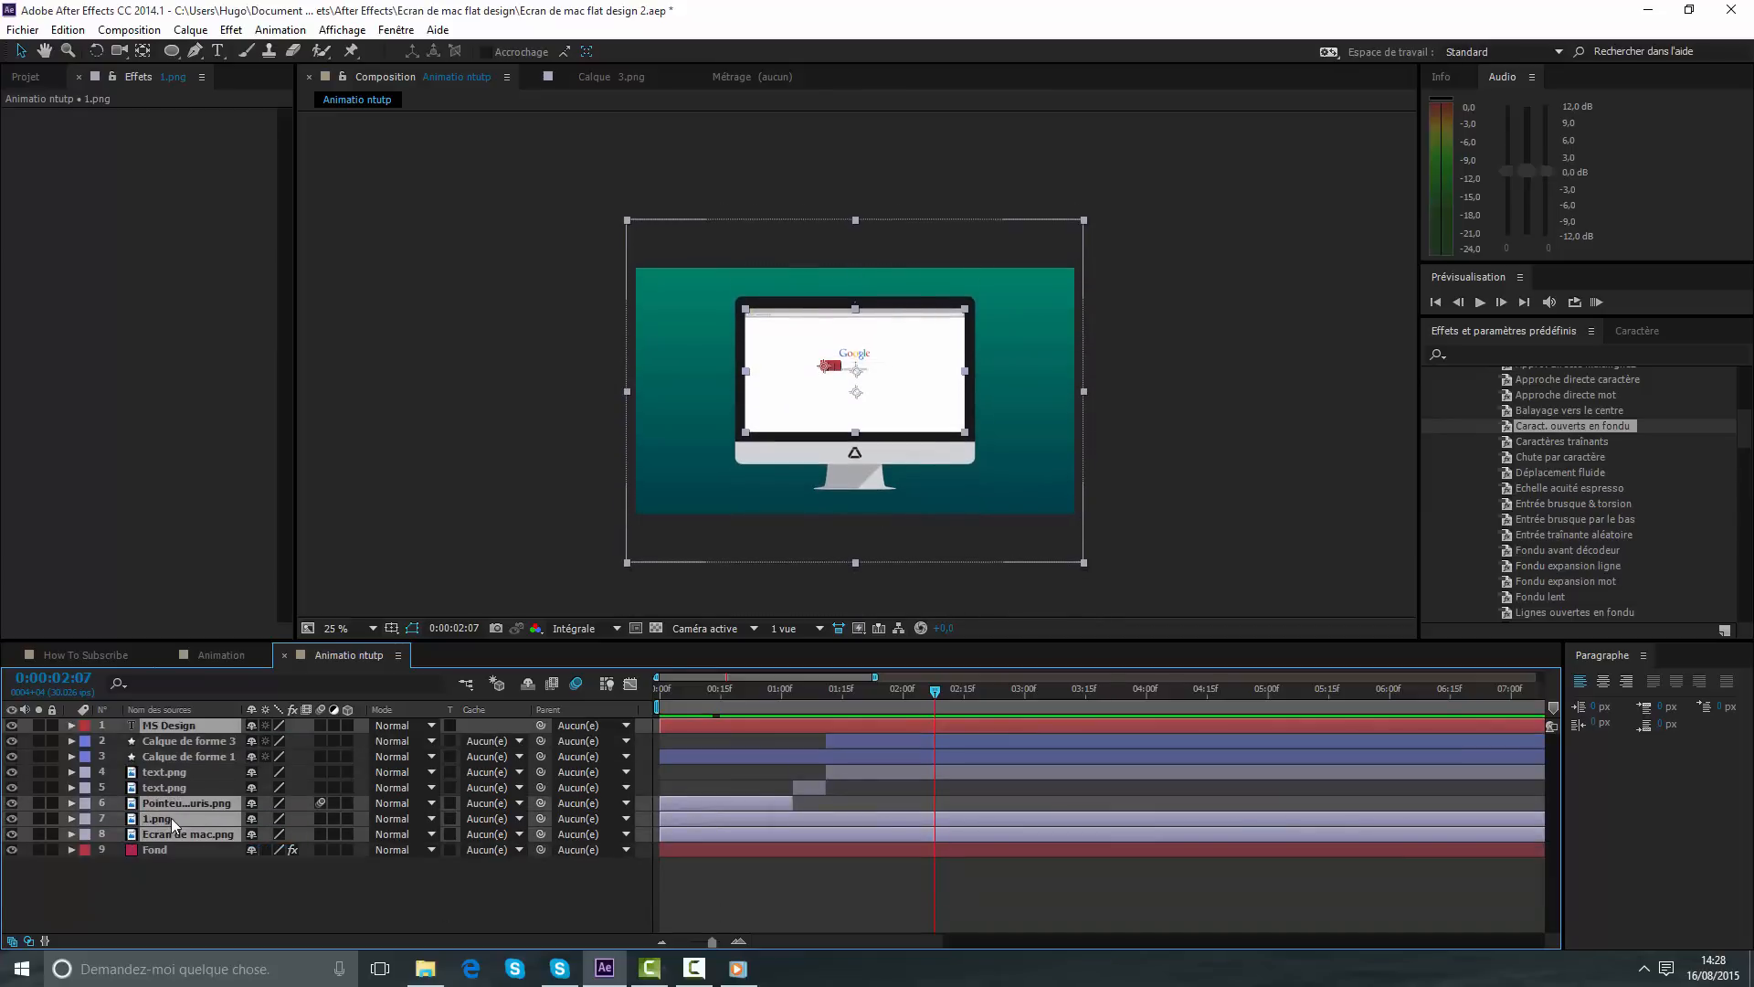
pyautogui.press('p')
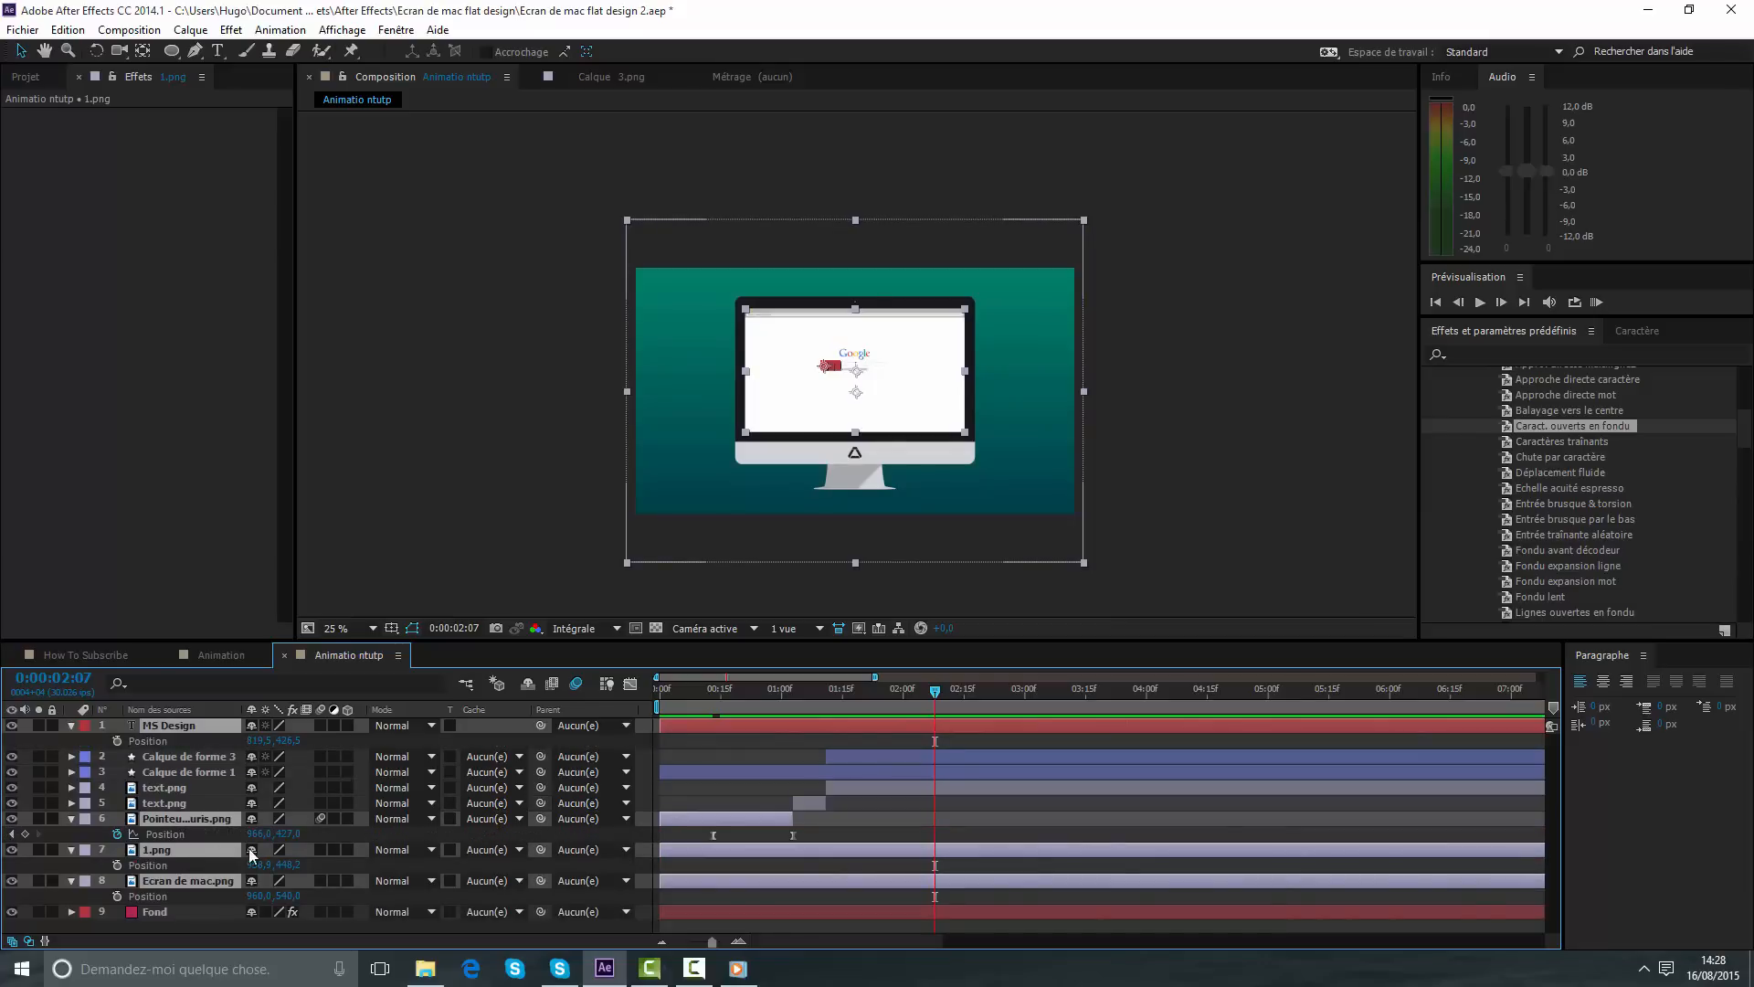
pyautogui.click(69, 31)
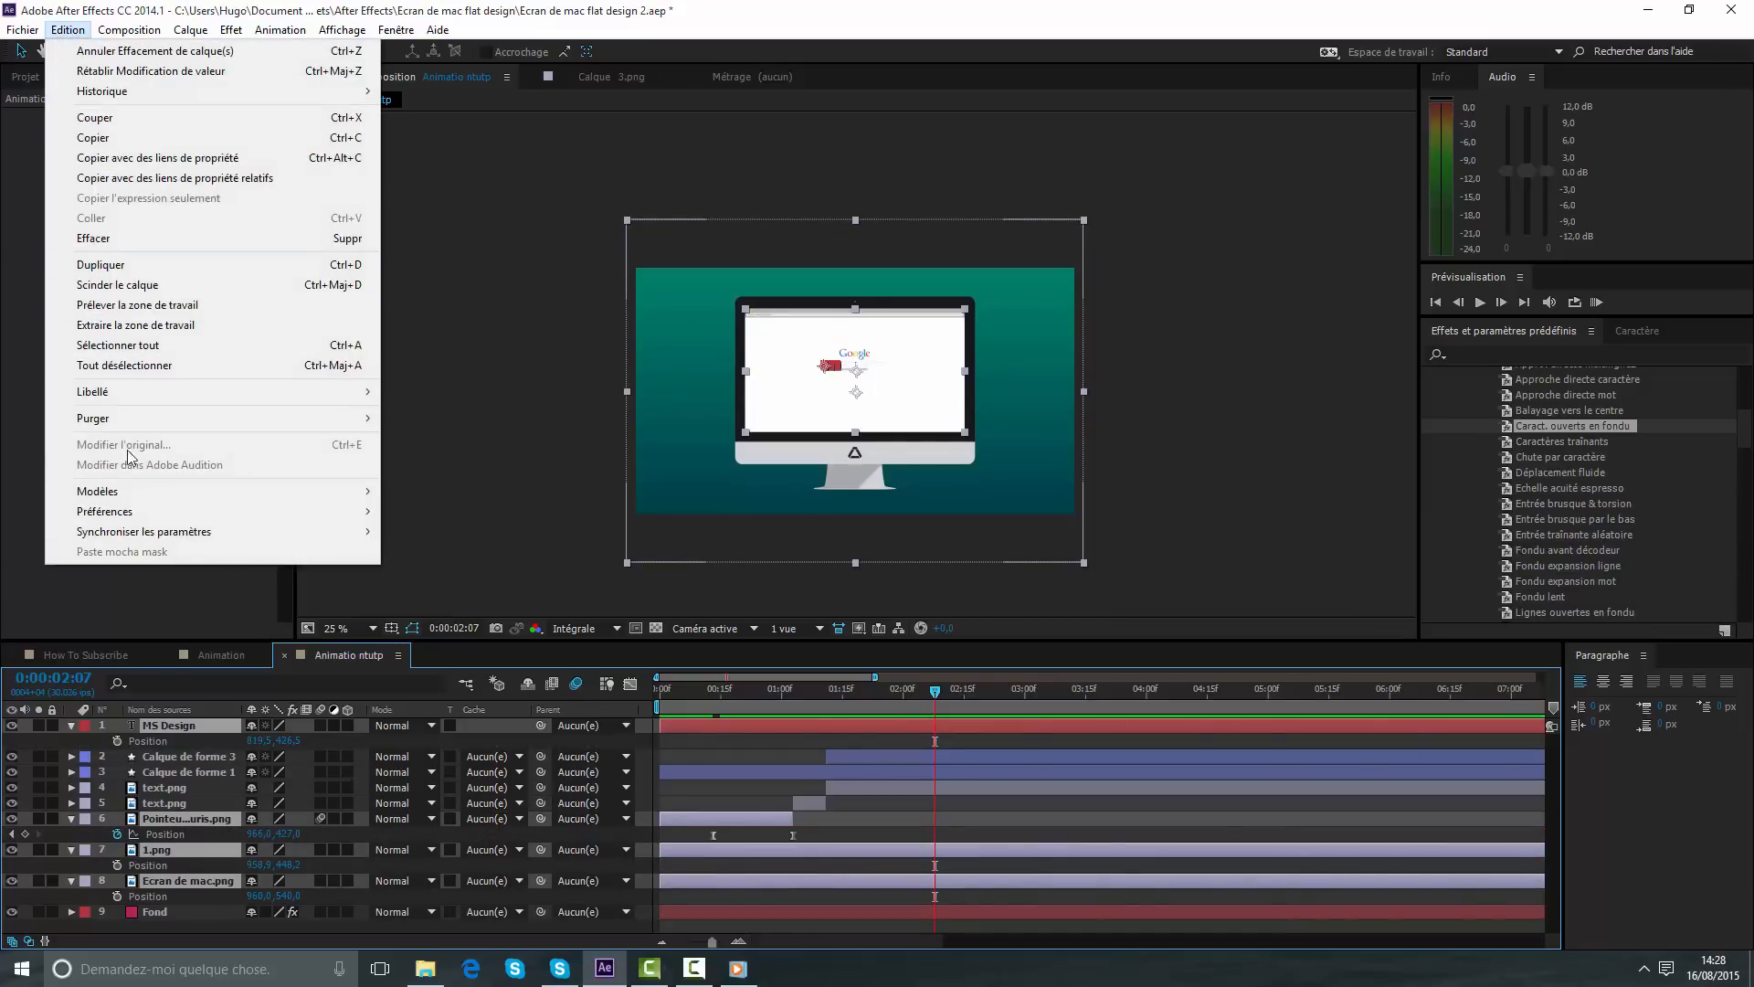
pyautogui.click(921, 690)
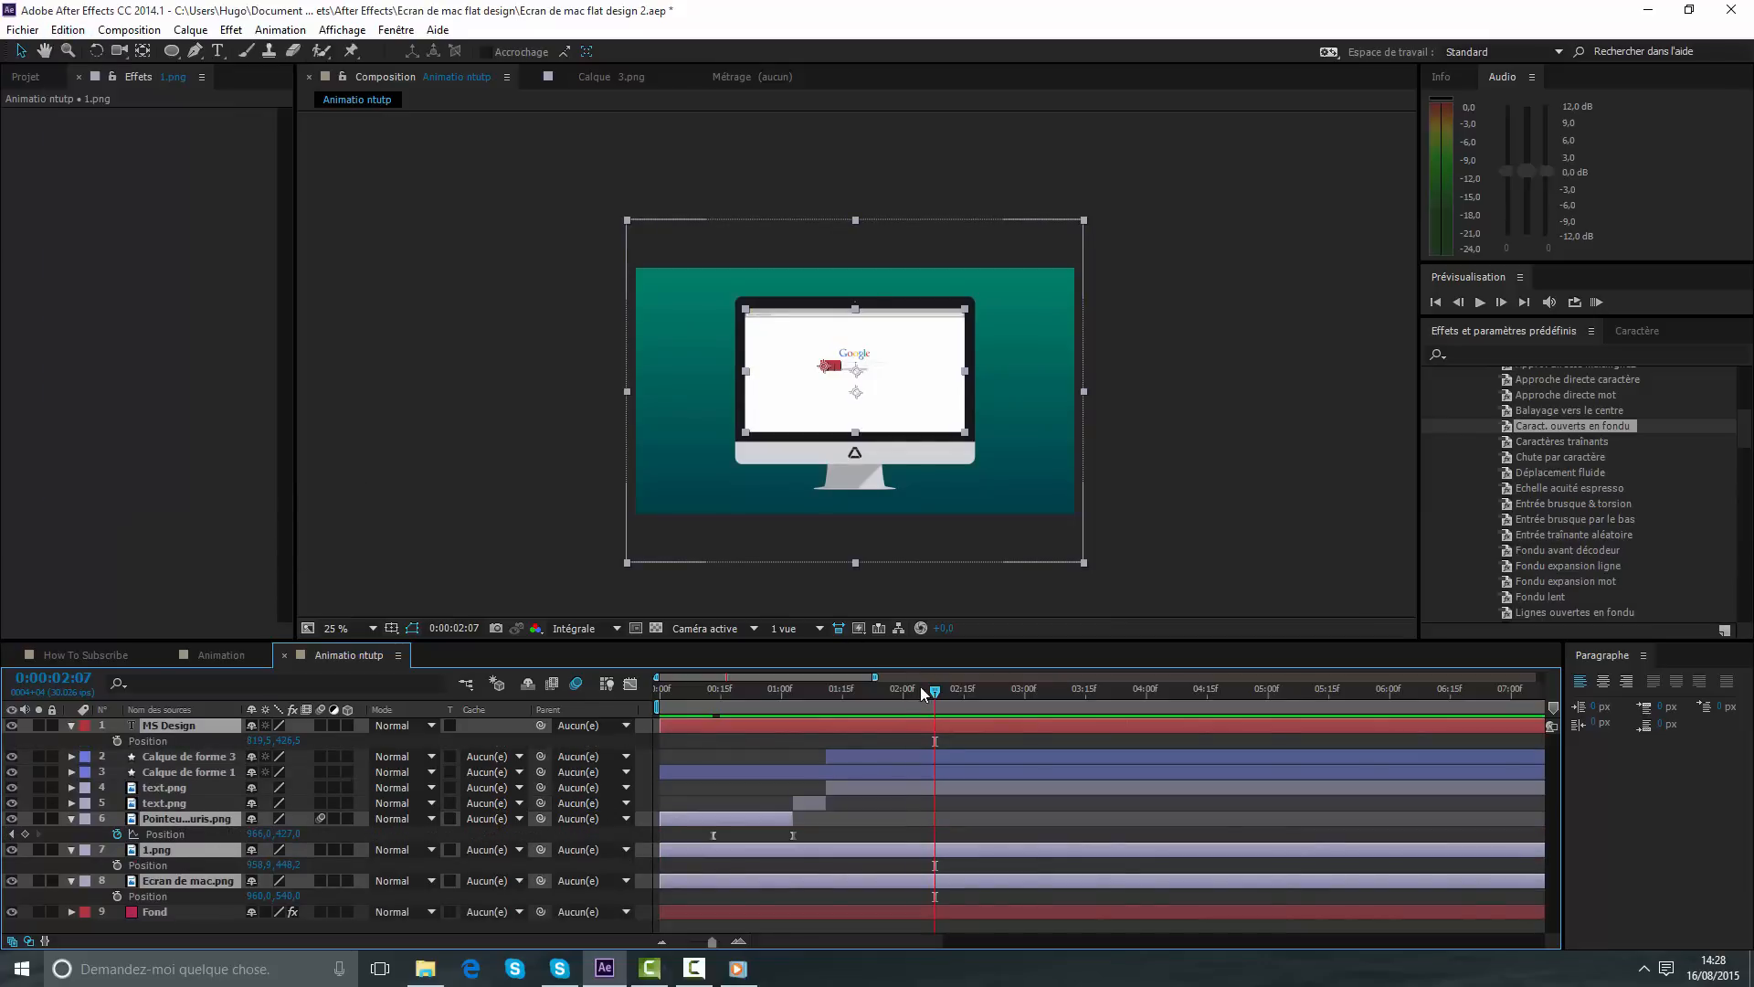
# - Split the "MS Design", 1.png and Ecran de mac.png layers at 0:00:02:10
pyautogui.moveTo(920, 688); pyautogui.dragTo(949, 725)
pyautogui.click(68, 29)
pyautogui.click(187, 285)
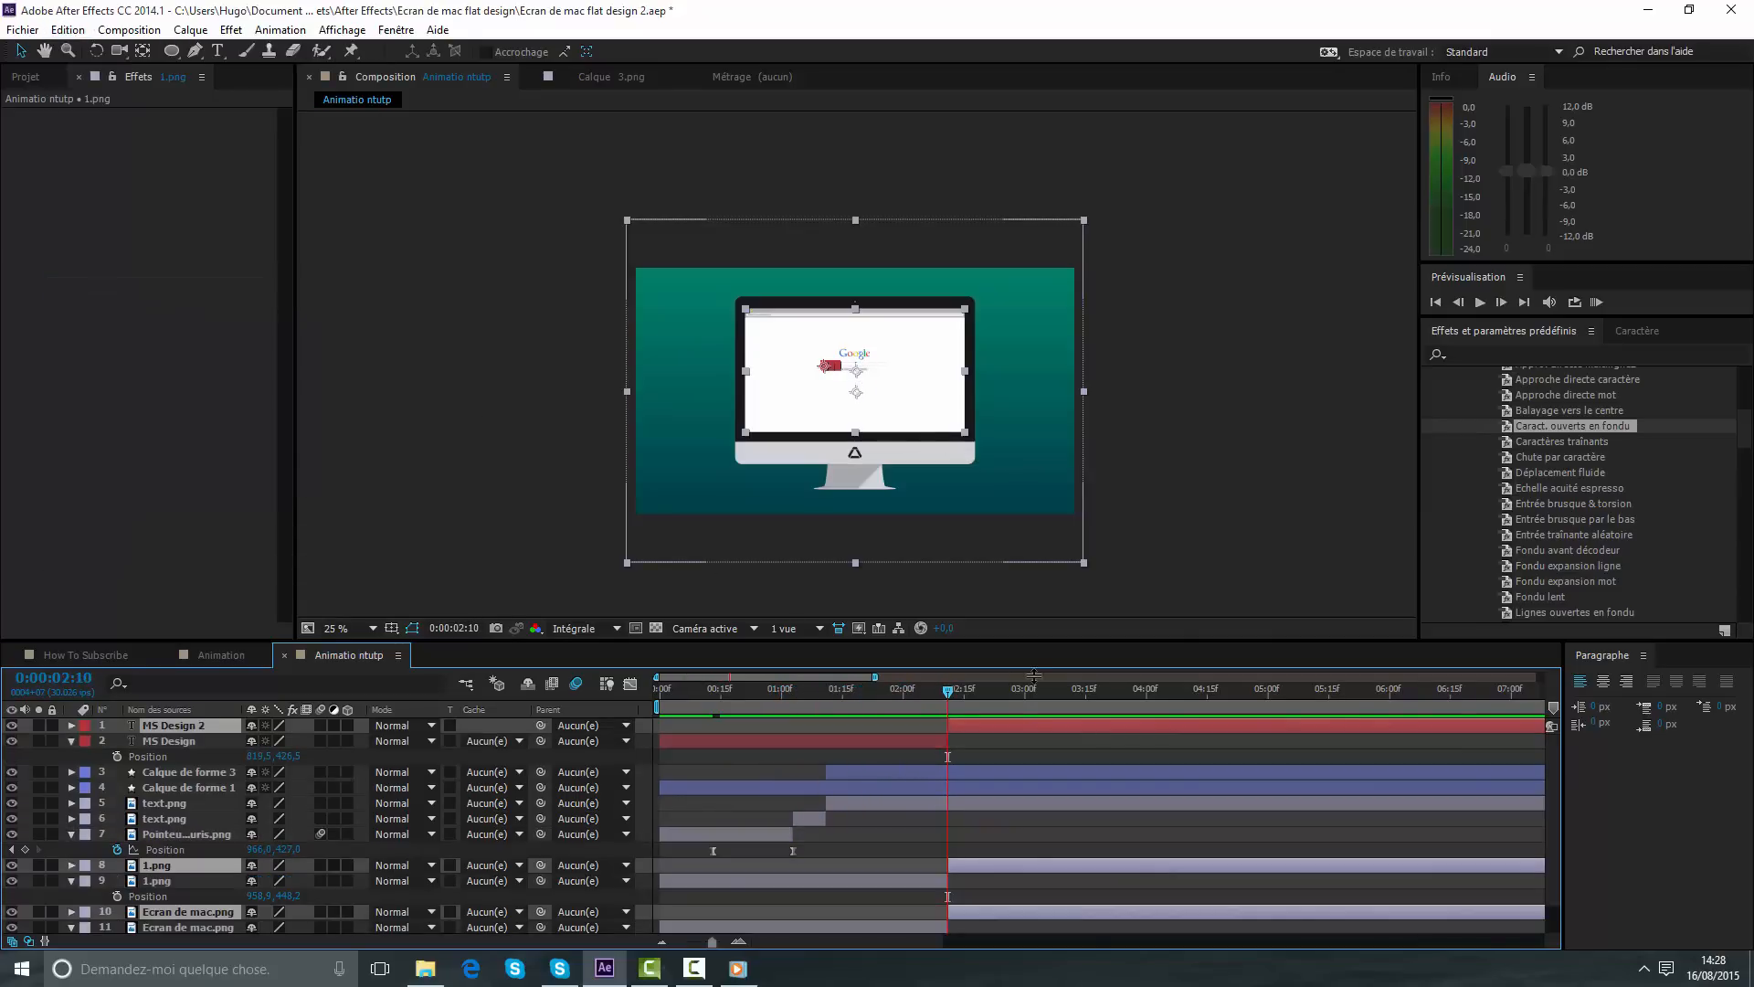
# - Reorder the second halves of 1.png and Ecran de mac.png directly beneath MS Design 2 in the layer stack
pyautogui.scroll(-1, 183, 880)
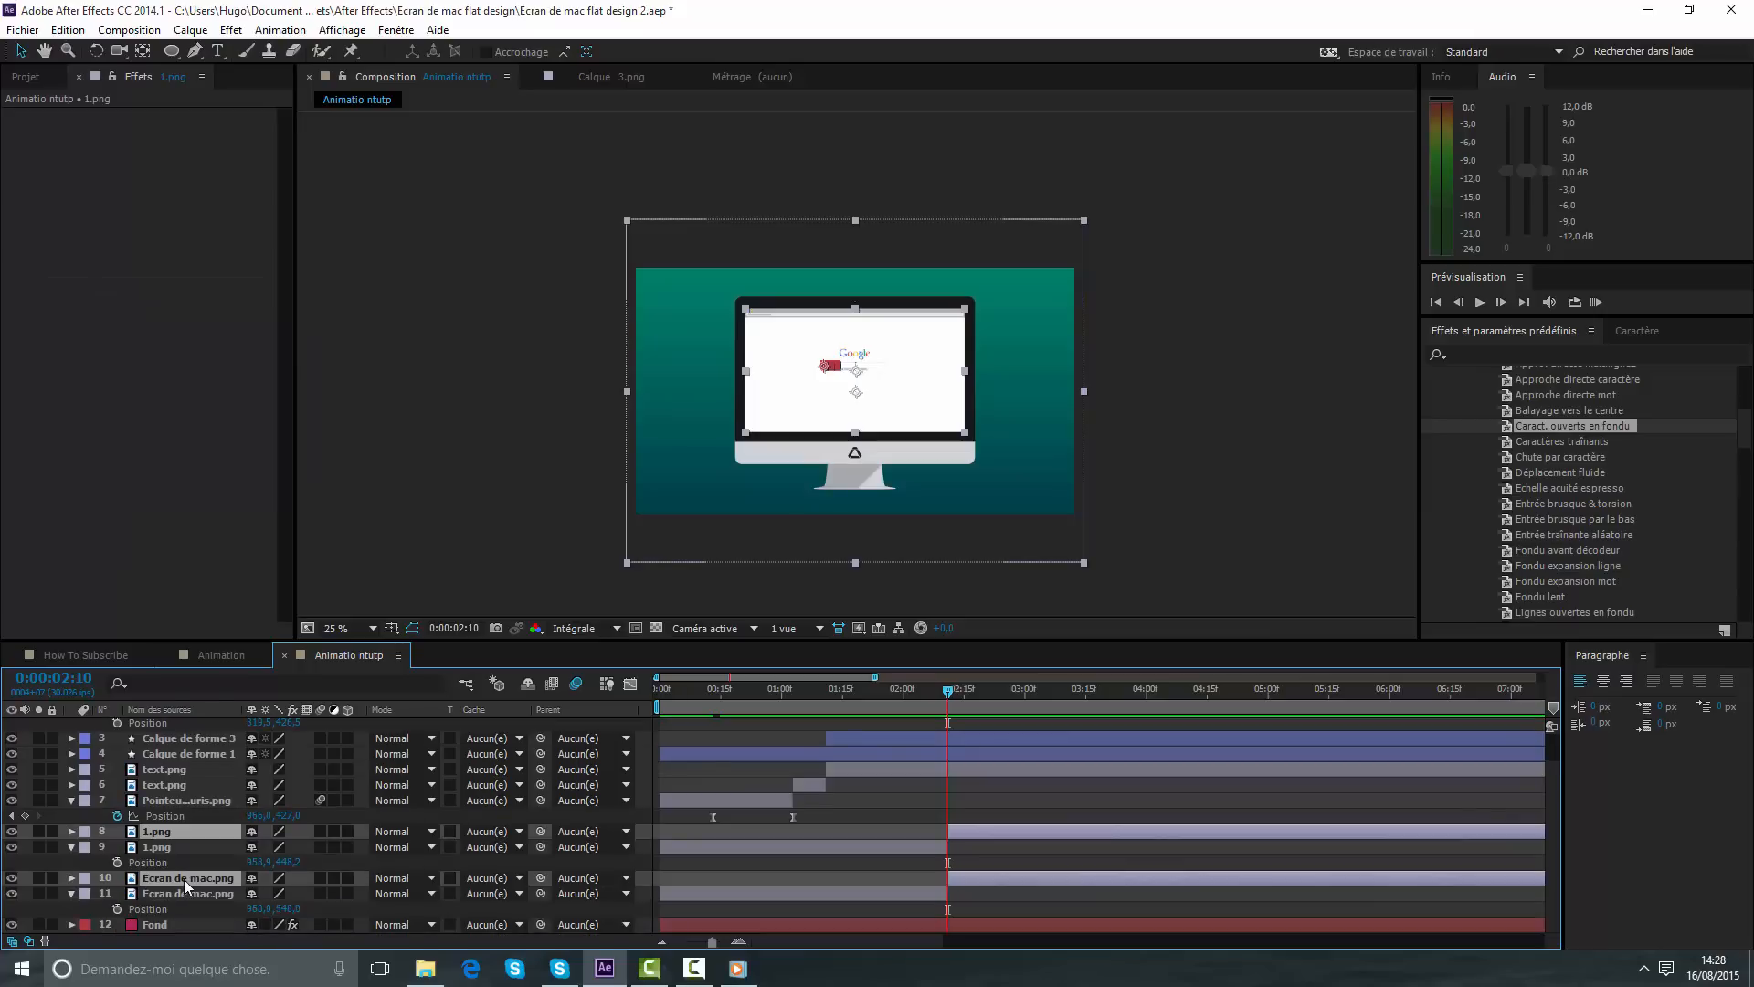
pyautogui.moveTo(184, 879); pyautogui.dragTo(211, 720)
pyautogui.scroll(-1, 969, 818)
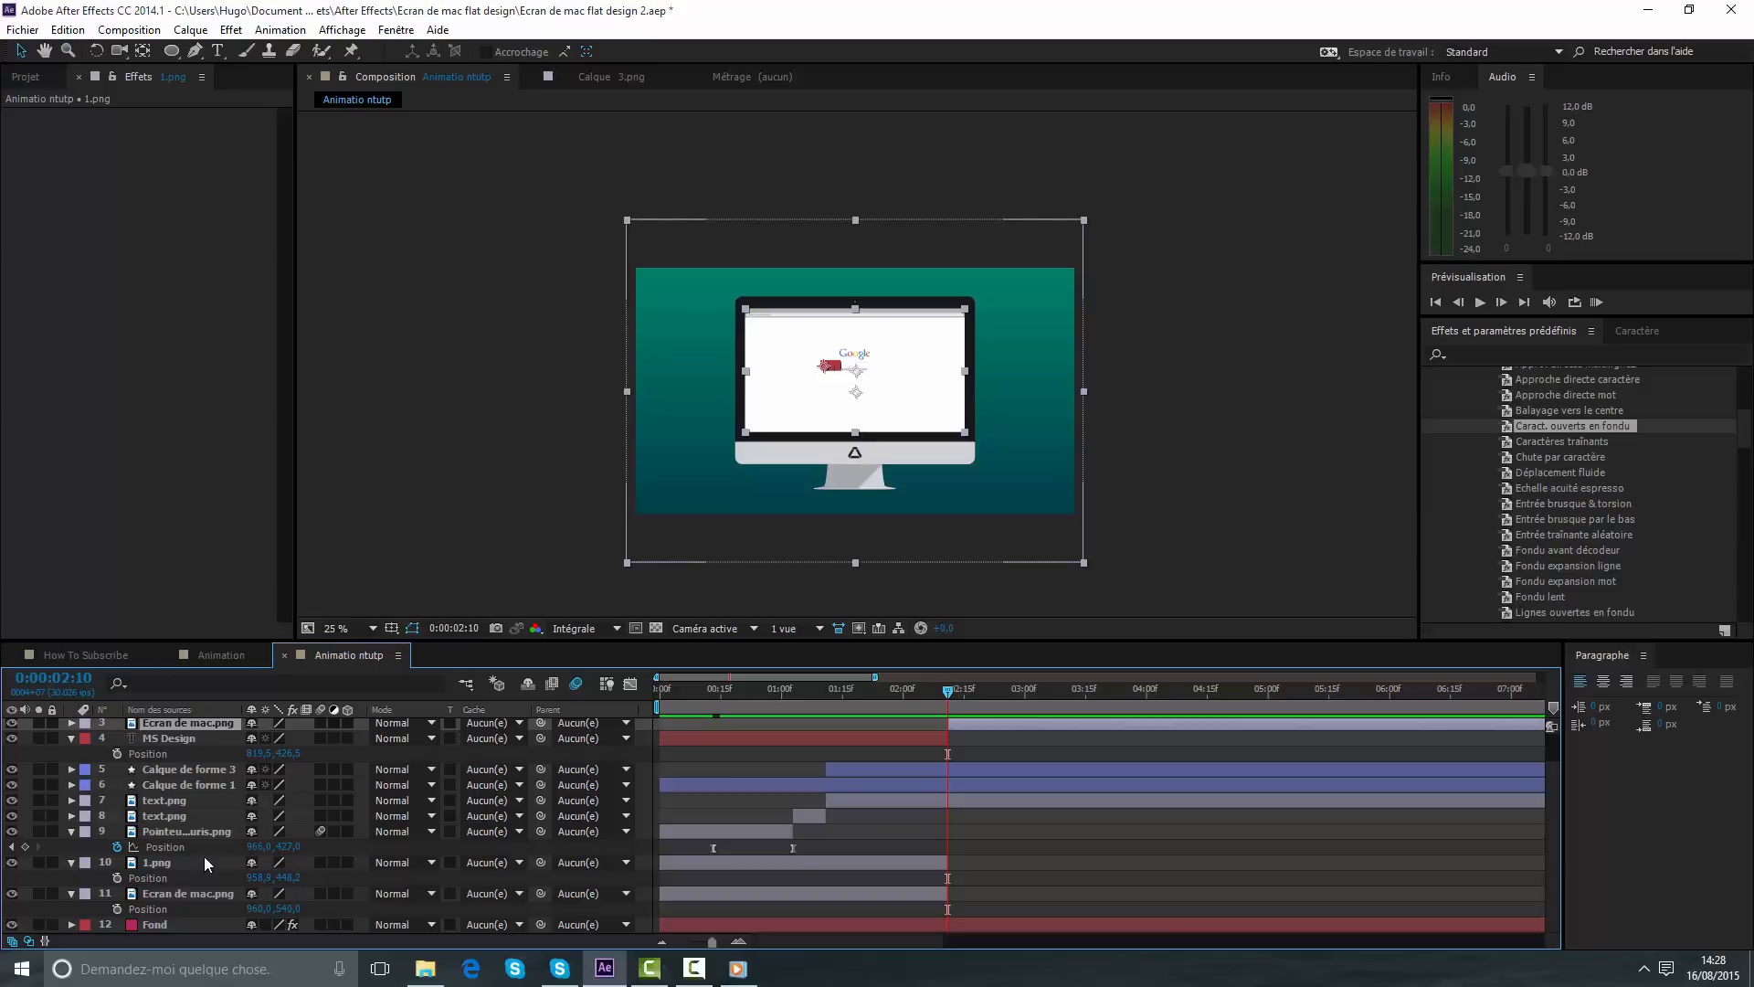
pyautogui.click(194, 815)
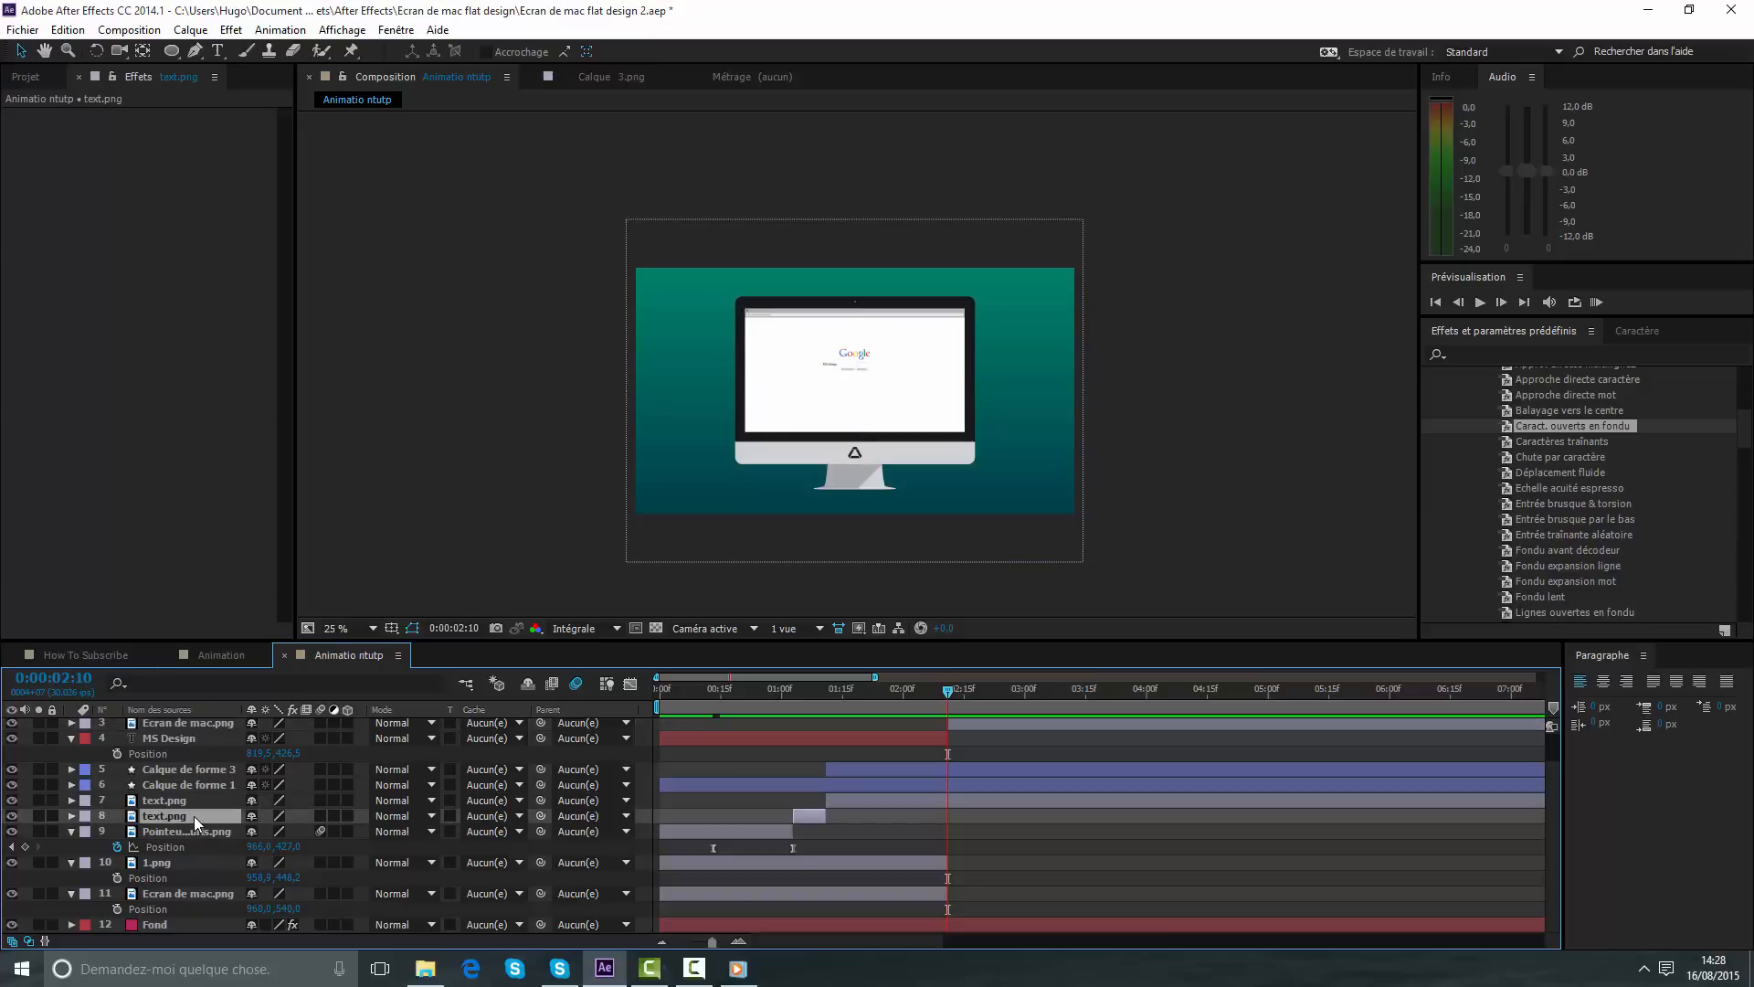
pyautogui.scroll(1, 193, 815)
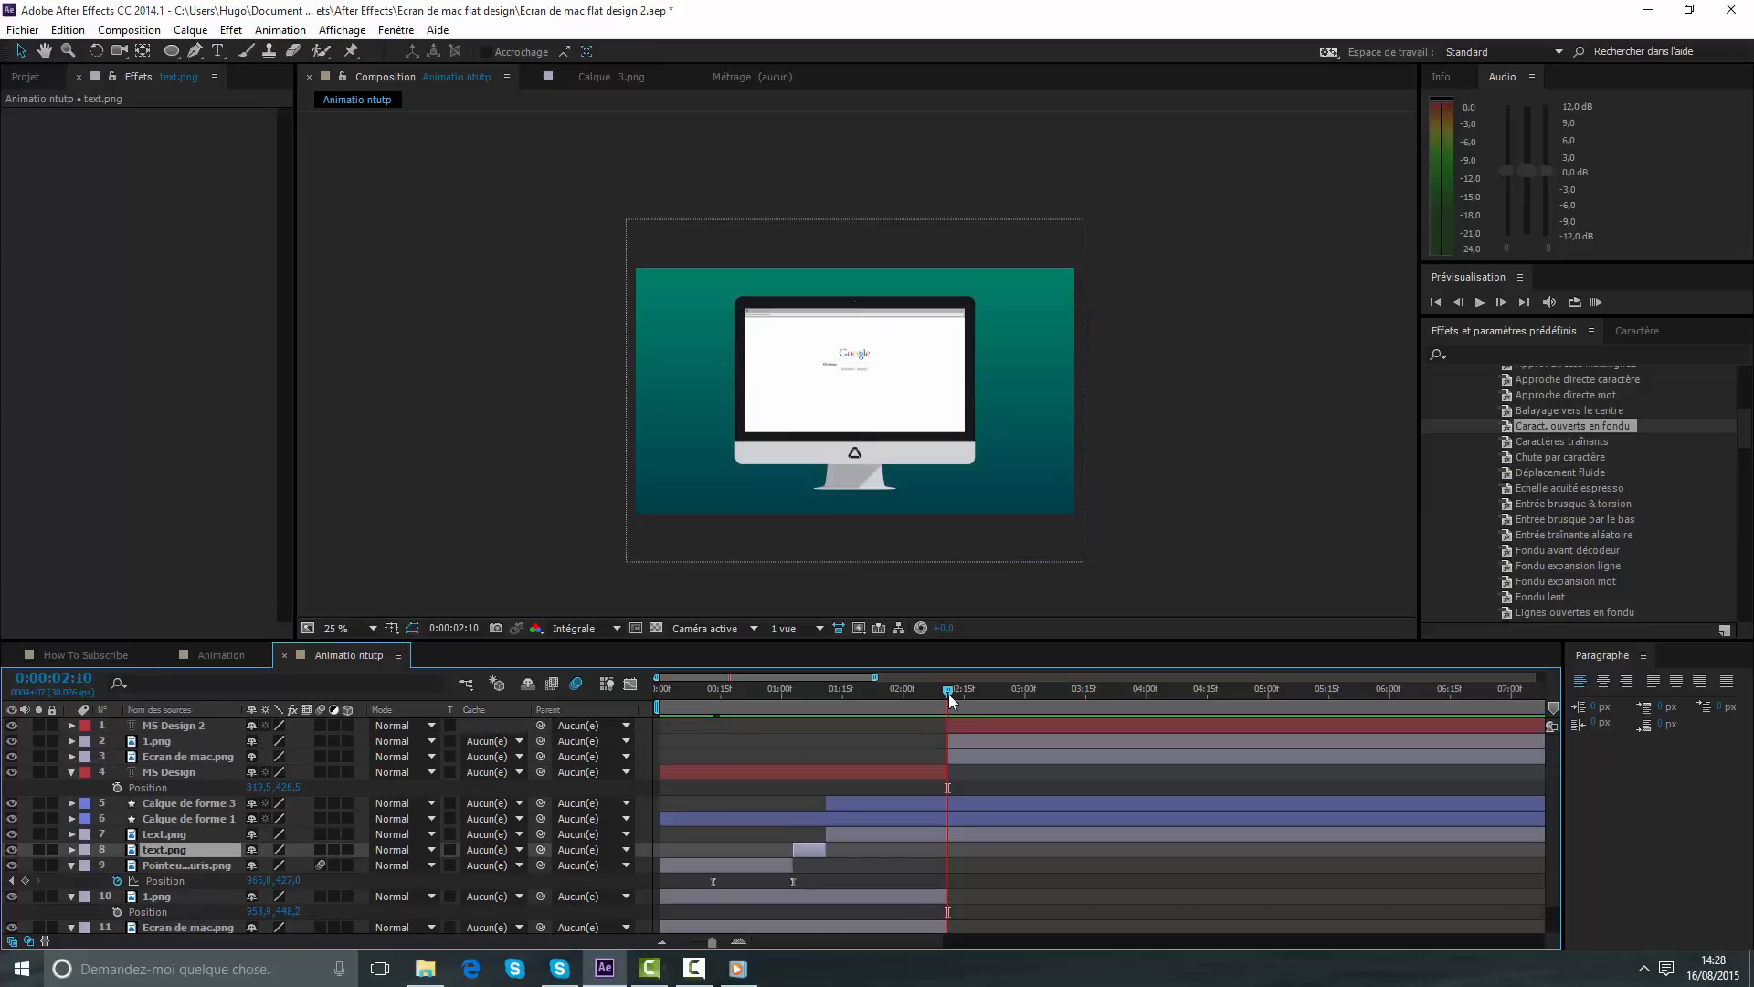
# - Animate Position of MS Design 2 and the second halves of 1.png and Ecran de mac.png downward out of frame from 0:00:02:10 to 0:00:03:05
pyautogui.moveTo(951, 700); pyautogui.dragTo(989, 700)
pyautogui.click(971, 724)
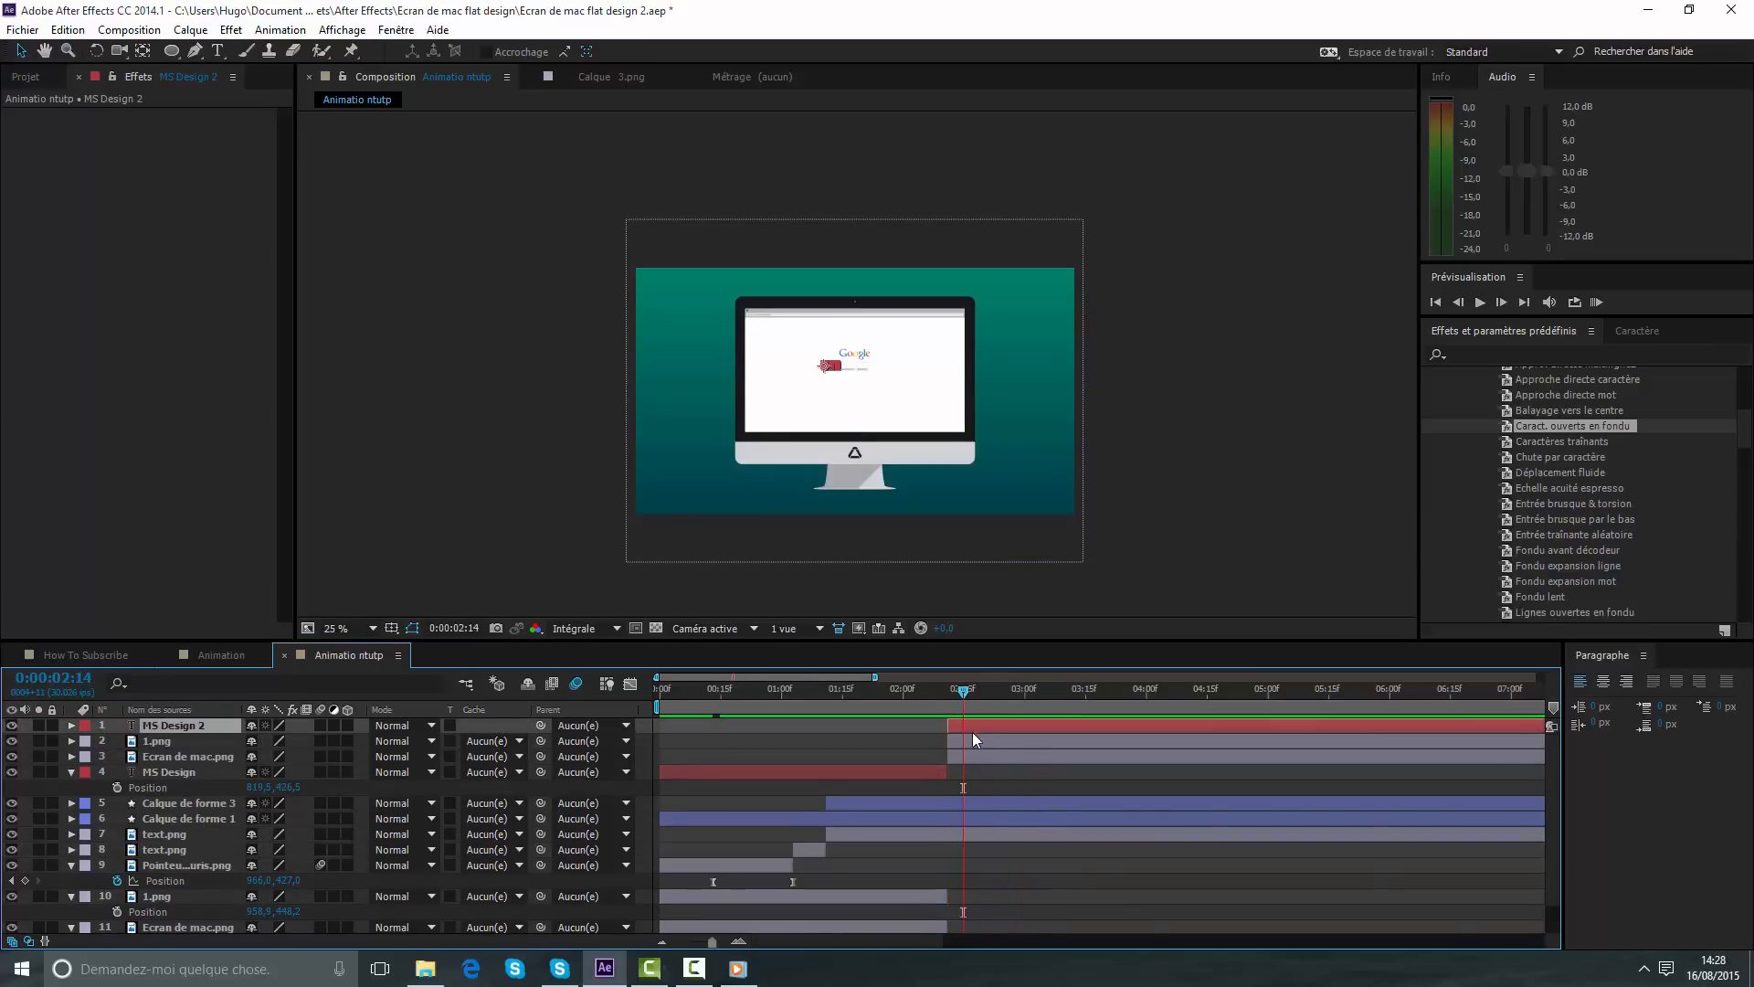
pyautogui.keyDown('ctrl'); pyautogui.click(974, 741); pyautogui.keyUp('ctrl')
pyautogui.keyDown('ctrl'); pyautogui.click(977, 756); pyautogui.keyUp('ctrl')
pyautogui.moveTo(967, 703); pyautogui.dragTo(946, 699)
pyautogui.press('p')
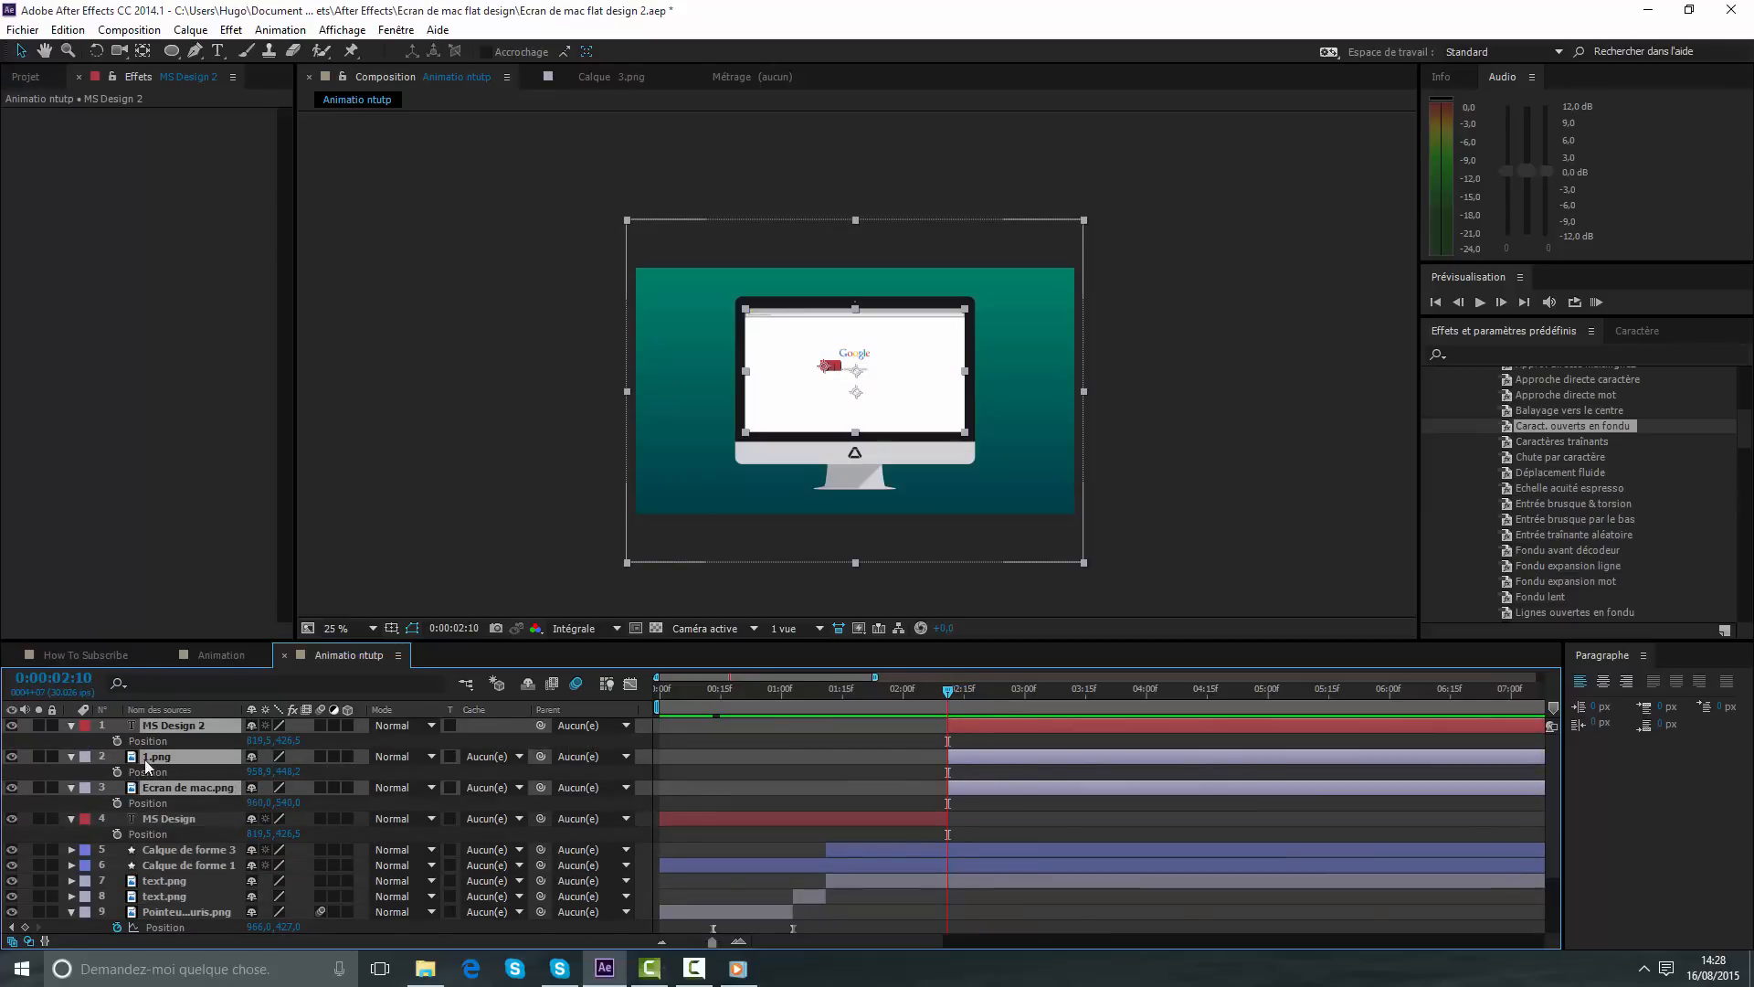
pyautogui.click(116, 741)
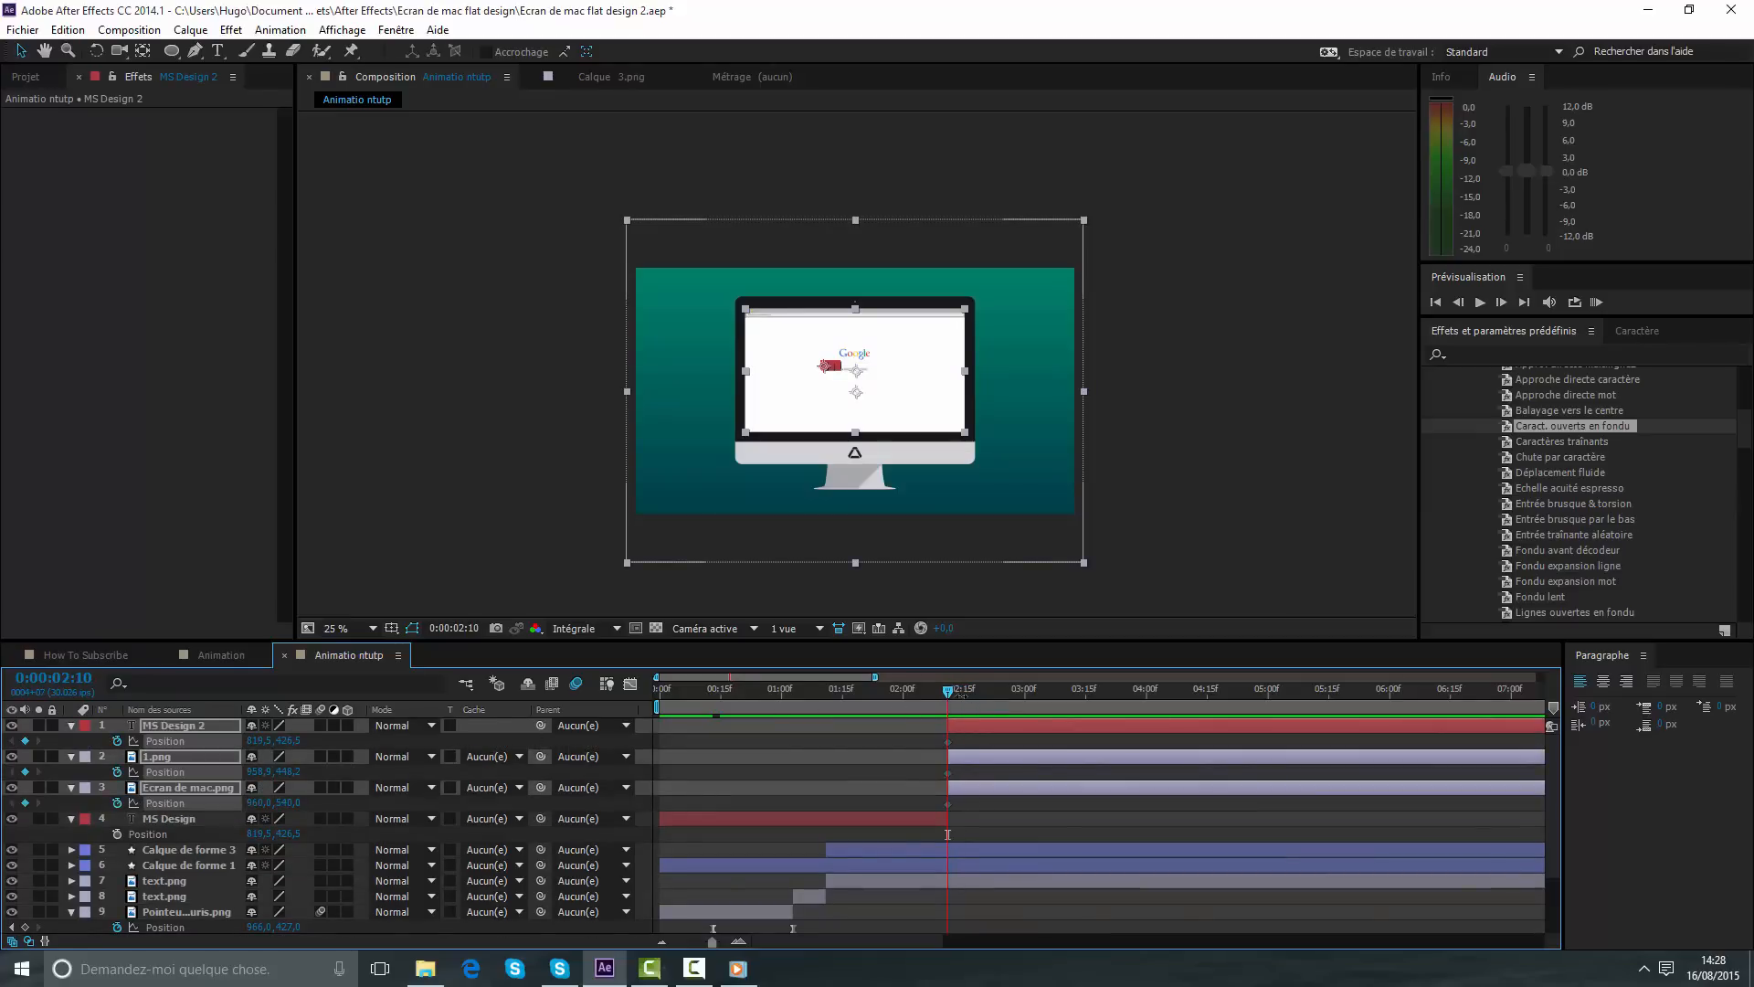
pyautogui.moveTo(952, 702); pyautogui.dragTo(1049, 708)
pyautogui.moveTo(291, 741); pyautogui.dragTo(1248, 795)
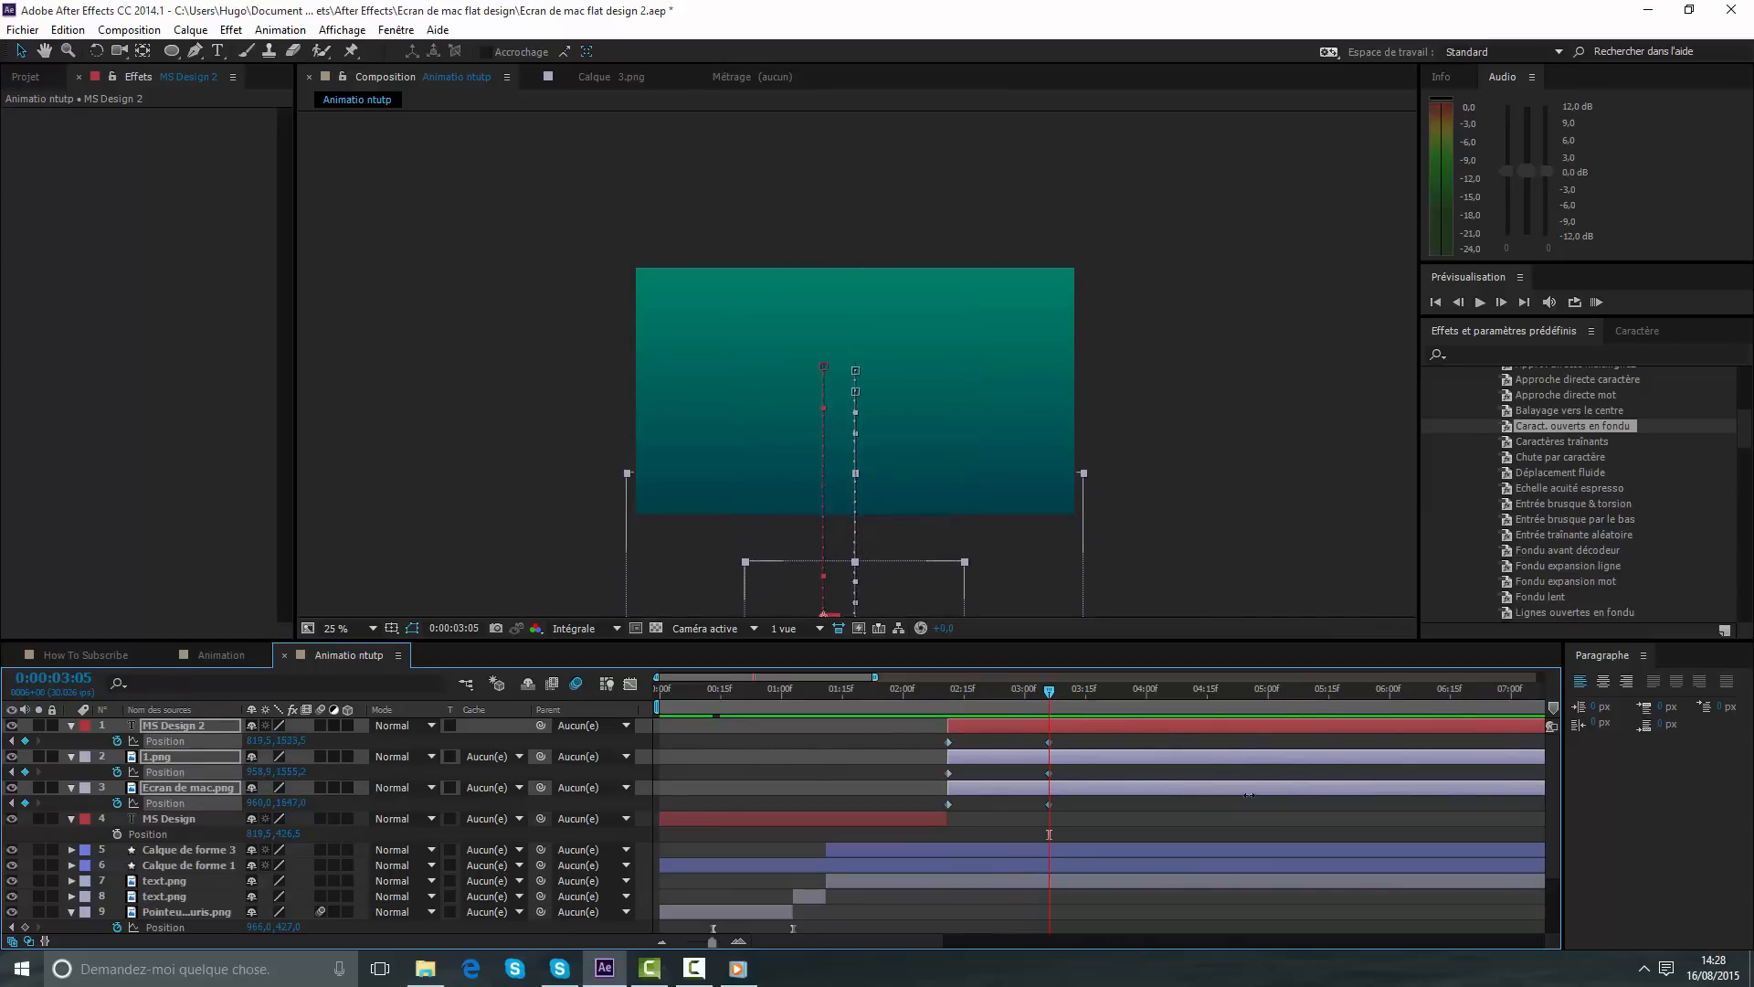
# - Apply Easy Ease to MS Design 2's Position keyframes and lengthen the incoming ease of the last keyframe in the speed graph
pyautogui.click(631, 684)
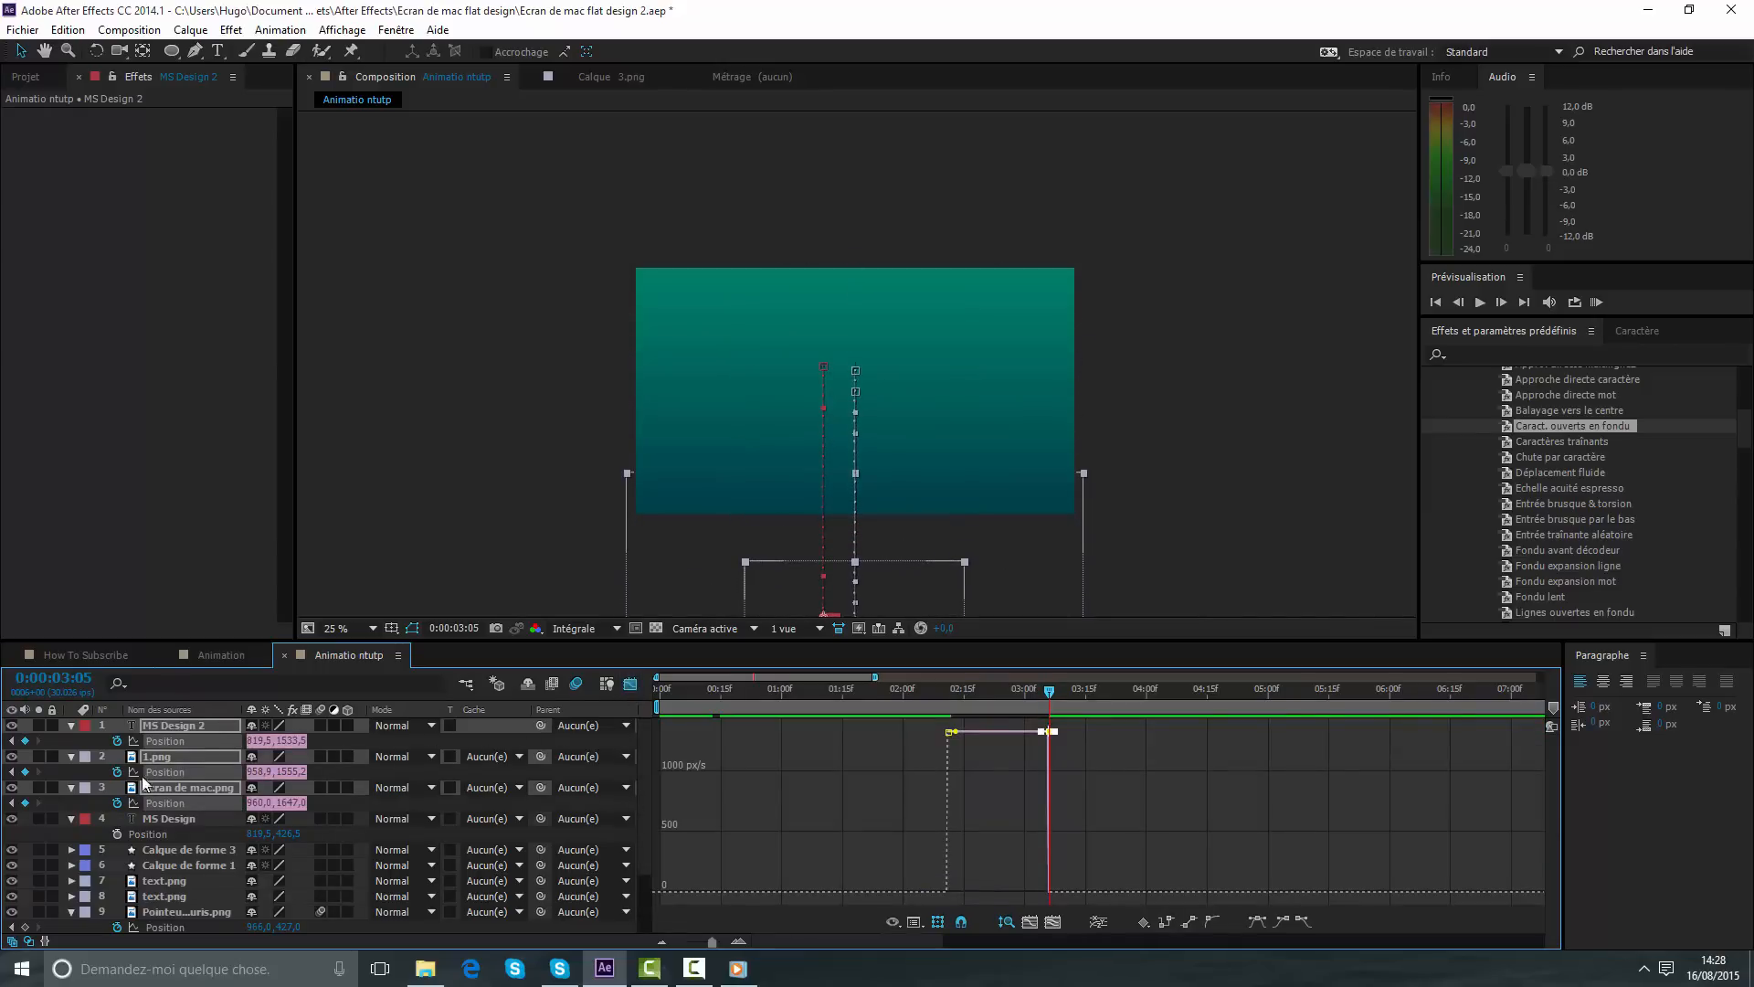
pyautogui.click(171, 740)
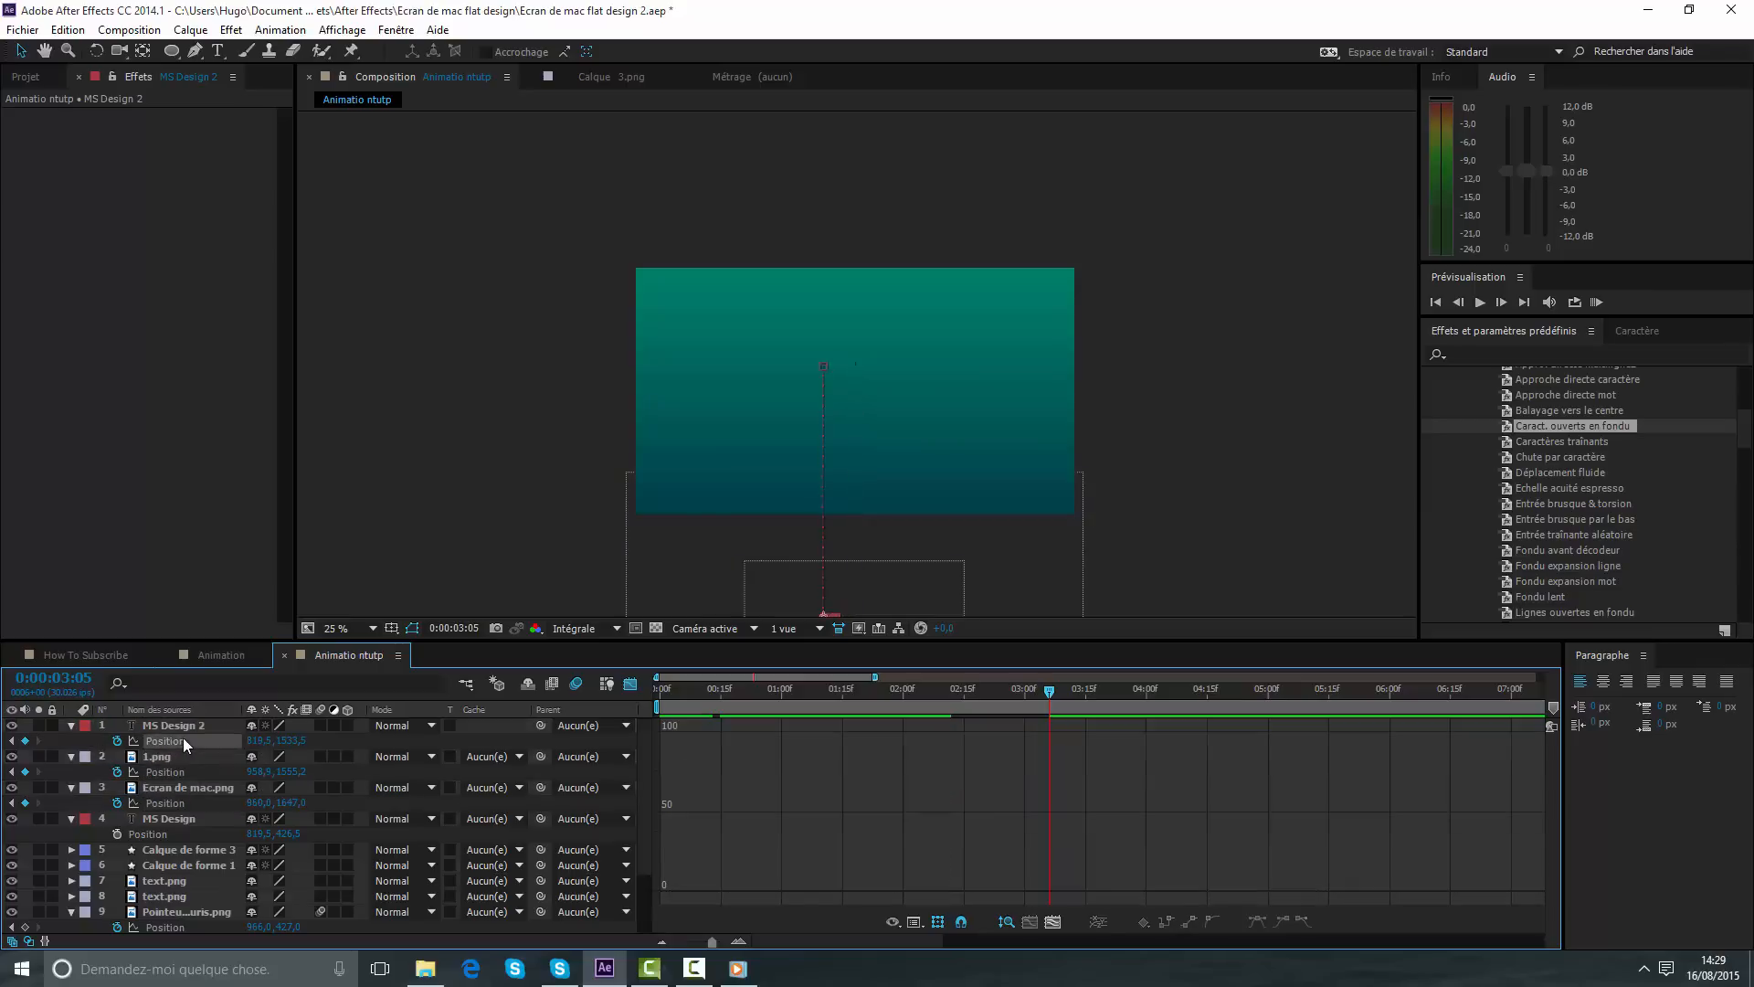
pyautogui.press('F9')
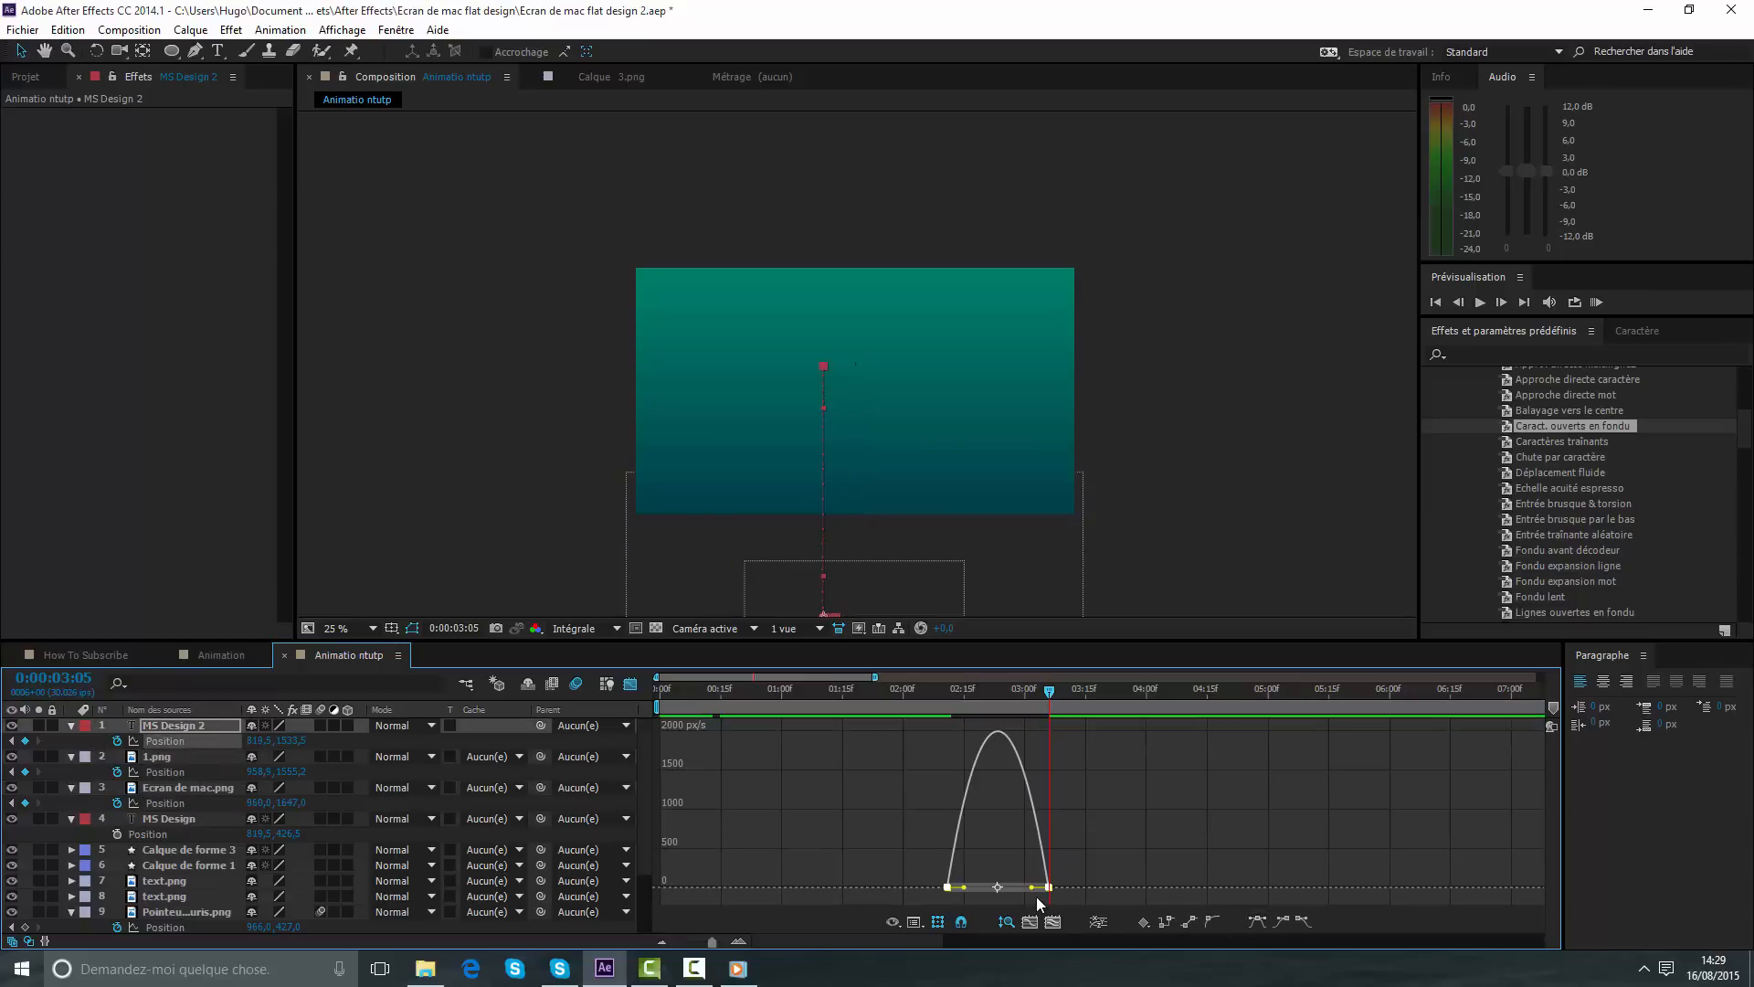
pyautogui.moveTo(1017, 890); pyautogui.dragTo(998, 890)
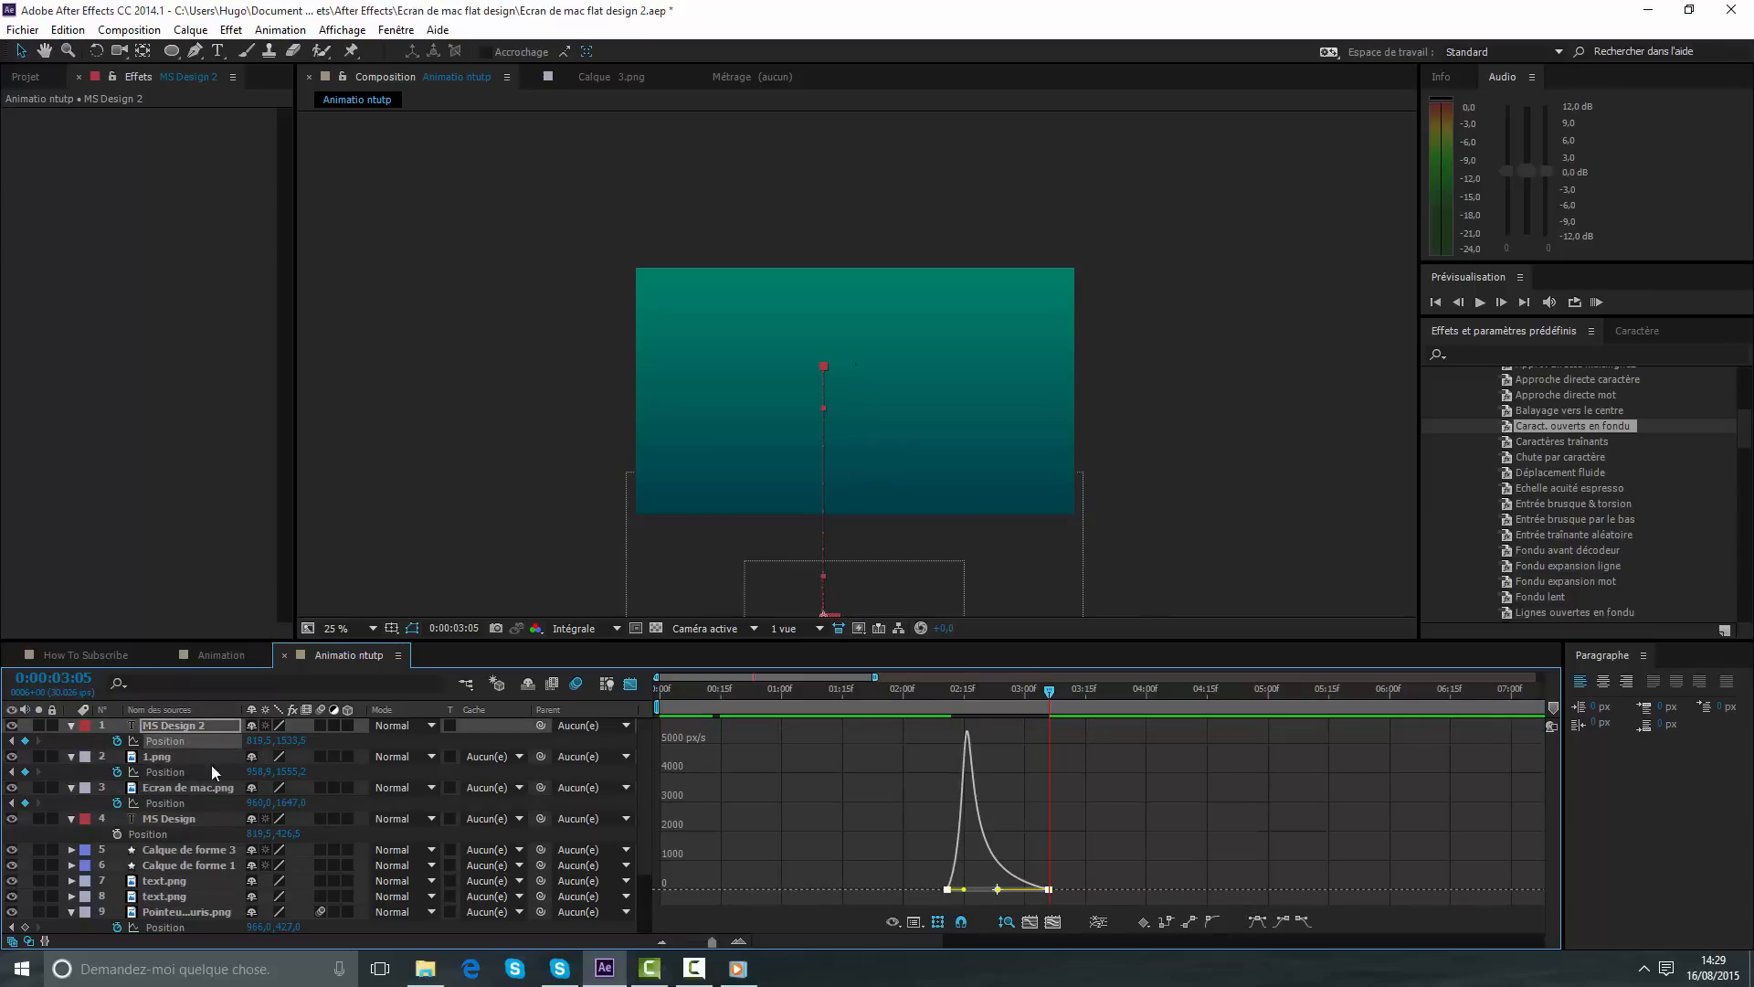
# - Ease the Position keyframes of 1.png with the same early speed peak and long slowdown as MS Design 2
pyautogui.click(184, 771)
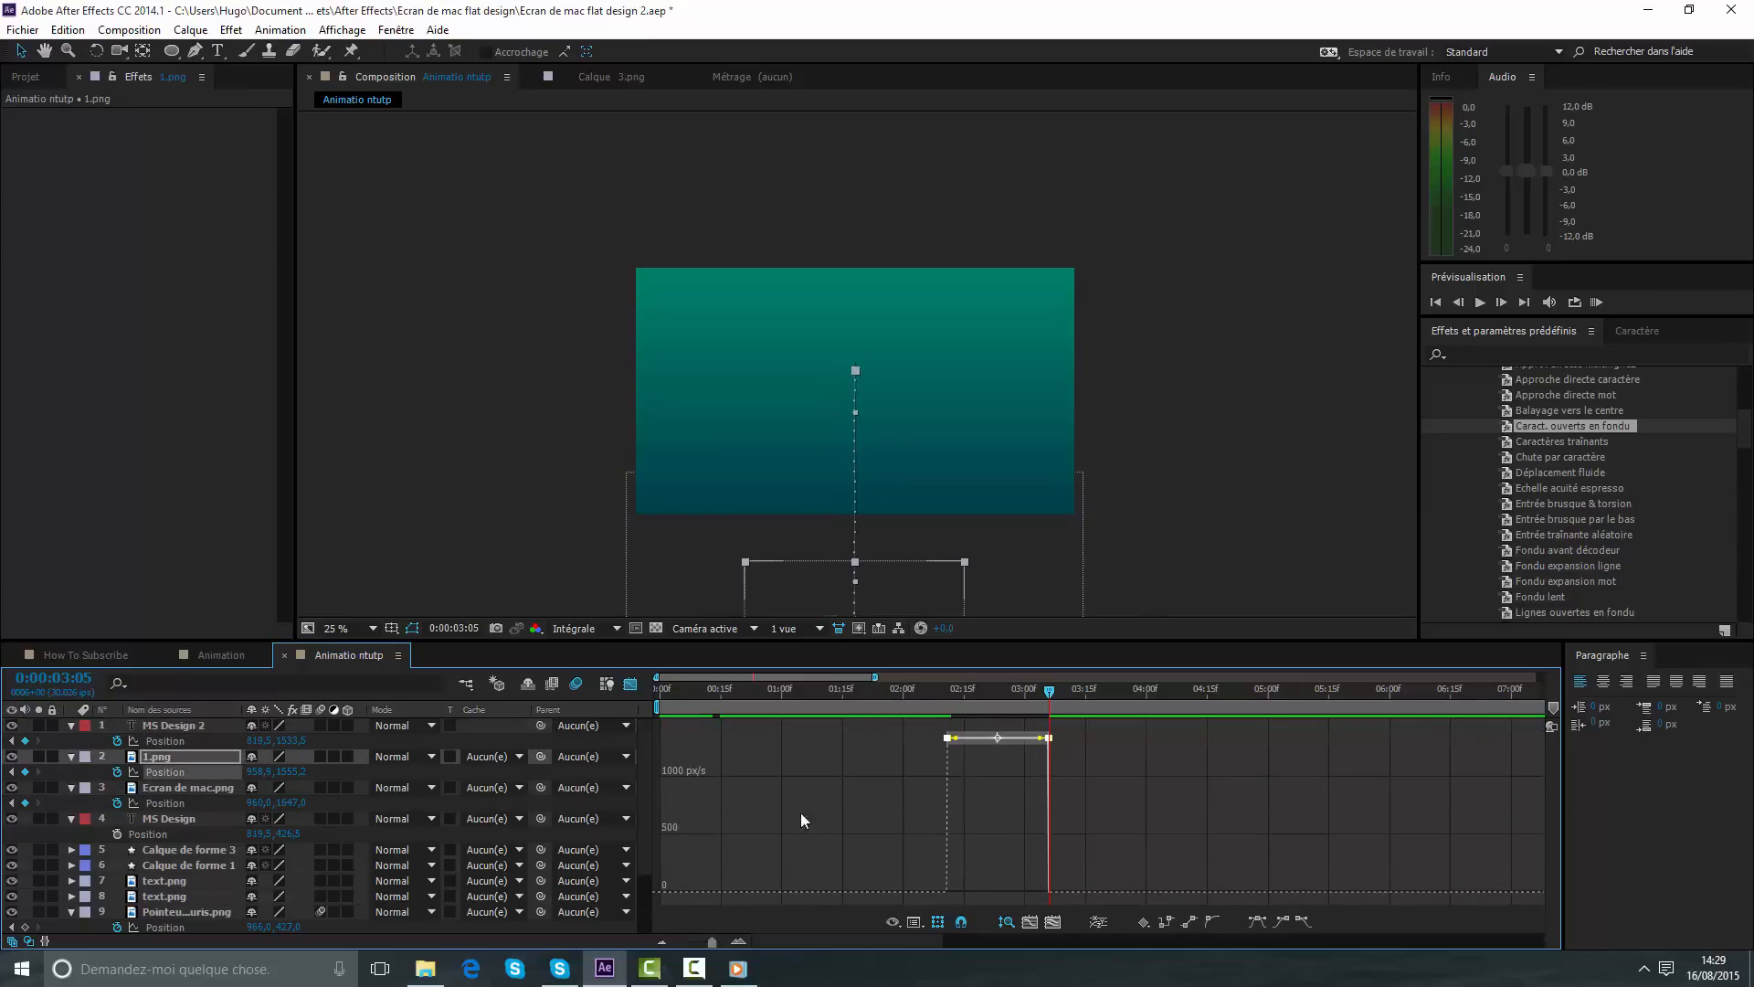
pyautogui.click(1256, 921)
pyautogui.moveTo(1030, 891); pyautogui.dragTo(998, 890)
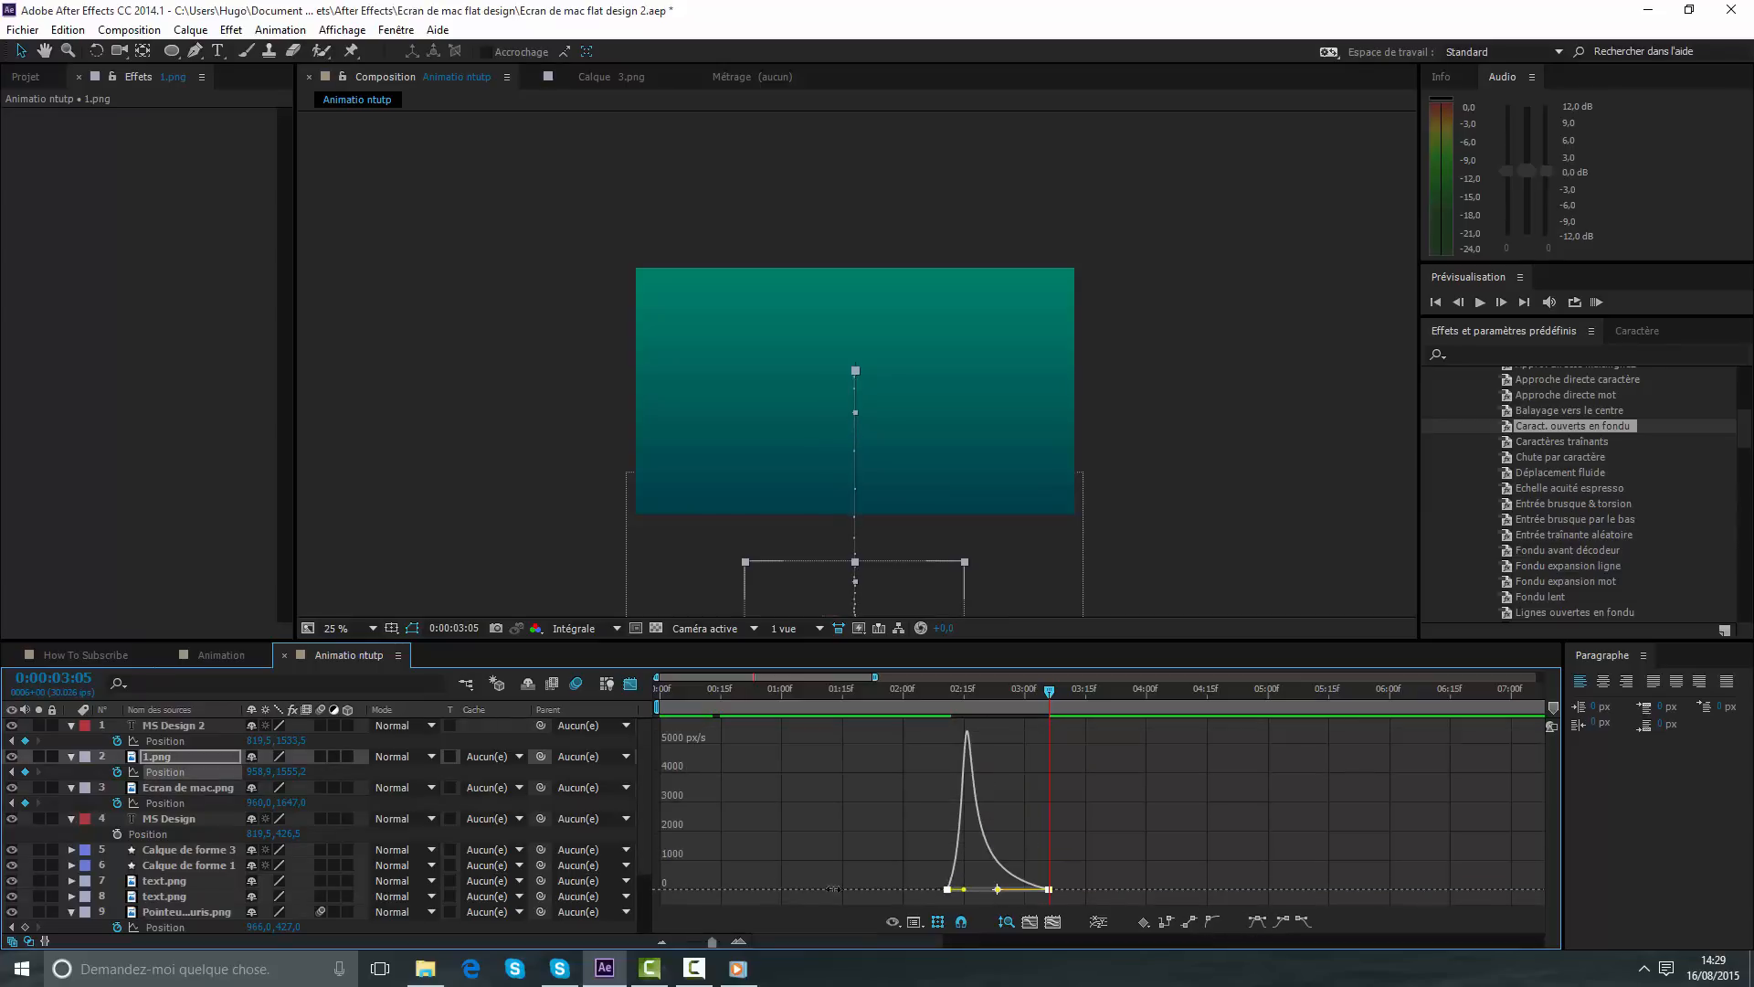
# - Give Ecran de mac.png's Position keyframes the matching ease curve and return to the layer bar view
pyautogui.click(168, 800)
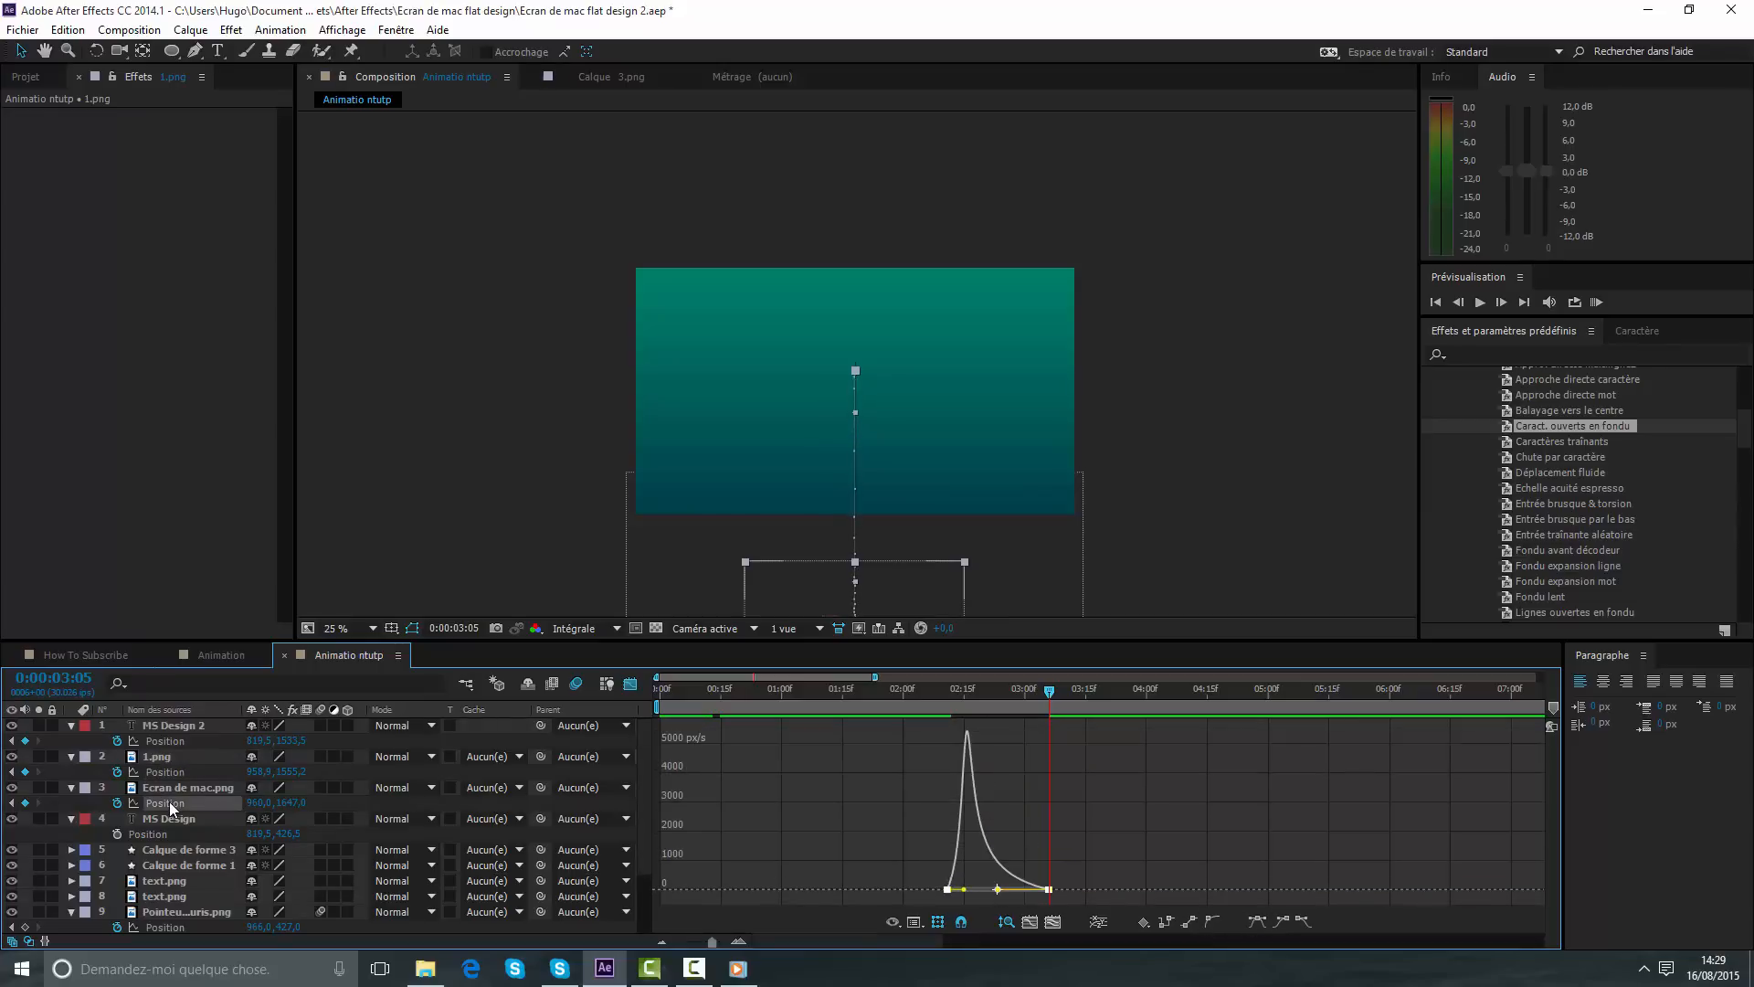
pyautogui.click(1256, 921)
pyautogui.moveTo(1031, 887); pyautogui.dragTo(997, 889)
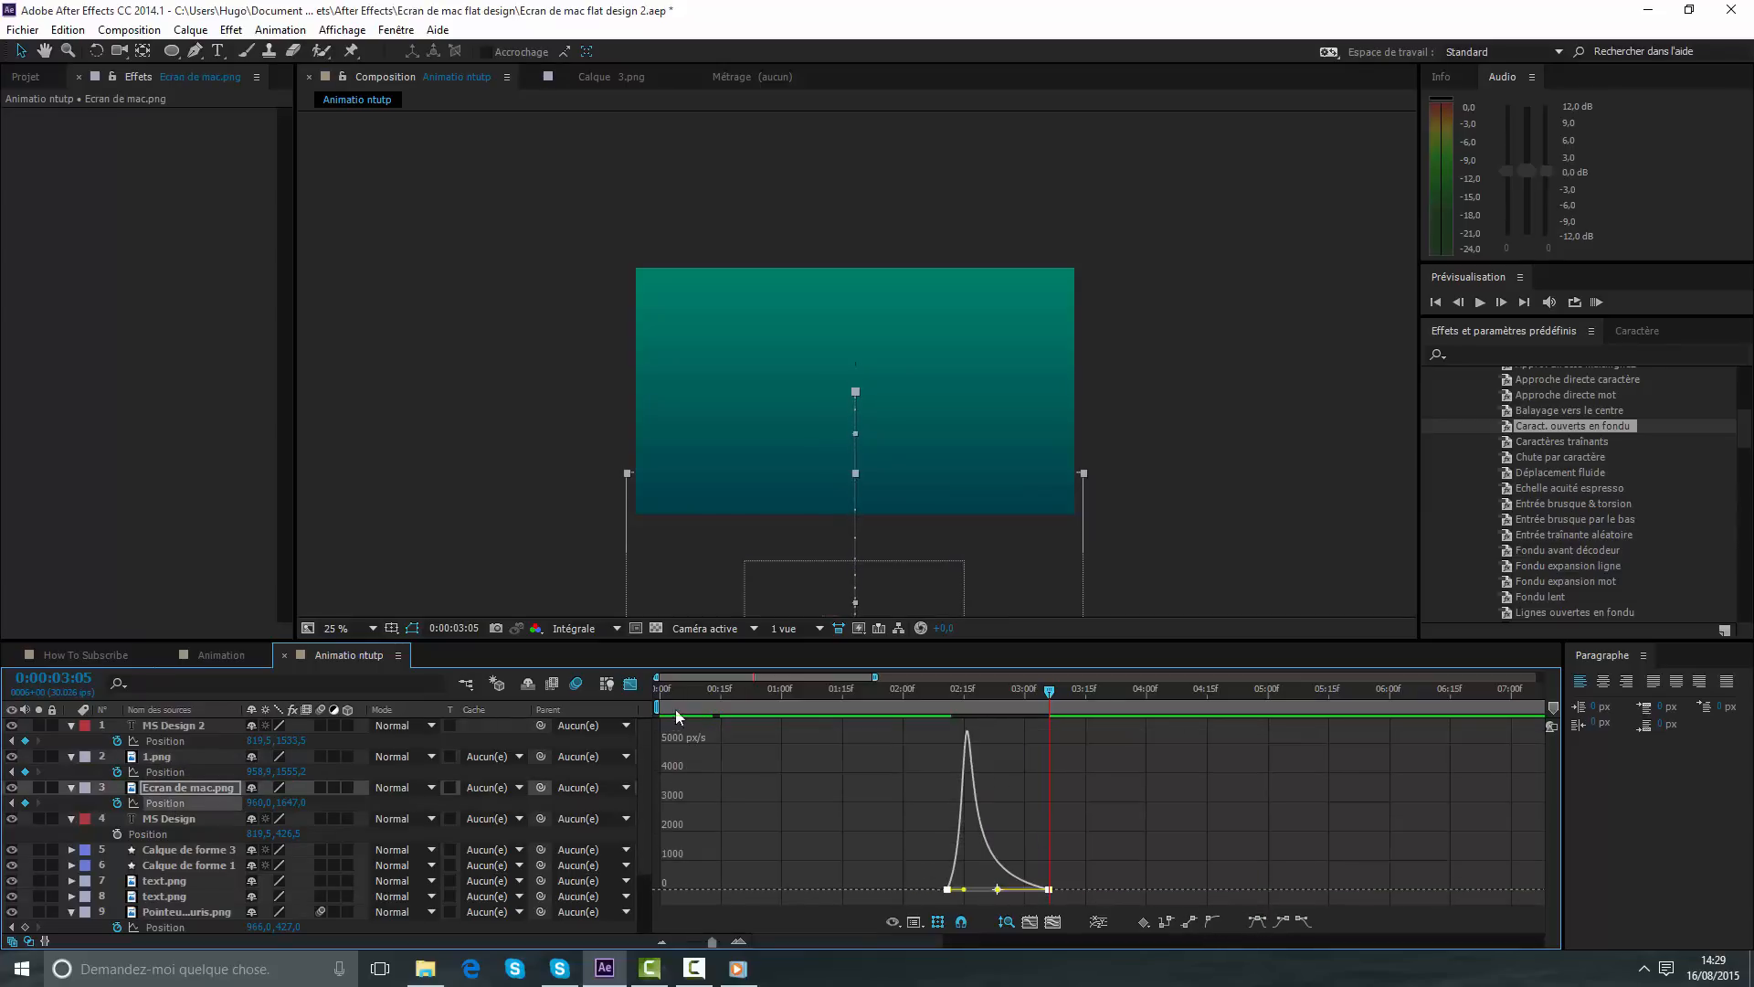
pyautogui.click(630, 683)
# - Preview the exit motion and move the three layers' ending Position keyframes earlier, to about 0:00:02:25
pyautogui.click(863, 694)
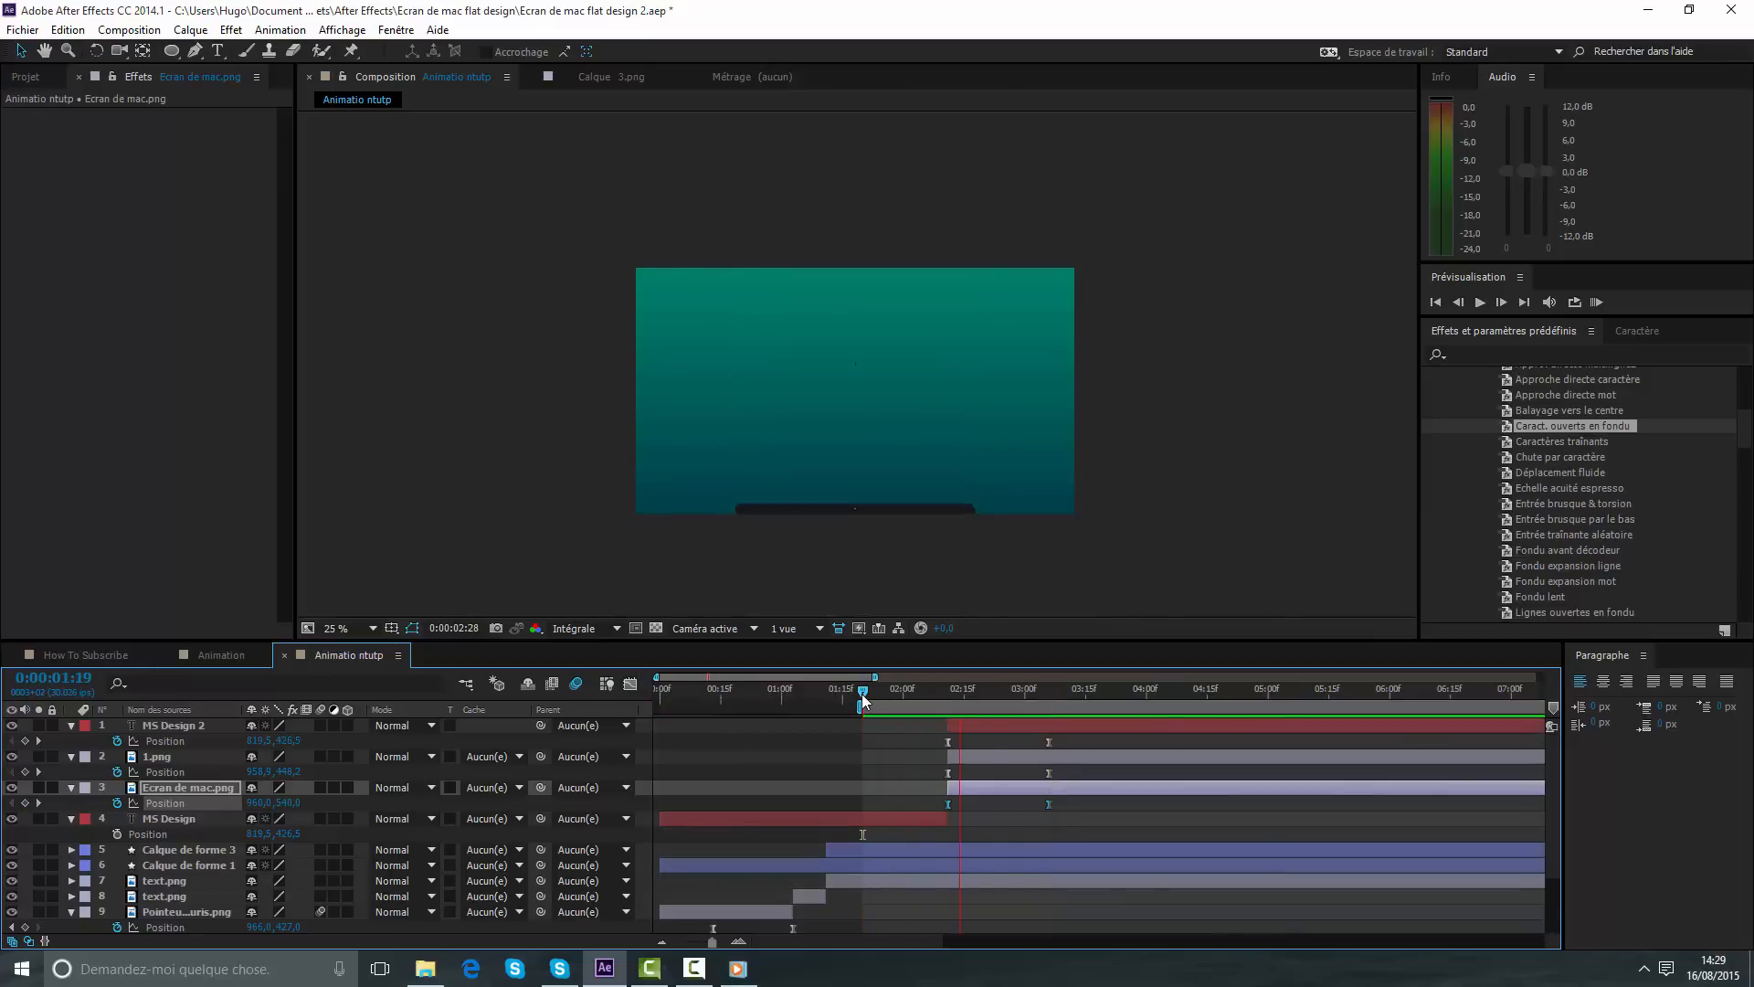
pyautogui.press('space')
pyautogui.press('space')
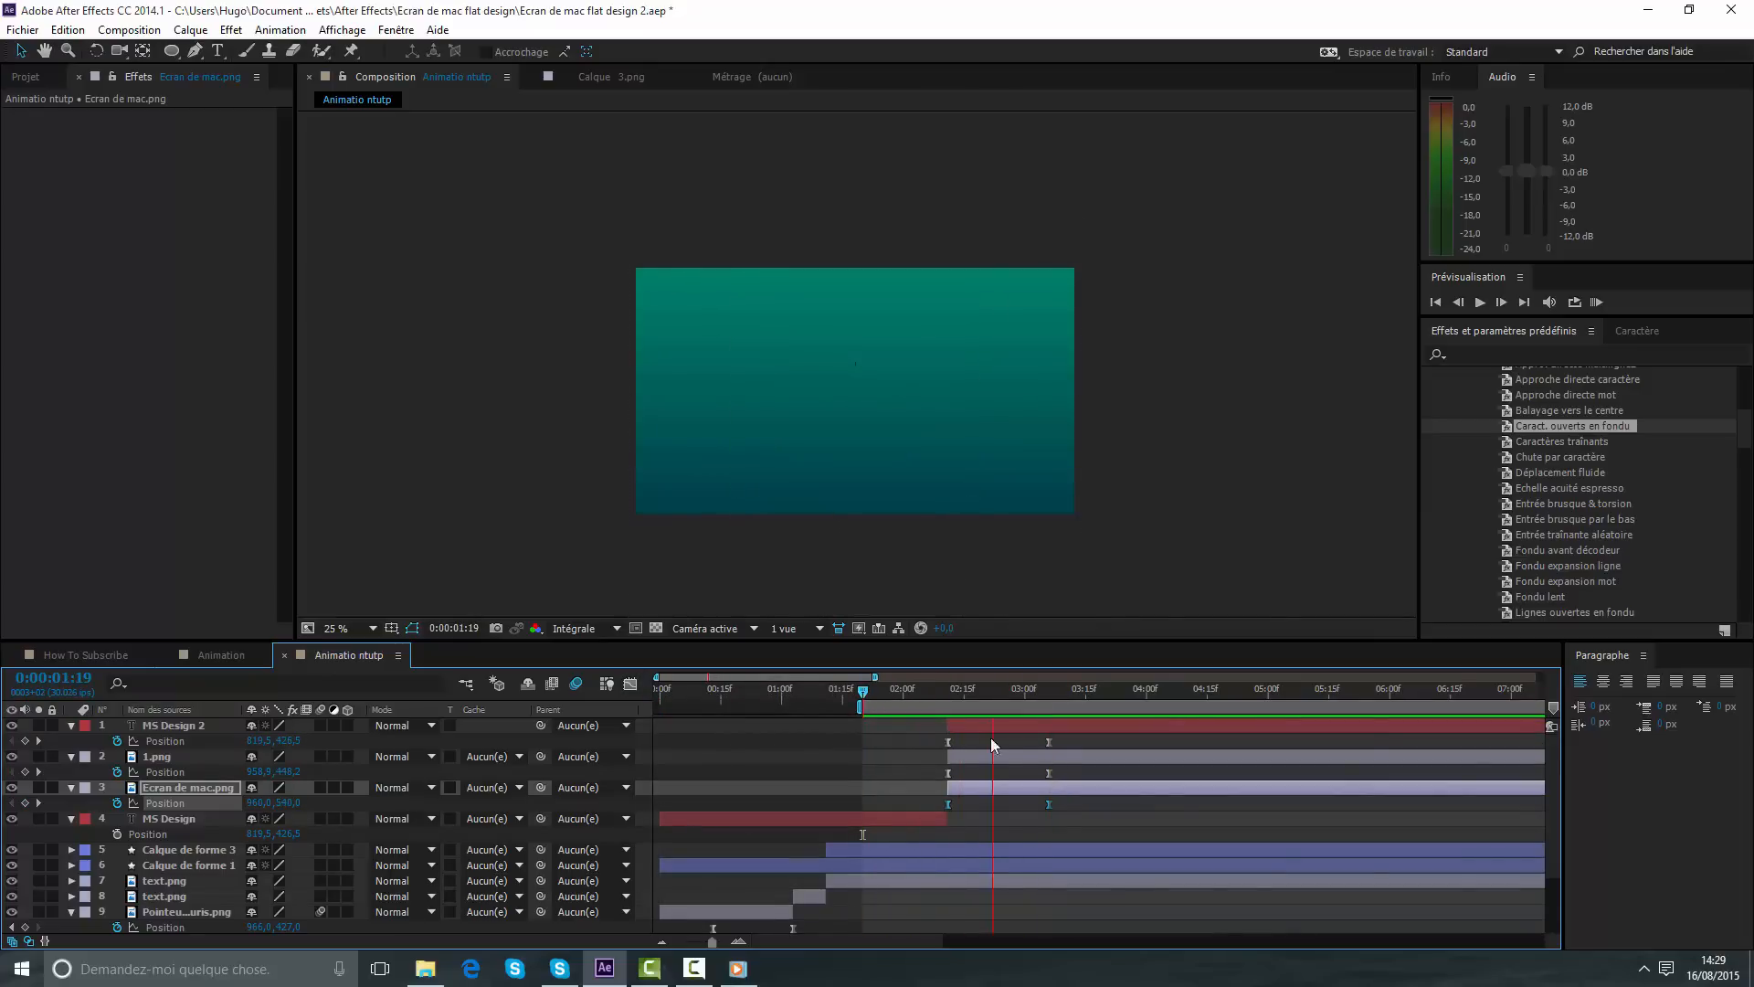
pyautogui.moveTo(1062, 812); pyautogui.dragTo(1009, 731)
pyautogui.press('space')
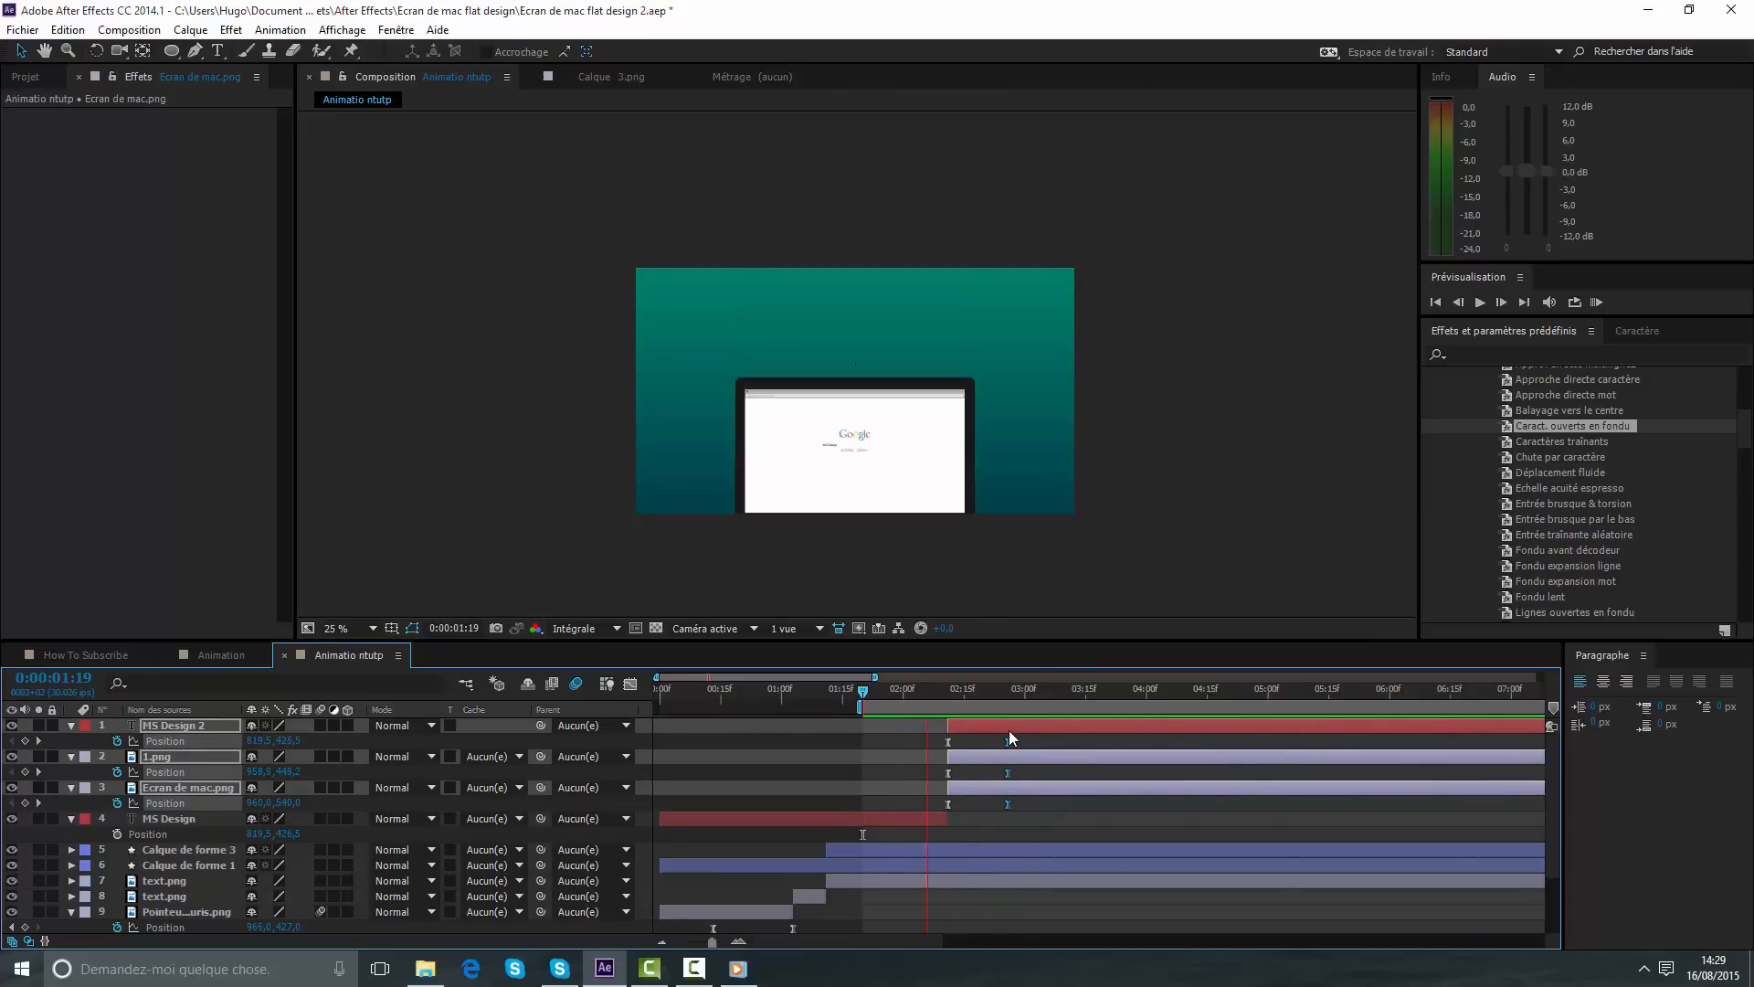
pyautogui.press('space')
# - Enable motion blur on MS Design 2, 1.png, Ecran de mac.png and "MS Design", and scrub through the exit motion
pyautogui.moveTo(946, 690); pyautogui.dragTo(964, 692)
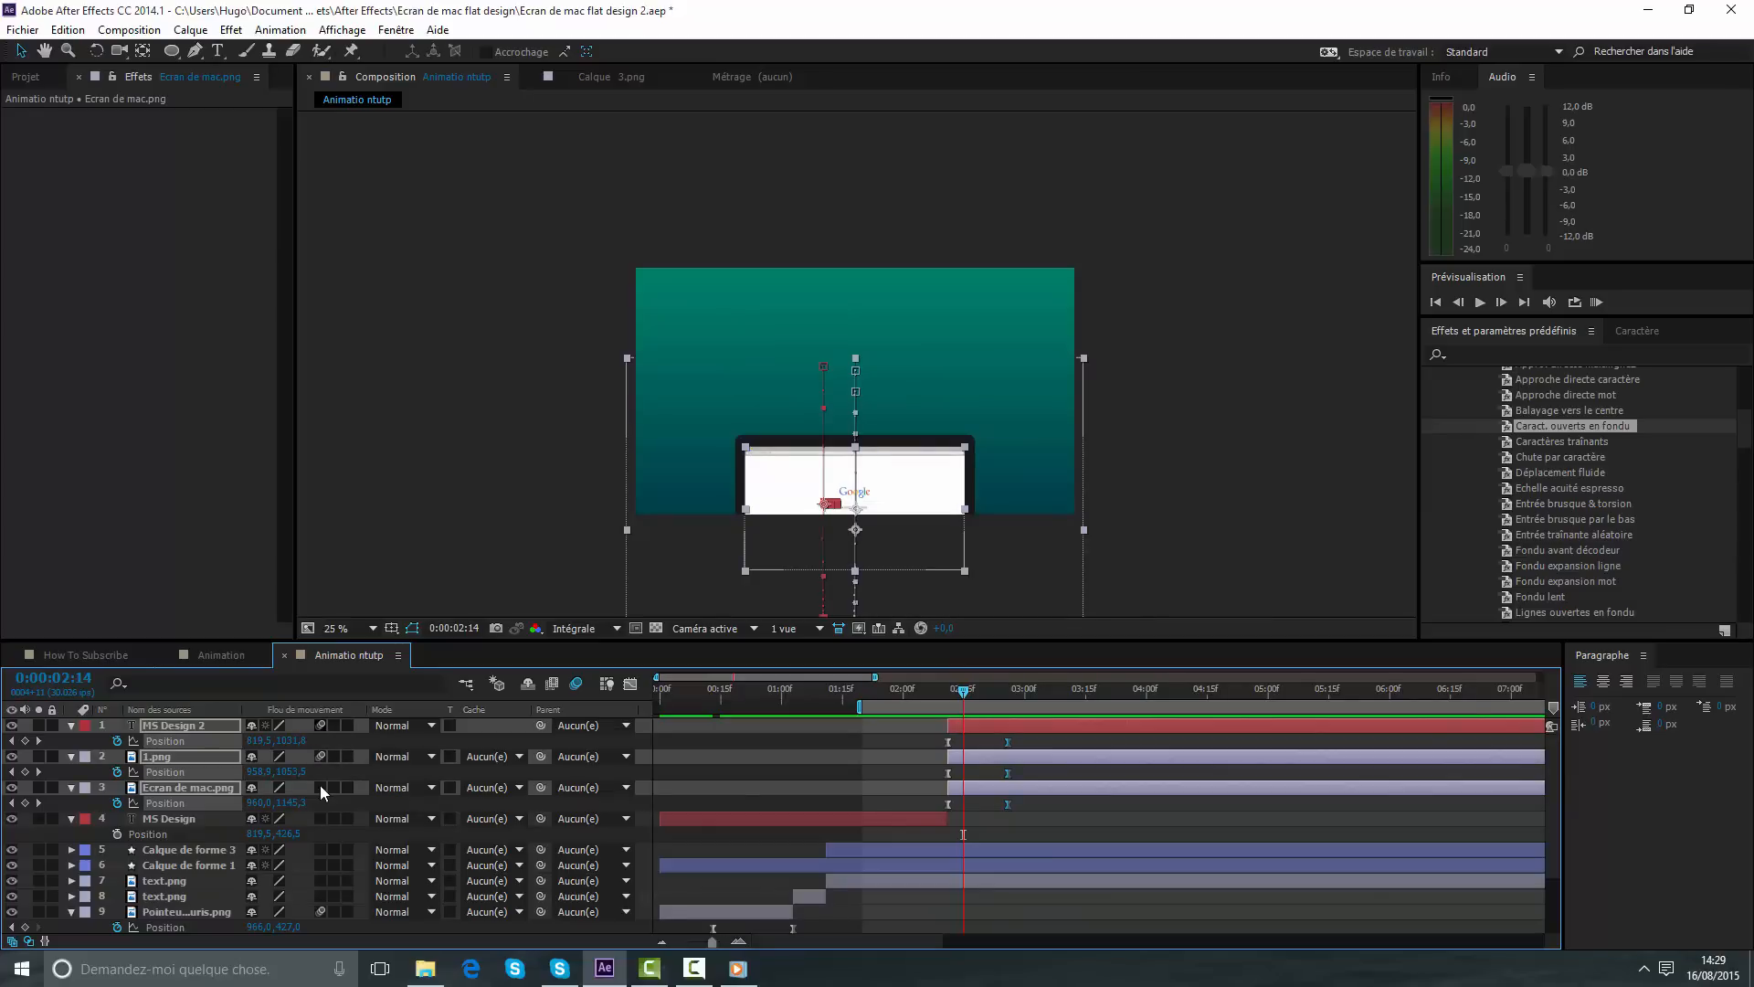
pyautogui.click(912, 762)
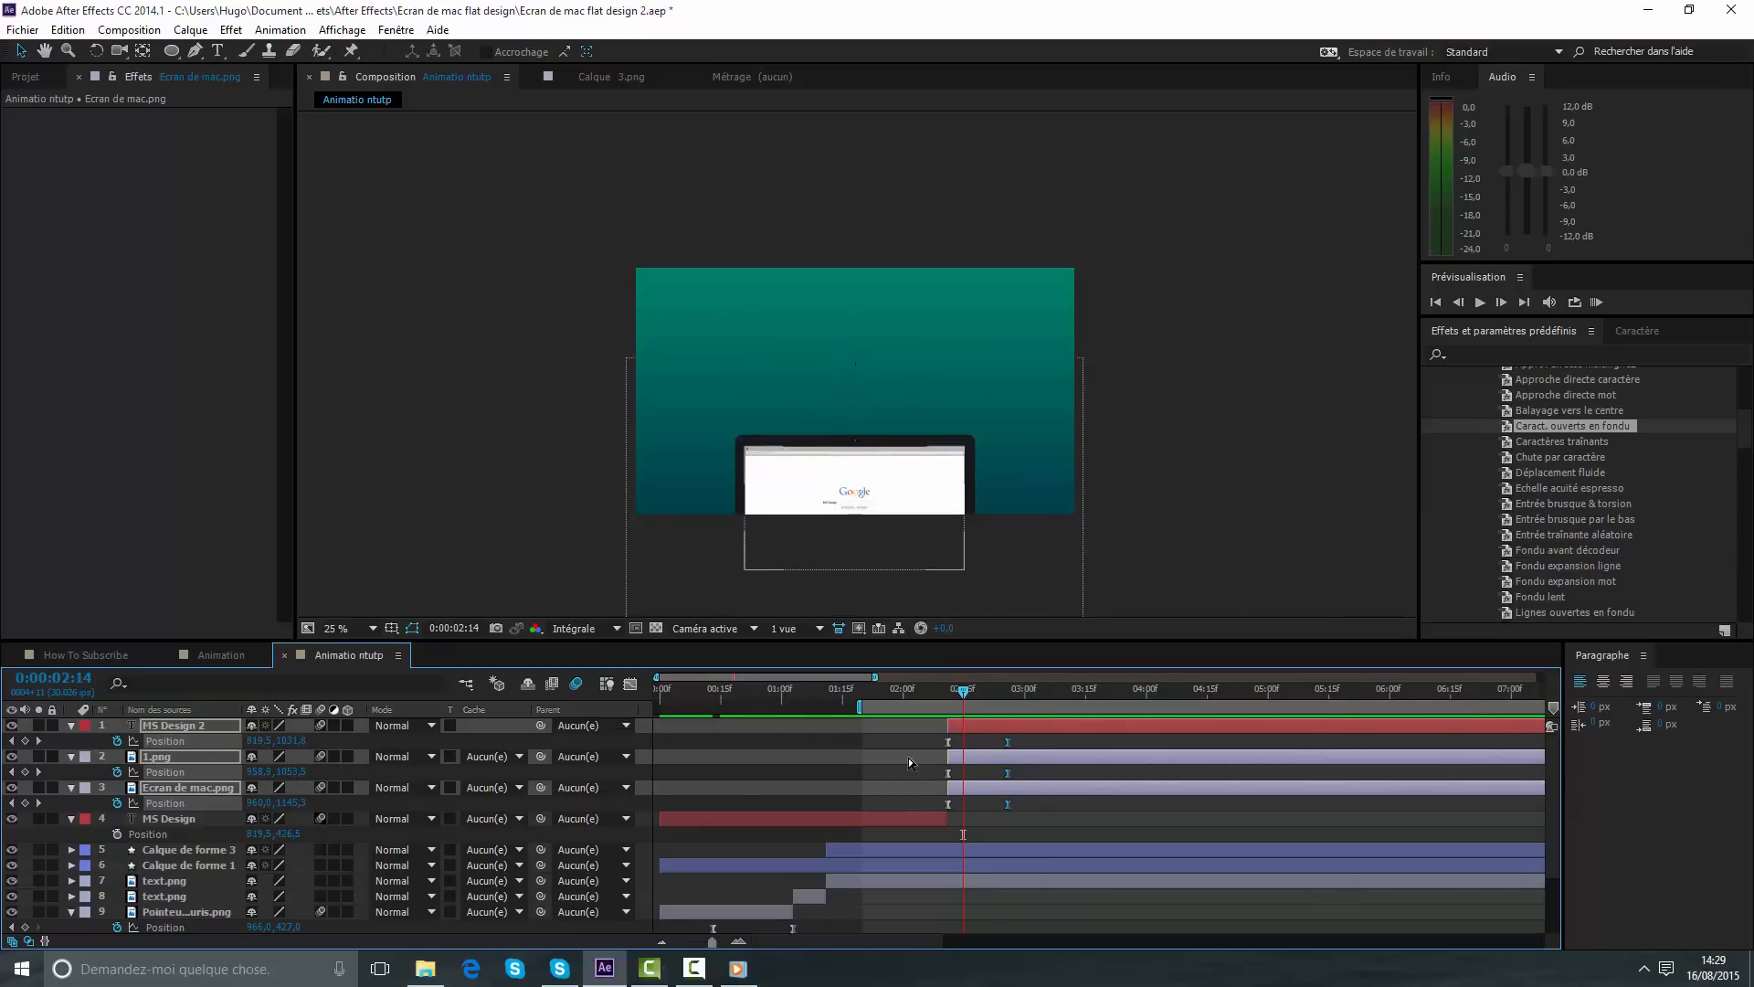
pyautogui.moveTo(964, 694); pyautogui.dragTo(946, 702)
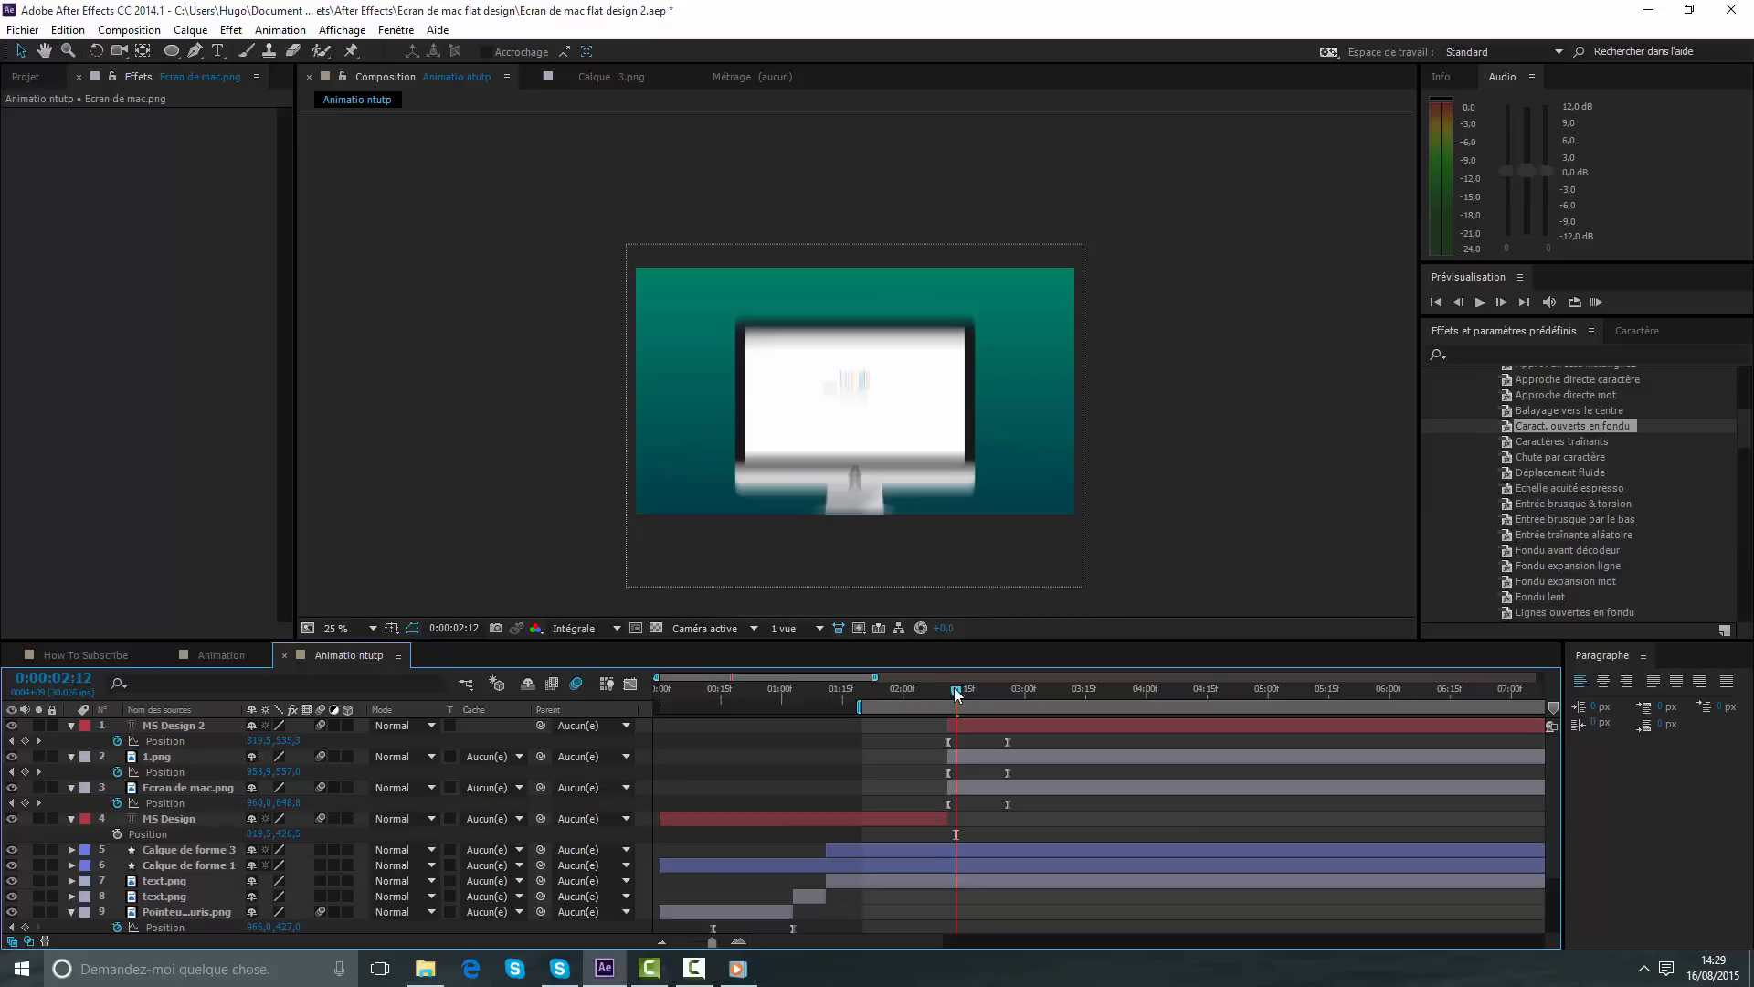
pyautogui.moveTo(956, 699); pyautogui.dragTo(1013, 702)
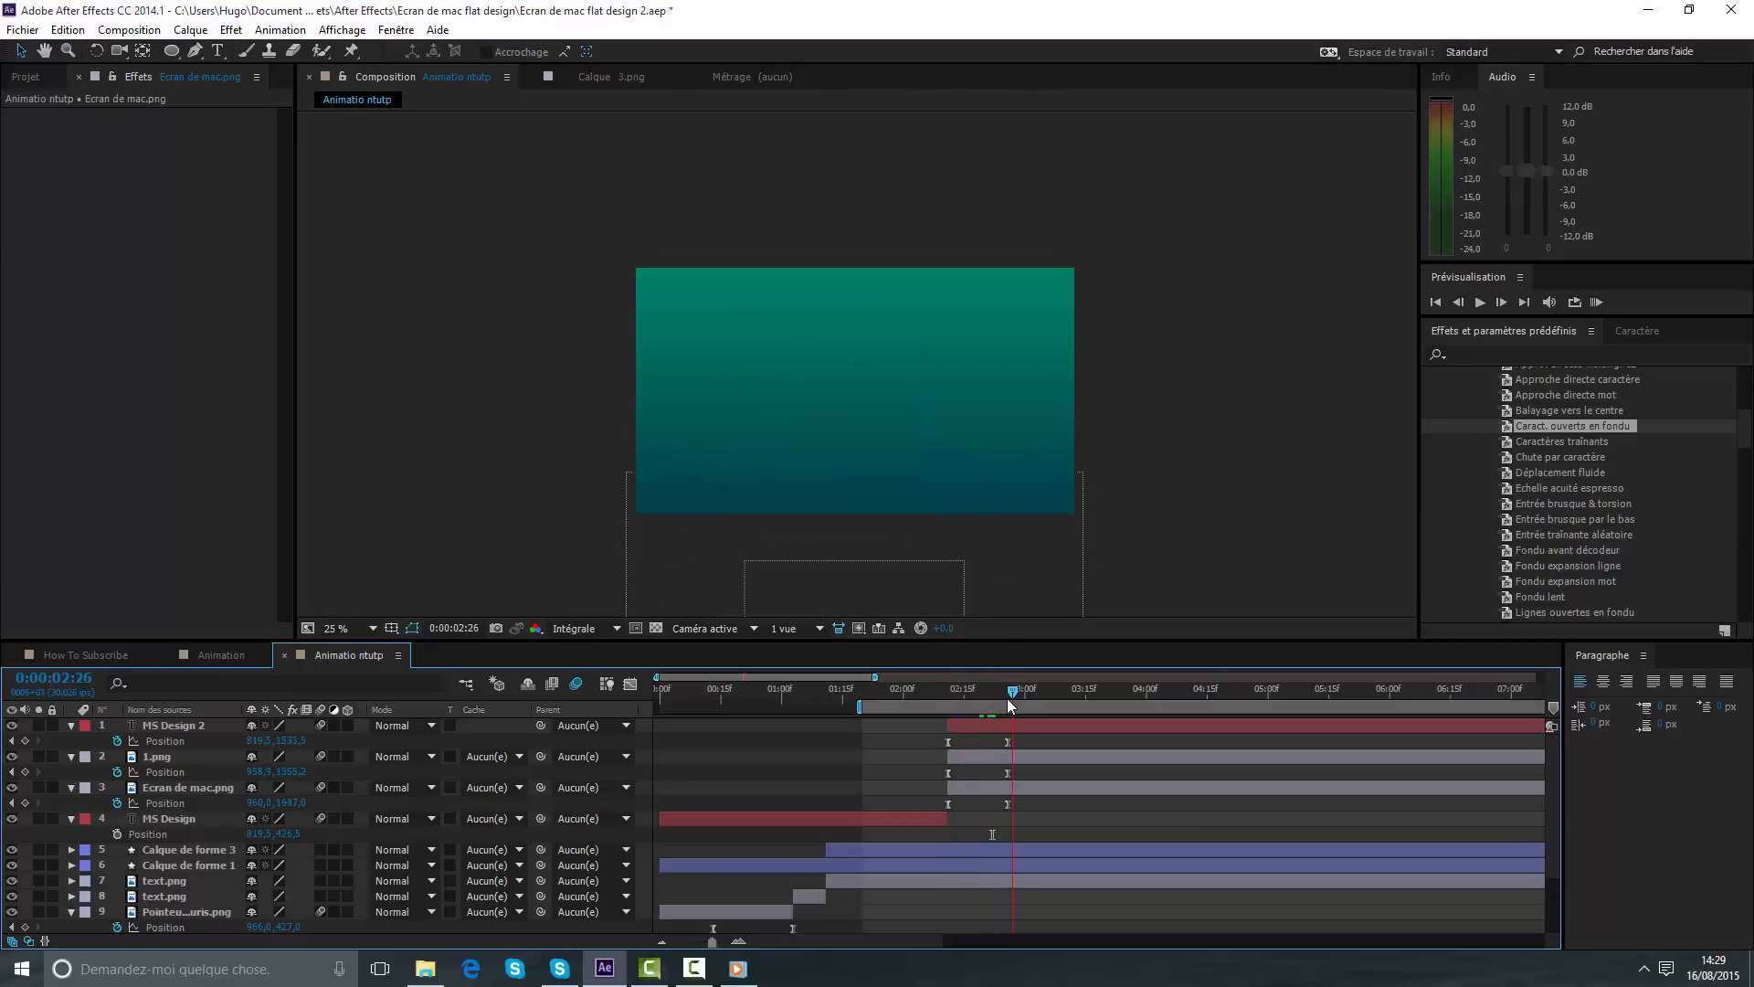
# - Collapse the expanded properties of all layers in the timeline
pyautogui.click(71, 725)
pyautogui.click(70, 742)
pyautogui.click(72, 759)
pyautogui.click(73, 774)
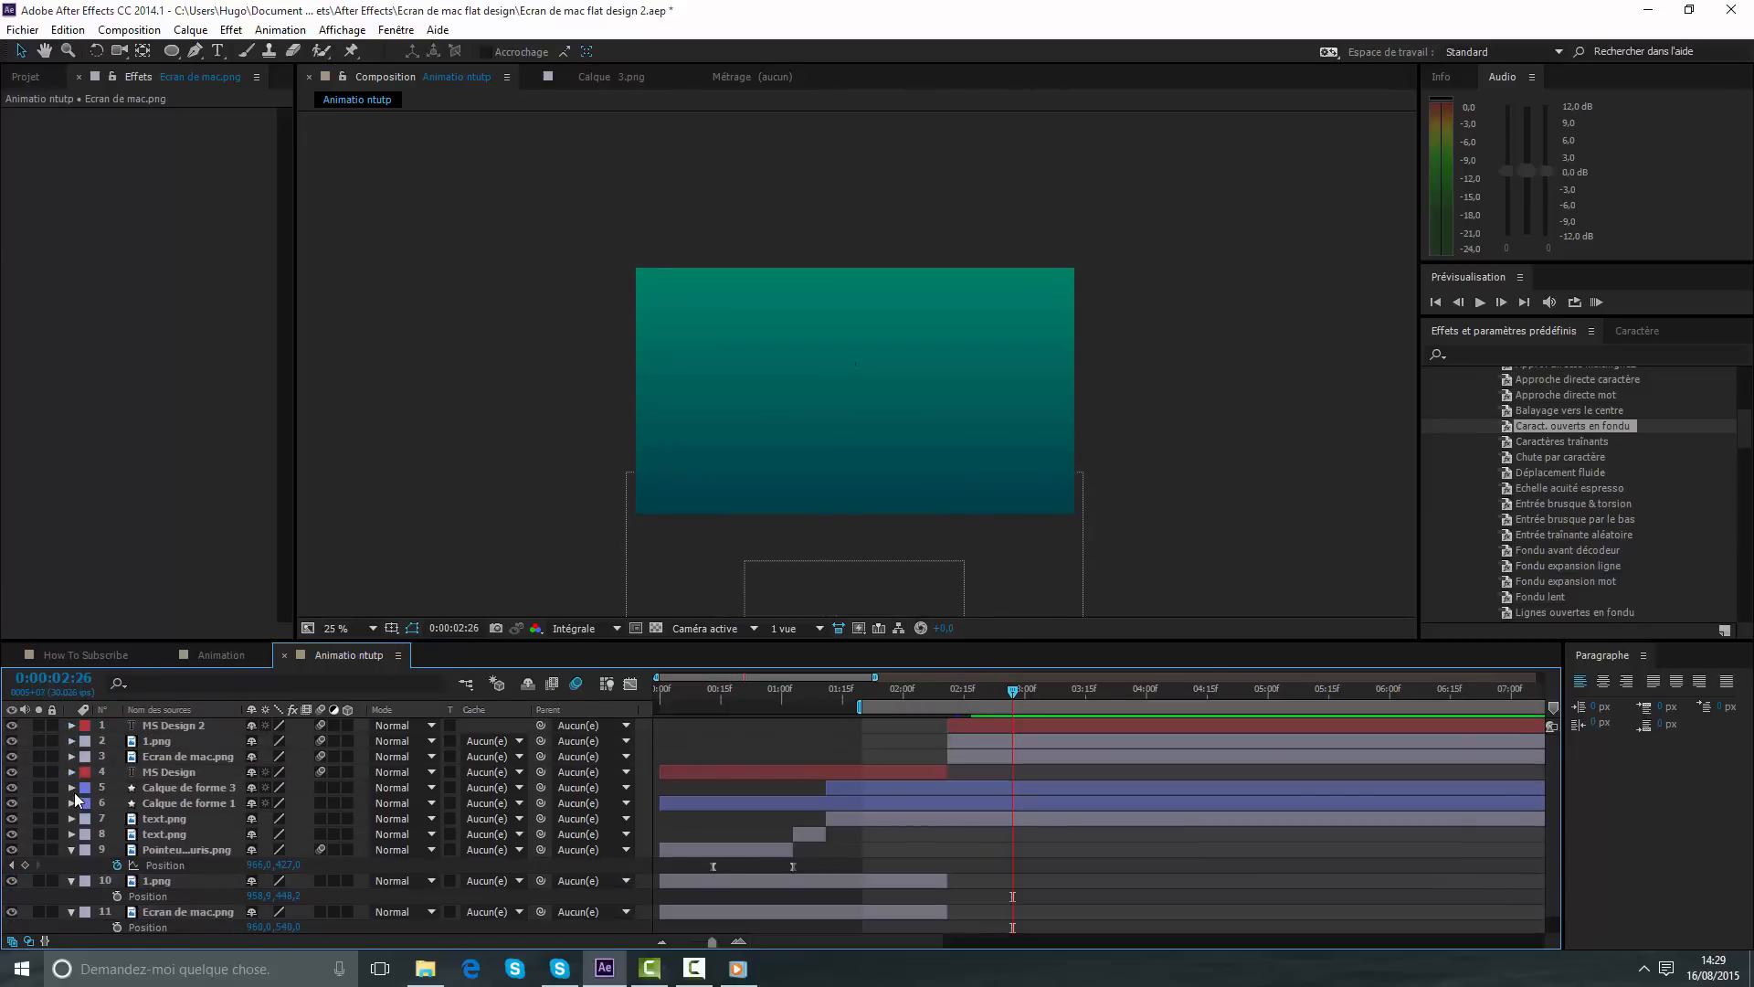
pyautogui.click(73, 881)
pyautogui.click(70, 851)
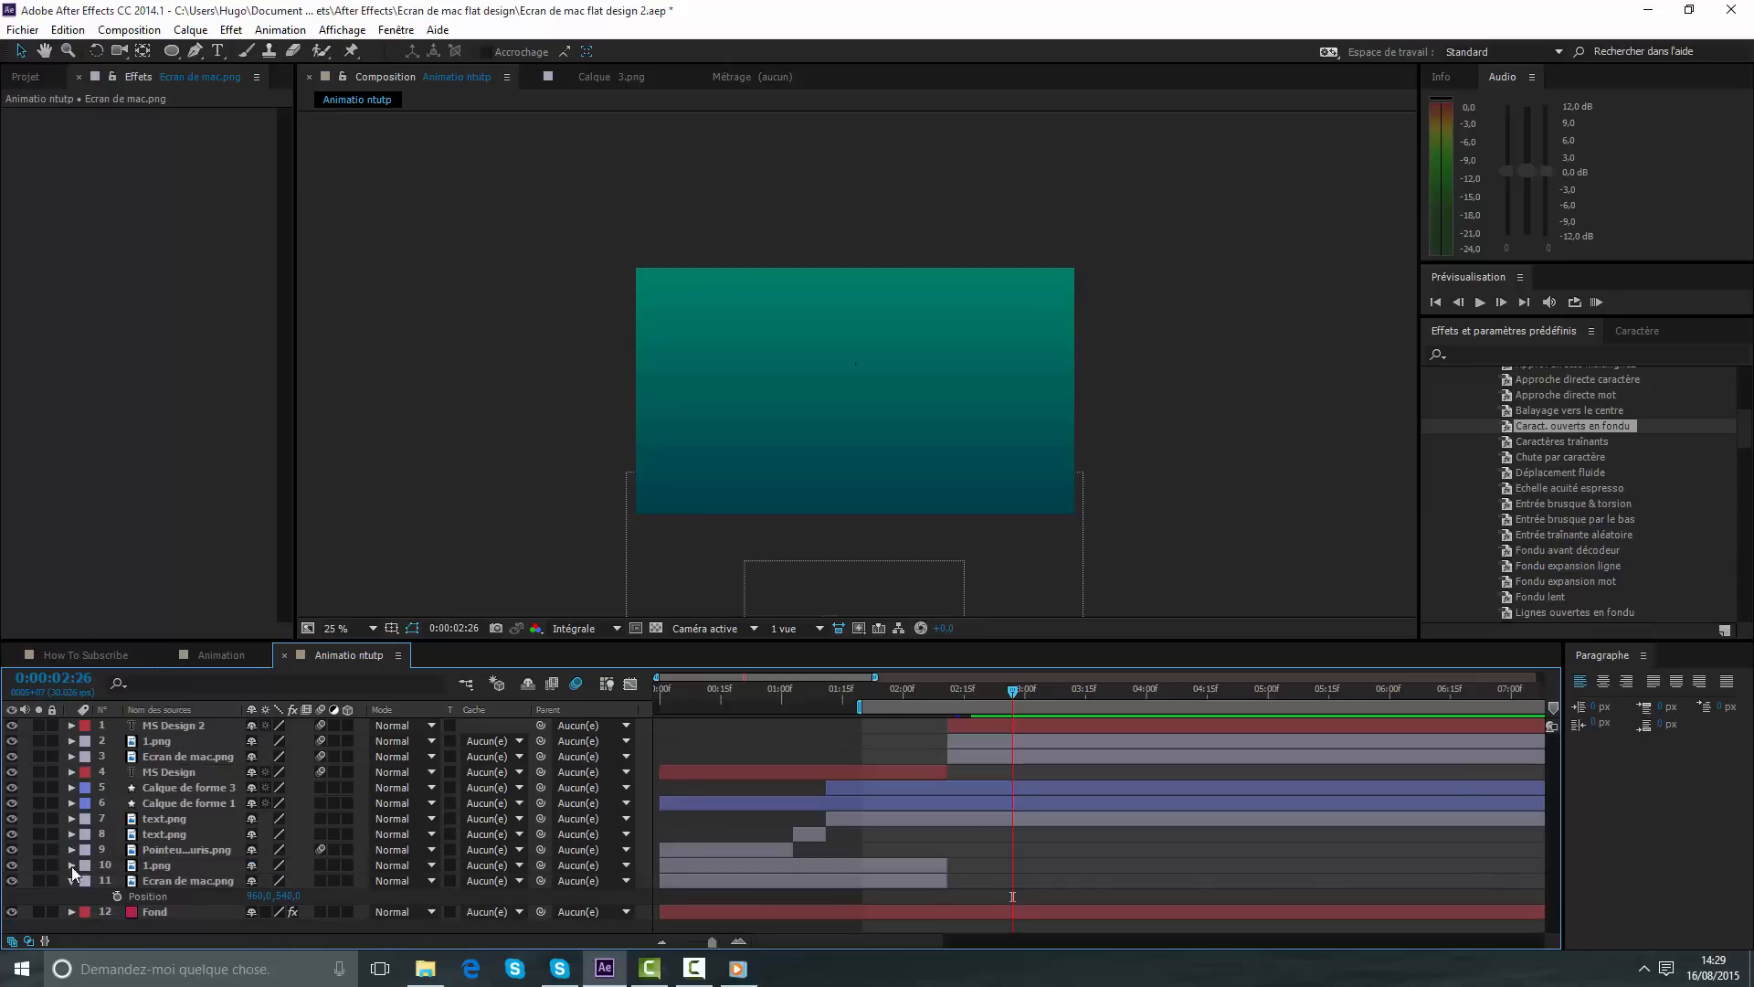
pyautogui.click(73, 879)
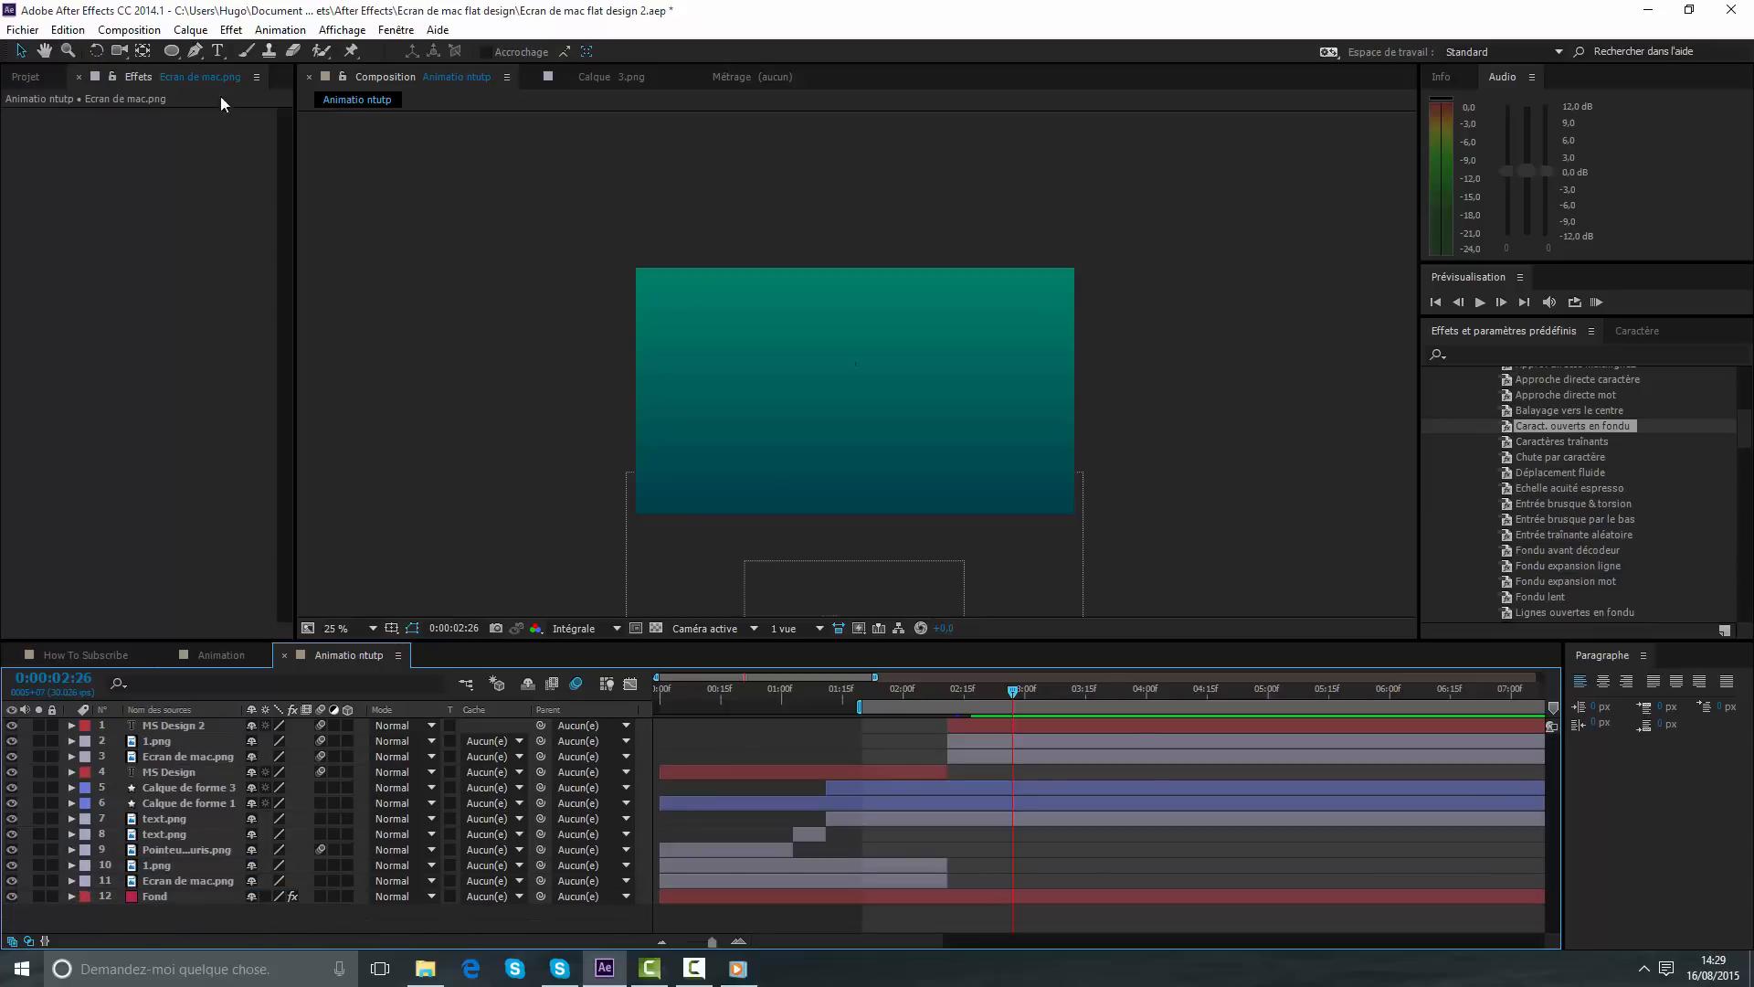
# - Create a new text layer in the composition
pyautogui.rightClick(1096, 875)
pyautogui.moveTo(1238, 722)
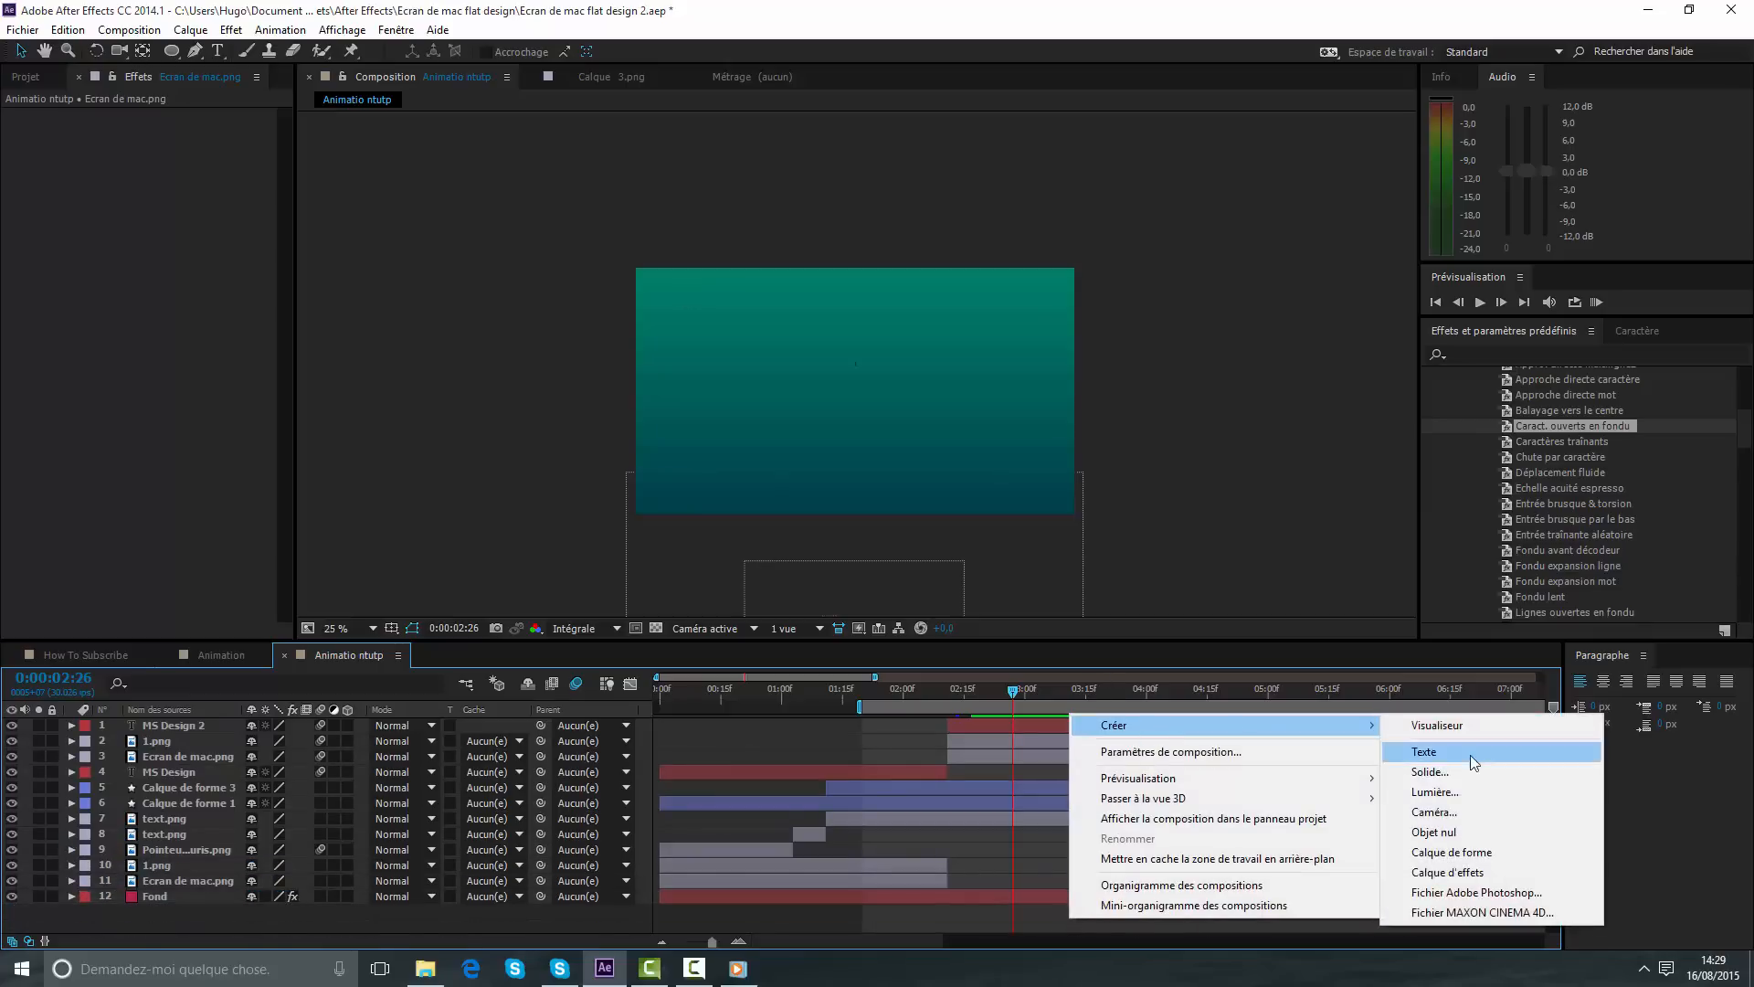
pyautogui.click(1476, 749)
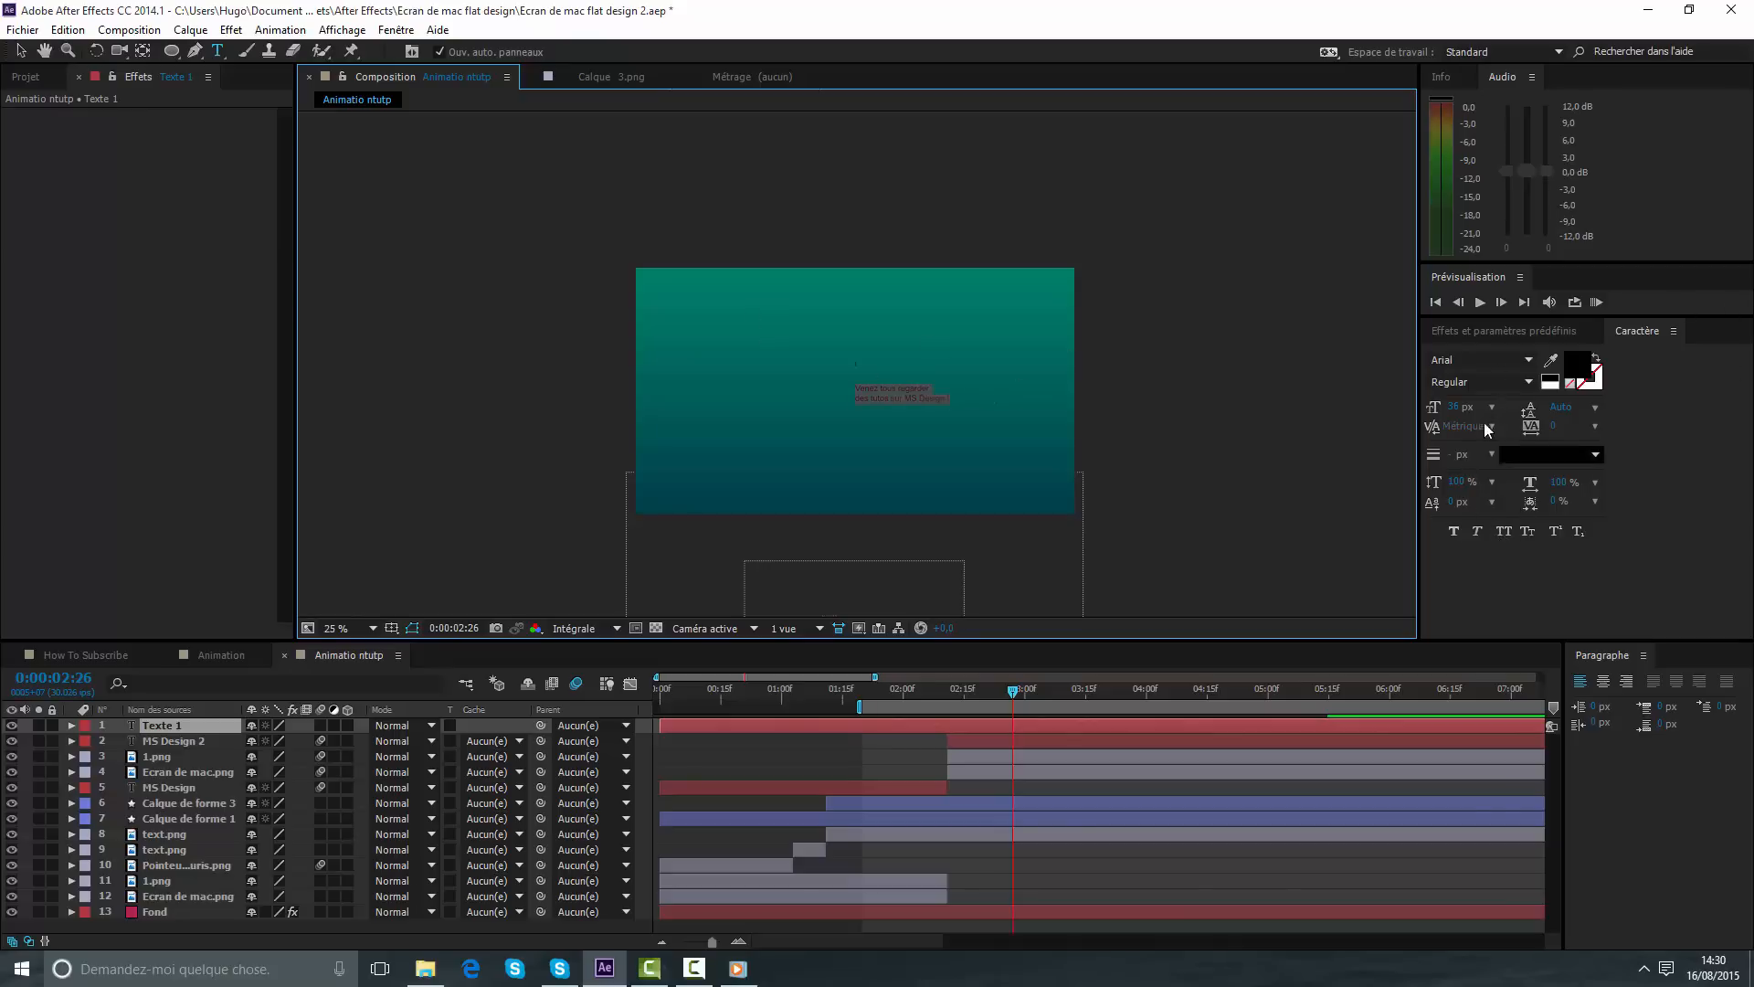
# - Swap the text's fill and stroke and set its stroke colour to blue #009CFF
pyautogui.click(1596, 375)
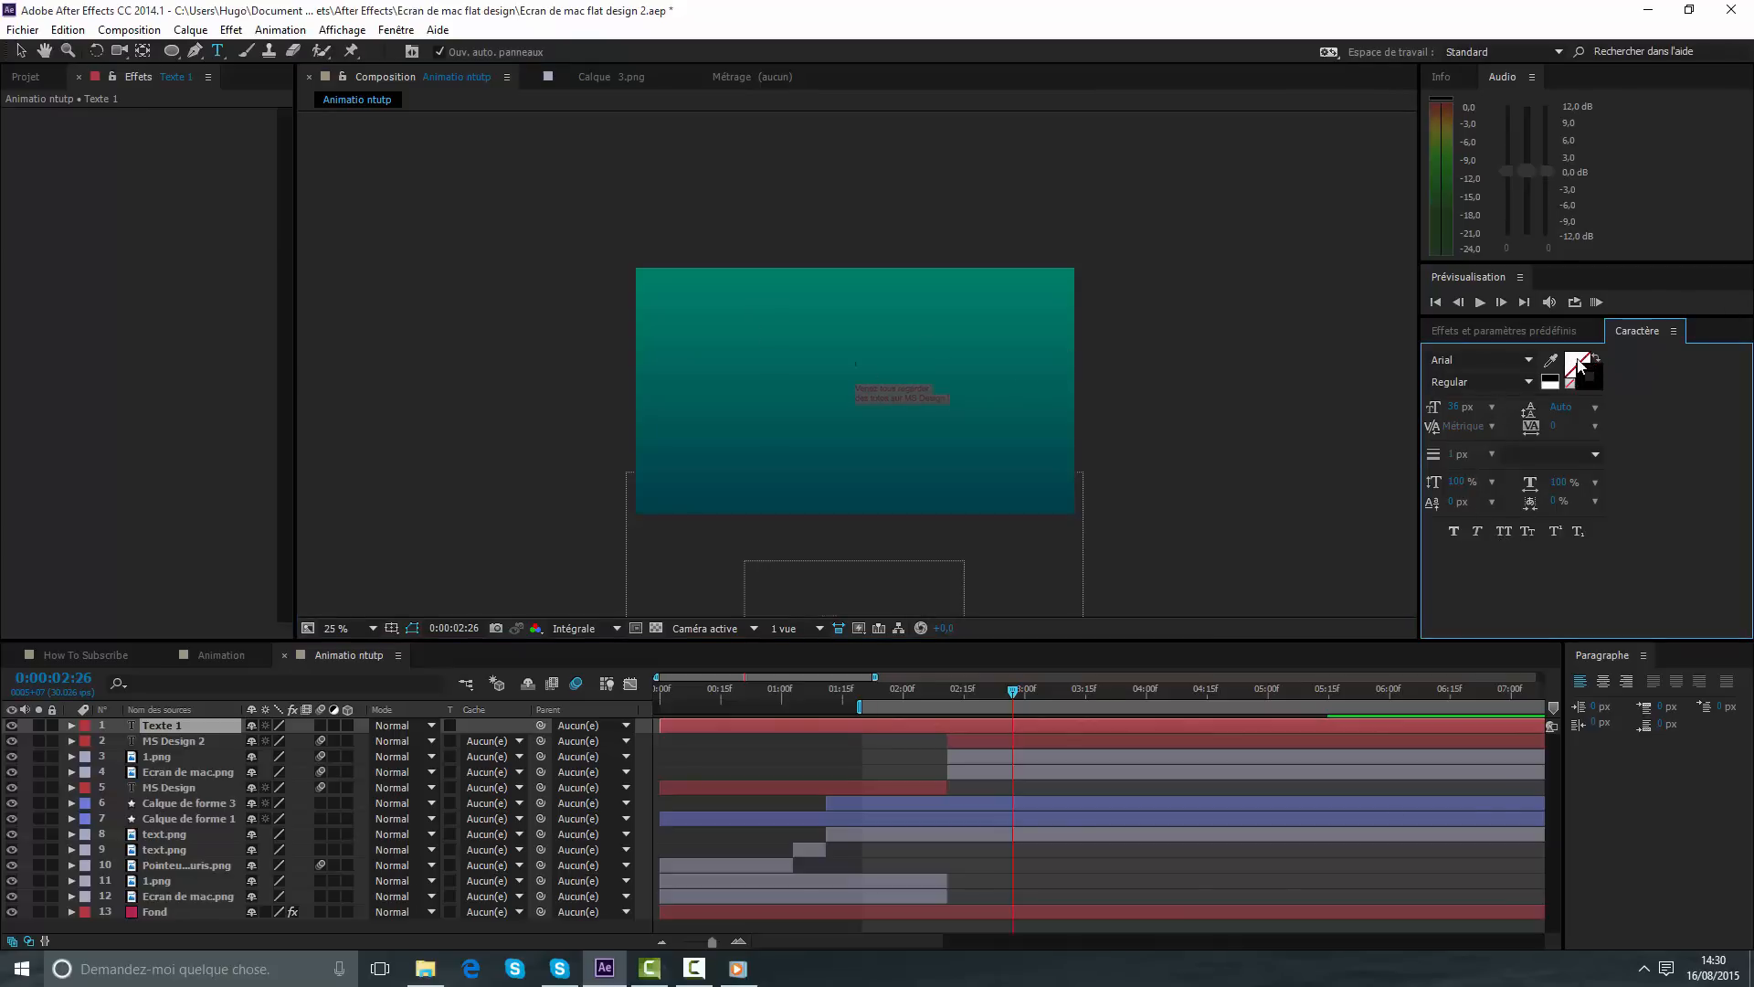
pyautogui.click(1578, 366)
pyautogui.click(330, 648)
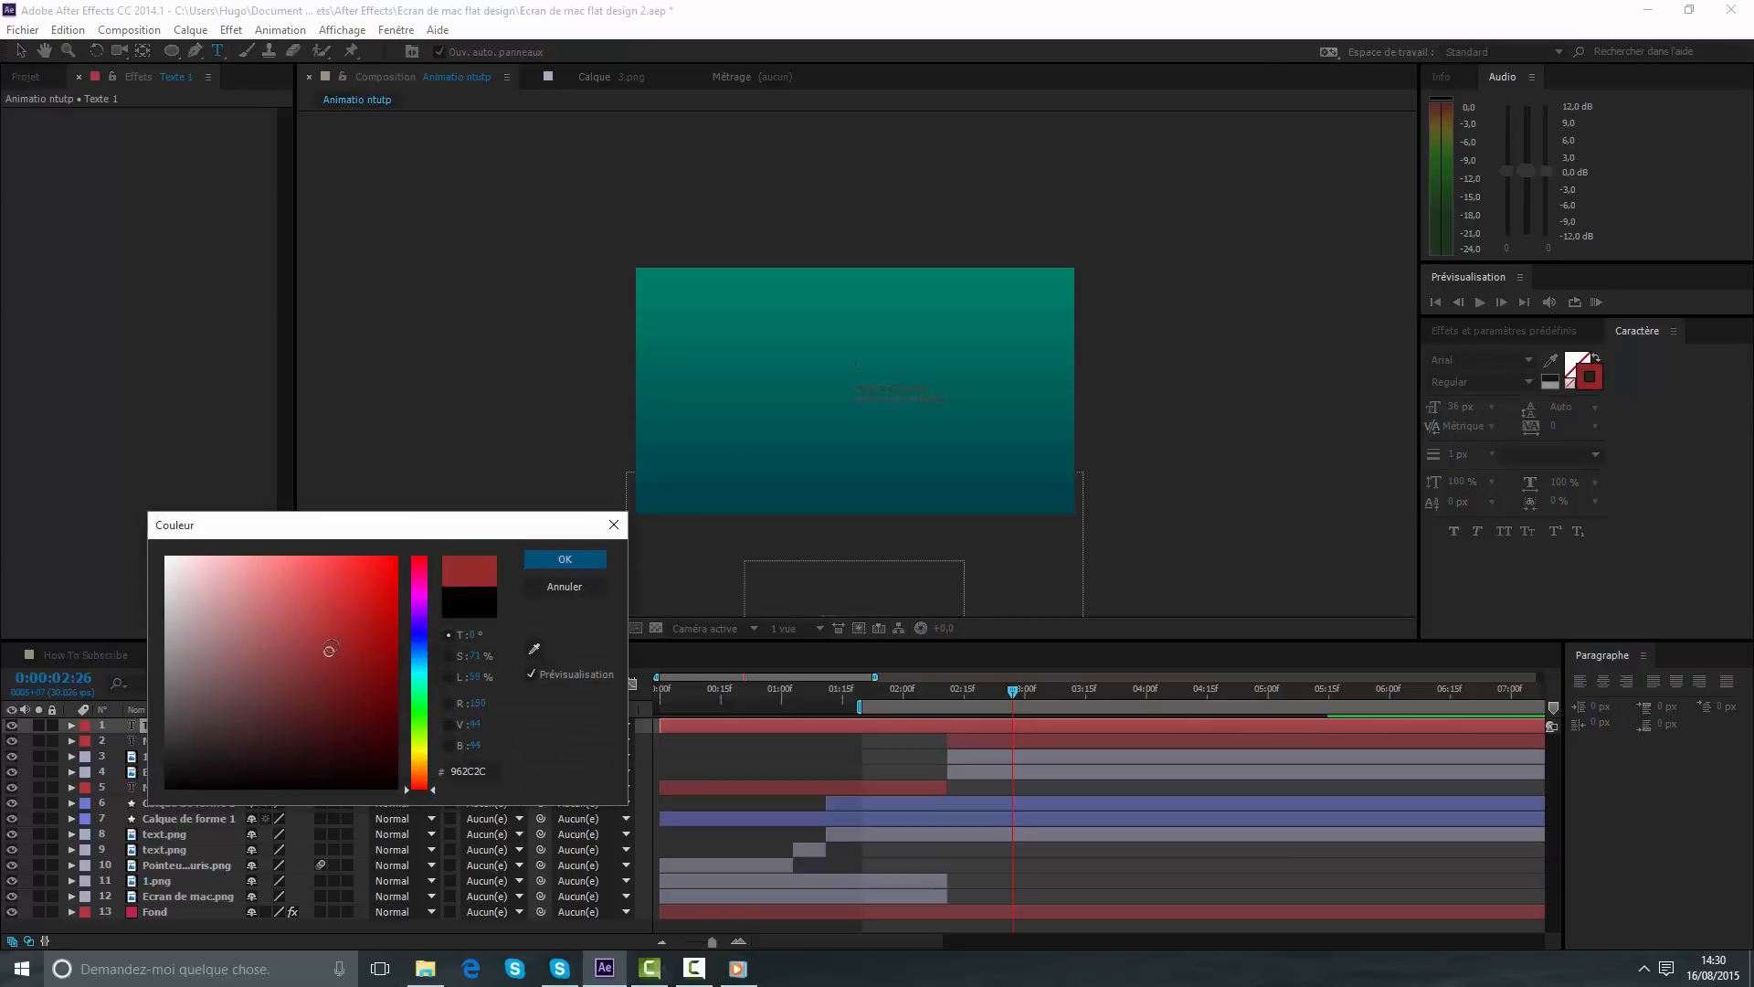
pyautogui.moveTo(419, 710); pyautogui.dragTo(419, 664)
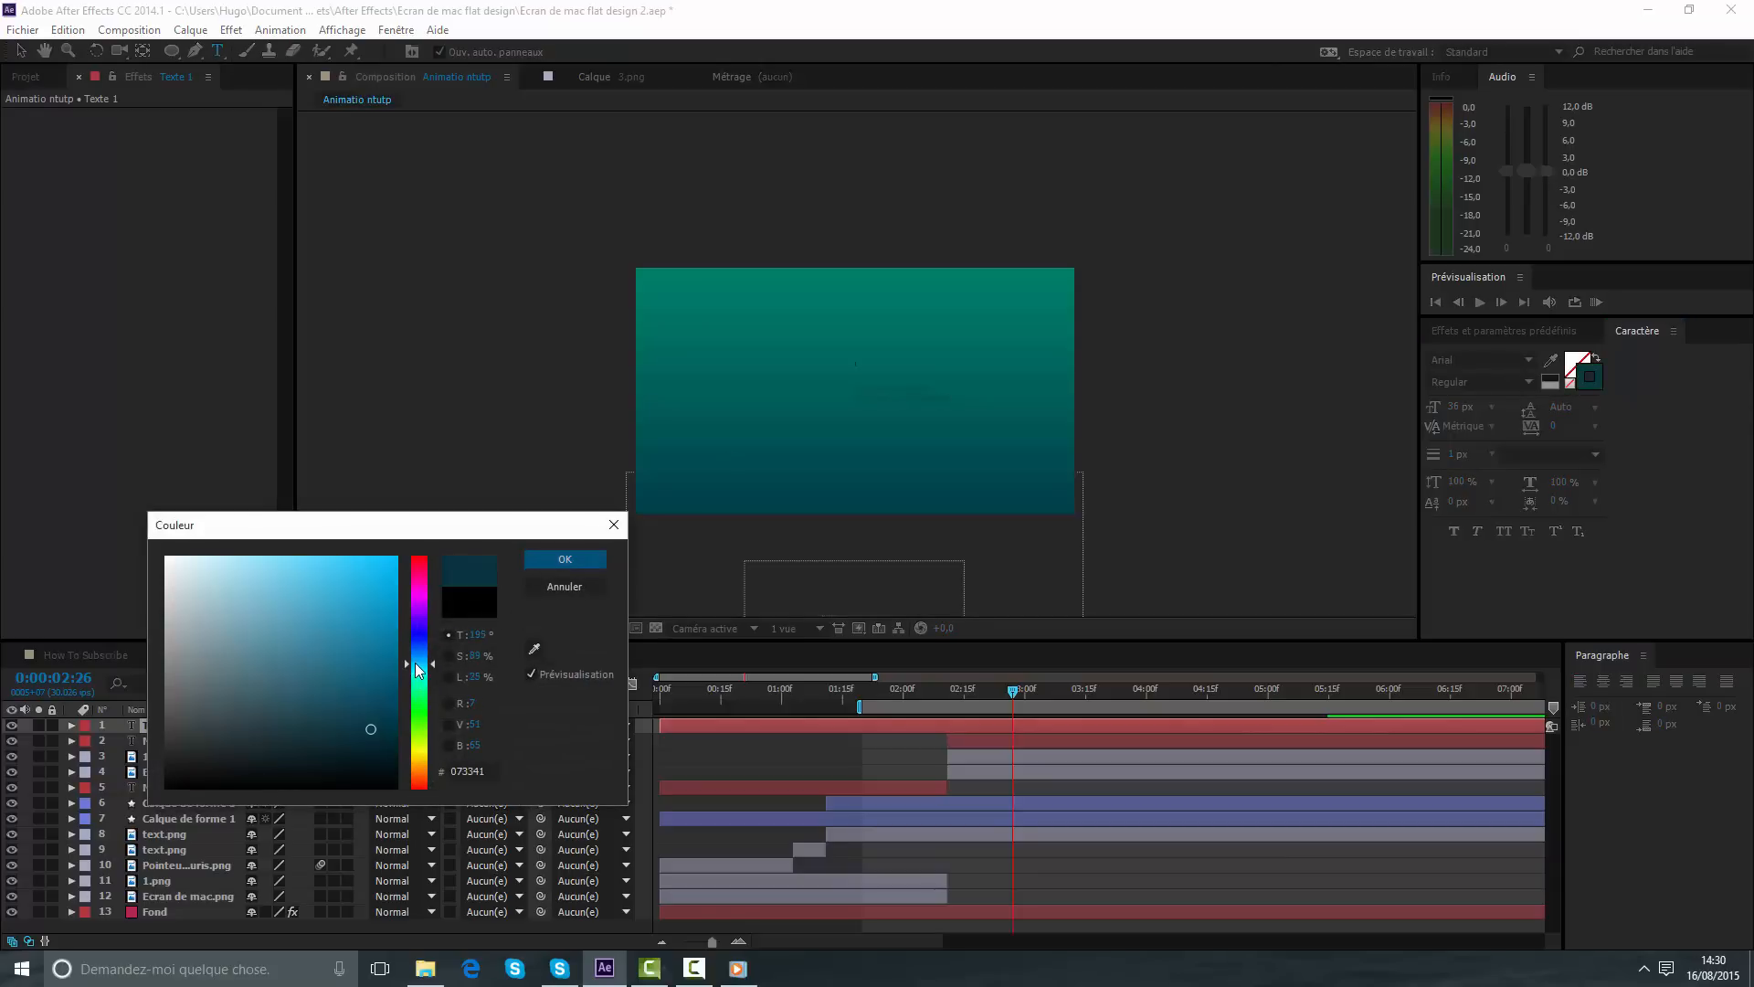
pyautogui.click(395, 564)
pyautogui.moveTo(439, 537); pyautogui.dragTo(437, 544)
pyautogui.moveTo(419, 658); pyautogui.dragTo(392, 651)
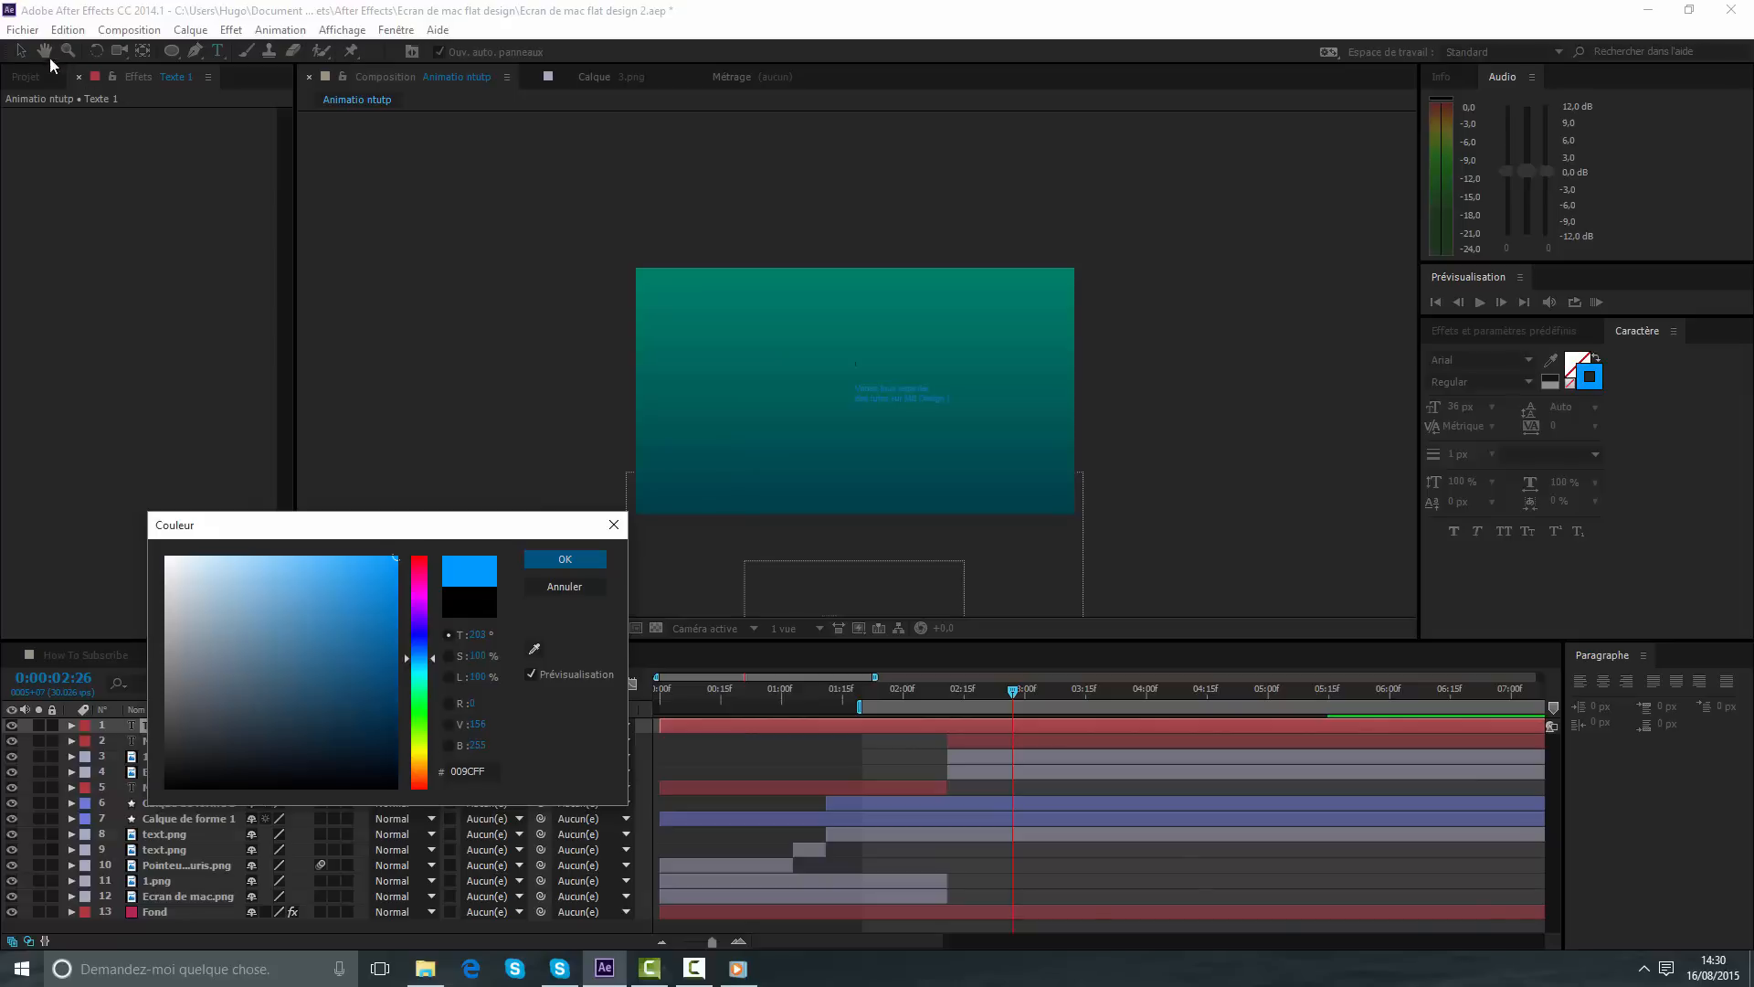
pyautogui.press('Return')
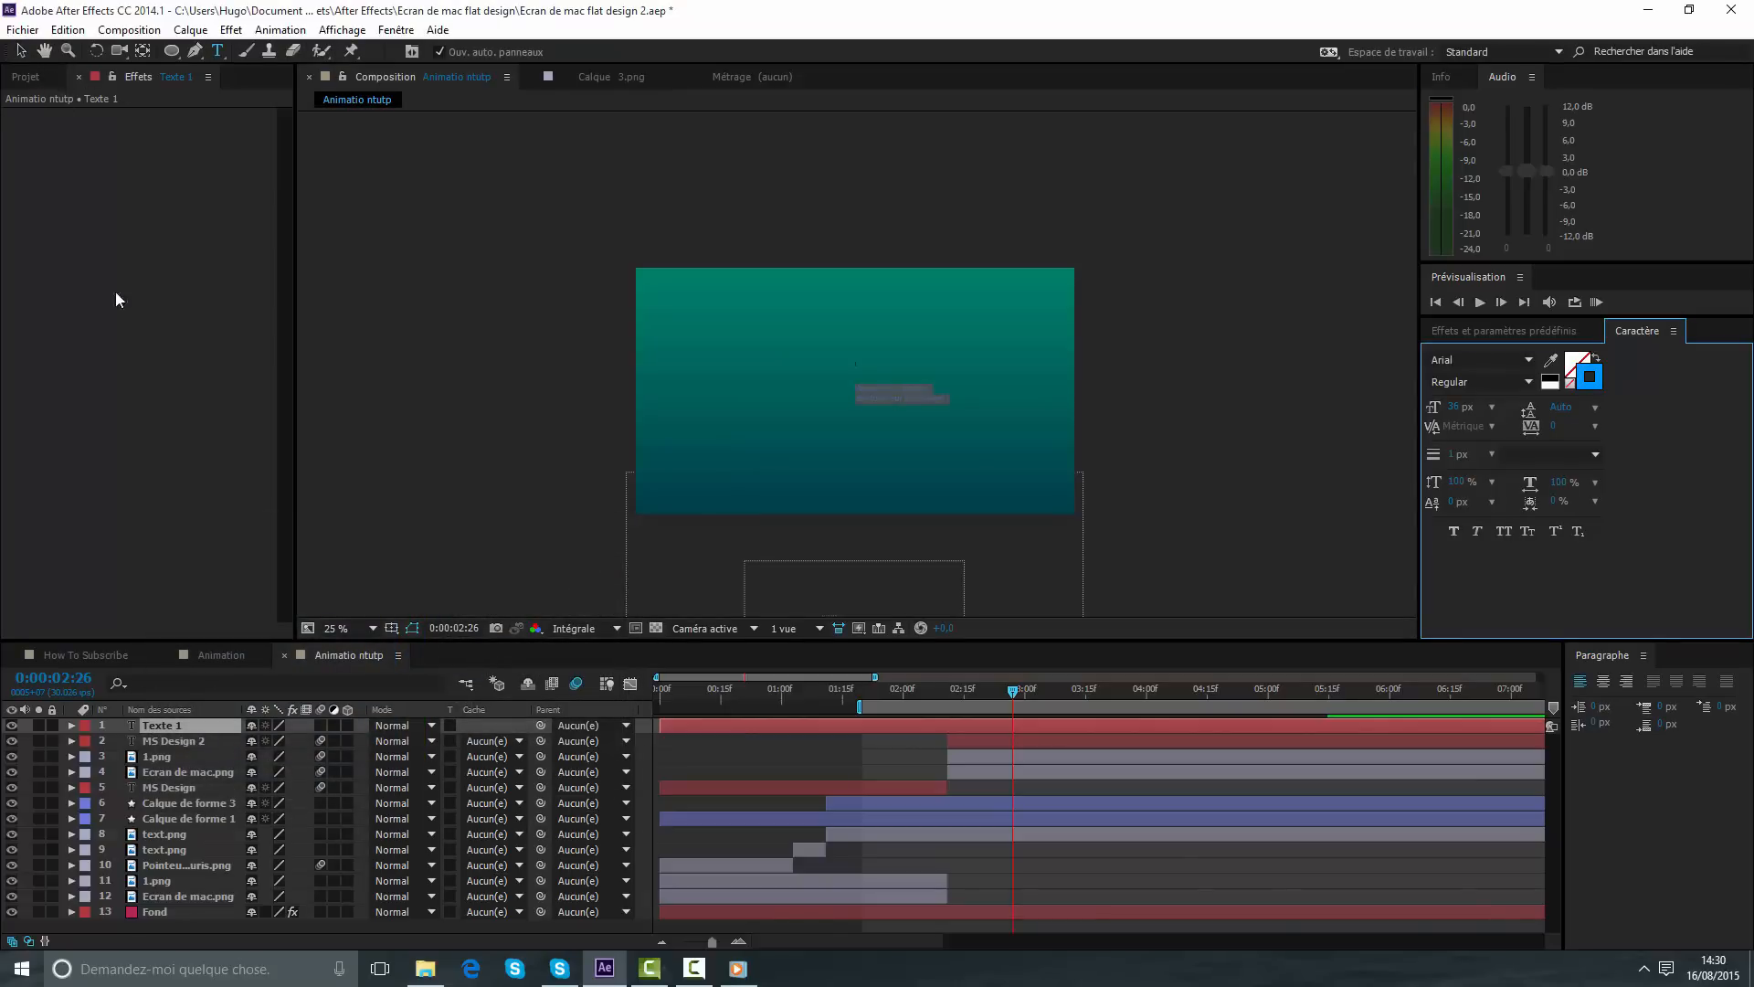
# - Enter the placeholder text "ss", scale it up to about 1190%, and place it near the centre of the frame
pyautogui.write('ss')
pyautogui.click(211, 730)
pyautogui.press('s')
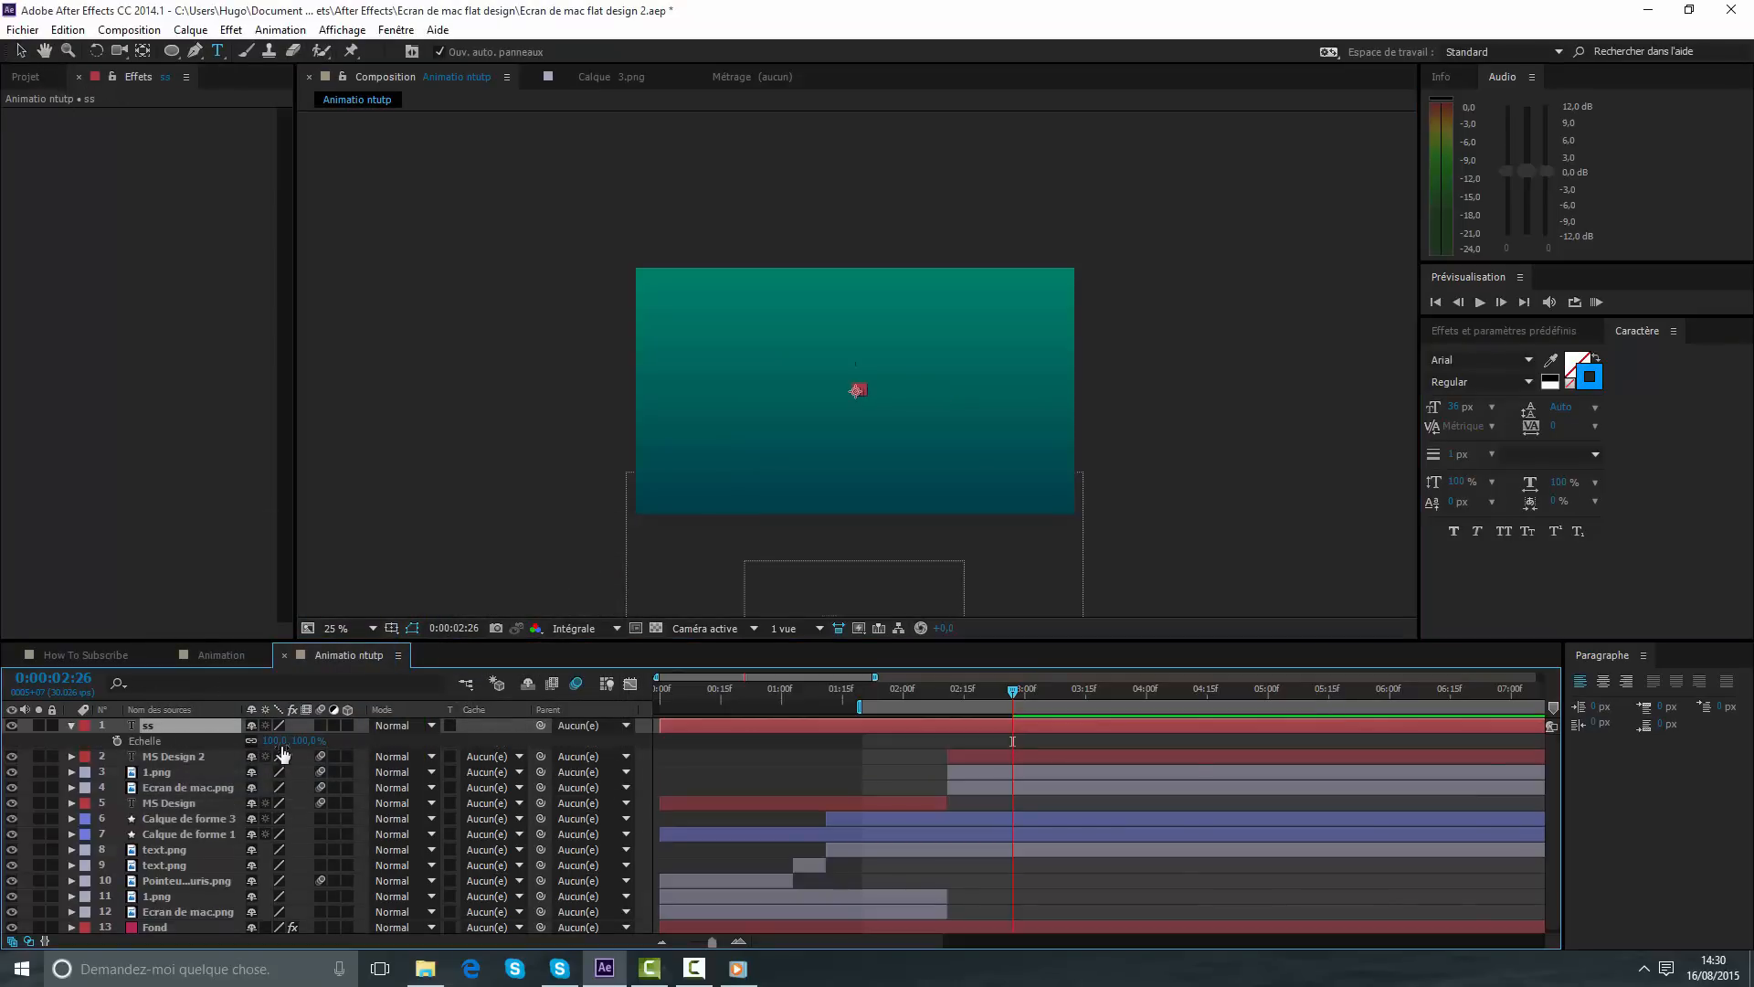
pyautogui.moveTo(283, 741); pyautogui.dragTo(1150, 482)
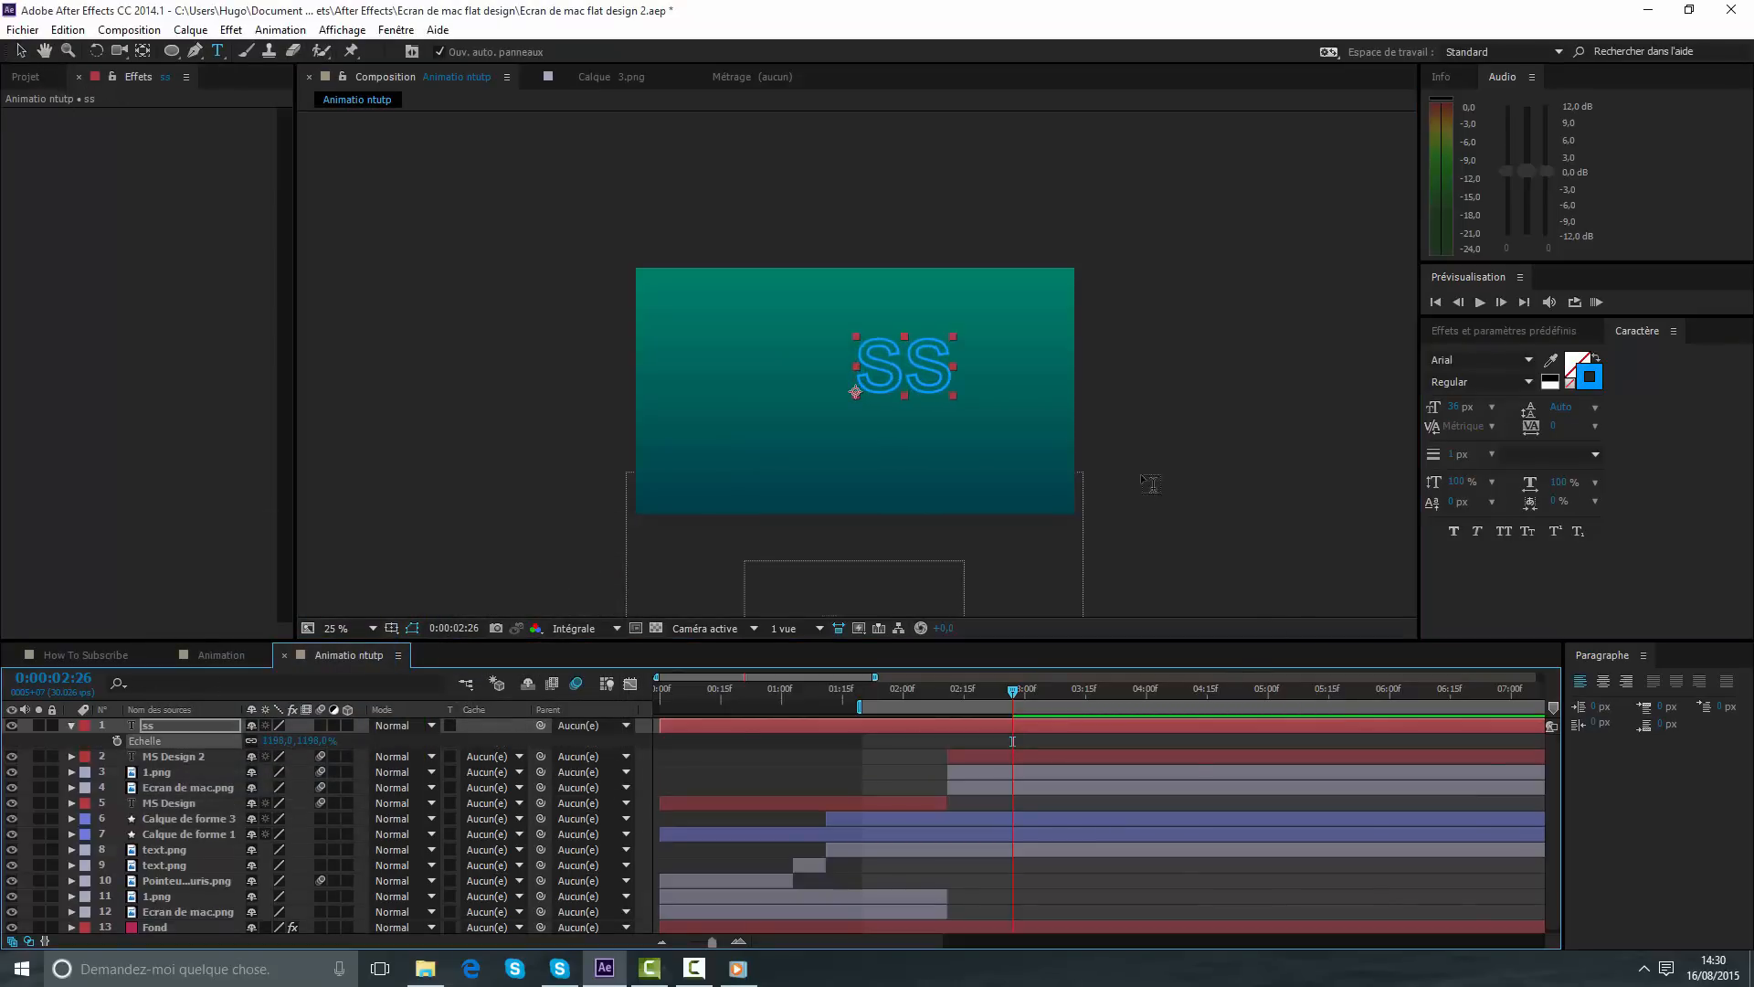
pyautogui.click(21, 50)
pyautogui.moveTo(862, 349); pyautogui.dragTo(828, 379)
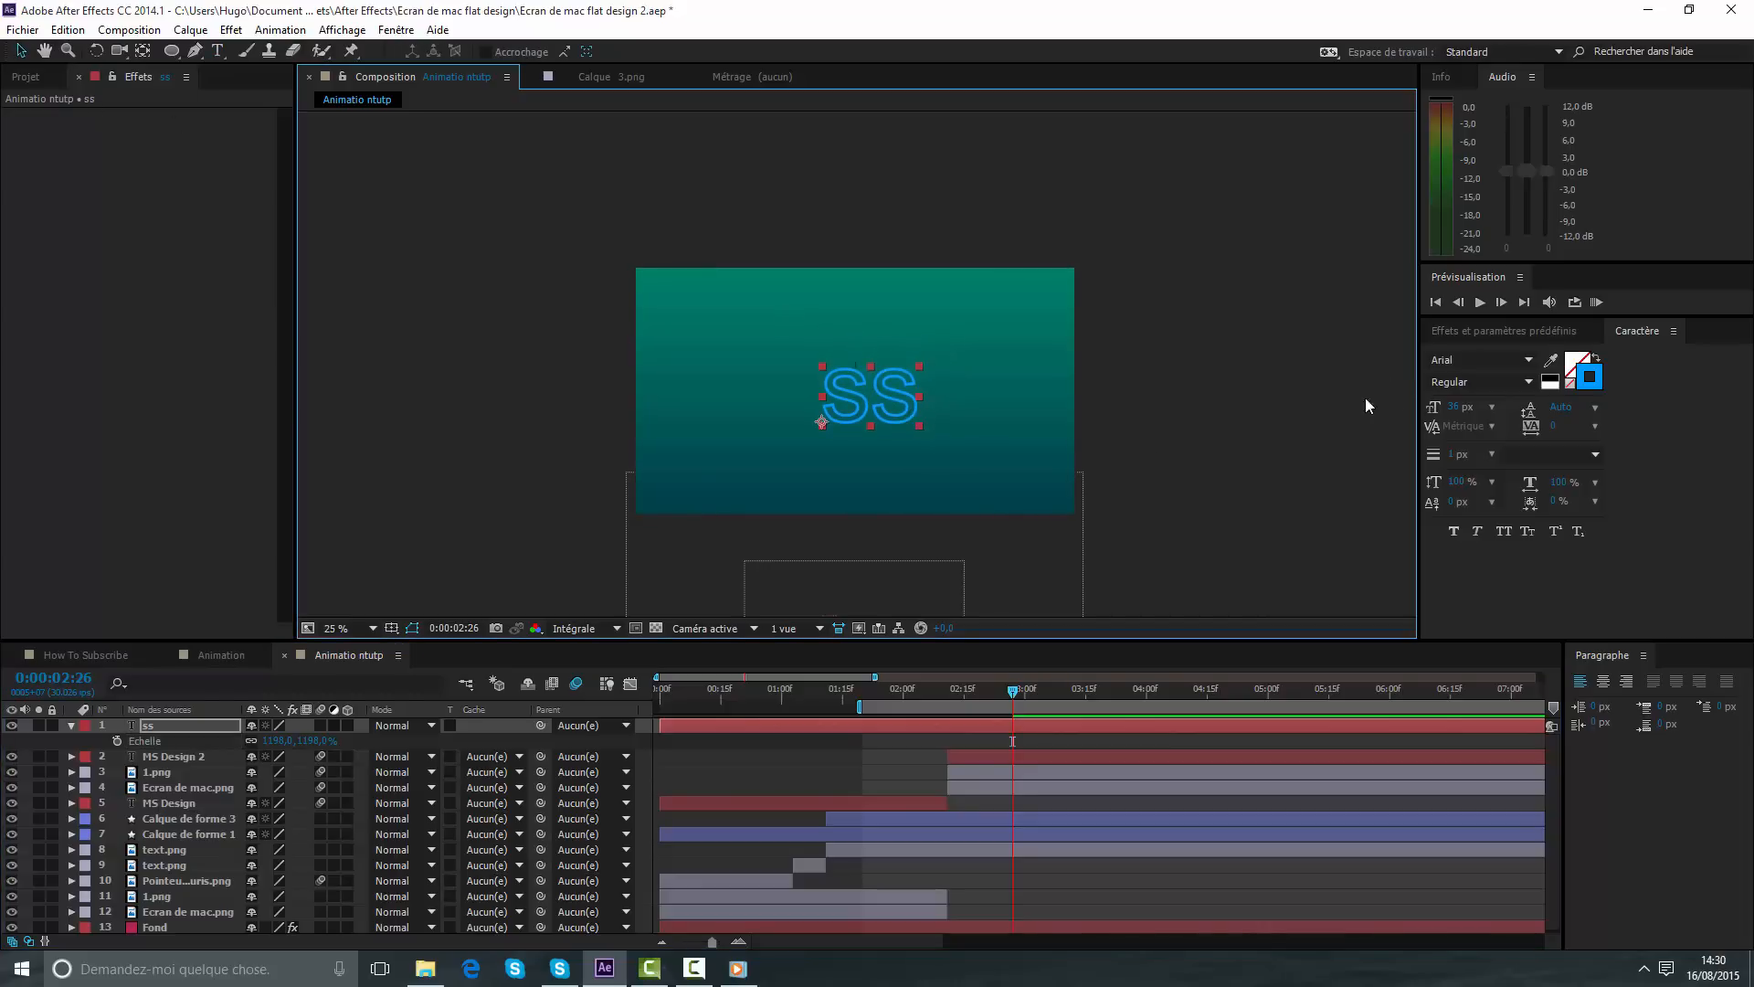
# - Replace the placeholder text with "Venez regarder des tutos" and a second line "sur MS Design !"
pyautogui.click(875, 404)
pyautogui.doubleClick(879, 403)
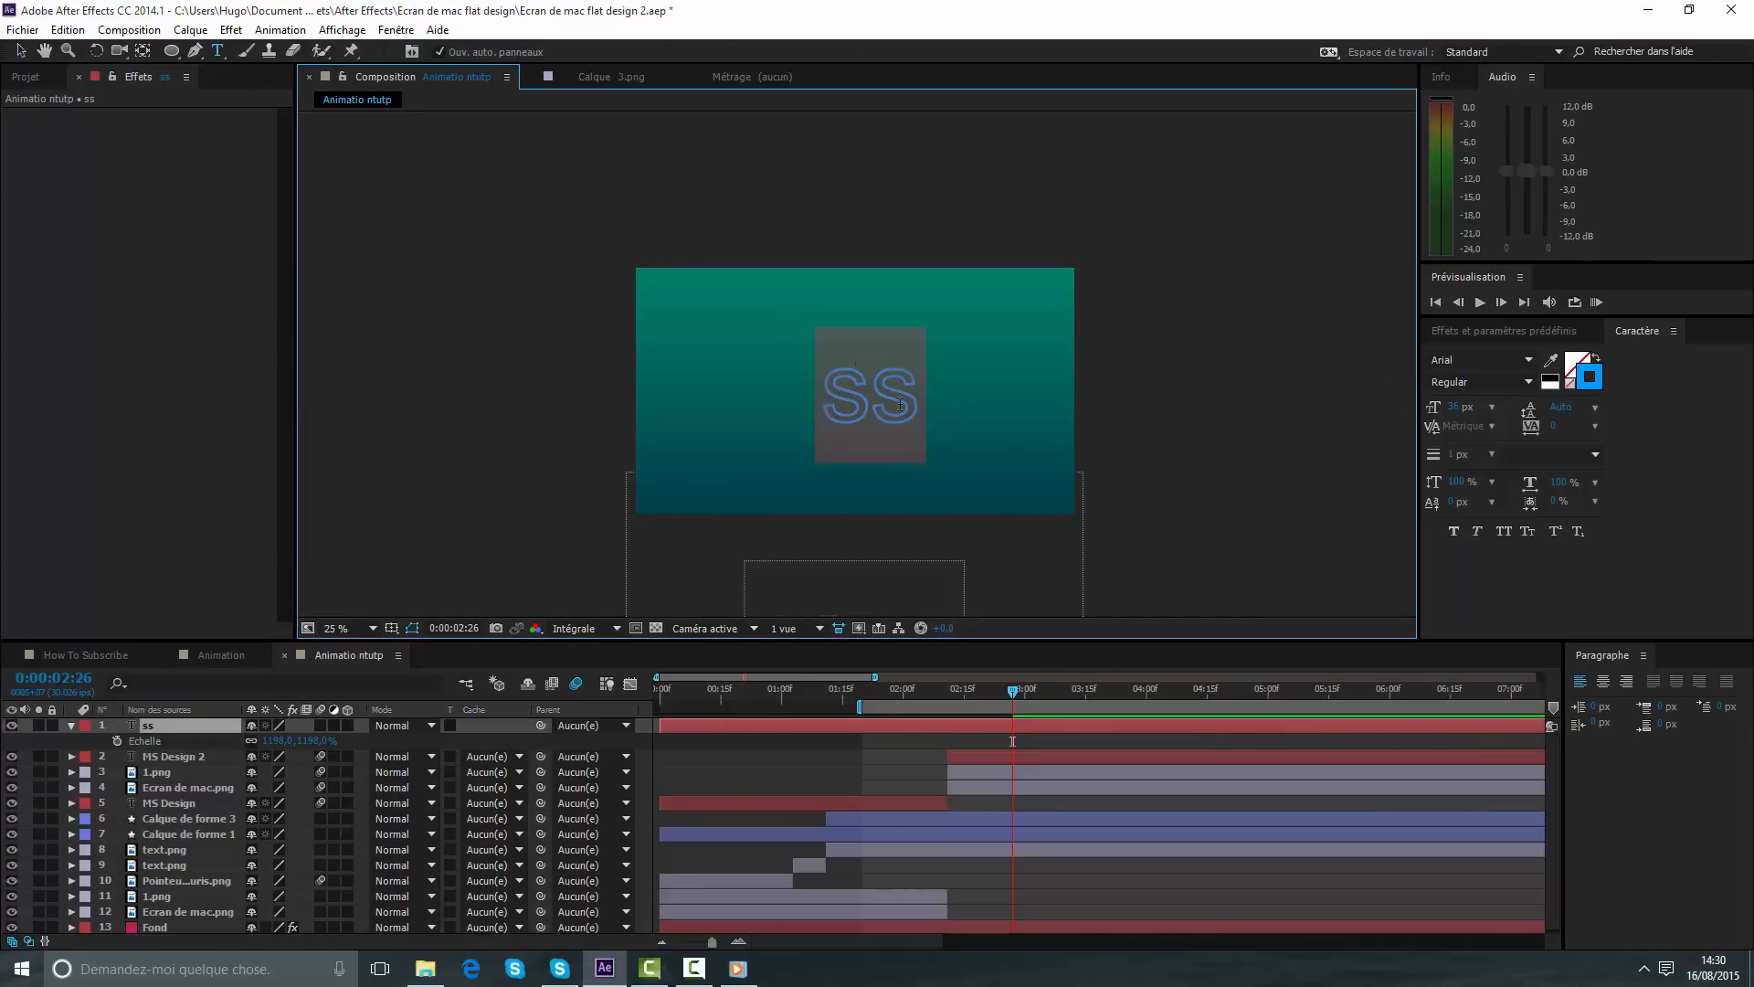
pyautogui.write('Venez')
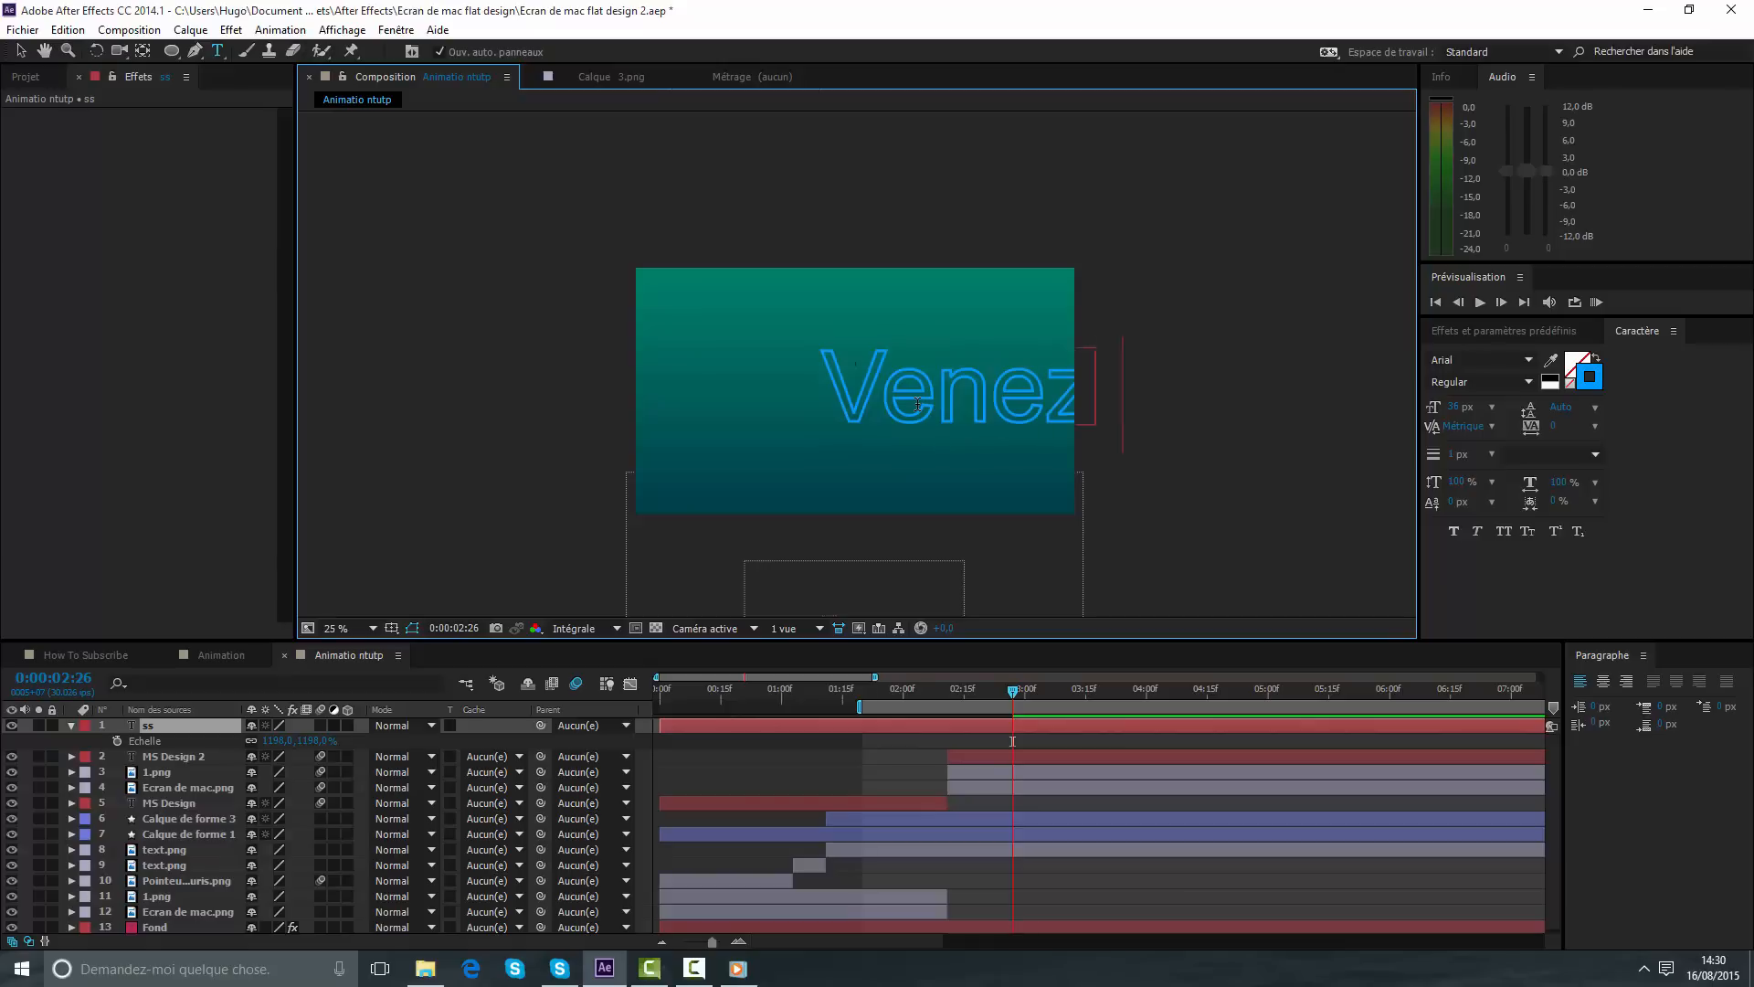
pyautogui.write(' vfa')
pyautogui.press('BackSpace')
pyautogui.press('BackSpace')
pyautogui.press('BackSpace')
pyautogui.press('BackSpace')
pyautogui.press('BackSpace')
pyautogui.write('regarder')
pyautogui.press('Return')
pyautogui.write('sur')
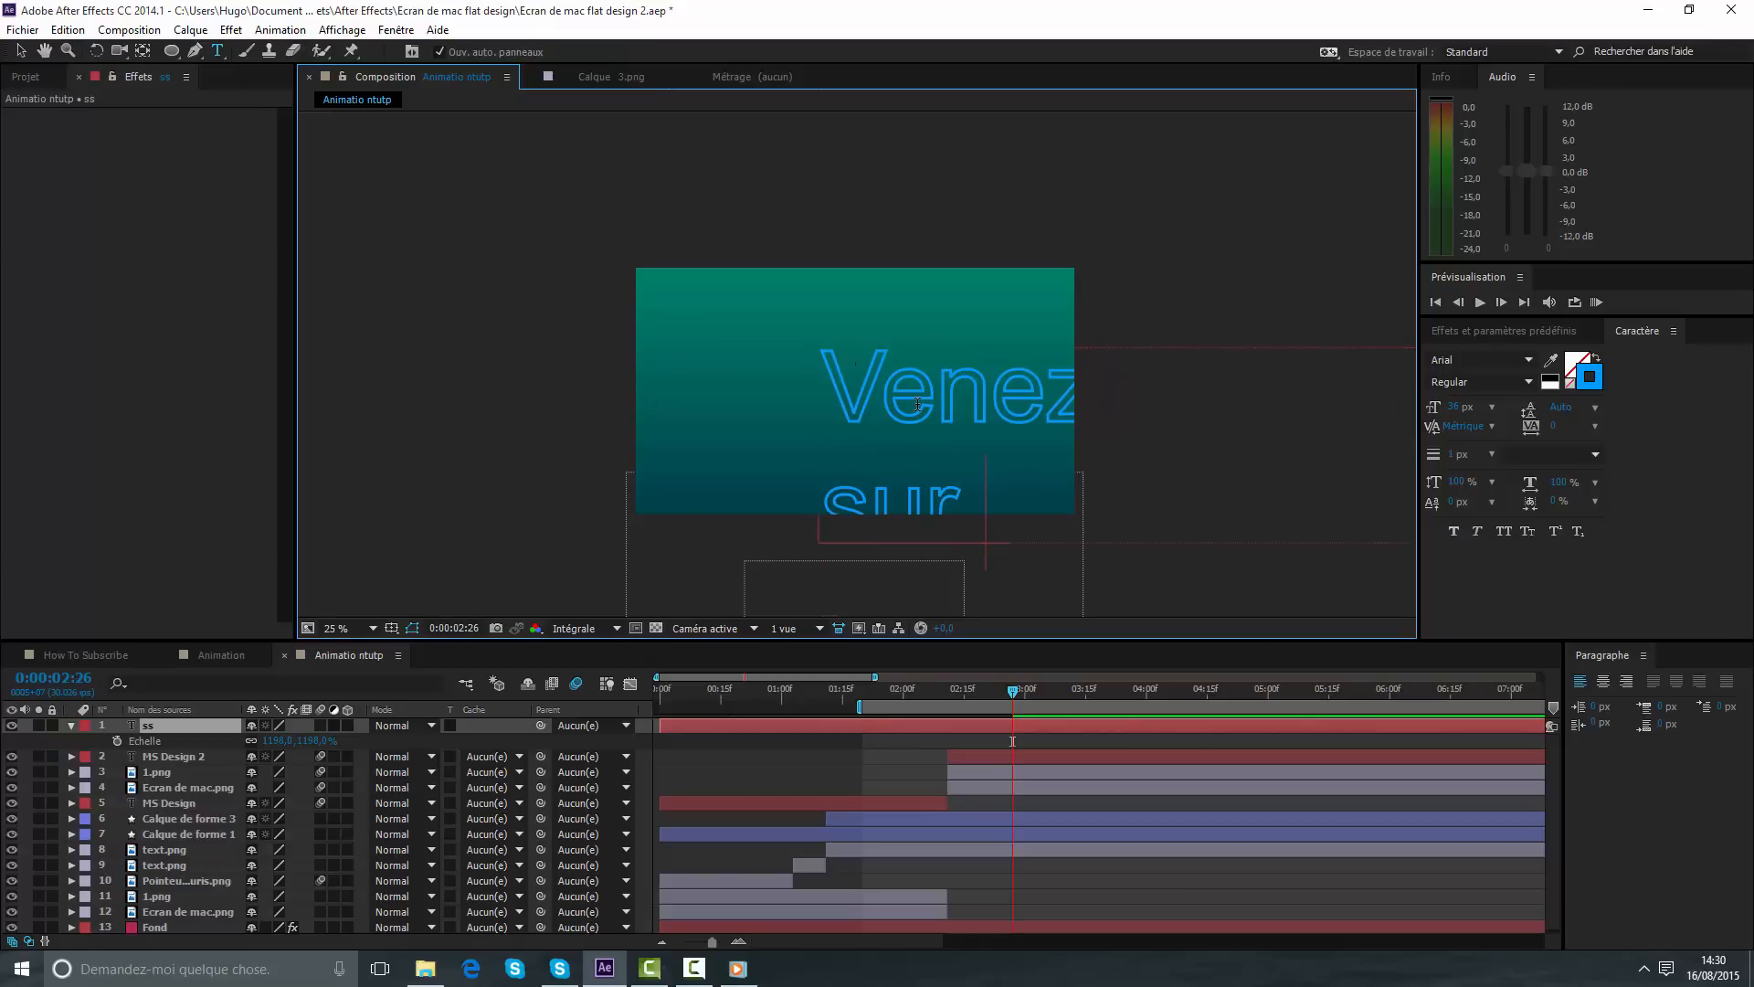
pyautogui.write(' MacDesign')
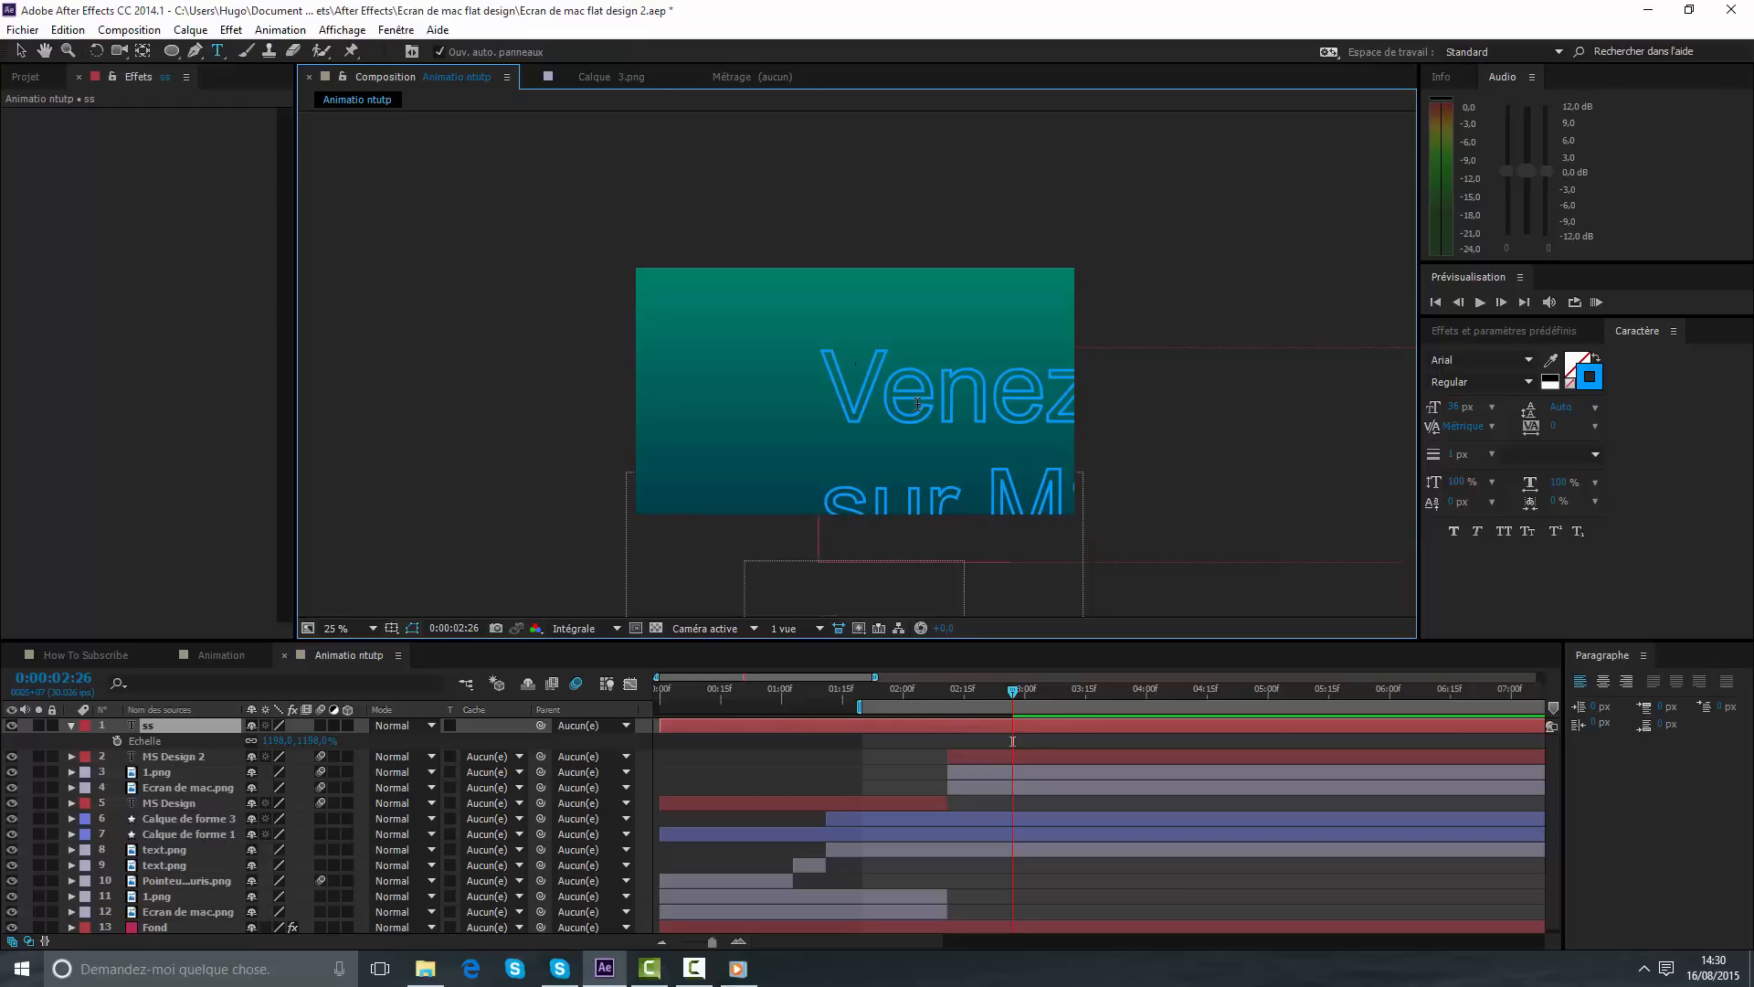
pyautogui.click(20, 52)
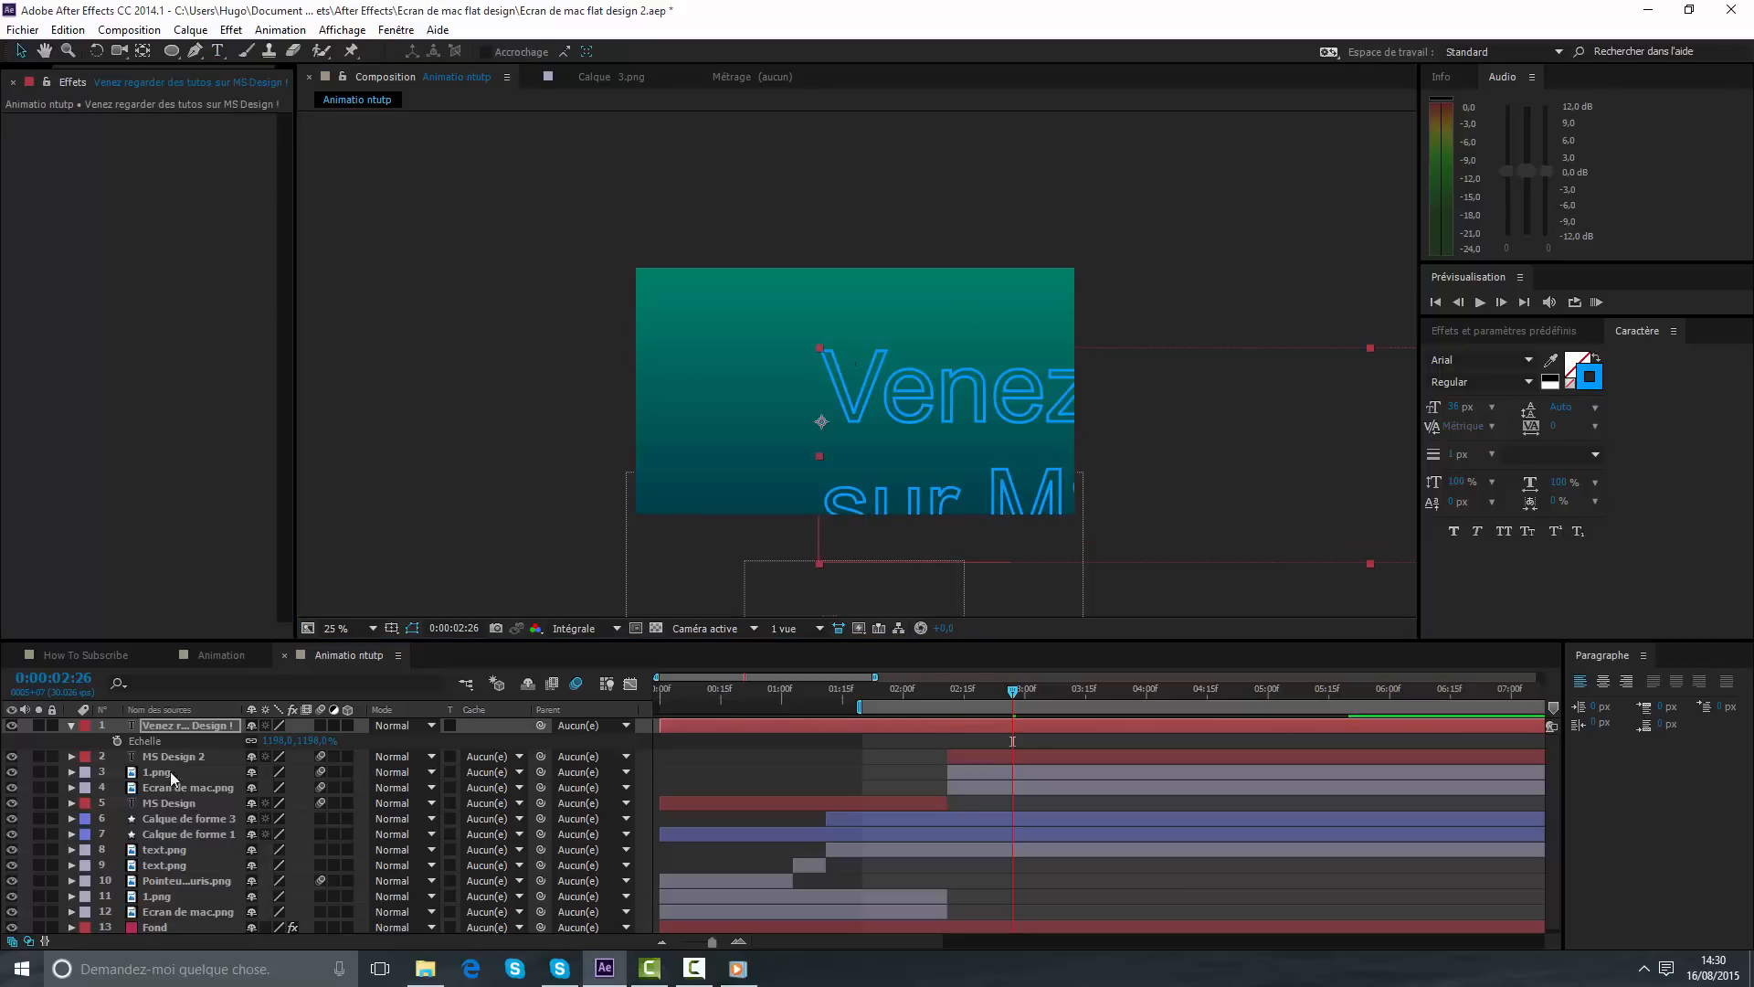
# - Scale the text layer down to about 433% and centre both lines within the frame
pyautogui.moveTo(317, 749); pyautogui.dragTo(240, 783)
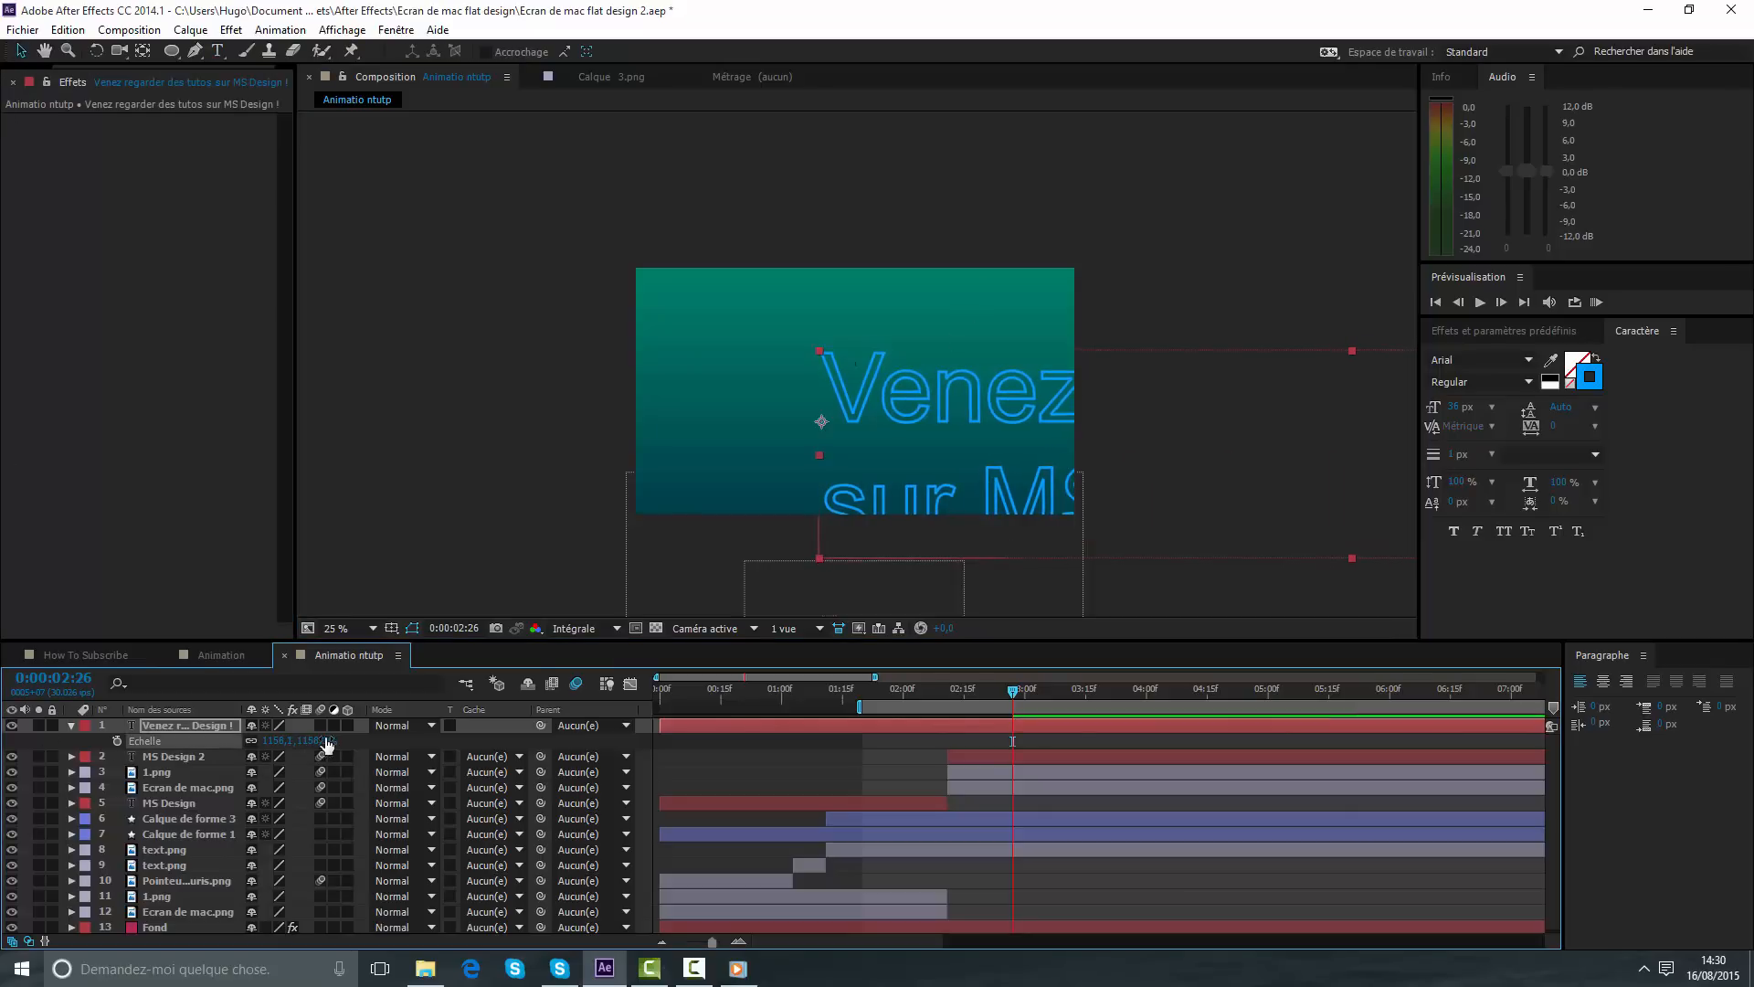
pyautogui.moveTo(327, 745); pyautogui.dragTo(25, 757)
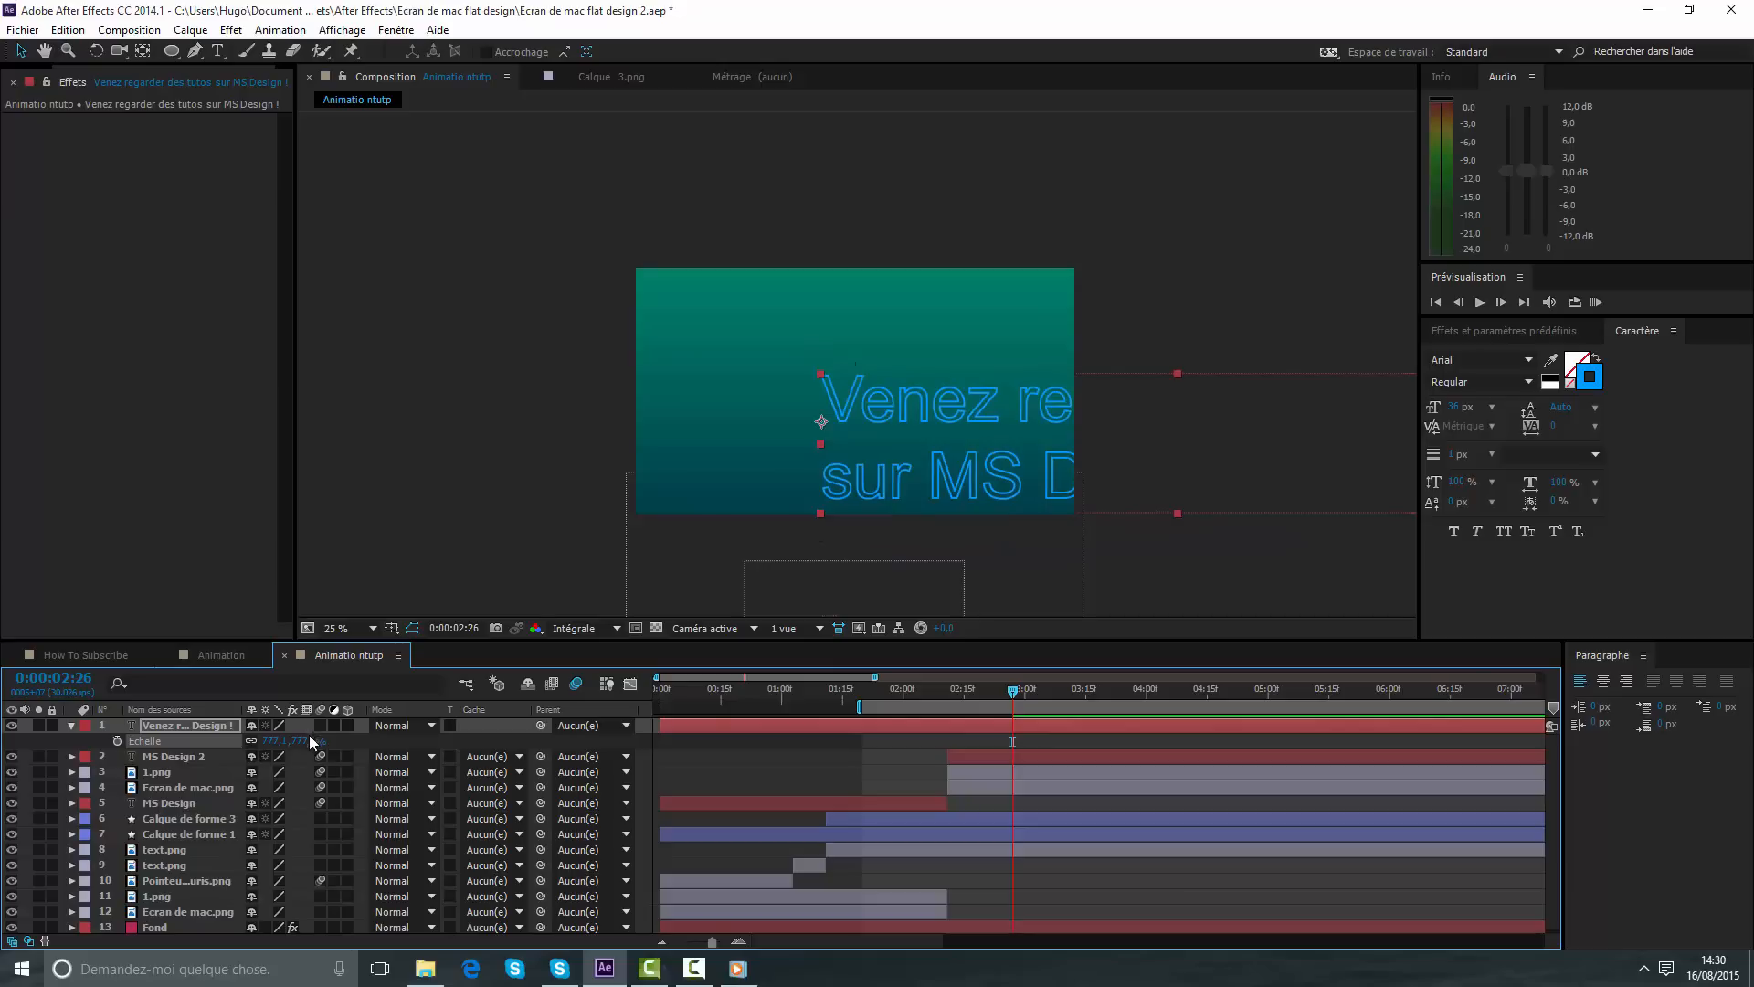
pyautogui.moveTo(311, 742); pyautogui.dragTo(148, 722)
pyautogui.moveTo(933, 449)
pyautogui.mouseDown()
pyautogui.moveTo(864, 389)
pyautogui.moveTo(786, 365)
pyautogui.moveTo(793, 382)
pyautogui.mouseUp()
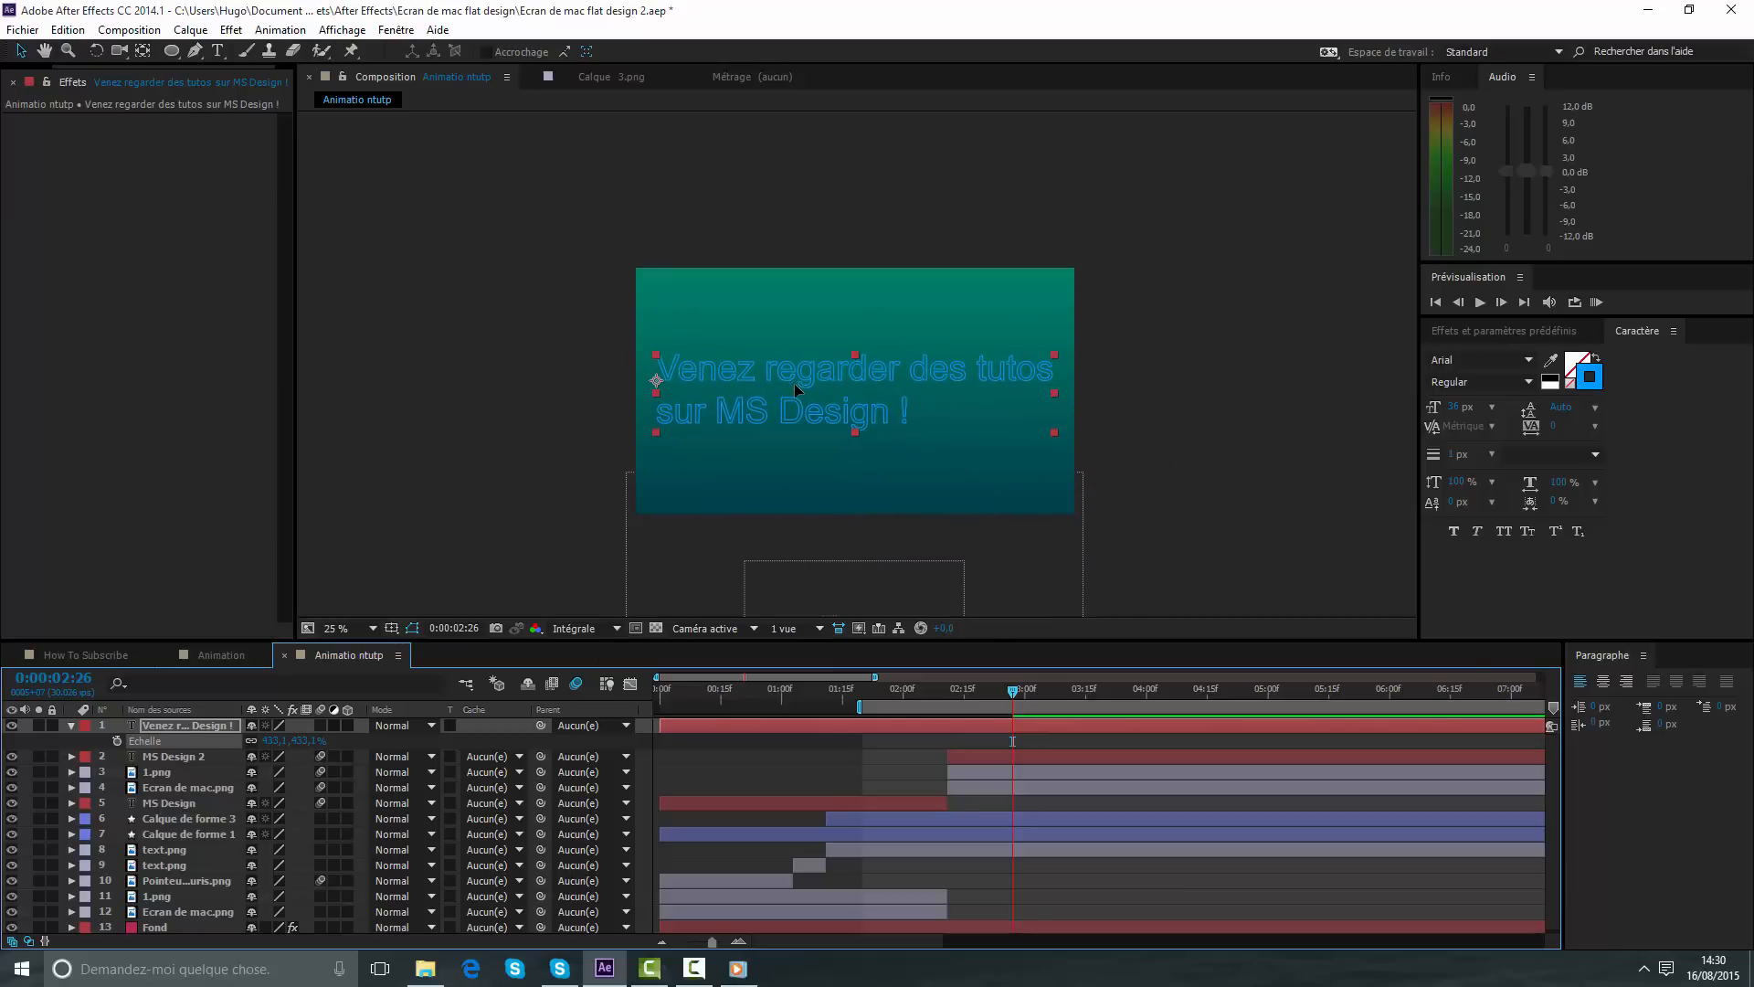
# - Swap the text's fill and stroke so the letters have a solid blue fill, keeping the fill colour as it is
pyautogui.click(1596, 358)
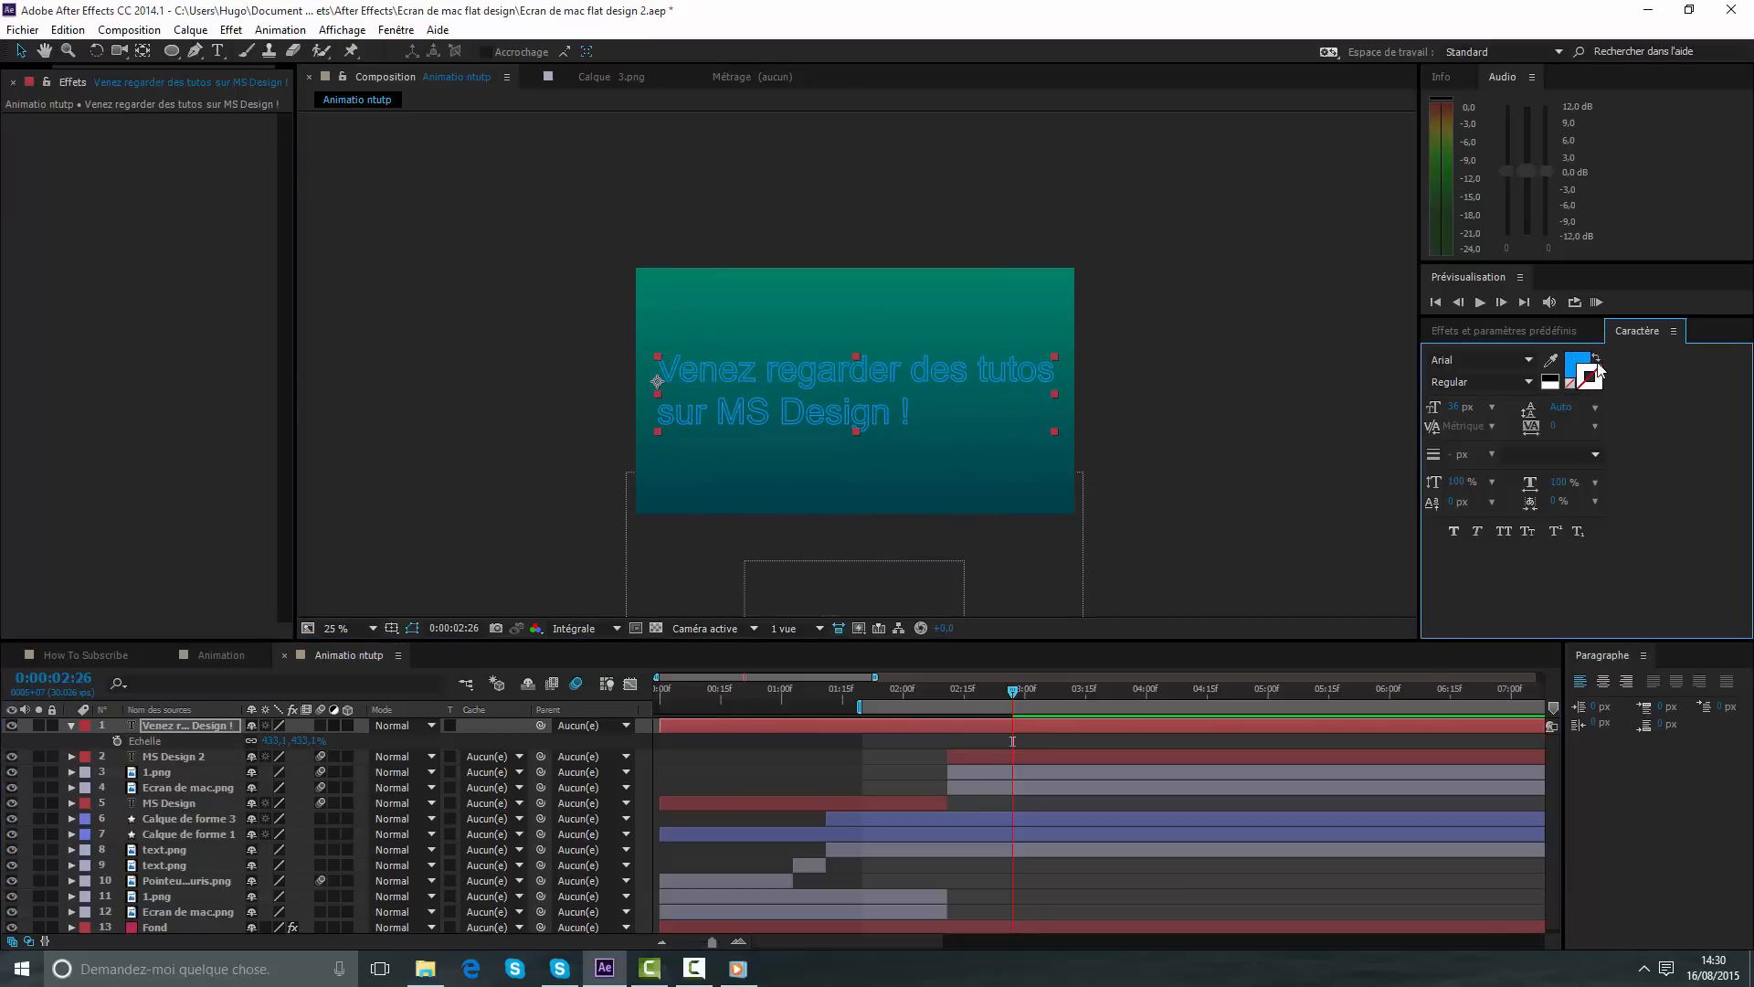
pyautogui.click(1575, 365)
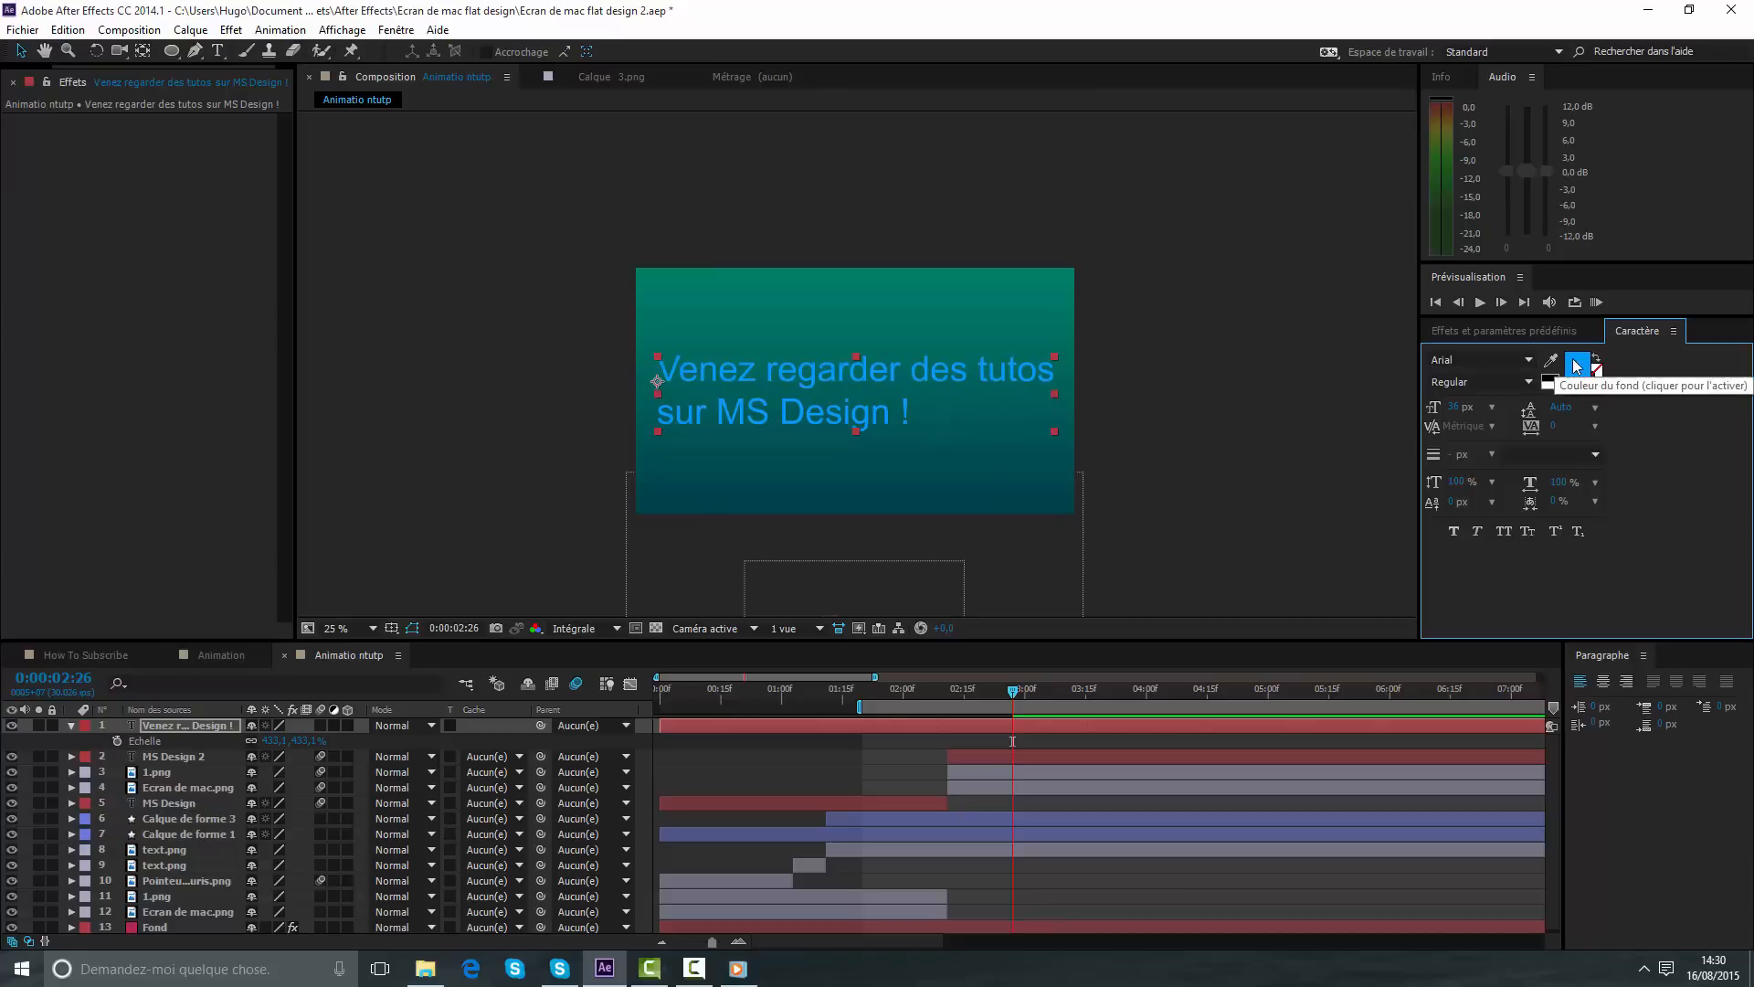
pyautogui.click(1575, 365)
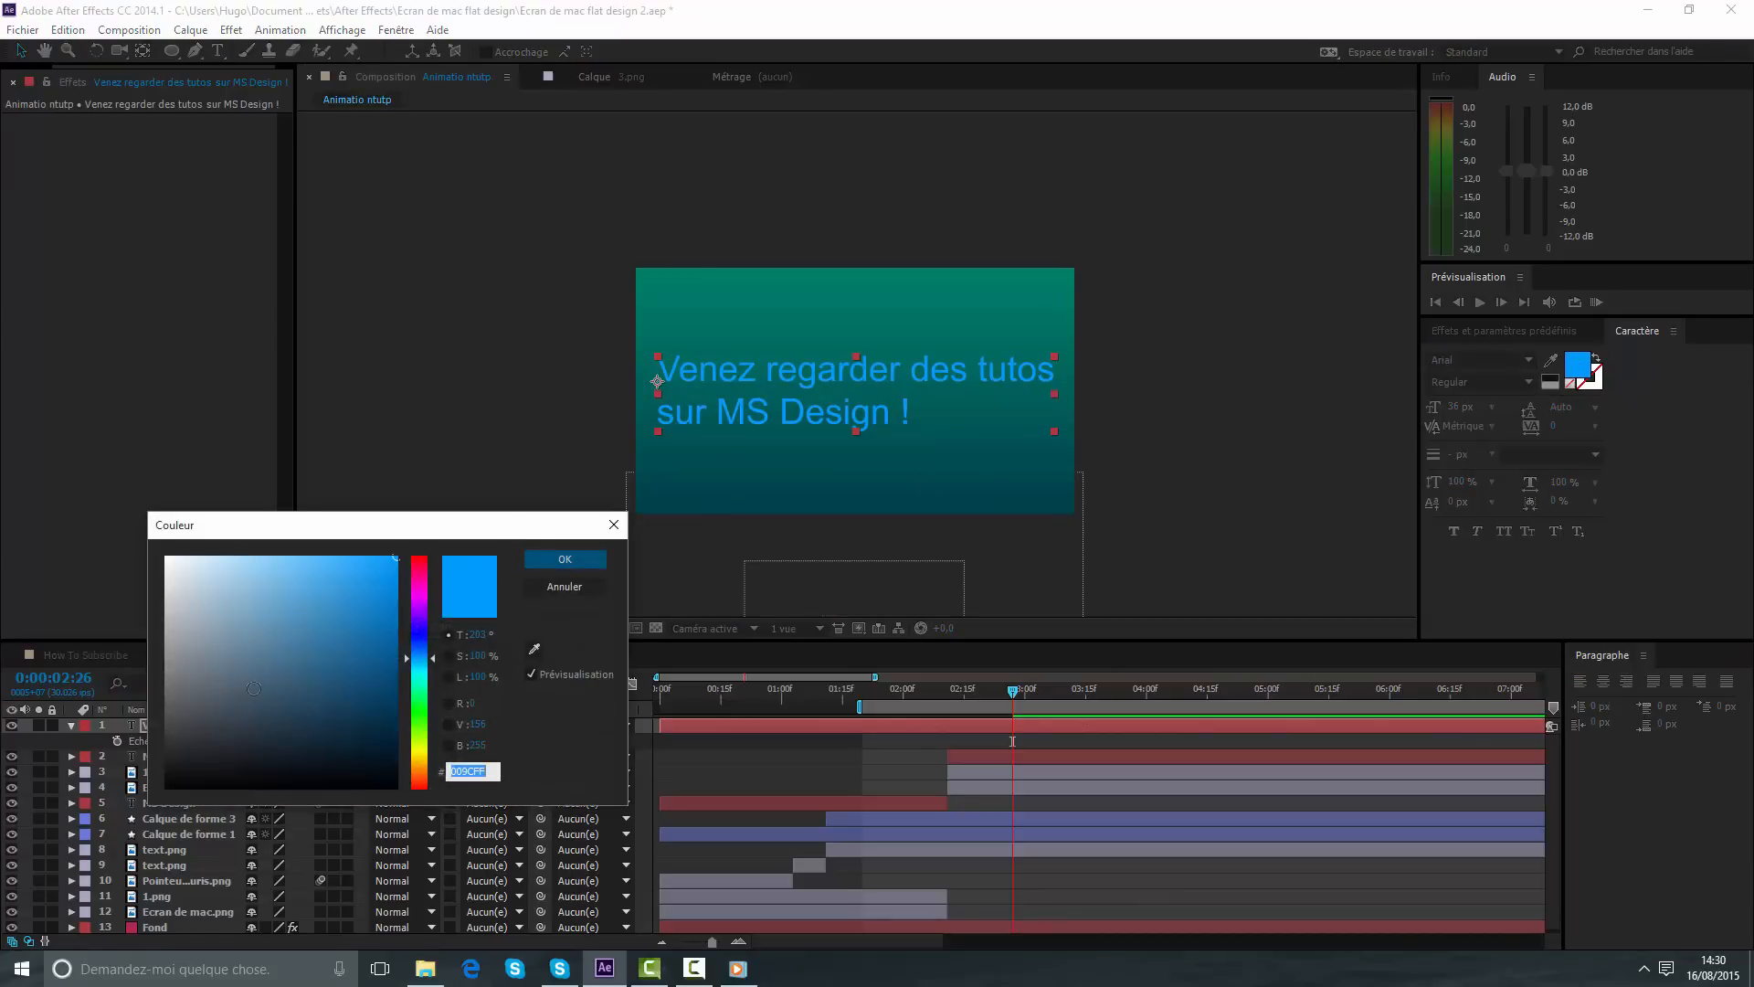
pyautogui.click(541, 563)
# - Find the Gamme des dégradés effect and apply it to the text layer
pyautogui.click(1543, 329)
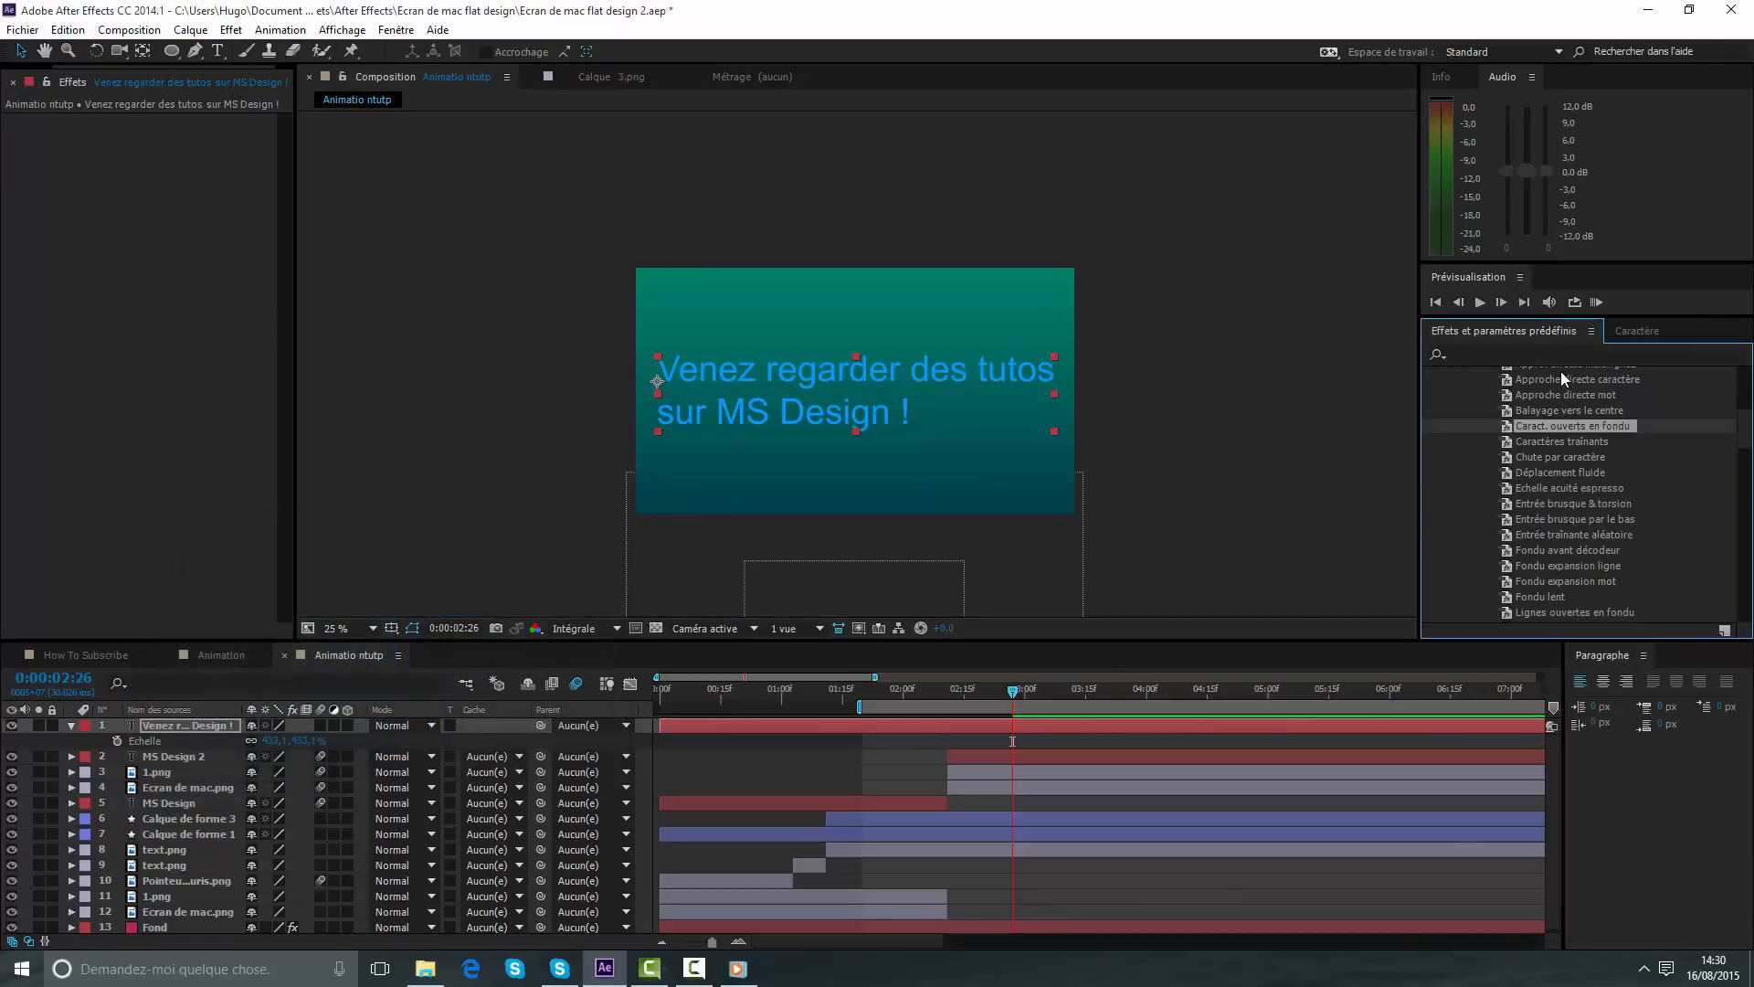
pyautogui.click(1553, 353)
pyautogui.write('gamme des')
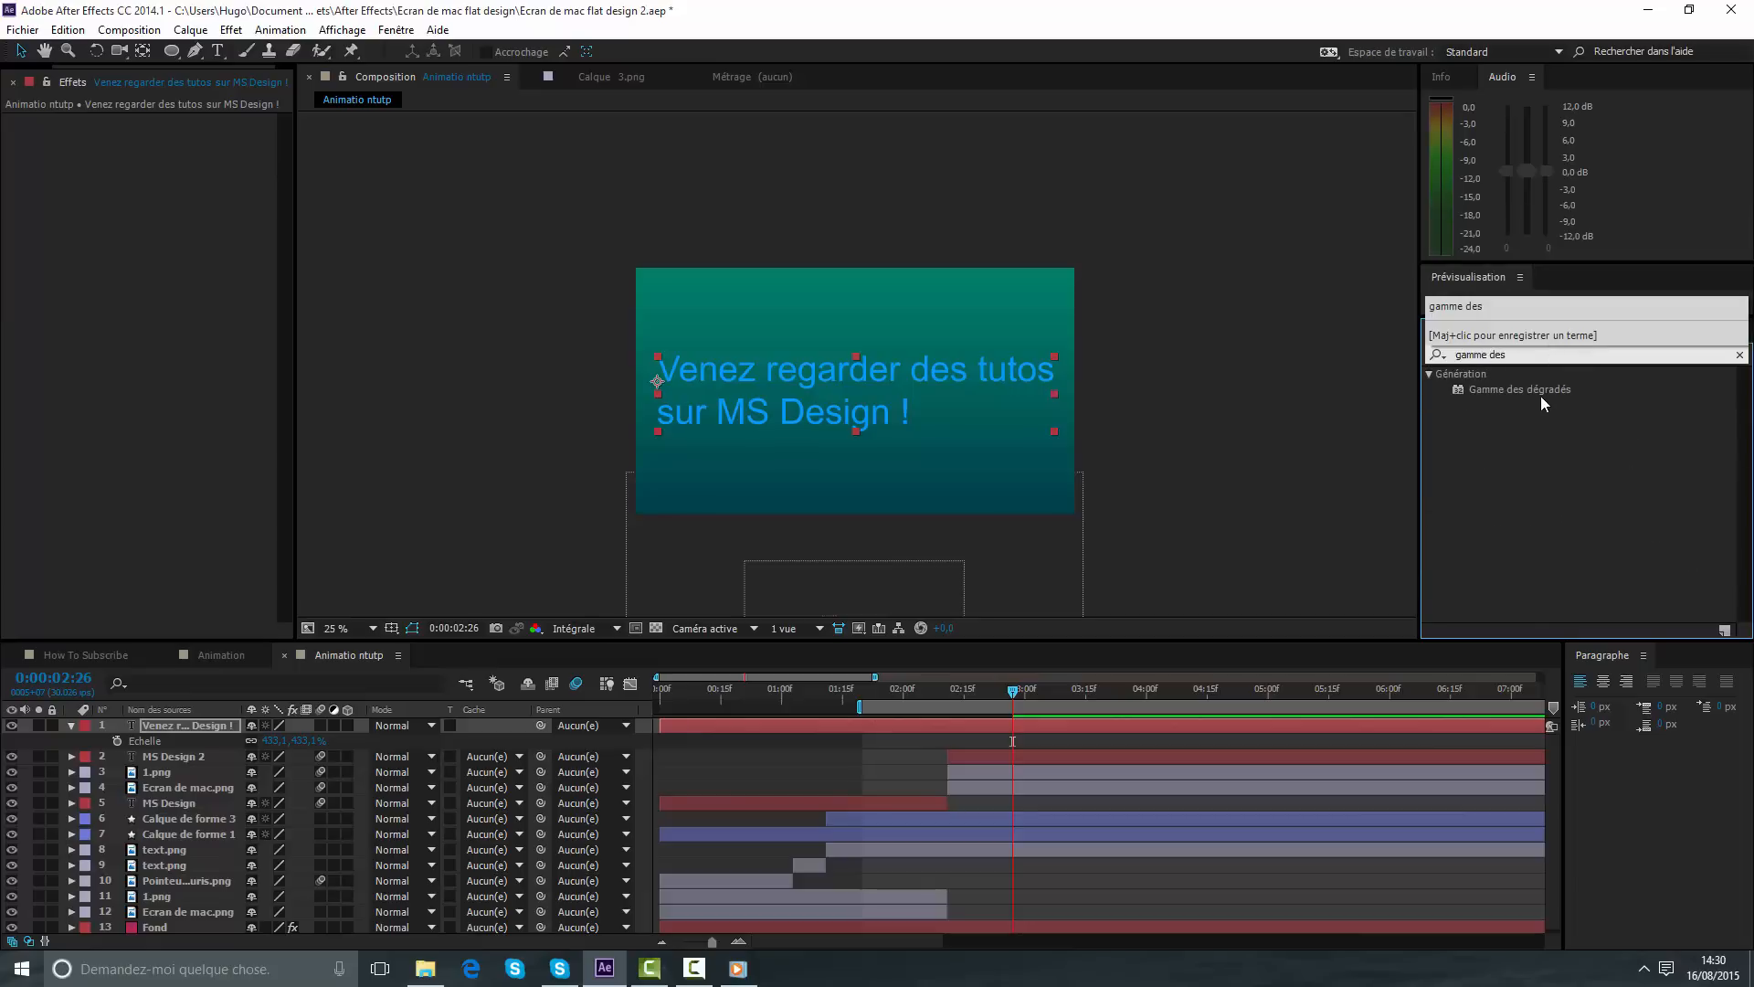
pyautogui.click(1546, 393)
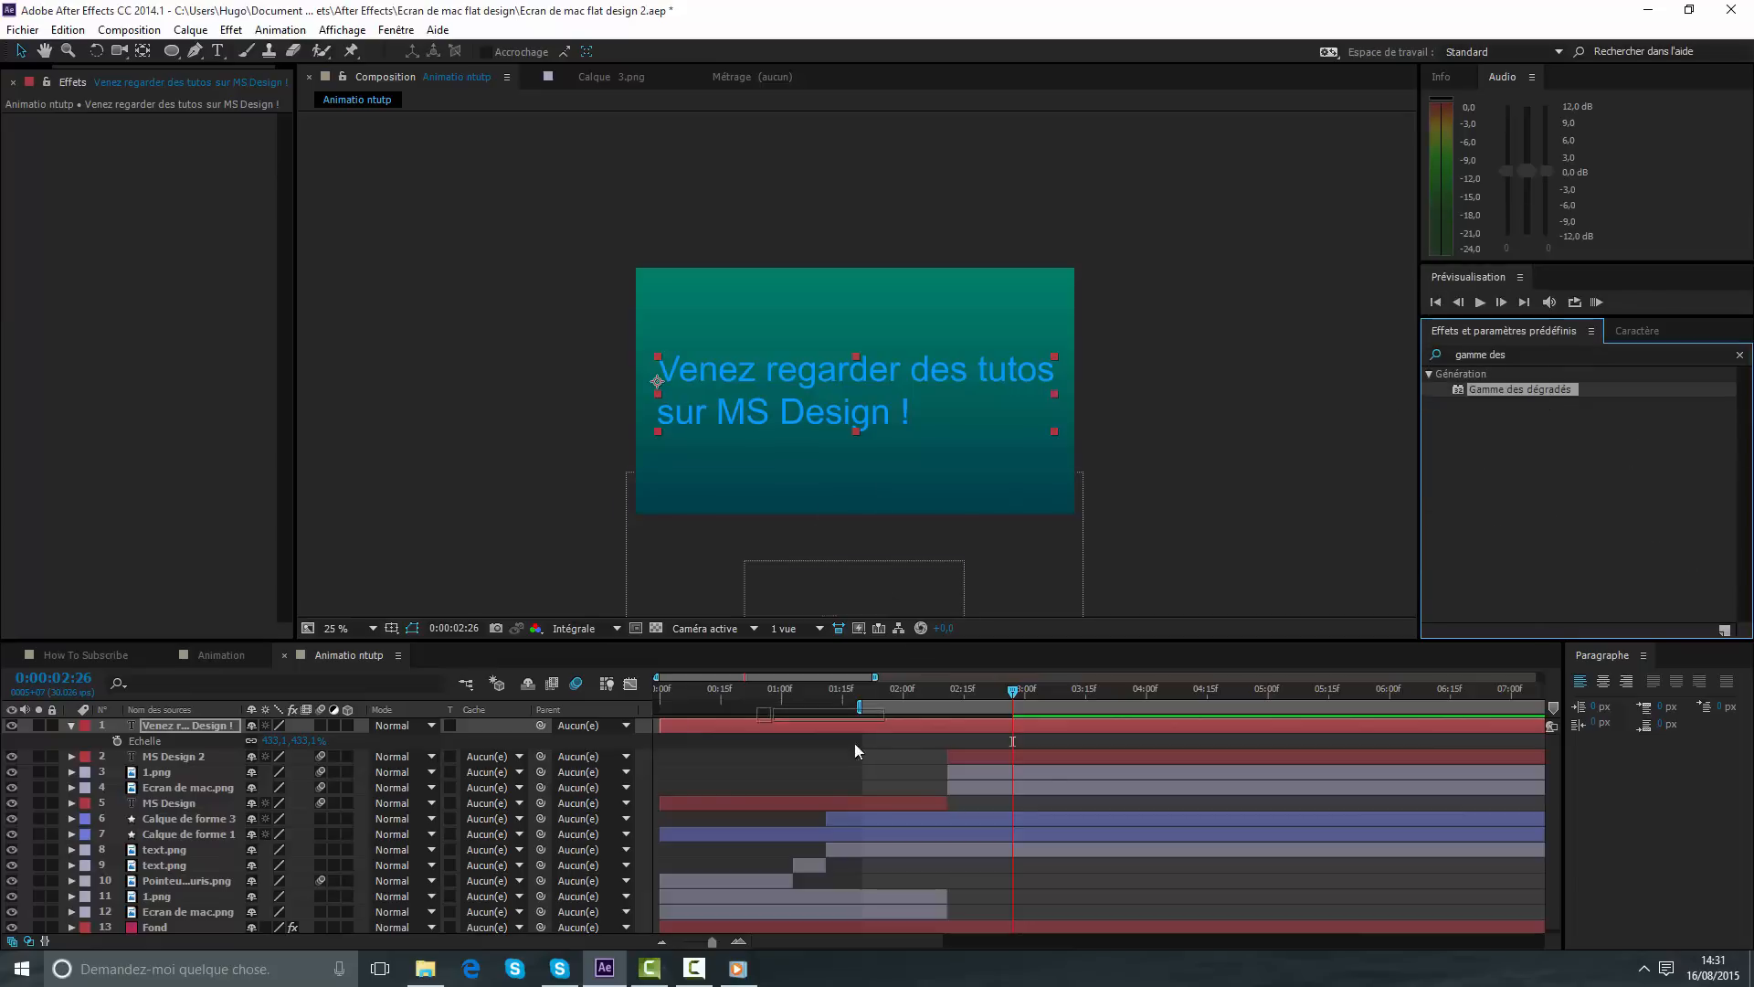
pyautogui.moveTo(853, 743); pyautogui.dragTo(1049, 726)
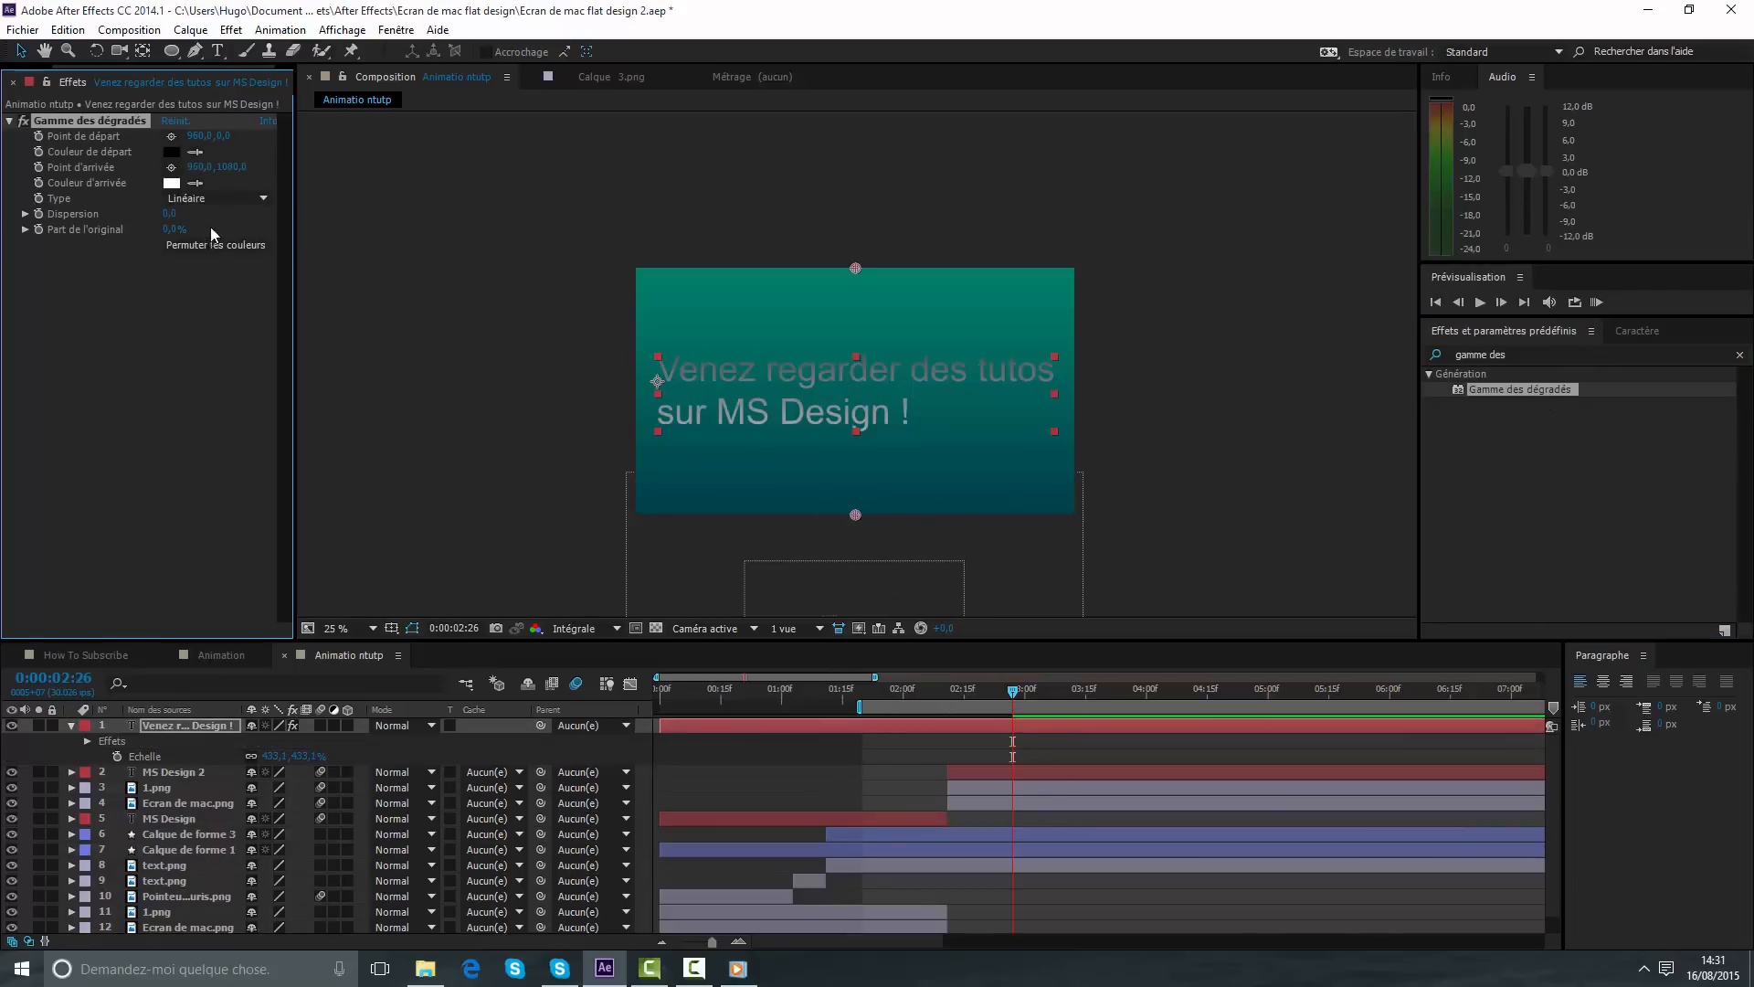
# - Set the text gradient's end colour to bright cyan and its start colour to green #00FF72
pyautogui.click(172, 183)
pyautogui.click(417, 673)
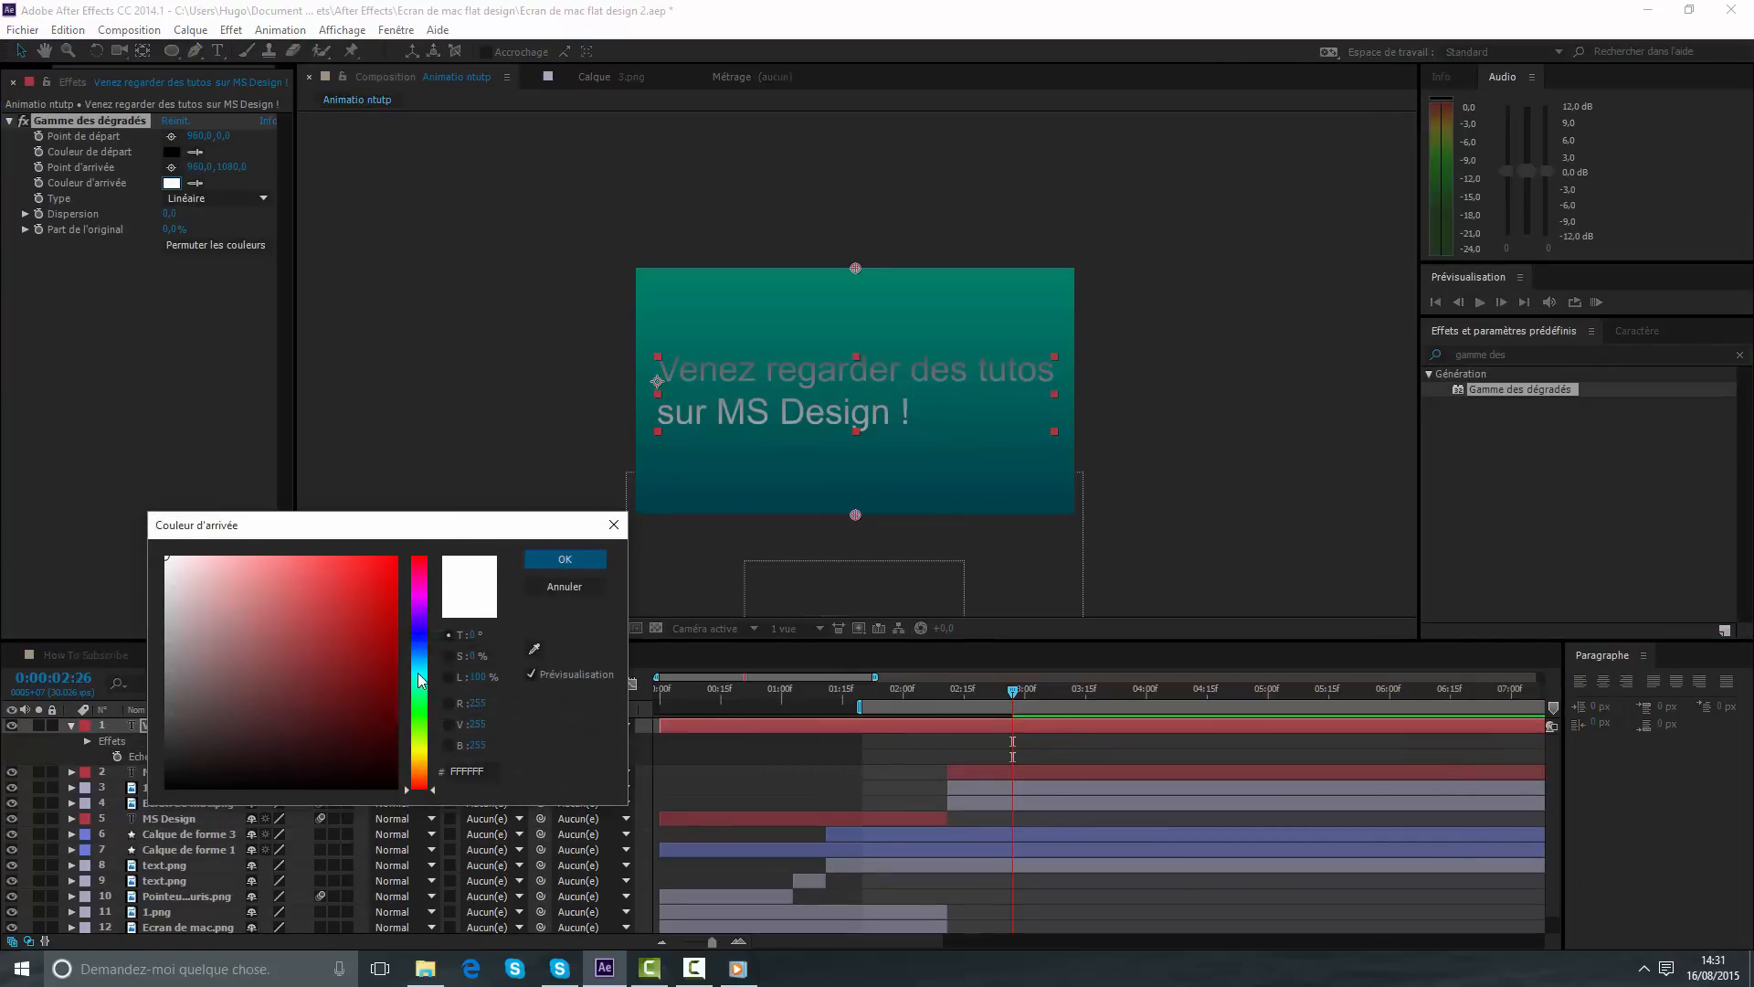
pyautogui.moveTo(379, 584); pyautogui.dragTo(462, 502)
pyautogui.click(565, 559)
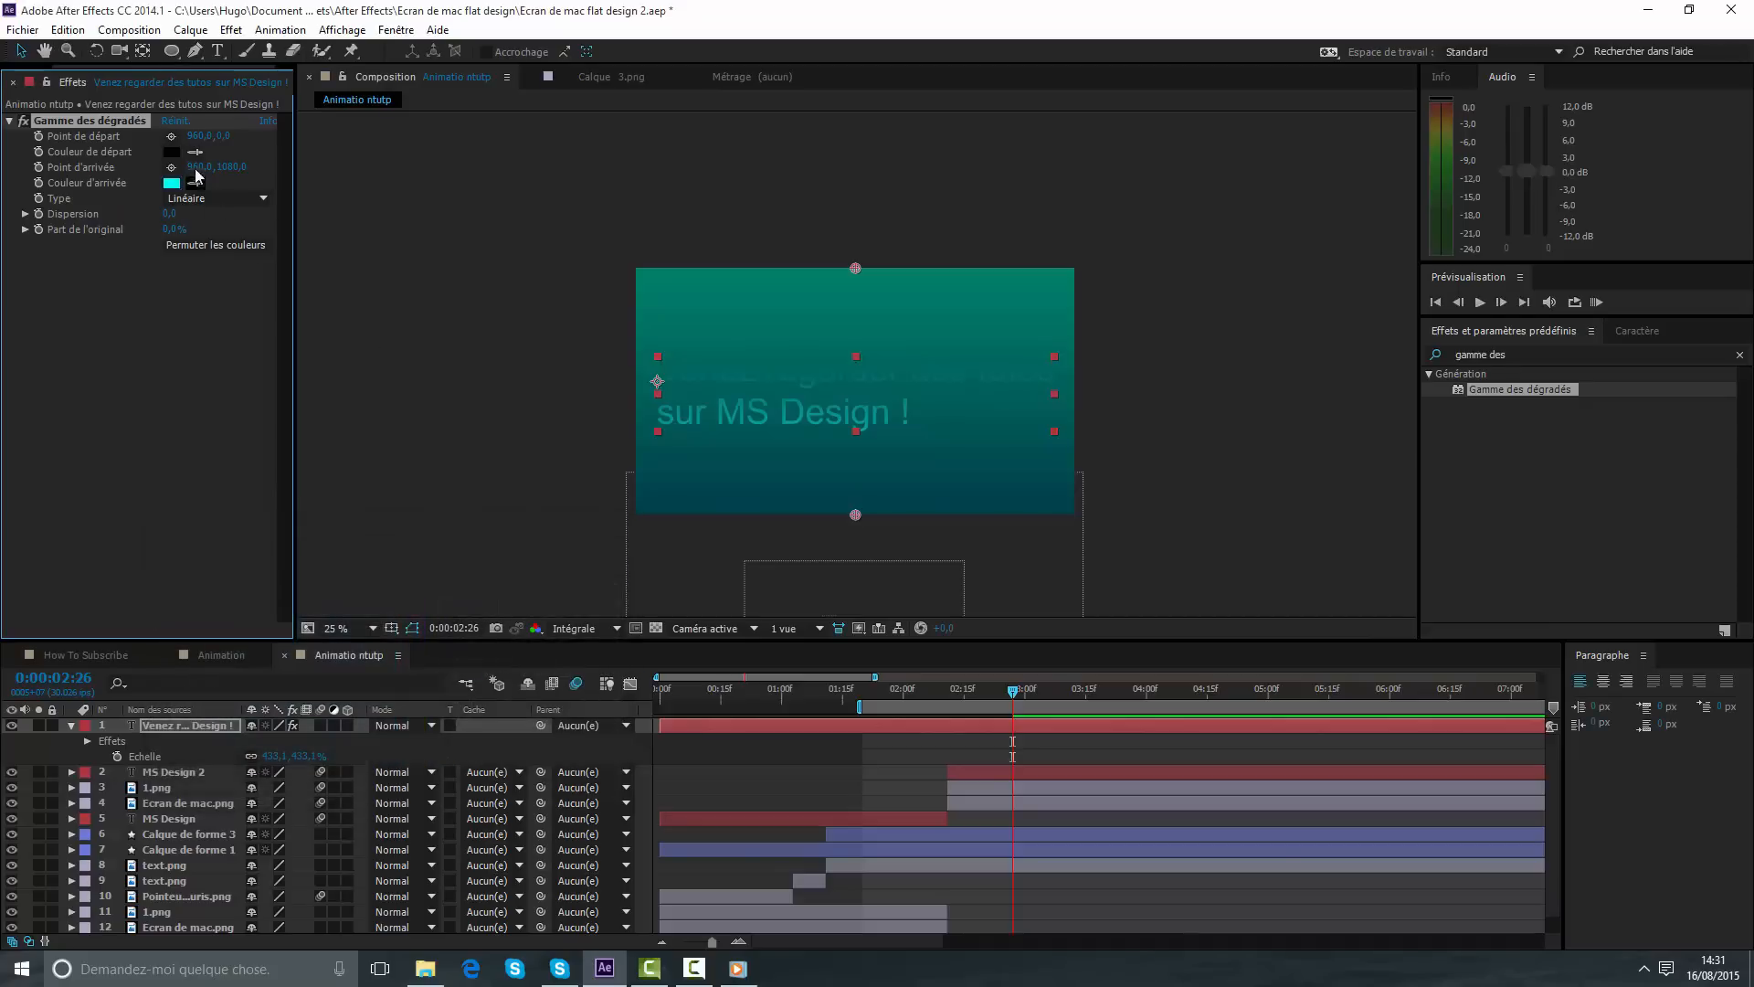
pyautogui.click(172, 151)
pyautogui.click(417, 695)
pyautogui.moveTo(384, 639); pyautogui.dragTo(519, 407)
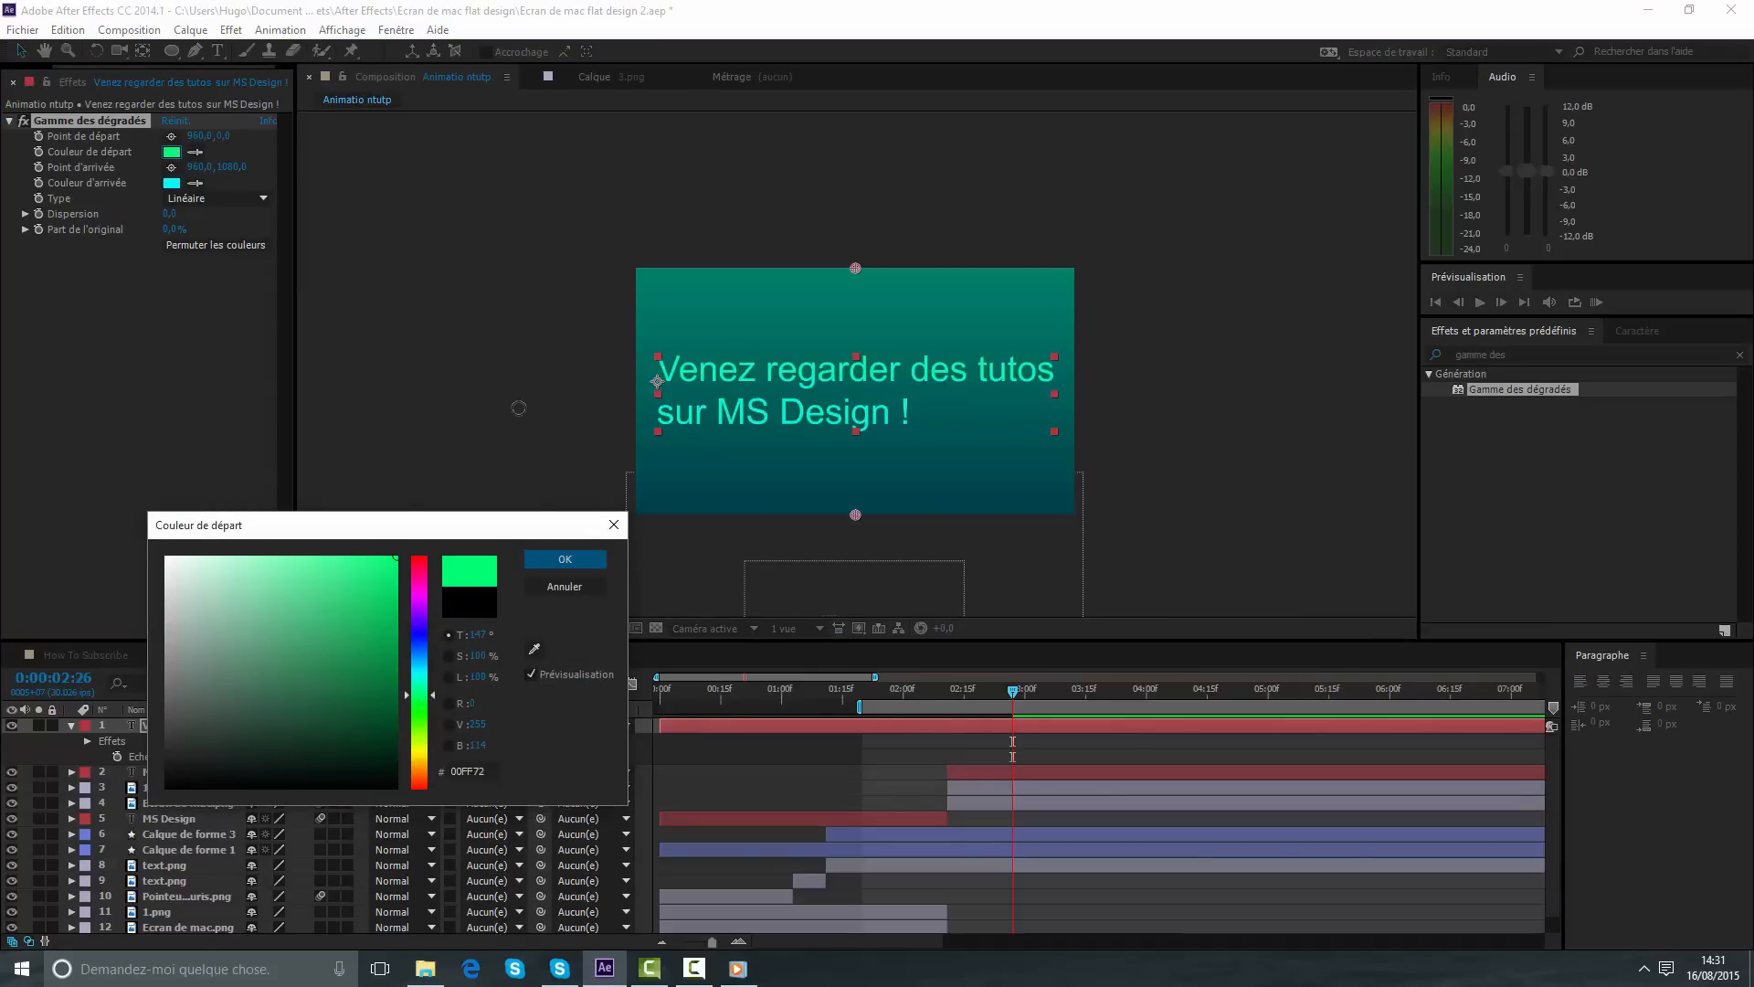
pyautogui.click(565, 559)
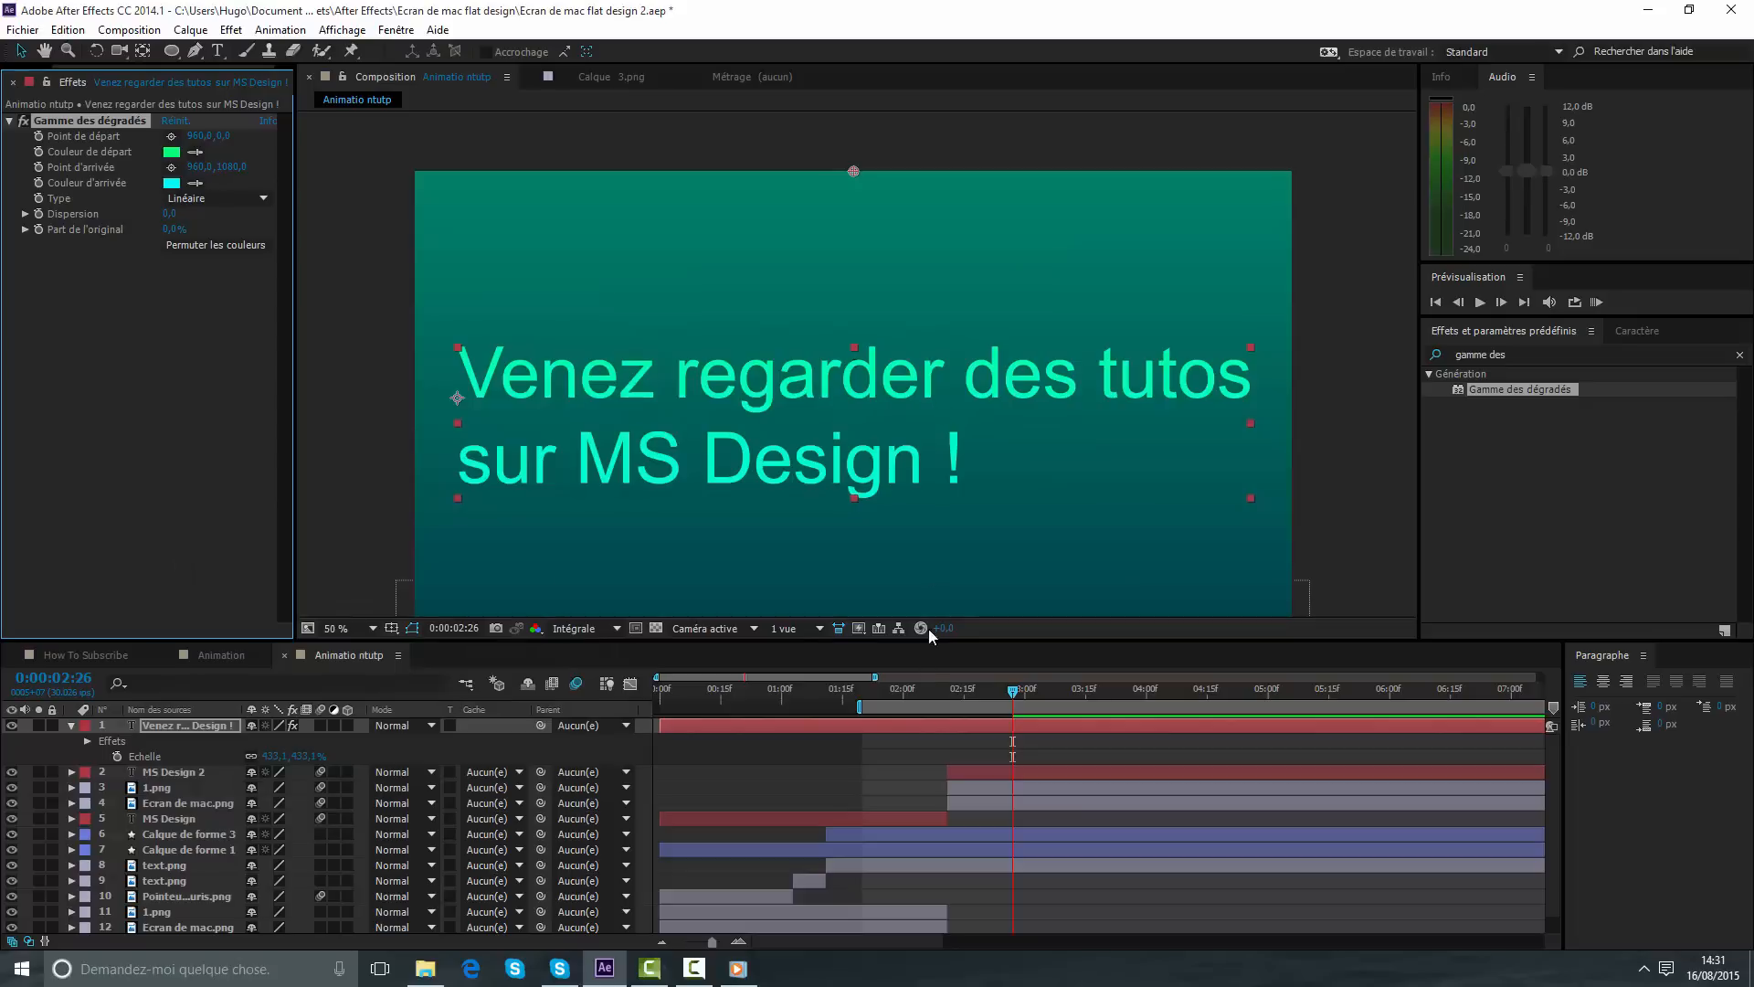
# - Try the Incrustation and Addition blending modes on the text layer and return it to Normal
pyautogui.click(393, 725)
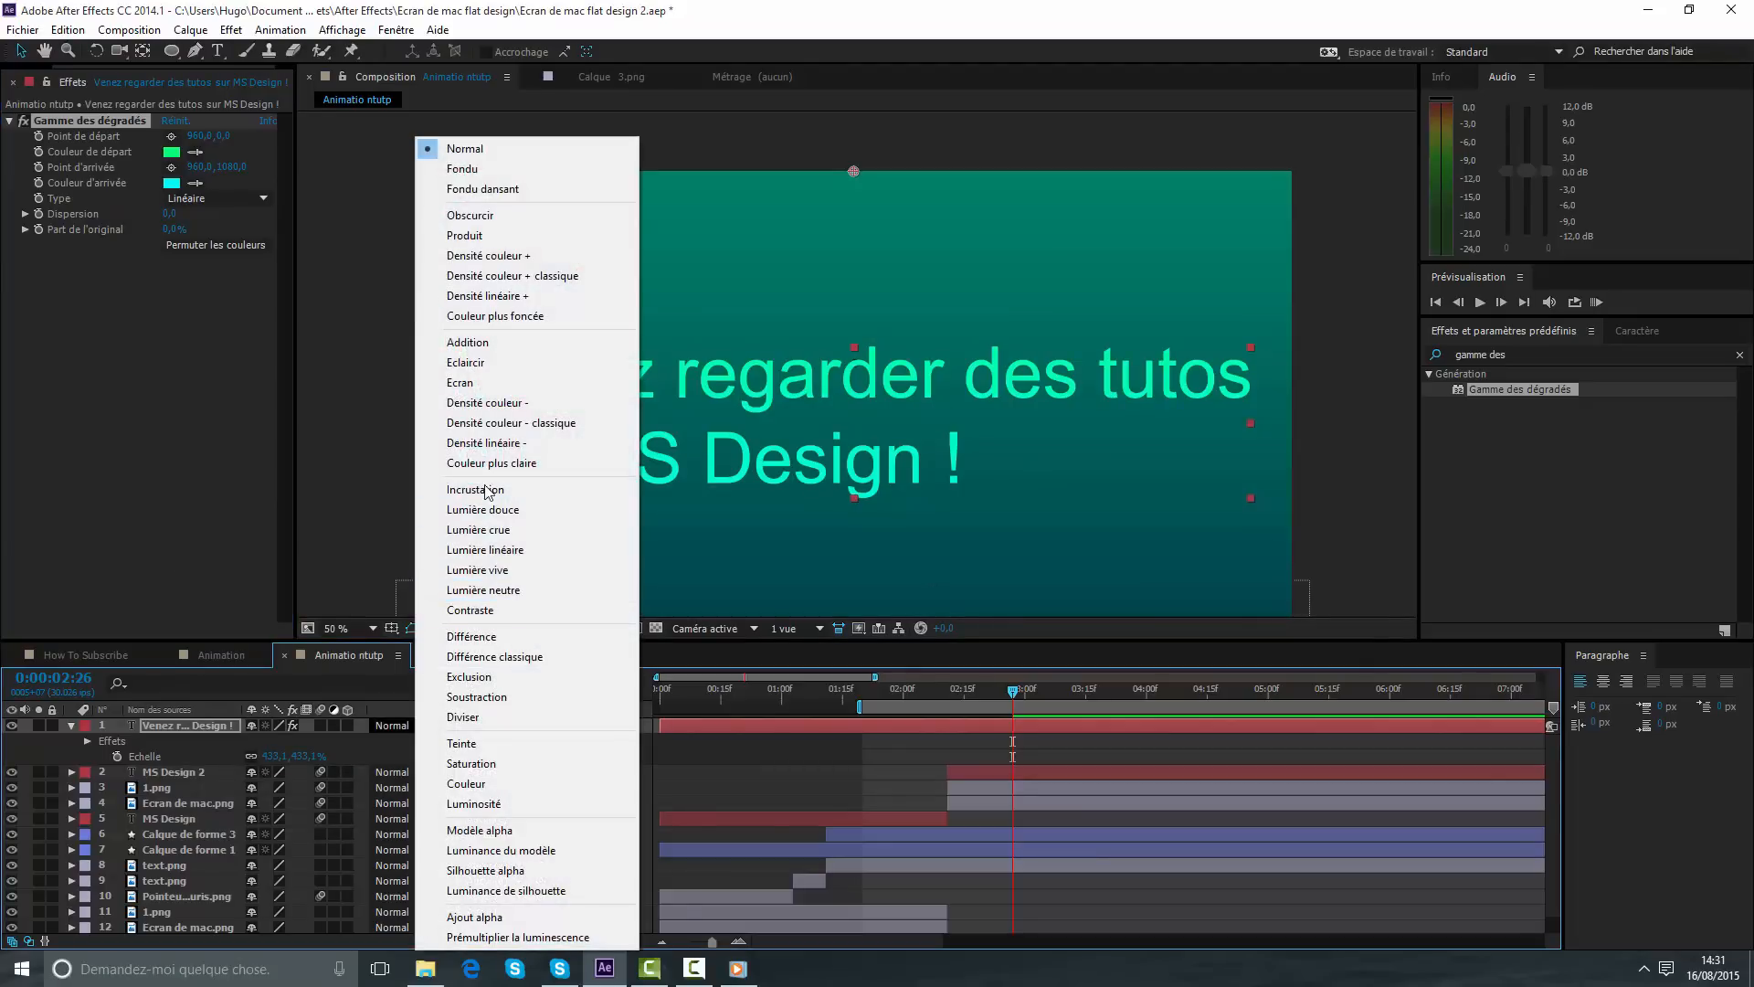
pyautogui.click(475, 490)
pyautogui.press(',')
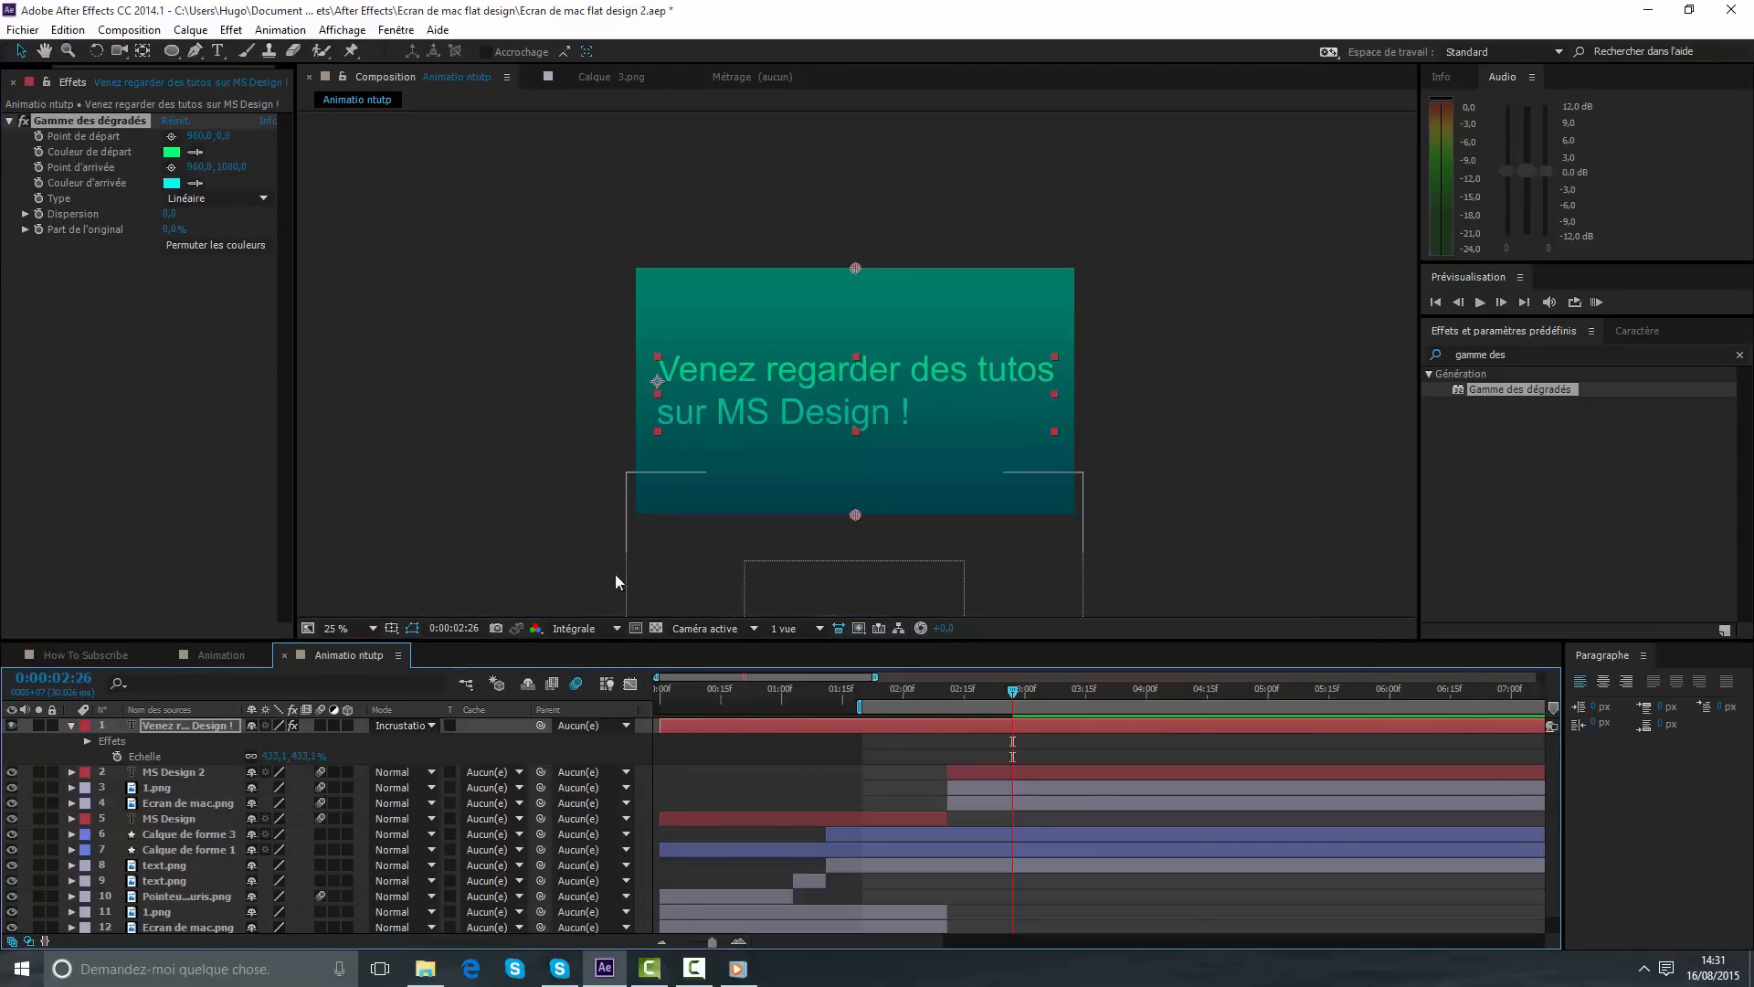
pyautogui.click(402, 725)
pyautogui.click(482, 351)
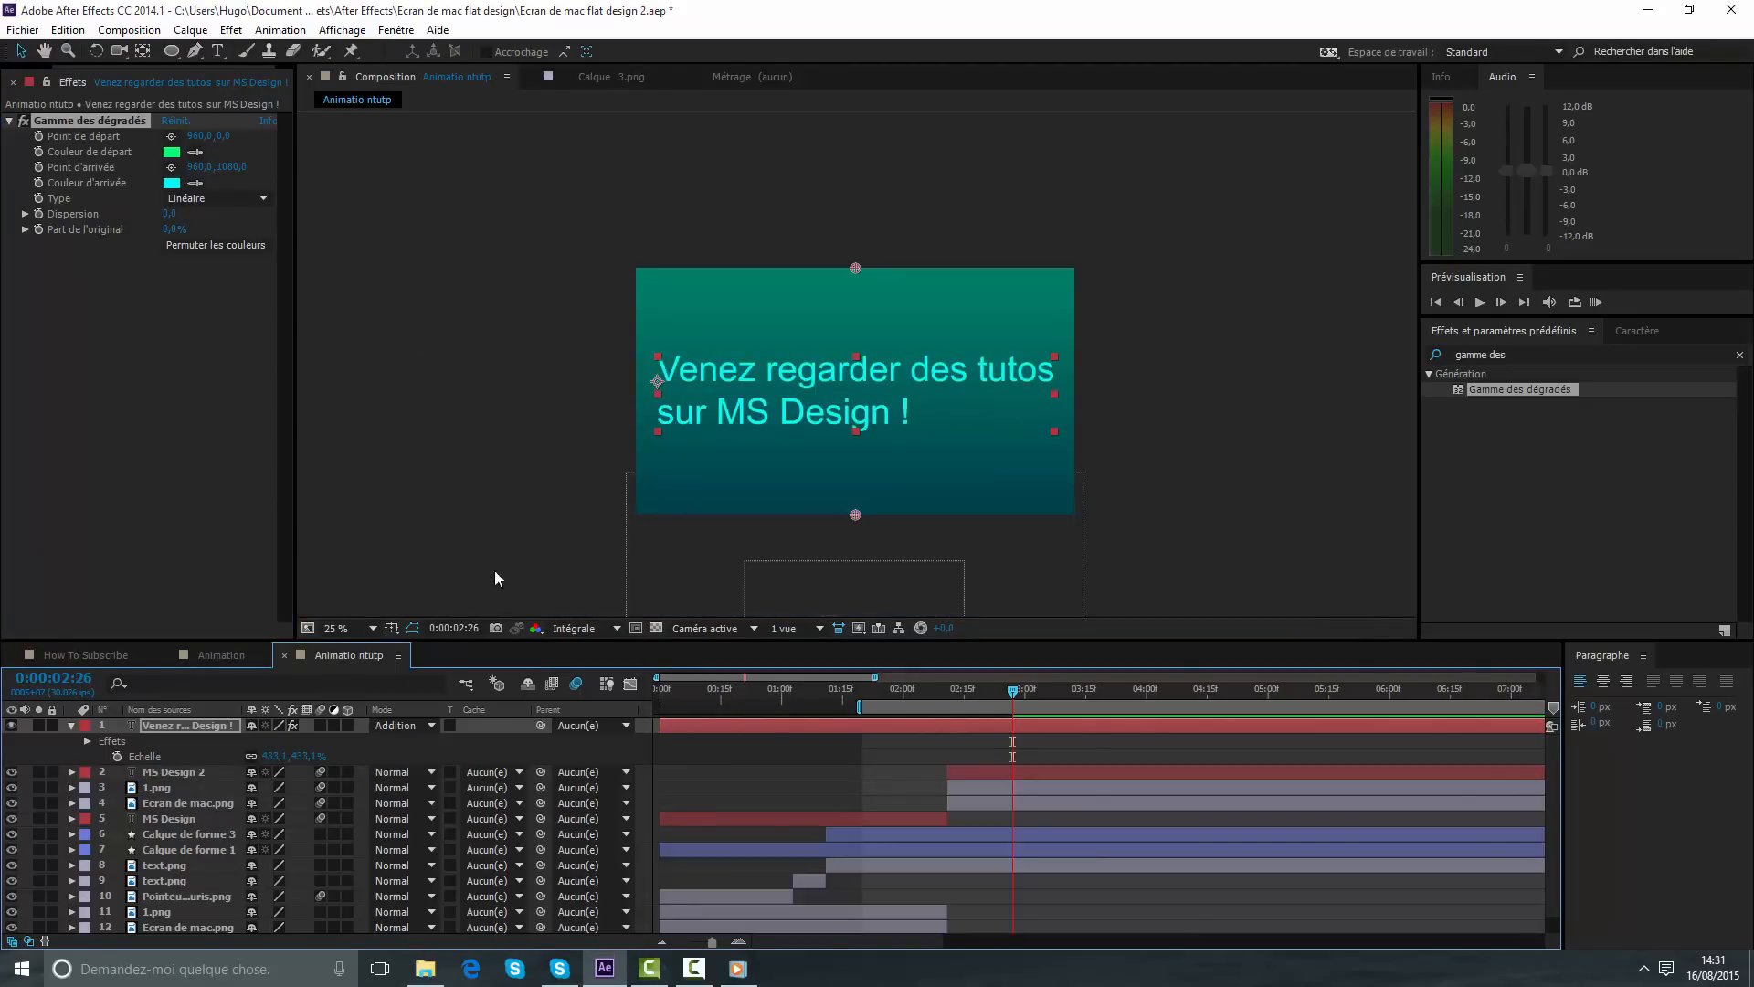
pyautogui.click(430, 727)
pyautogui.click(475, 148)
# - Make the text layer start slightly before MS Design 2 in the timeline and open Animation Composer
pyautogui.moveTo(664, 725); pyautogui.dragTo(934, 716)
pyautogui.click(301, 31)
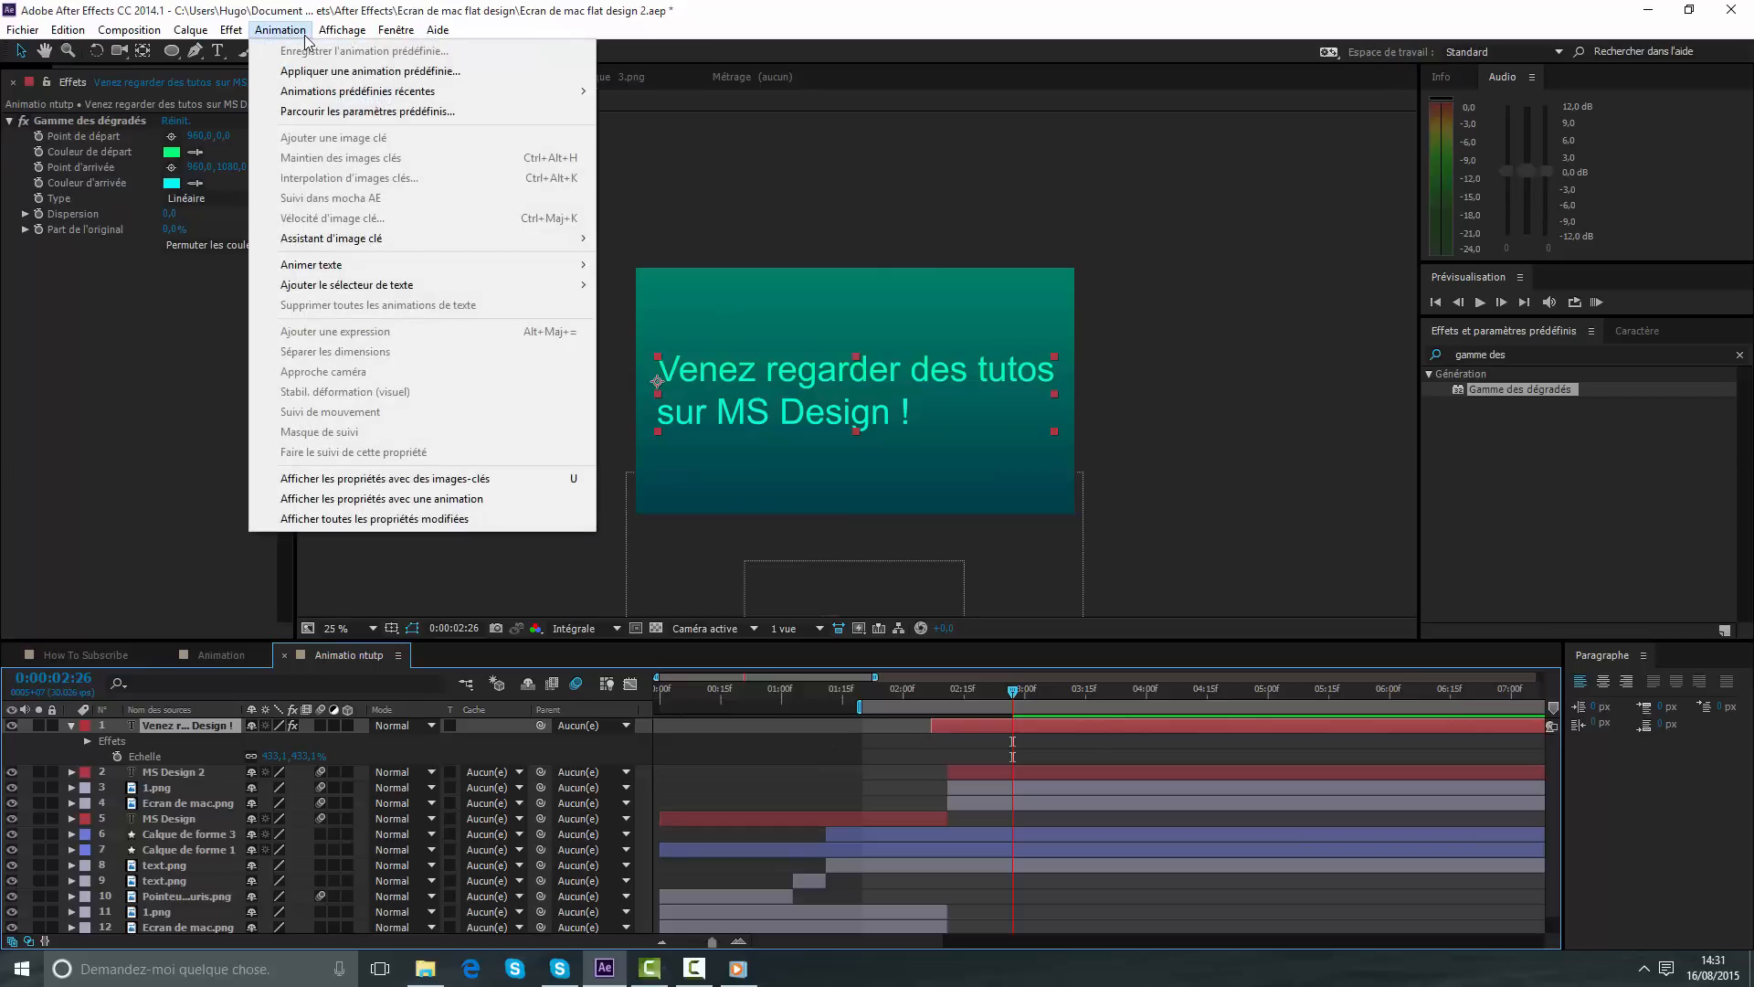
pyautogui.moveTo(396, 30)
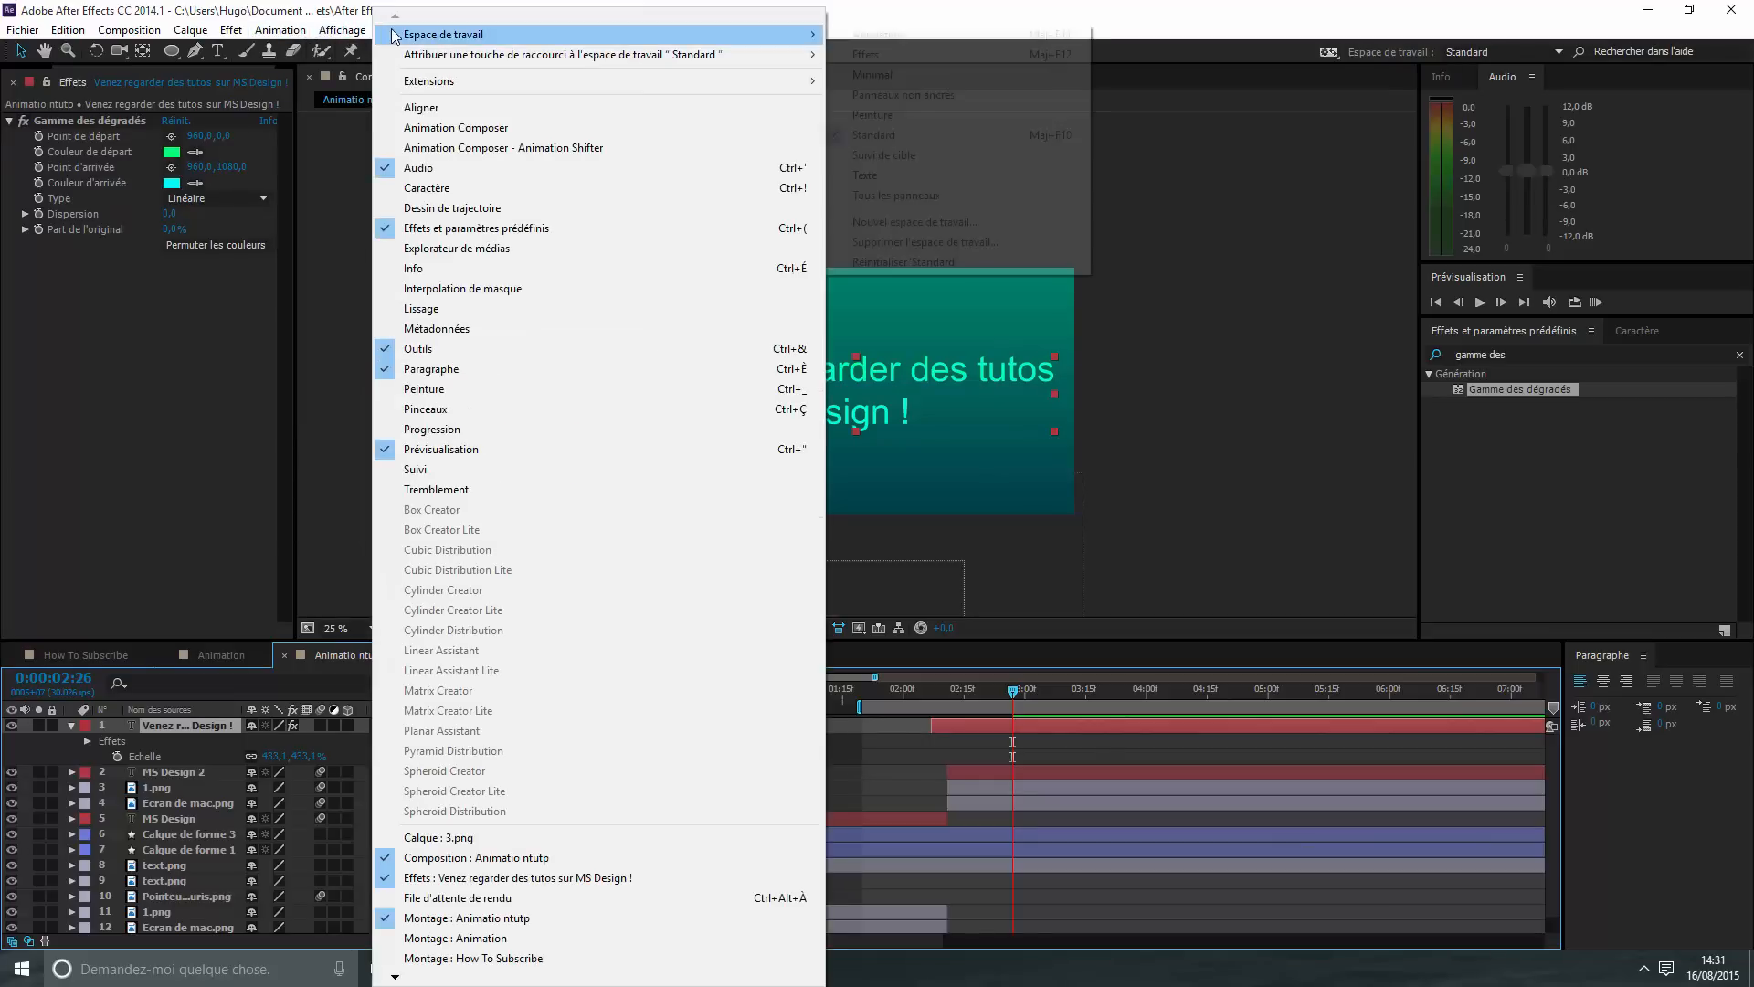
pyautogui.click(509, 132)
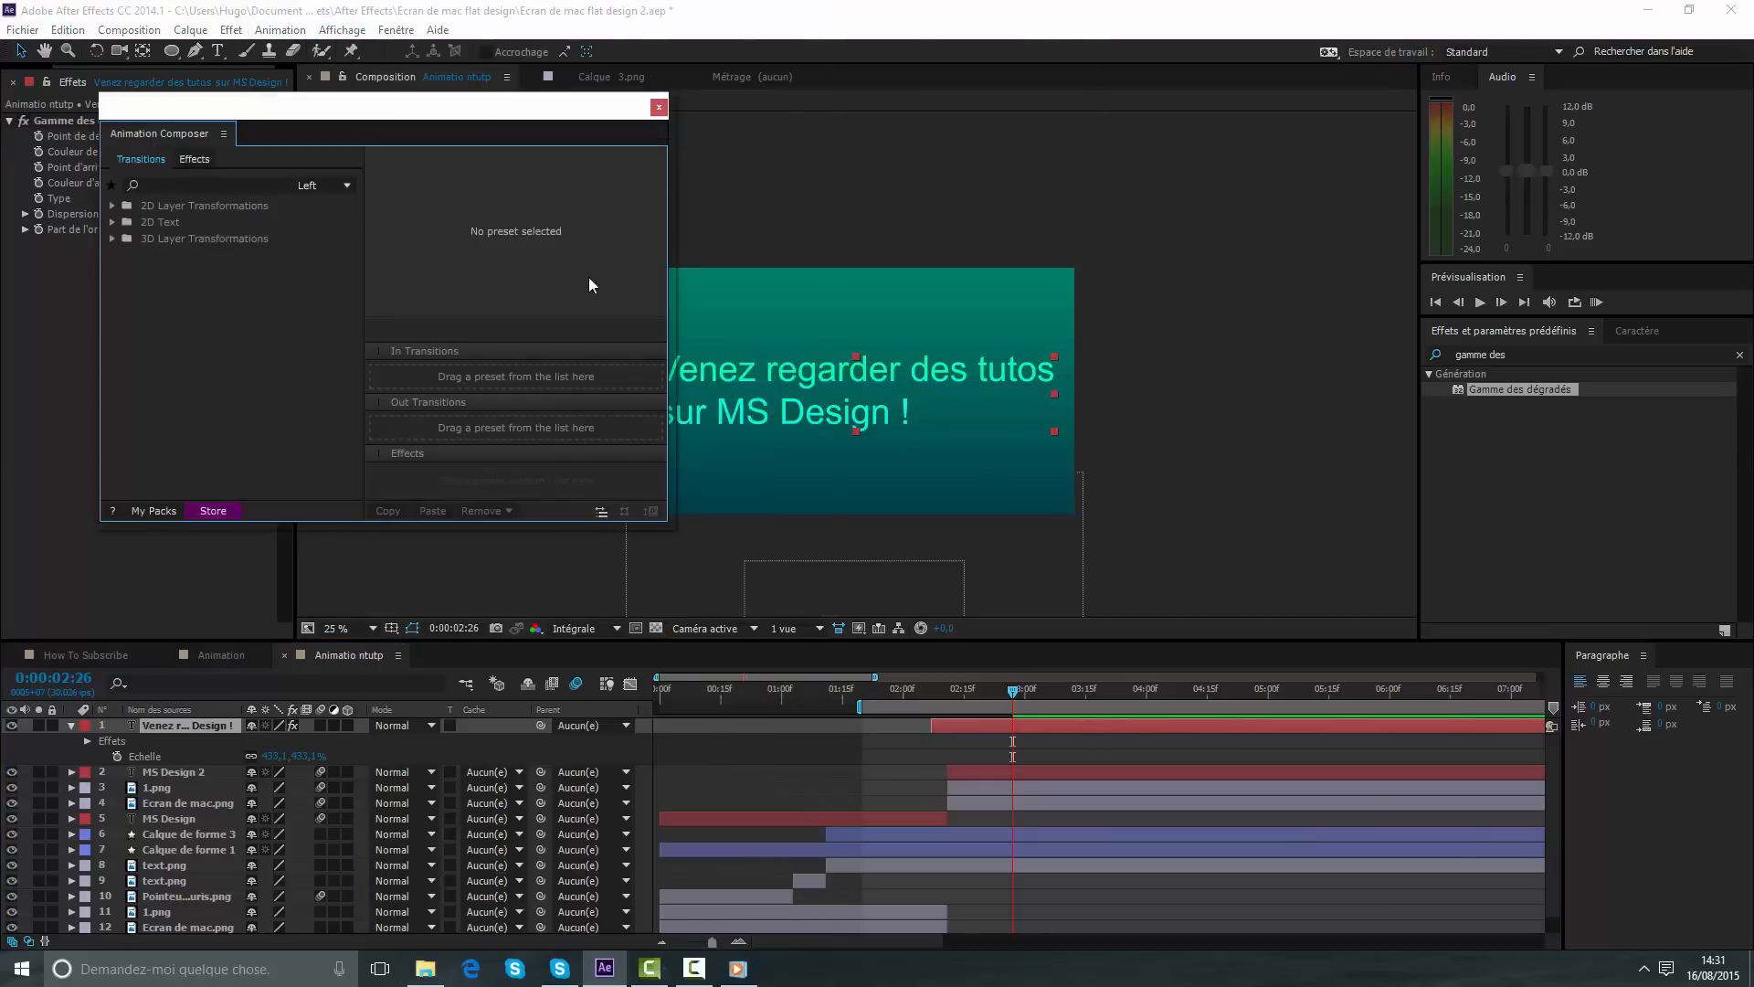
pyautogui.click(935, 595)
# - Preview the 2D Text character presets, apply Wiggly Position & Scale Characters as the text's In transition, and close Animation Composer
pyautogui.click(113, 222)
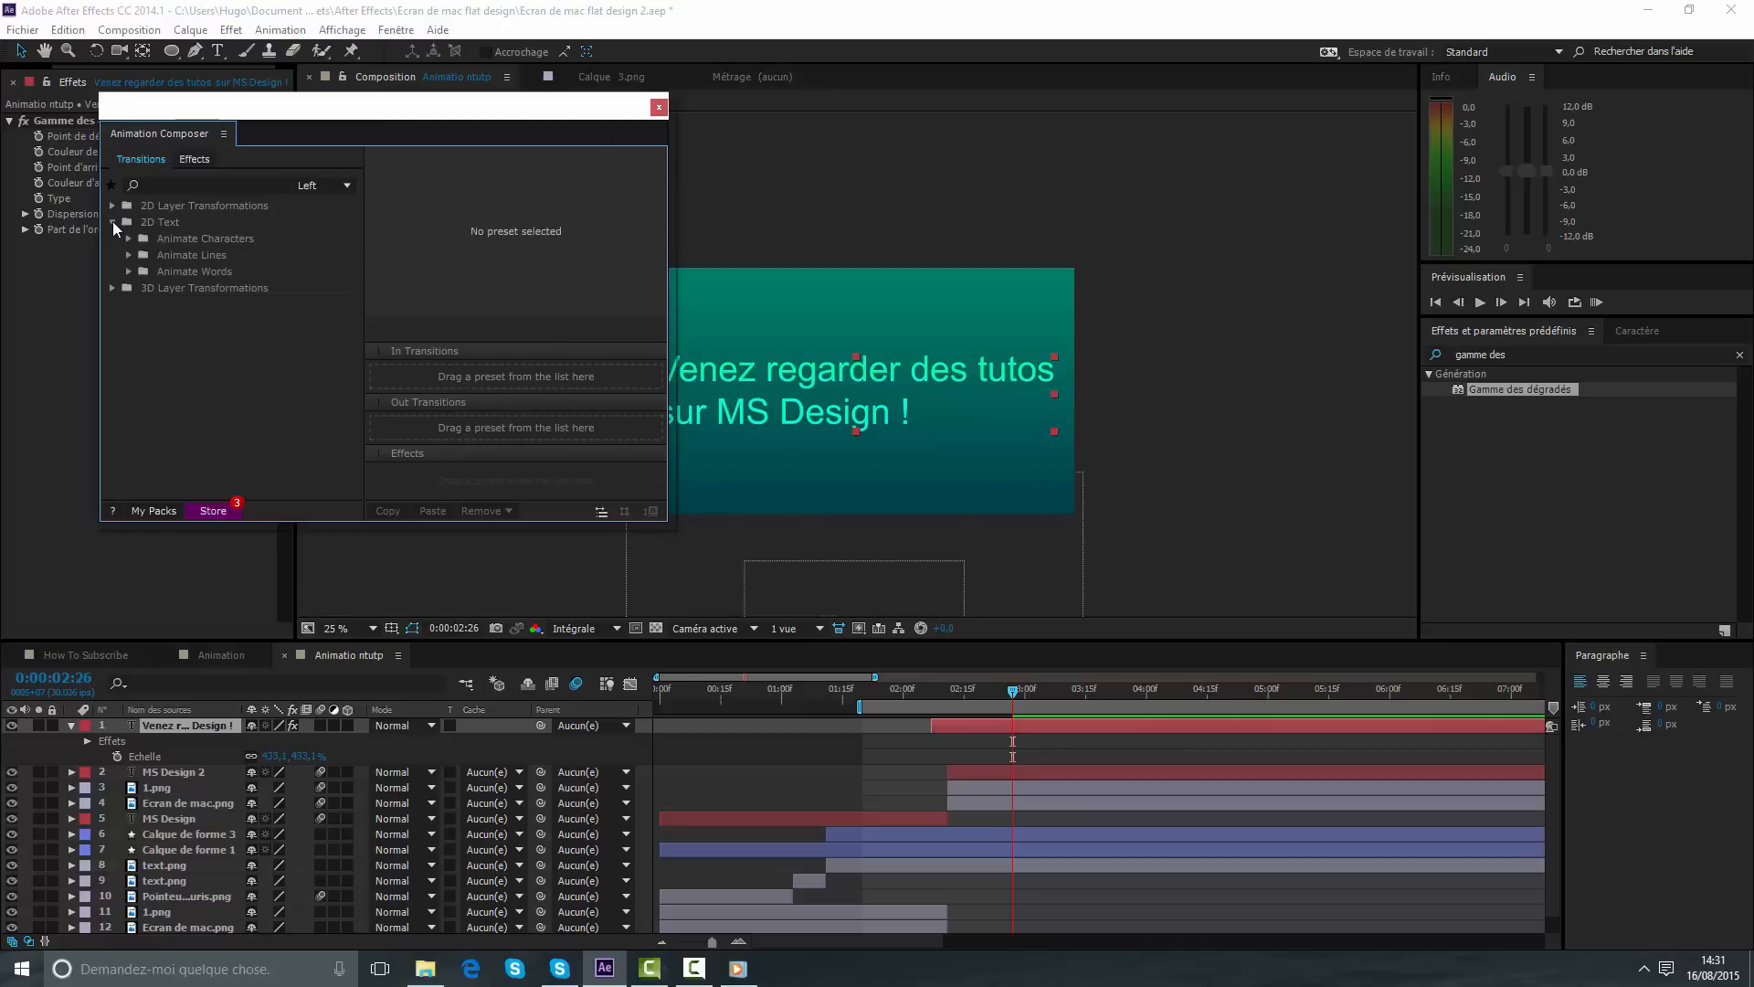
pyautogui.click(129, 238)
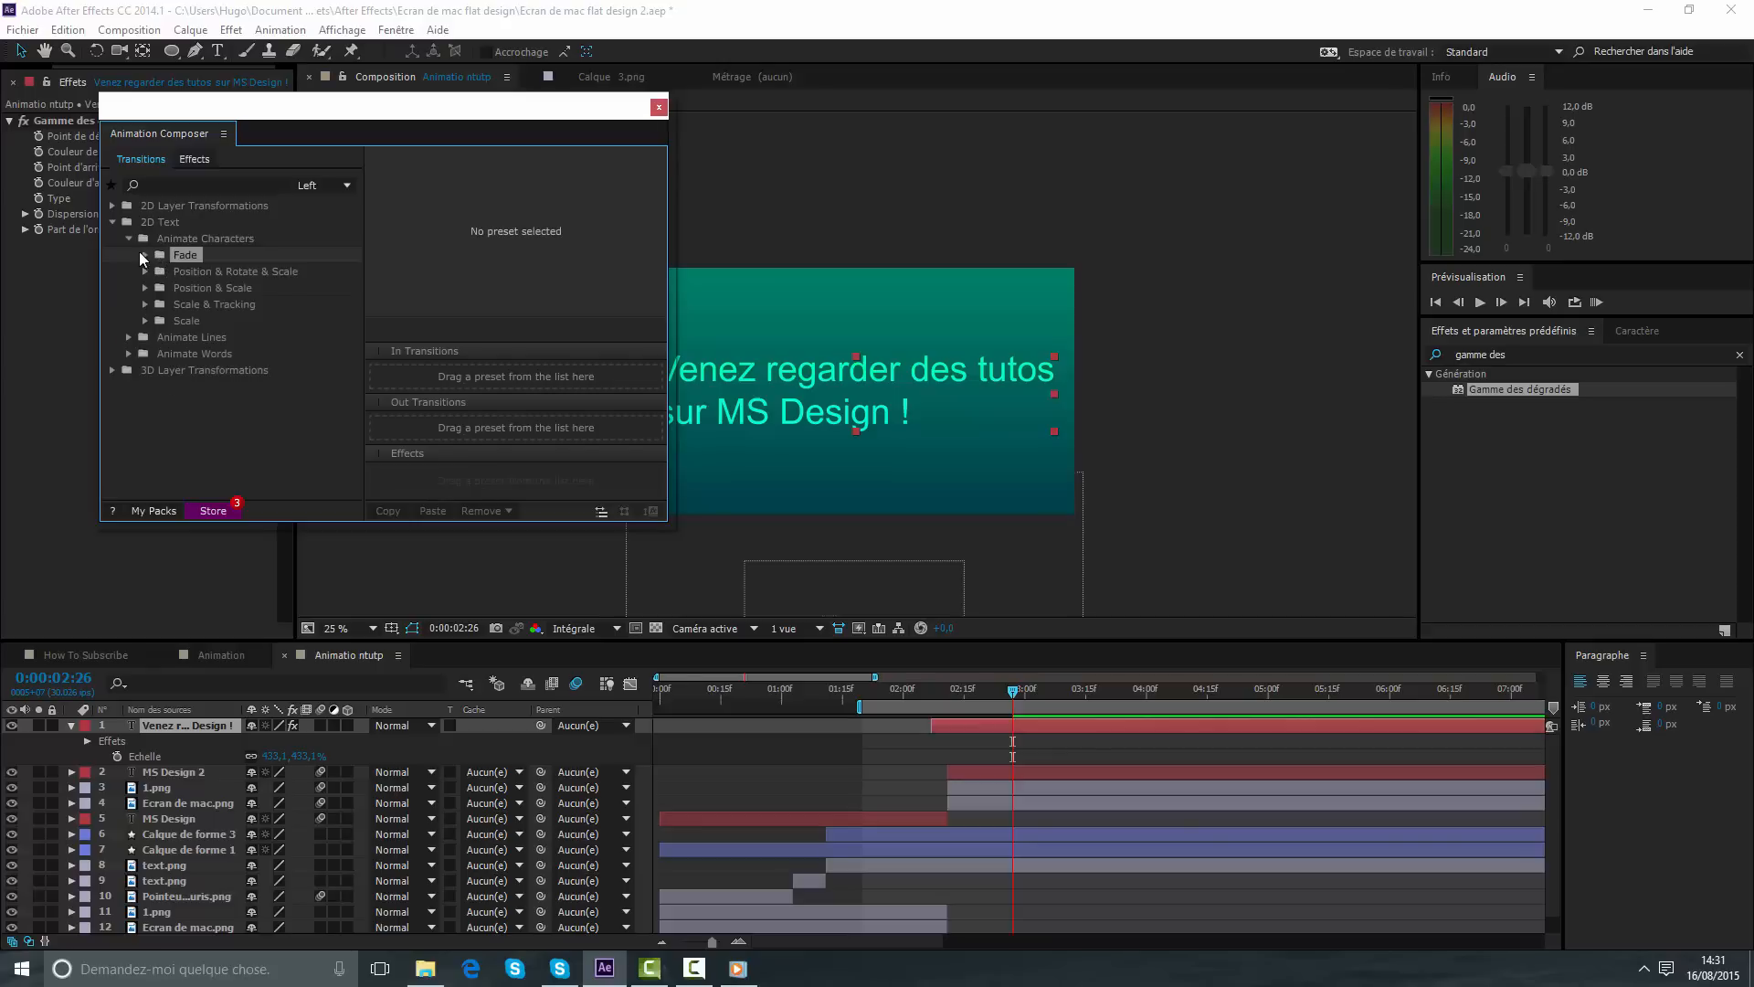
pyautogui.click(143, 255)
pyautogui.click(163, 271)
pyautogui.click(235, 292)
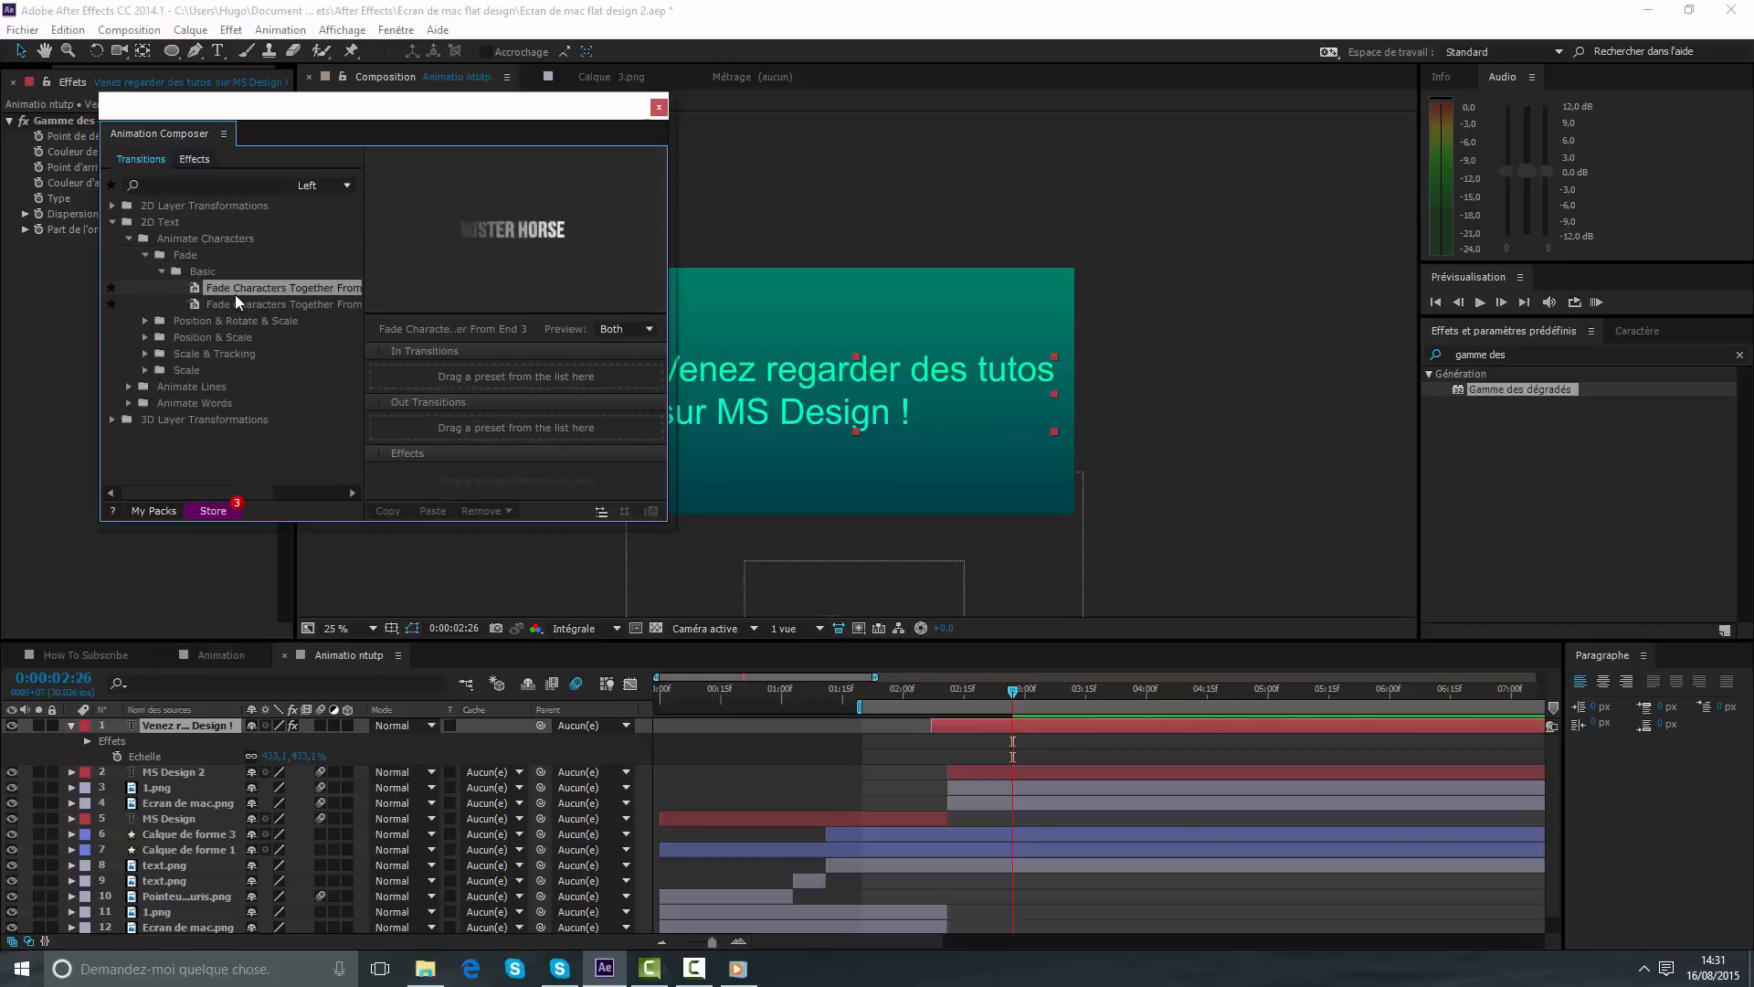
pyautogui.click(235, 303)
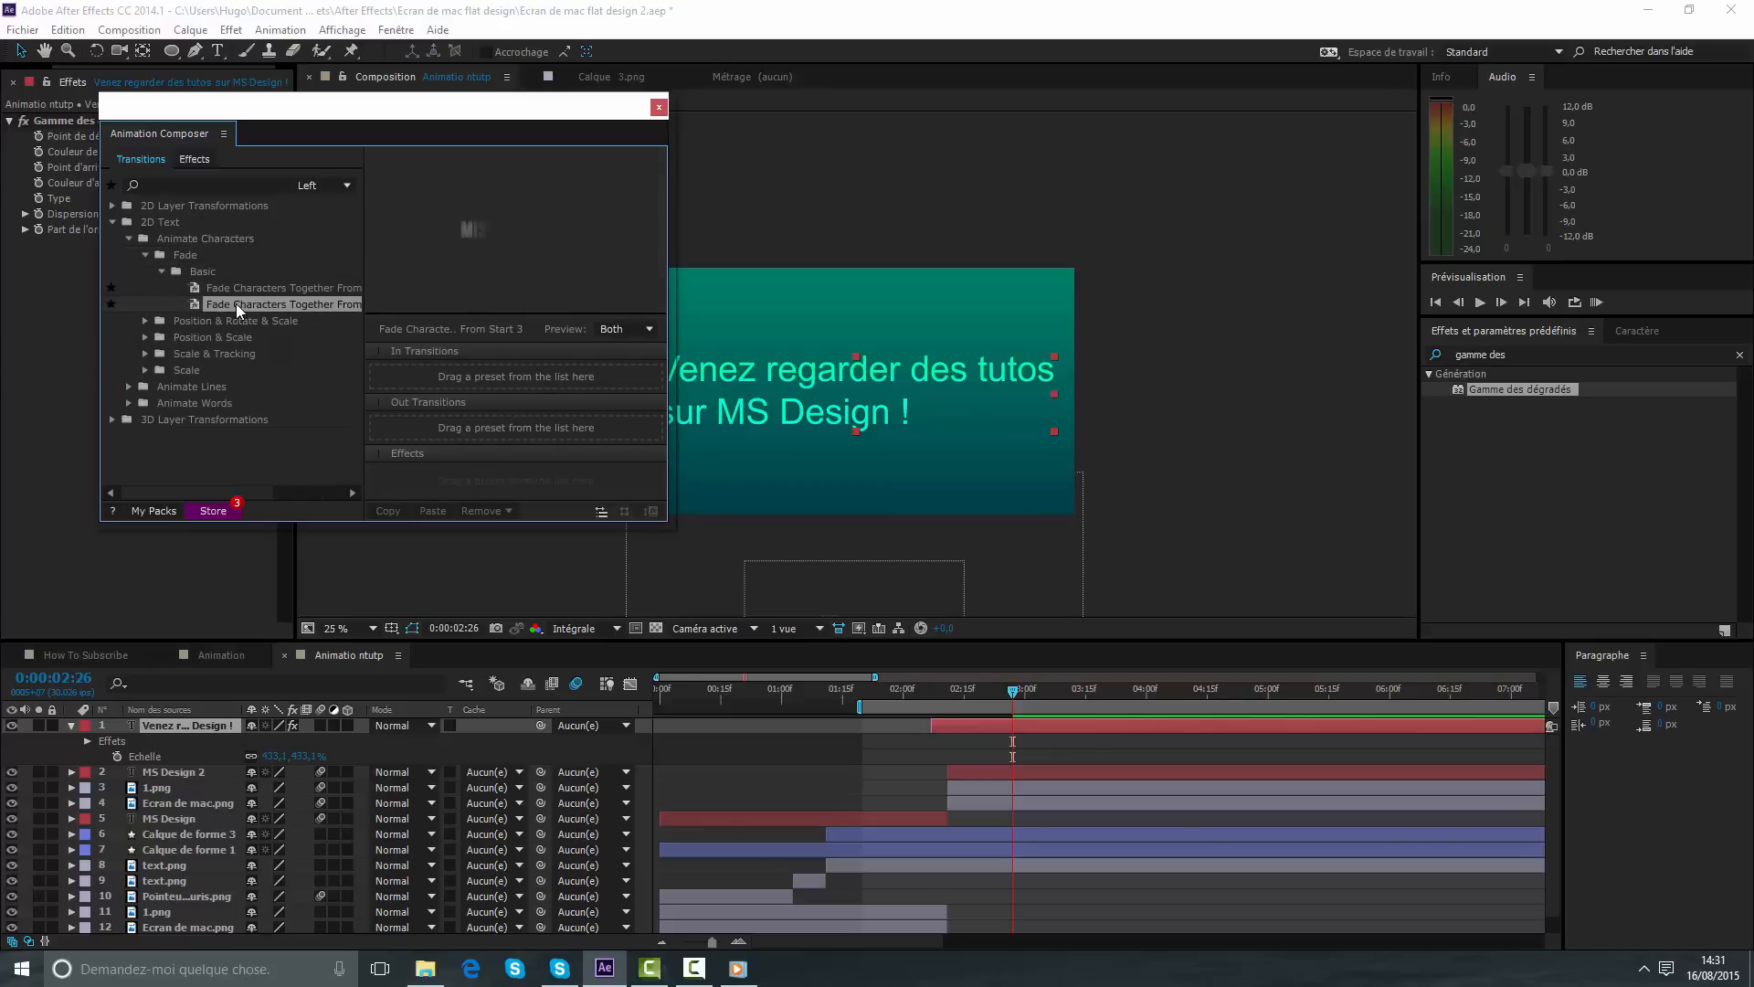
pyautogui.click(146, 337)
pyautogui.click(162, 354)
pyautogui.click(214, 369)
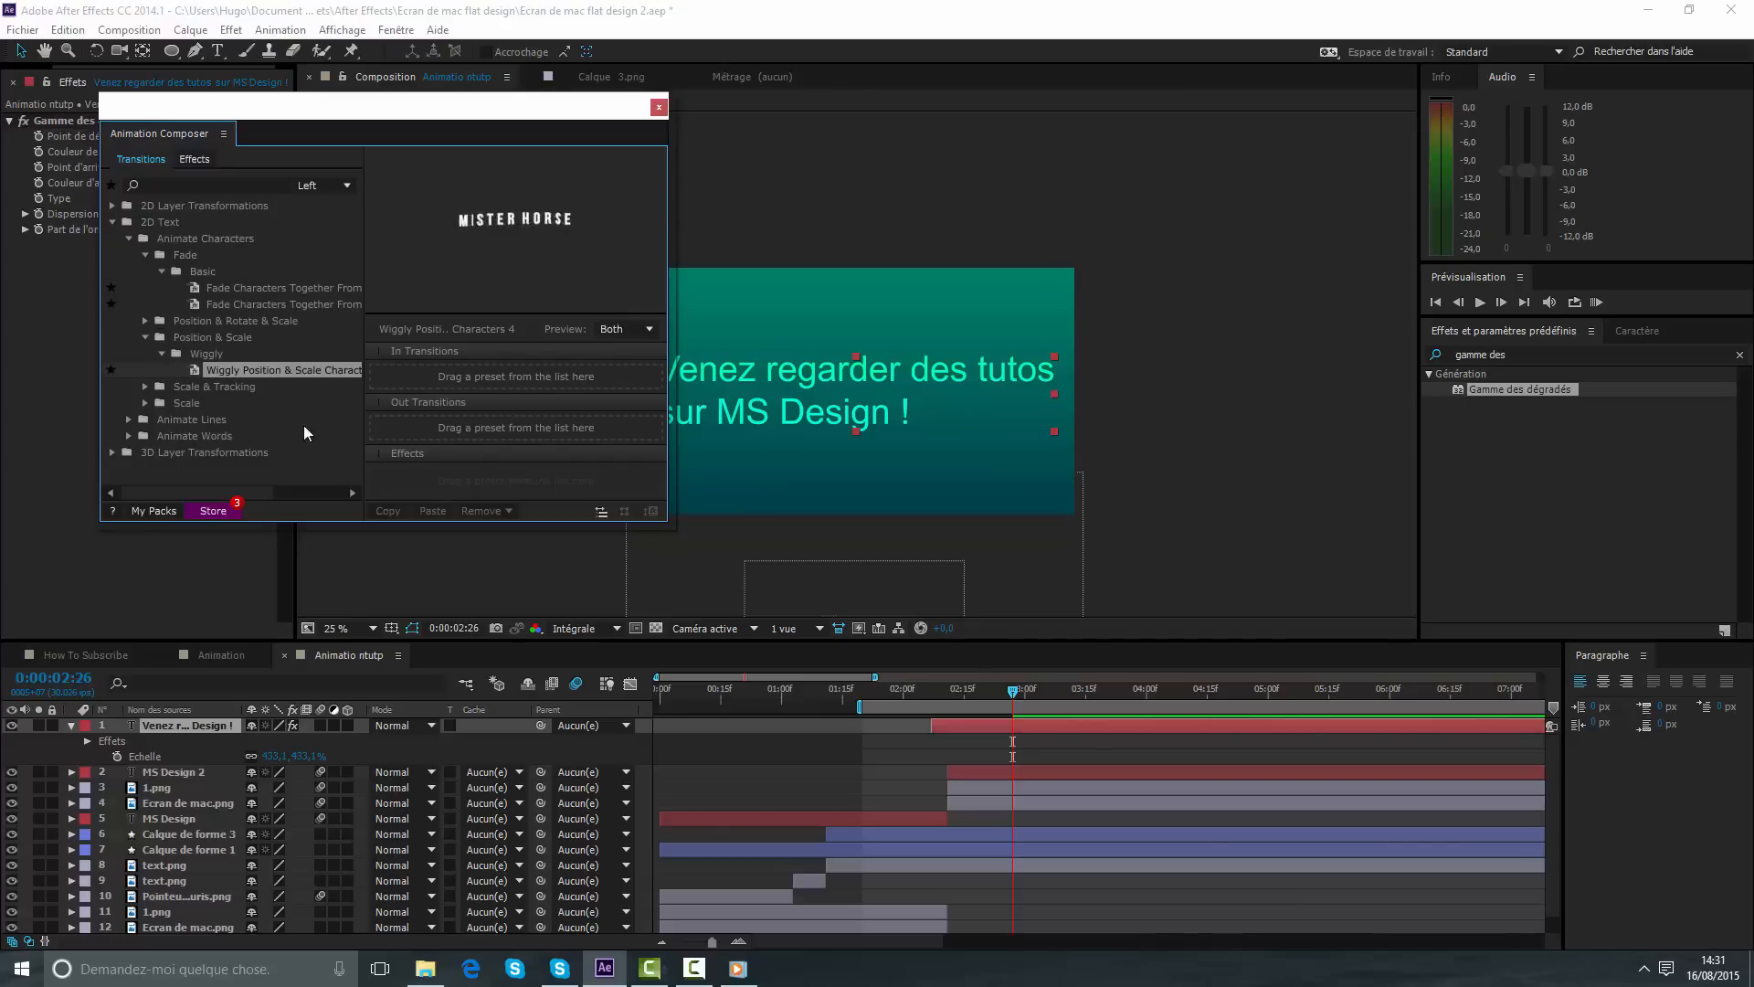
pyautogui.moveTo(250, 369); pyautogui.dragTo(415, 377)
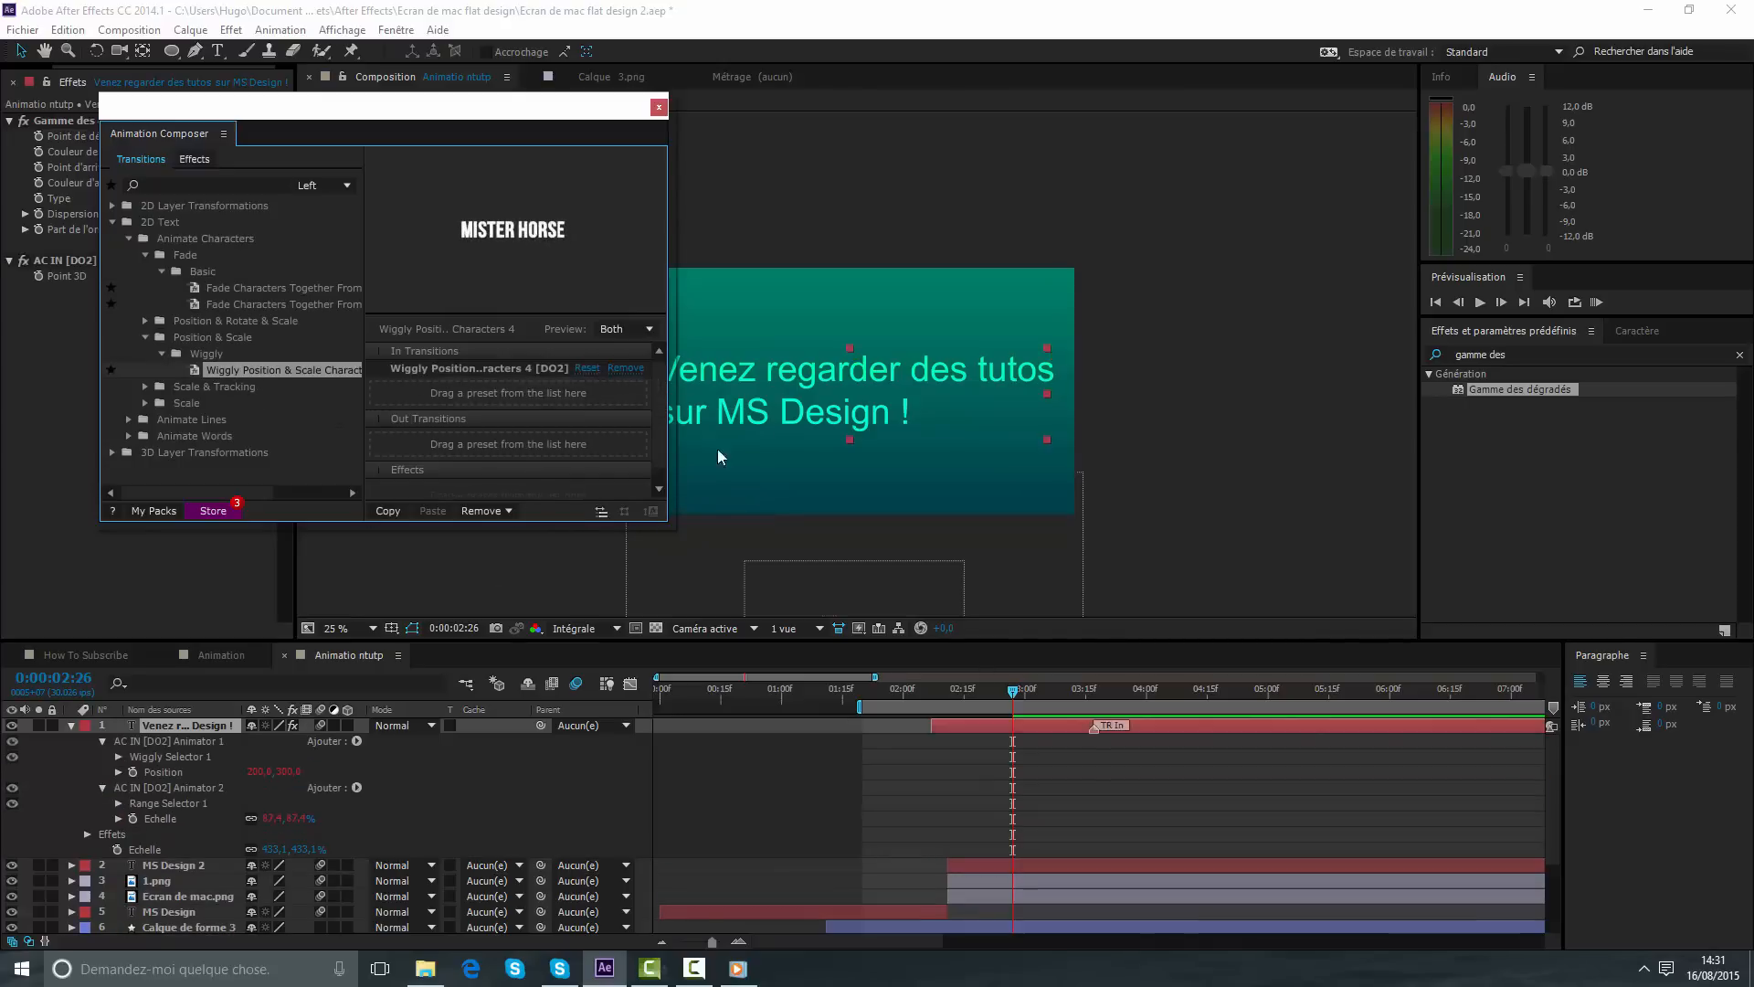
pyautogui.click(658, 107)
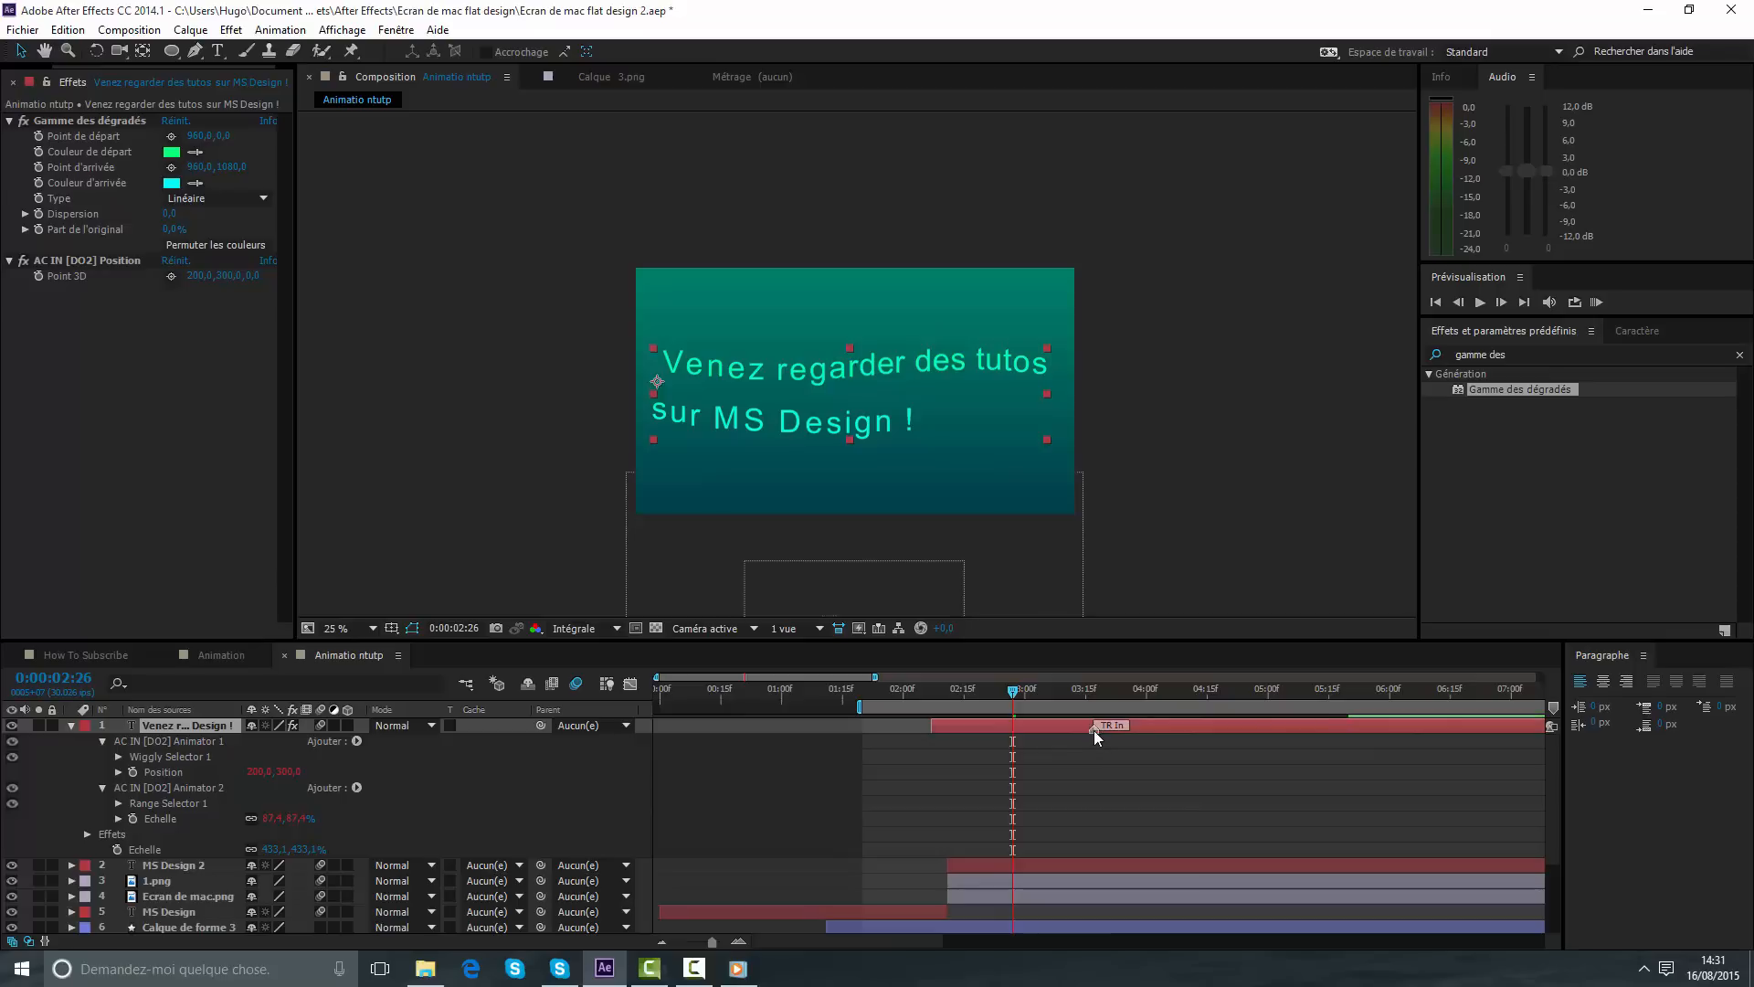
# - Scrub through the closing text's entrance up to its In transition marker, and play a preview starting from 0:00:02:04
pyautogui.moveTo(1092, 728); pyautogui.dragTo(1095, 727)
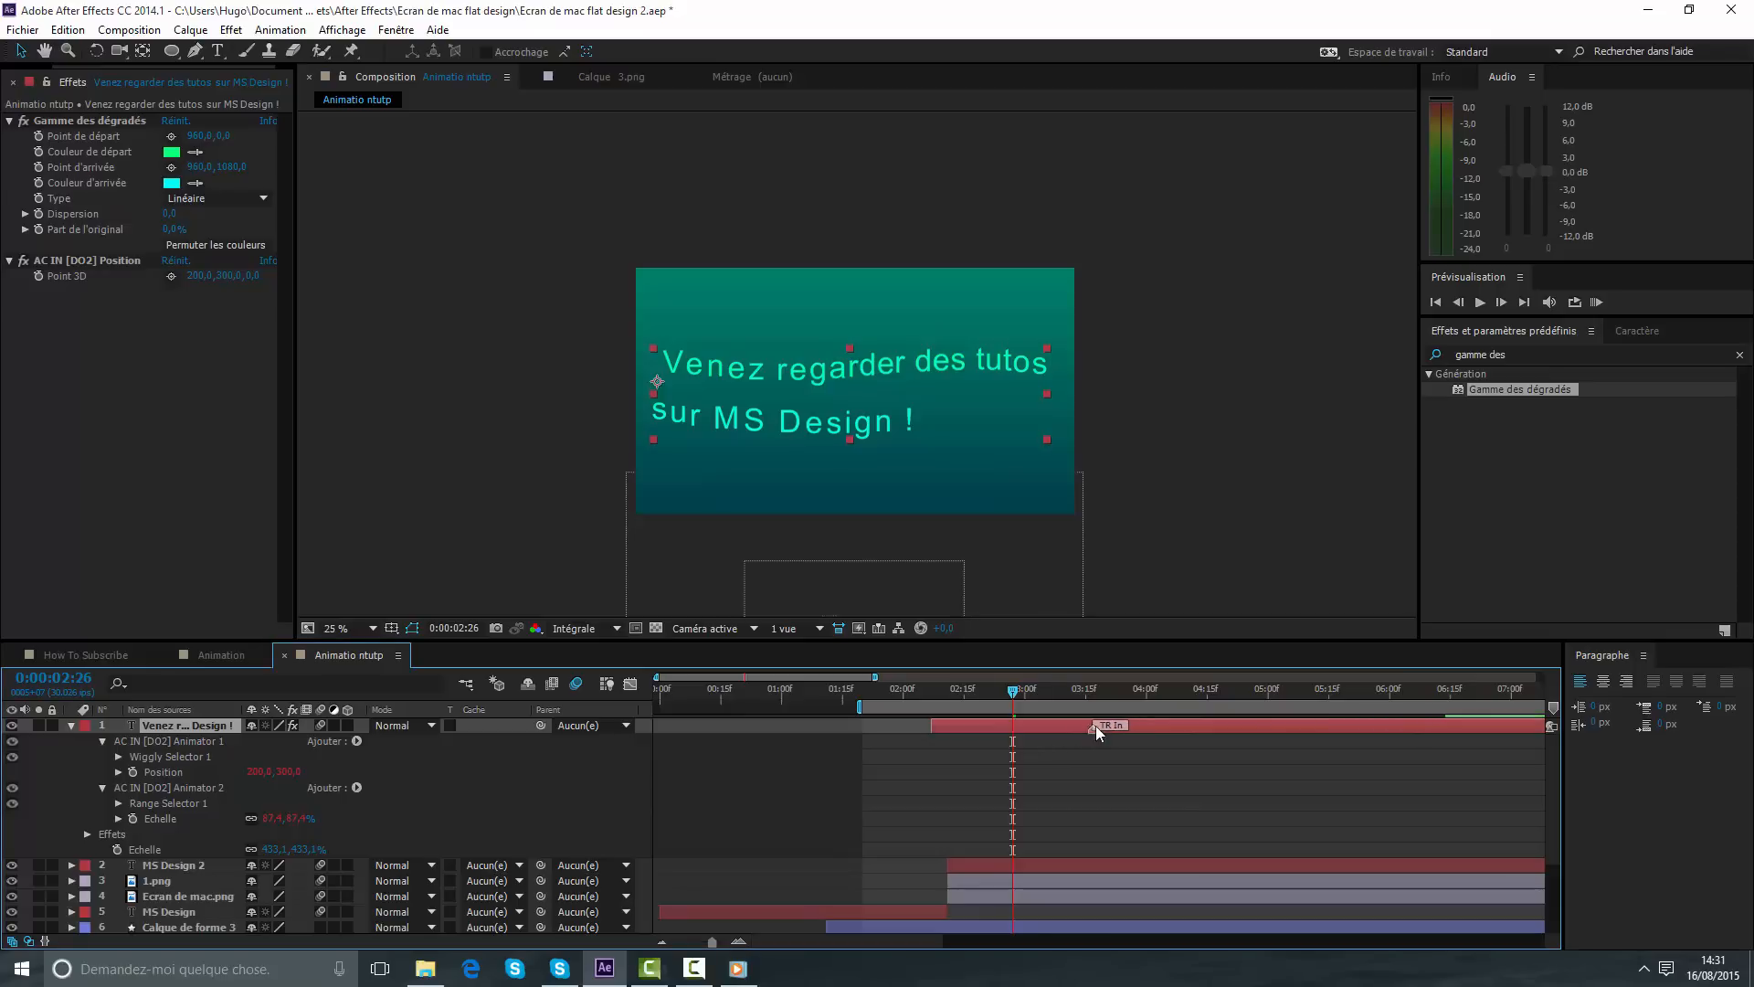
pyautogui.click(1090, 693)
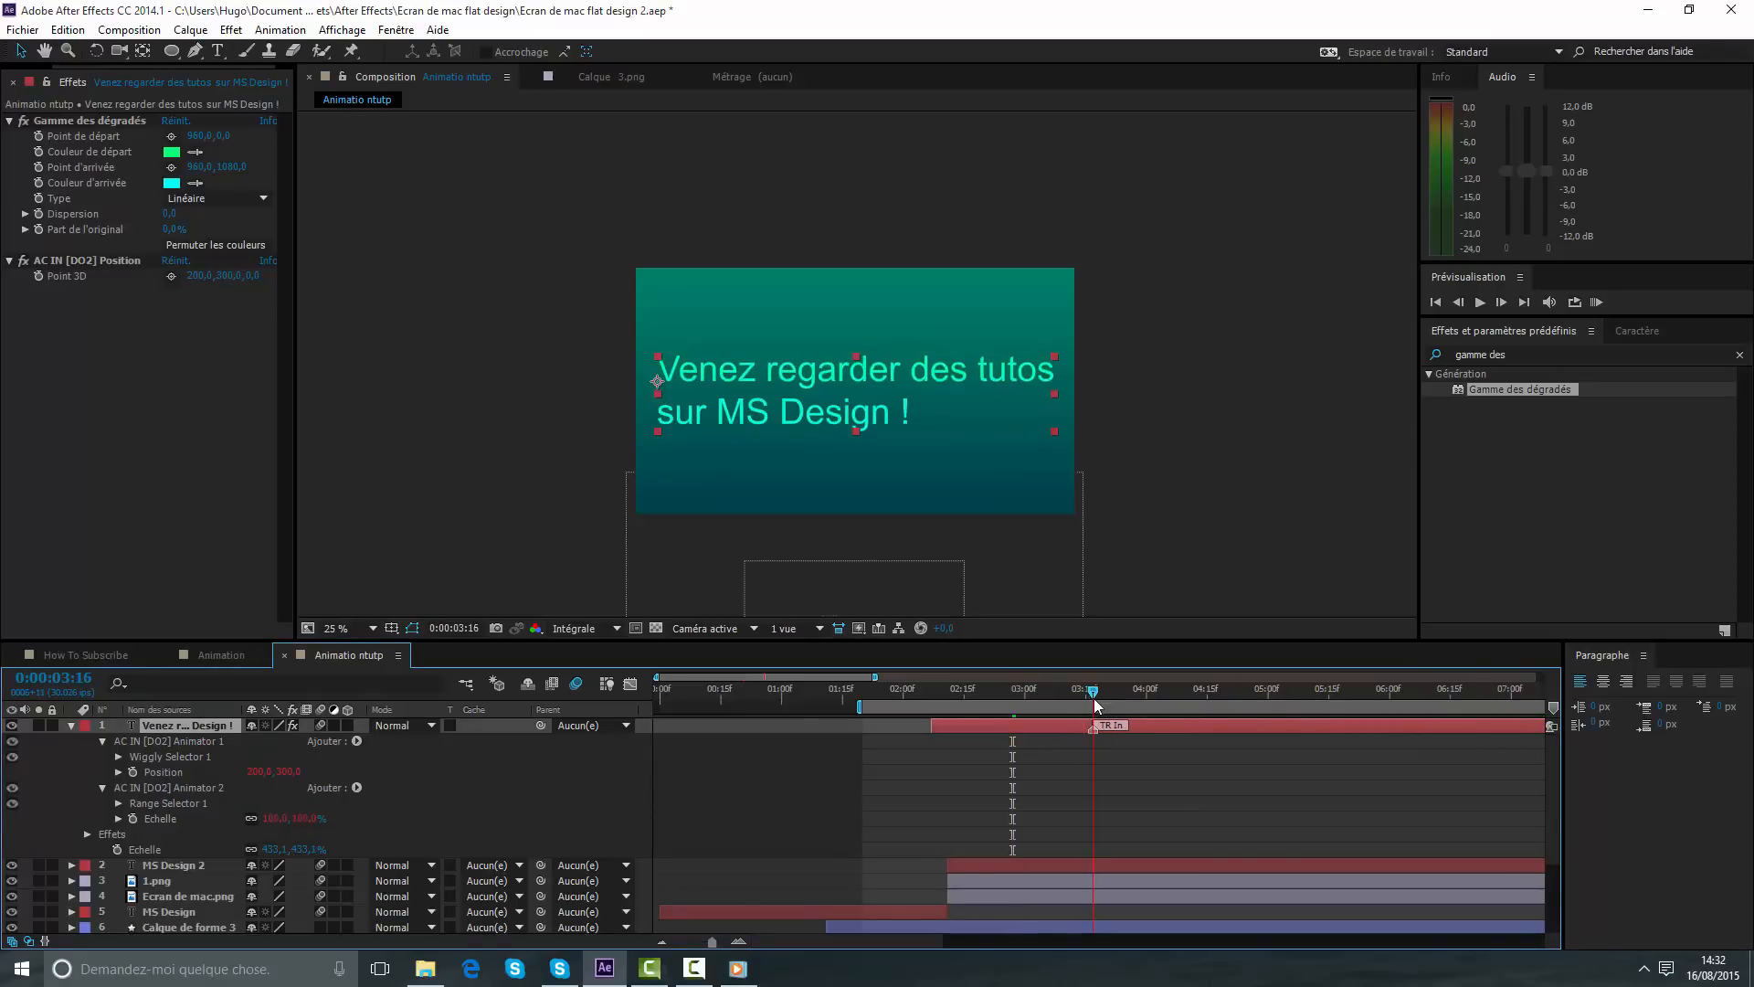
pyautogui.click(931, 691)
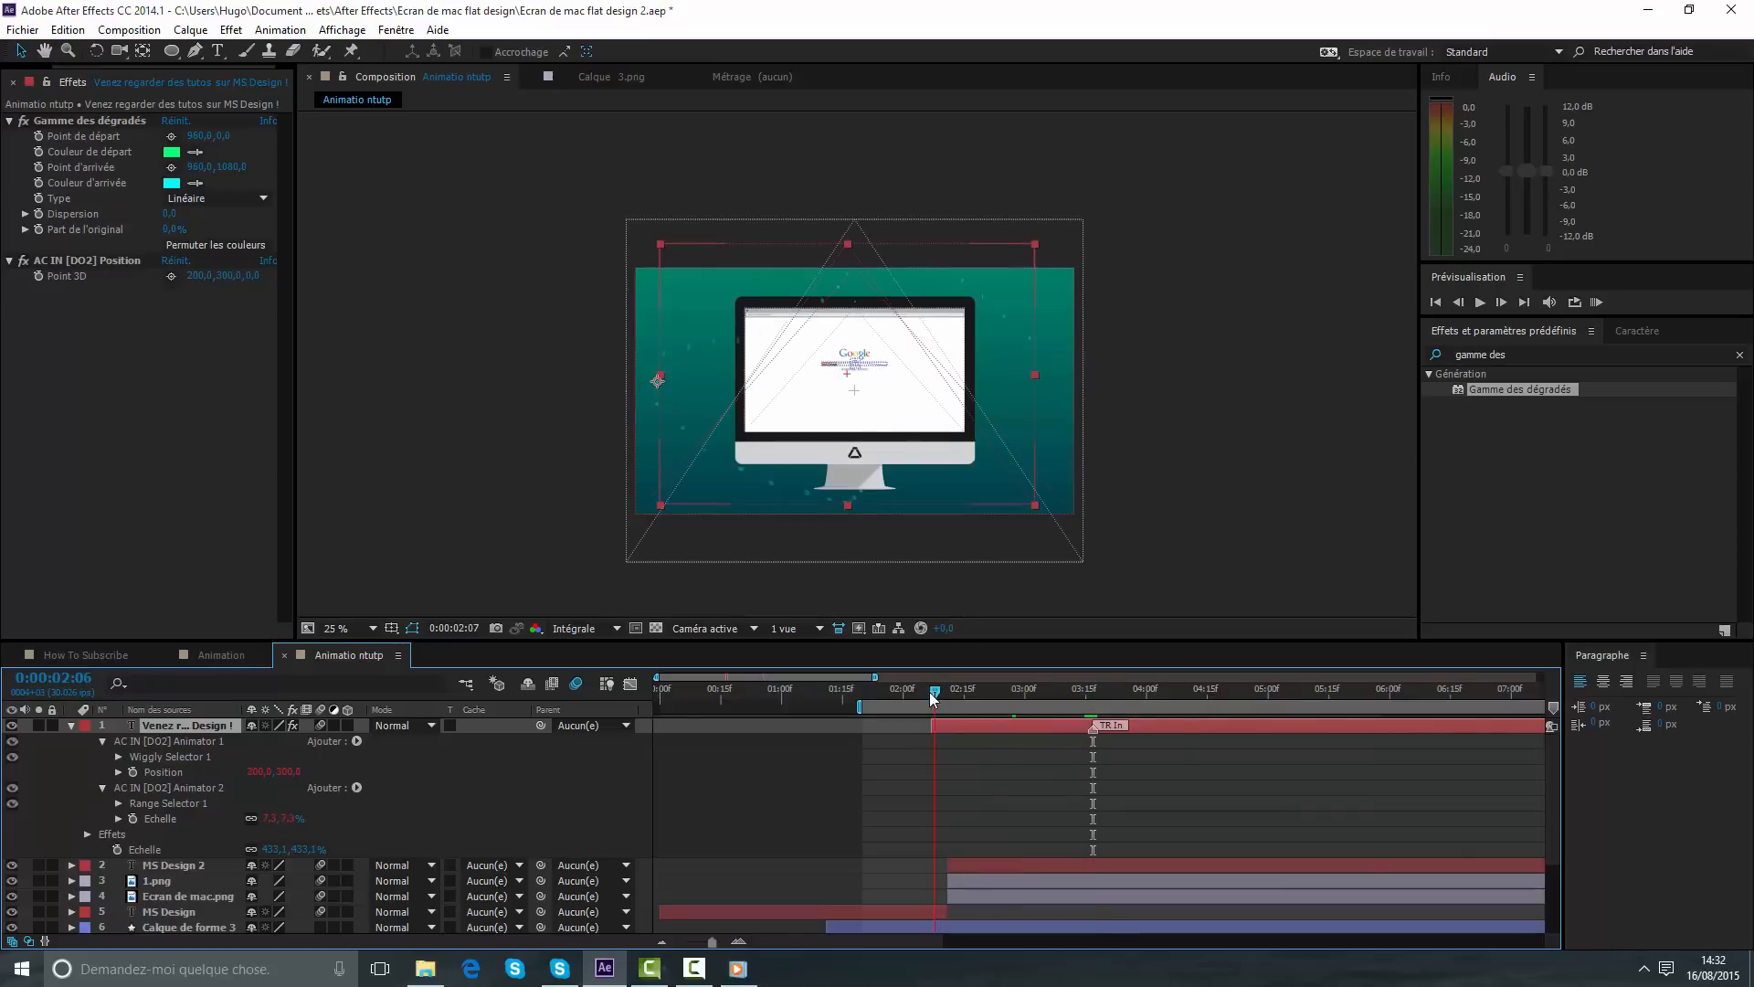
pyautogui.click(1089, 693)
pyautogui.moveTo(1089, 695); pyautogui.dragTo(923, 697)
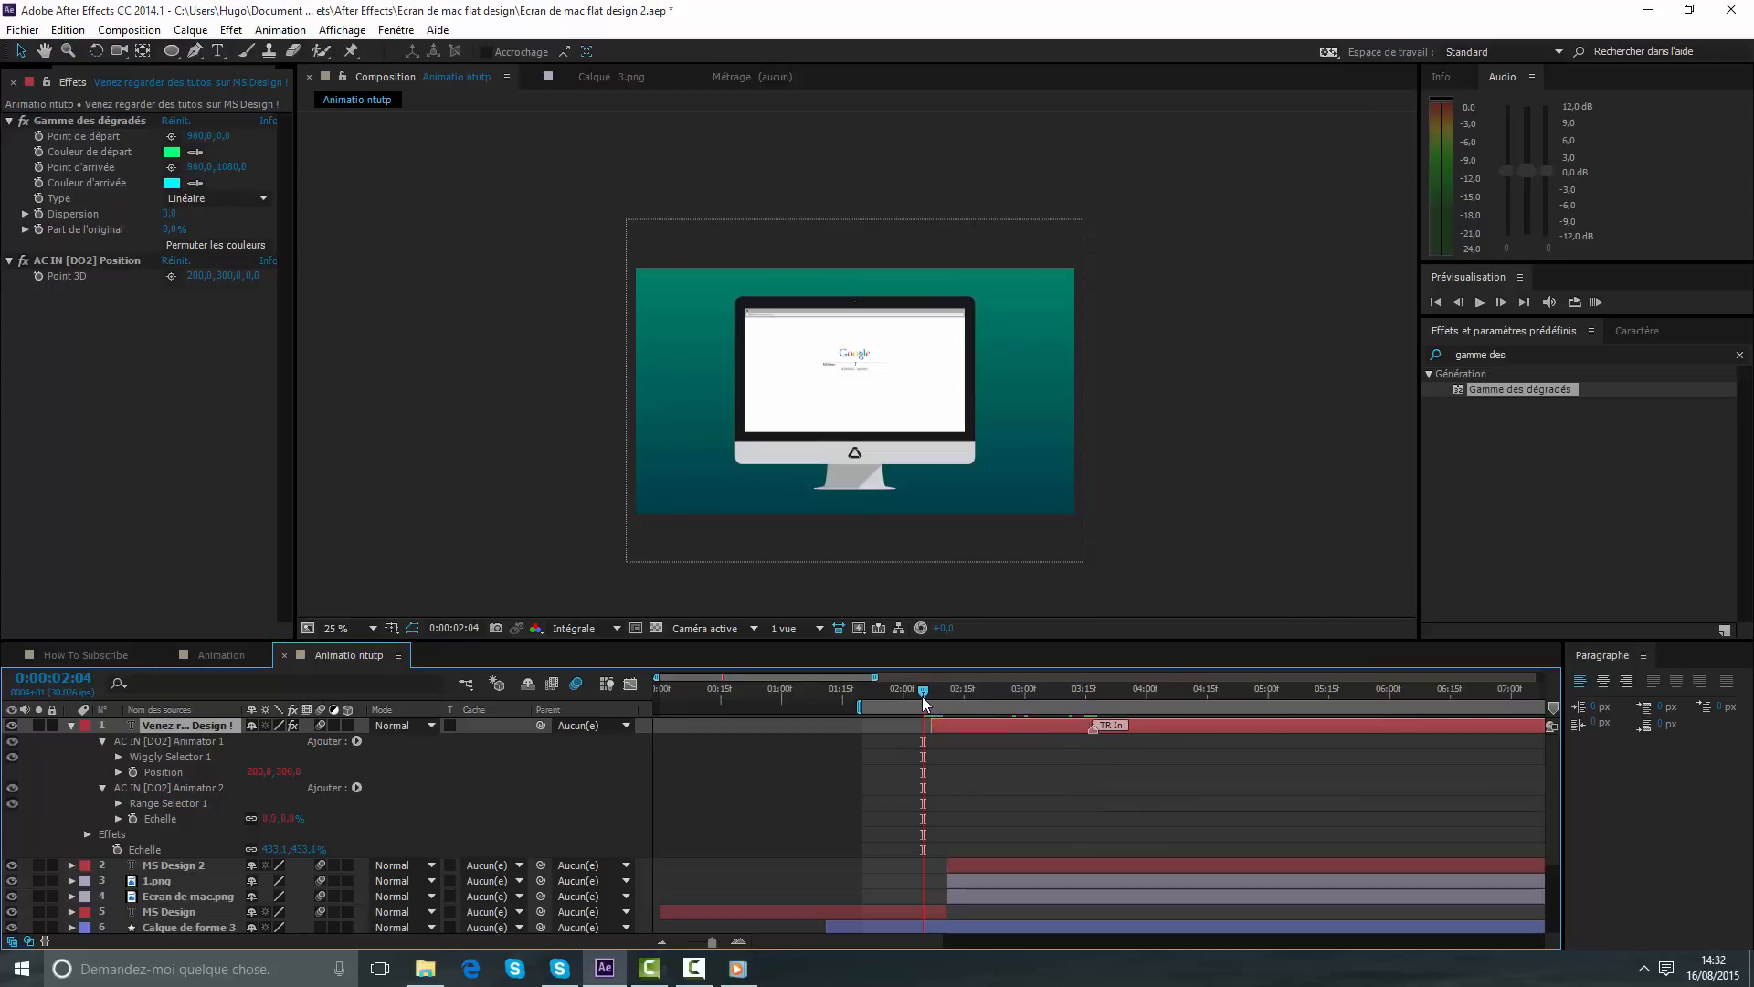
pyautogui.press('KP_0')
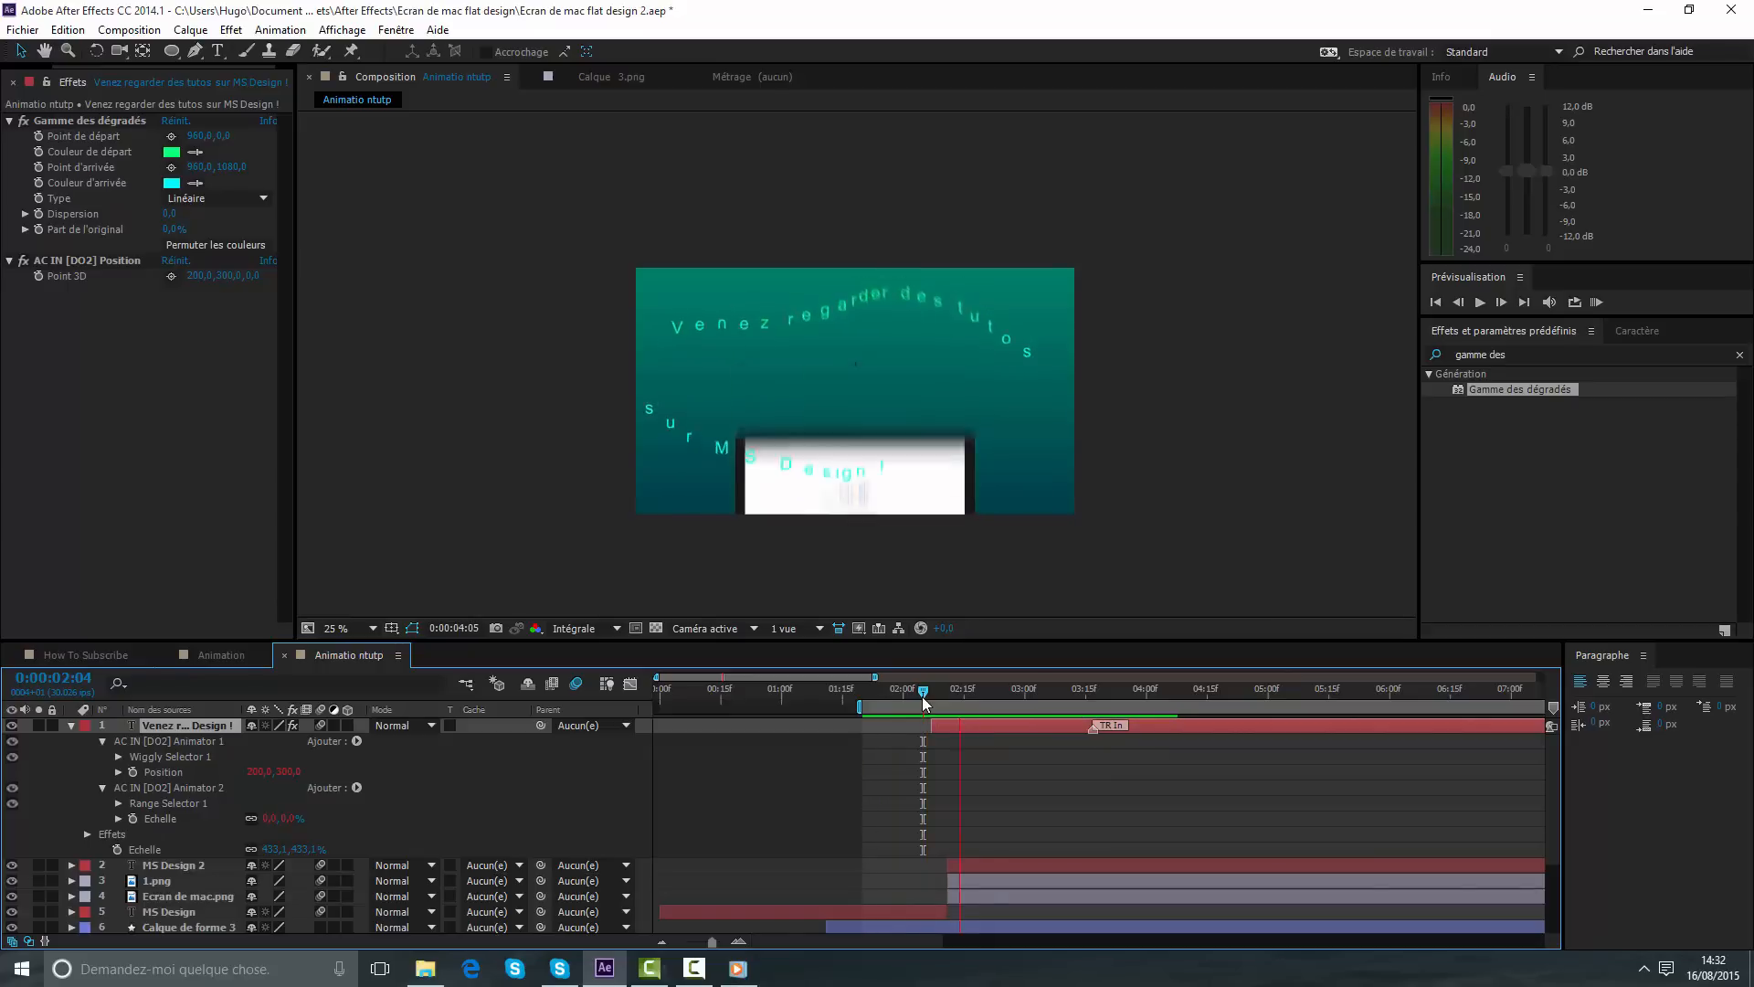
pyautogui.press('space')
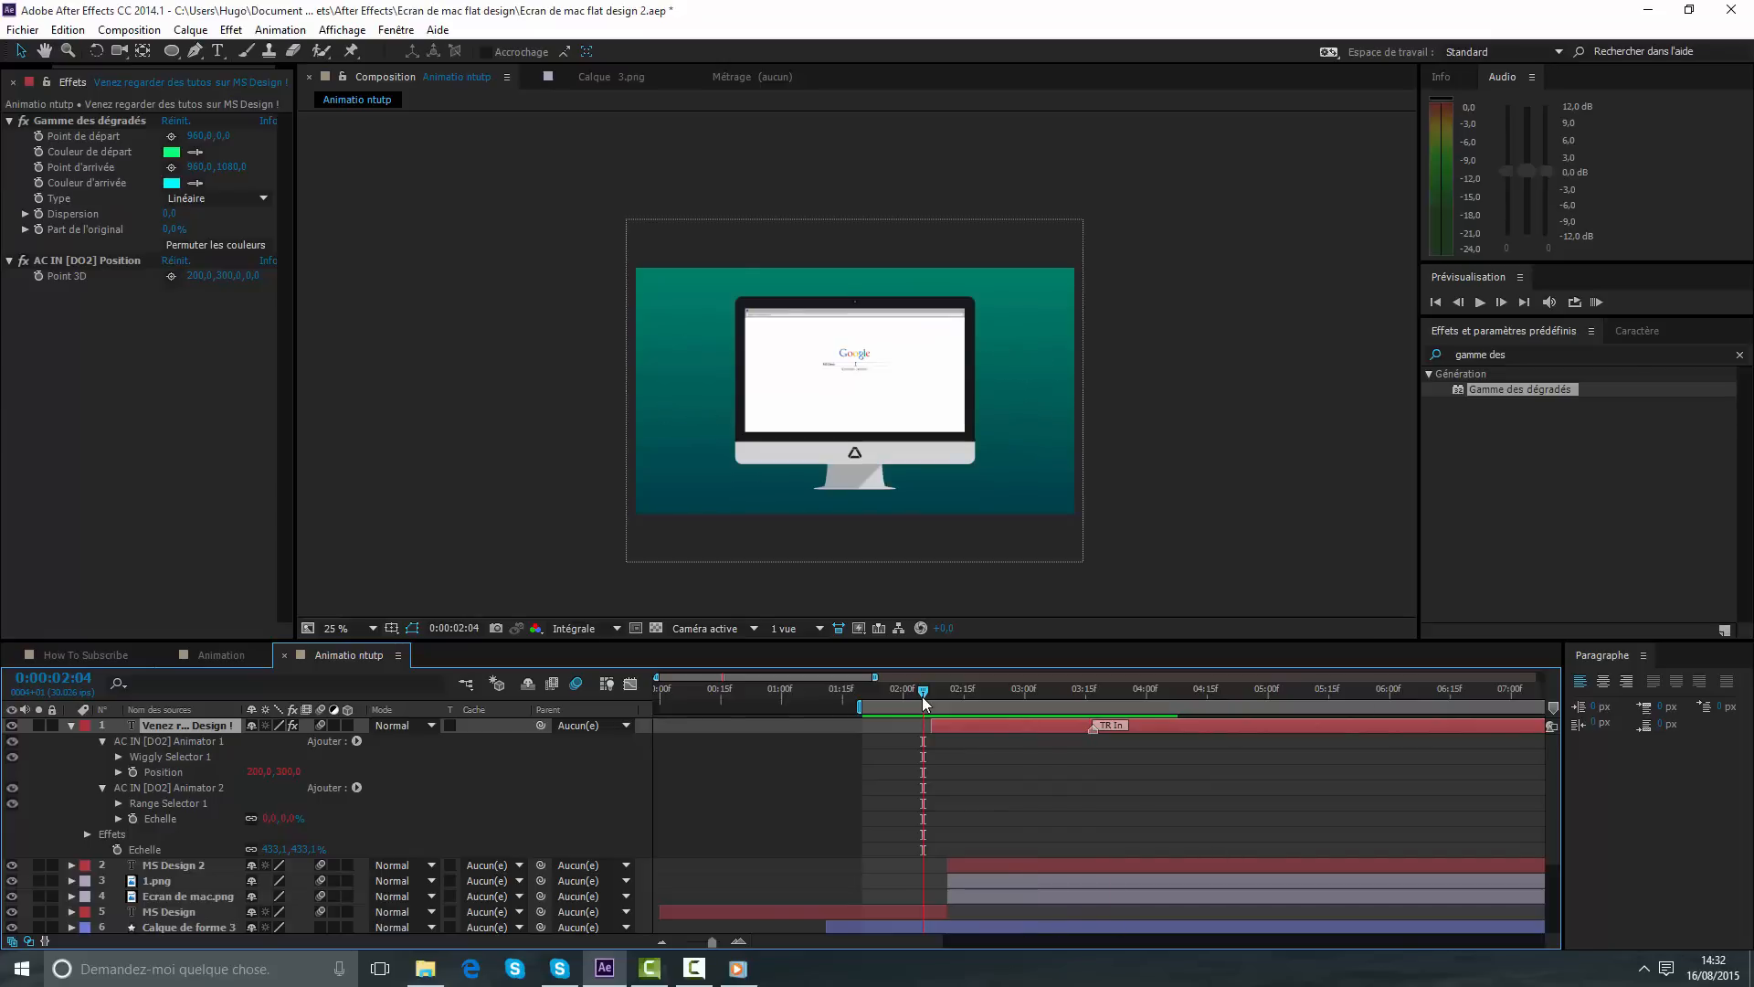
pyautogui.press('space')
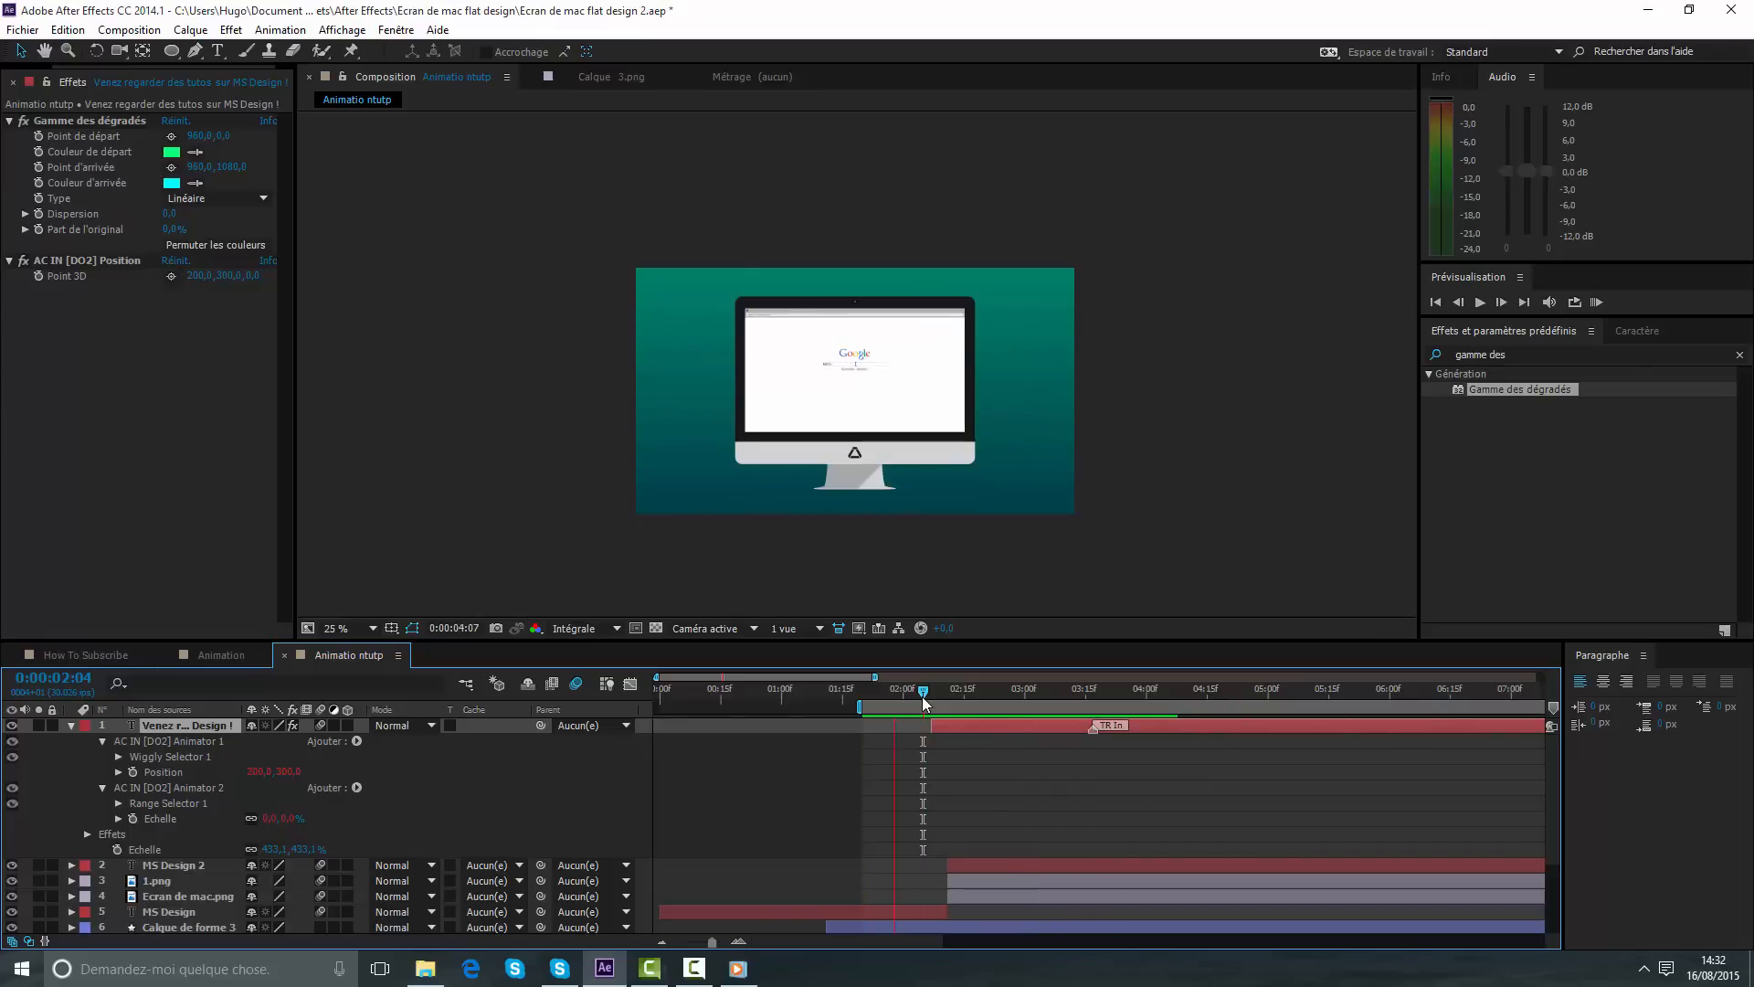
pyautogui.press('space')
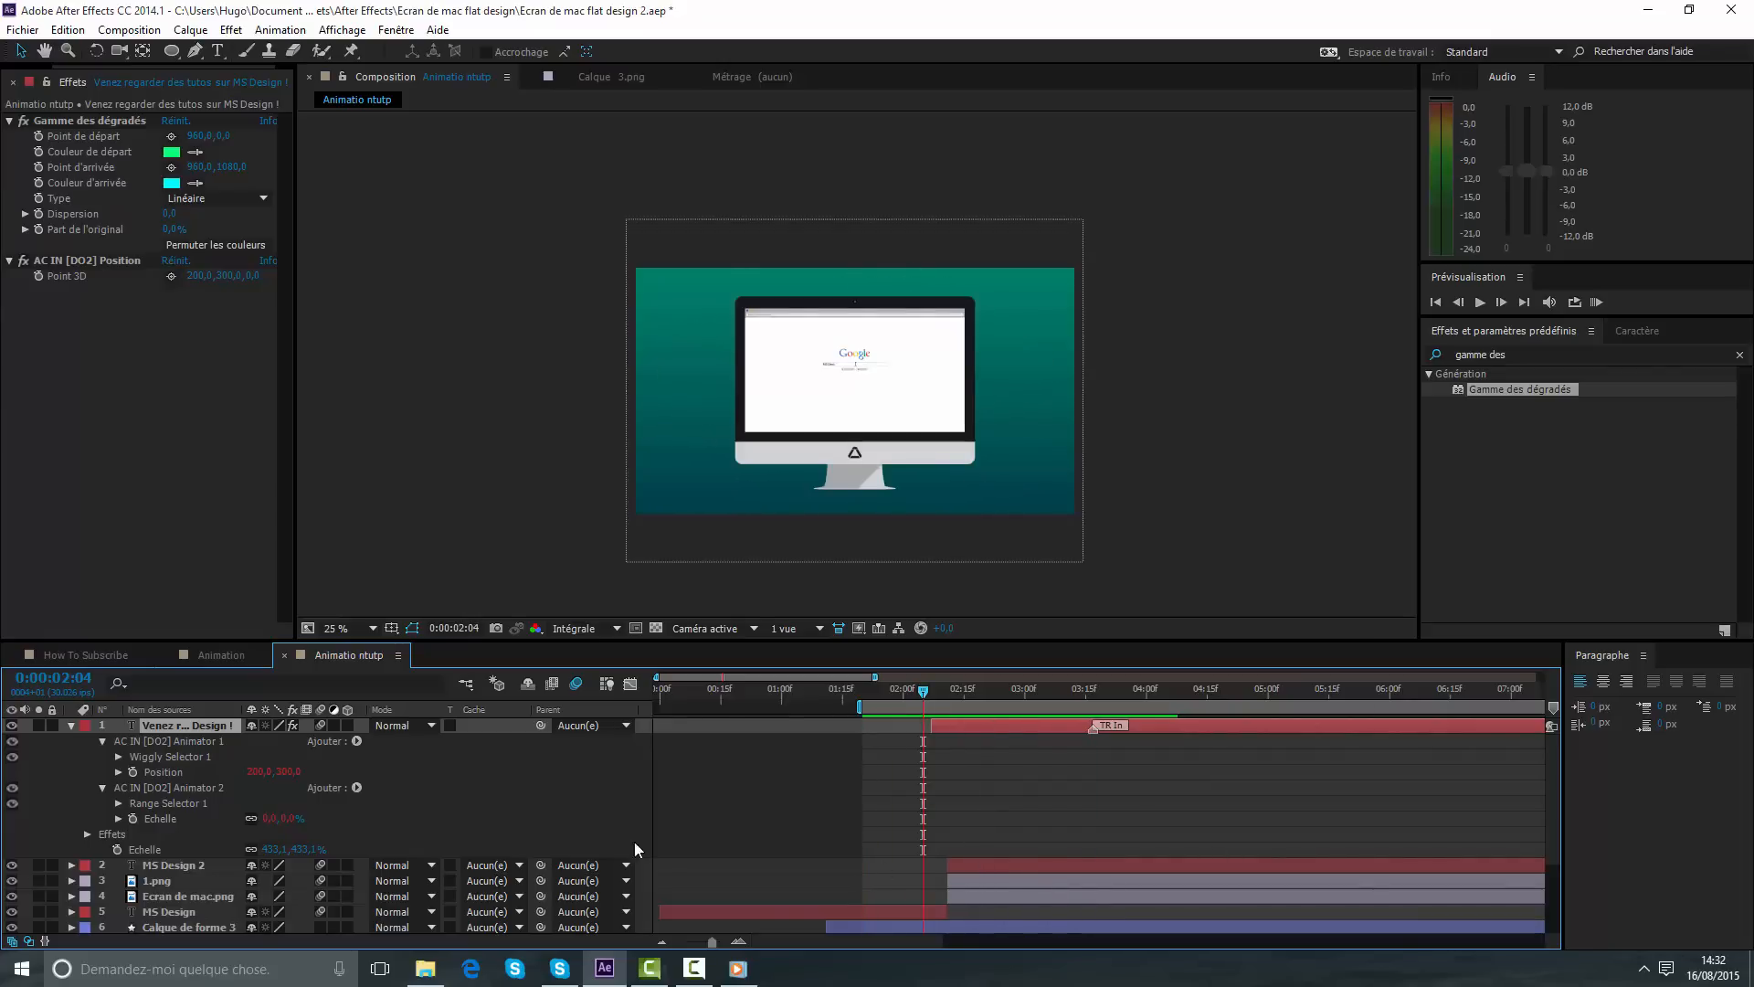
# - Look through the first part of the How To Subscribe composition and return to the Animatio ntutp composition
pyautogui.click(101, 660)
pyautogui.click(729, 692)
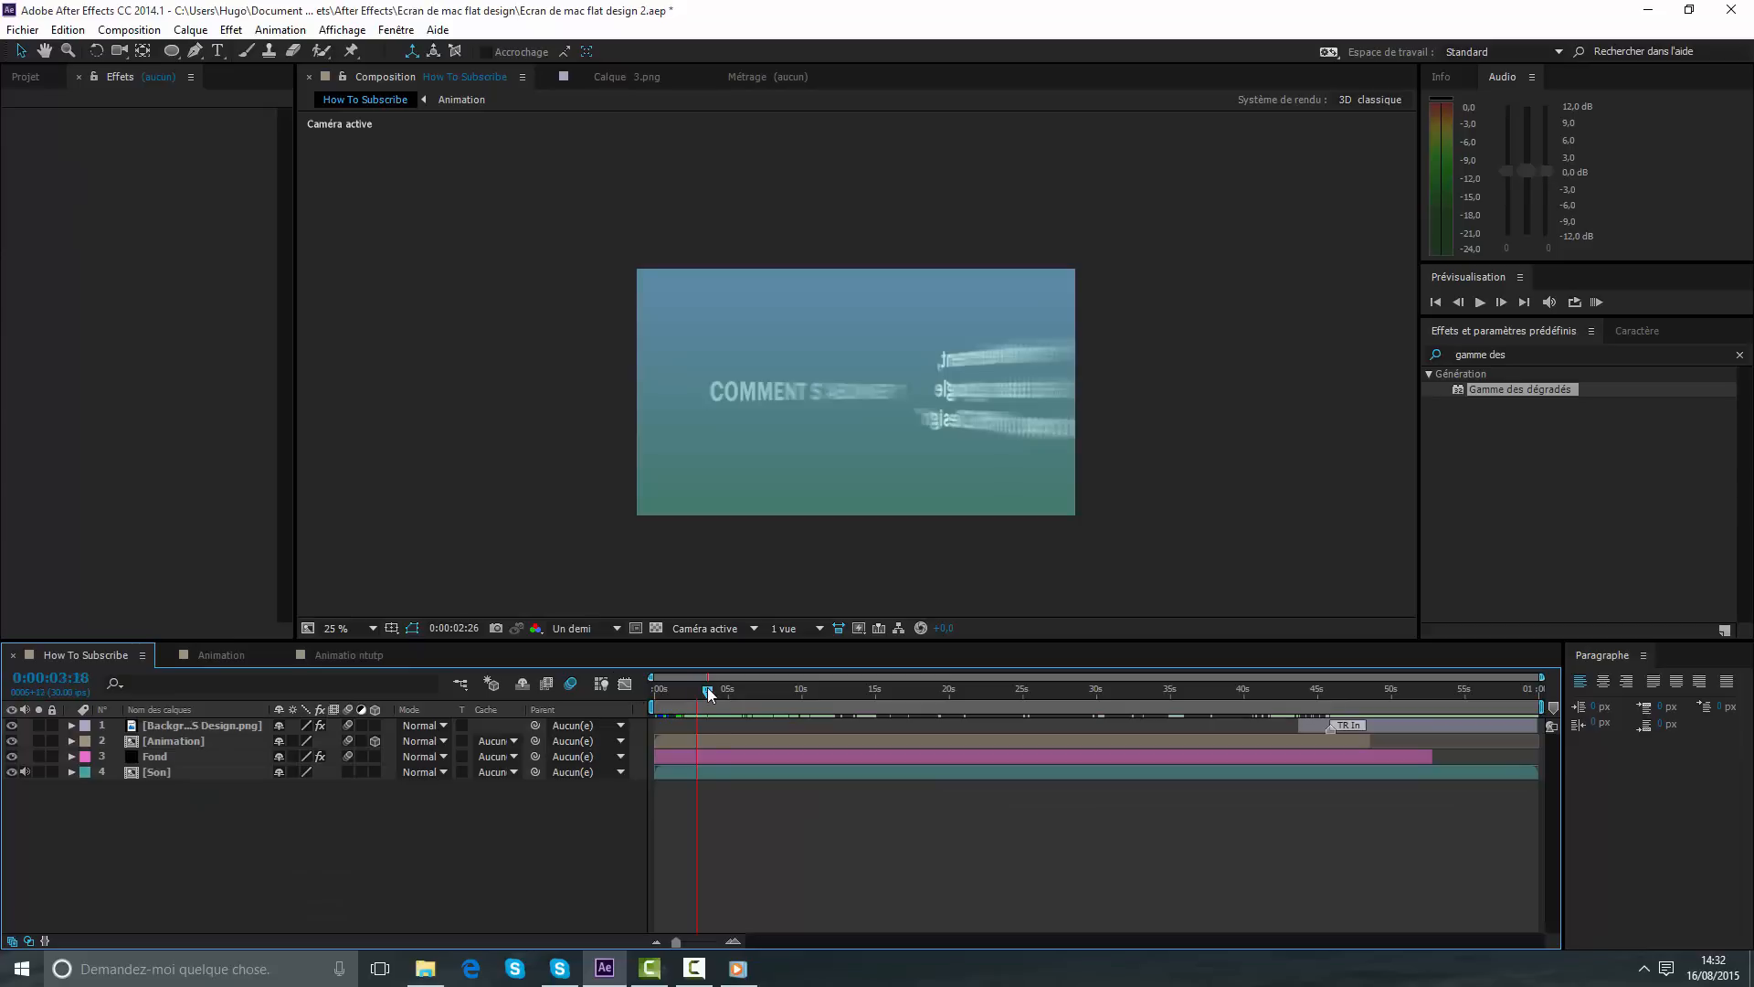
pyautogui.moveTo(732, 702); pyautogui.dragTo(992, 722)
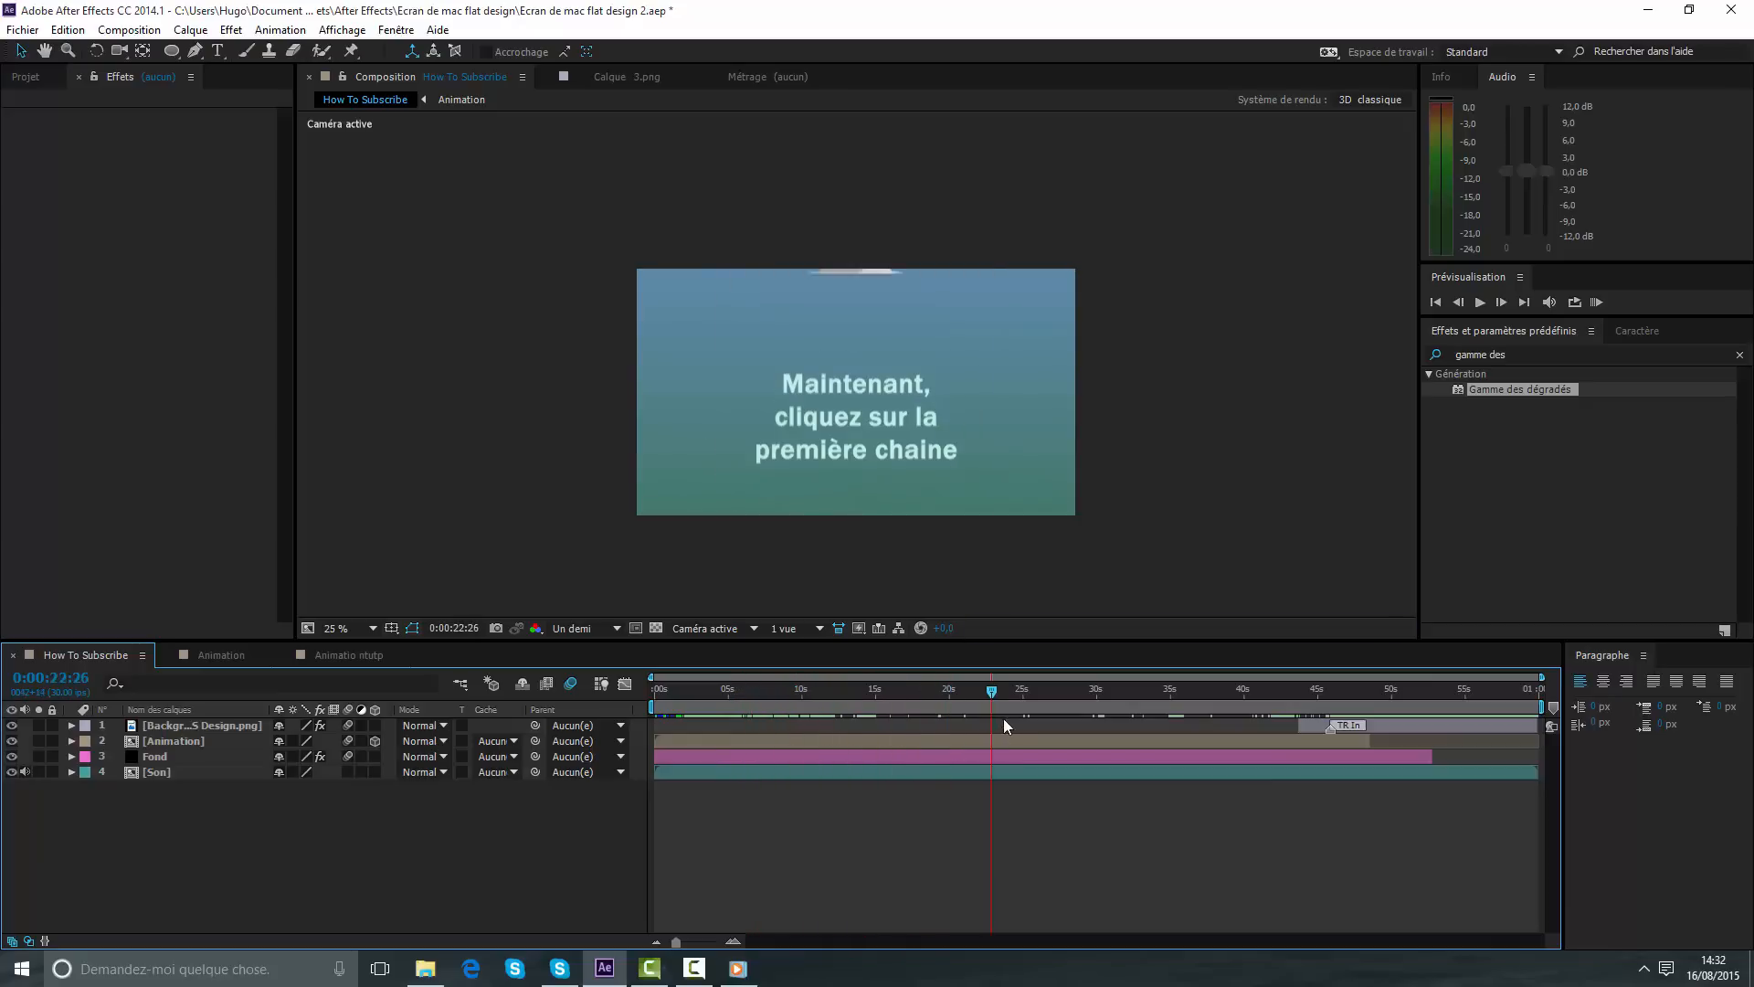
pyautogui.click(365, 655)
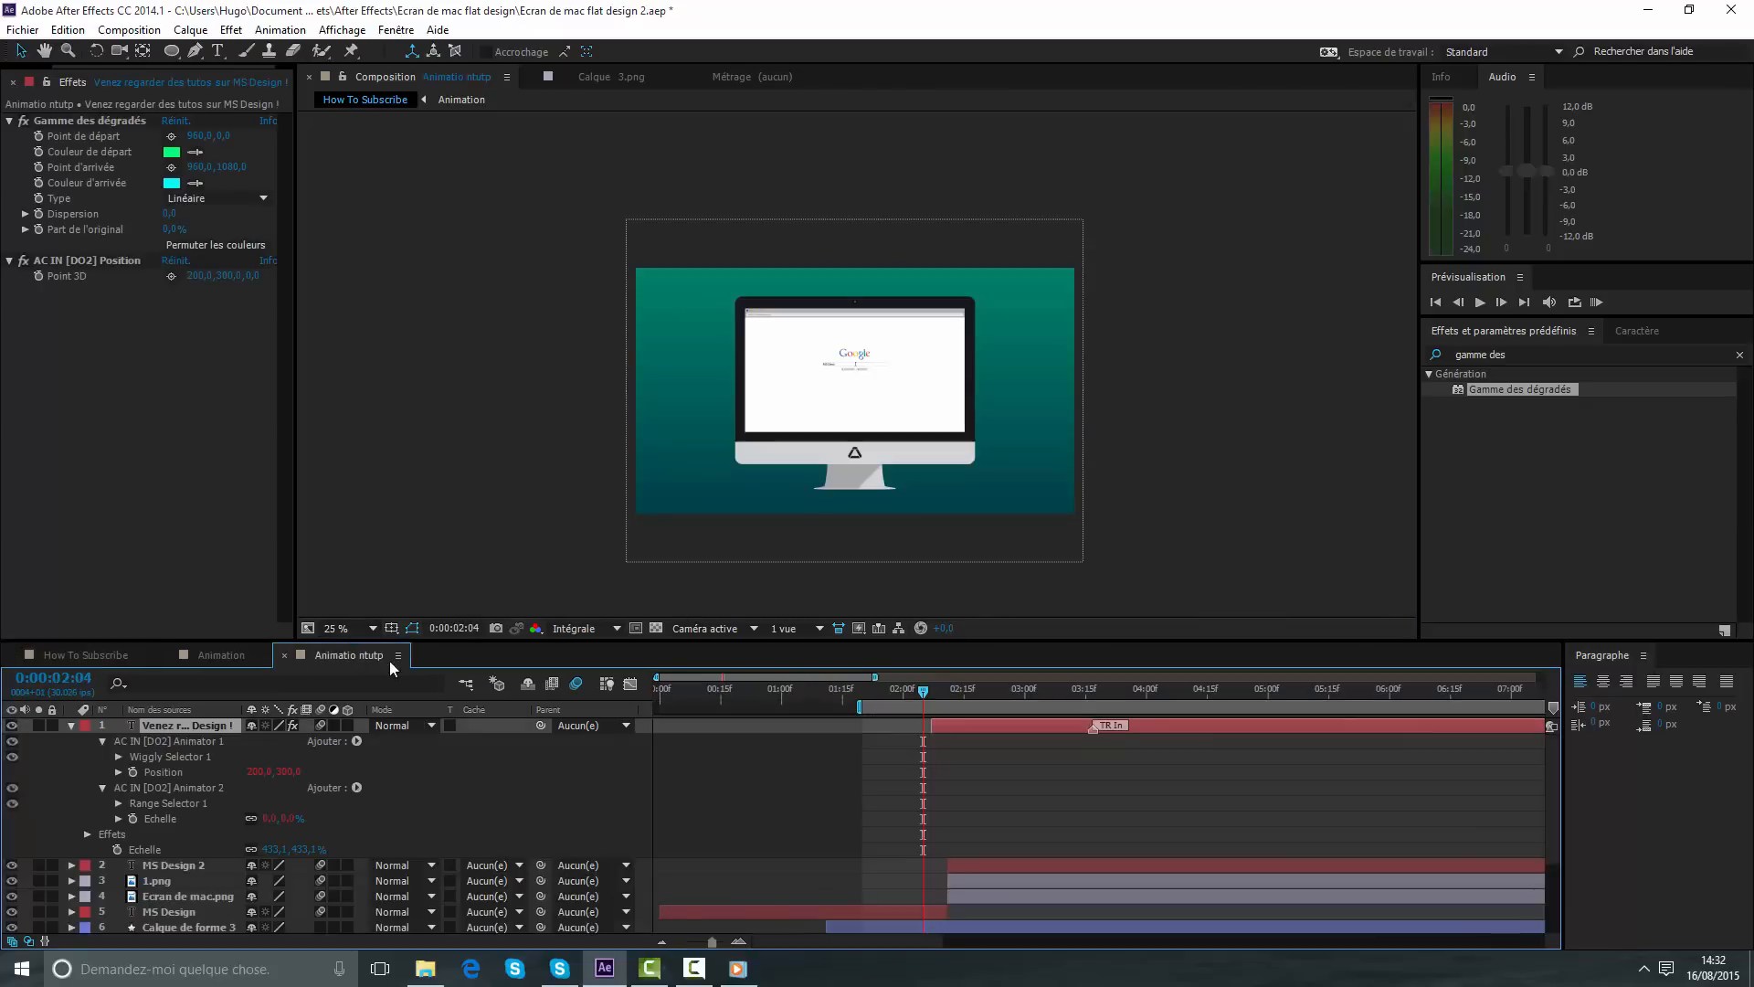
# - Collapse the closing text layer's properties, extend the work area back to the composition's start, and show the full 30-second timeline
pyautogui.click(71, 726)
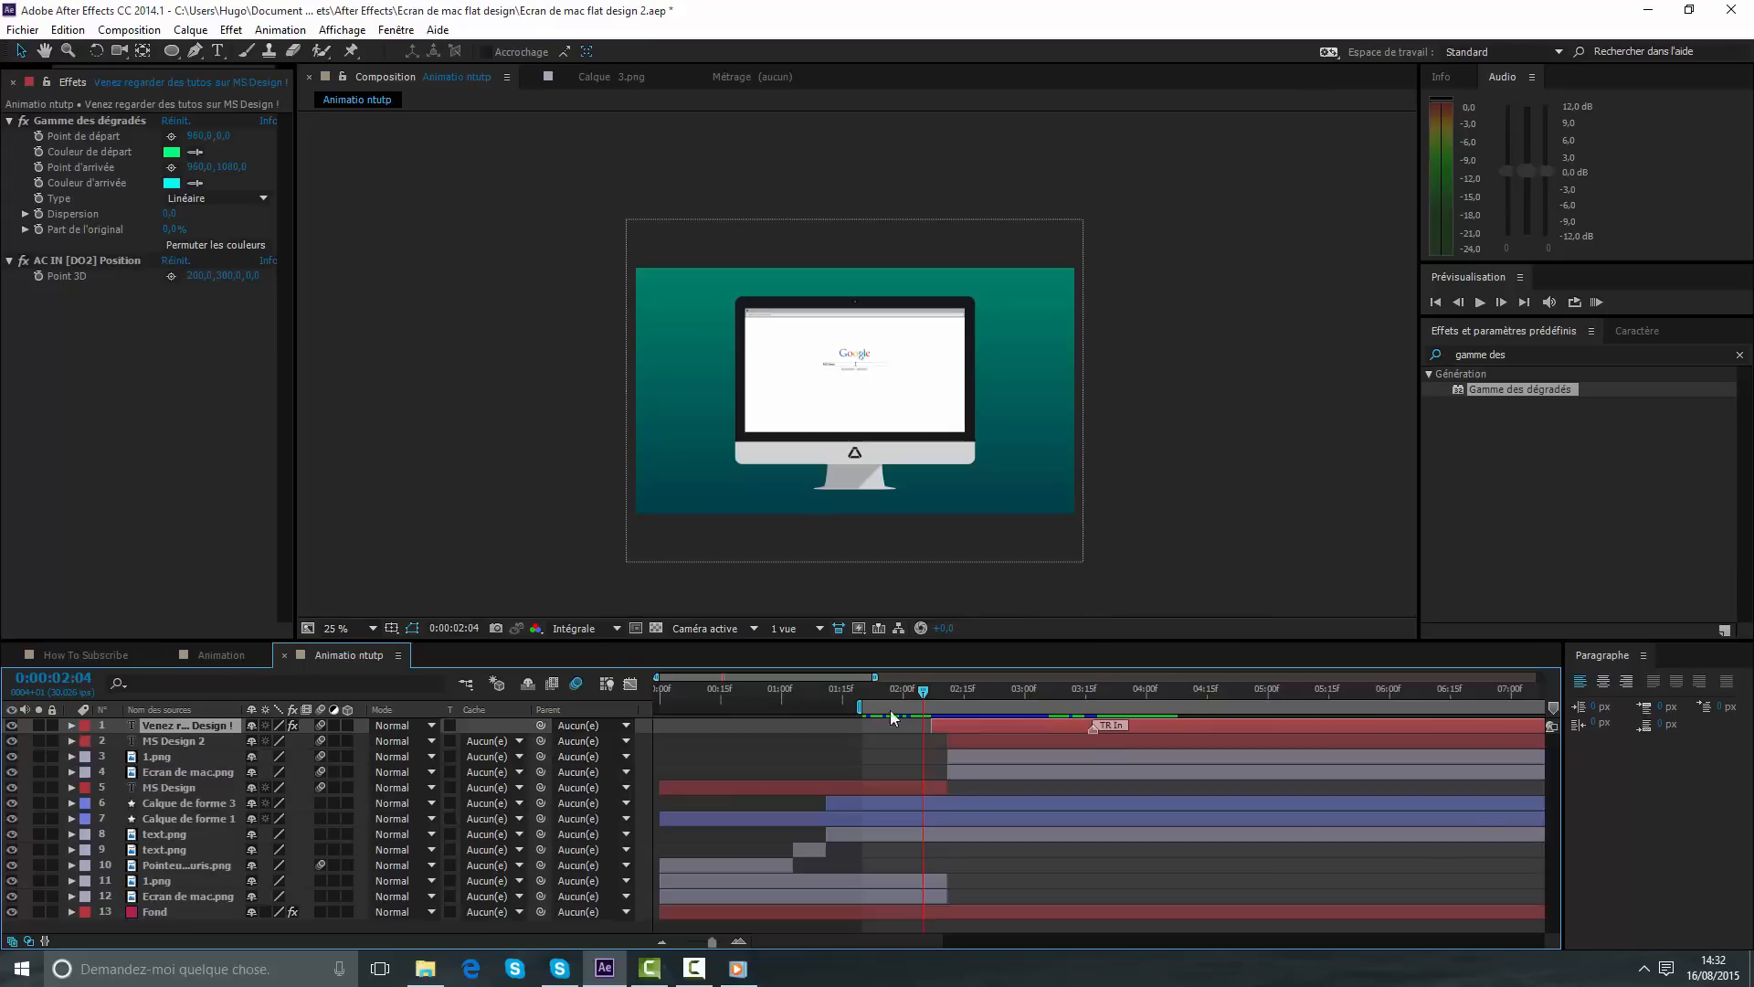
pyautogui.moveTo(859, 706); pyautogui.dragTo(656, 707)
pyautogui.moveTo(879, 677); pyautogui.dragTo(1543, 677)
pyautogui.click(981, 689)
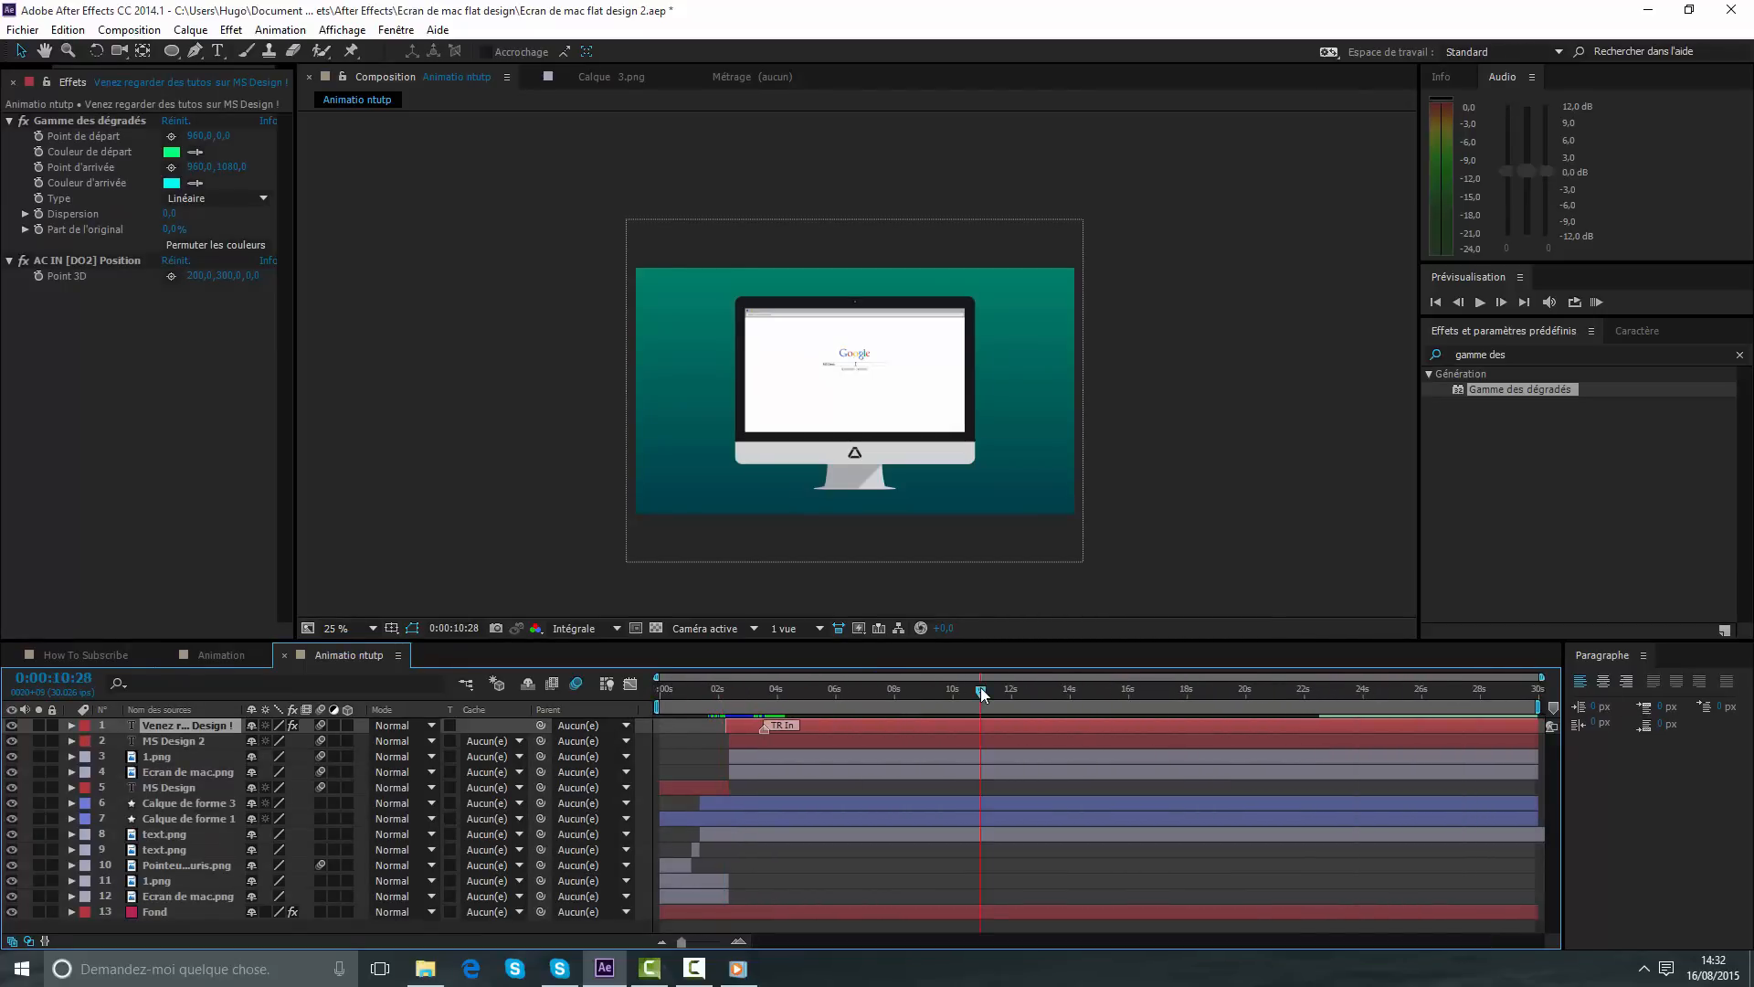